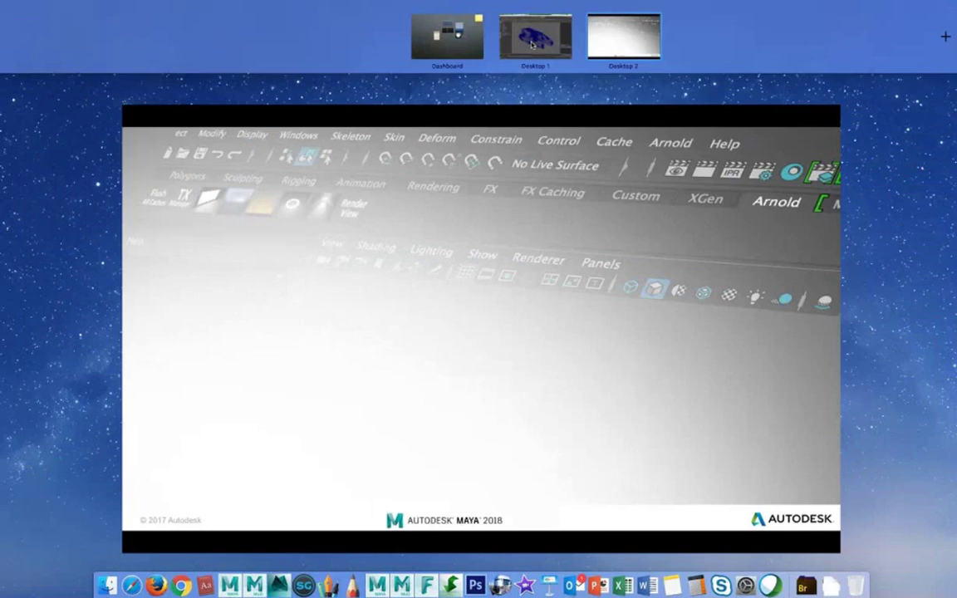
Switch to the Maya desktop and display the racer model shaded with its textures in the viewport.
left_click(532, 44)
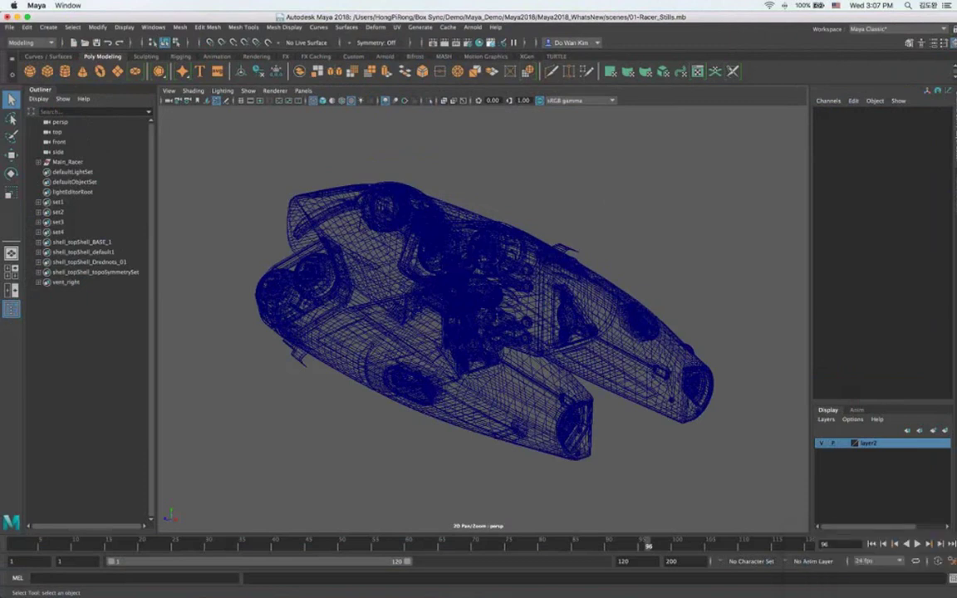
key("6")
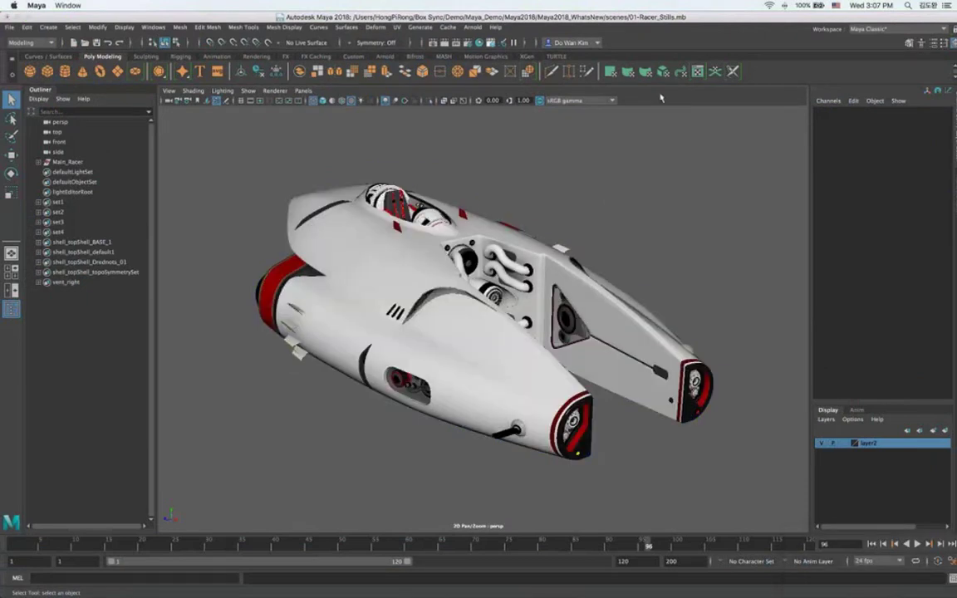
key("6")
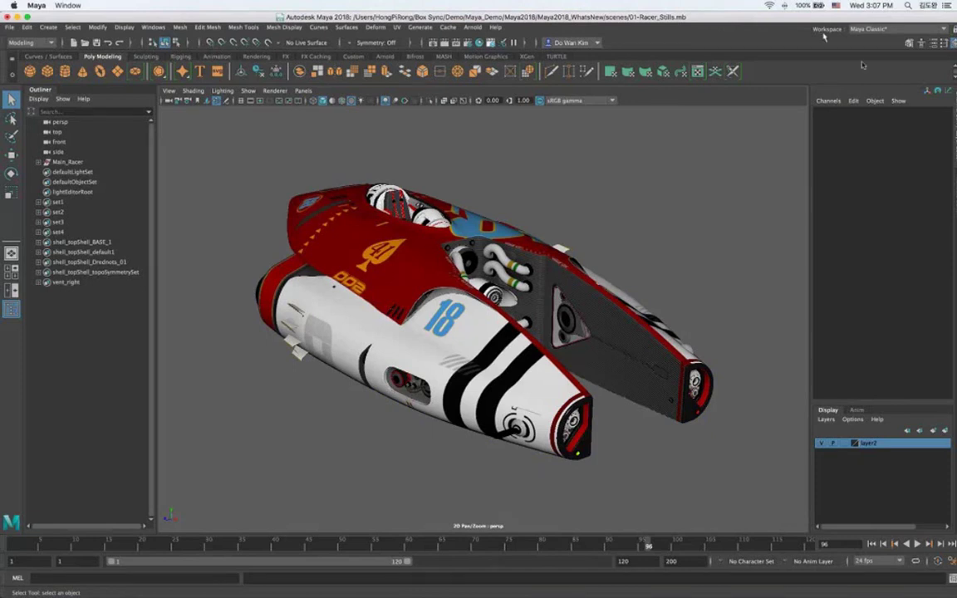
Review the available custom and factory workspaces and the viewport renderer choices.
left_click(860, 29)
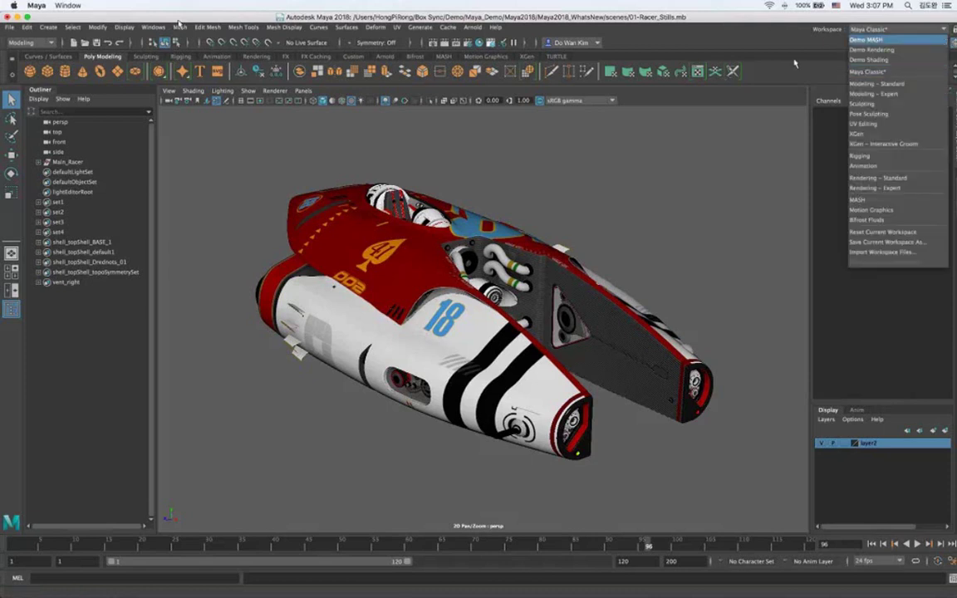
left_click(153, 28)
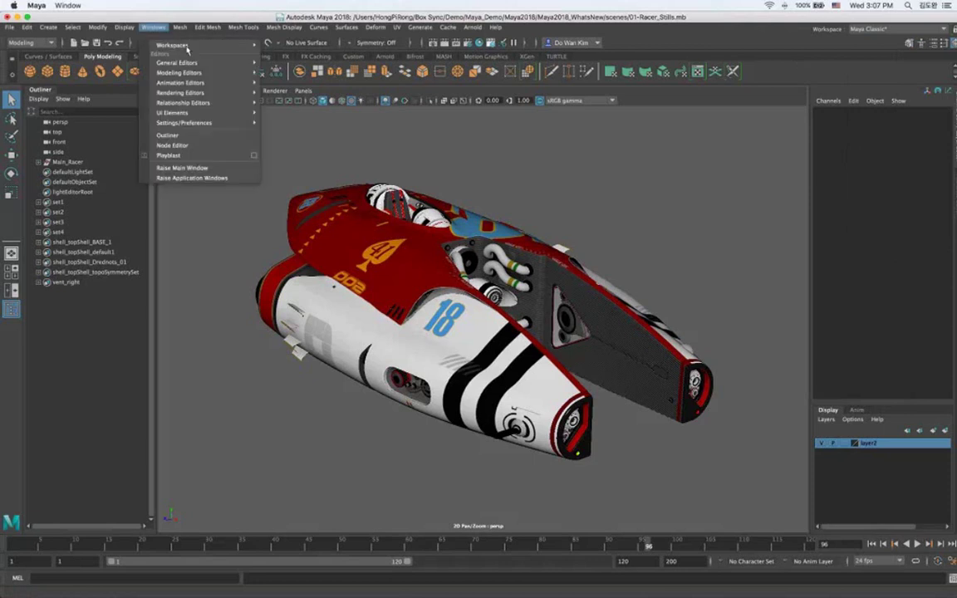
mouse_move(171, 44)
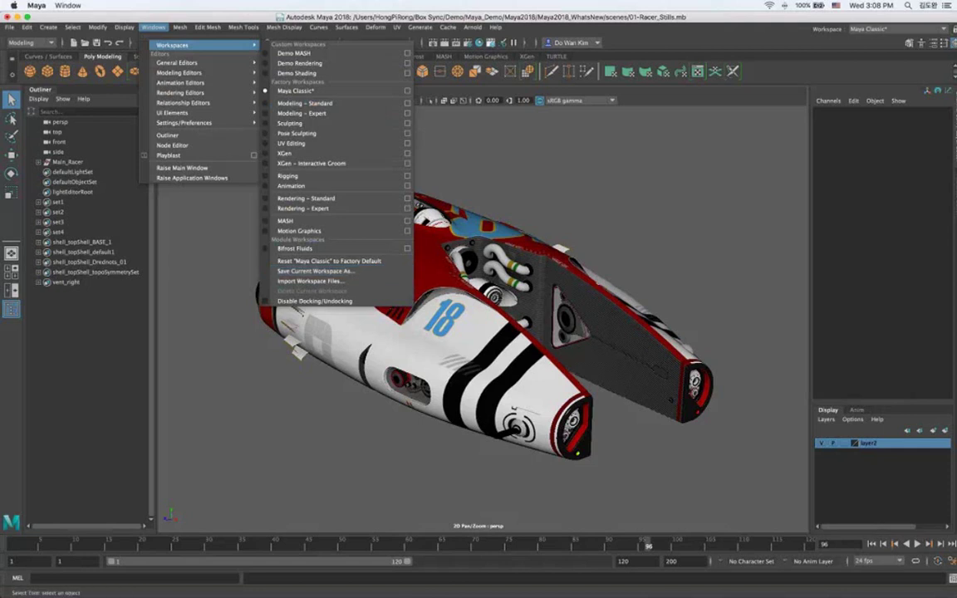
left_click(703, 105)
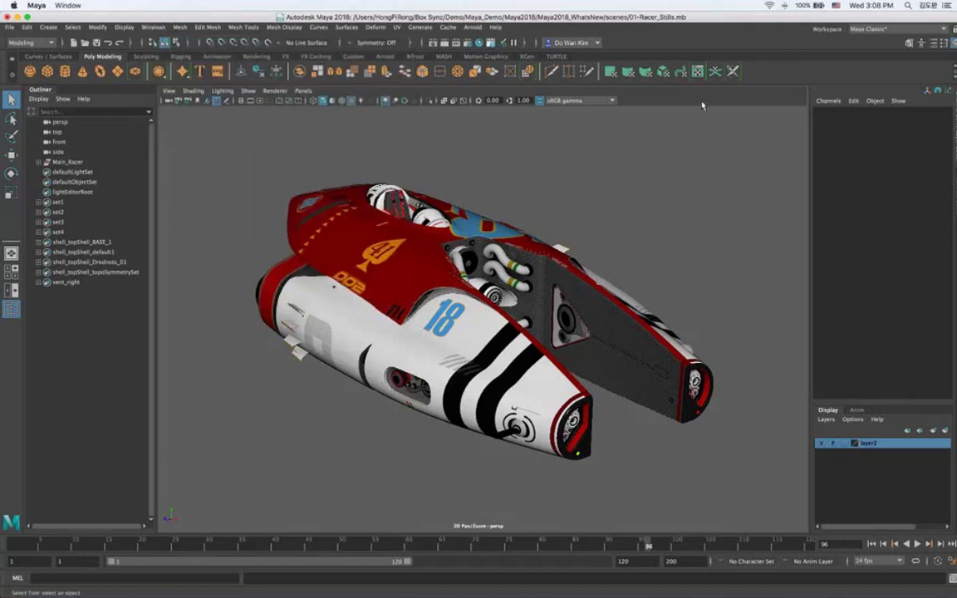
left_click(879, 29)
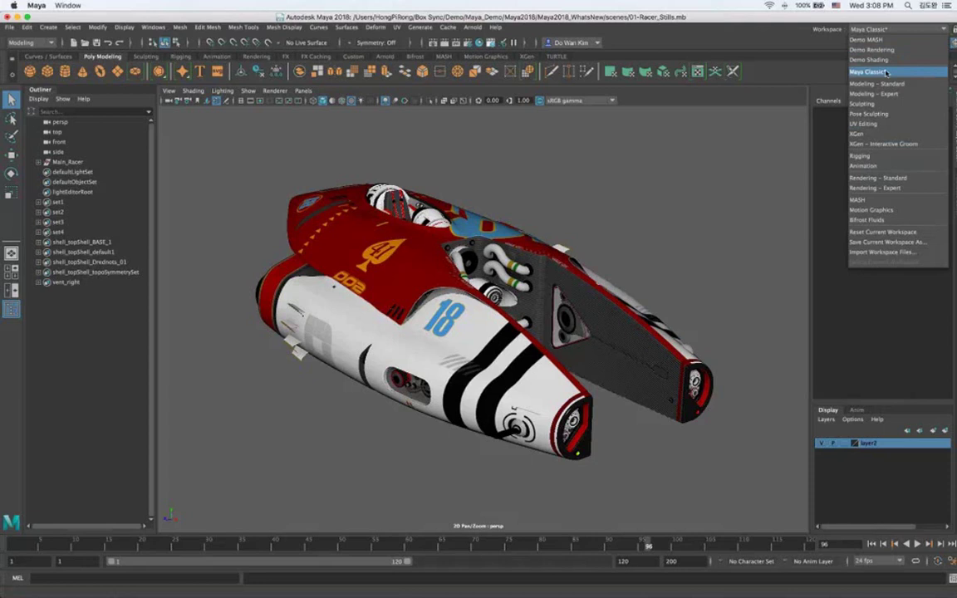
left_click(677, 103)
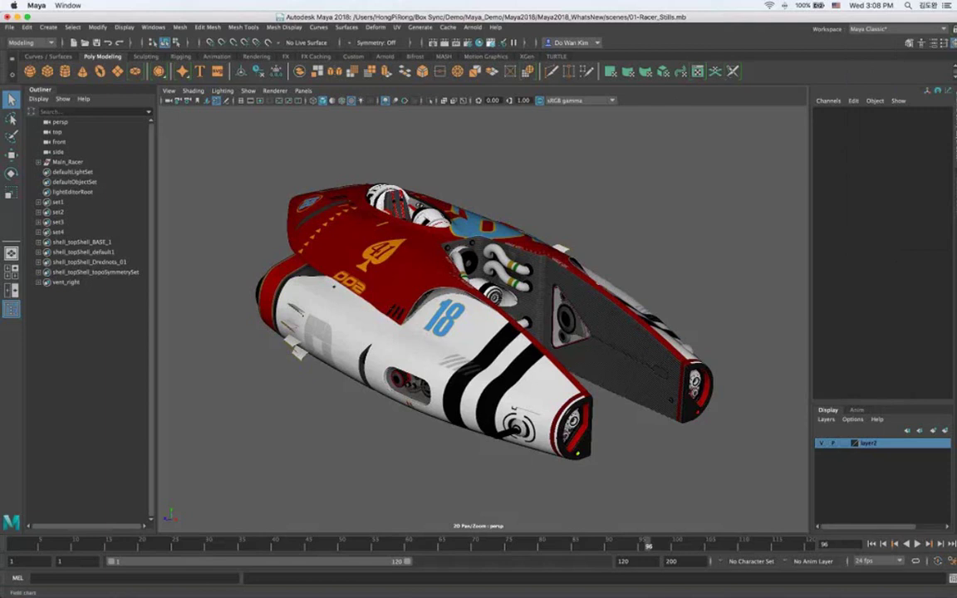
left_click(275, 91)
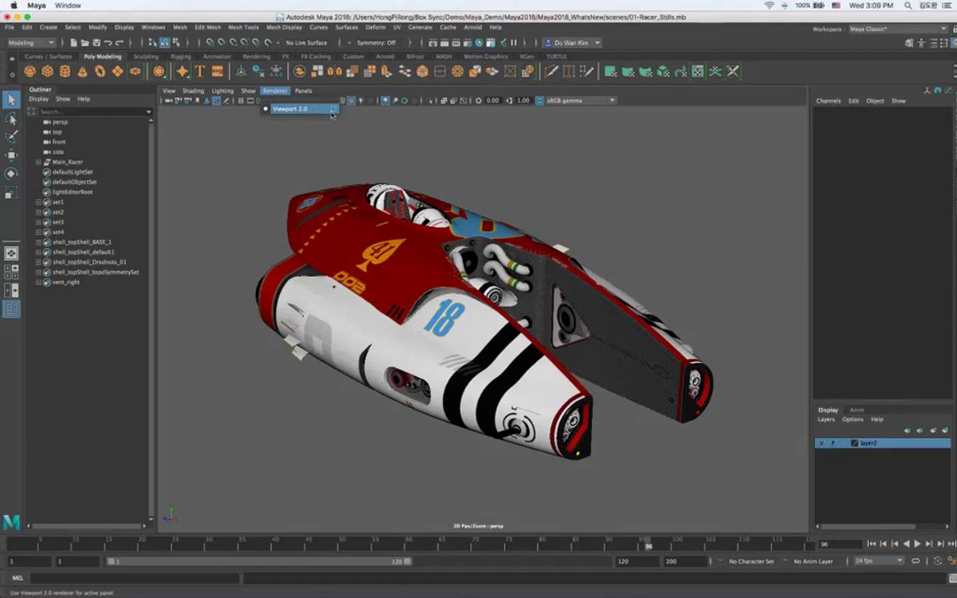
left_click(739, 143)
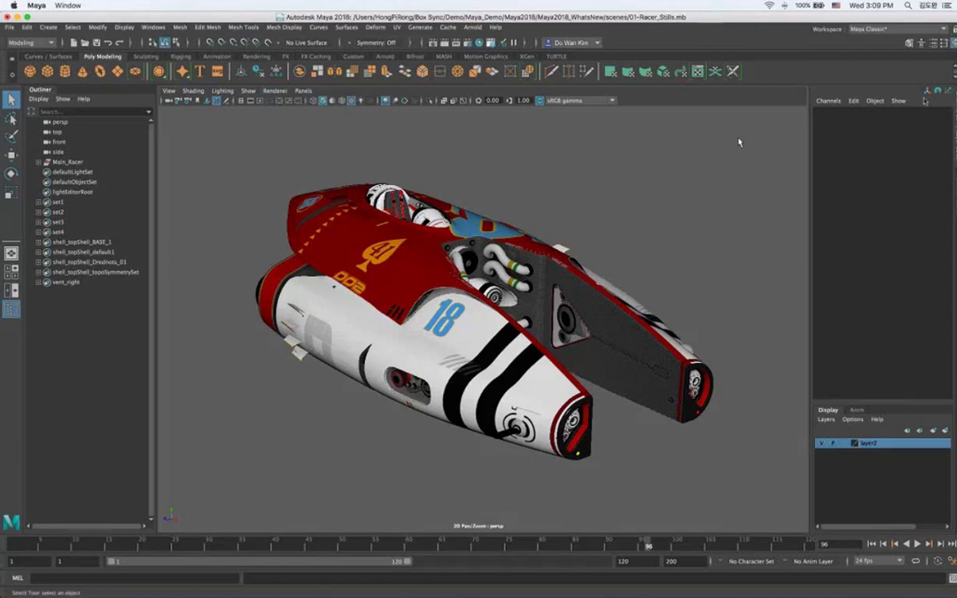
Switch to the Demo Shading workspace and open the Hypershade beside the viewport.
left_click(869, 30)
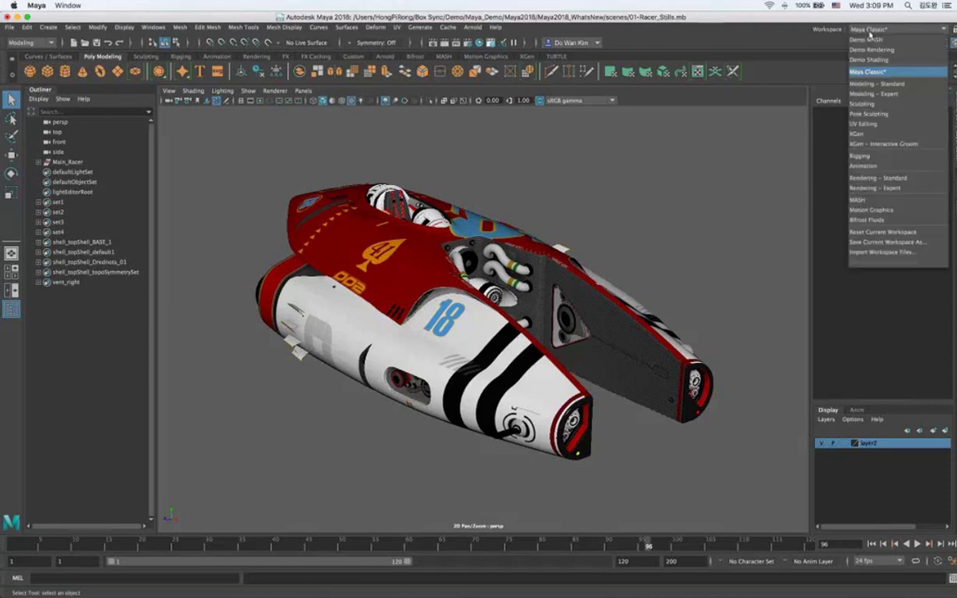
left_click(883, 61)
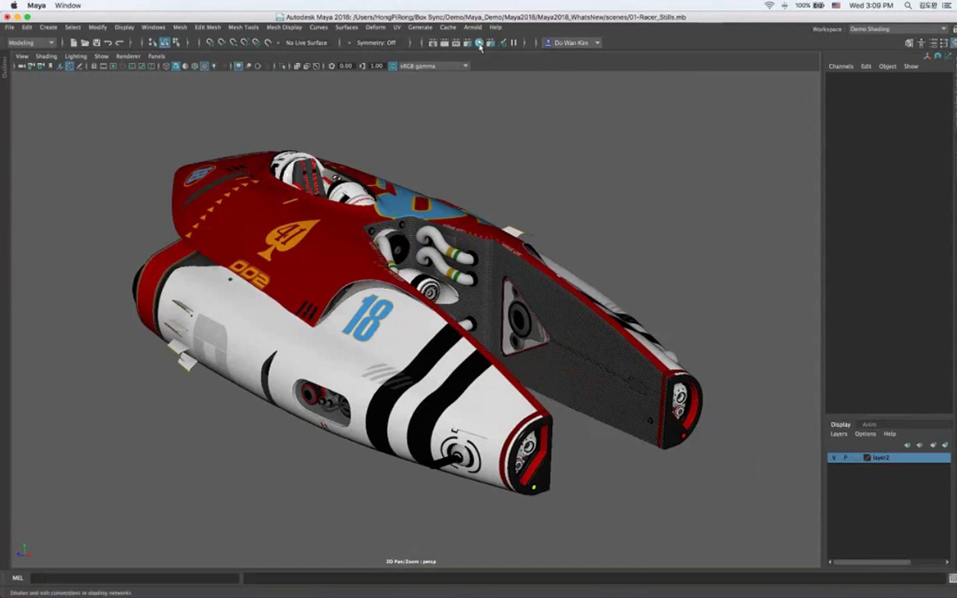
left_click(479, 43)
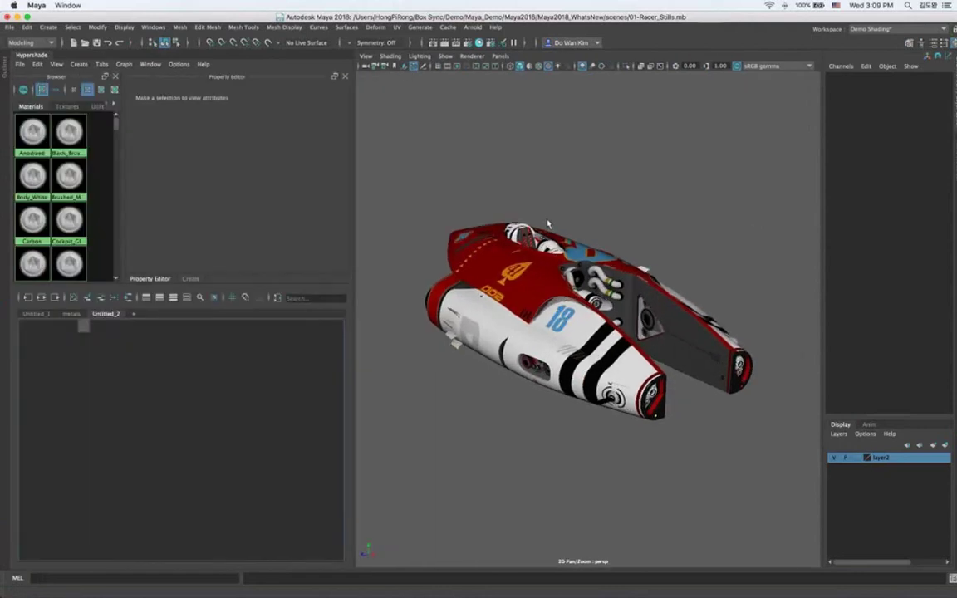
Add an Arnold Skydome Light to the racer scene.
left_click_drag(593, 221, 606, 215, "alt")
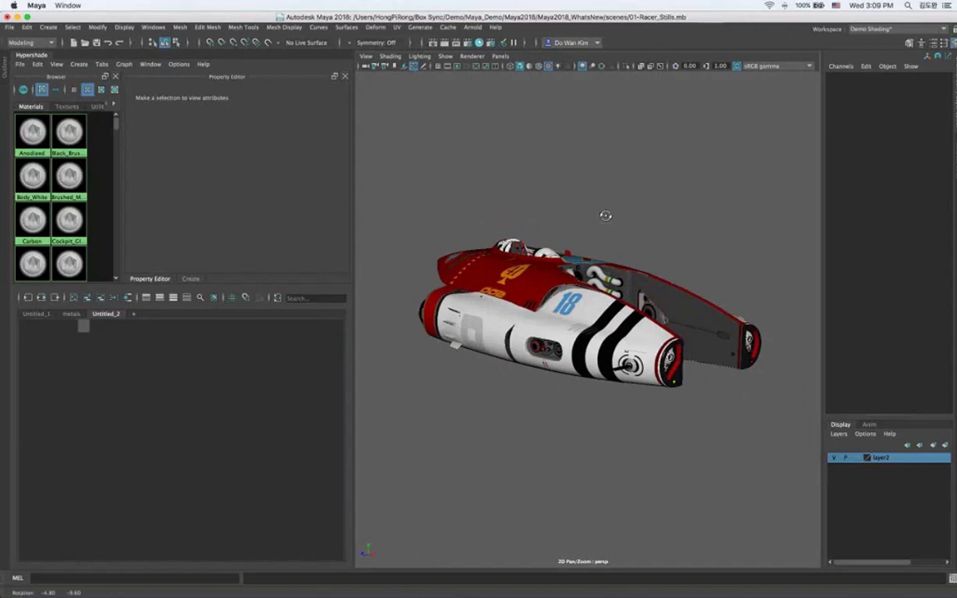
left_click(471, 27)
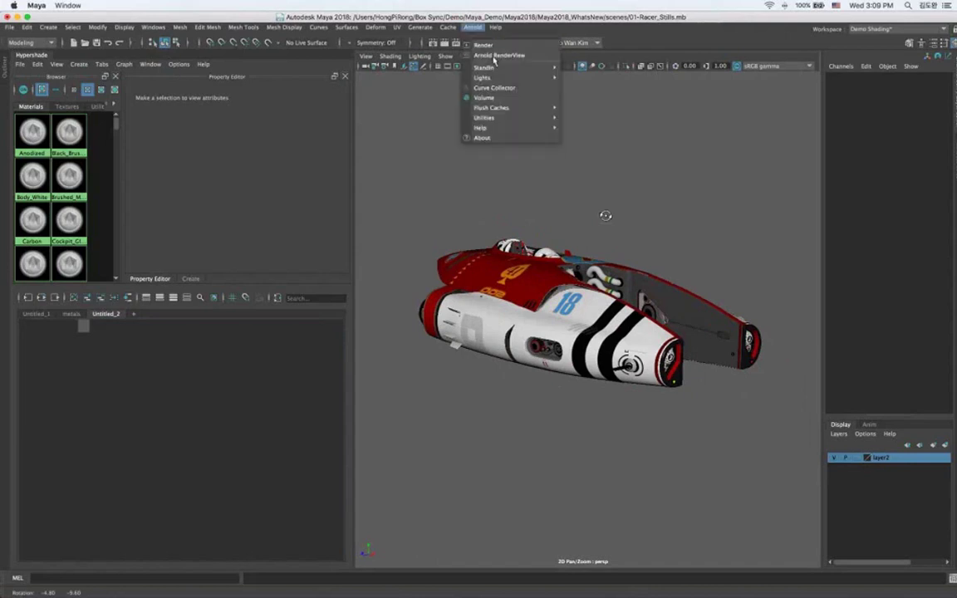
mouse_move(516, 80)
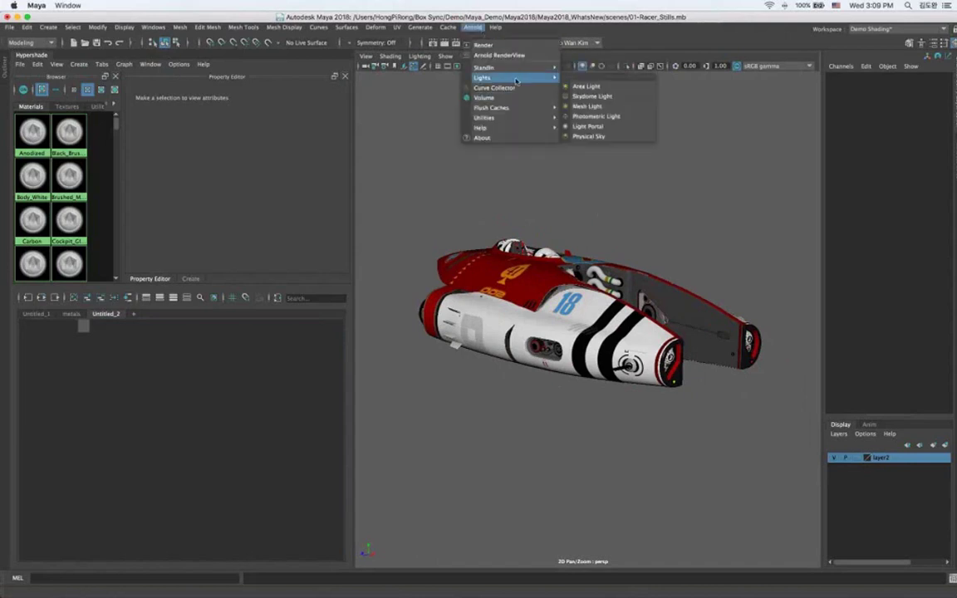
left_click(602, 97)
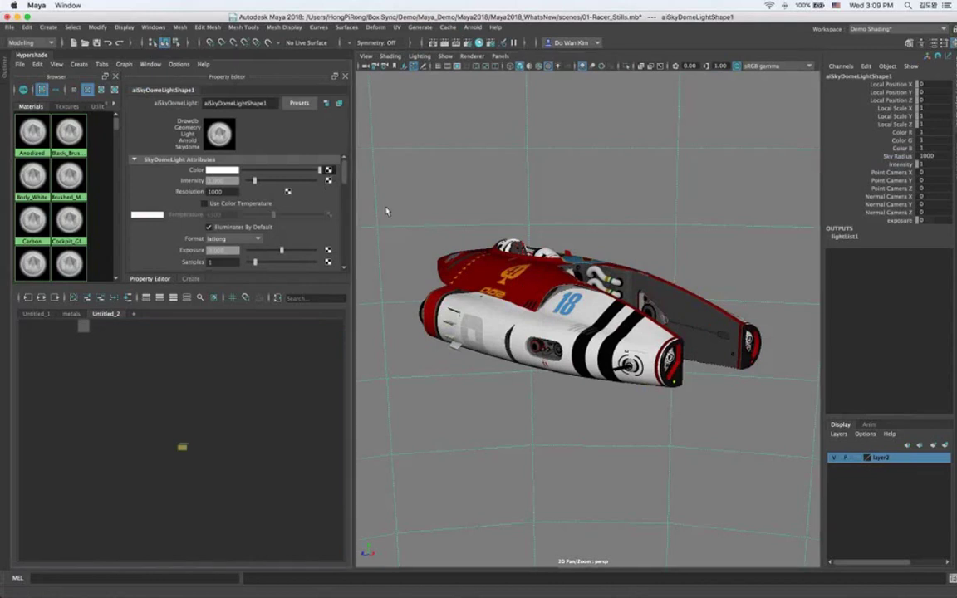
Map a File texture to the skydome light's color using the image HDR_Sunset14_sml_lessSun.exr.
left_click(329, 170)
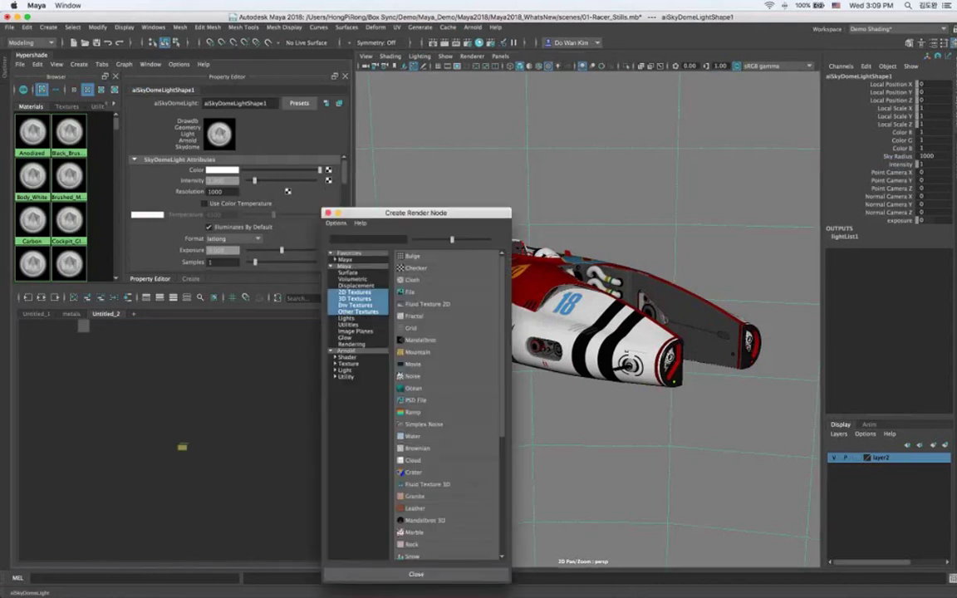
left_click(408, 291)
left_click(331, 173)
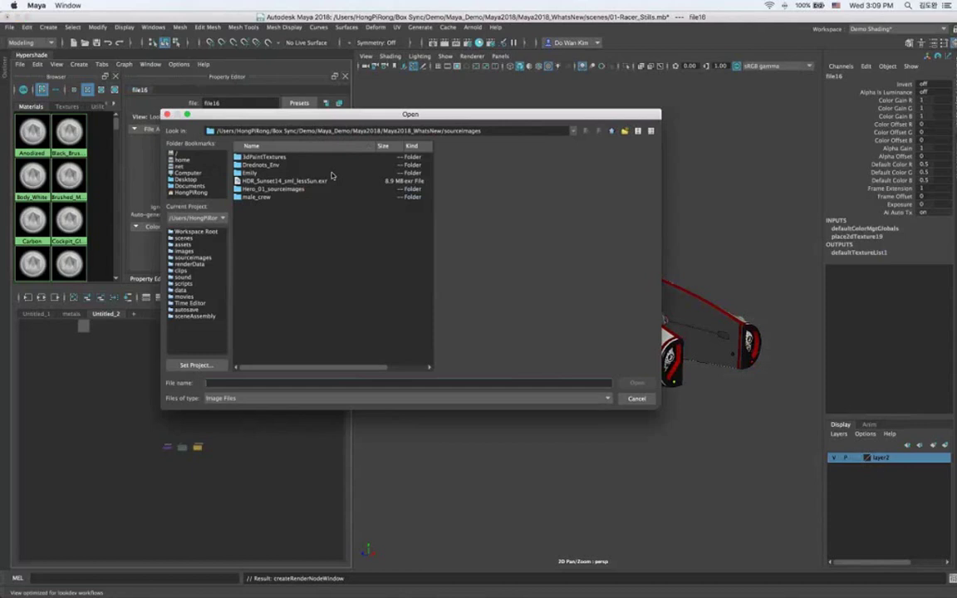
left_click(286, 181)
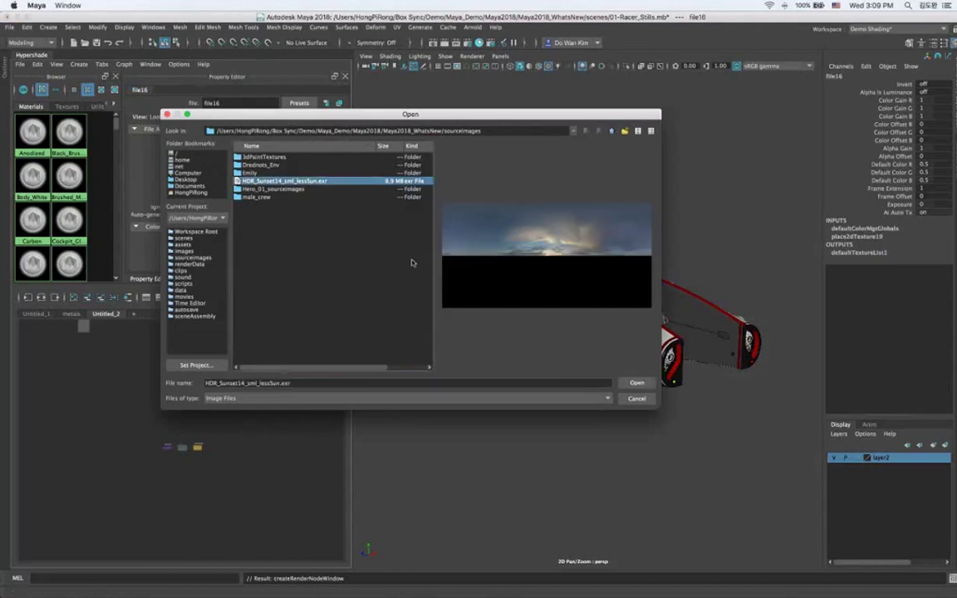
left_click(630, 382)
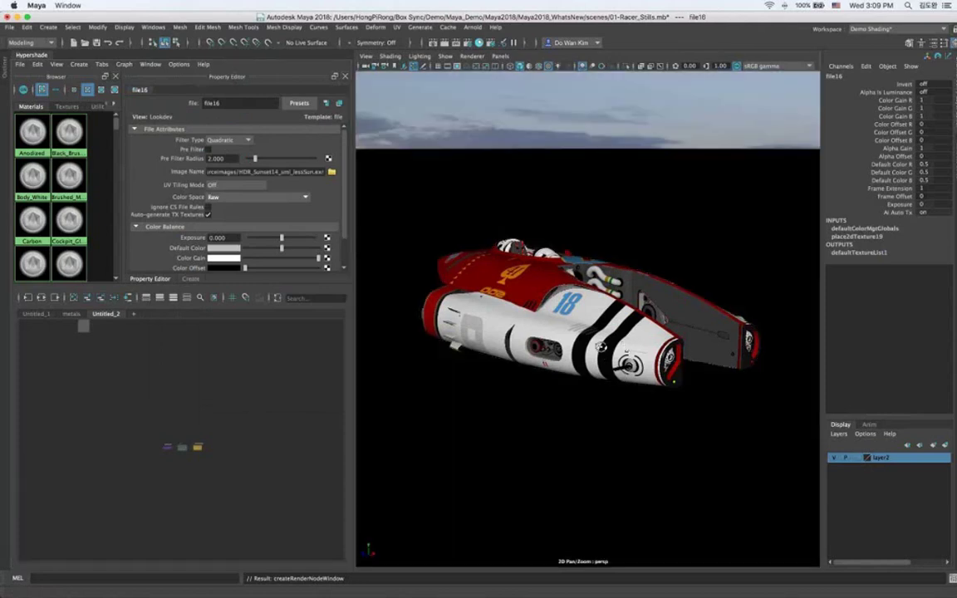
Turn on scene lighting in the viewport and inspect the racer's lit surfaces up close.
mouse_move(602, 347)
left_mouse_down("alt")
mouse_move(568, 352)
mouse_move(607, 347)
left_mouse_up("alt")
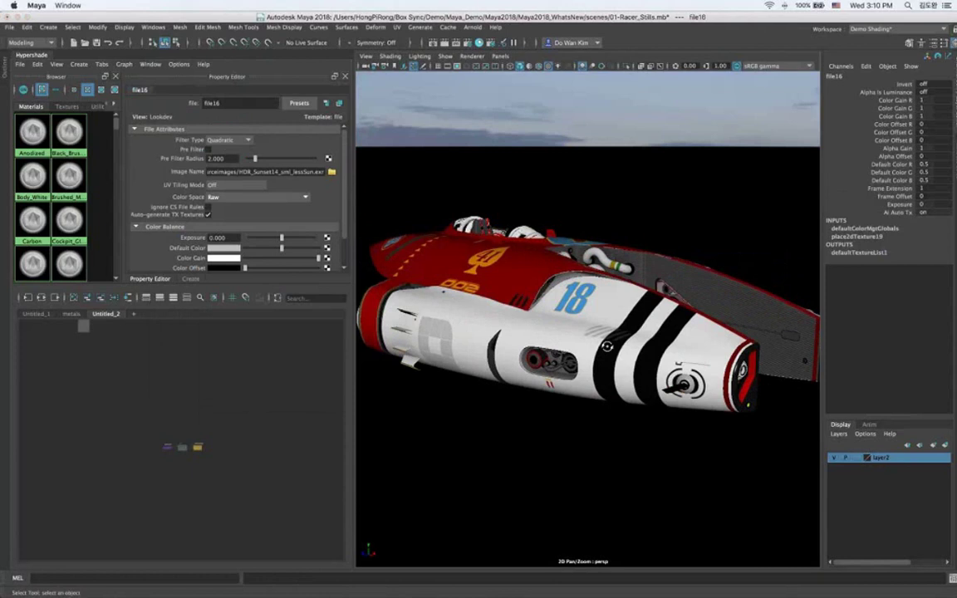
key("7")
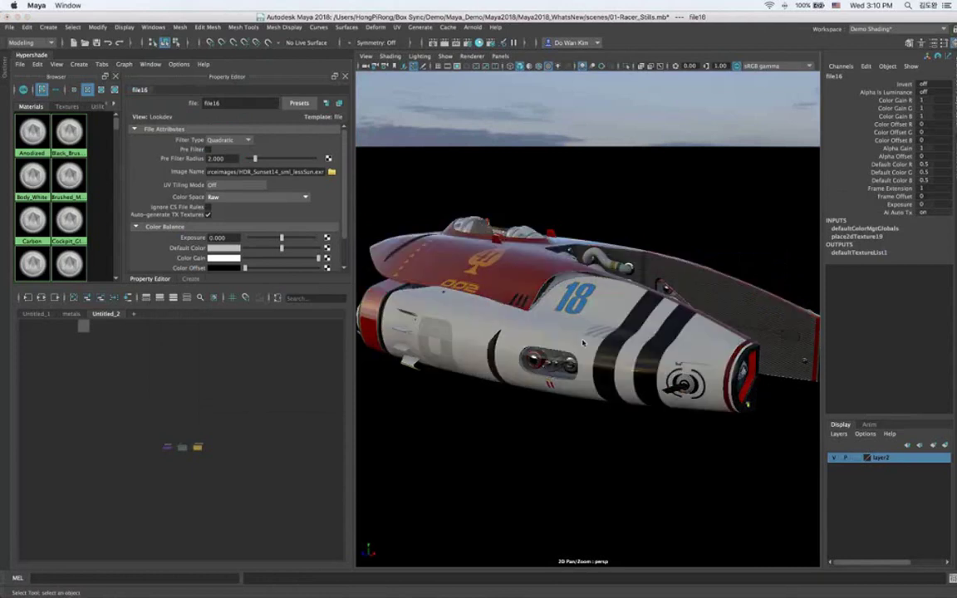
left_click_drag(545, 332, 637, 326, "alt")
right_click_drag(637, 325, 592, 327, "alt")
left_click_drag(592, 327, 589, 326, "alt")
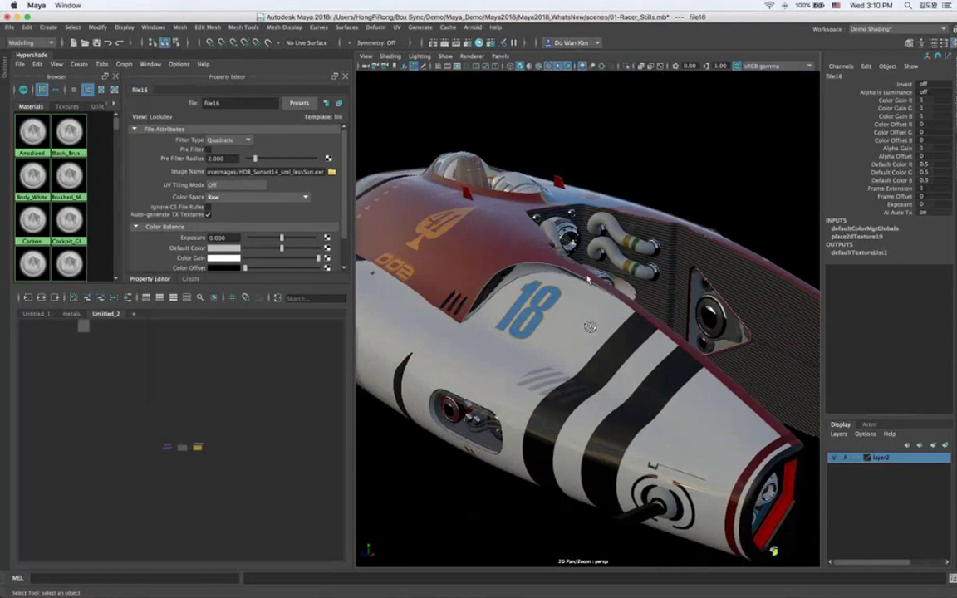
left_click_drag(607, 261, 549, 270, "alt")
right_click_drag(549, 271, 597, 283, "alt")
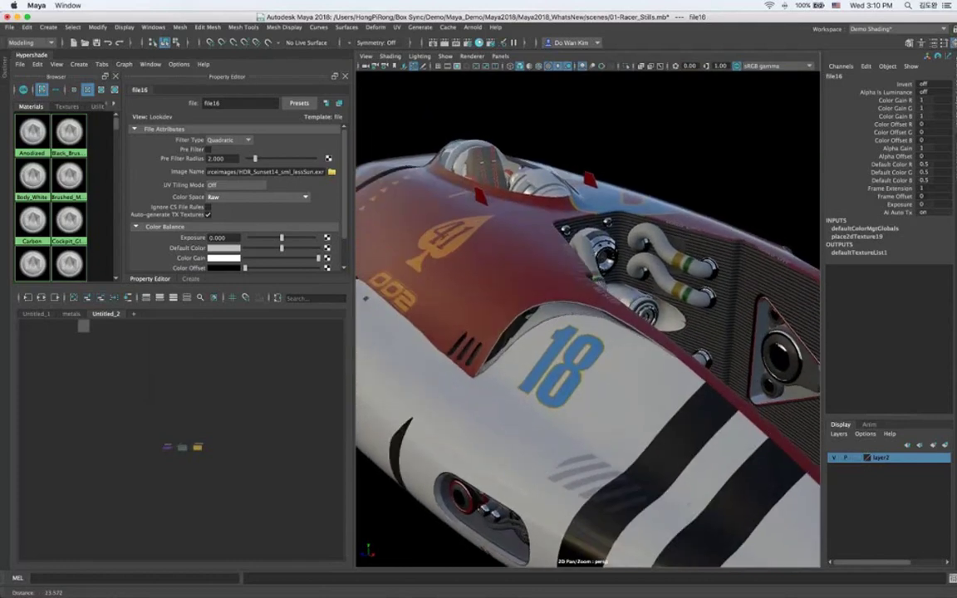
Create a directional light at the origin and scale it uniformly to about 4.93.
left_click(48, 27)
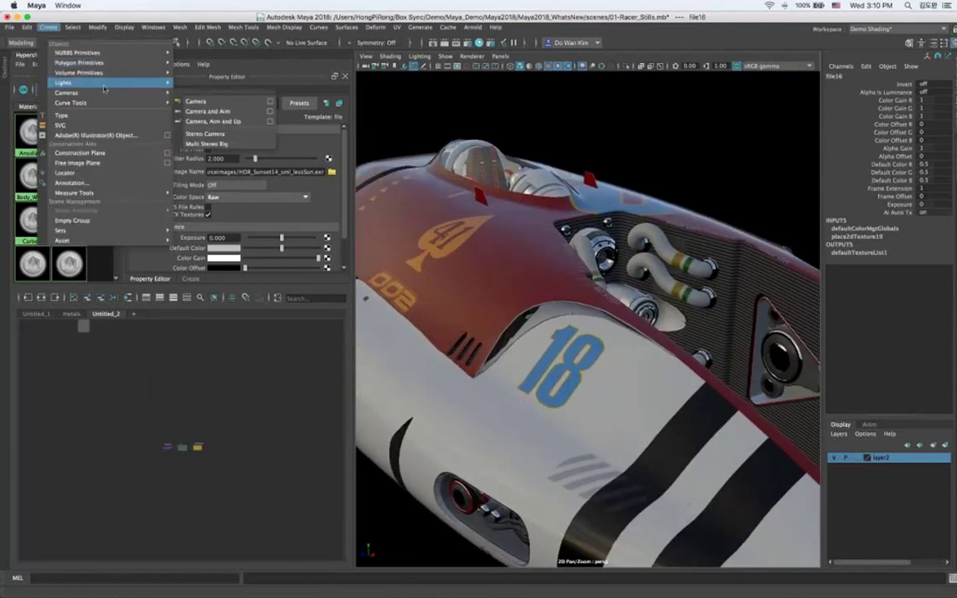
mouse_move(63, 83)
left_click(211, 106)
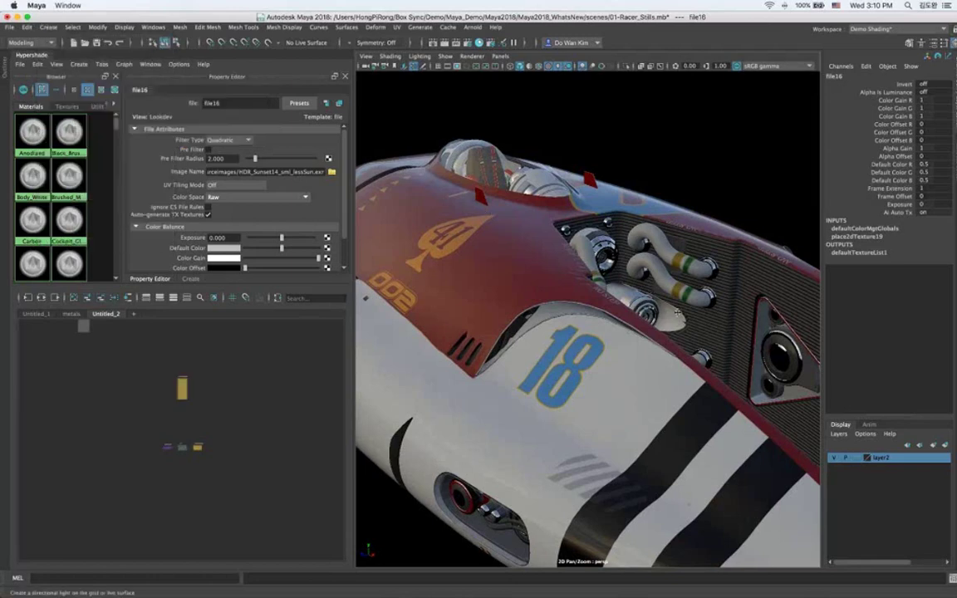
left_click(673, 334)
left_click_drag(655, 343, 668, 357, "alt")
key("r")
left_click_drag(567, 315, 714, 316)
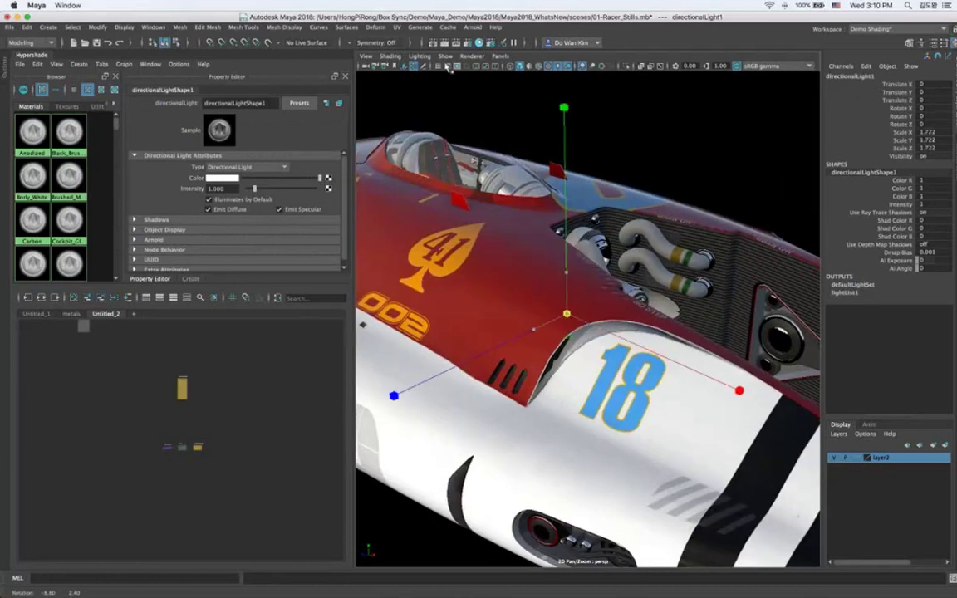
left_click(446, 57)
left_click(446, 58)
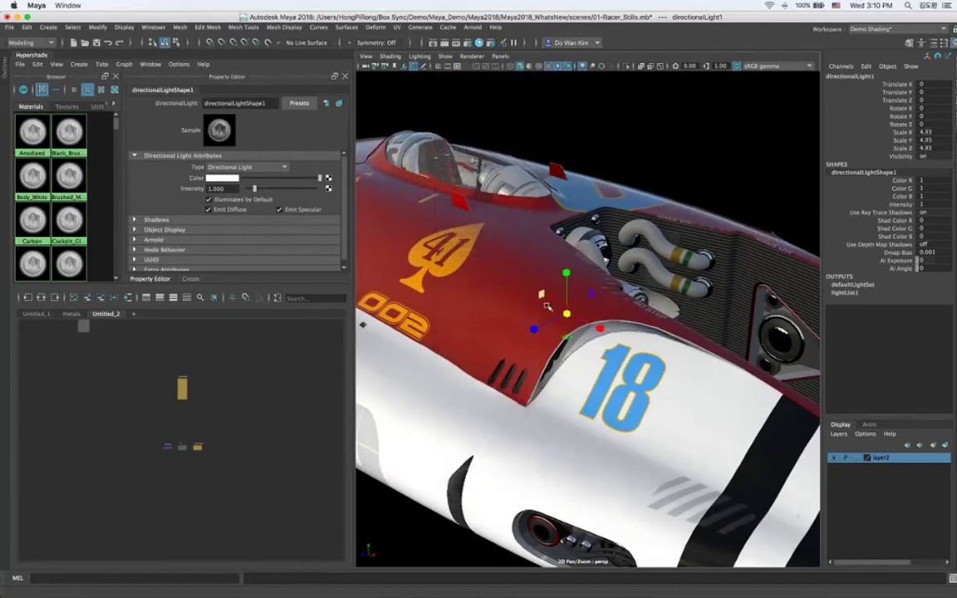
Scale the directional light to about 6.6 and rotate it to about -19.4, 21.7, -20.0 degrees in X, Y and Z.
key("e")
left_click_drag(558, 307, 607, 288)
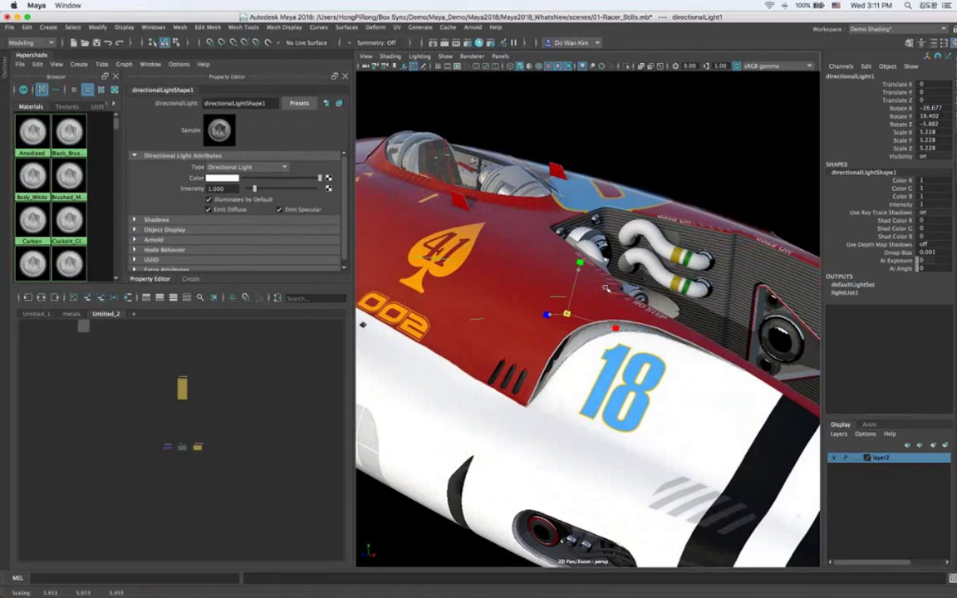
left_click_drag(606, 288, 577, 297)
key("e")
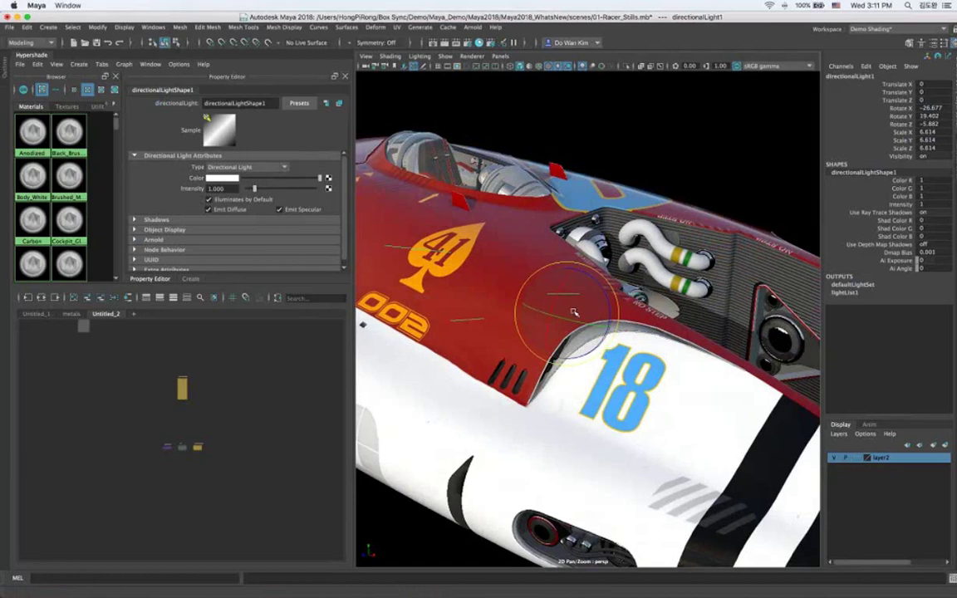
left_click_drag(573, 312, 576, 306)
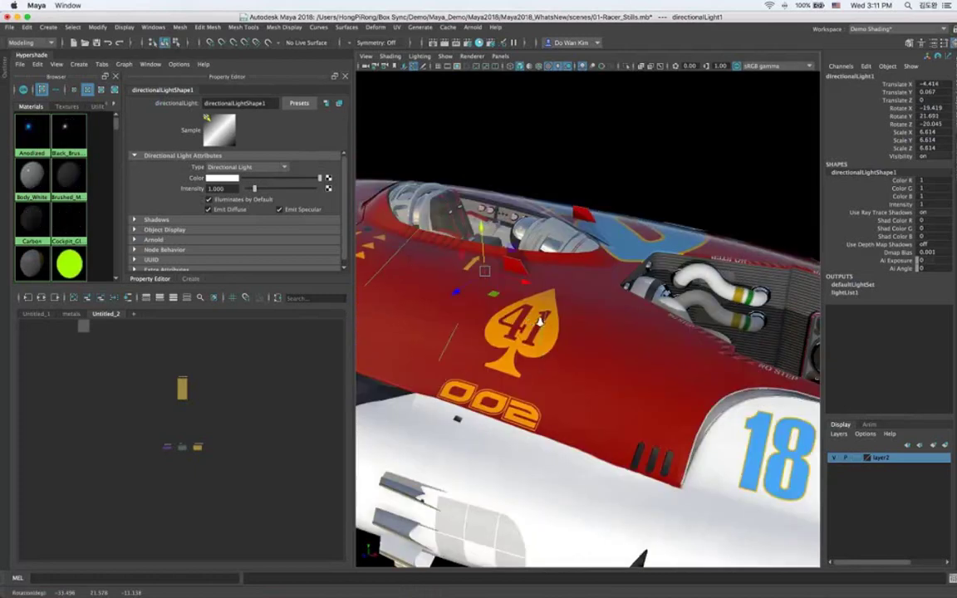
Raise the directional light near the cockpit to about 1.7 in Y and rotate it further to change the light direction.
right_click_drag(539, 321, 609, 345, "alt")
left_click_drag(609, 346, 617, 331, "alt")
middle_click_drag(617, 331, 687, 399, "alt")
key("e")
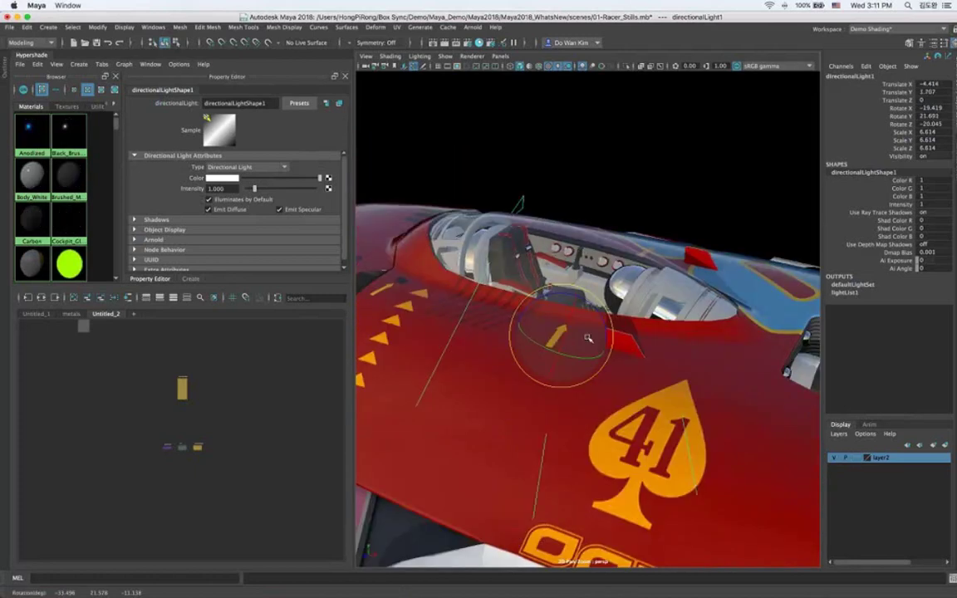
left_click_drag(583, 329, 576, 268)
Enable Transparent Shadows in the Viewport 2.0 settings and rotate the directional light to shift the shadows in the cockpit.
left_click(549, 238)
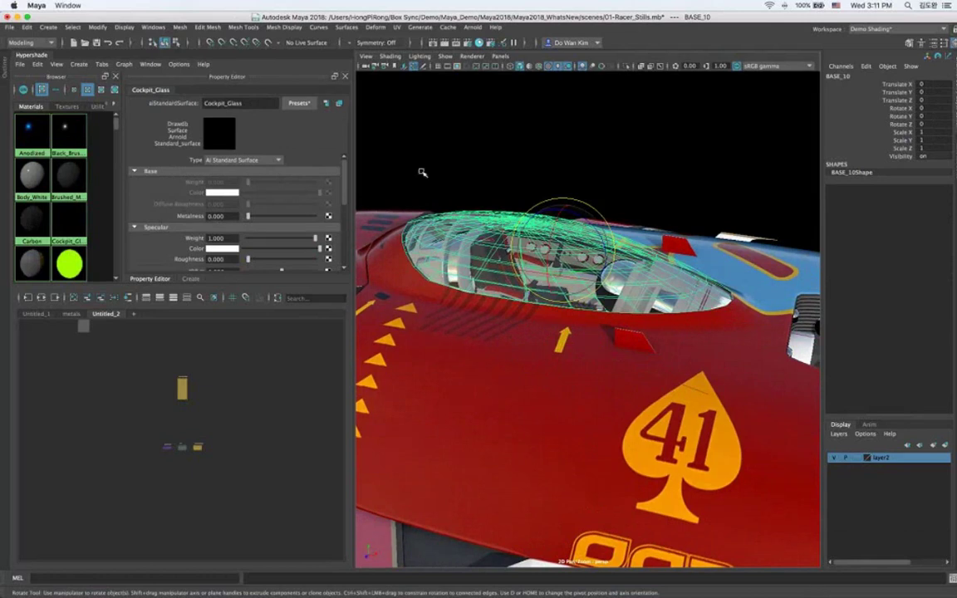
left_click(471, 55)
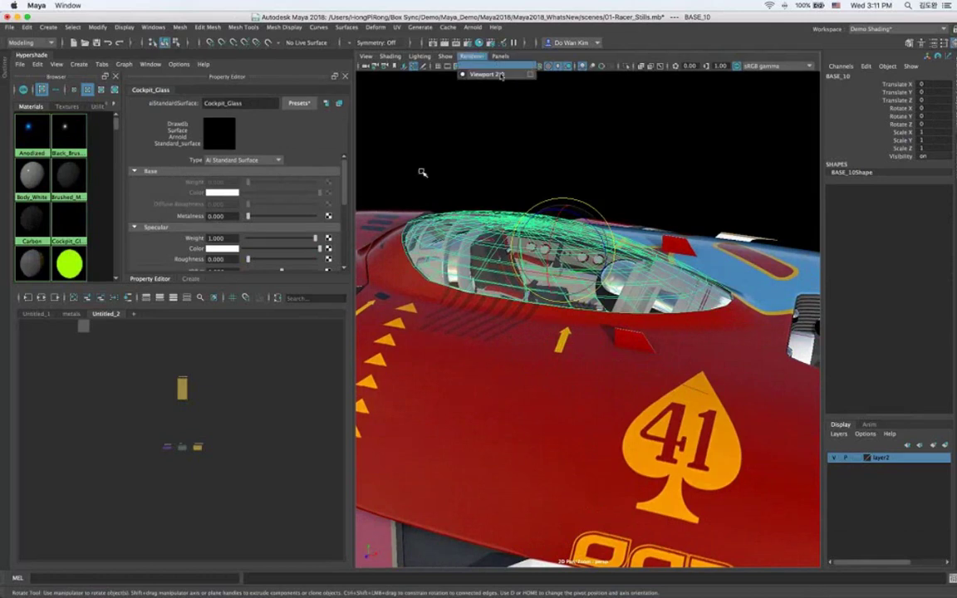
left_click(530, 74)
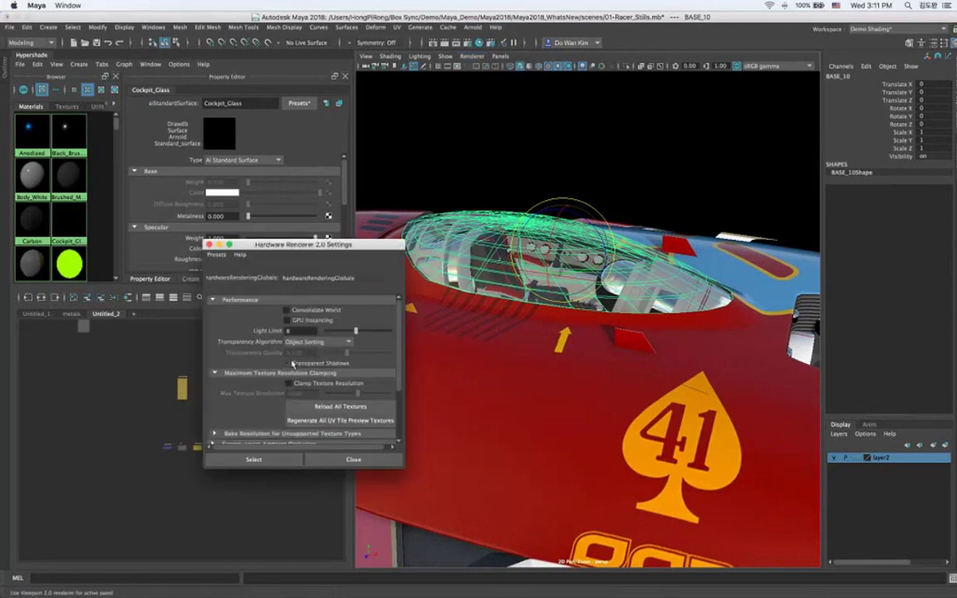
left_click(288, 362)
left_click(322, 461)
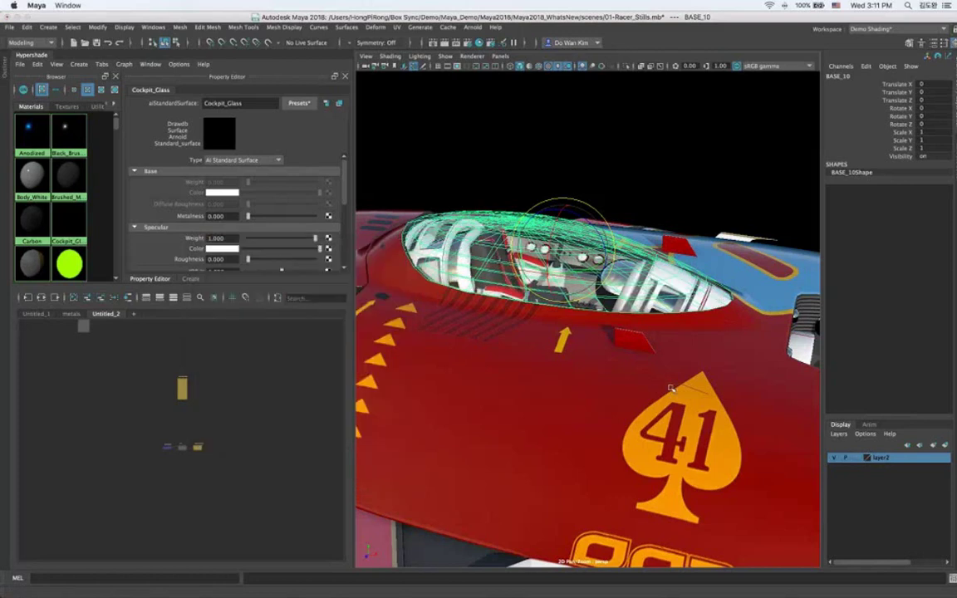
left_click(562, 340)
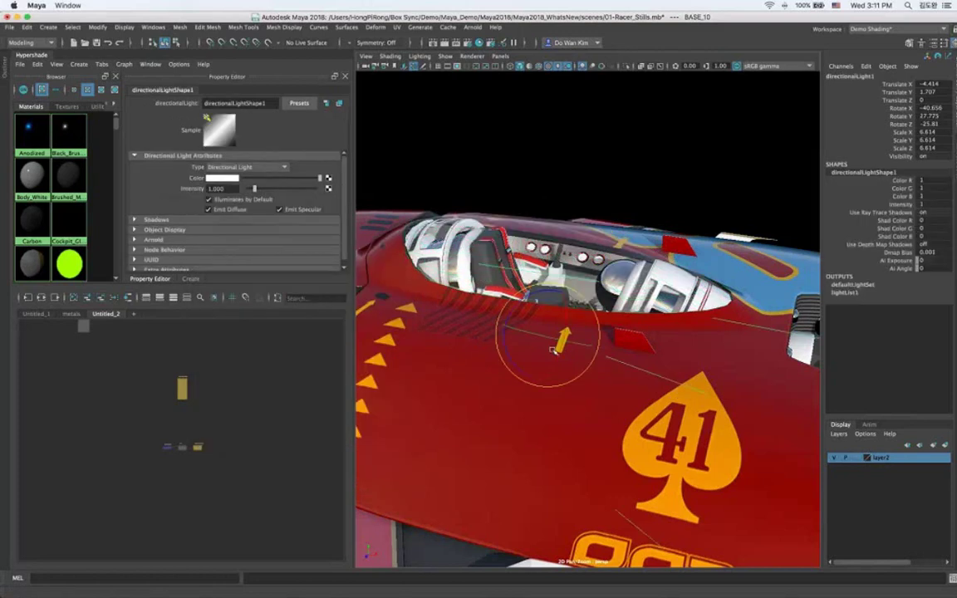
mouse_move(537, 353)
left_mouse_down()
mouse_move(545, 337)
mouse_move(538, 355)
left_mouse_up()
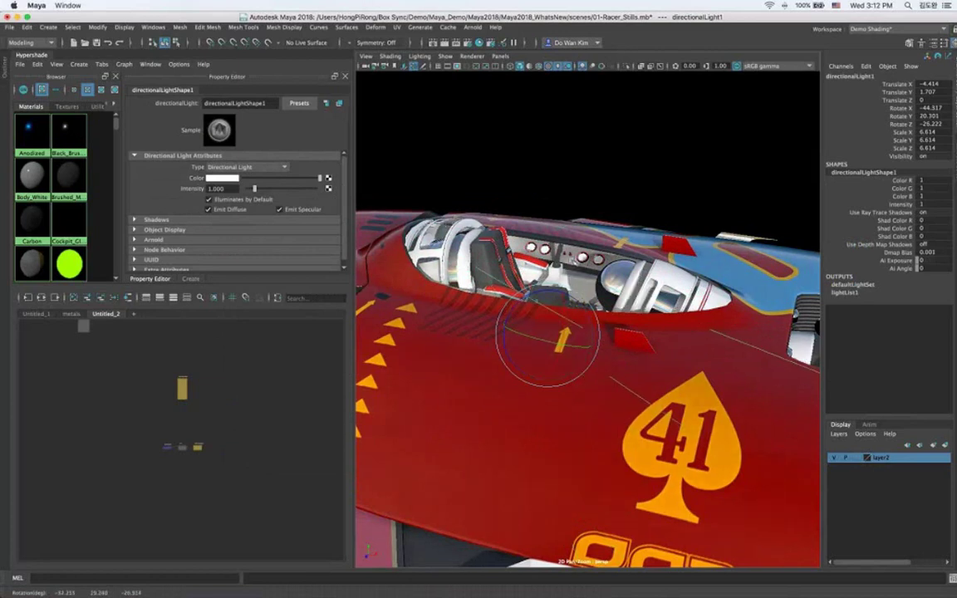
Graph the cockpit canopy's Cockpit_Glass material and map a Ramp texture to its Transmission Weight.
left_click(573, 264)
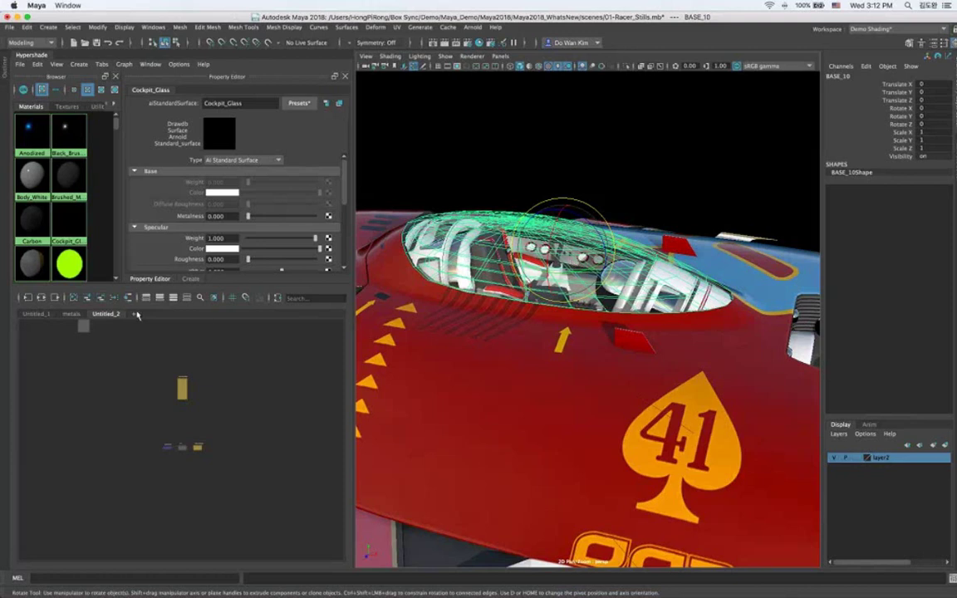
left_click(128, 298)
left_click(137, 377)
scroll(187, 193, "down", 2)
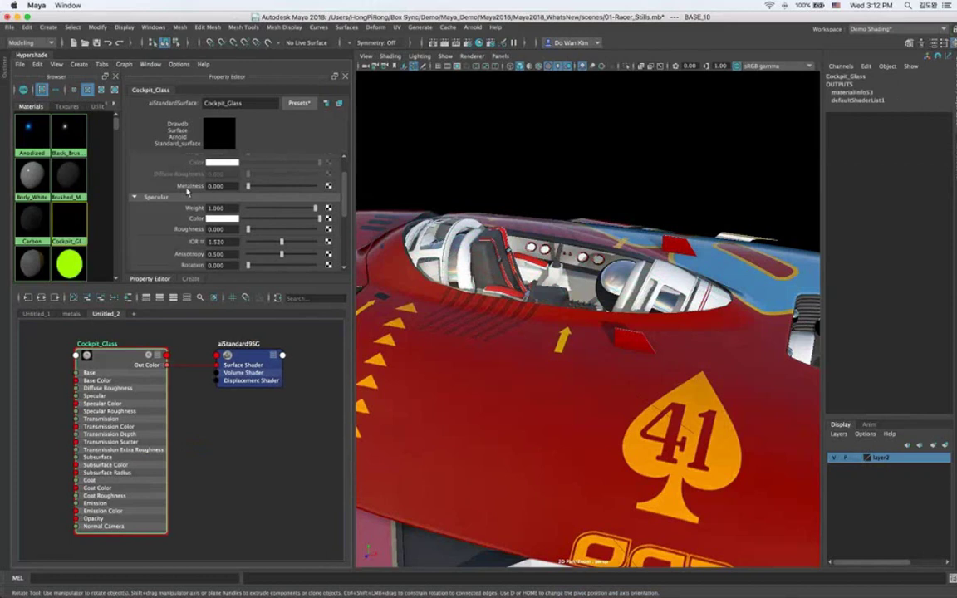
scroll(187, 192, "down", 5)
left_click(187, 189)
left_click(328, 196)
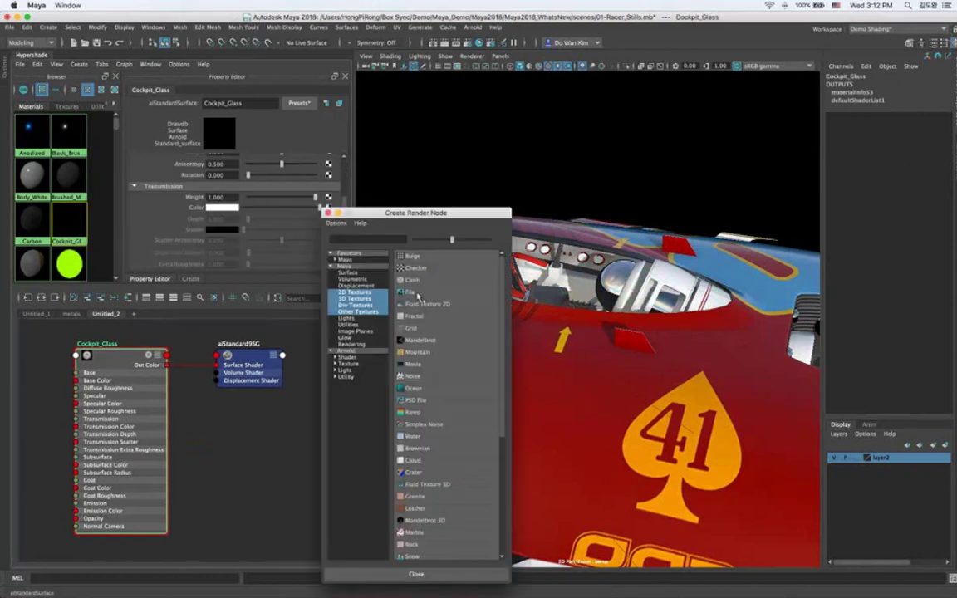
left_click(406, 412)
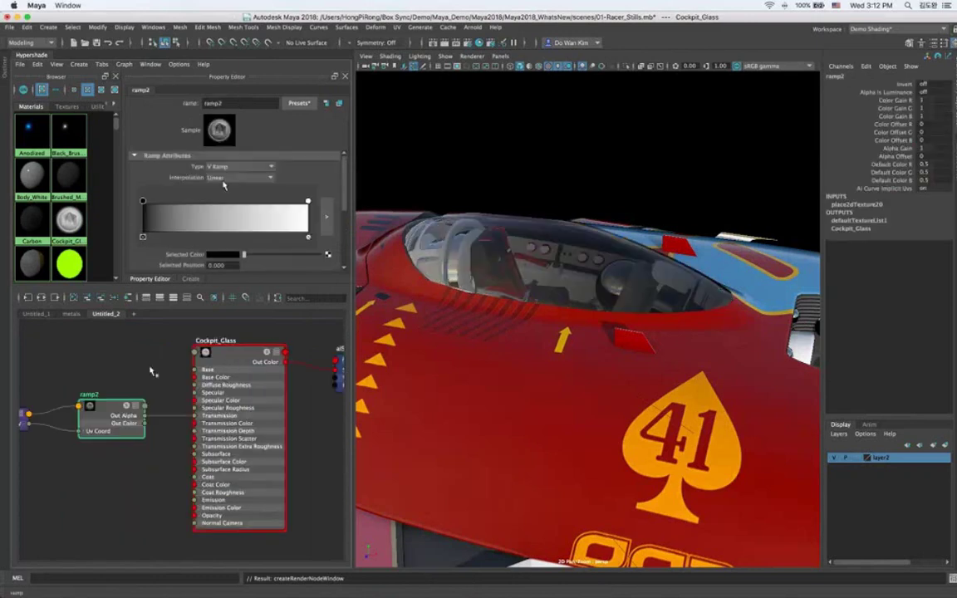
Set the ramp's interpolation to None and arrange its stops into a narrow black band between white areas, with the second white stop at 0.548.
left_click(223, 184)
left_click(219, 187)
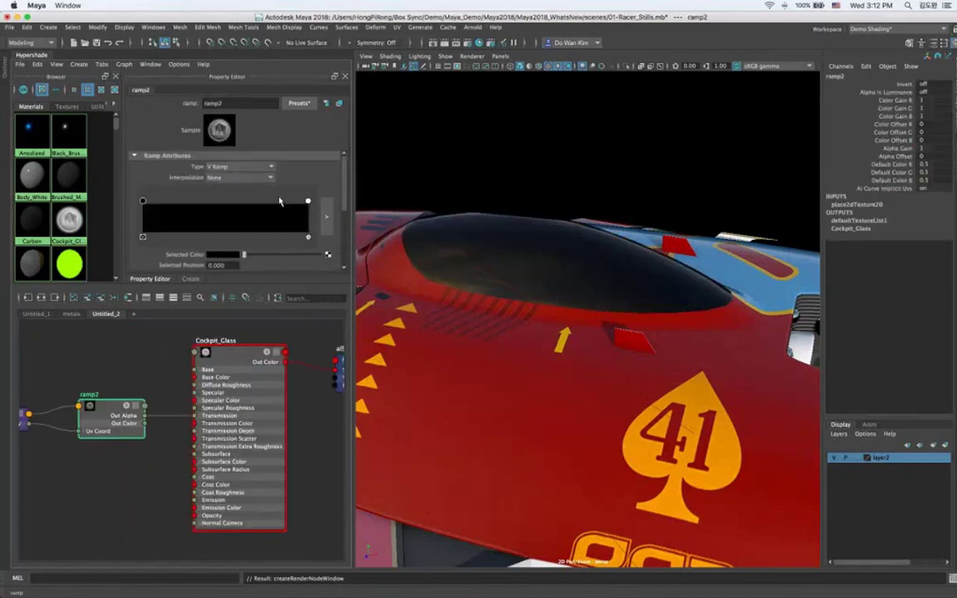
left_click_drag(308, 201, 267, 221)
left_click(267, 221)
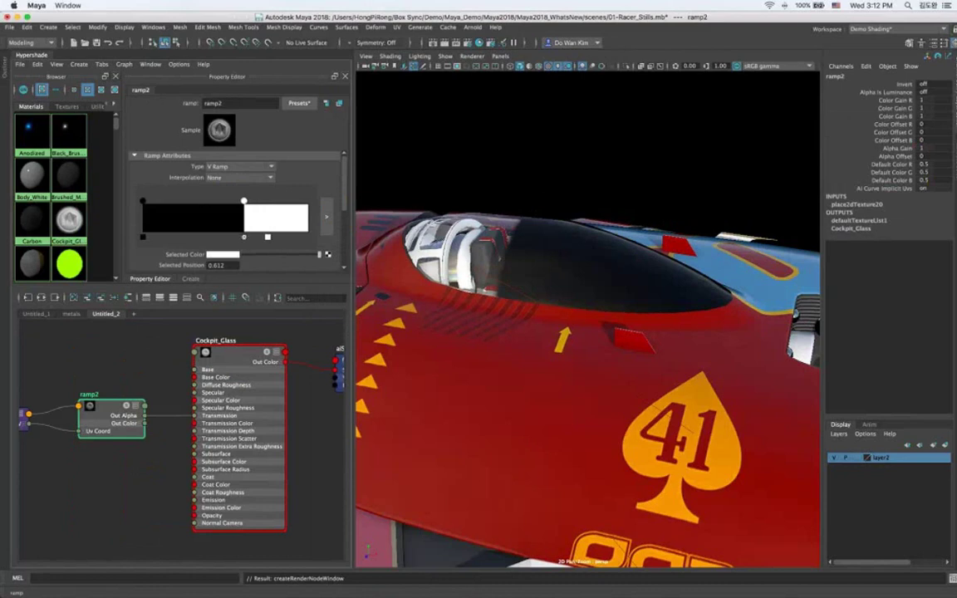
left_click(186, 211)
mouse_move(143, 201)
left_mouse_down()
mouse_move(218, 201)
mouse_move(143, 201)
left_mouse_up()
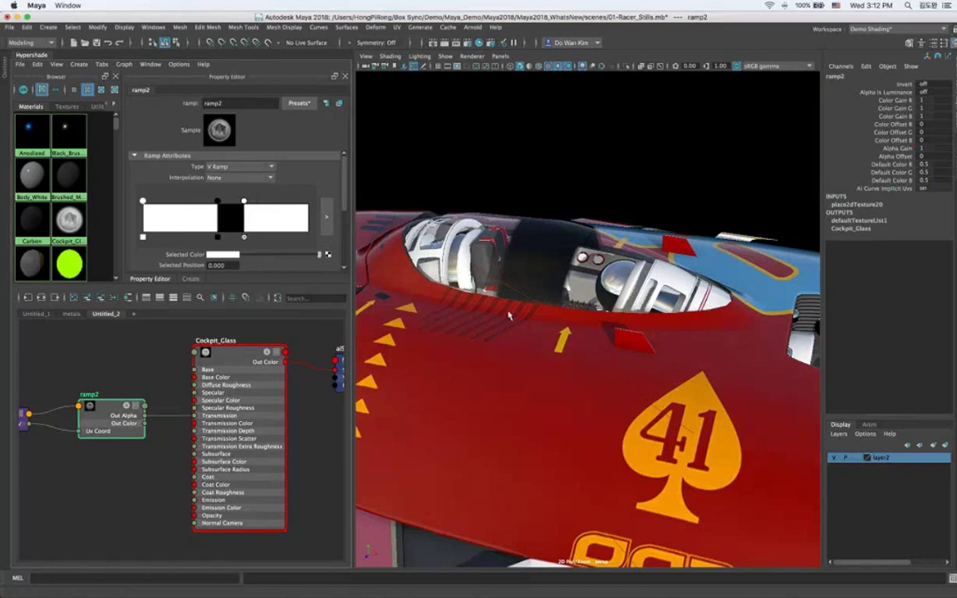
left_click_drag(512, 314, 521, 314, "alt")
mouse_move(244, 202)
left_mouse_down()
mouse_move(211, 204)
mouse_move(234, 204)
left_mouse_up()
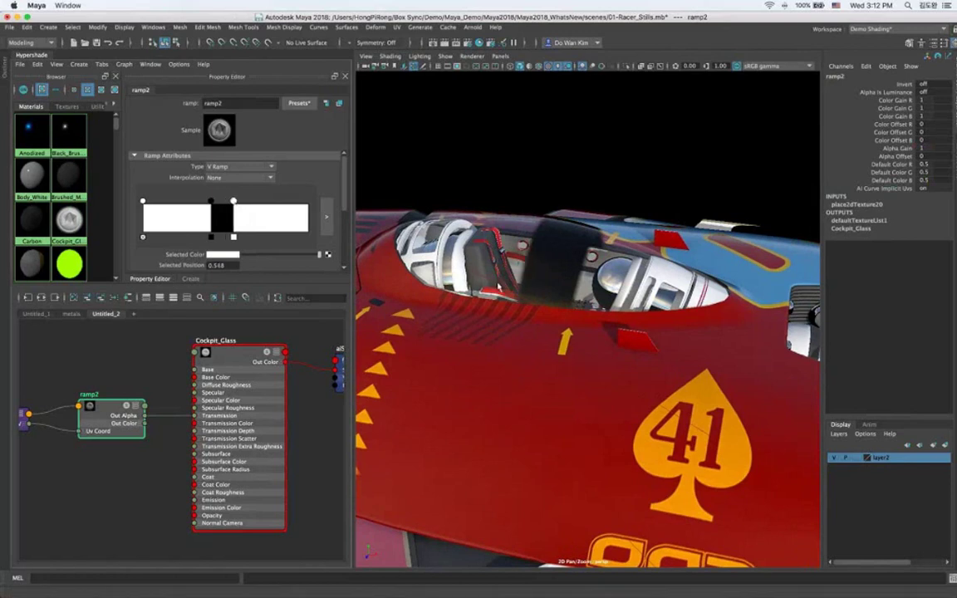
Rotate the directional light to about -36.2, 26.8 and -32.9 degrees in X, Y and Z.
left_click(588, 344)
mouse_move(536, 325)
left_mouse_down()
mouse_move(524, 317)
mouse_move(538, 320)
left_mouse_up()
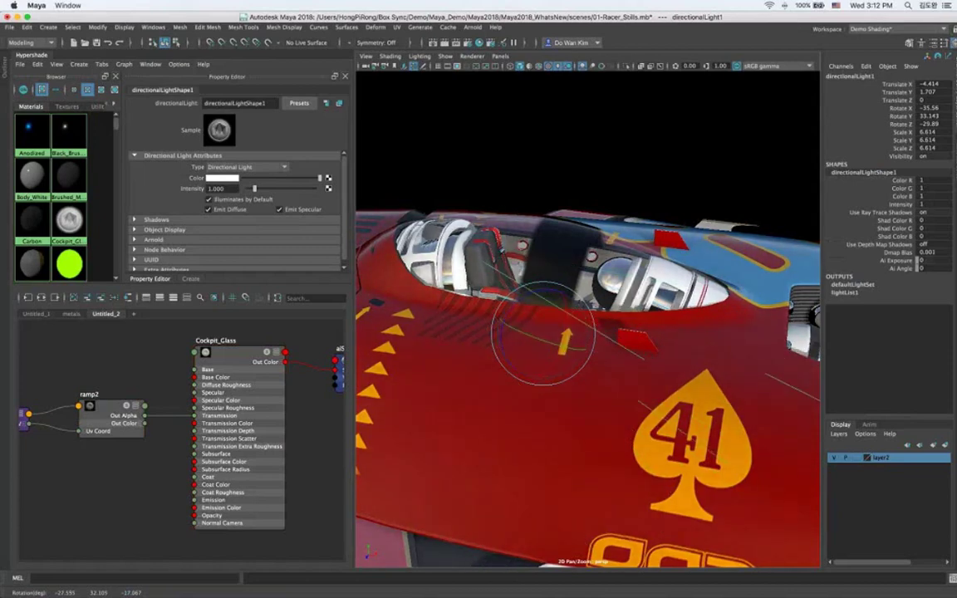
Set the Viewport 2.0 Transparency Algorithm to Alpha Cut and rotate the directional light to about -19.0, 29.5 and -28.6 degrees.
left_click(472, 55)
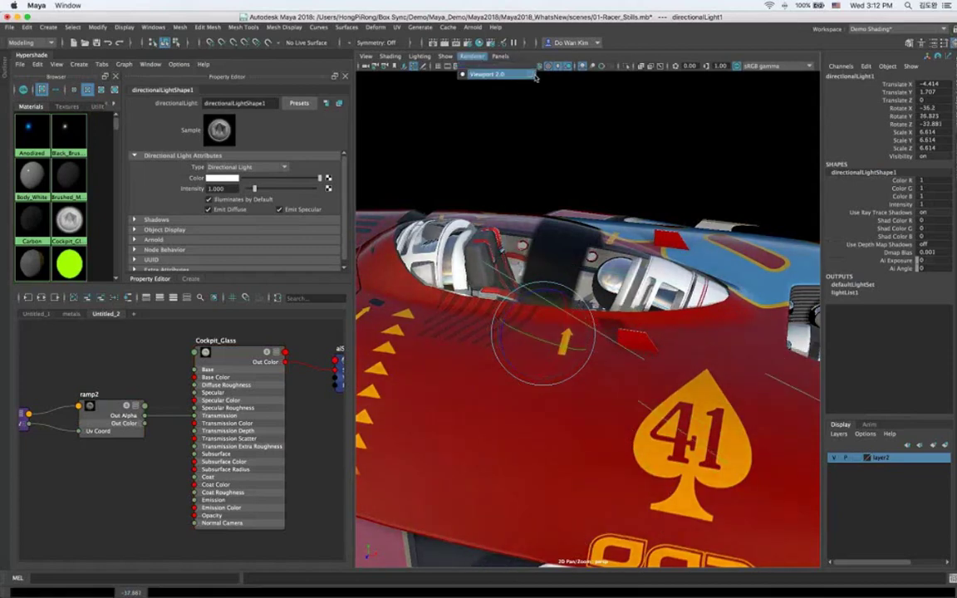
left_click(535, 77)
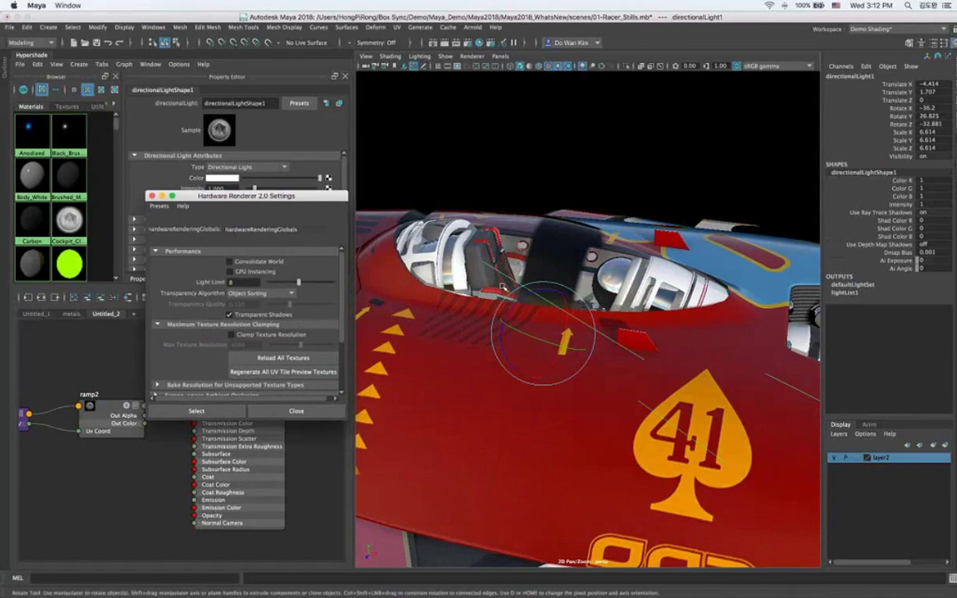
left_click(292, 294)
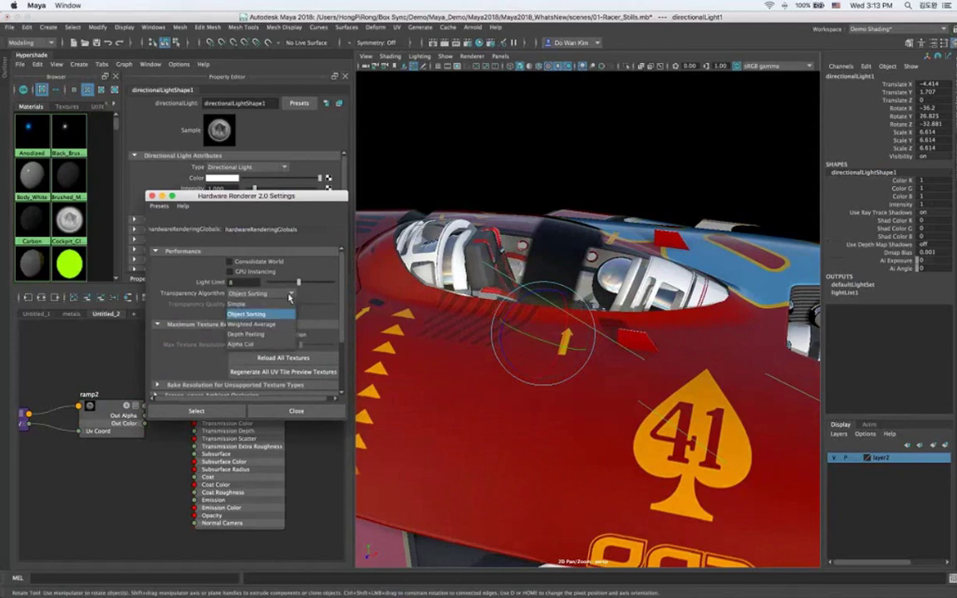
left_click(262, 413)
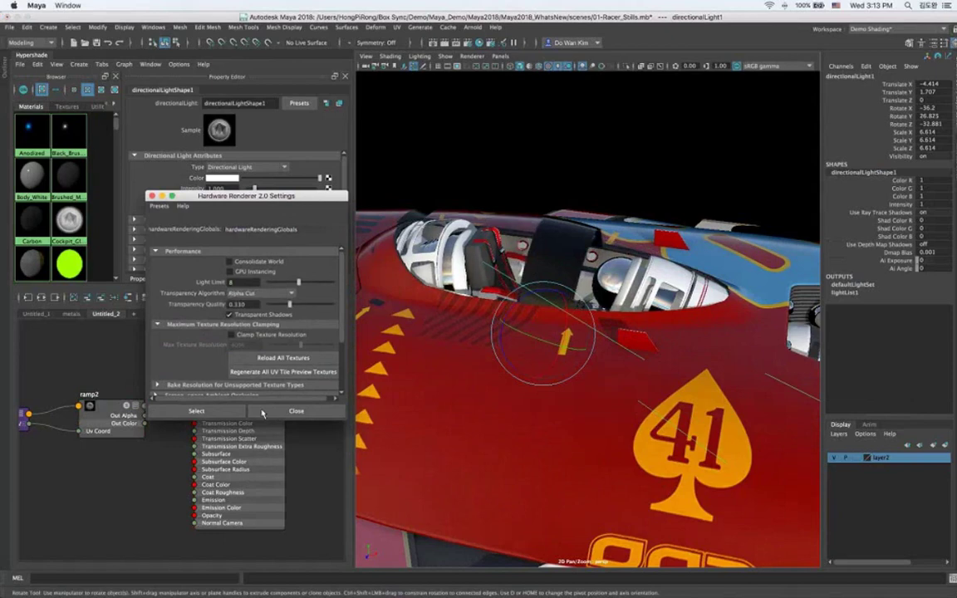
left_click(262, 413)
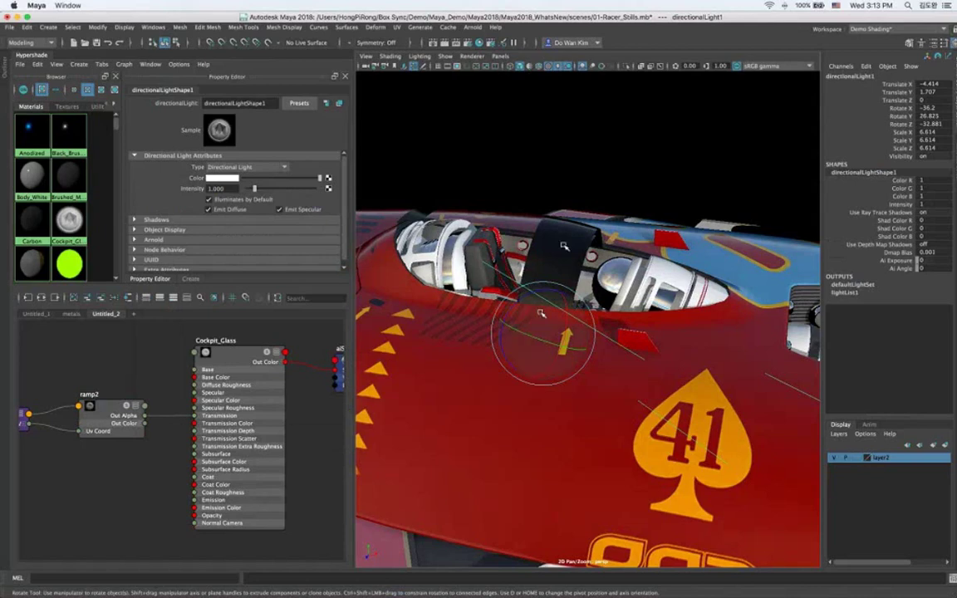
left_click_drag(536, 311, 661, 414)
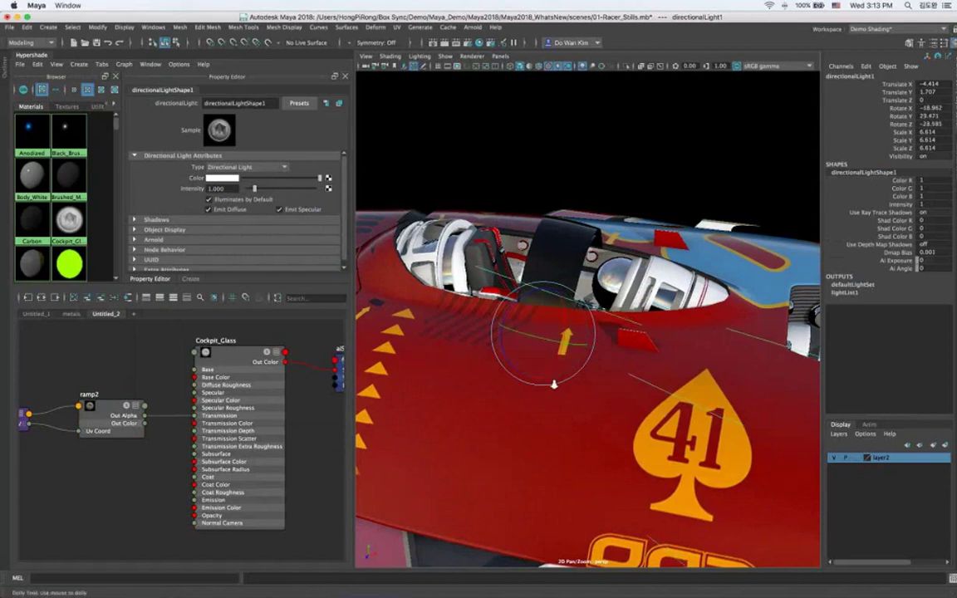
Graph the Fabric_White material network of the white hoses in the racer's engine bay.
right_click_drag(554, 384, 537, 376, "alt")
left_click_drag(536, 375, 622, 371, "alt")
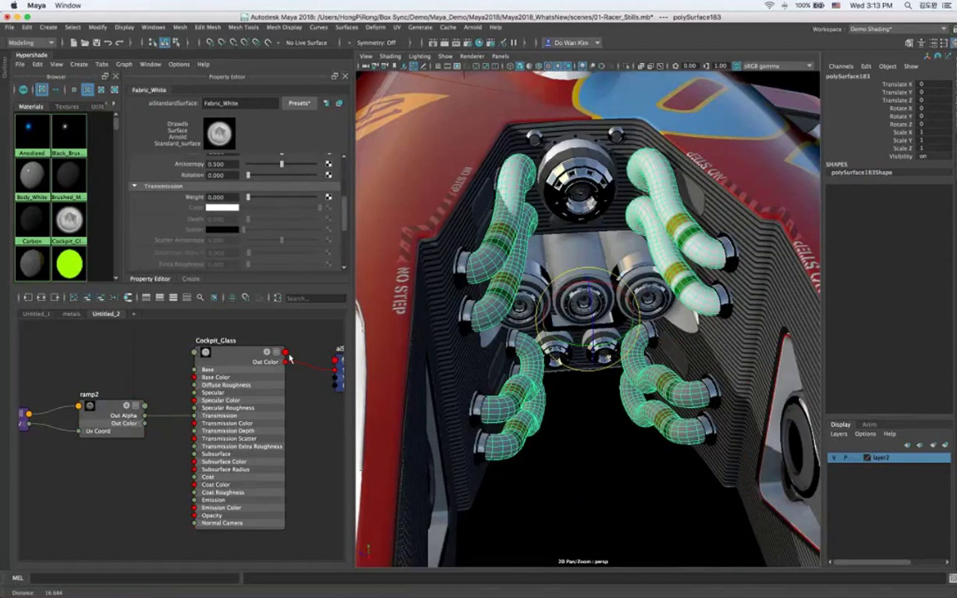
left_click(128, 298)
left_click(453, 383)
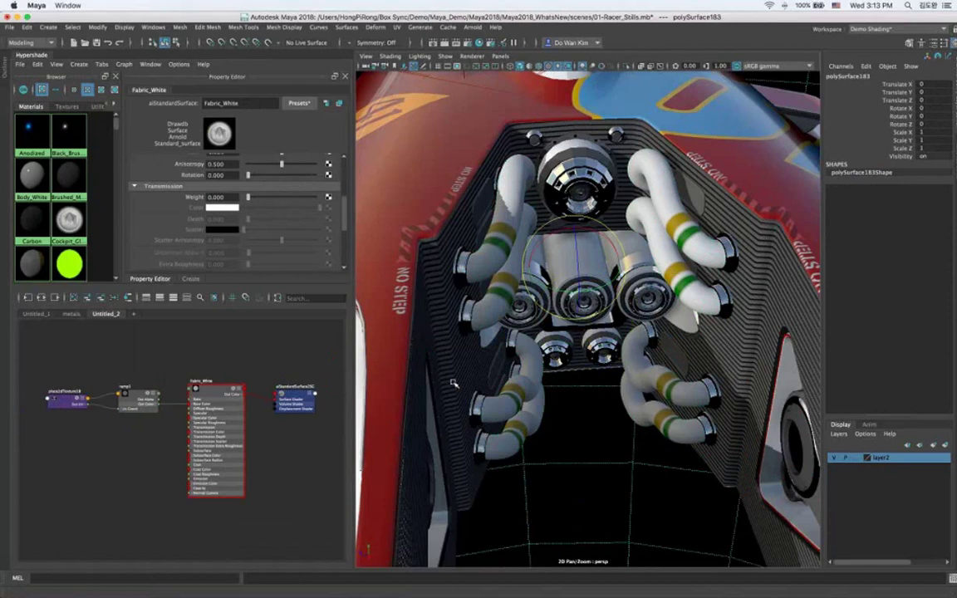
left_click(455, 382)
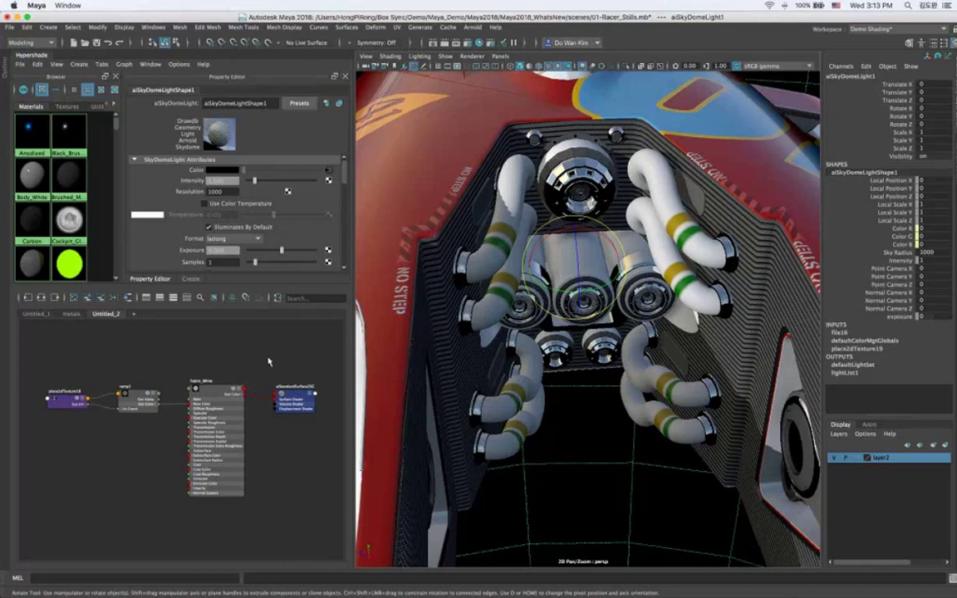
Map a Bulge texture as the displacement material of the hoses' aiStandardSurface2SG shading group.
left_click(310, 393)
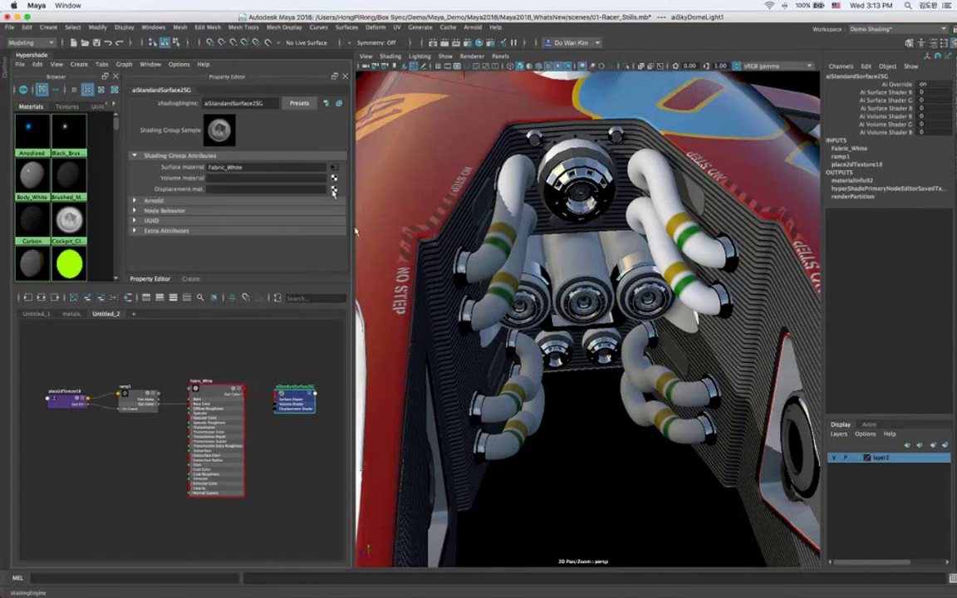
left_click(334, 190)
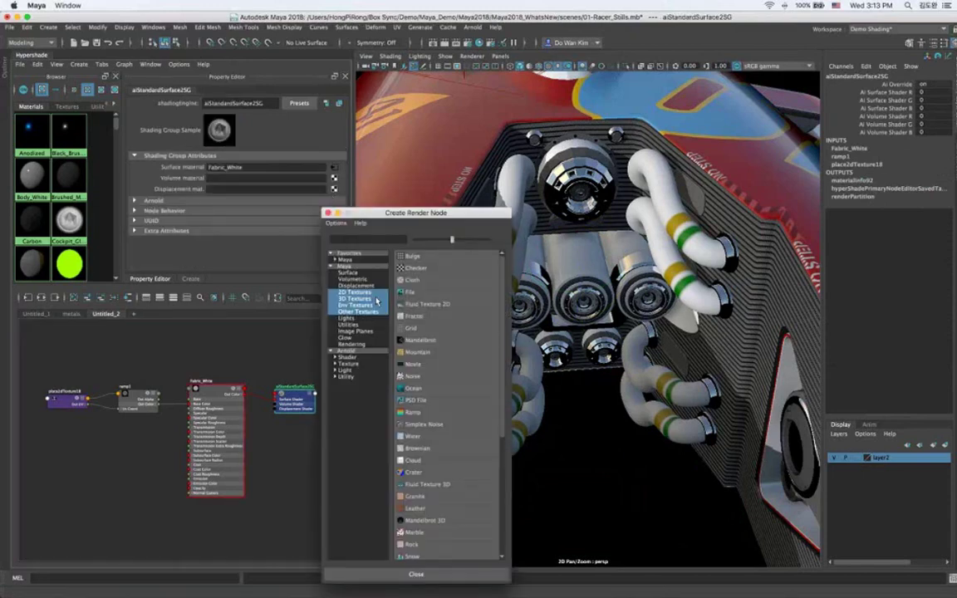
left_click(409, 256)
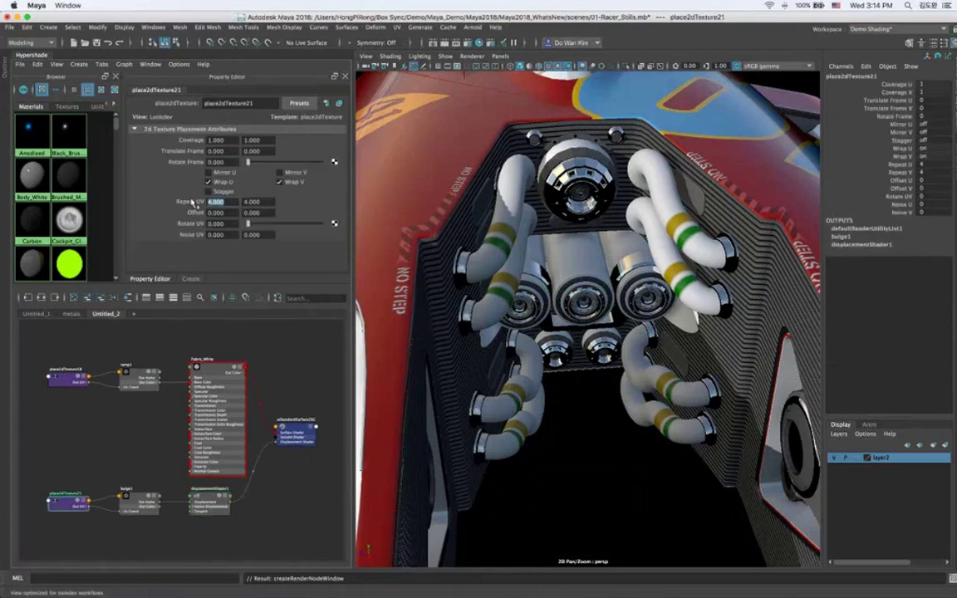
Set the bulge texture placement's Repeat UV to 40 and 8.
type("40")
key("Tab")
type("8")
key("Return")
left_click(300, 348)
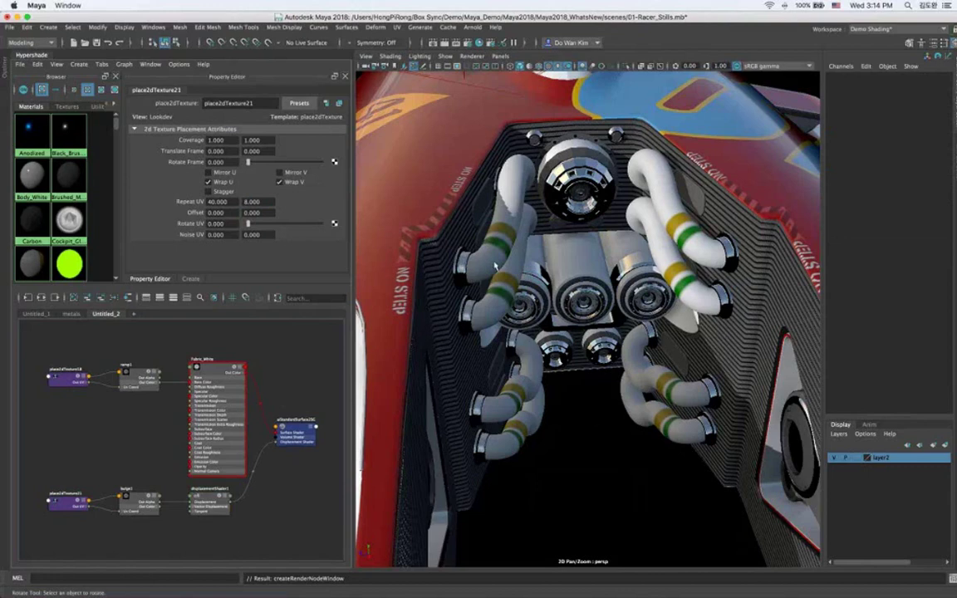
Display the white engine hoses in smooth mesh preview to show their displacement in the viewport.
left_click(495, 264)
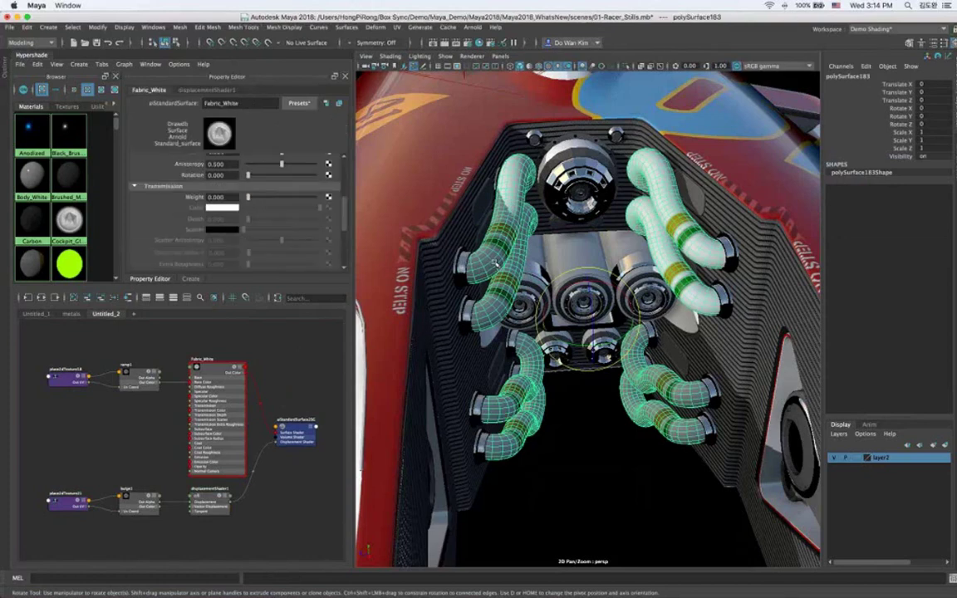
key("3")
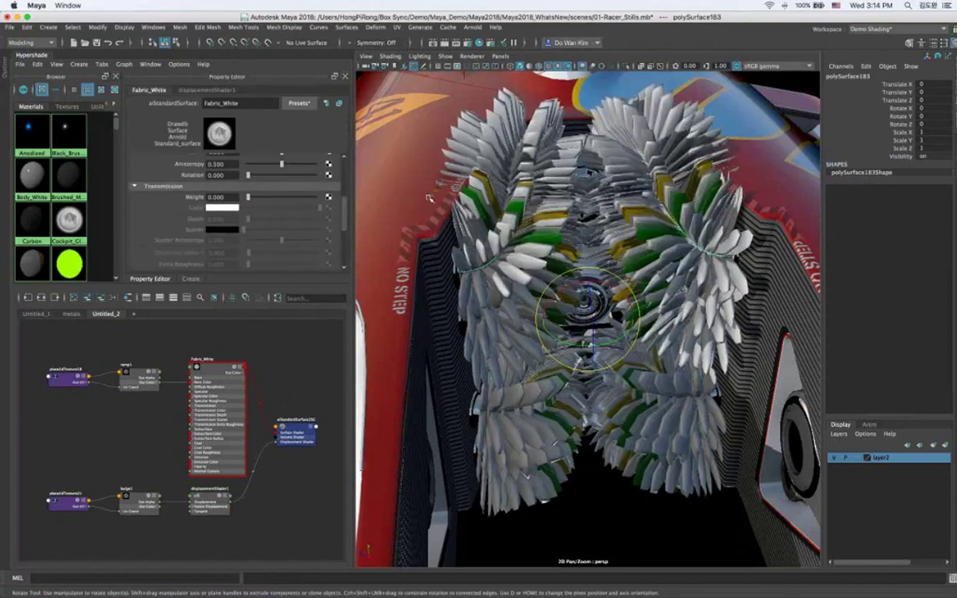
left_click(386, 178)
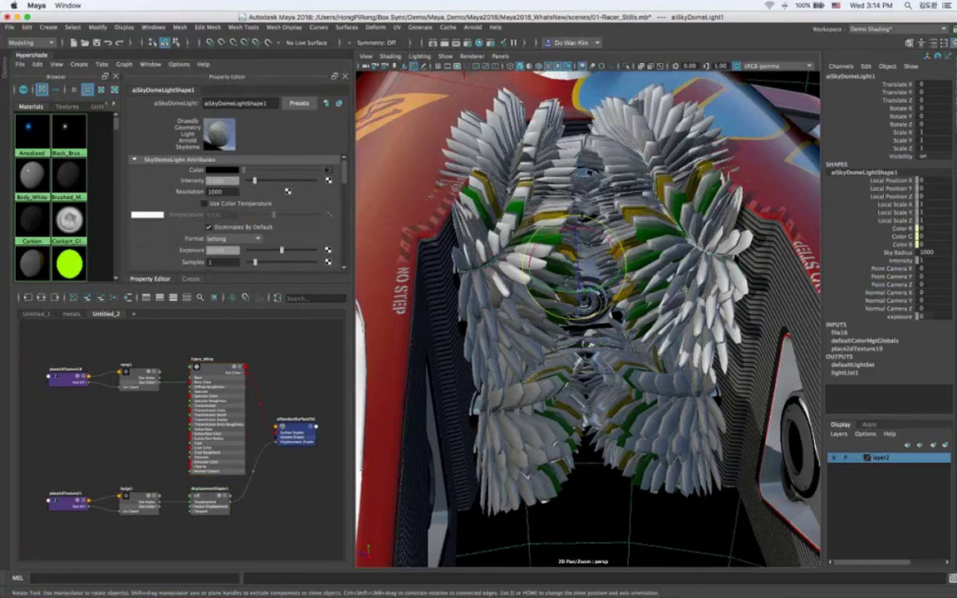
Set the scale of the hoses' displacement shader to 0.03 and inspect the displaced hoses.
left_click(211, 496)
left_click(218, 189)
type(".81")
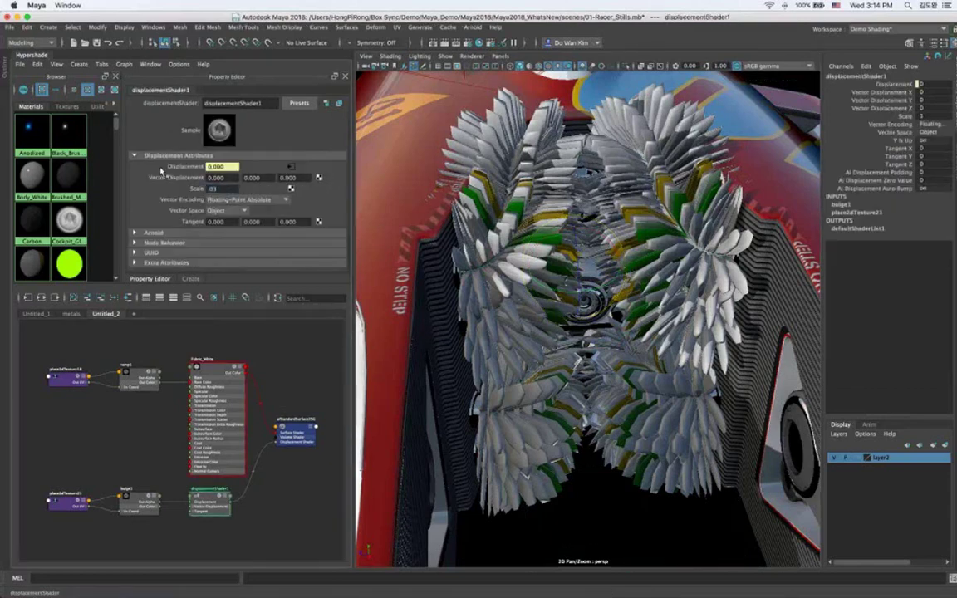
key("Return")
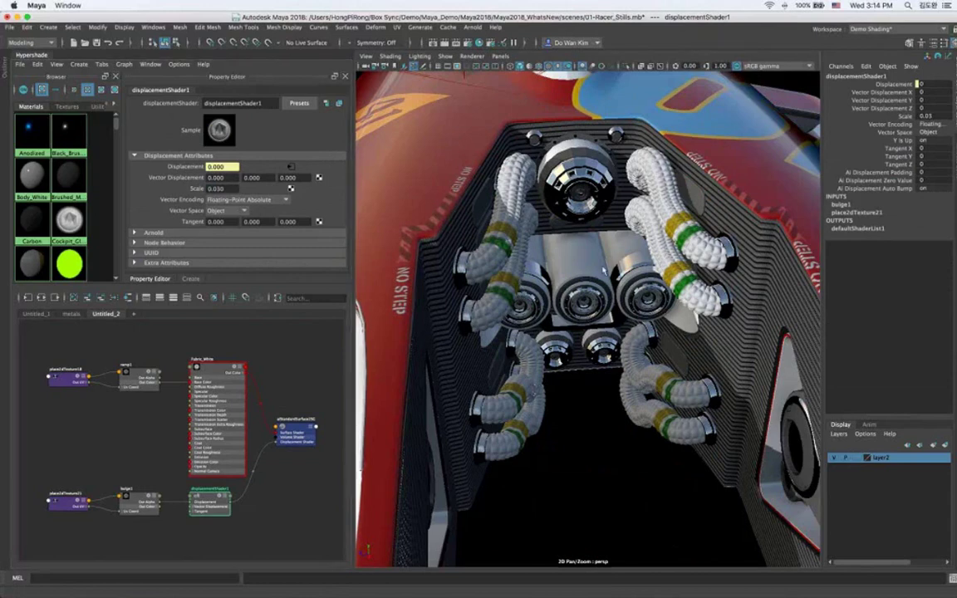
left_click_drag(603, 270, 503, 289, "alt")
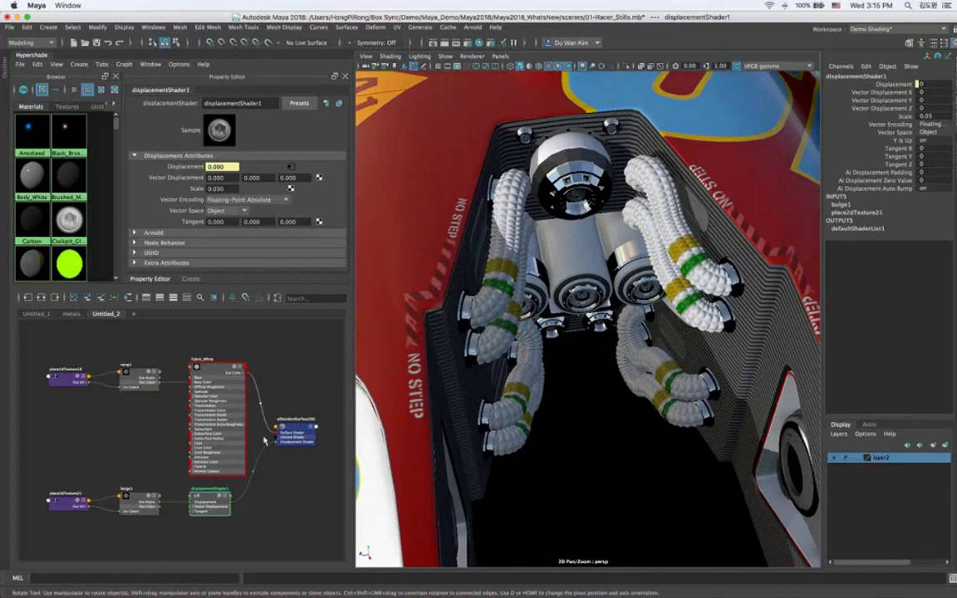
Open the Node Editor and set its node connection style to Straight lines.
left_click_drag(267, 455, 275, 441)
left_click(153, 27)
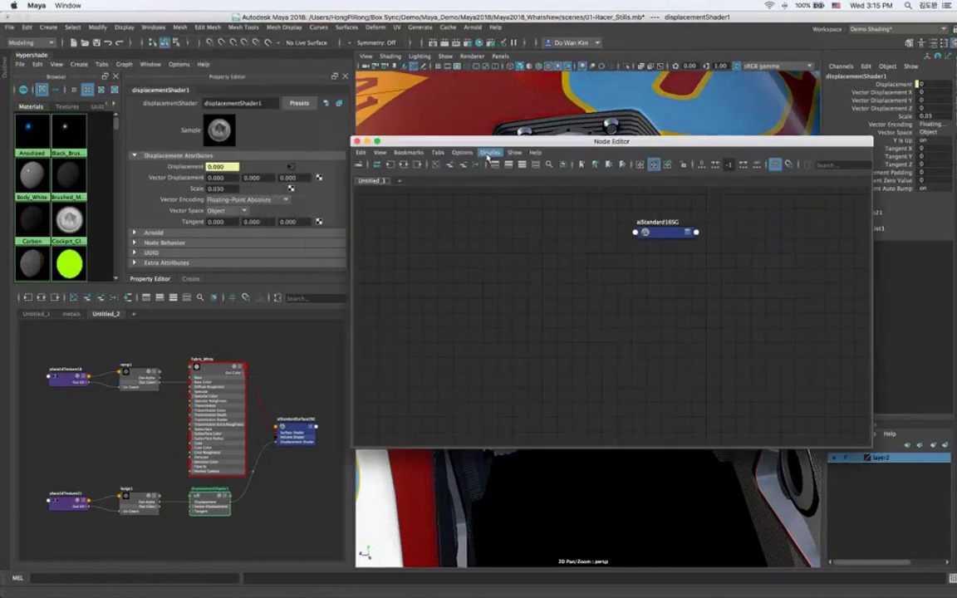
left_click(488, 155)
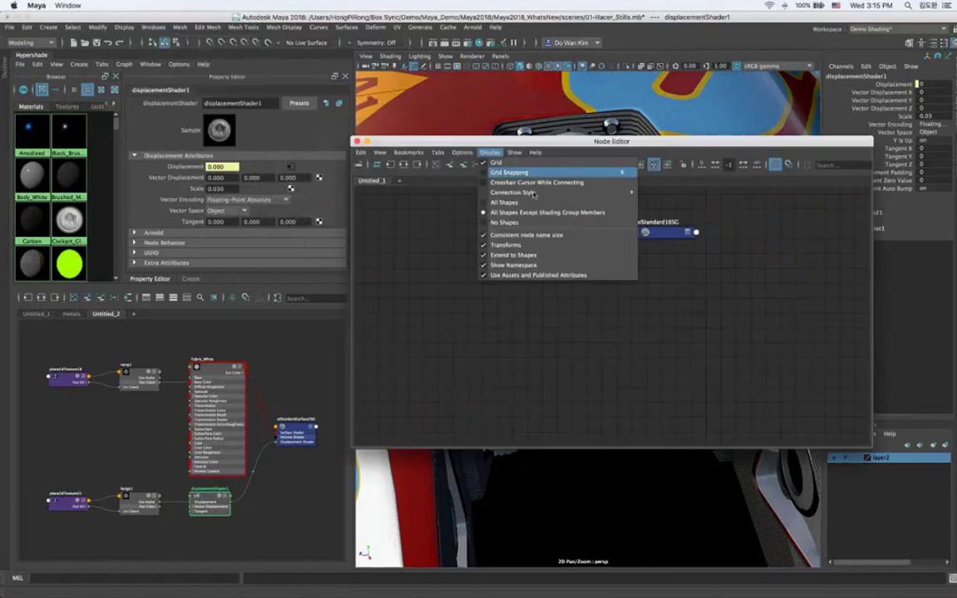
mouse_move(535, 192)
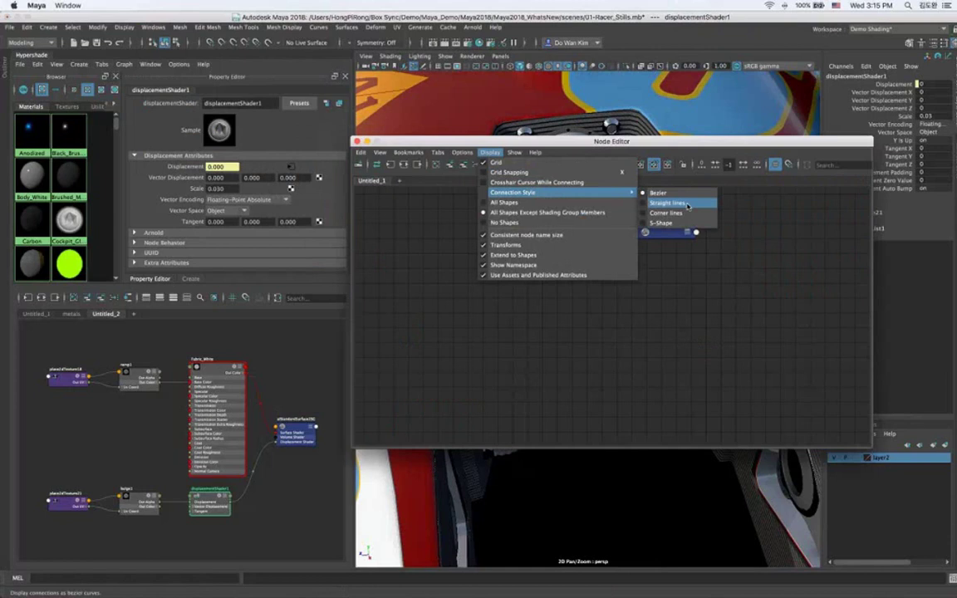
left_click(686, 203)
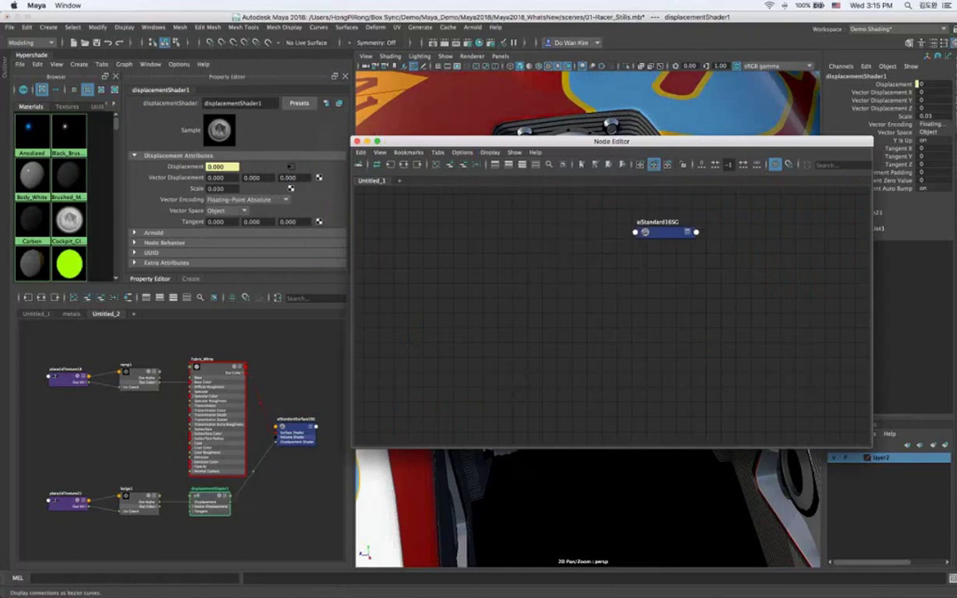
Try the S-Shape connection style in the Node Editor and return the connections to Bezier.
left_click(489, 152)
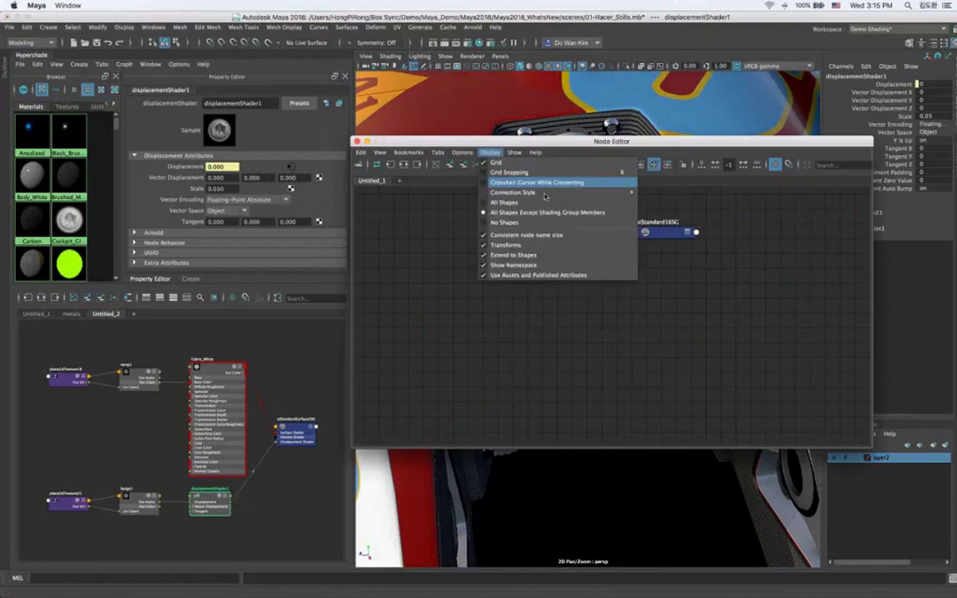
left_click(696, 213)
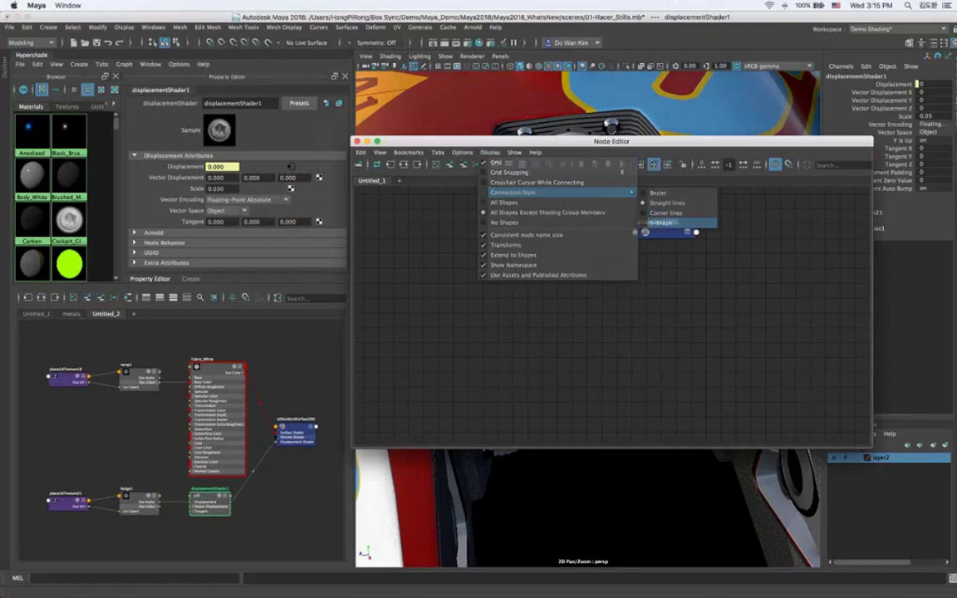
left_click(495, 155)
mouse_move(532, 192)
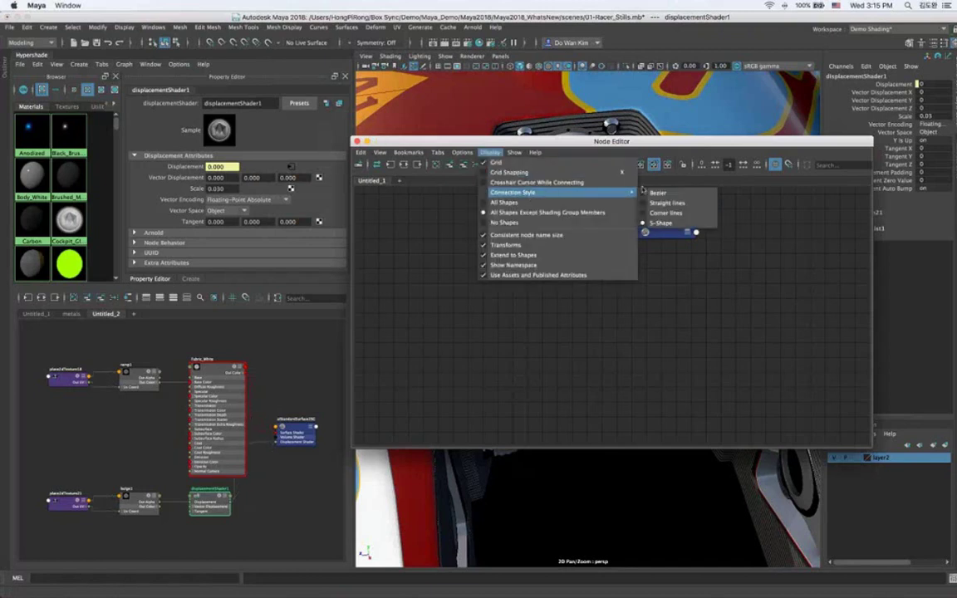
left_click(659, 193)
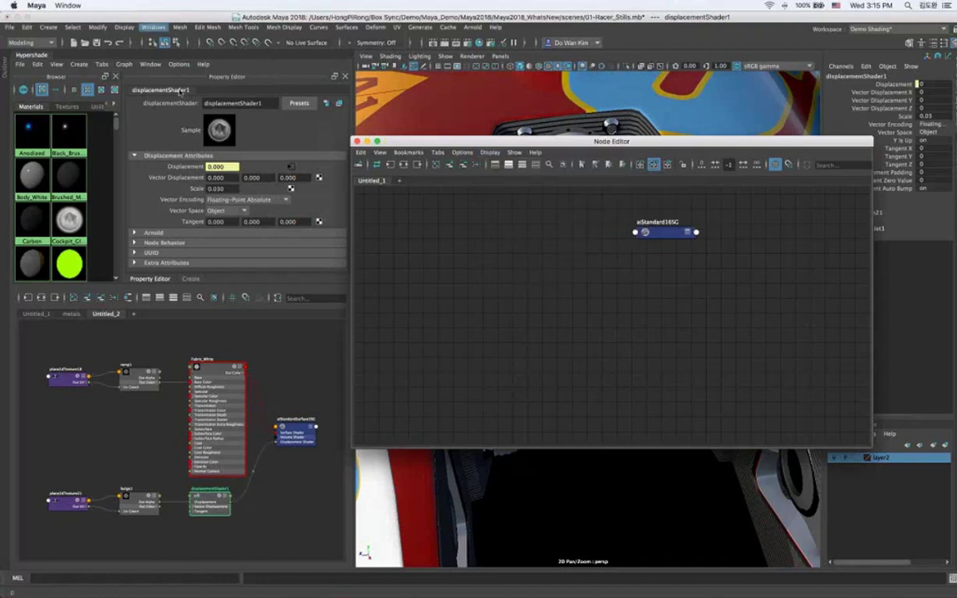
left_click(153, 27)
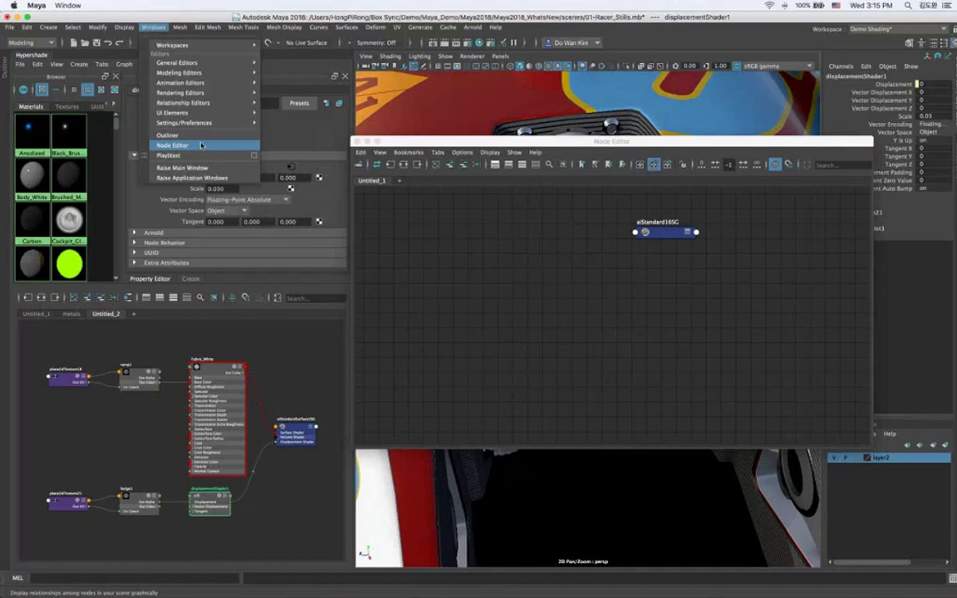
left_click(202, 146)
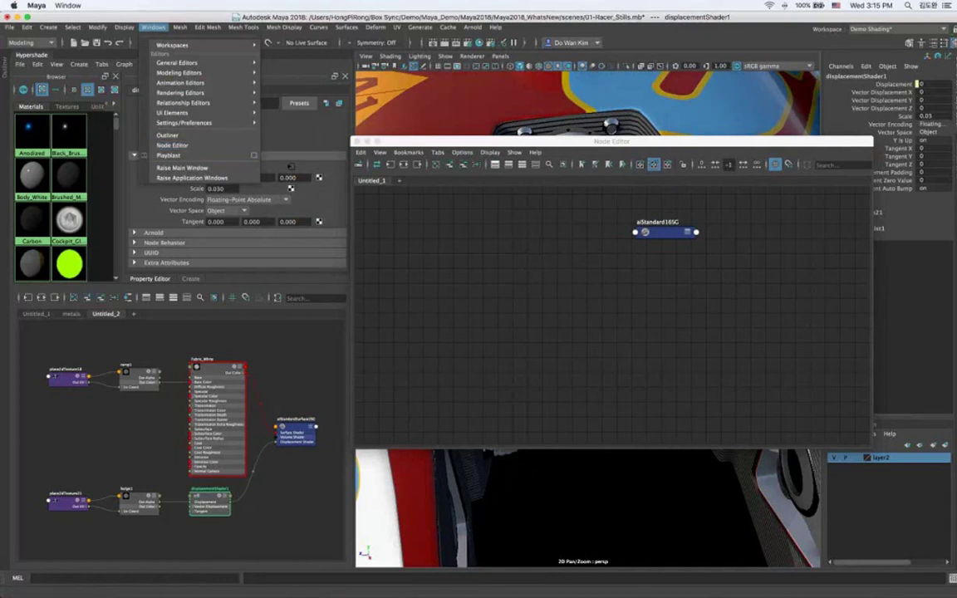
left_click(749, 57)
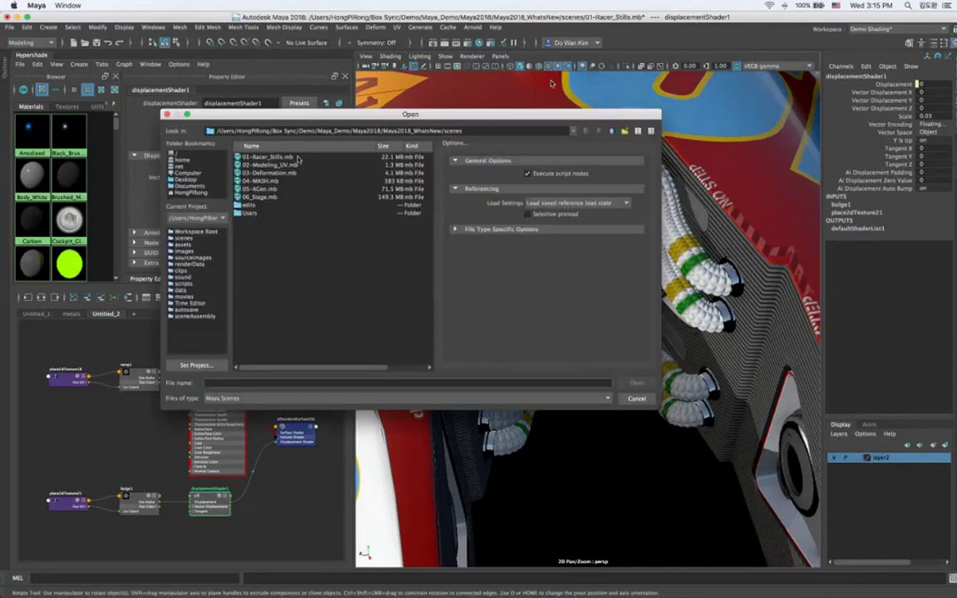
Open the scene file 02-Modeling_UV.mb from the project's scenes folder.
left_click(270, 165)
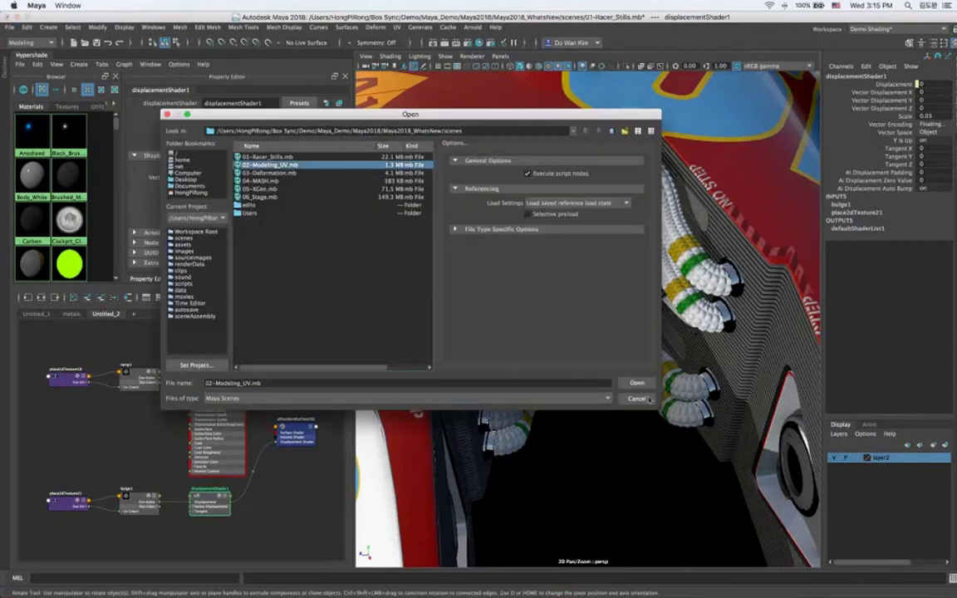
left_click(638, 383)
left_click(479, 316)
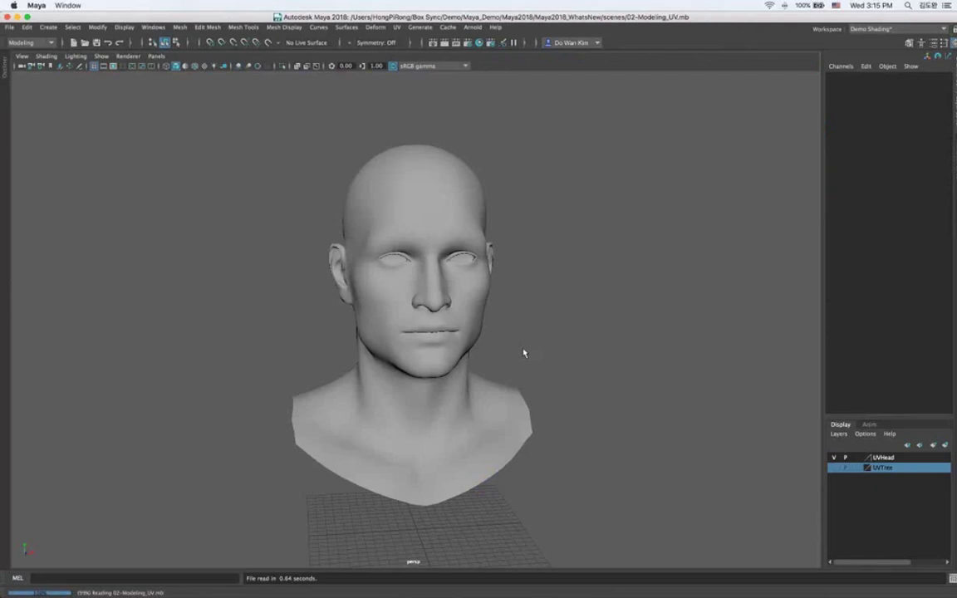
left_click_drag(523, 353, 434, 363, "alt")
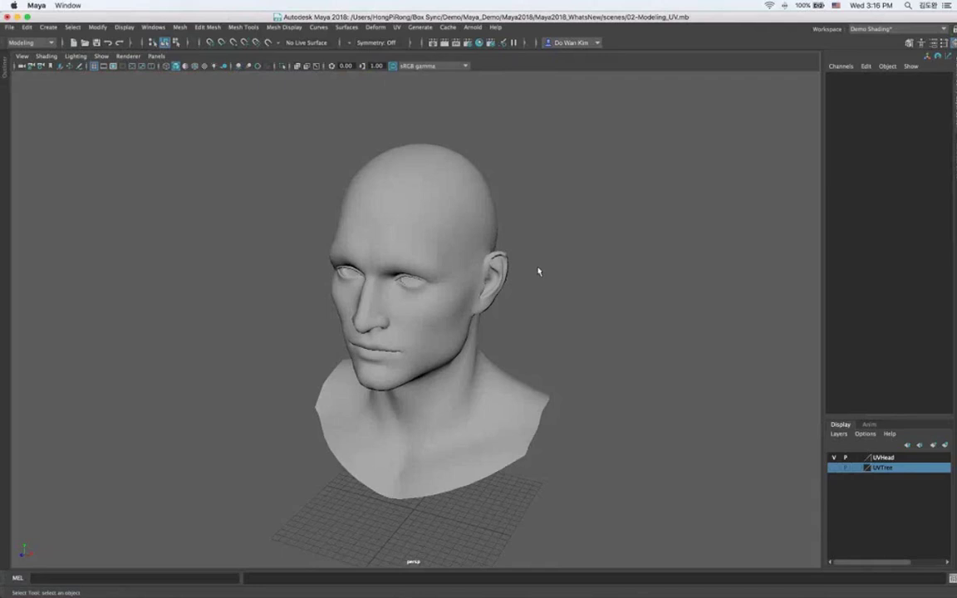
Try the Object X and World X symmetry modes on the head and turn symmetry off.
left_click(455, 241)
left_click(370, 43)
left_click(376, 60)
left_click(376, 43)
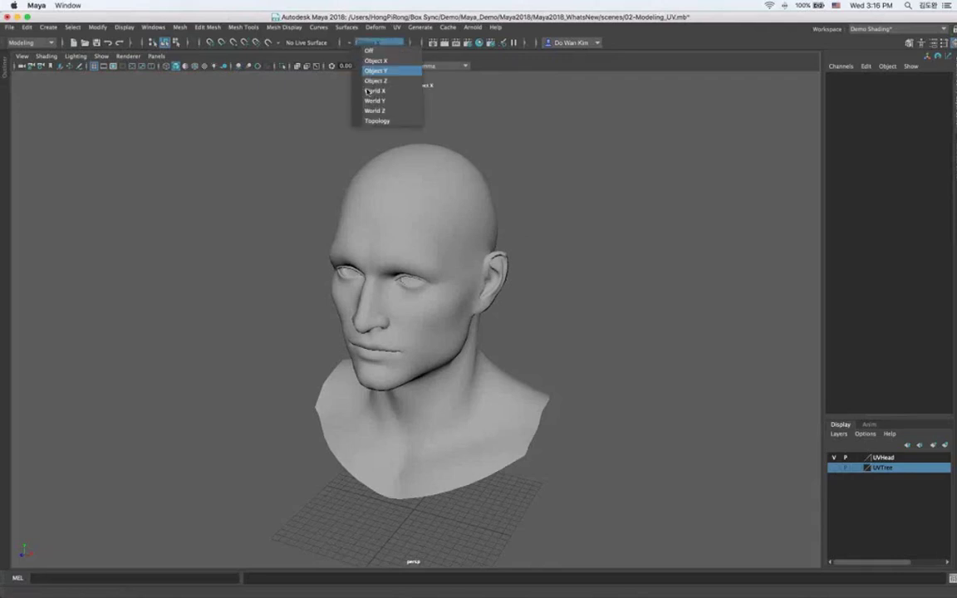
left_click(373, 91)
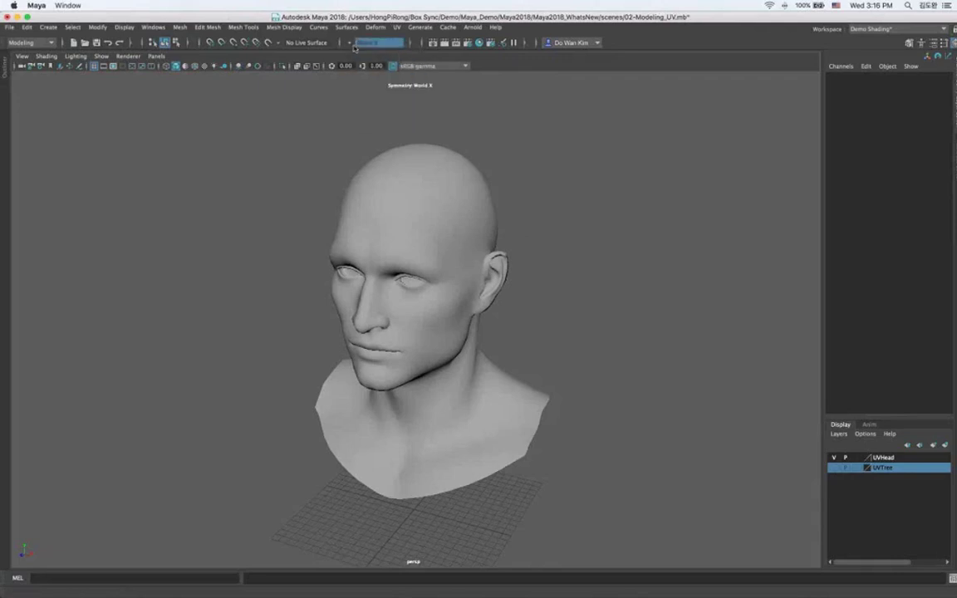
left_click(354, 48)
left_click(389, 91)
left_click(359, 44)
left_click(366, 49)
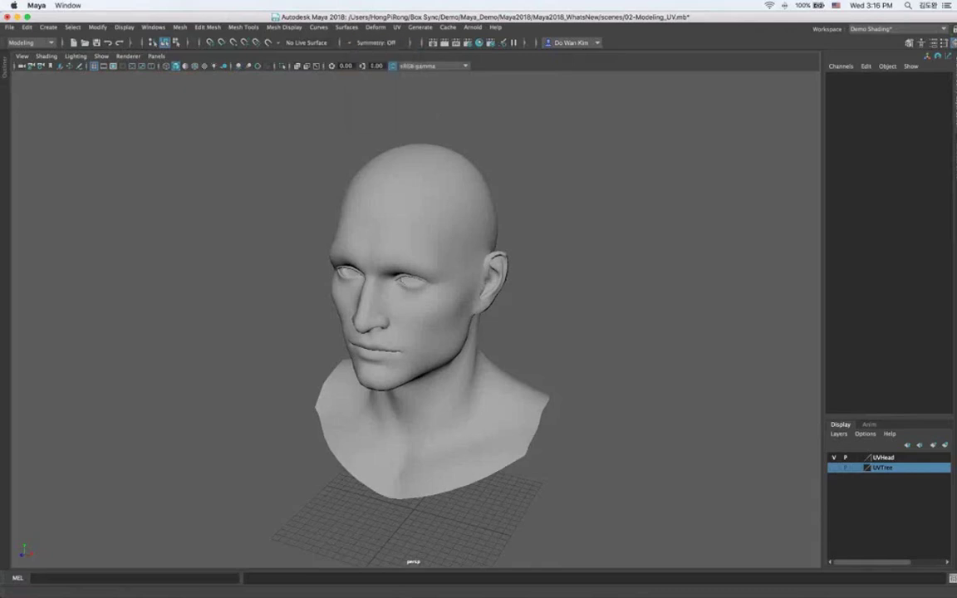
Select the head mesh and switch to the Maya Classic workspace.
left_click(444, 218)
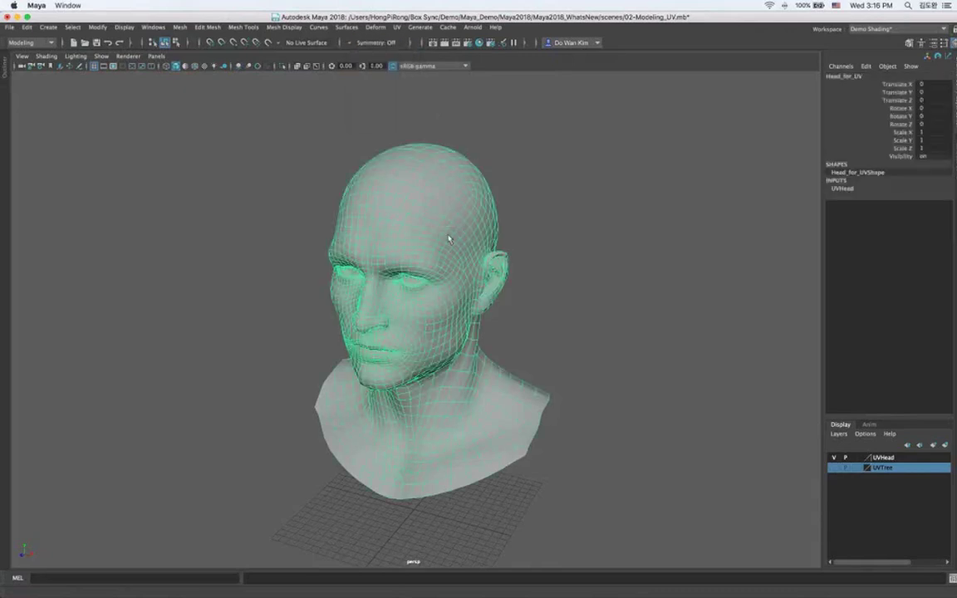
left_click(896, 29)
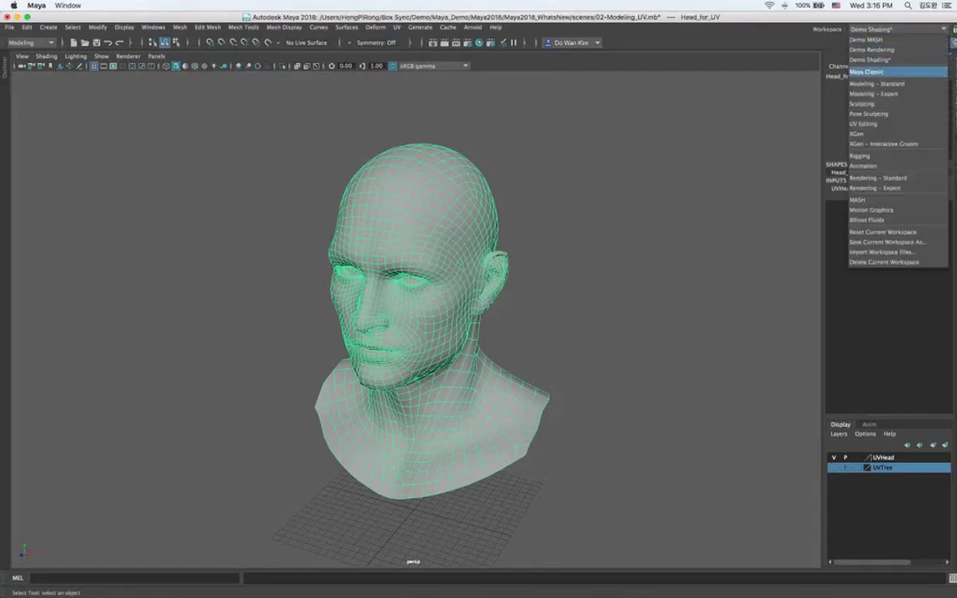
left_click(865, 72)
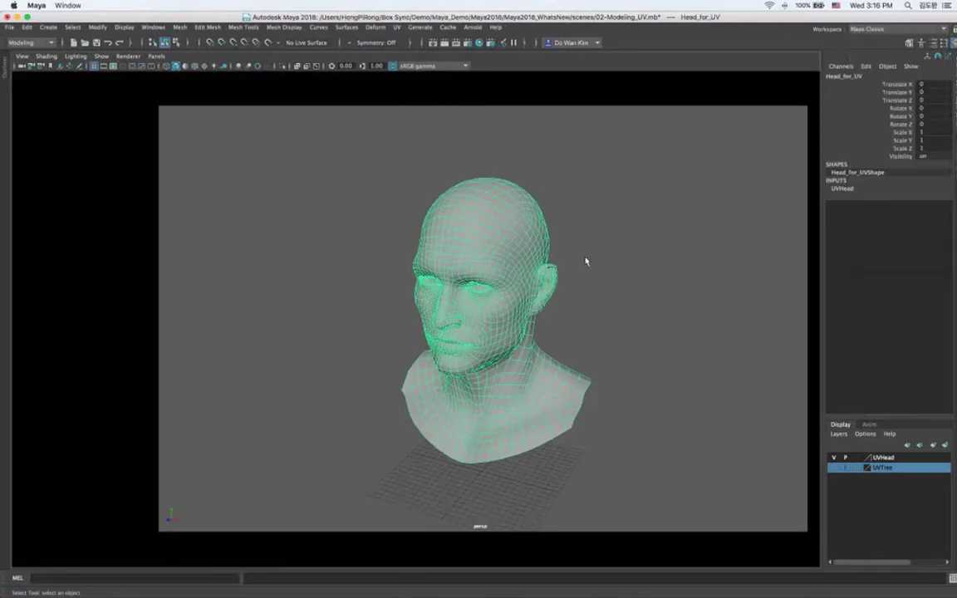
Switch the head to face mode and paint-select a patch of faces at the centre of the forehead.
right_click(492, 196)
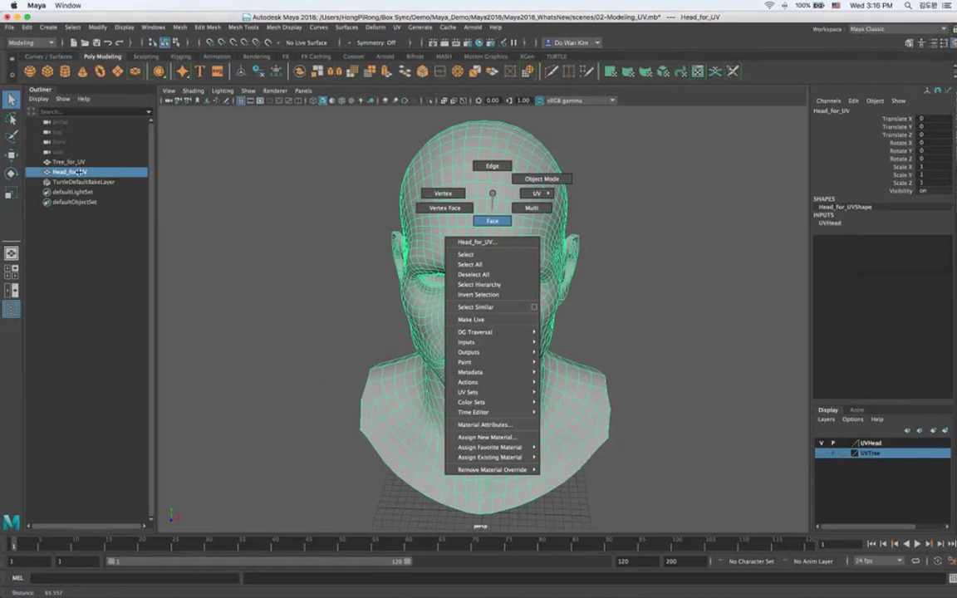
right_click_drag(492, 194, 492, 221)
left_click(11, 136)
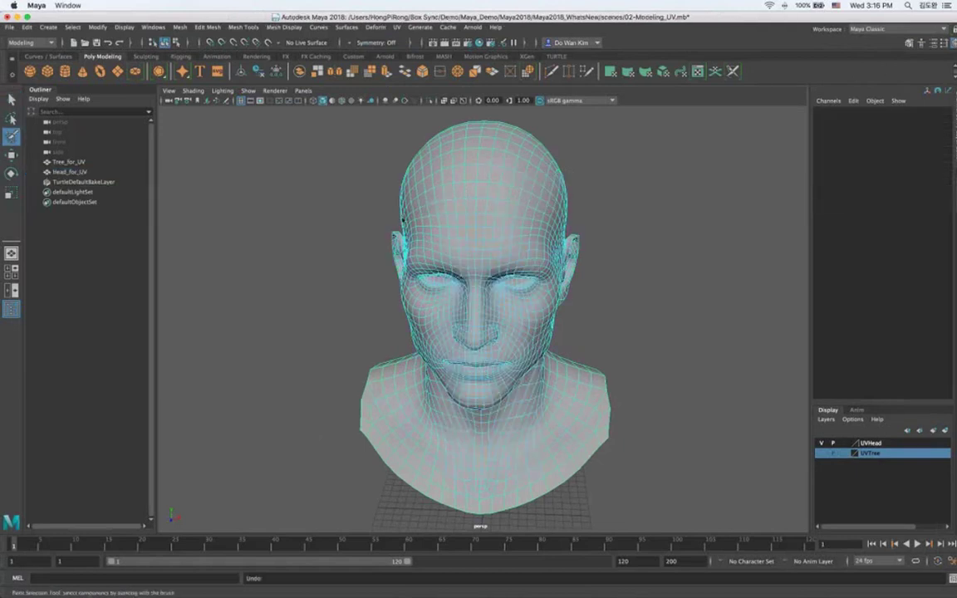
left_click(475, 215)
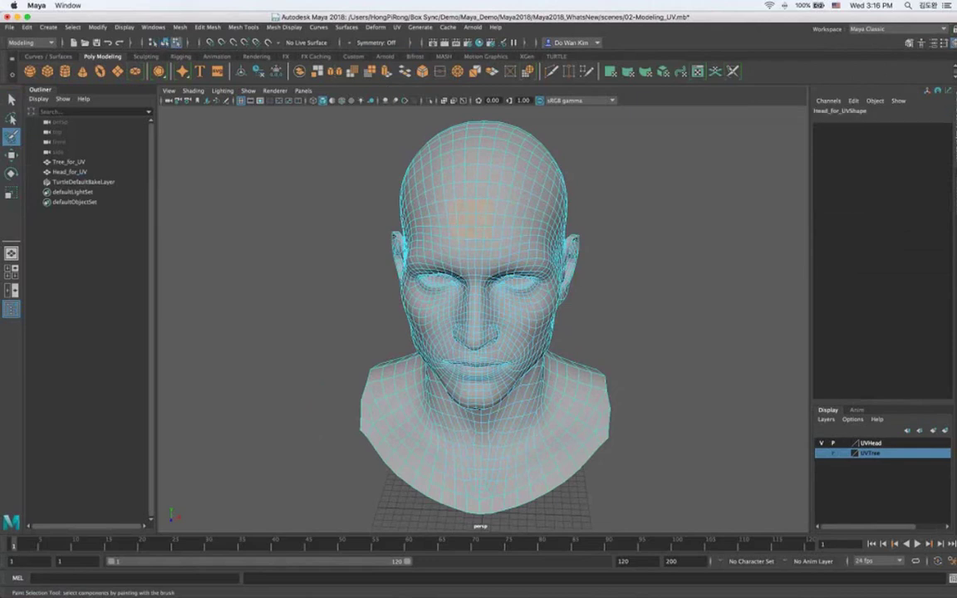
Extend the painted face selection on the forehead sideways and upward into a larger rectangular patch.
left_click_drag(638, 246, 650, 245, "alt")
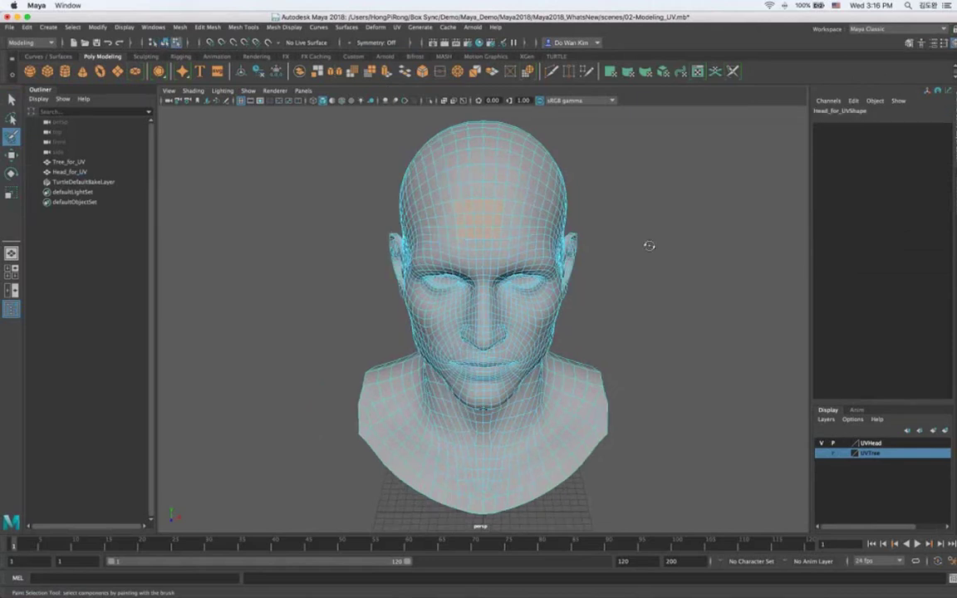
key("f")
scroll(492, 275, "down", 5)
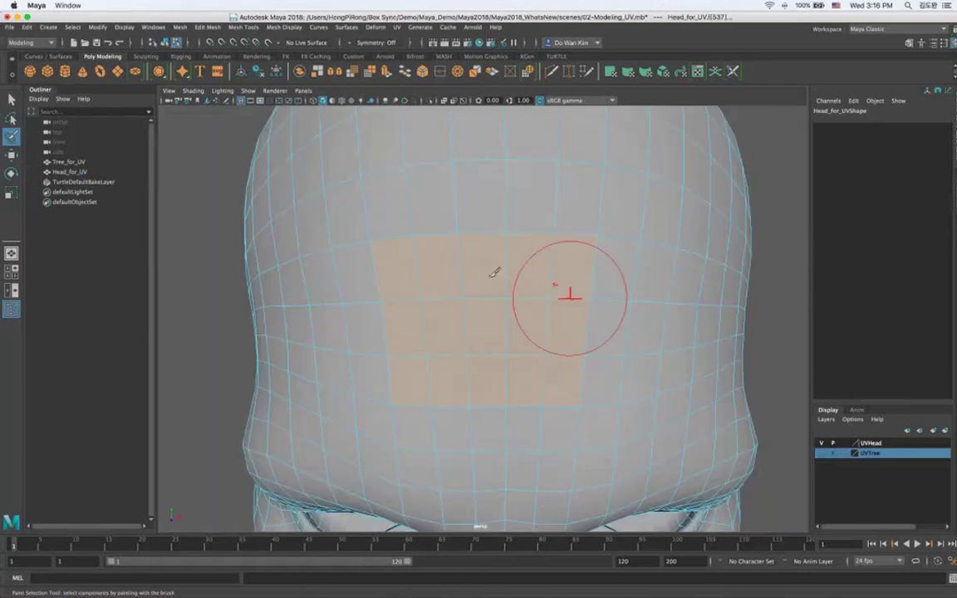
scroll(493, 272, "down", 2)
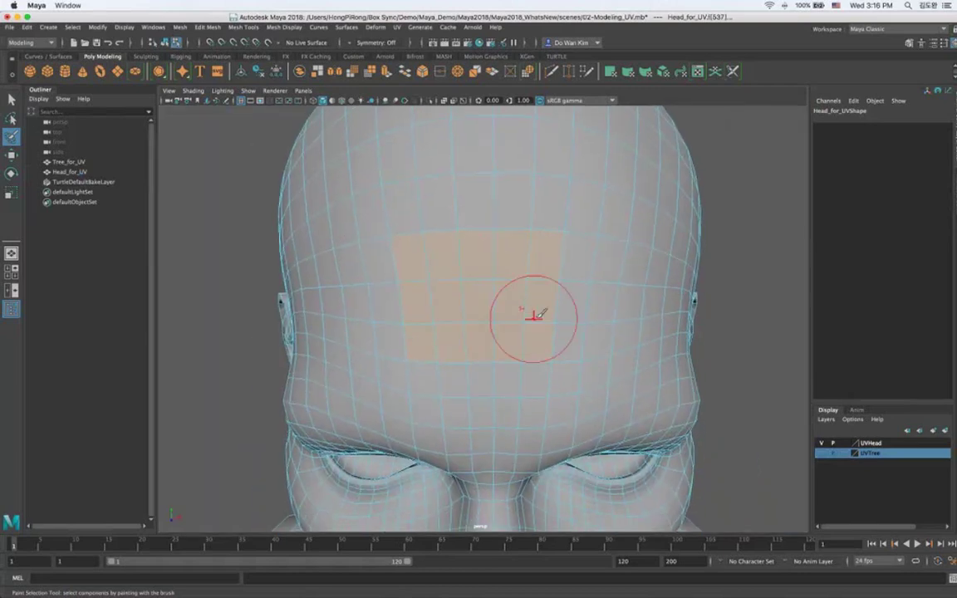
left_click_drag(534, 314, 555, 324)
mouse_move(546, 257)
left_mouse_down()
mouse_move(455, 205)
mouse_move(427, 207)
left_mouse_up()
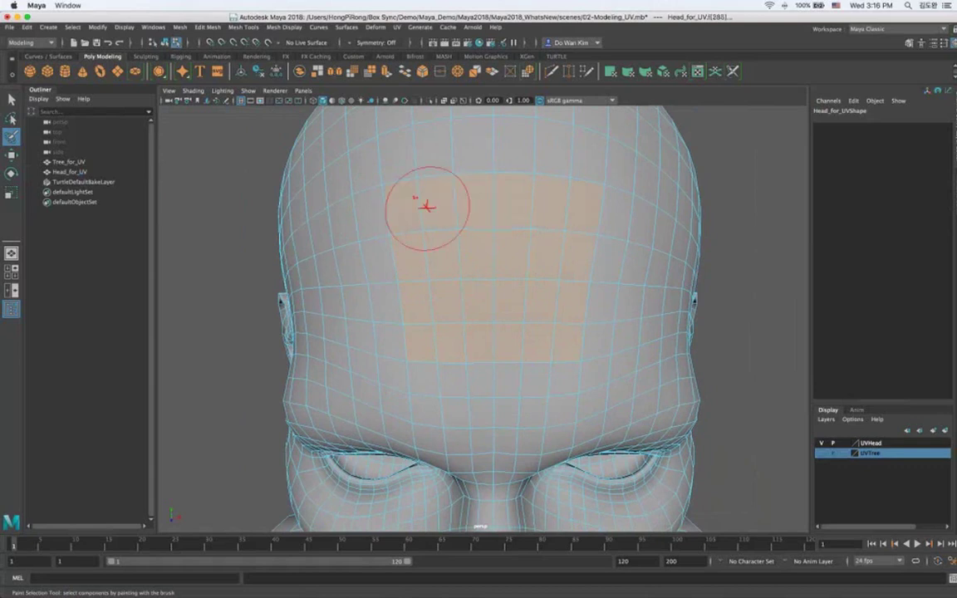
Apply Circularize to the selected forehead faces.
right_click_drag(587, 274, 504, 274, "alt")
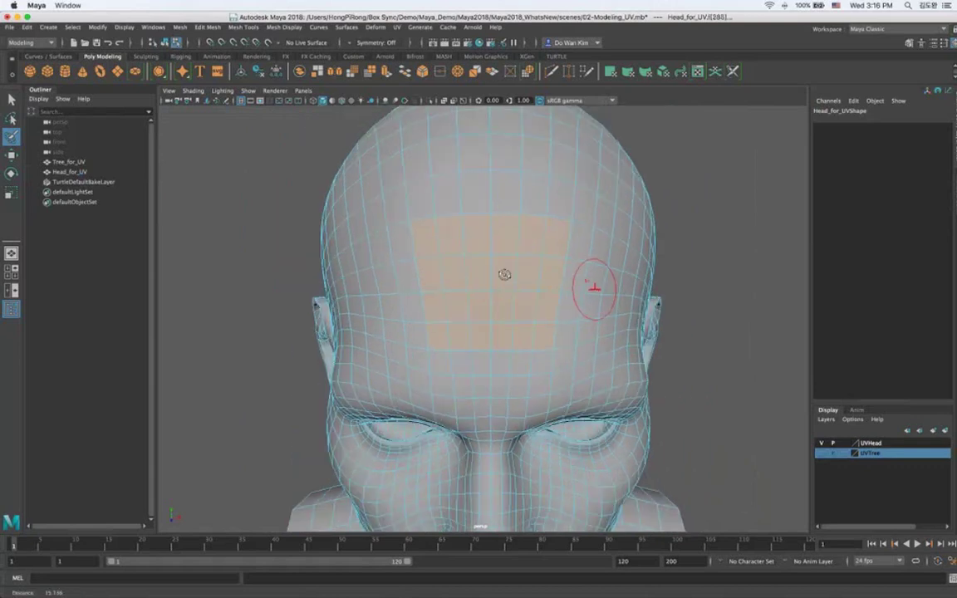
mouse_move(504, 274)
left_mouse_down("alt")
mouse_move(599, 281)
mouse_move(618, 296)
left_mouse_up("alt")
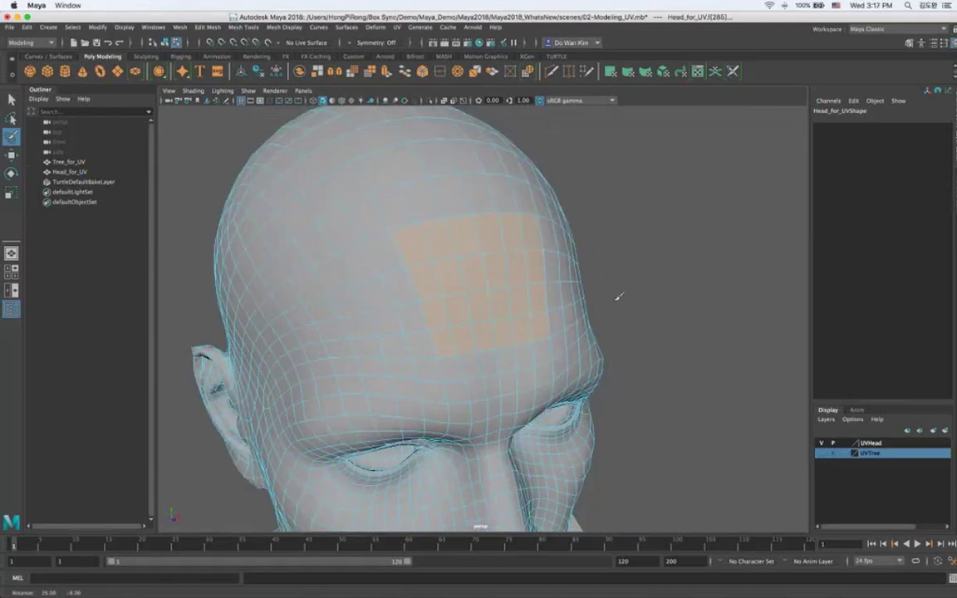
key("w")
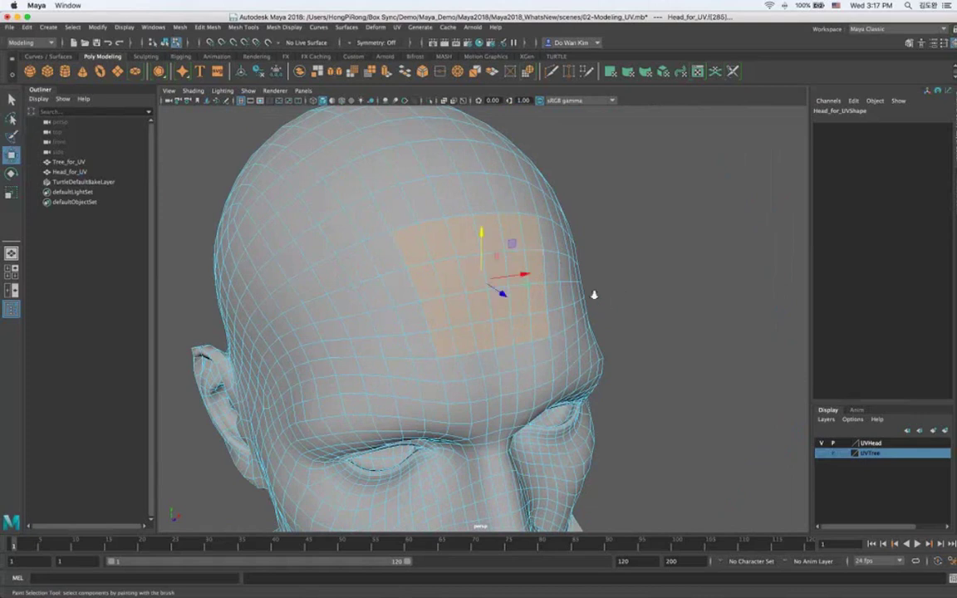
left_click_drag(594, 294, 599, 303, "alt")
left_click_drag(598, 303, 581, 315, "alt")
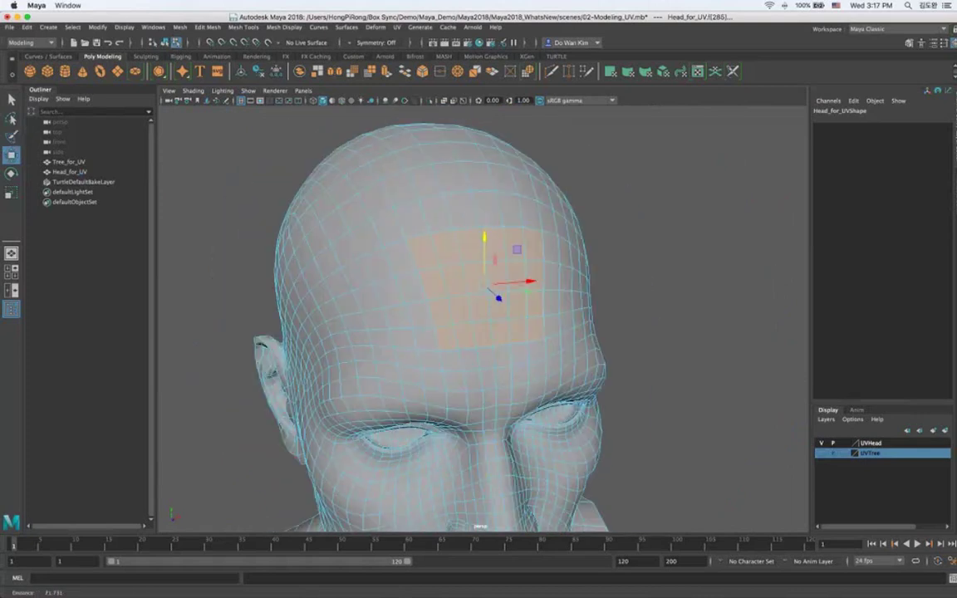
left_click(208, 26)
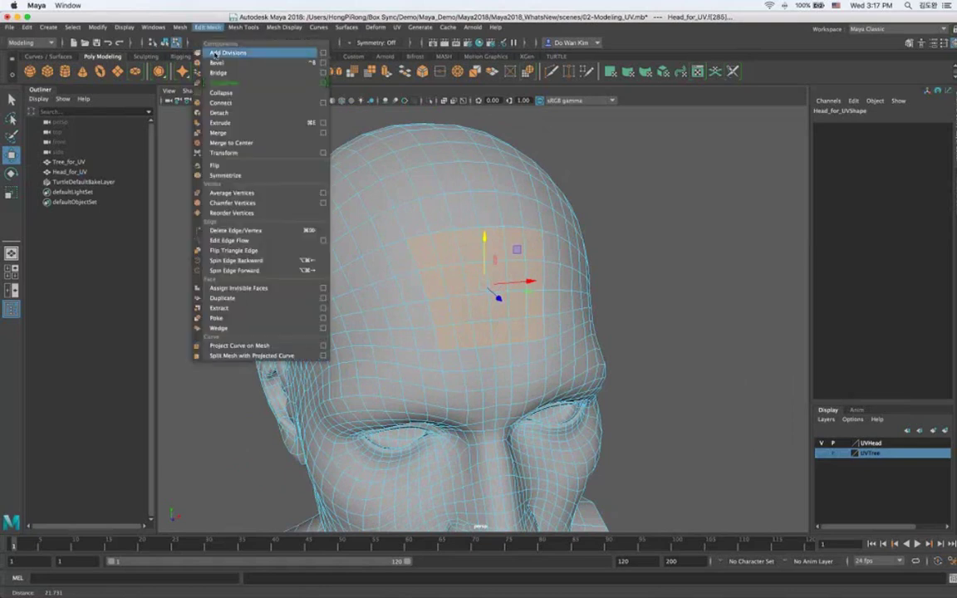
left_click(240, 84)
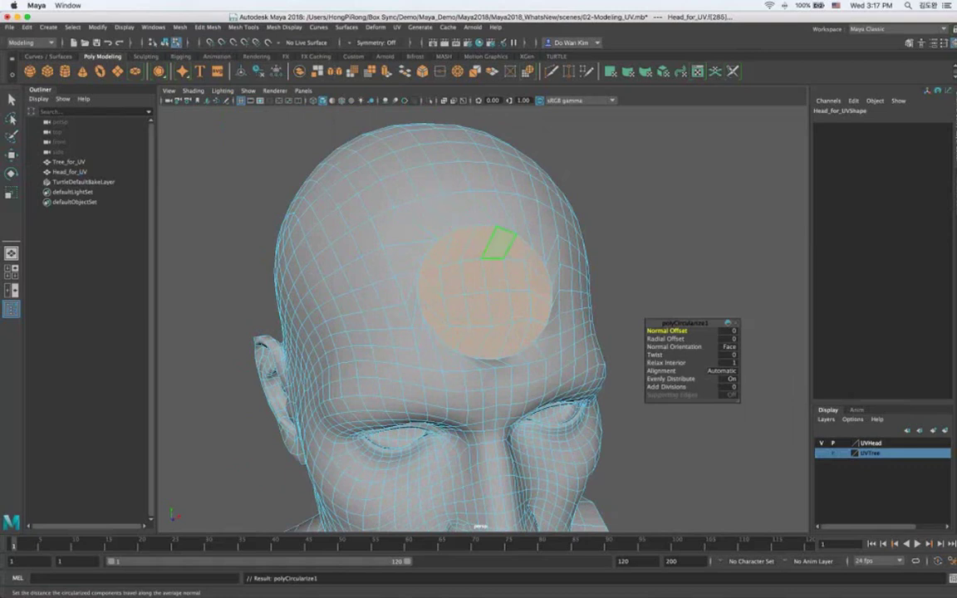
Set the circularized forehead patch's Twist to 18 and its Radial Offset to -0.5.
left_click_drag(524, 310, 730, 354, "alt")
left_click(730, 355)
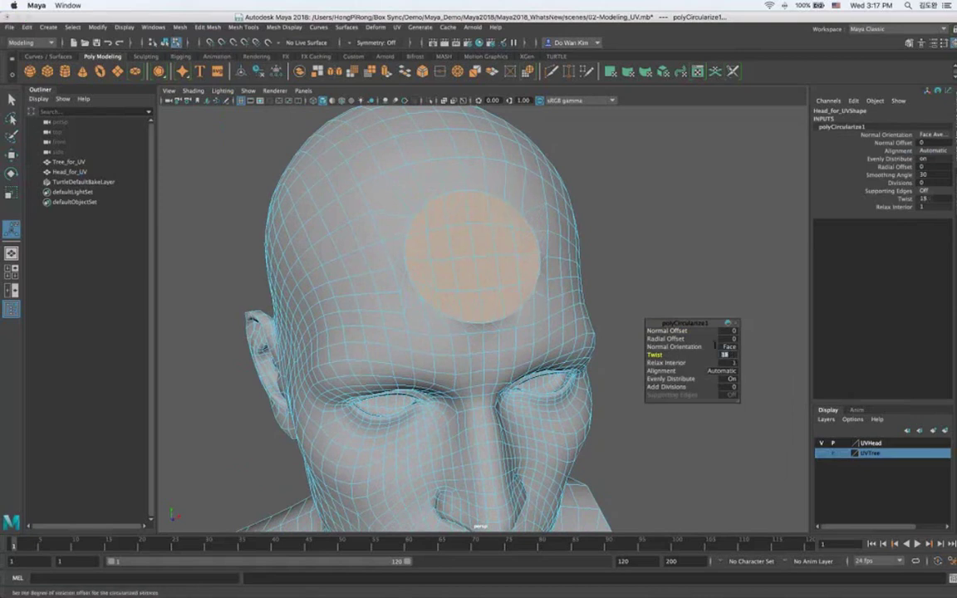
middle_click_drag(666, 339, 661, 340)
middle_click_drag(606, 306, 372, 330)
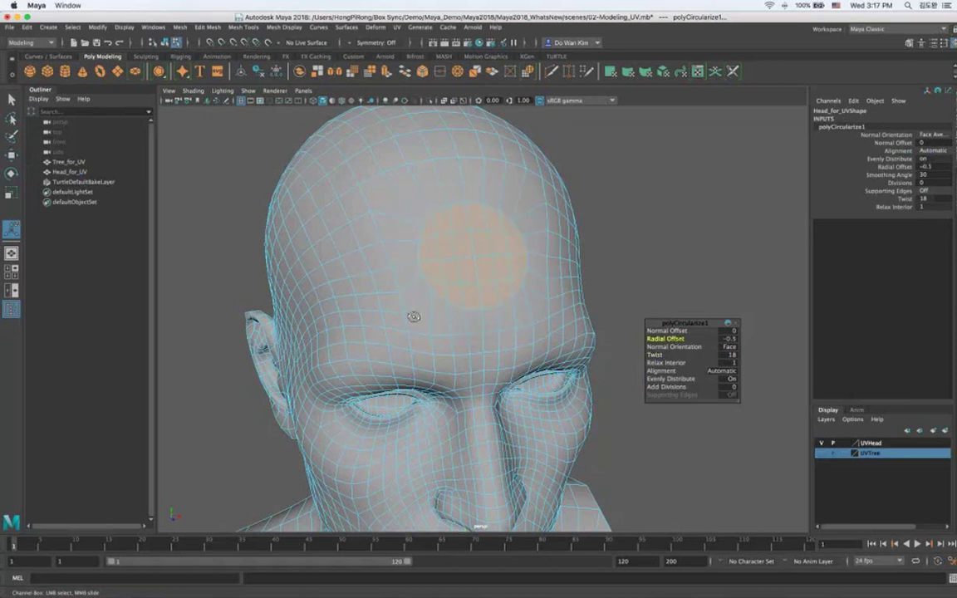
Set the Circularize Alignment of the forehead patch to Surface (average) and inspect the circle from the front.
left_click_drag(414, 317, 560, 324, "alt")
scroll(502, 303, "up", 5)
left_click_drag(432, 278, 573, 295, "alt")
left_click(718, 371)
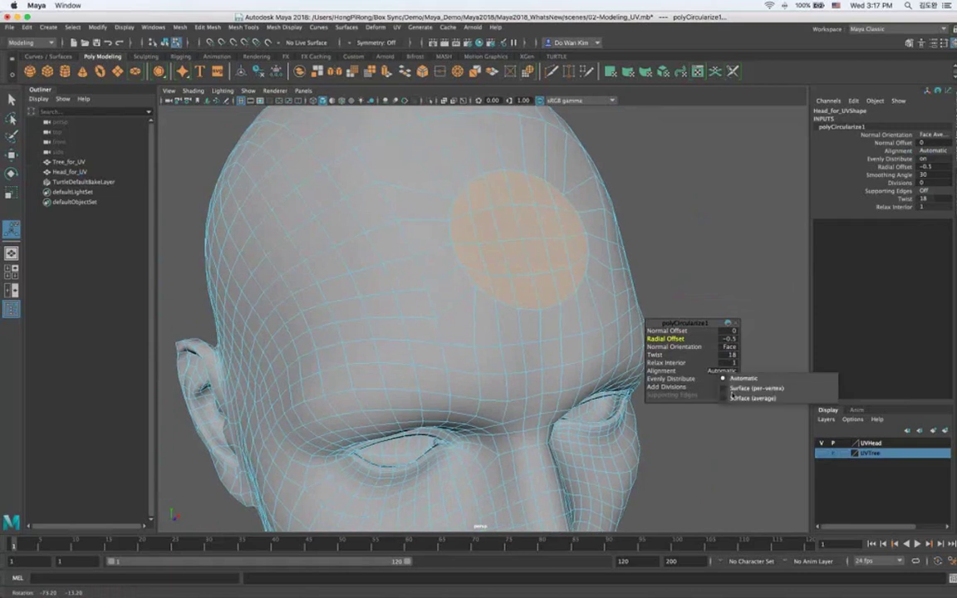
left_click(743, 398)
left_click_drag(540, 371, 564, 292, "alt")
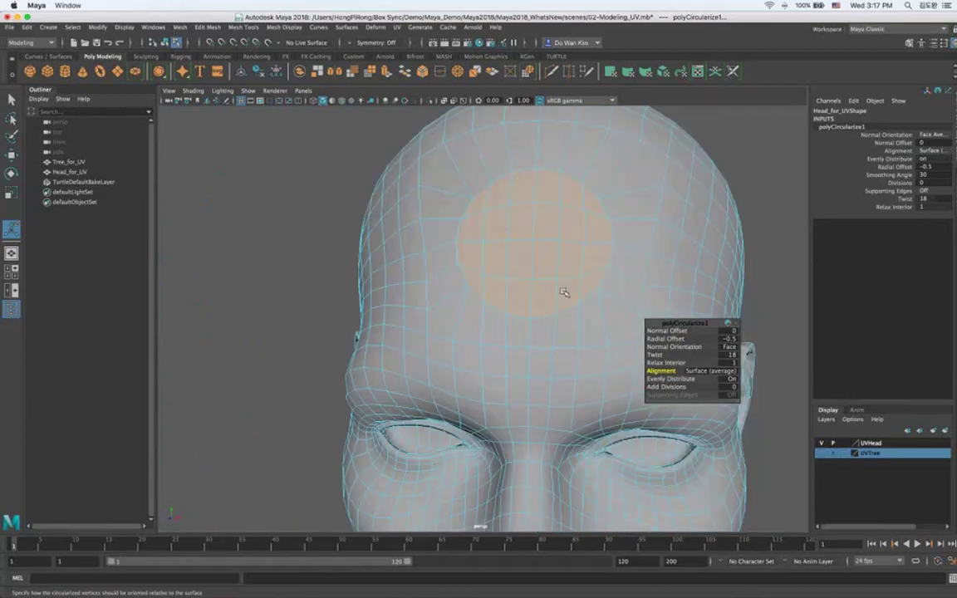
right_click_drag(564, 293, 512, 205, "alt")
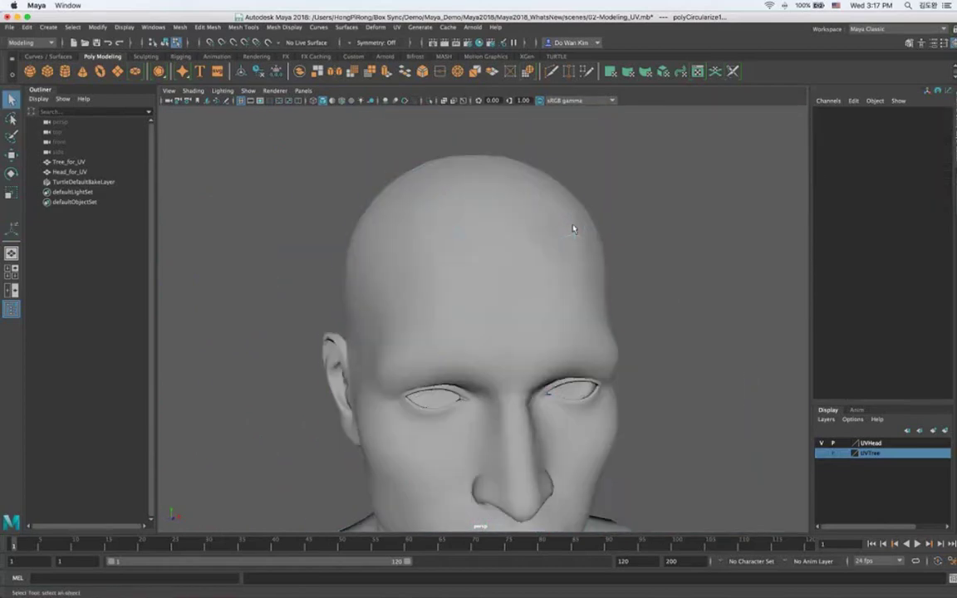
Select the whole head and enable Shift+Drag to Duplicate Objects in the Move Tool's Smart Duplicate Settings.
left_click(573, 229)
key("f")
left_click_drag(527, 314, 501, 312, "alt")
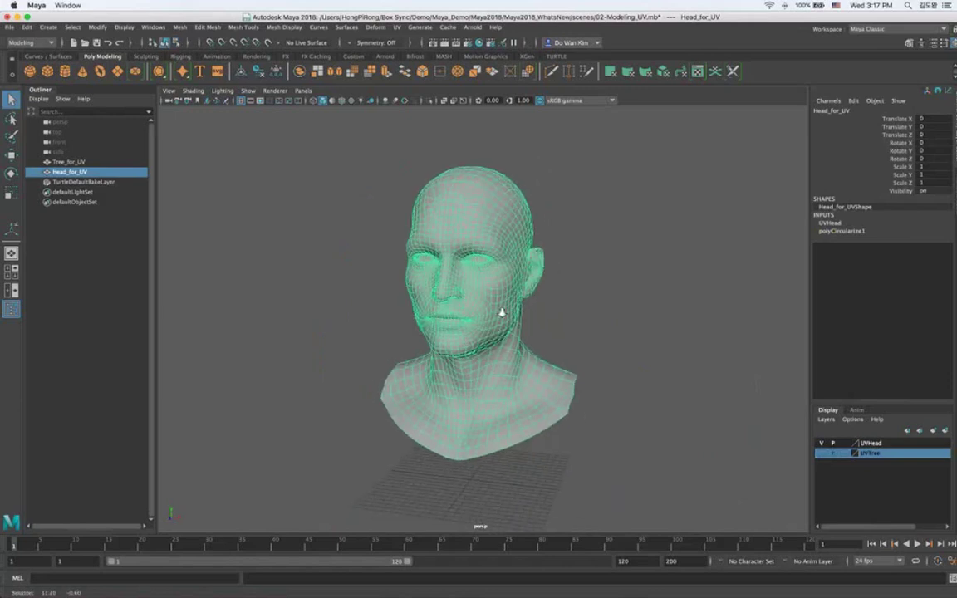
scroll(501, 312, "up", 1)
double_click(11, 156)
mouse_move(190, 114)
left_mouse_down()
mouse_move(214, 106)
mouse_move(192, 114)
left_mouse_up()
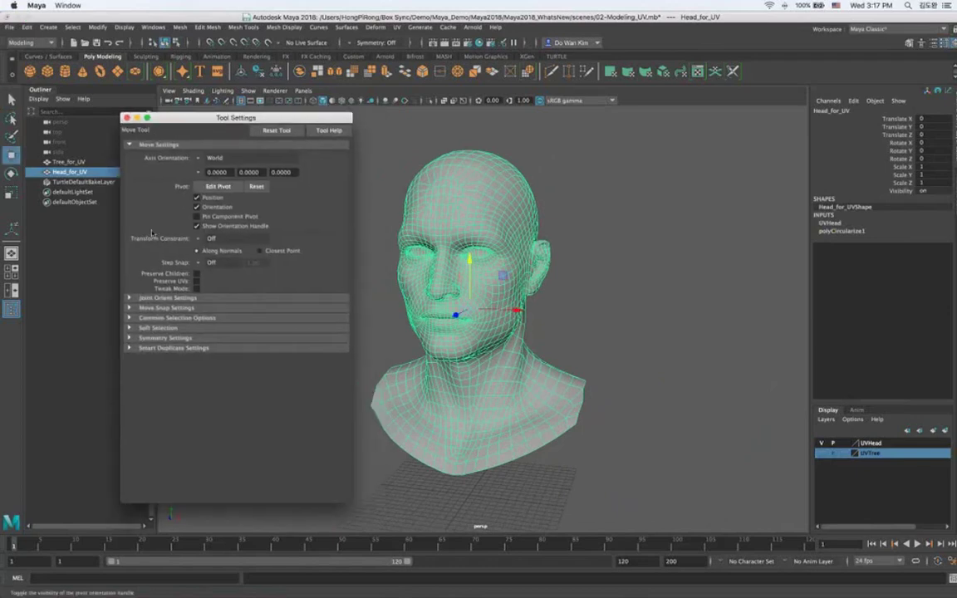
left_click(174, 348)
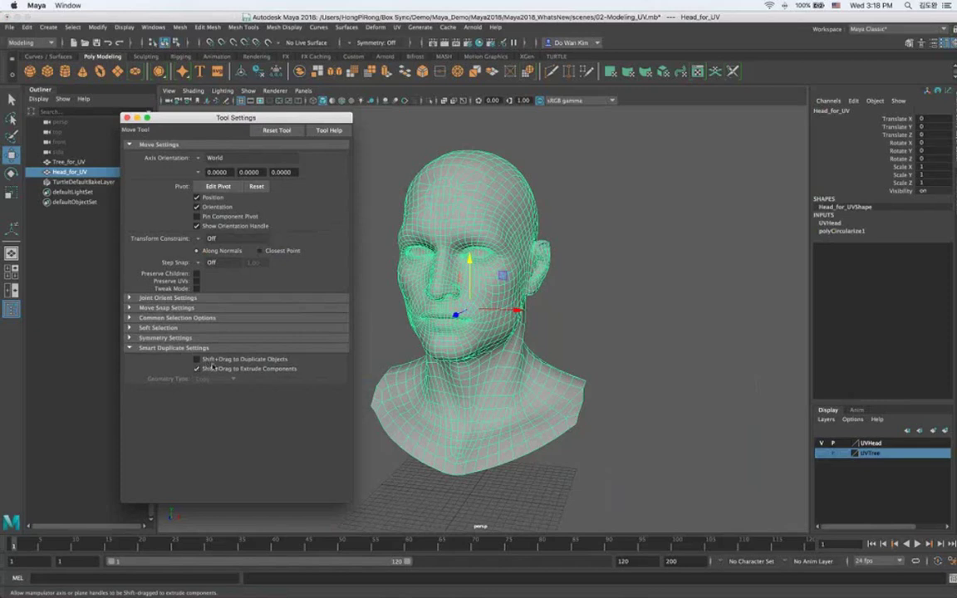
left_click(198, 359)
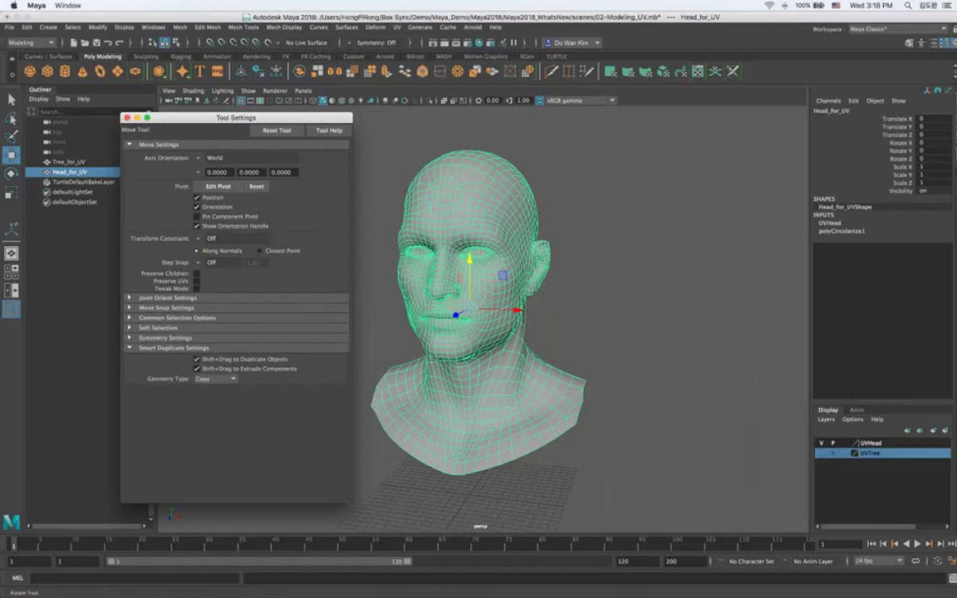
Examine the Smart Duplicate Settings in the Rotate and Scale tool settings.
left_click(12, 172)
key("w")
left_click(11, 173)
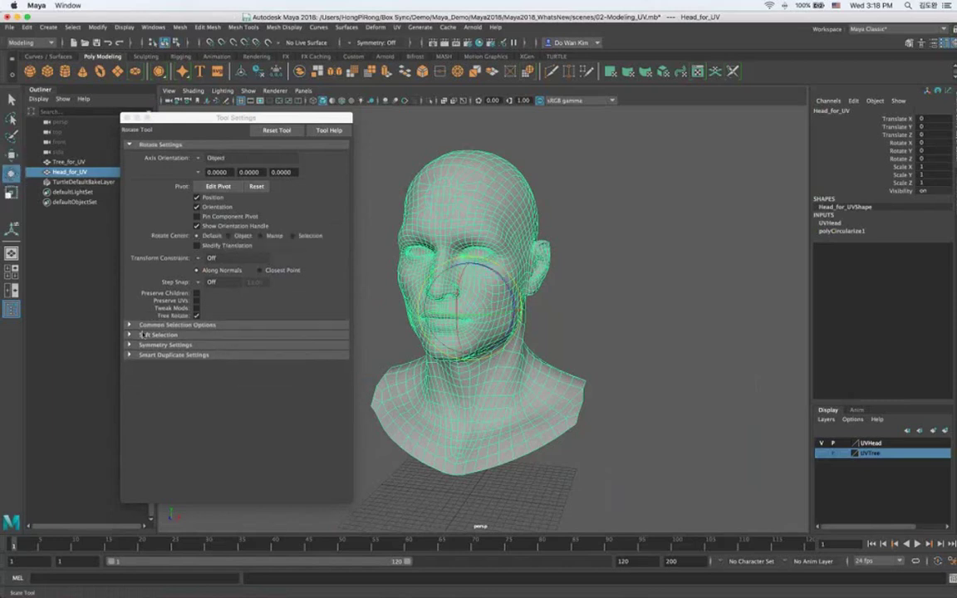
key("r")
left_click(207, 345)
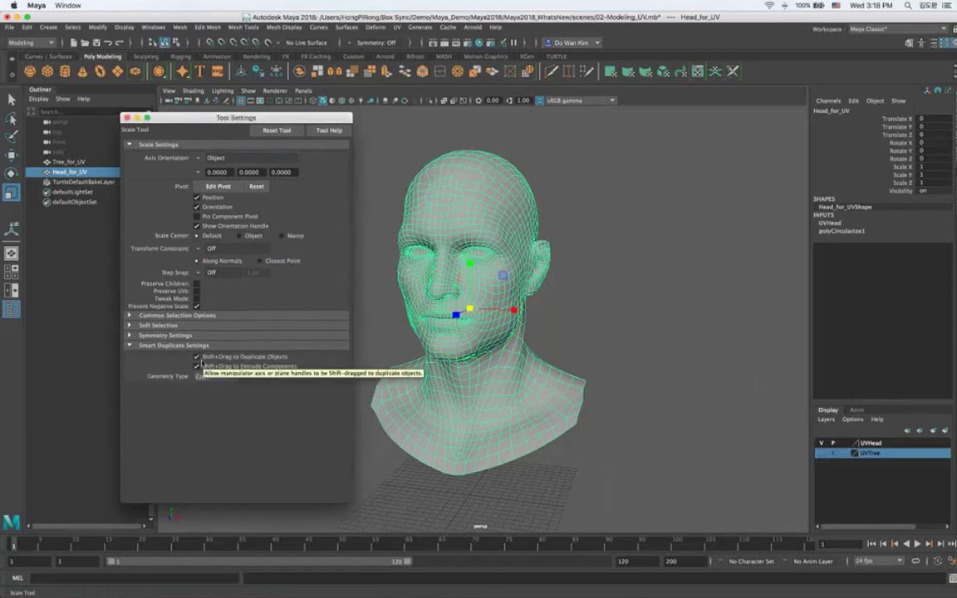
Duplicate the head twice along X with the Move Tool, placing the second copy at about 33.25 in Translate X.
key("w")
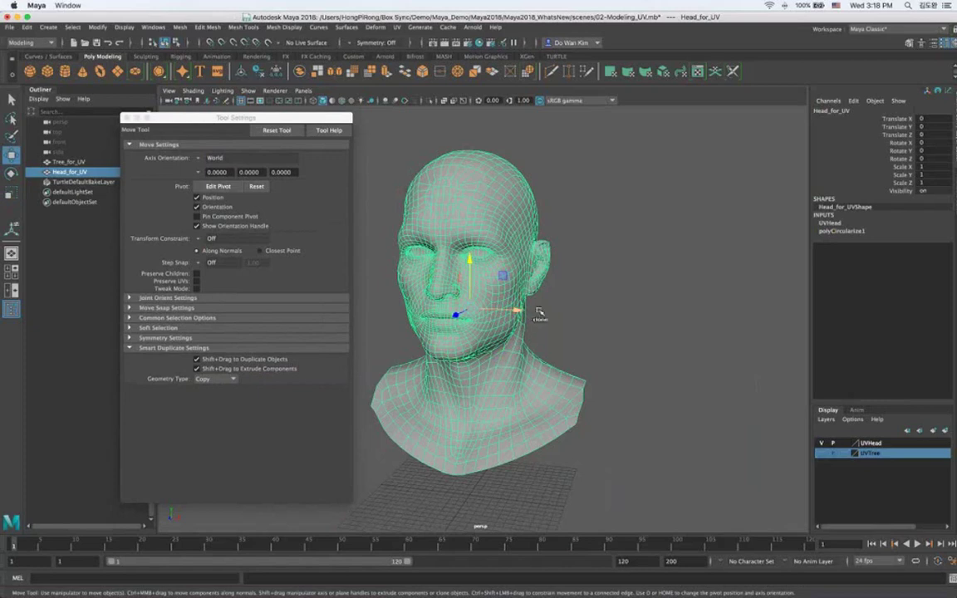
left_click_drag(539, 312, 639, 324, "shift")
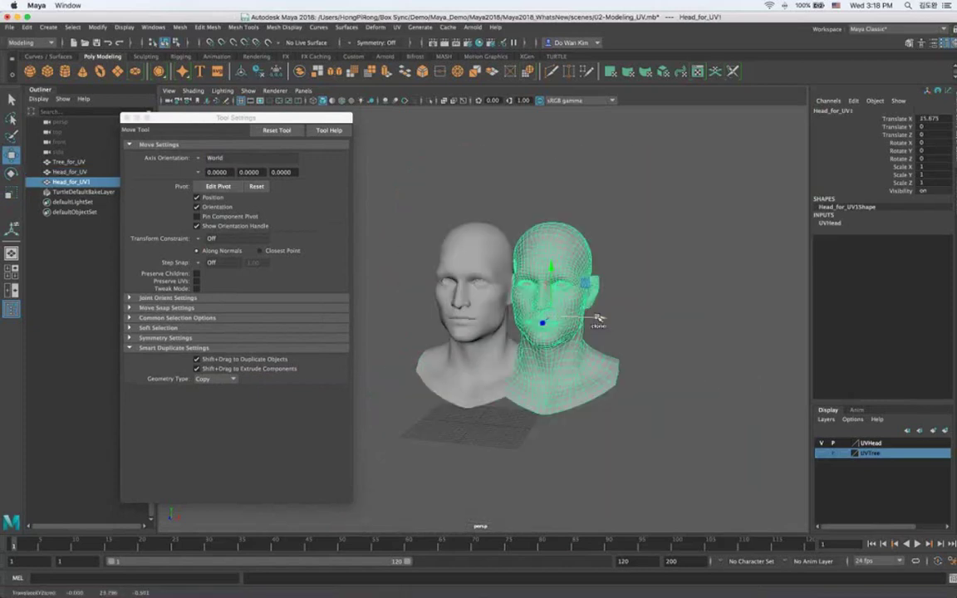
left_click_drag(599, 320, 691, 328, "shift")
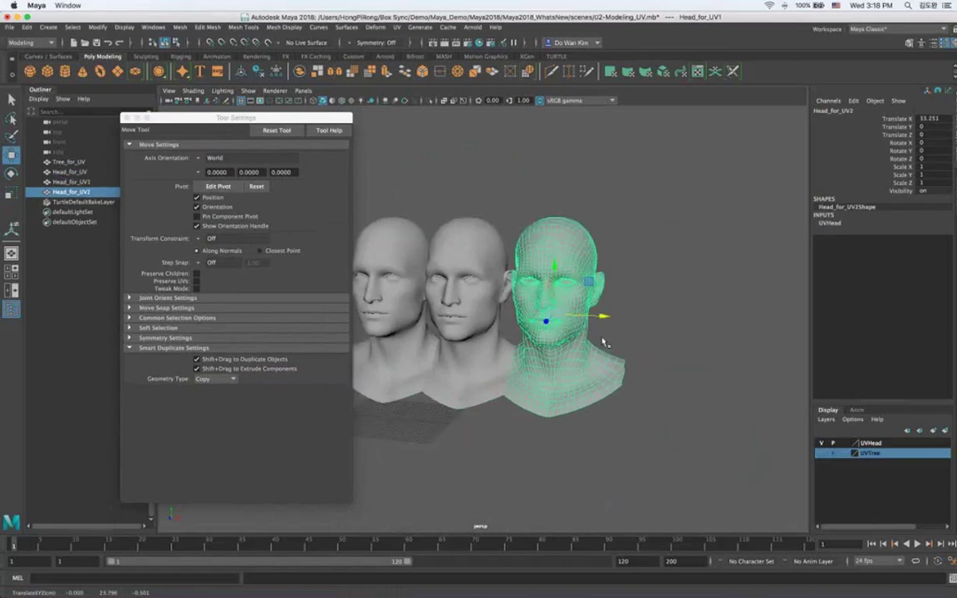
Create a rotated duplicate of the newest head, tilted about 22.4, -1.1 and -15.1 degrees, and move it aside along X.
key("e")
left_click_drag(576, 310, 702, 354)
key("w")
key("f")
Create a duplicate of the tilted head scaled uniformly to about 1.145 and move it along X to about 78.1.
key("r")
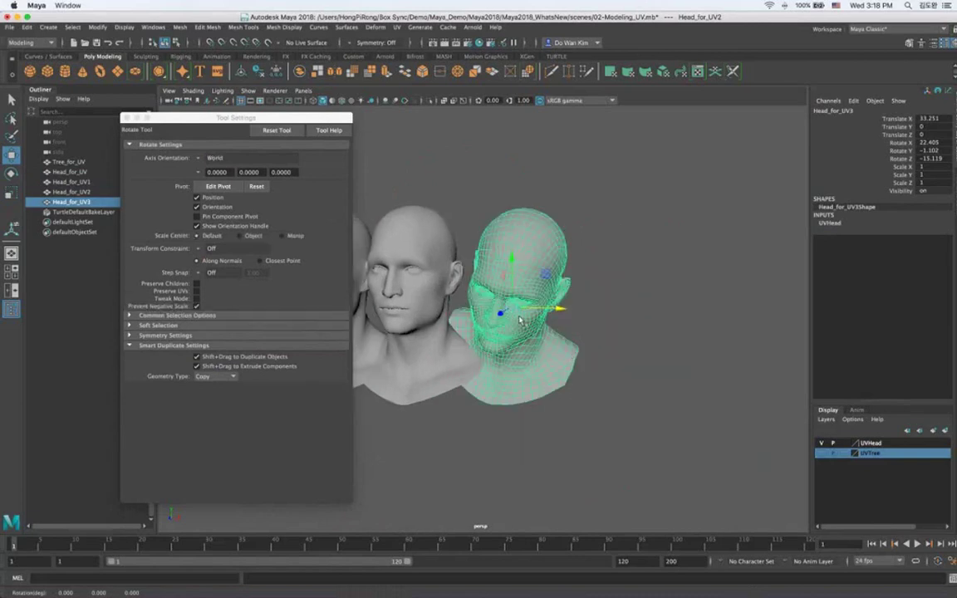
left_click_drag(512, 309, 704, 314, "shift")
key("w")
key("w")
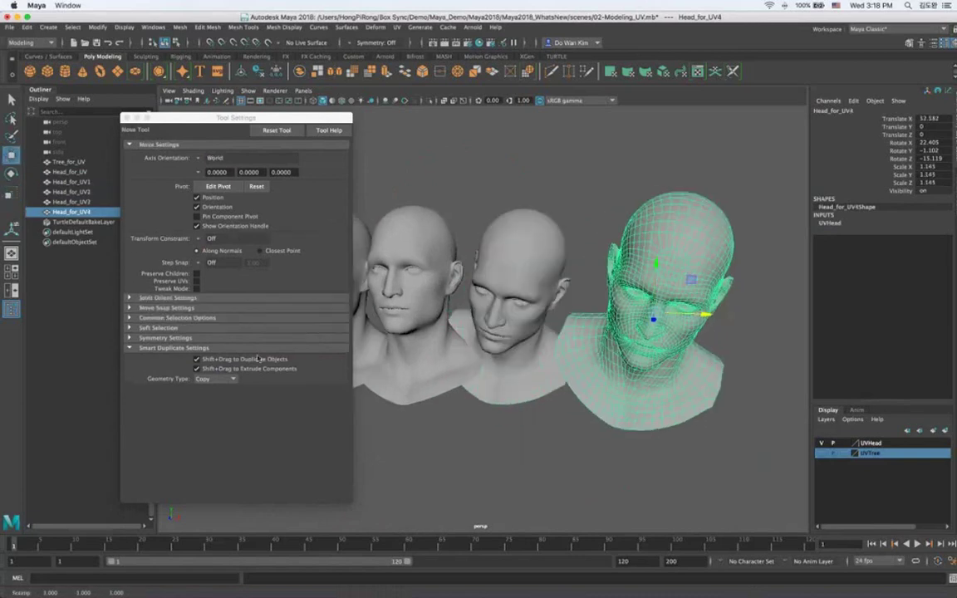
Turn off Shift+Drag to Duplicate Objects for the Move Tool and close the tool settings.
left_click(257, 359)
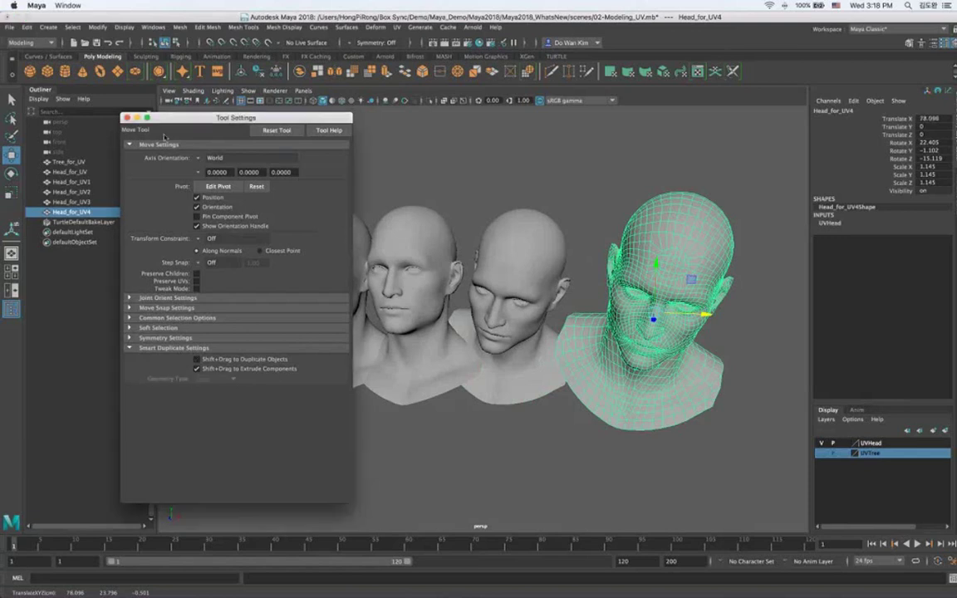
left_click(126, 117)
Select the circular forehead faces on the middle head and extrude them outward twice into a long cylinder.
left_click(408, 242)
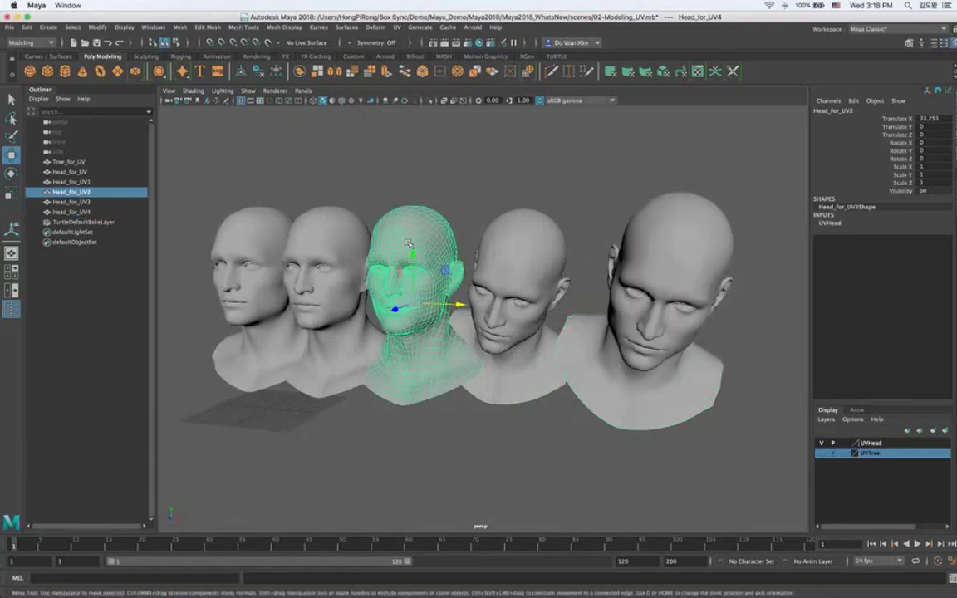
right_click(408, 229)
left_click(408, 256)
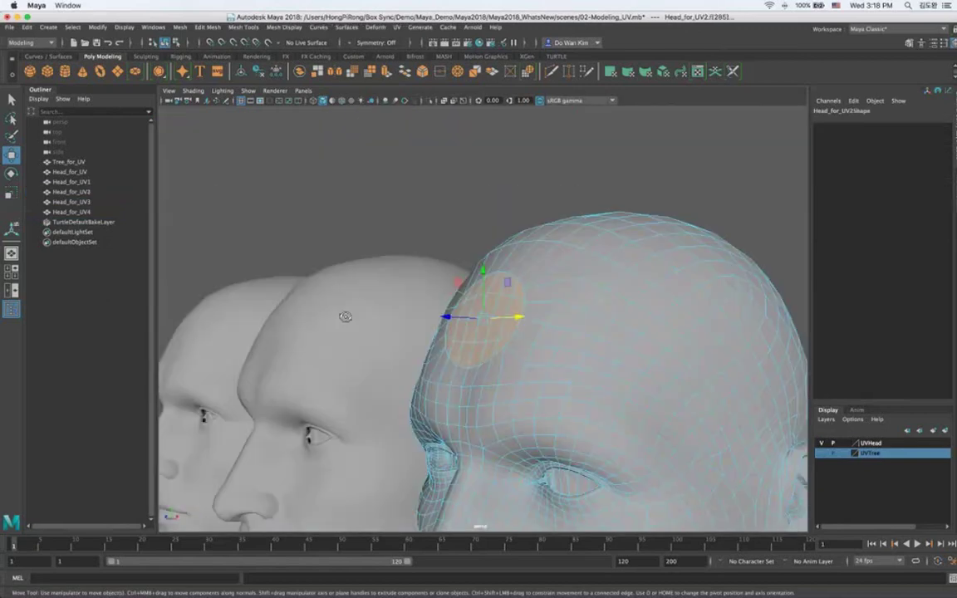
left_click_drag(345, 316, 297, 198, "alt")
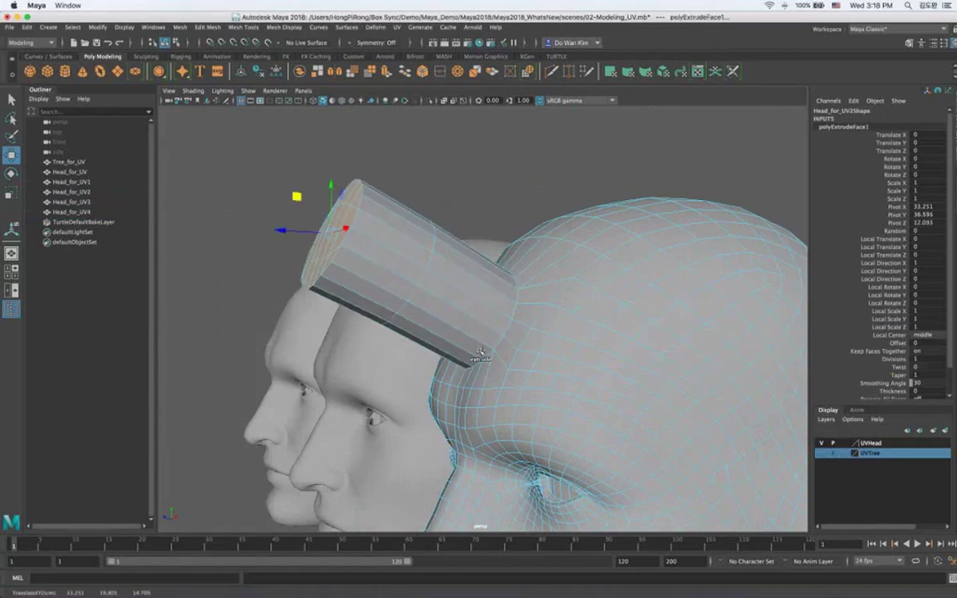
mouse_move(480, 356)
left_mouse_down("alt")
mouse_move(408, 351)
mouse_move(466, 358)
left_mouse_up("alt")
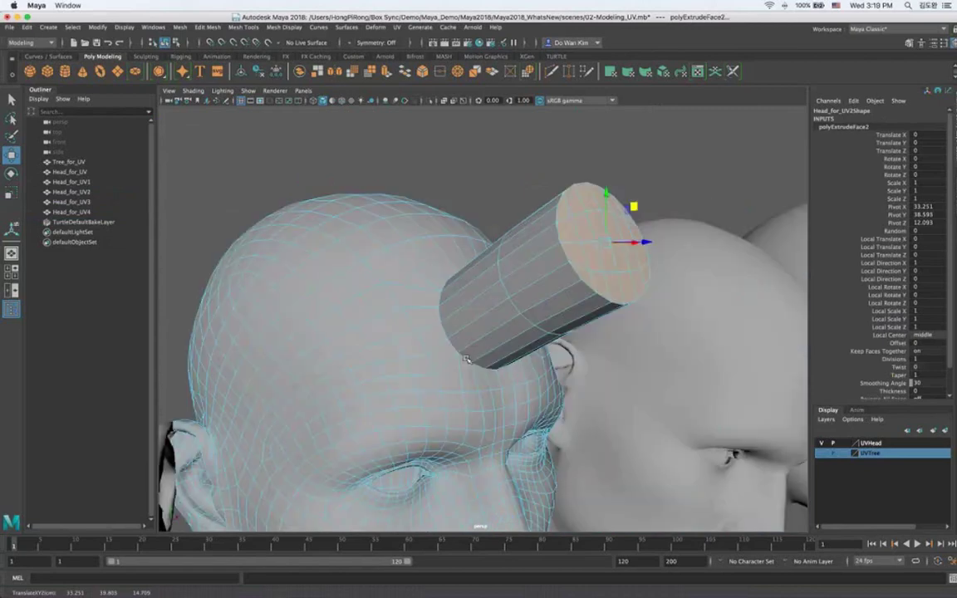
right_click_drag(466, 358, 441, 359, "alt")
left_click_drag(441, 359, 445, 338, "alt")
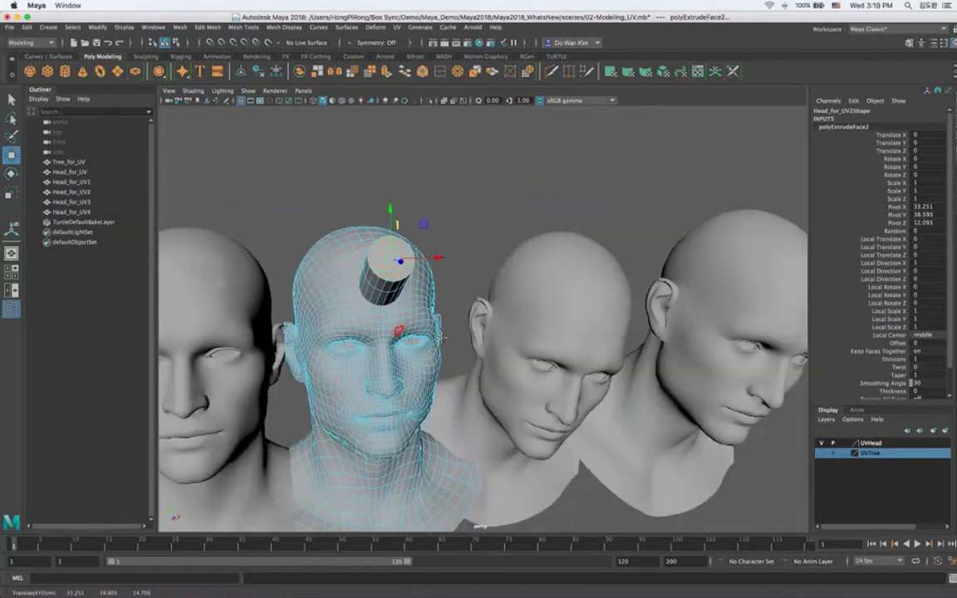
Return the extruded head to object mode, then switch to edge mode and select the loop across the nose and below the lower lip.
right_click(354, 296)
right_click_drag(354, 296, 404, 282)
left_click_drag(631, 304, 532, 304, "alt")
right_click_drag(532, 302, 549, 388, "alt")
middle_click_drag(407, 406, 446, 300, "alt")
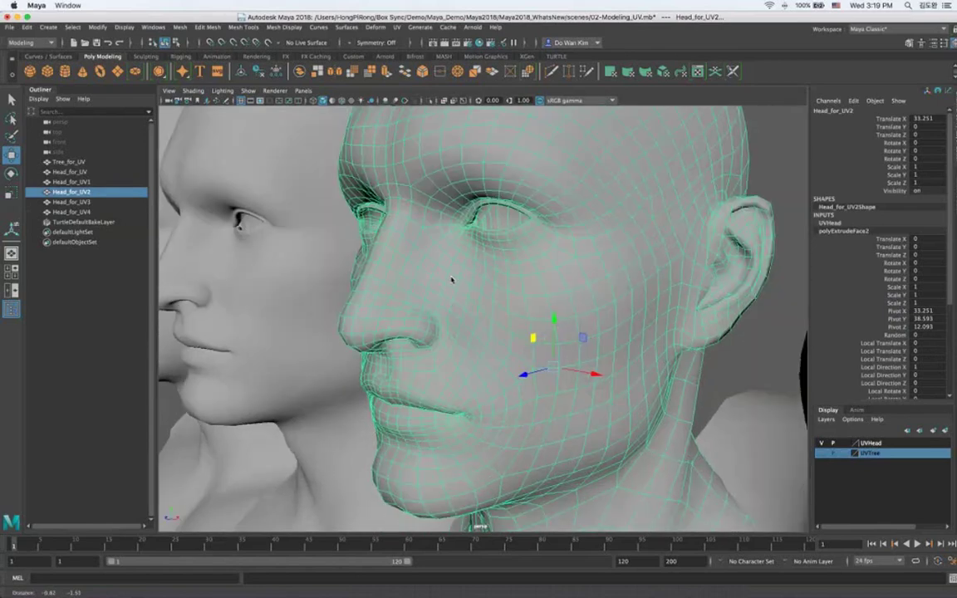
right_click_drag(445, 300, 354, 337)
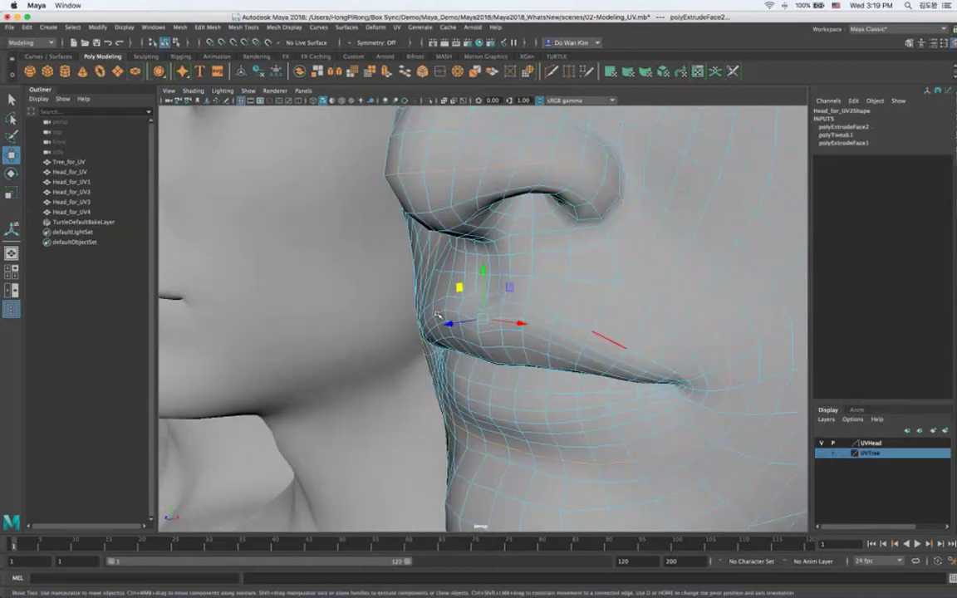
Slide the selected edge loop along the face surface and return the head to object mode.
left_click_drag(437, 315, 560, 257, "alt")
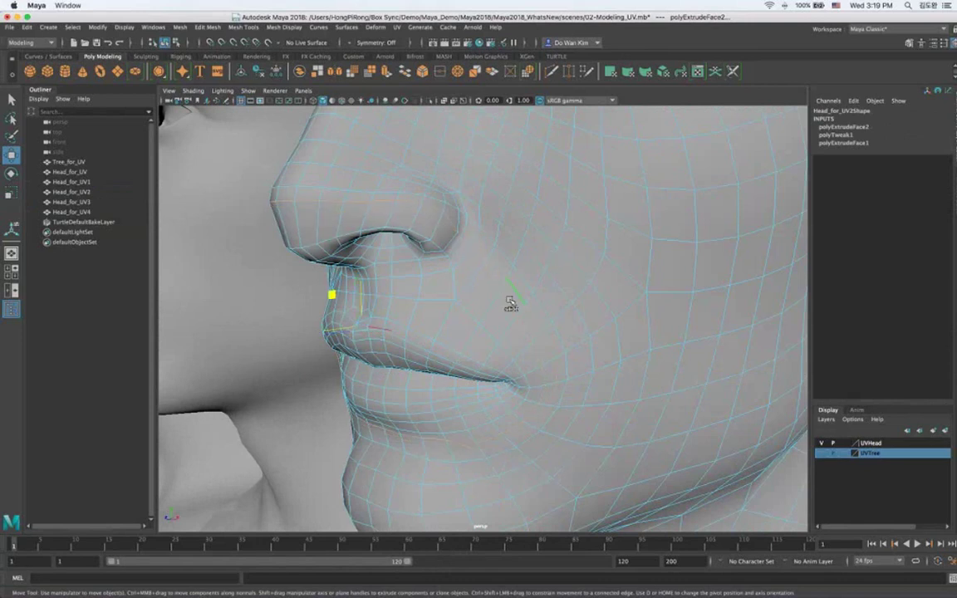
mouse_move(509, 300)
left_mouse_down("ctrl+shift")
mouse_move(487, 327)
mouse_move(515, 282)
mouse_move(507, 302)
left_mouse_up("ctrl+shift")
mouse_move(545, 269)
right_mouse_down()
mouse_move(556, 249)
mouse_move(603, 259)
right_mouse_up()
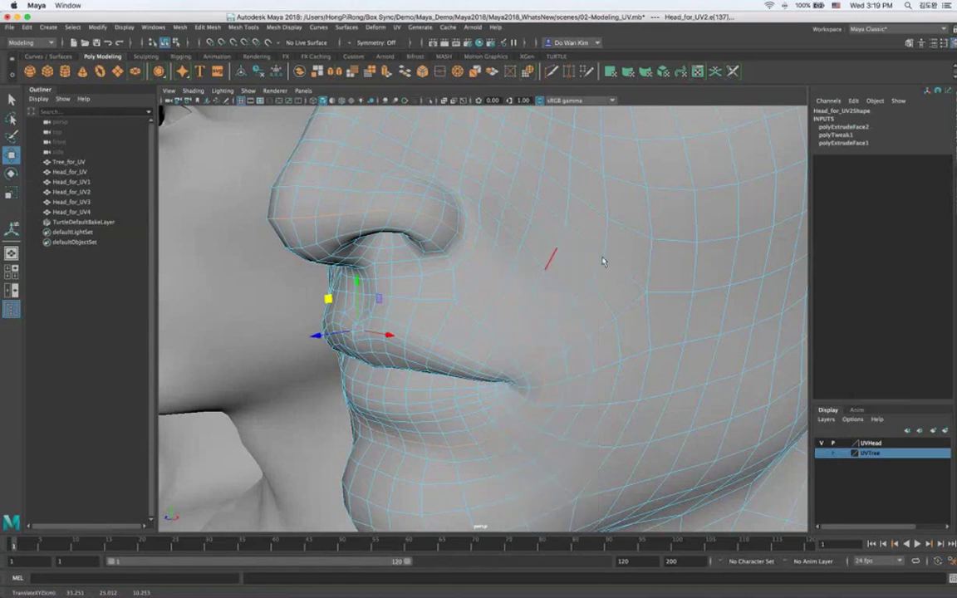
key("ctrl+z")
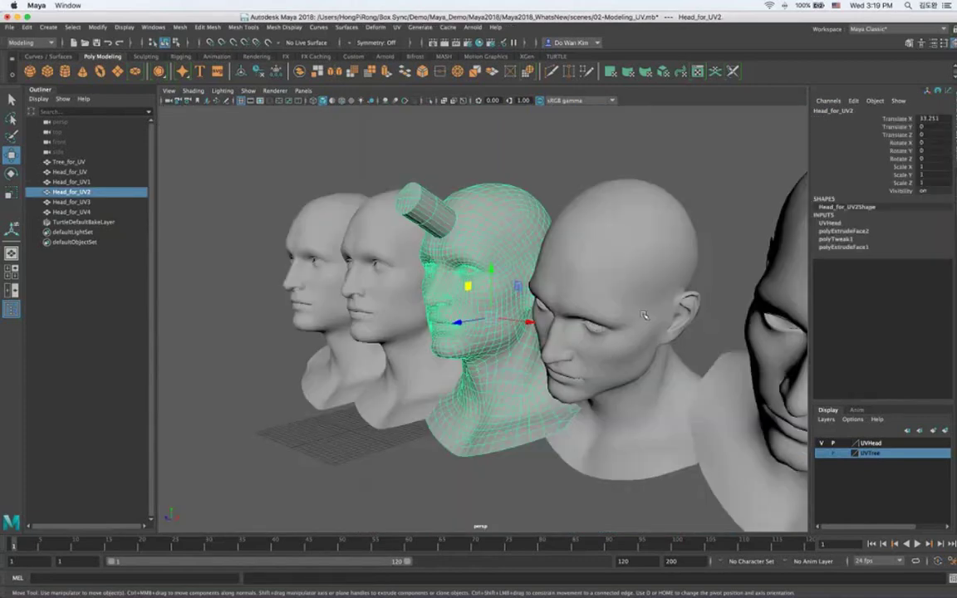
Select all five heads and distribute their Translate X values linearly across the range (-100,100).
left_click_drag(578, 295, 731, 366, "alt")
right_click_drag(731, 366, 693, 426, "alt")
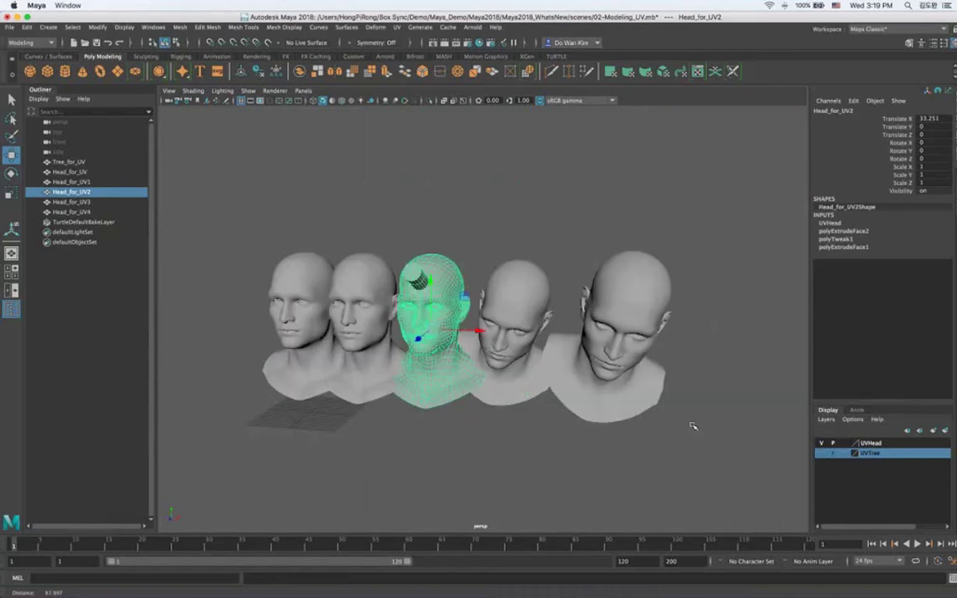
key("ctrl+shift+a")
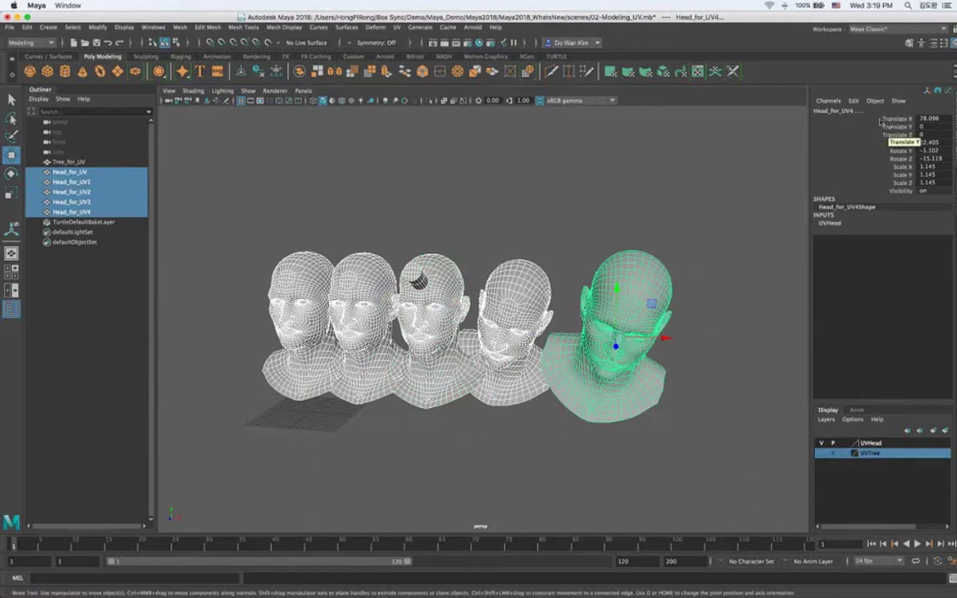
left_click(884, 119)
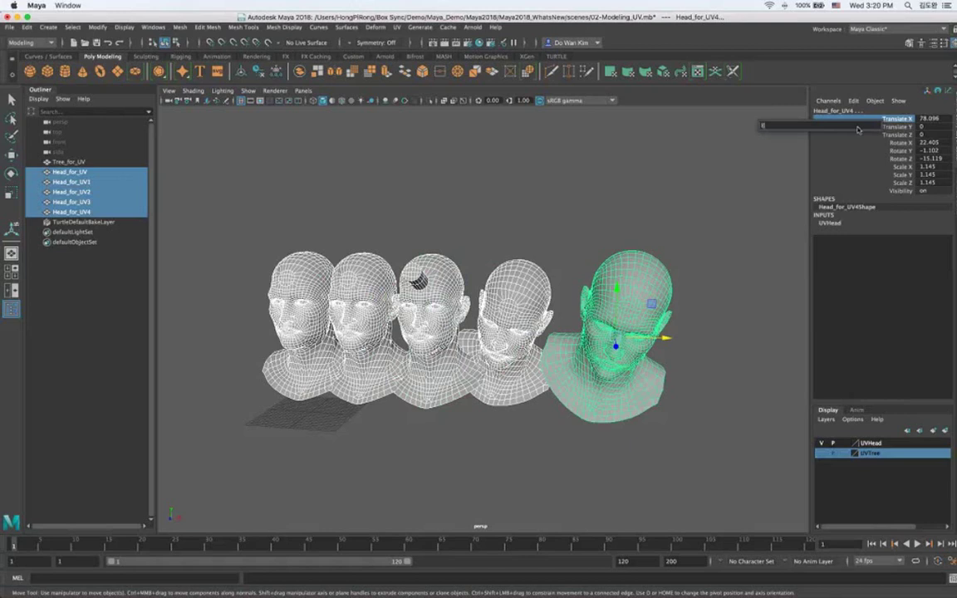
type("-100,100)")
key("Return")
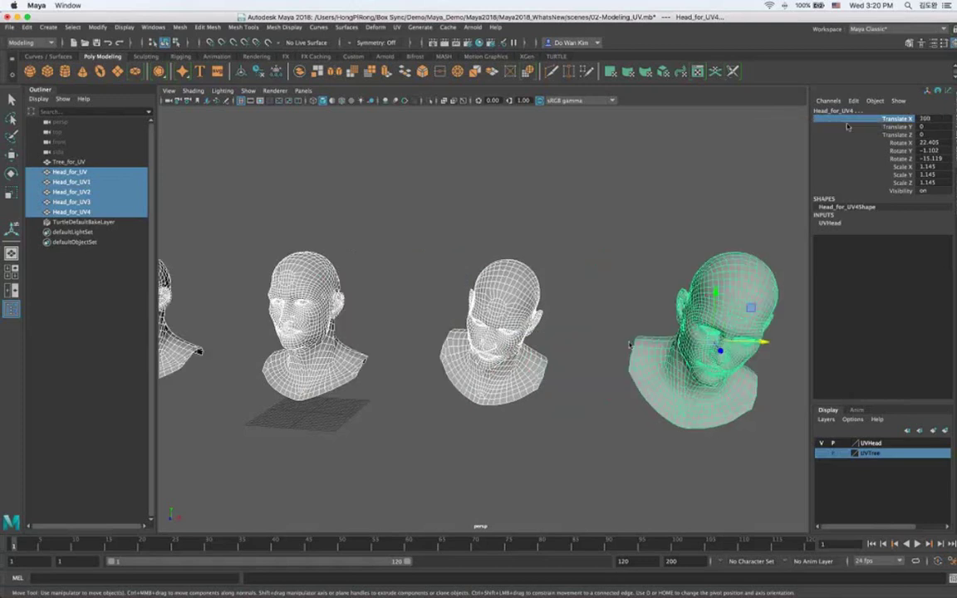
Check the Translate X values of individual heads across the distributed row.
right_click_drag(525, 350, 261, 296, "alt")
left_click(262, 313)
left_click_drag(319, 361, 378, 380, "alt")
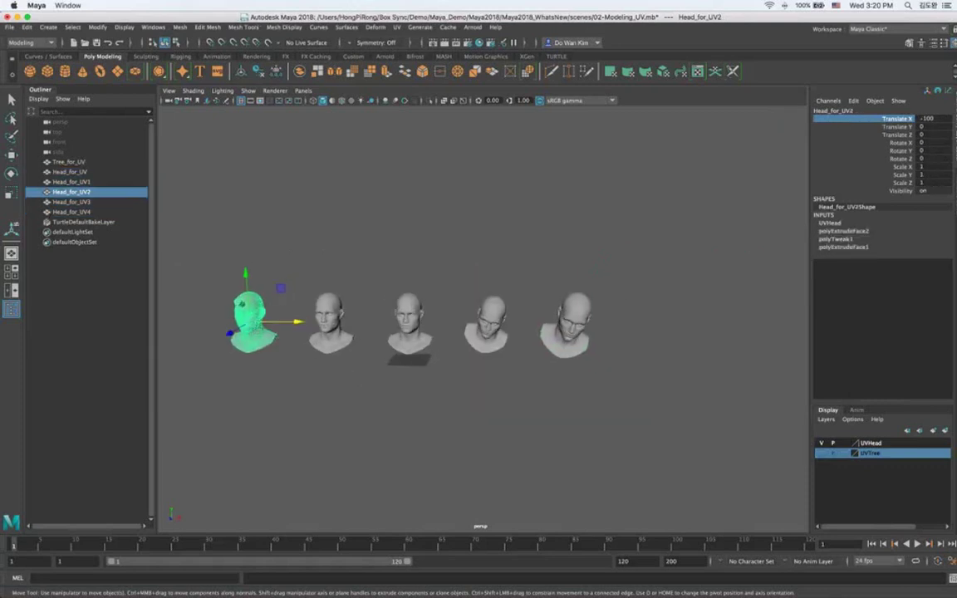
left_click(582, 327)
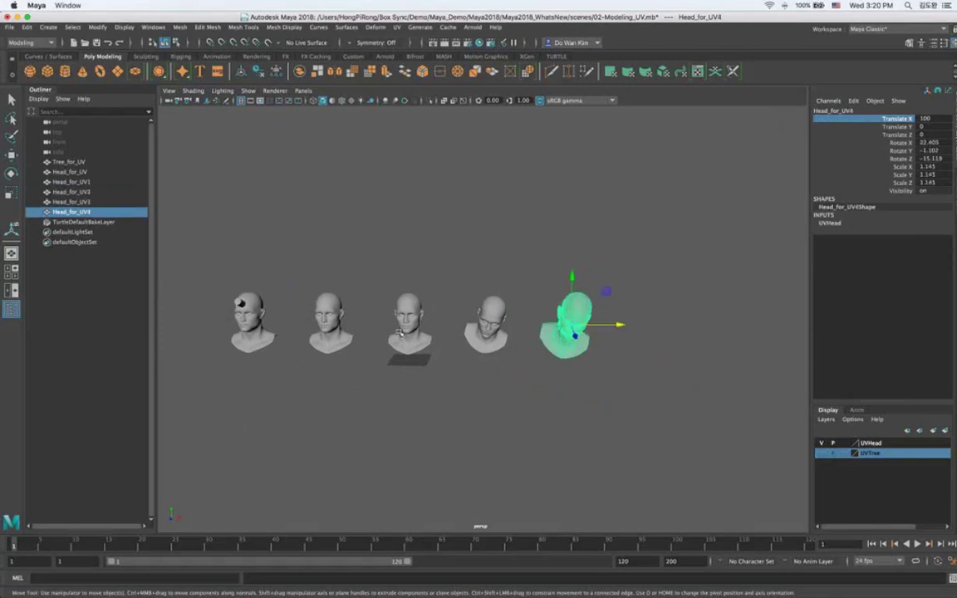
left_click(334, 326)
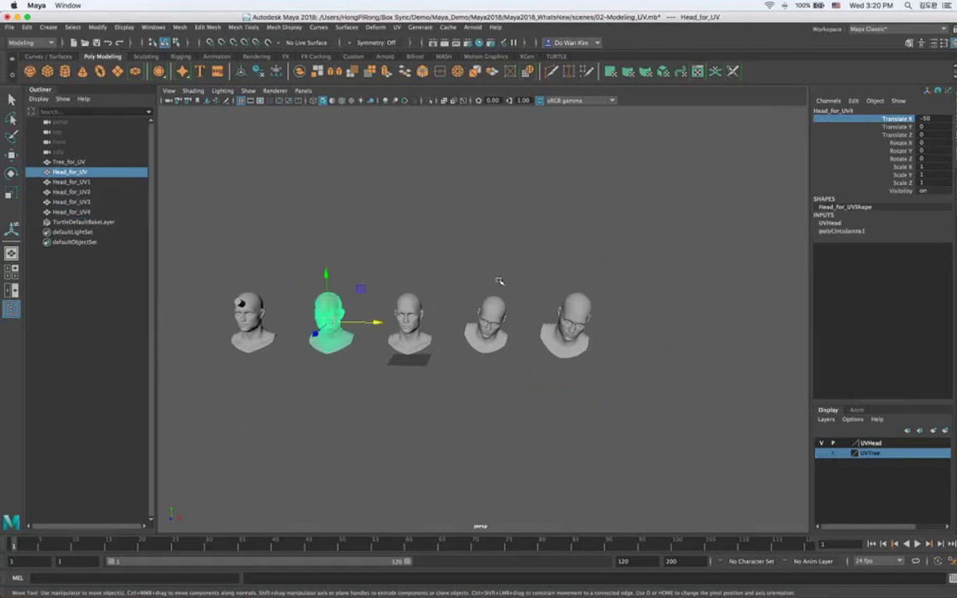
left_click(492, 319)
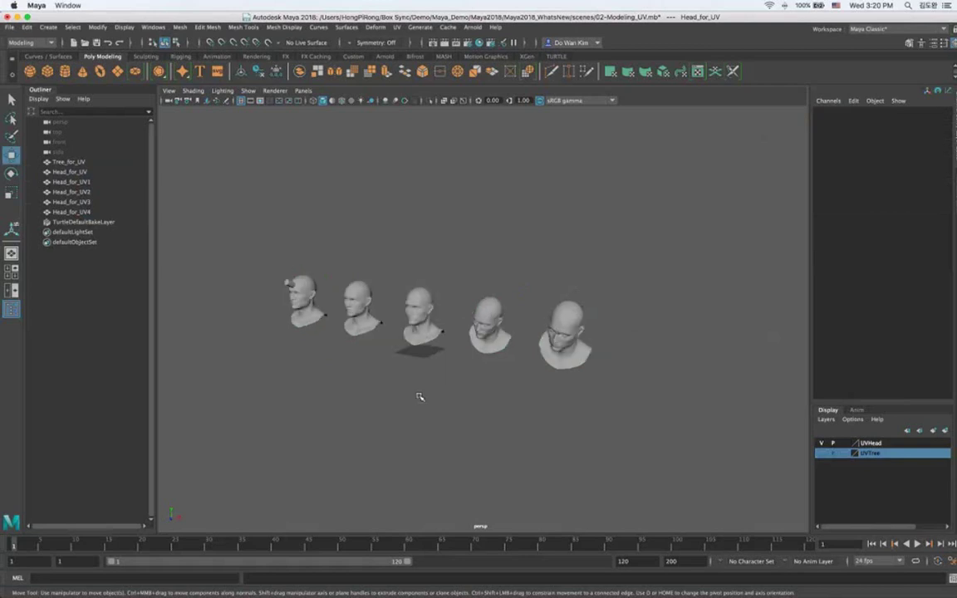
Select all five heads and randomize their Rotate Z values within the range (-100,100).
left_click_drag(288, 252, 698, 425)
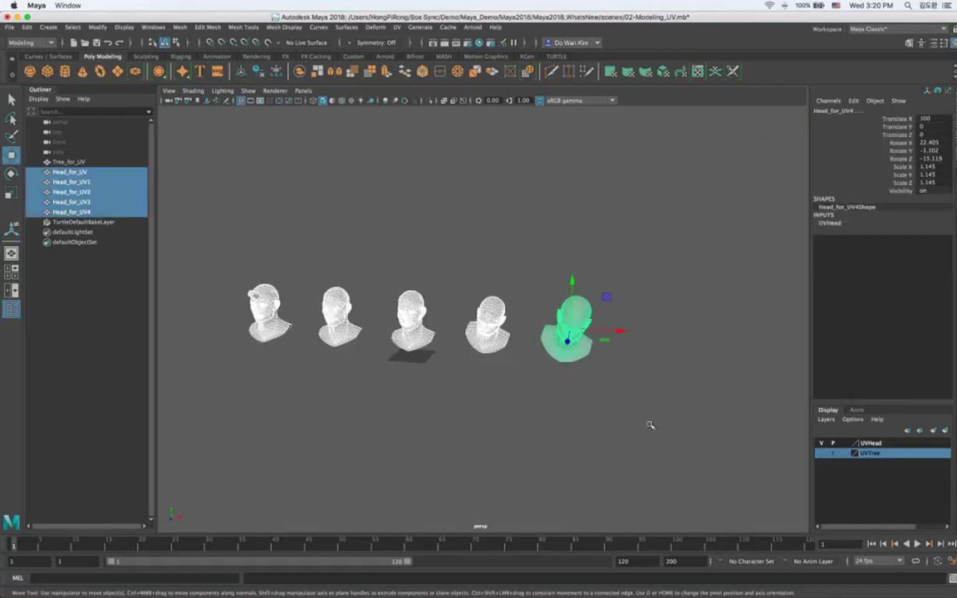
left_click(899, 158)
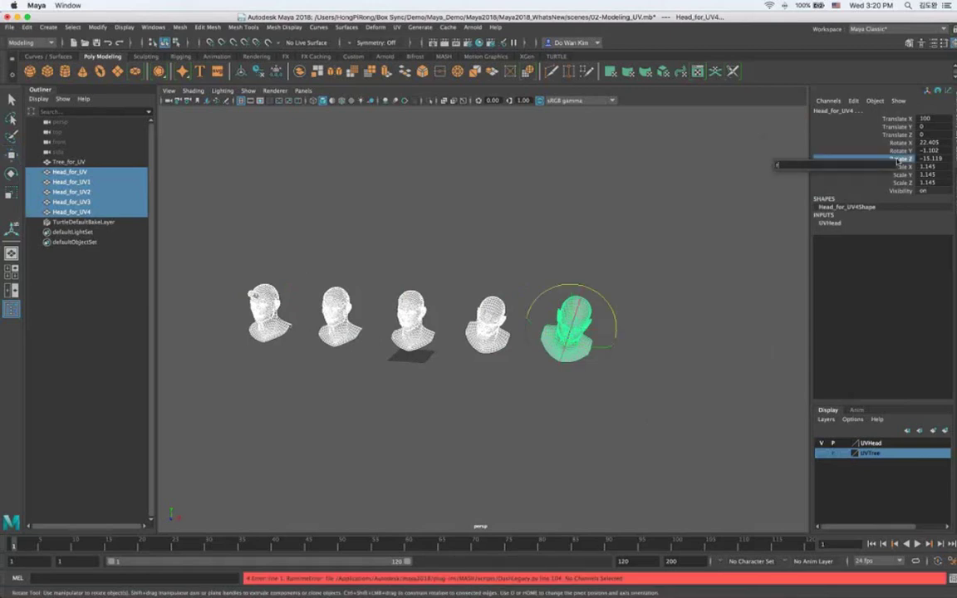
type("-100,100)")
key("Return")
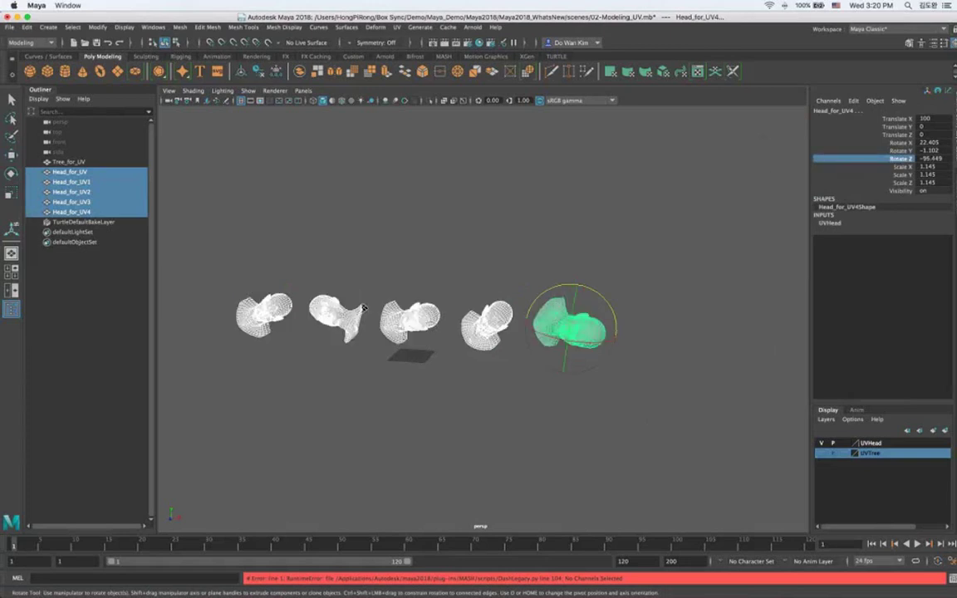
left_click_drag(479, 408, 501, 403, "alt")
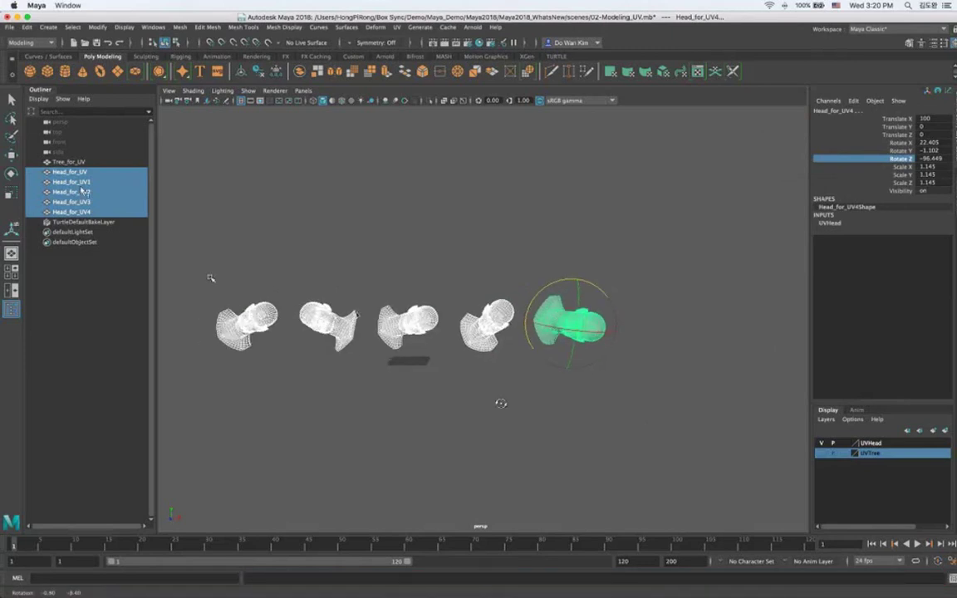
Delete the four duplicate heads, Head_for_UV1 through Head_for_UV4.
left_click_drag(80, 183, 96, 211)
key("Delete")
key("w")
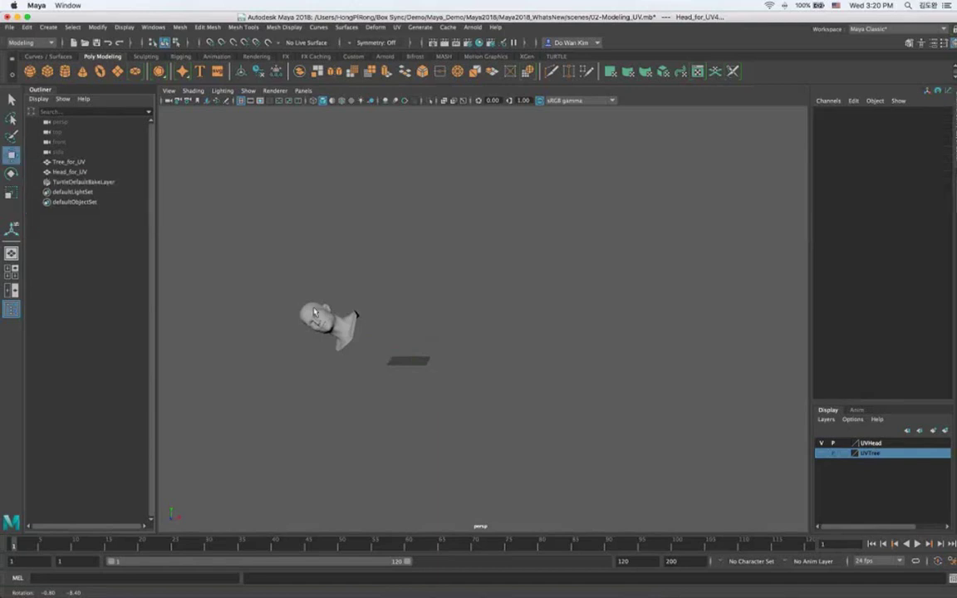
Reset all Translate and Rotate values of the remaining head to 0 and frame it in the viewport.
left_click(315, 312)
left_click_drag(920, 119, 937, 157)
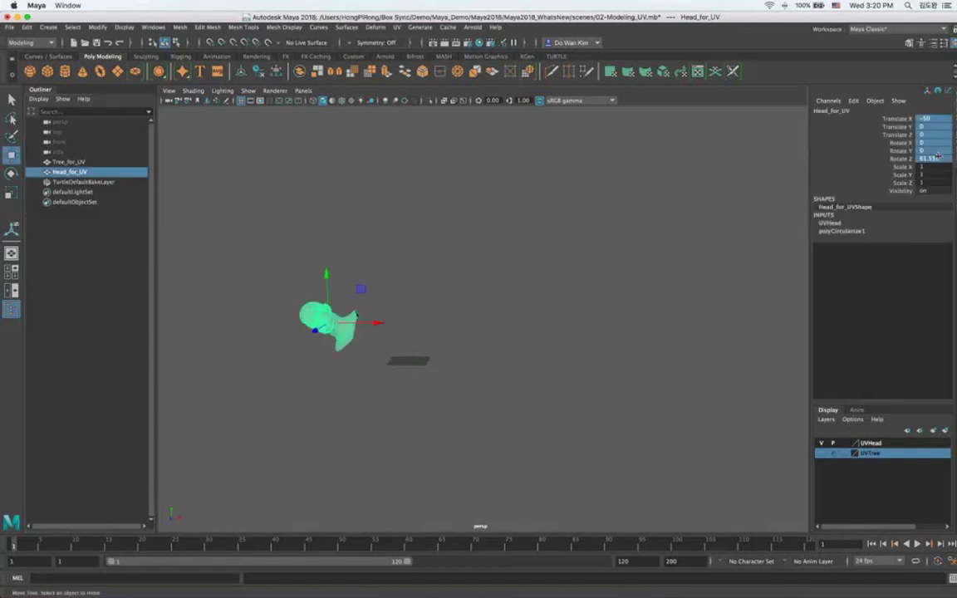
type("0")
key("Return")
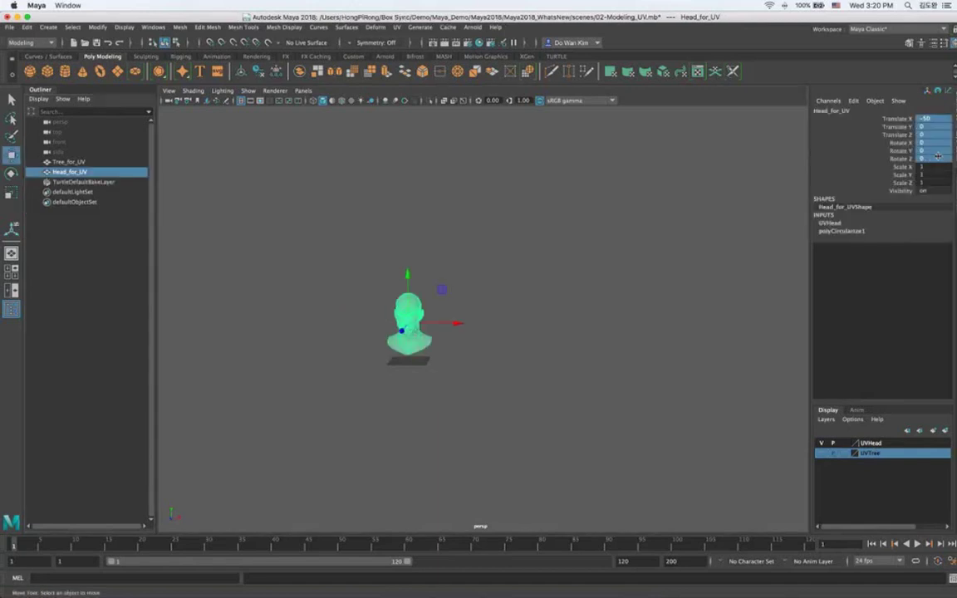
key("f")
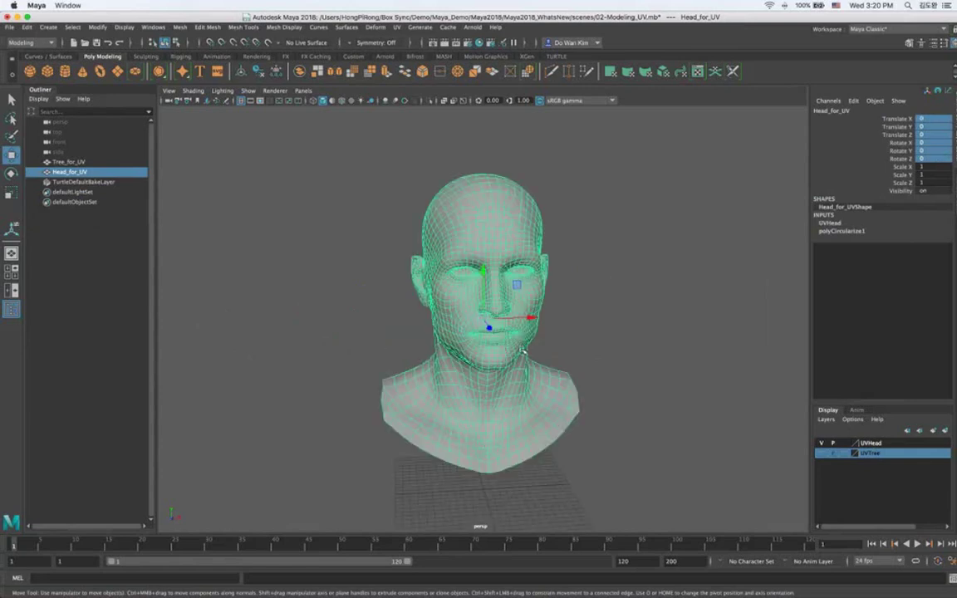
left_click_drag(528, 340, 540, 380, "alt")
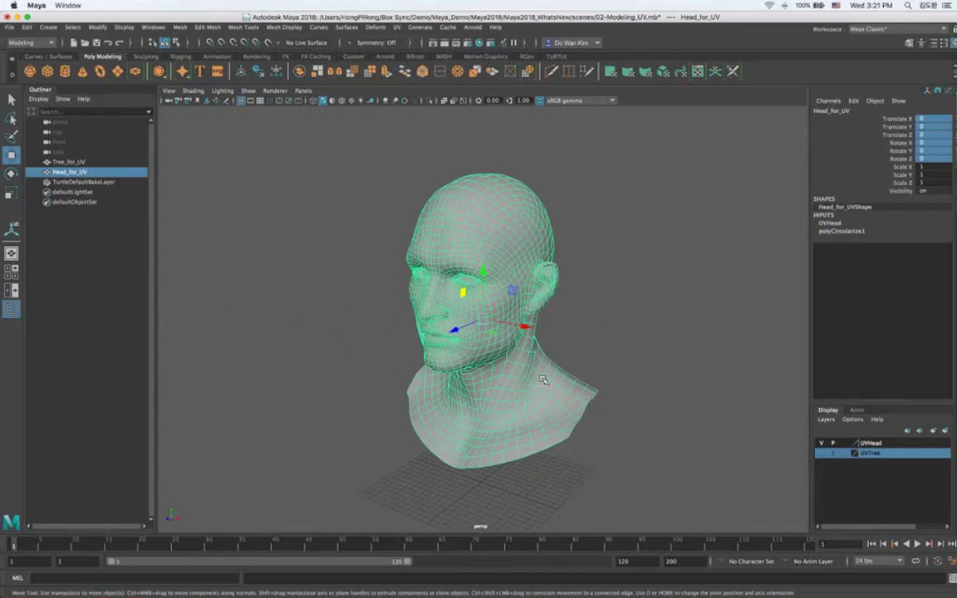
Switch to the UV Editing workspace, widen the UV Editor and frame the head in the perspective view.
left_click(905, 29)
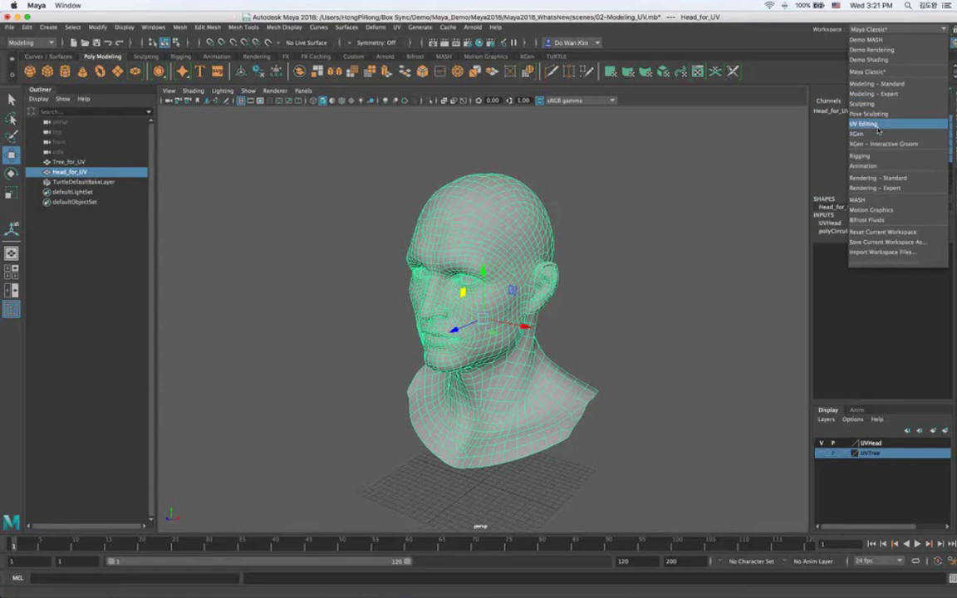
left_click(876, 126)
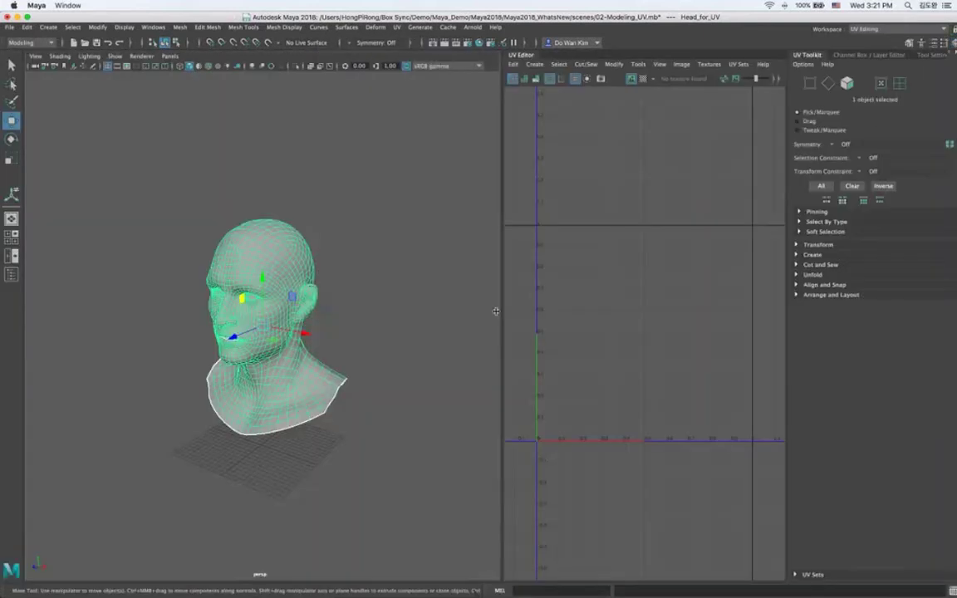
left_click_drag(496, 311, 226, 342)
key("f")
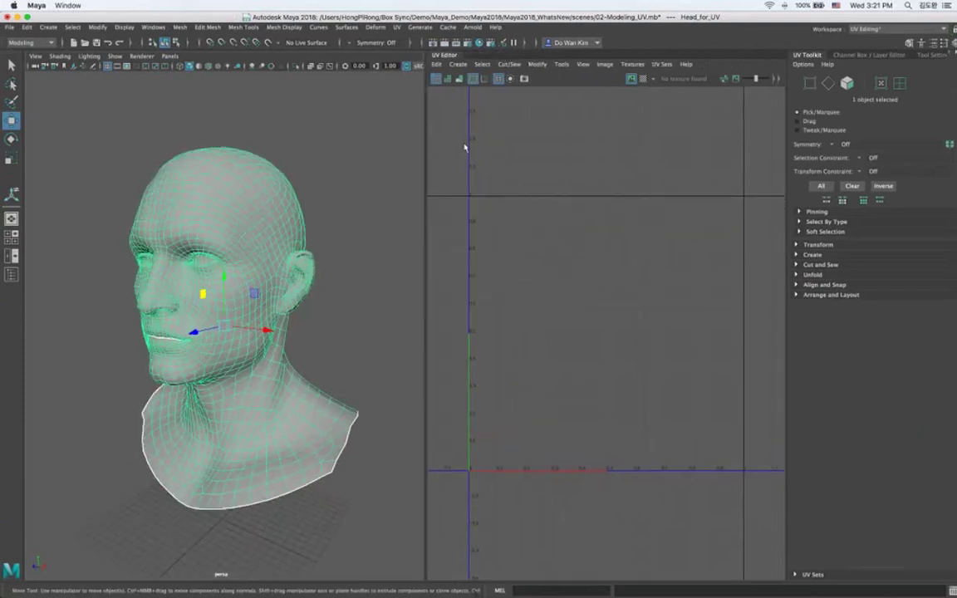
left_click(436, 64)
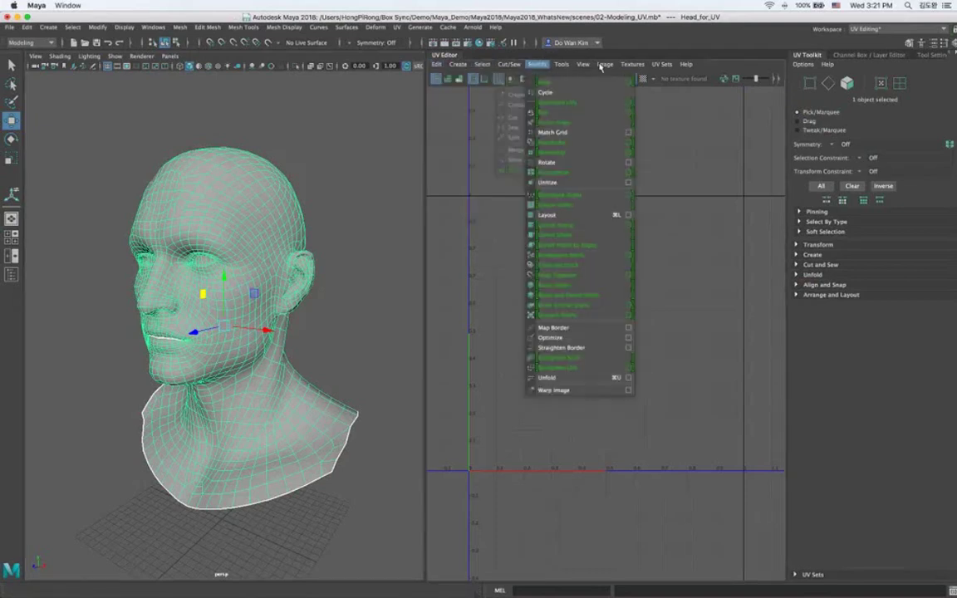
mouse_move(601, 65)
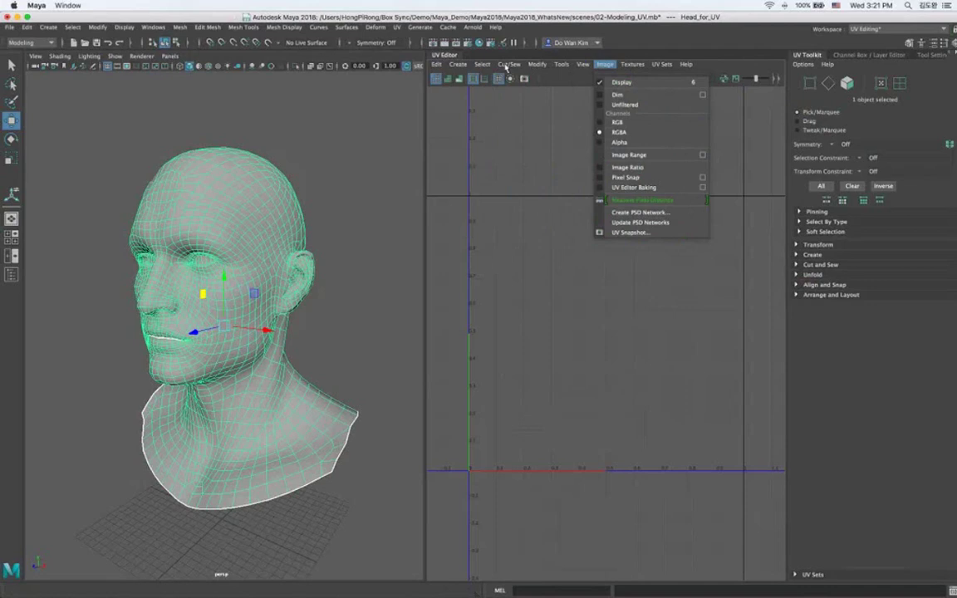
mouse_move(455, 66)
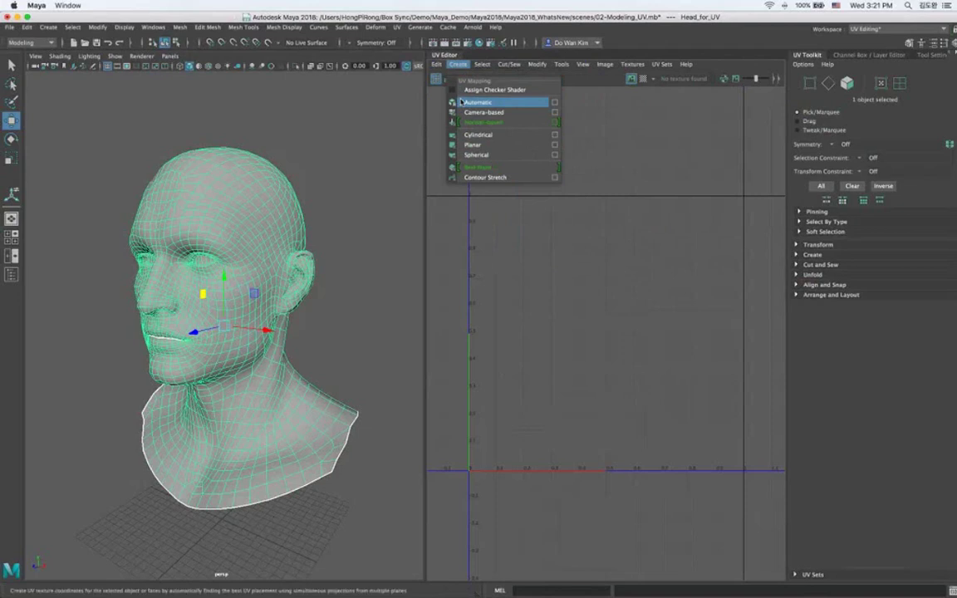
left_click(710, 66)
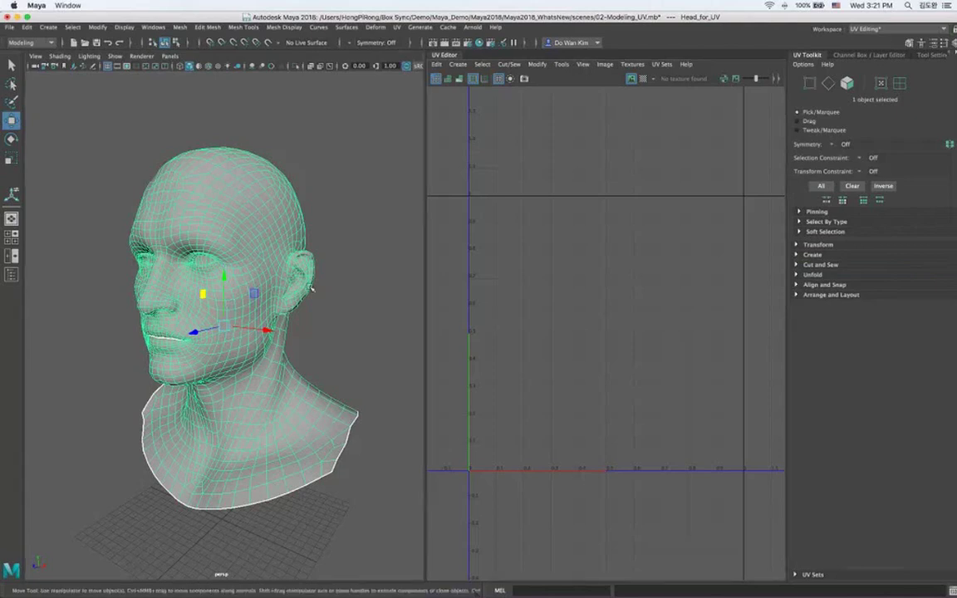
Turn on shaded display in the UV Editor and deselect the head.
left_click_drag(242, 296, 270, 292, "alt")
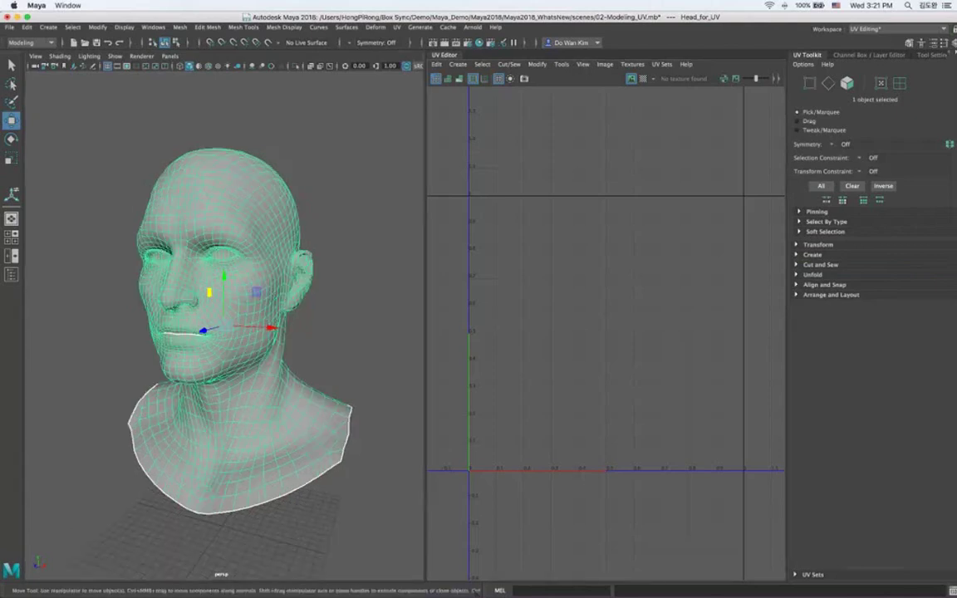
scroll(367, 147, "up", 3)
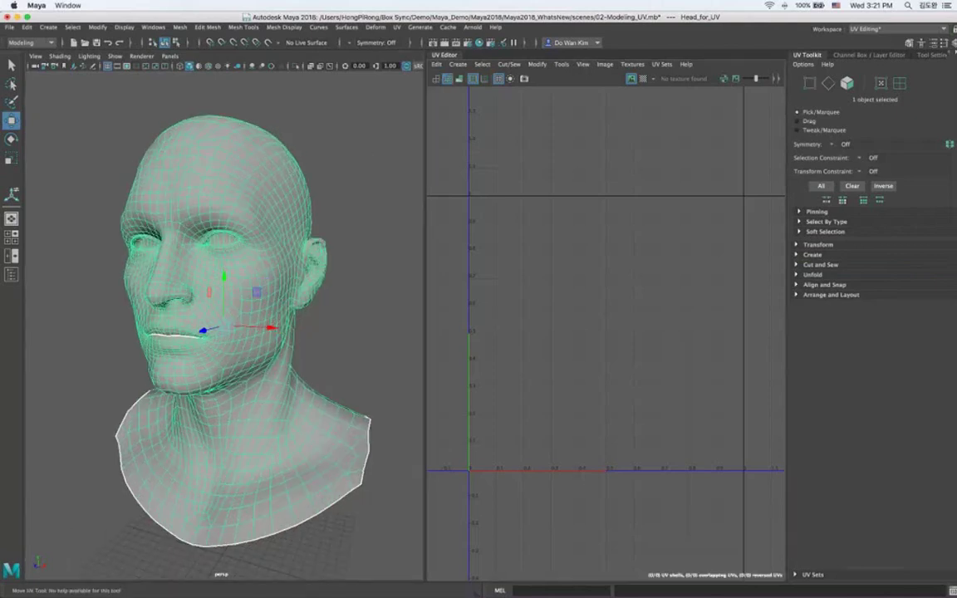
key("4")
key("5")
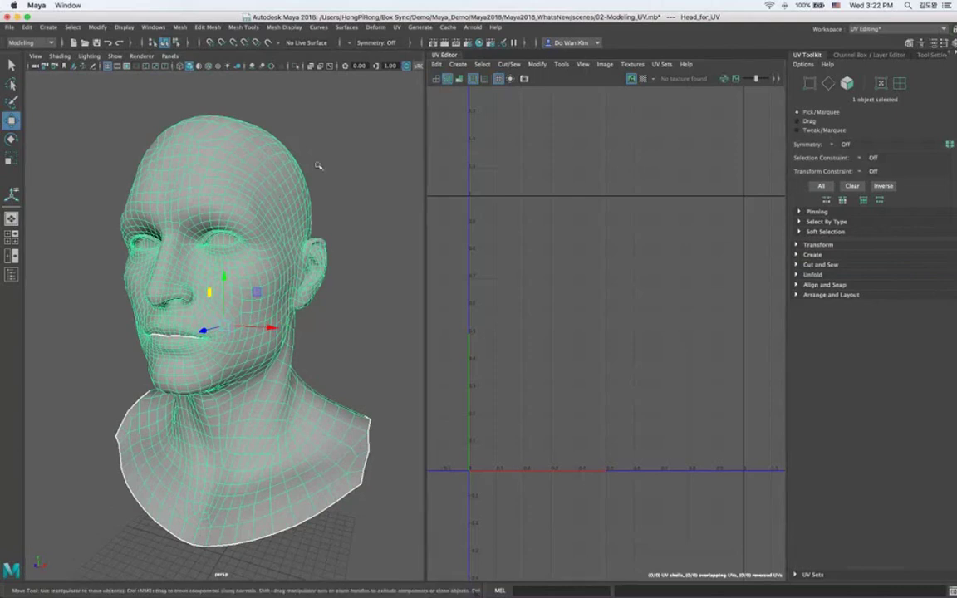
left_click_drag(318, 167, 349, 208, "alt")
left_click(350, 208)
Select and frame the head in the Maya Classic workspace and return to the UV Editing workspace.
left_click(895, 29)
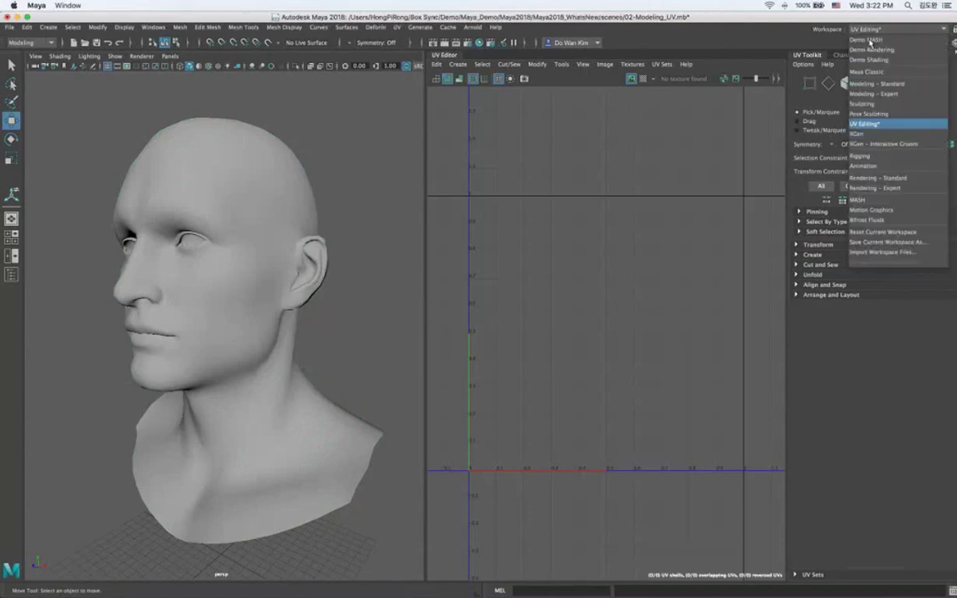
left_click(866, 71)
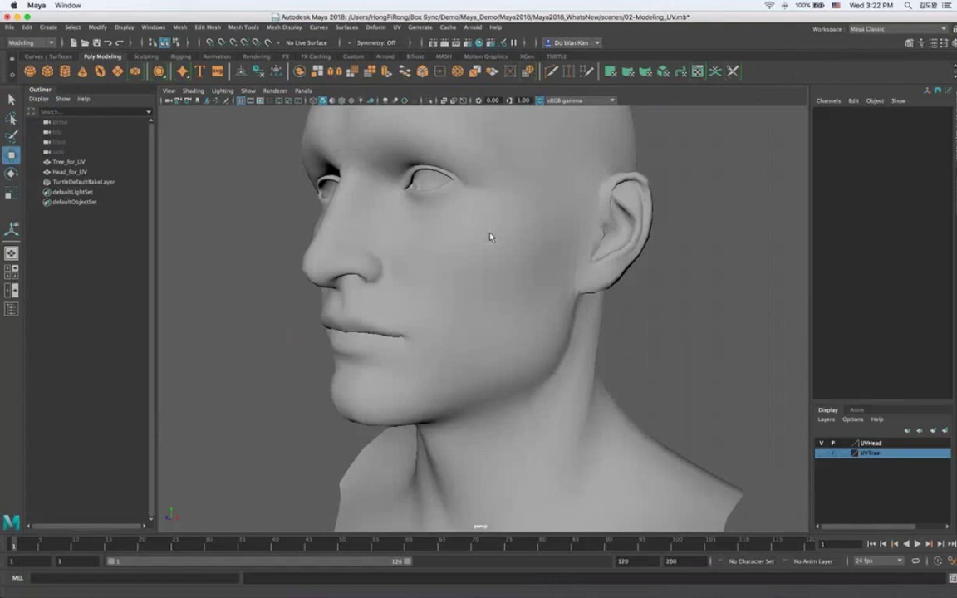
left_click(498, 243)
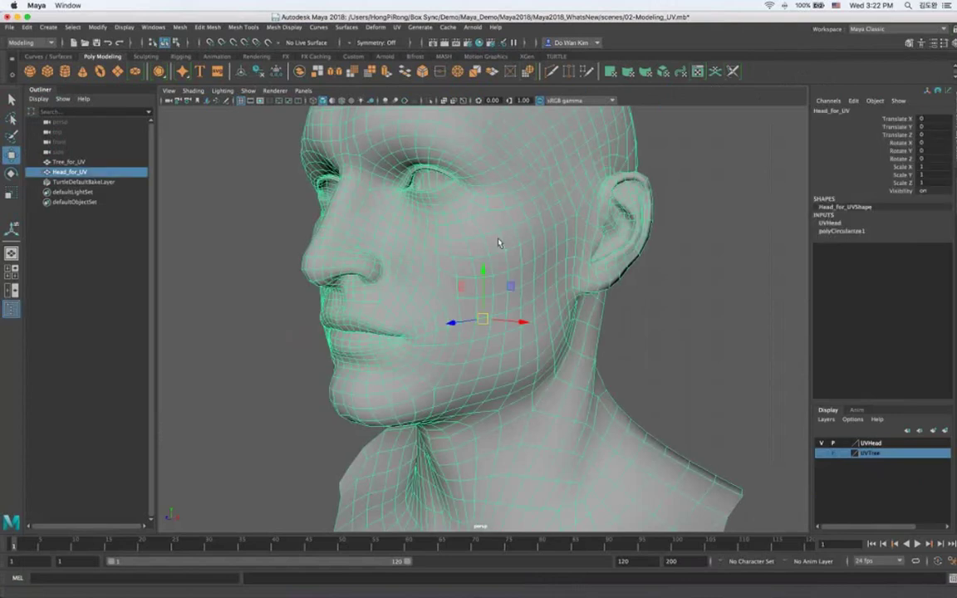
key("f")
left_click(896, 29)
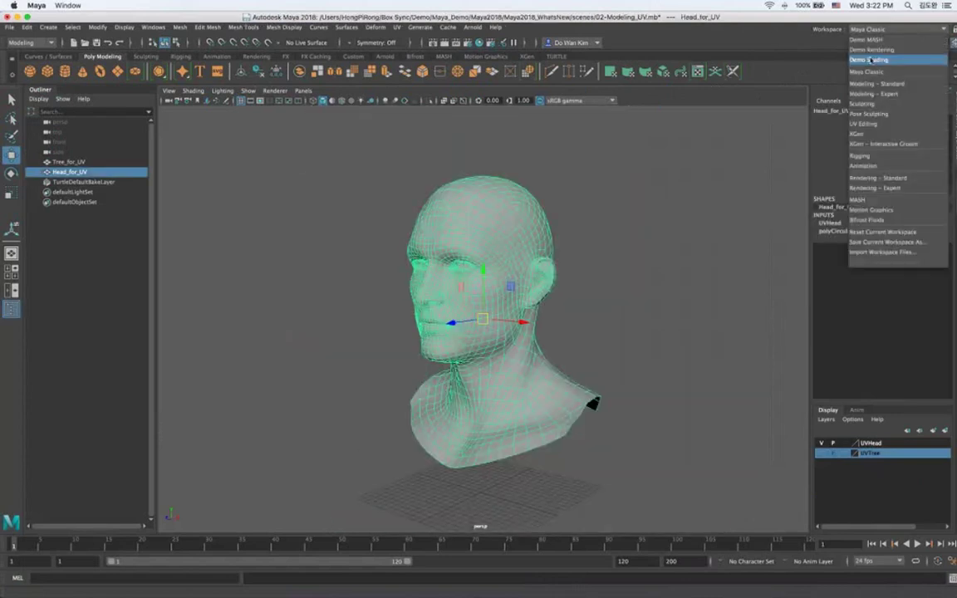
left_click(862, 123)
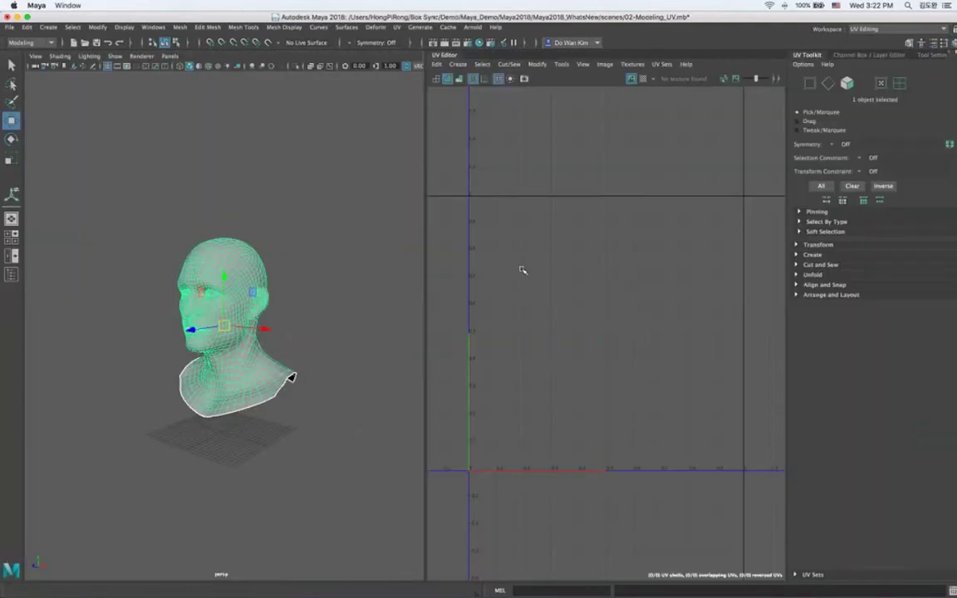
Try a planar UV projection on the head with the current settings and undo it.
left_click(807, 255)
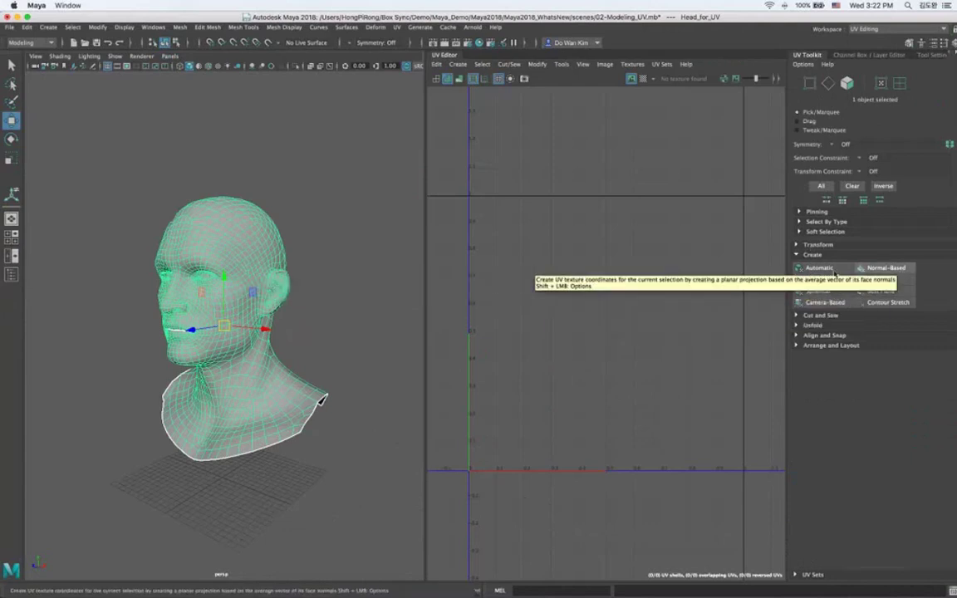
left_click(876, 280)
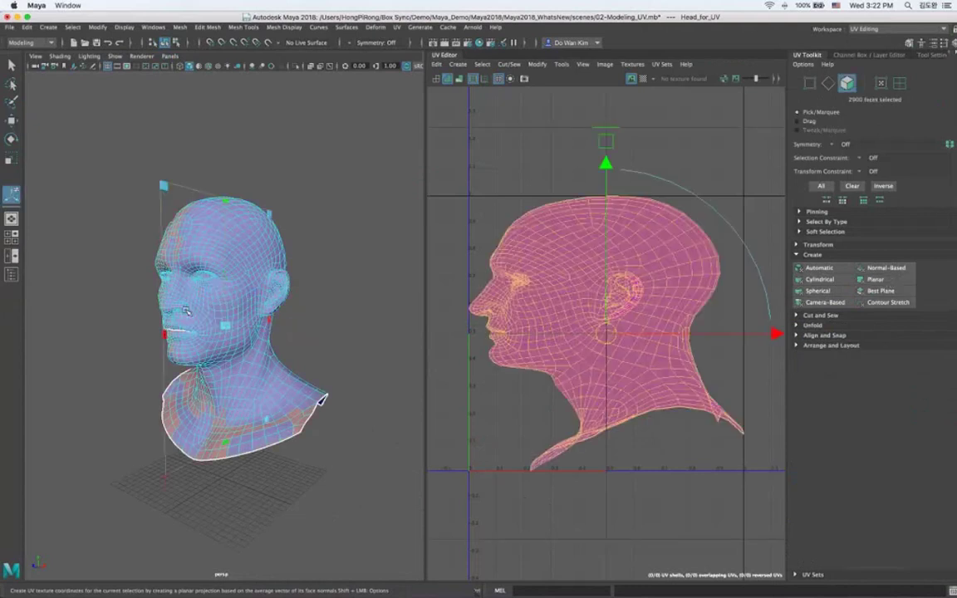
left_click_drag(187, 312, 164, 324, "alt")
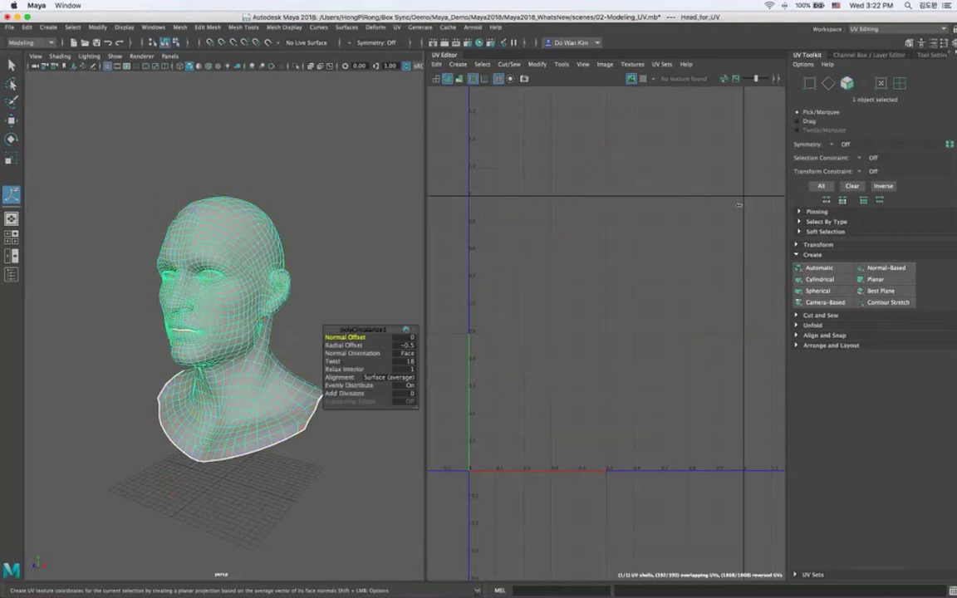
key("ctrl+z")
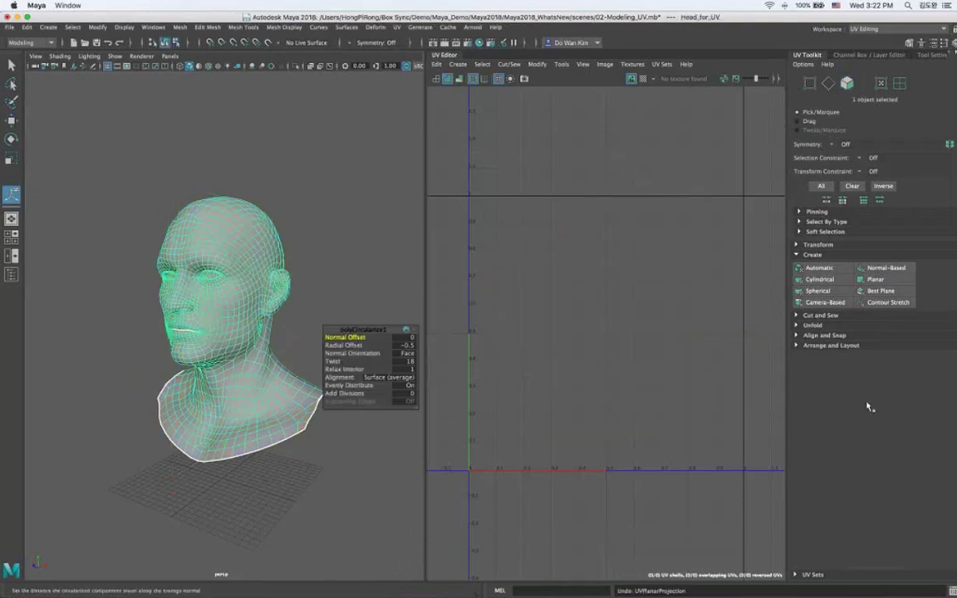
Apply a planar UV projection to the head, projecting from the Z axis.
left_click(875, 279, "shift")
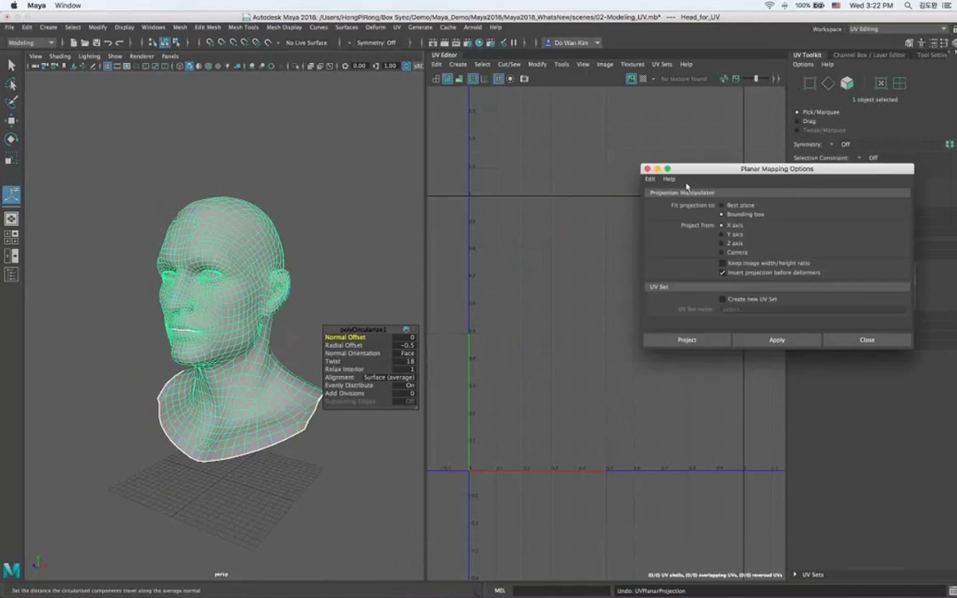
left_click(651, 239)
left_click(615, 334)
left_click_drag(299, 314, 352, 311, "alt")
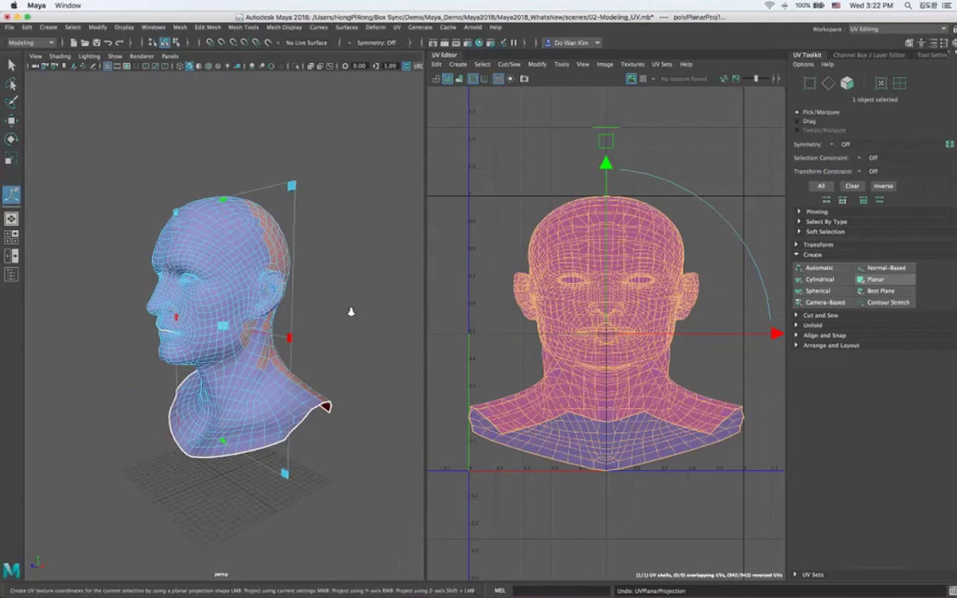
right_click_drag(350, 312, 353, 284, "alt")
left_click_drag(353, 284, 308, 184, "alt")
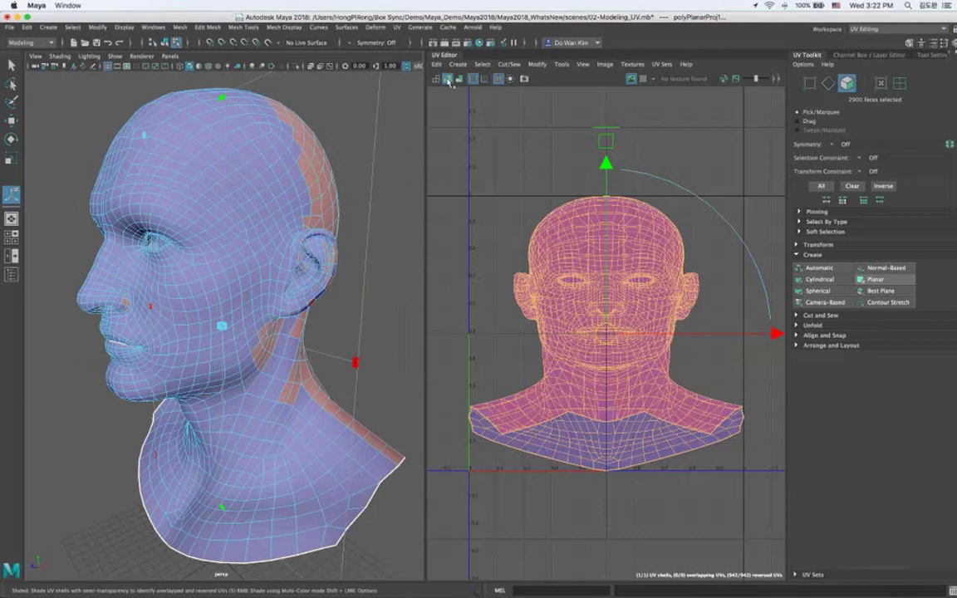
Toggle the shaded UV display, turn on UV distortion shading and inspect the side of the head.
left_click(448, 79)
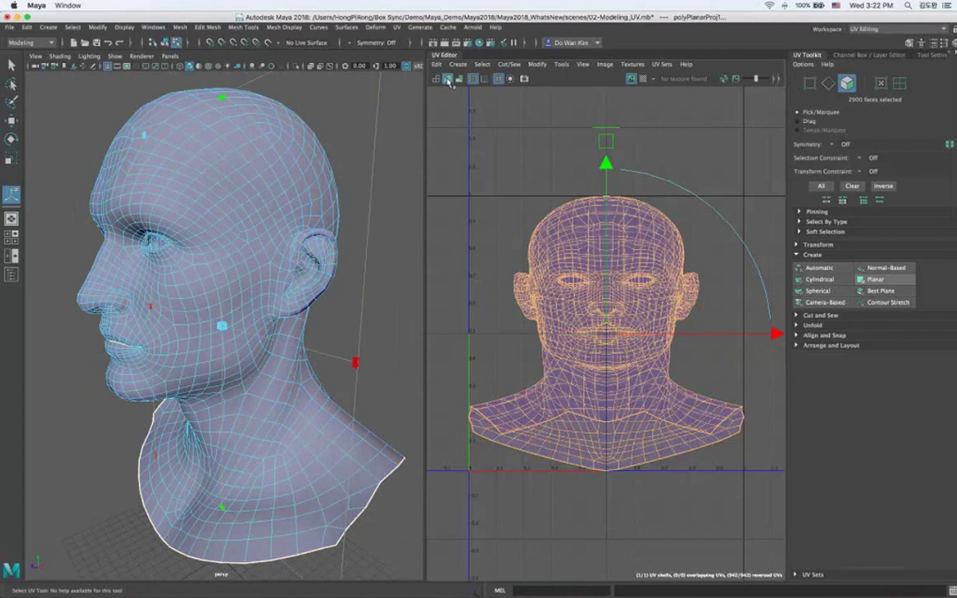
left_click(461, 80)
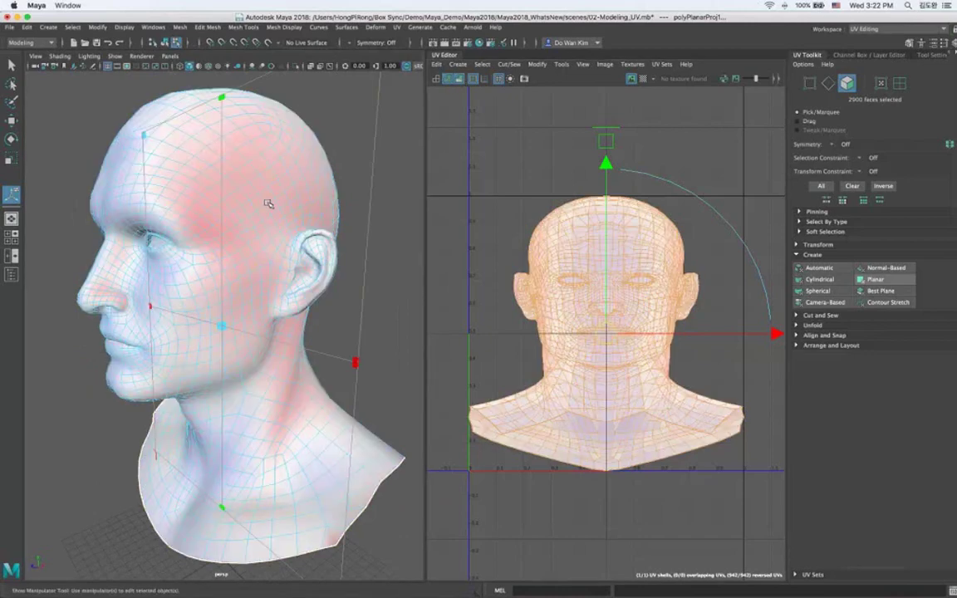
left_click_drag(268, 203, 243, 220, "alt")
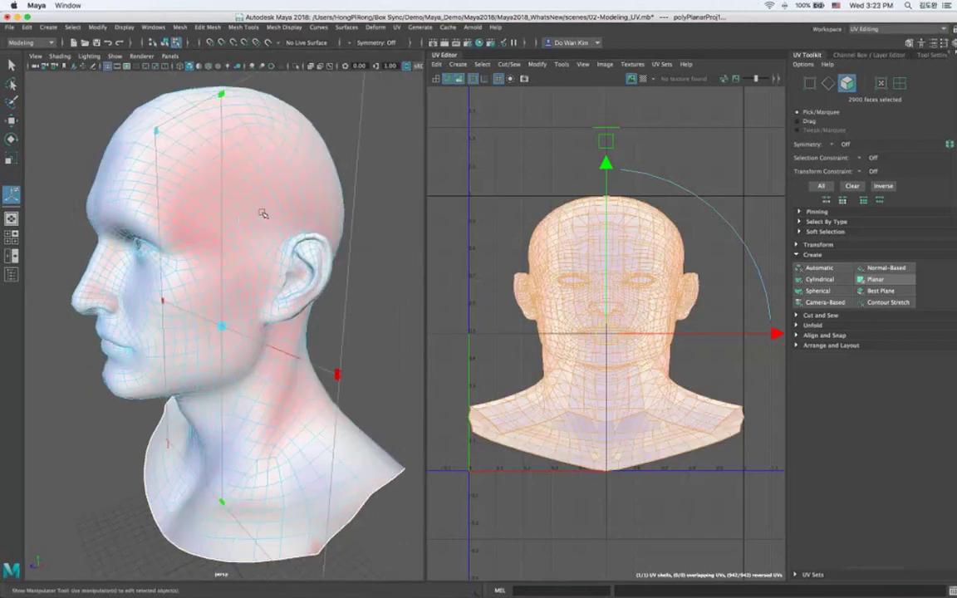
left_click_drag(263, 214, 386, 218, "alt")
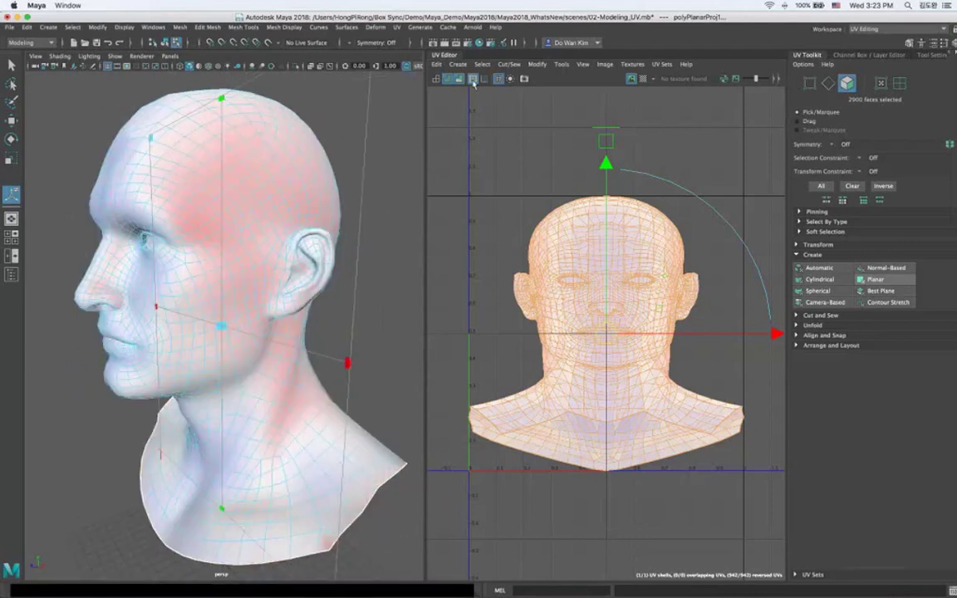
Preview the checker map on the head and its UVs, and turn it off again.
left_click(642, 79)
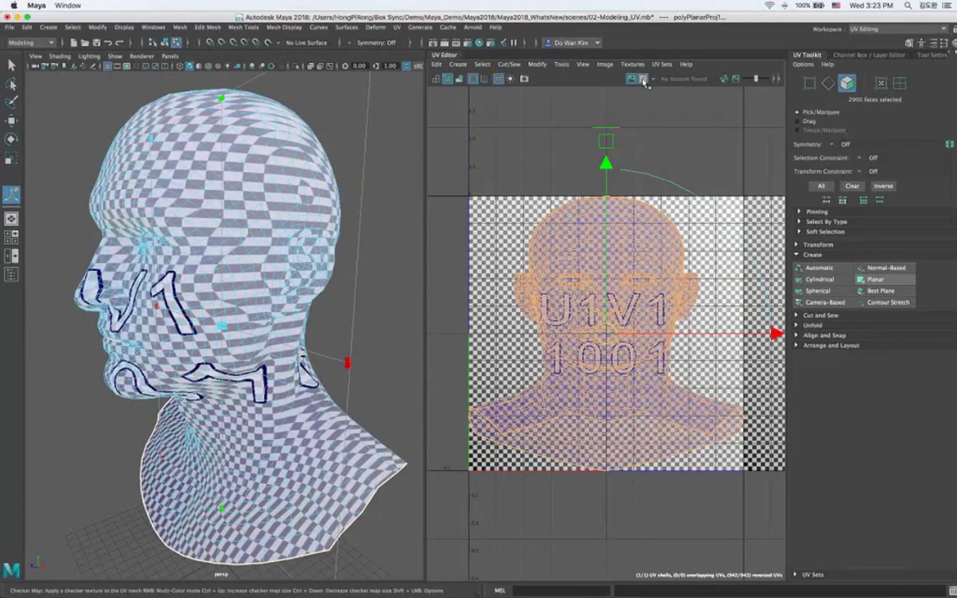
left_click(641, 79)
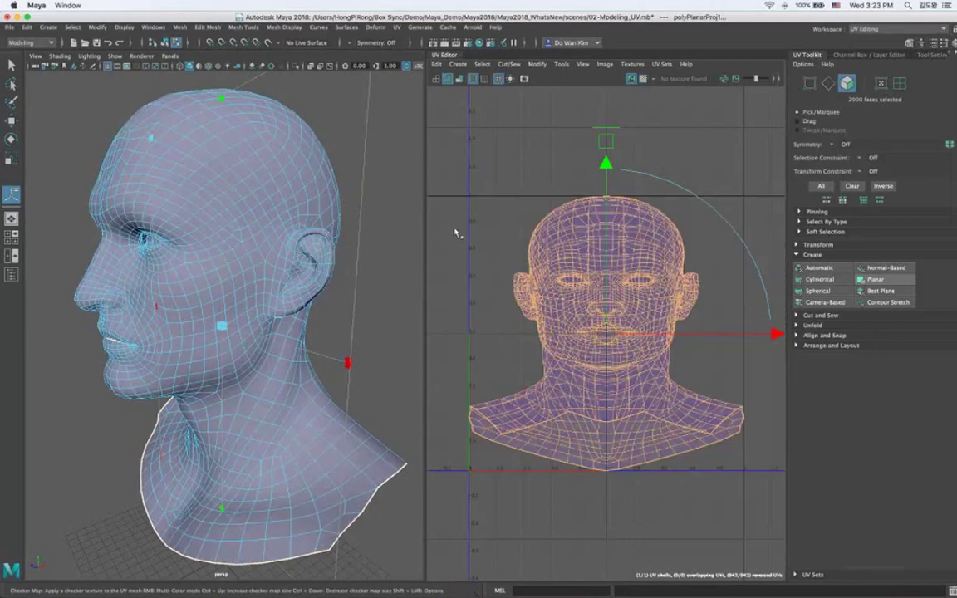
left_click_drag(241, 236, 290, 247, "alt")
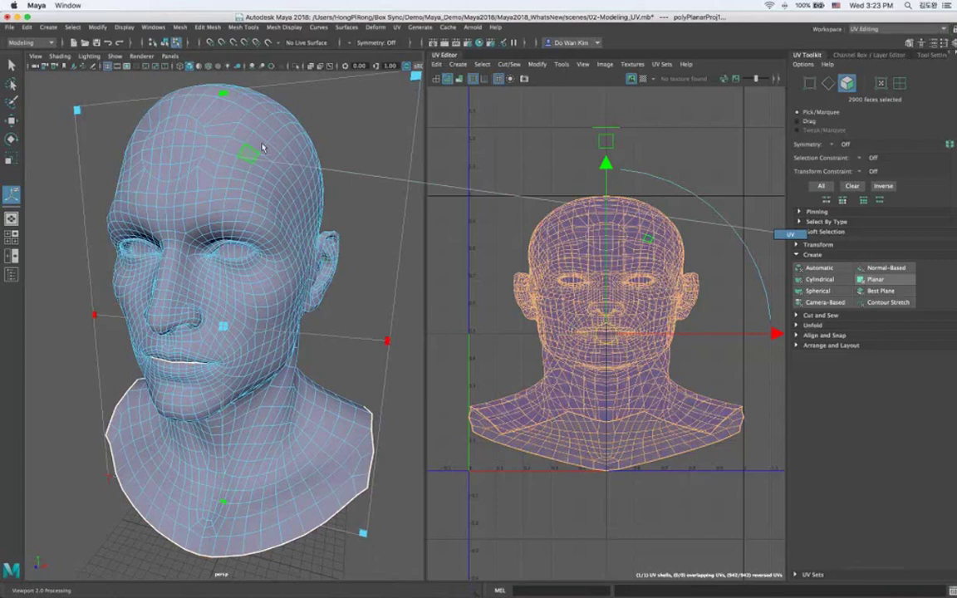
Cut a UV seam across the forehead to the temple with the 3D Cut and Sew UV Tool, and undo the last extra cut.
key("q")
right_click_drag(249, 122, 301, 108)
left_click(397, 27)
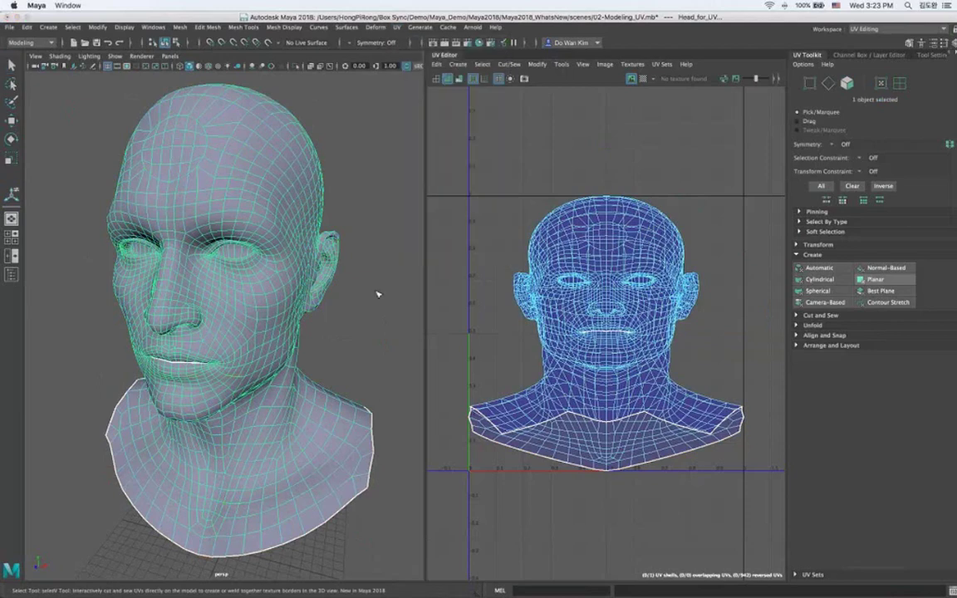
left_click_drag(246, 347, 237, 344, "alt")
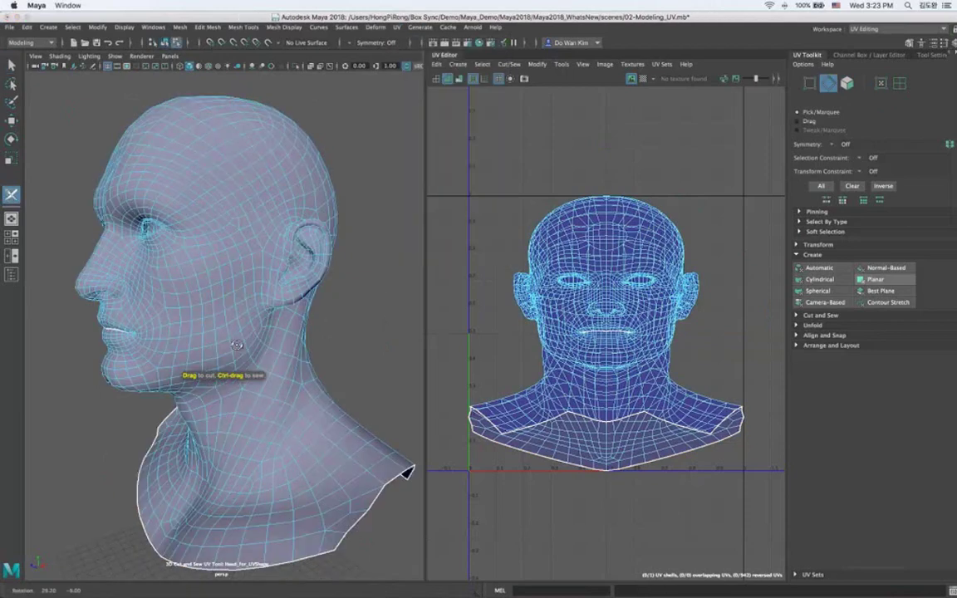
scroll(237, 345, "up", 5)
left_click_drag(335, 277, 252, 293, "alt")
double_click(279, 286)
left_click_drag(253, 292, 286, 332, "alt")
key("super+z")
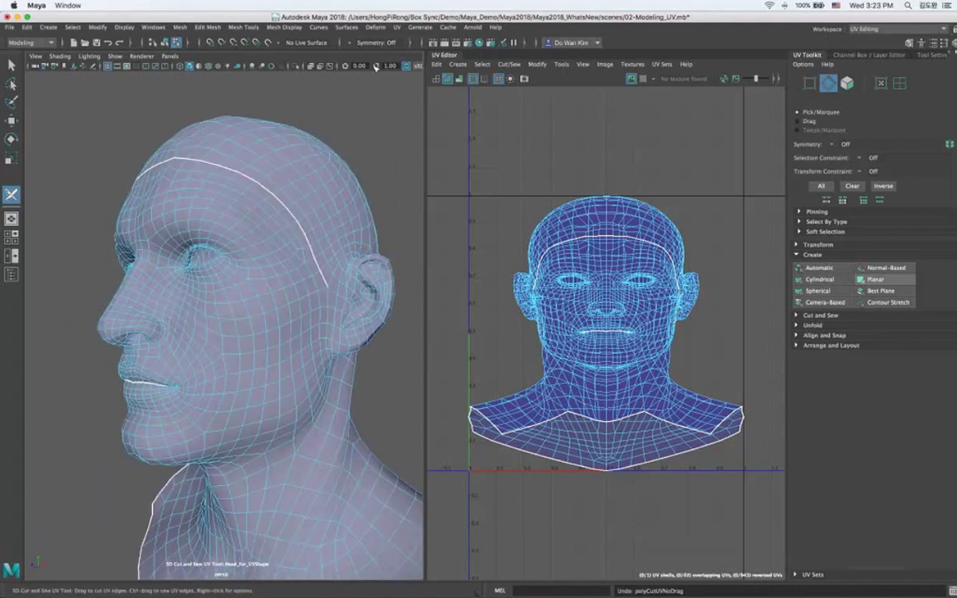
Set symmetry to Object X and cut UV seams in front of and around the ears to separate them.
left_click(350, 42)
left_click(371, 61)
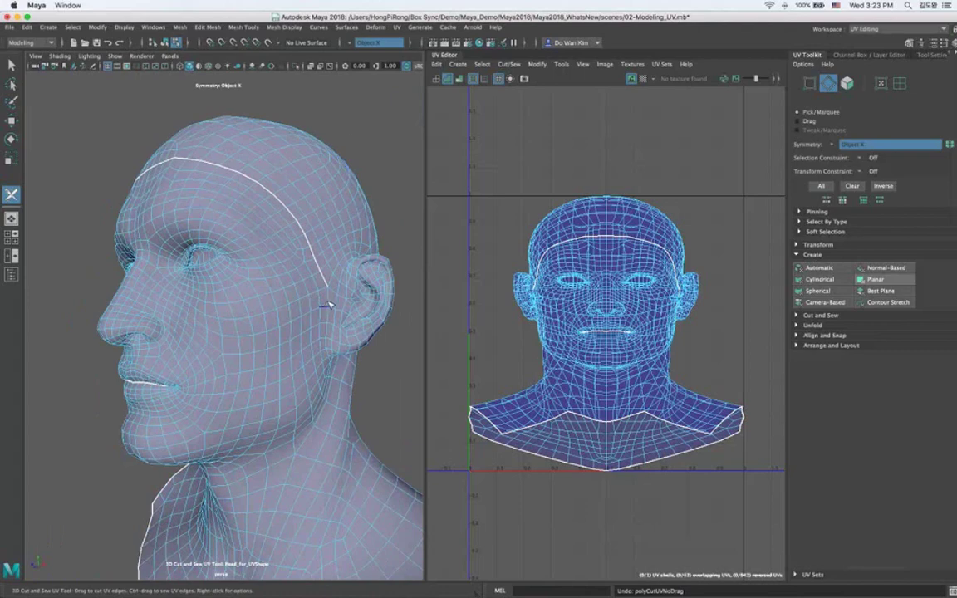
left_click_drag(328, 303, 334, 350)
left_click_drag(379, 323, 288, 321, "alt")
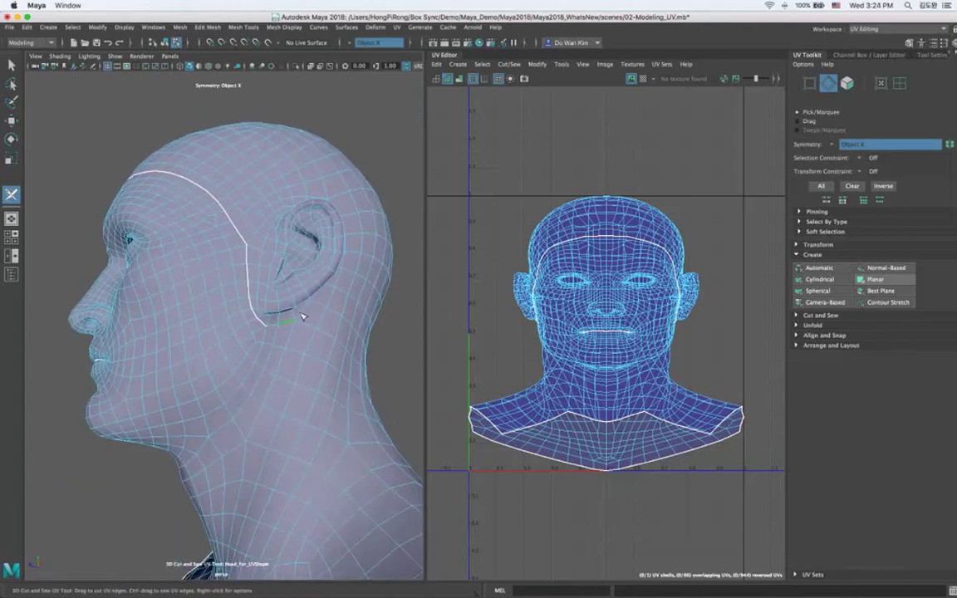
double_click(302, 316)
left_click_drag(302, 317, 363, 288, "alt")
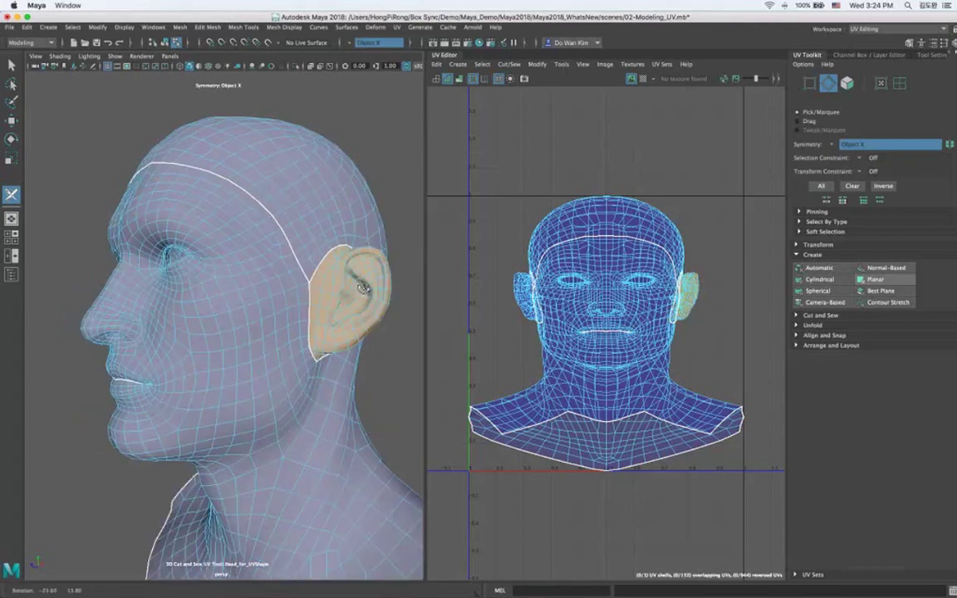
Toggle the shaded UV display off and on, and cut a seam along the jawline to separate the face shell.
left_click(450, 81)
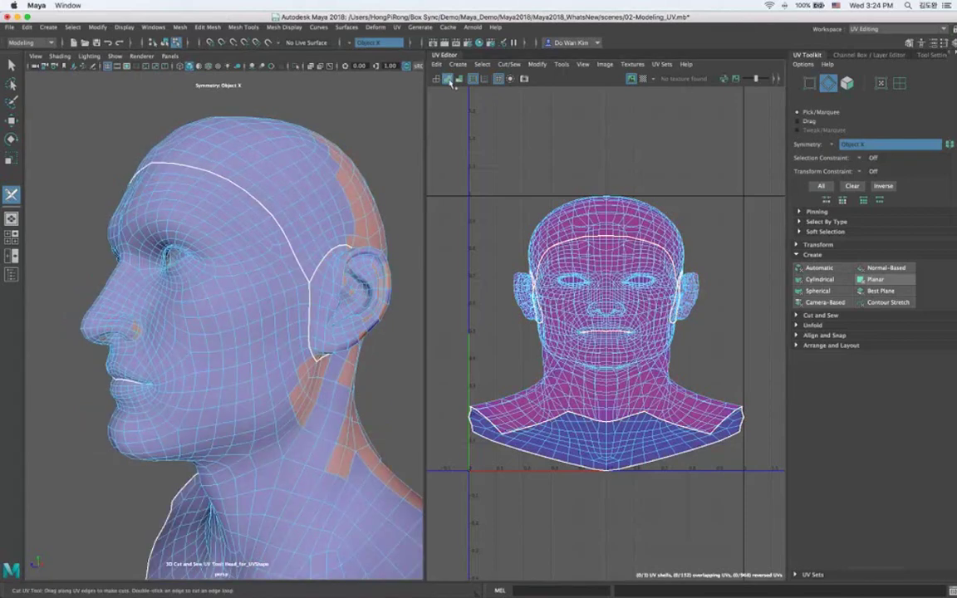
left_click(450, 81)
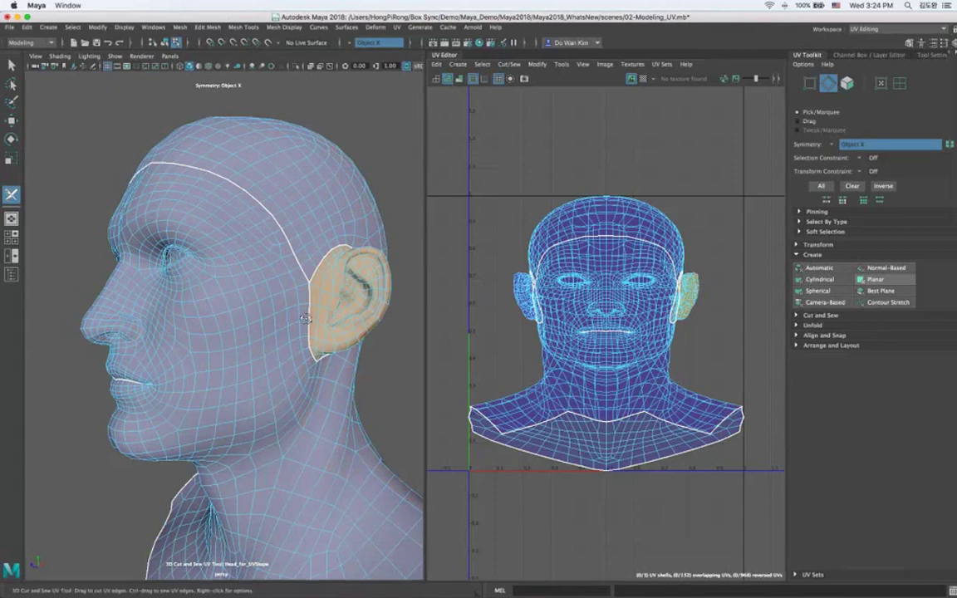
mouse_move(306, 319)
left_mouse_down("alt")
mouse_move(237, 309)
mouse_move(259, 315)
mouse_move(250, 327)
mouse_move(293, 333)
left_mouse_up("alt")
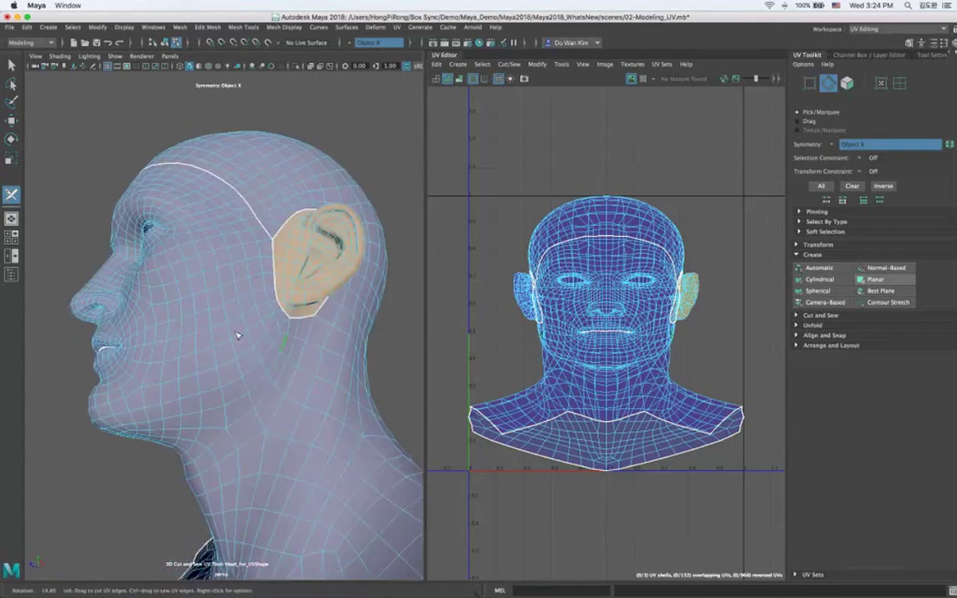
mouse_move(236, 336)
left_mouse_down("alt")
mouse_move(220, 317)
mouse_move(310, 314)
left_mouse_up("alt")
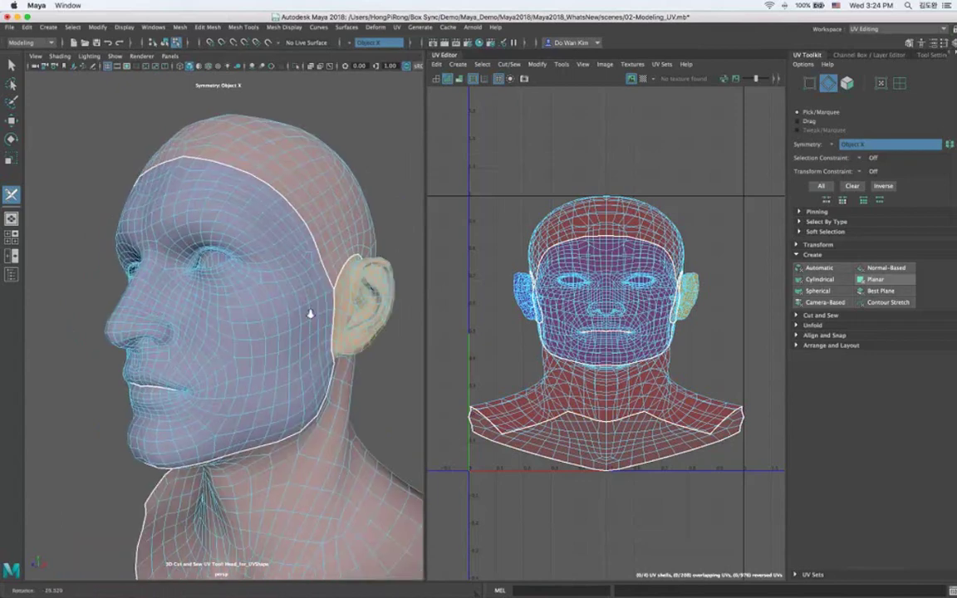
Cut UV seams around the inner rims of both eye sockets to separate the eye areas from the face.
right_click_drag(309, 314, 263, 307, "alt")
left_click_drag(262, 308, 194, 284, "alt")
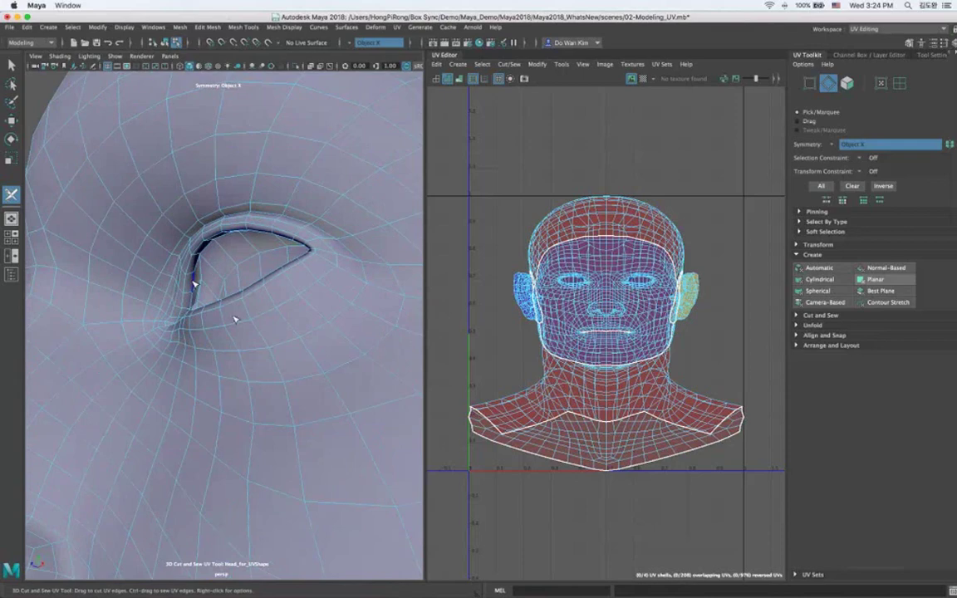
left_click_drag(235, 320, 326, 330, "alt")
right_click_drag(325, 330, 218, 310, "alt")
left_click_drag(219, 310, 291, 225, "alt")
Cut the neck and scalp along the centre line into two UV shells and return to object selection.
scroll(263, 339, "down", 5)
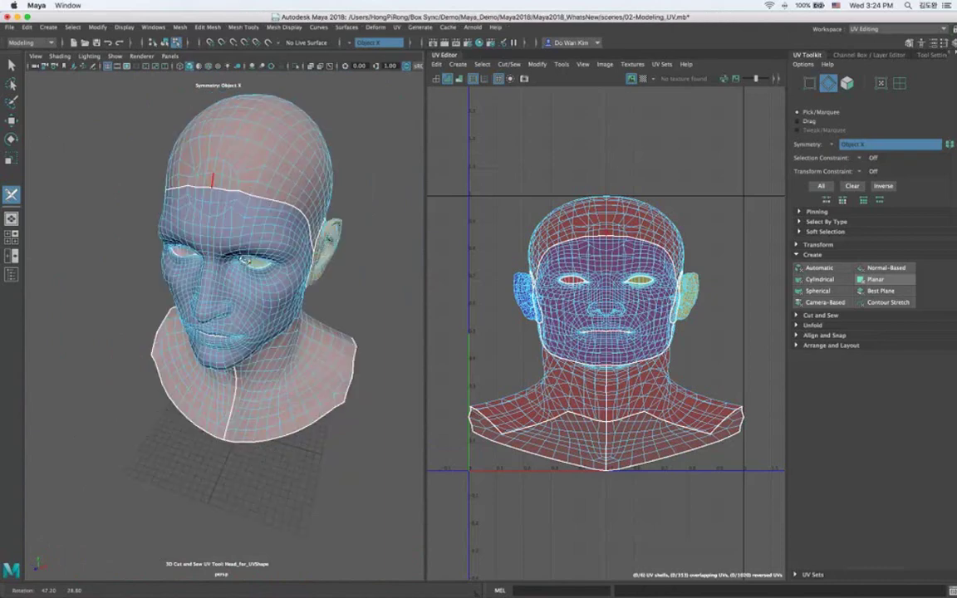
left_click_drag(357, 407, 237, 390, "alt")
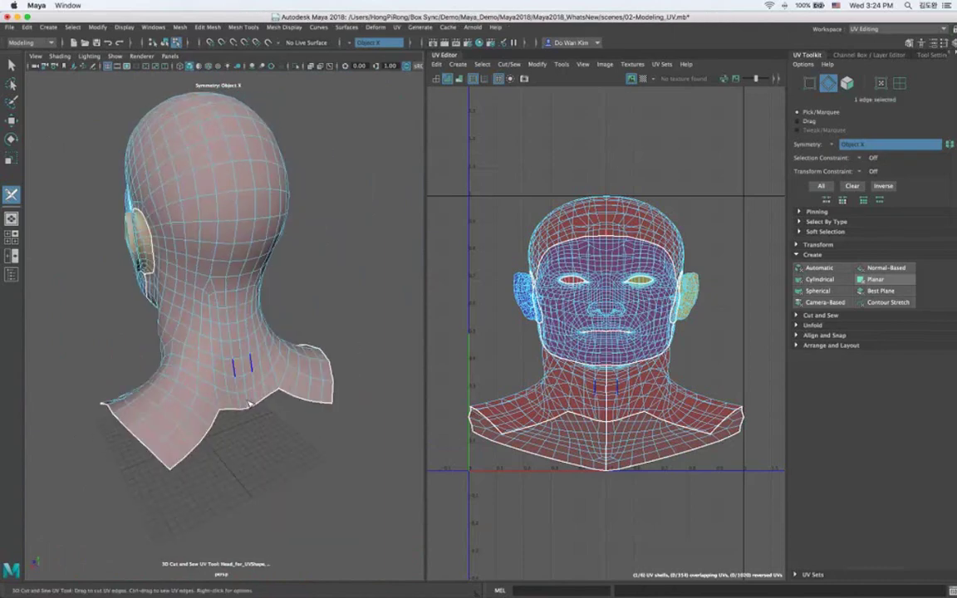
double_click(243, 364)
left_click_drag(365, 353, 283, 165, "alt")
key("w")
right_click_drag(282, 164, 336, 150)
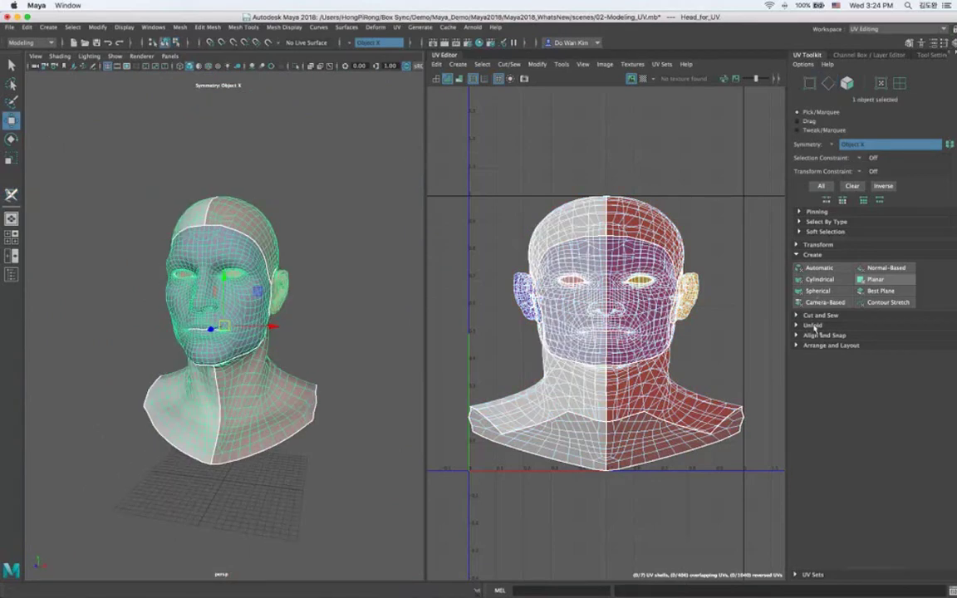
Try unfolding the head's UVs with the current settings and undo it.
left_click(812, 326)
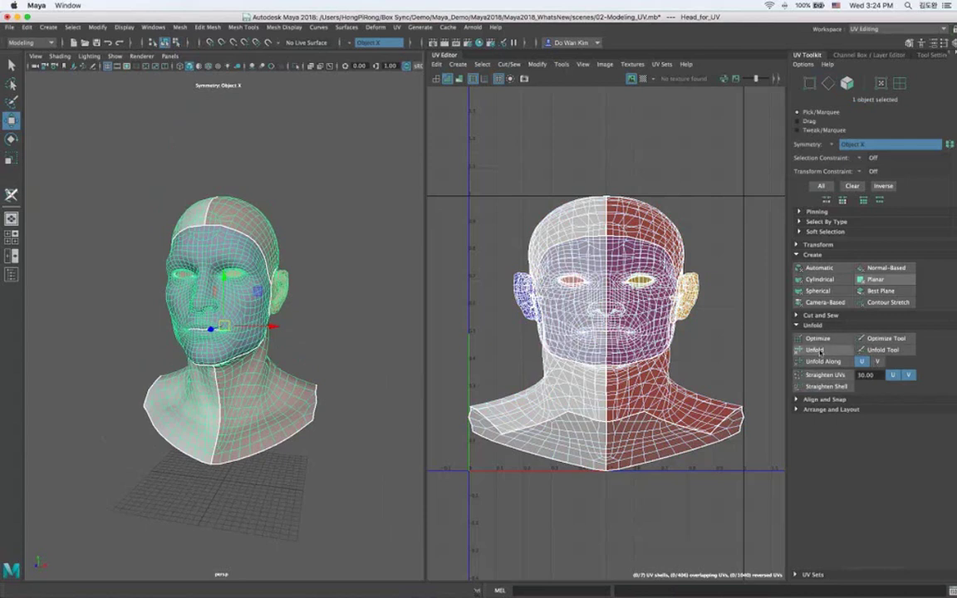
left_click(817, 349)
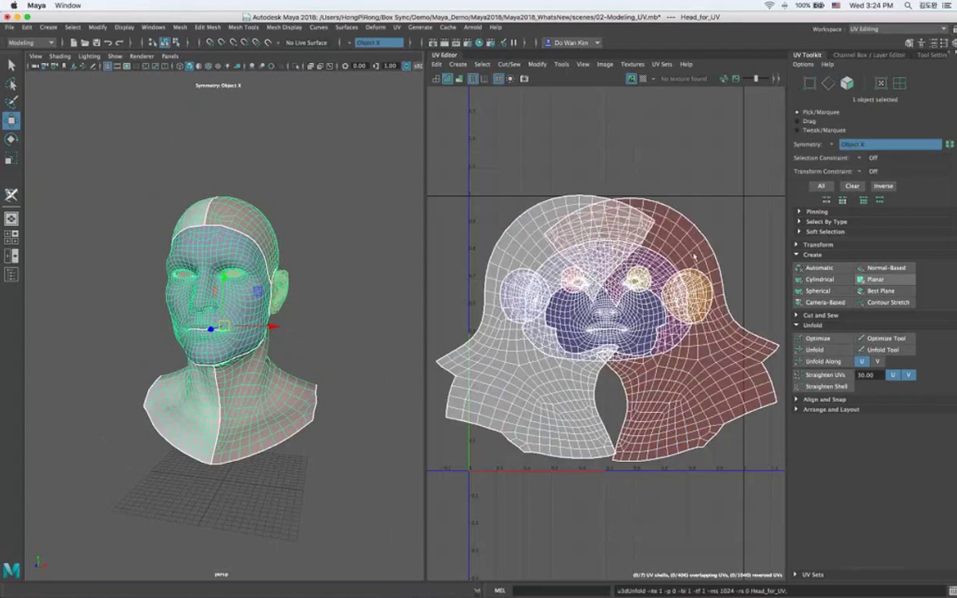
key("ctrl+z")
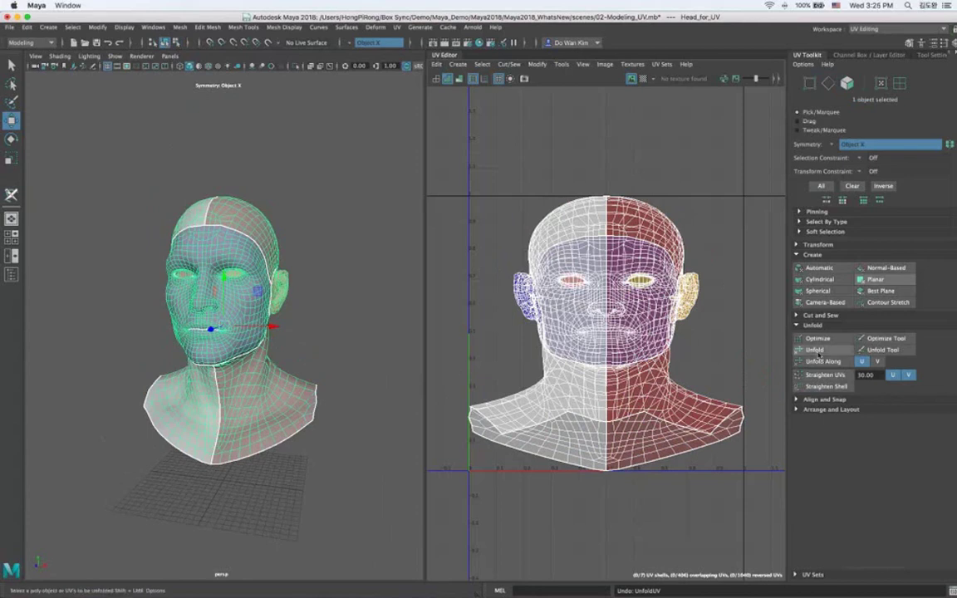
Unfold the head's UVs using the Unfold3D method with Pack enabled.
left_click(819, 352, "shift")
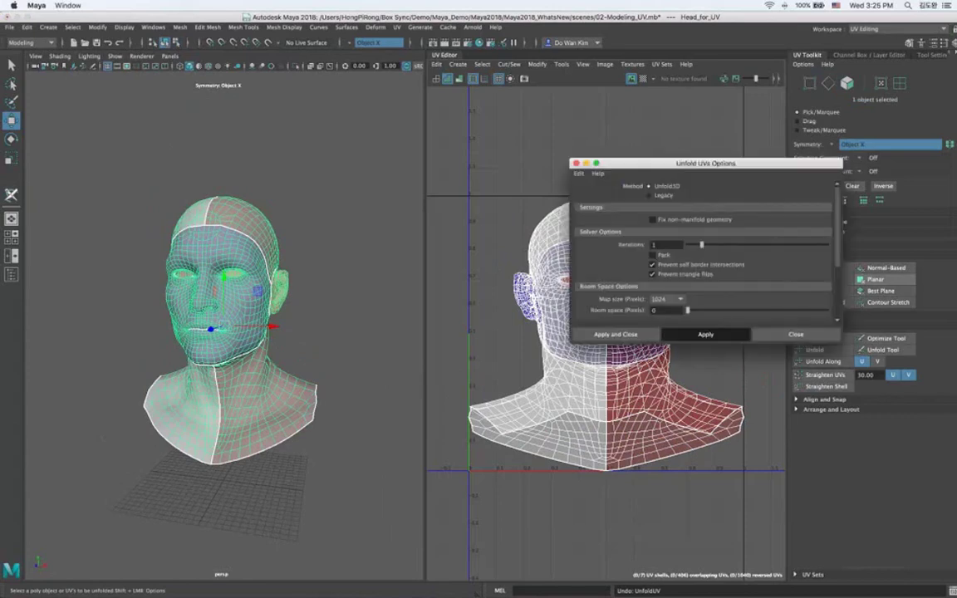
left_click(705, 335)
left_click_drag(705, 163, 238, 145)
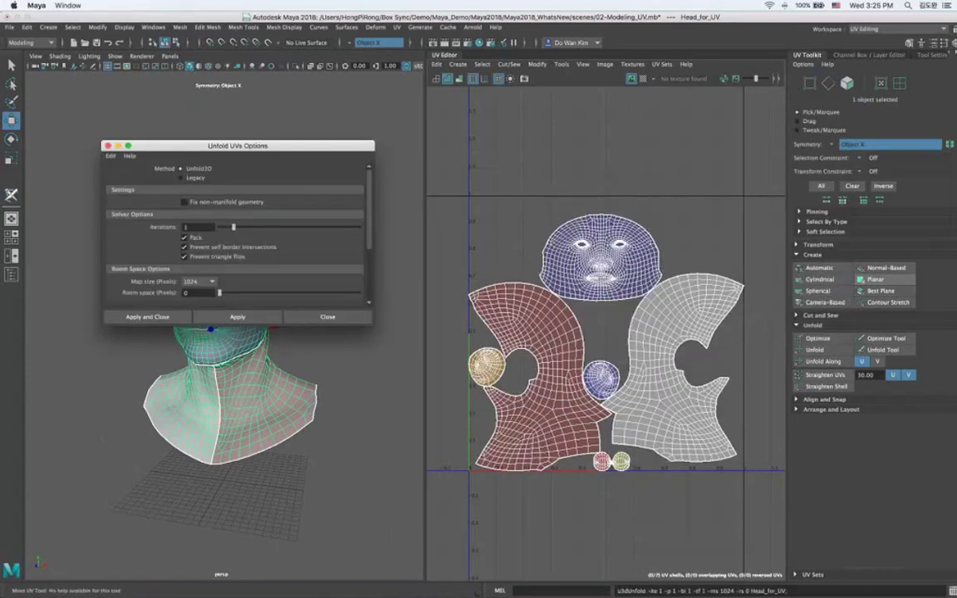
left_click(327, 317)
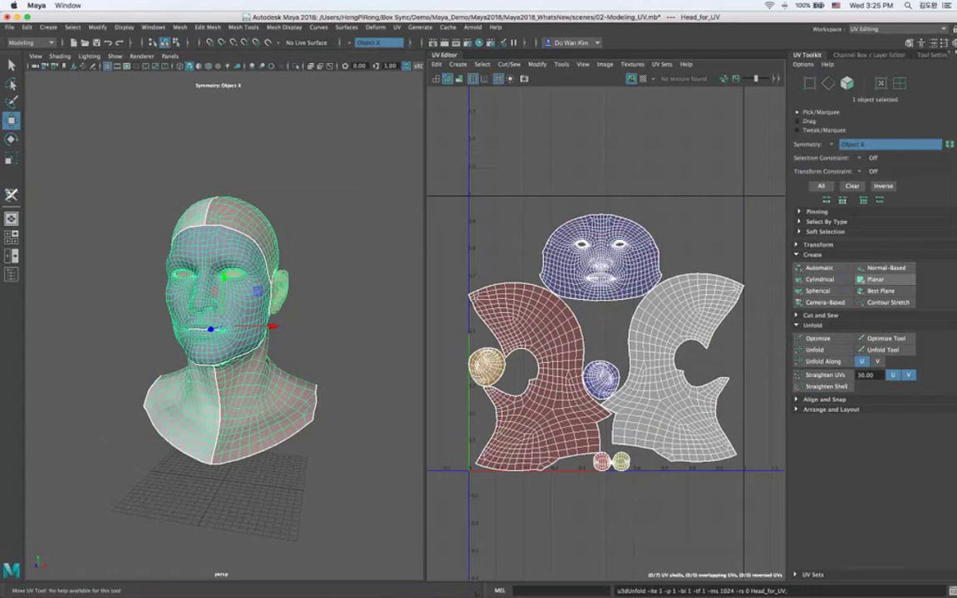
Select the two scalp-and-neck UV shells and move them 1.0 in the negative U direction.
right_click_drag(573, 278, 504, 274, "alt")
middle_click_drag(504, 274, 528, 274, "alt")
right_click_drag(529, 274, 538, 305)
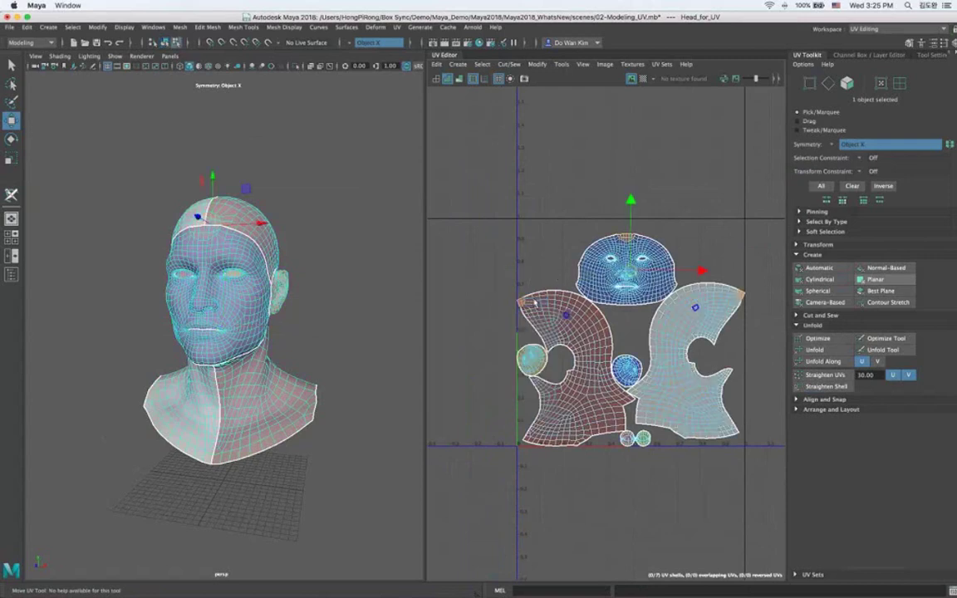
double_click(534, 304)
left_click(820, 245)
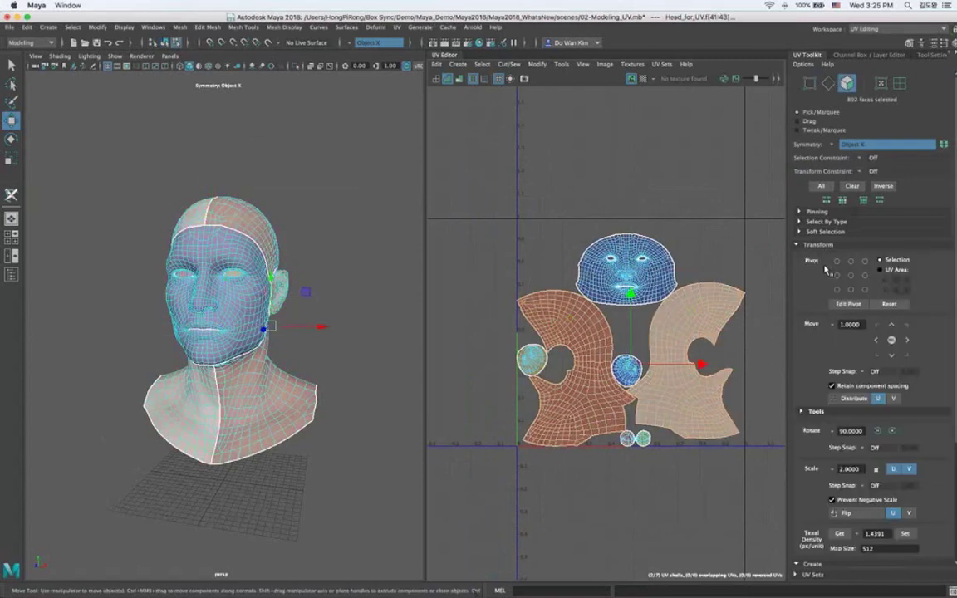
left_click(875, 339)
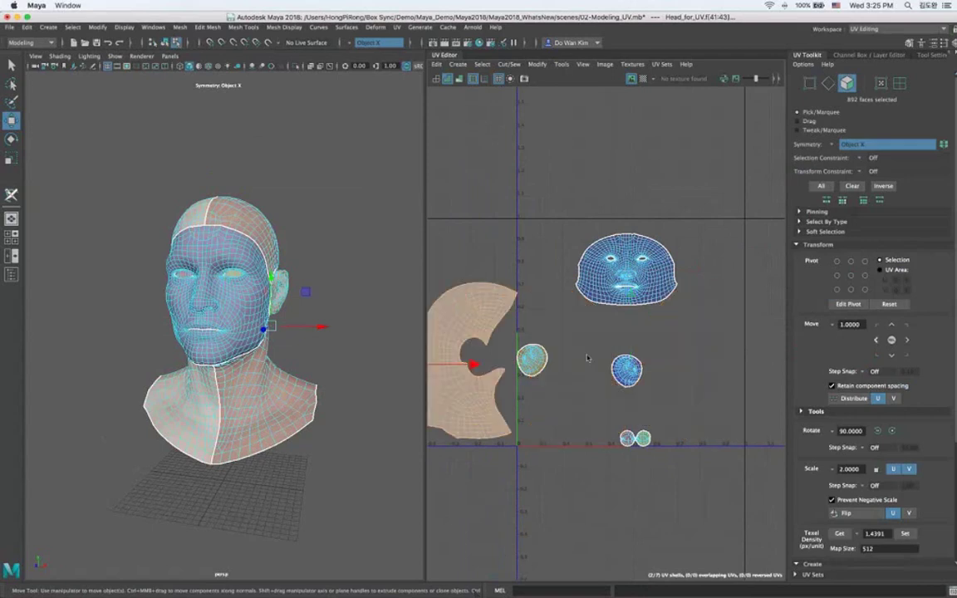
scroll(581, 359, "down", 1)
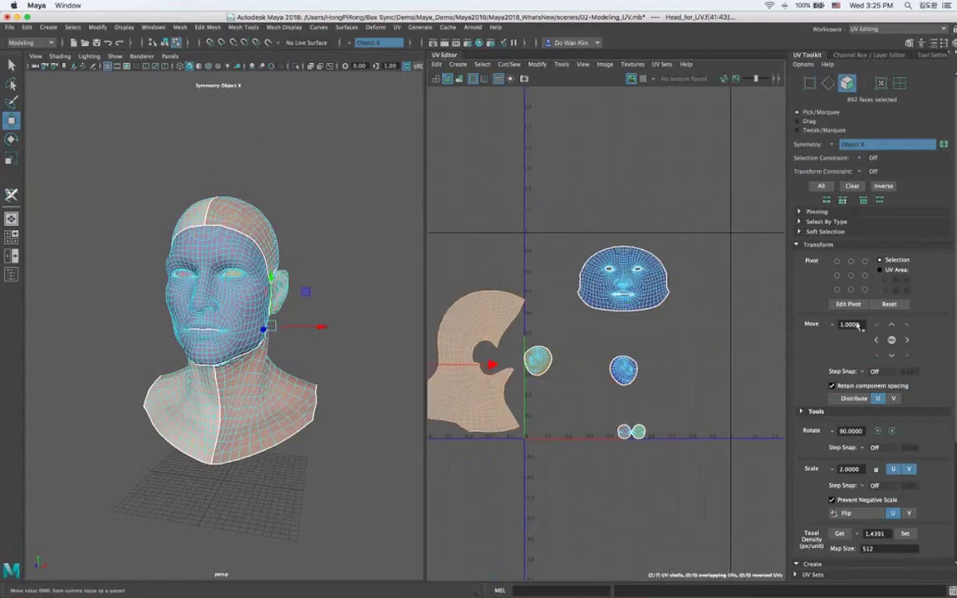
middle_click_drag(656, 367, 764, 343, "alt")
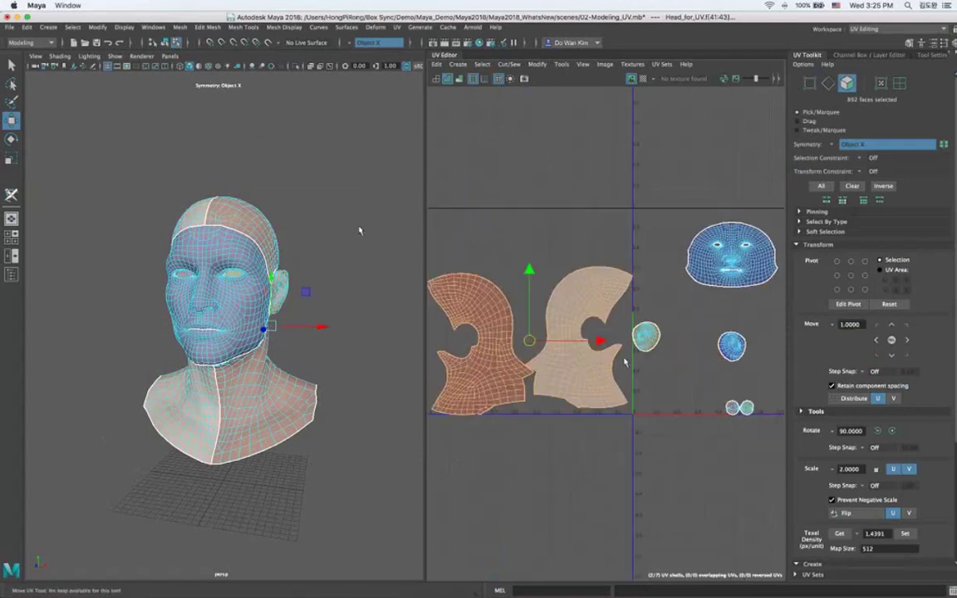
middle_click_drag(625, 360, 475, 368, "alt")
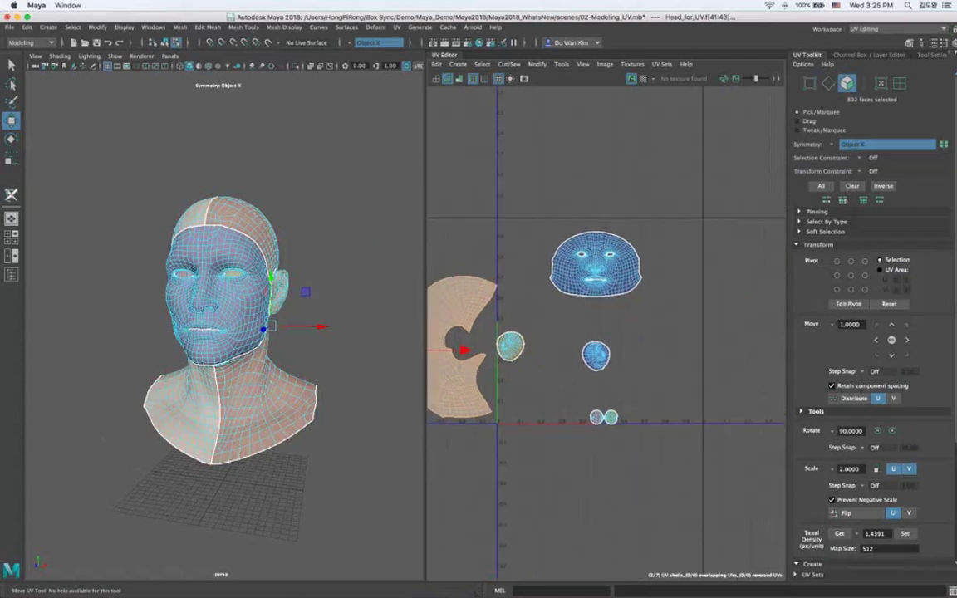
Turn symmetry off and select only the ear UV shell below the face shell.
left_click(349, 44)
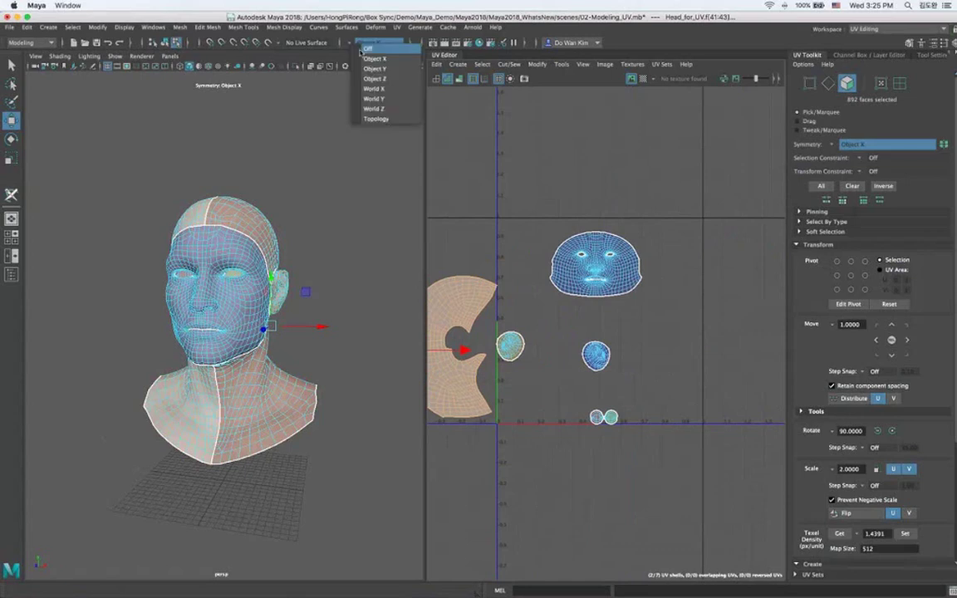
left_click(632, 322)
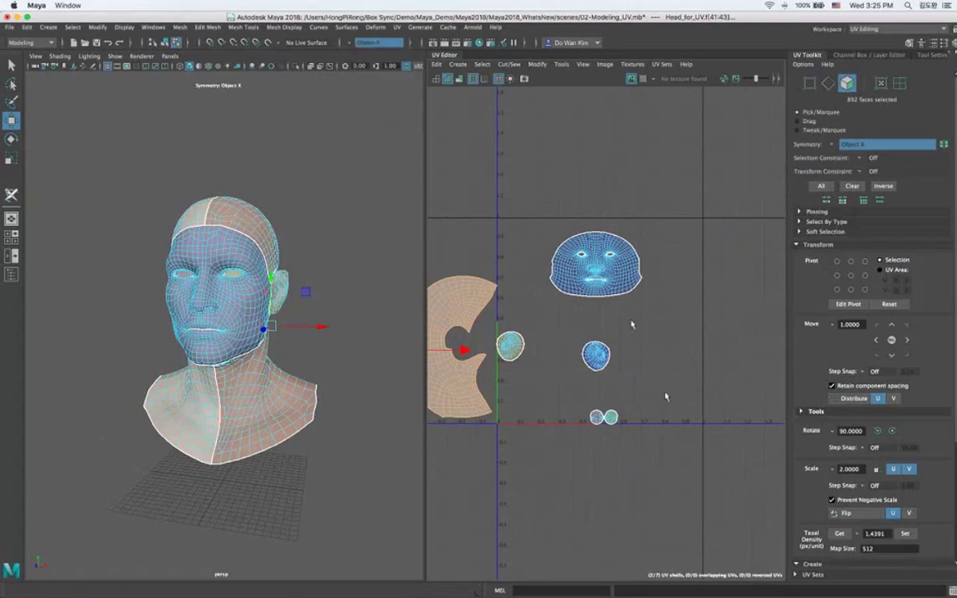
middle_click_drag(625, 359, 617, 322, "alt")
scroll(617, 322, "up", 3)
double_click(580, 312)
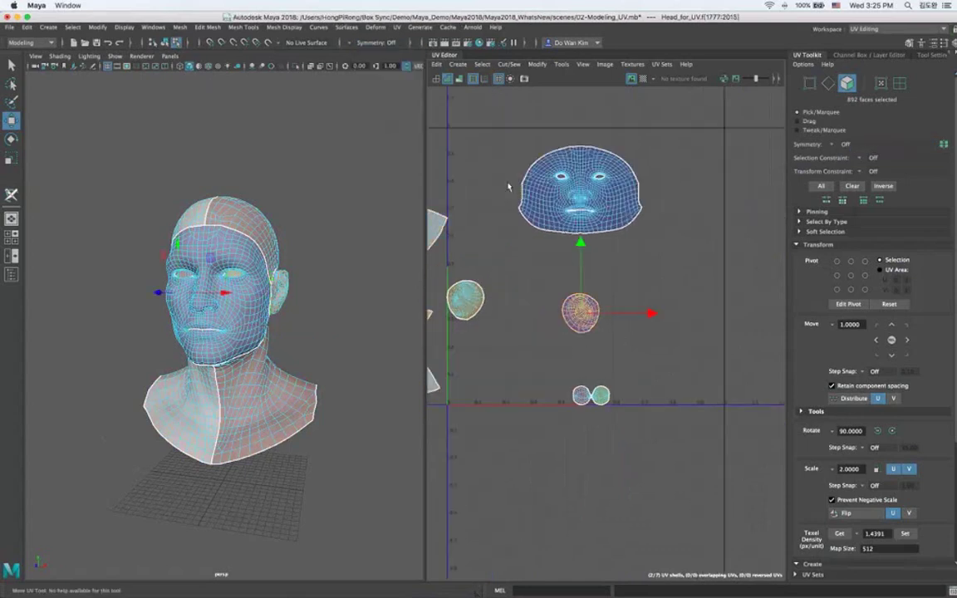
Try snapping the ear UV shell to the top-right corner, top middle and centre of the UV space, and undo the snaps.
scroll(843, 379, "down", 4)
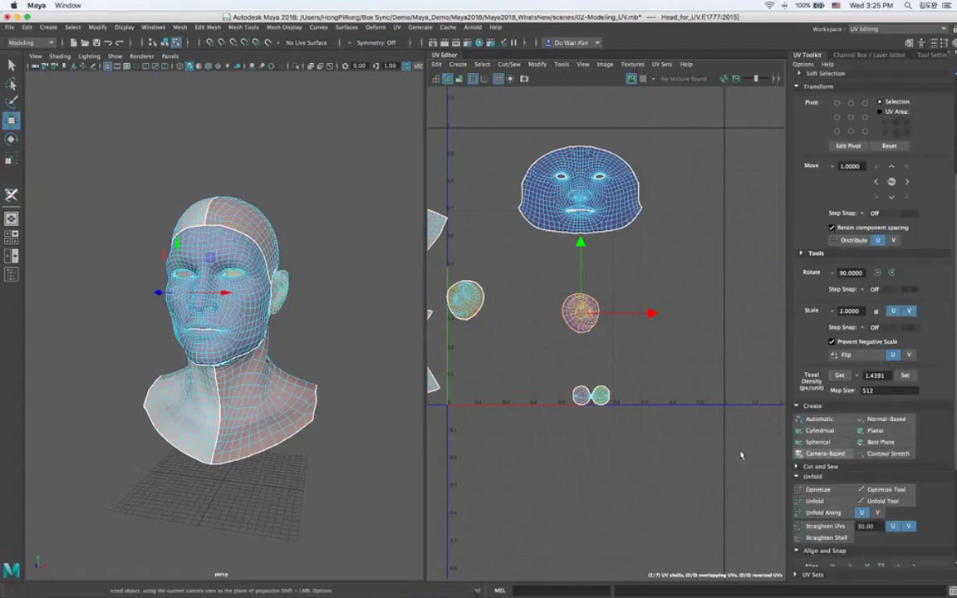
left_click(814, 550)
left_click(865, 453)
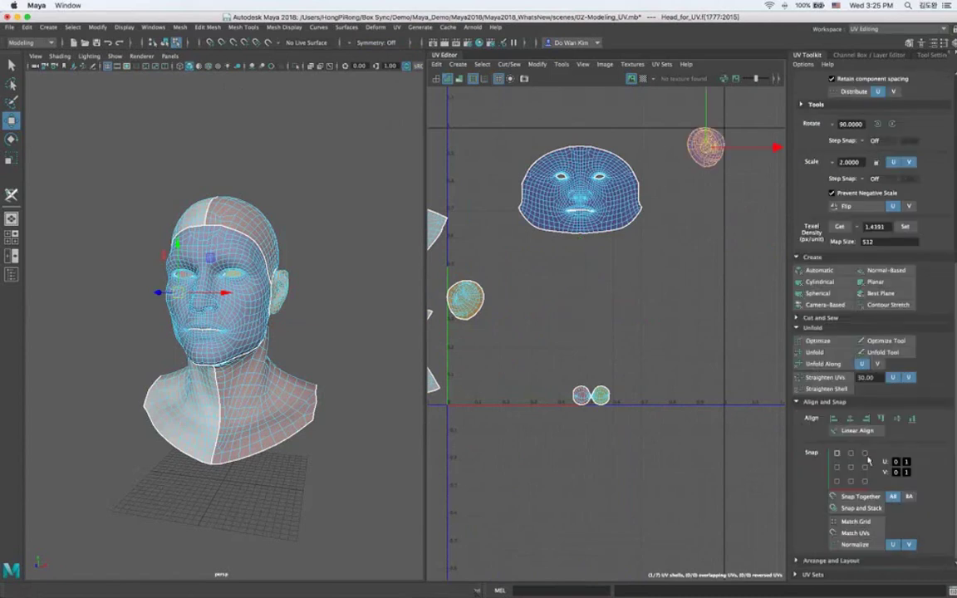
left_click(853, 470)
key("super+z")
key("super+z")
key("super+z")
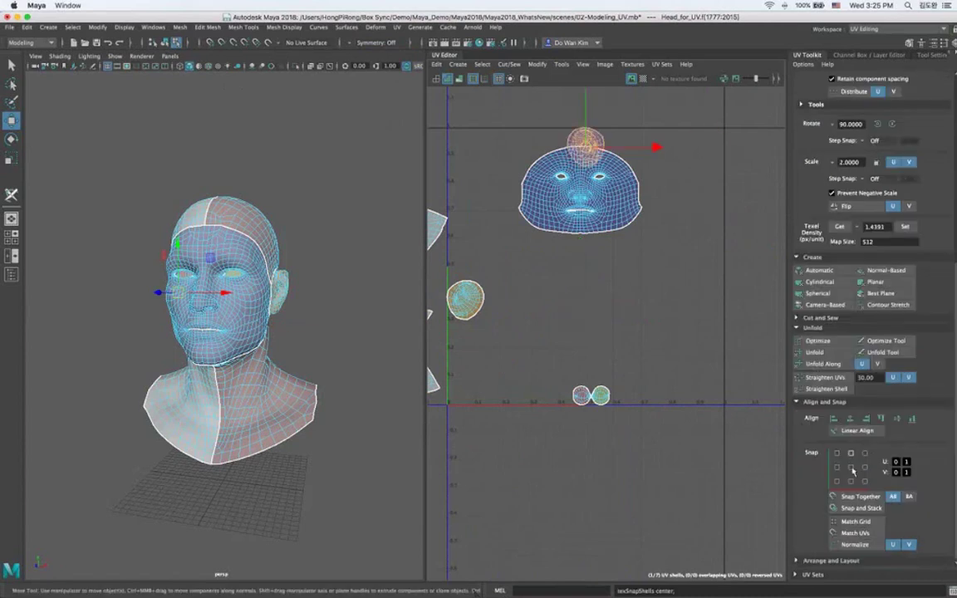
Snap the lower ear UV shell to the top-left corner of the UV space and the face shell to its centre.
left_click(470, 308)
left_click(836, 453)
left_click(592, 205)
left_click(851, 468)
Select the right-hand one of the two small eye UV shells and flip it in U.
left_click(600, 398)
left_click(599, 397)
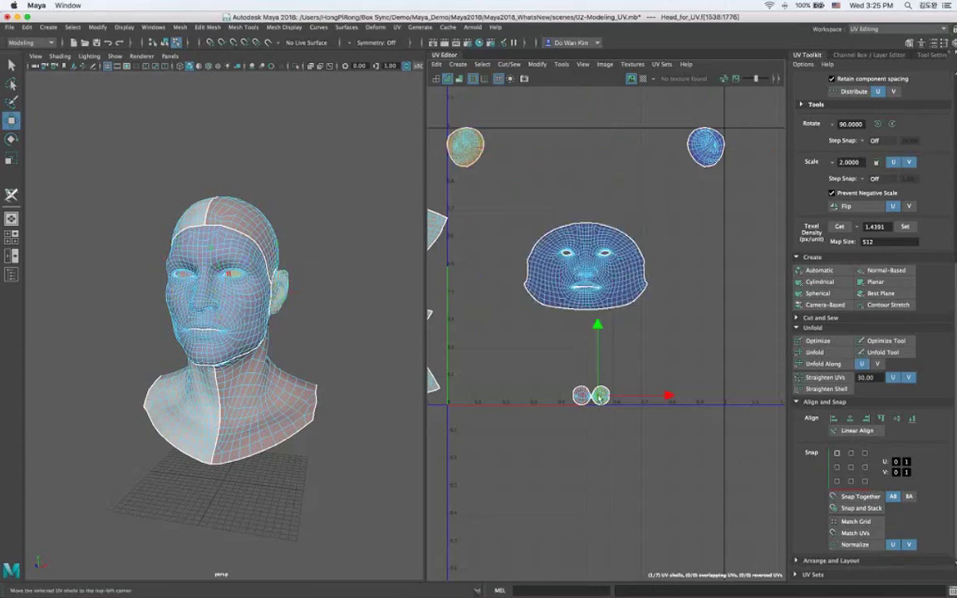
key("f")
scroll(628, 459, "down", 2)
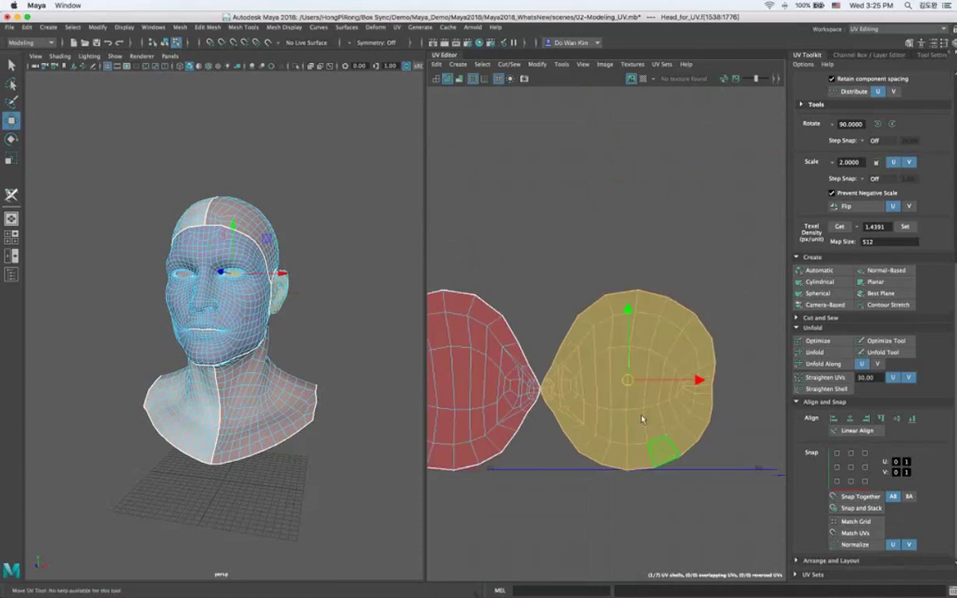
middle_click_drag(641, 419, 721, 400, "alt")
scroll(644, 432, "down", 1)
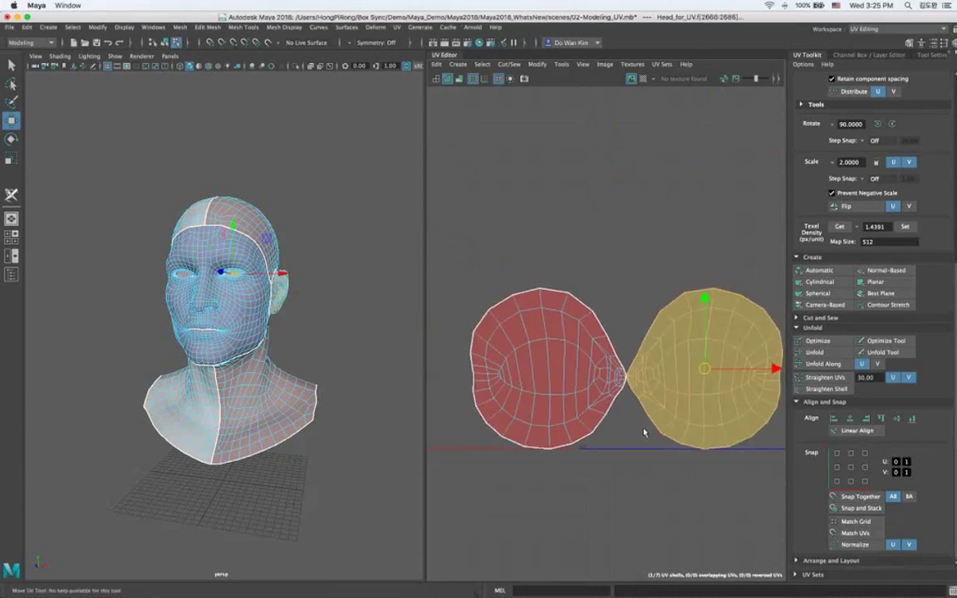
key("shift+z")
left_click(846, 206)
Pick a matching UV point on each eye shell and snap the two shells together from A to B.
right_click_drag(715, 302, 686, 286)
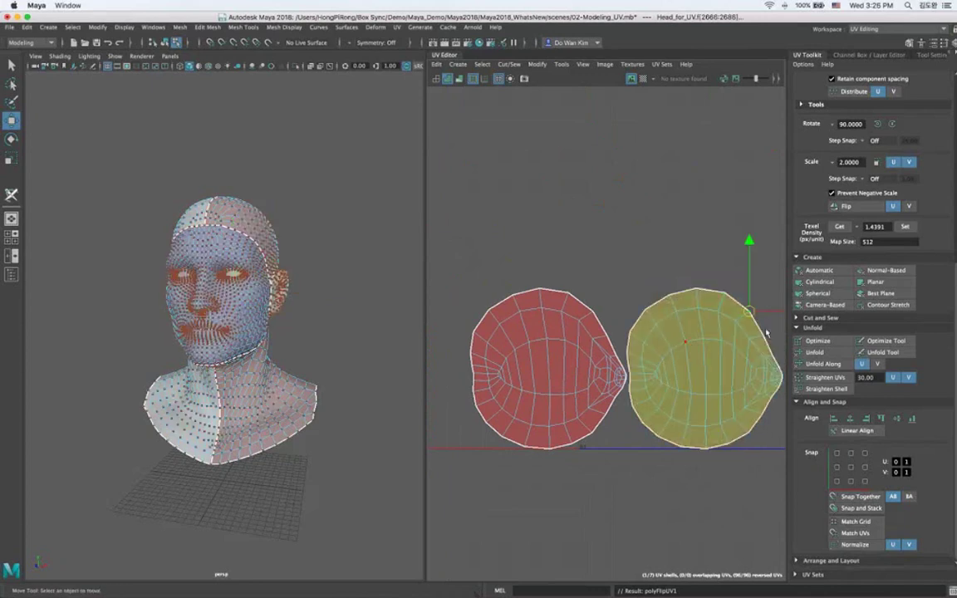
left_click(596, 319, "shift")
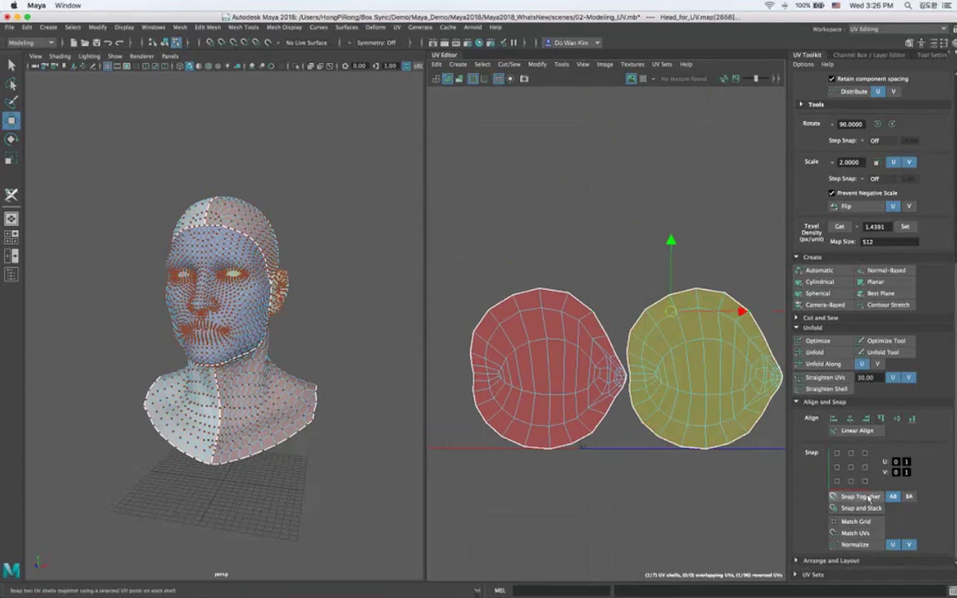
left_click(833, 496)
Select both overlapping eye UV shells and snap them to the bottom-left corner of the UV space.
right_click_drag(692, 465, 507, 407, "alt")
middle_click_drag(720, 455, 643, 442, "alt")
left_click_drag(531, 322, 701, 489)
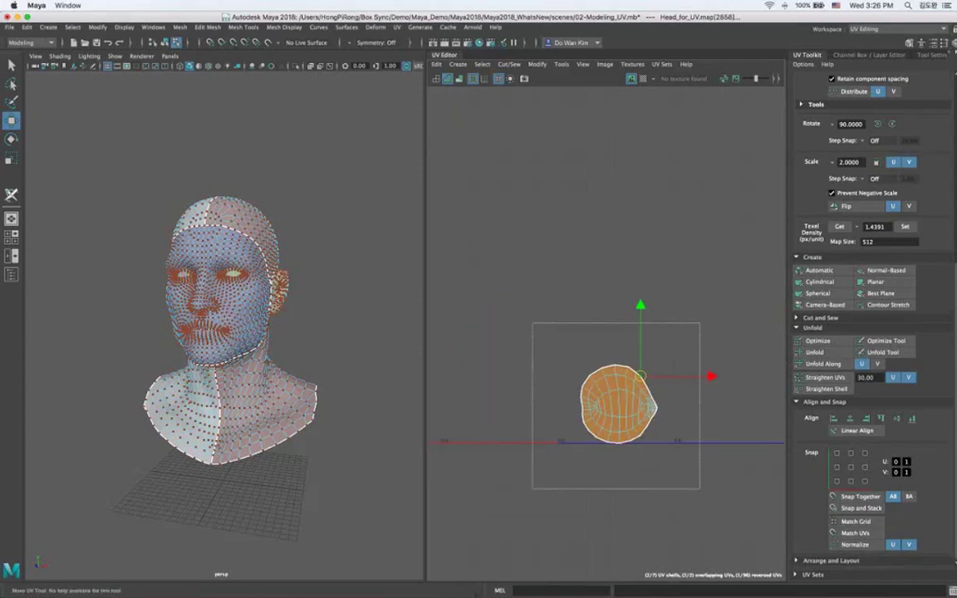
left_click(836, 481)
right_click_drag(707, 442, 509, 414, "alt")
middle_click_drag(613, 394, 704, 390, "alt")
right_click_drag(711, 387, 517, 366, "alt")
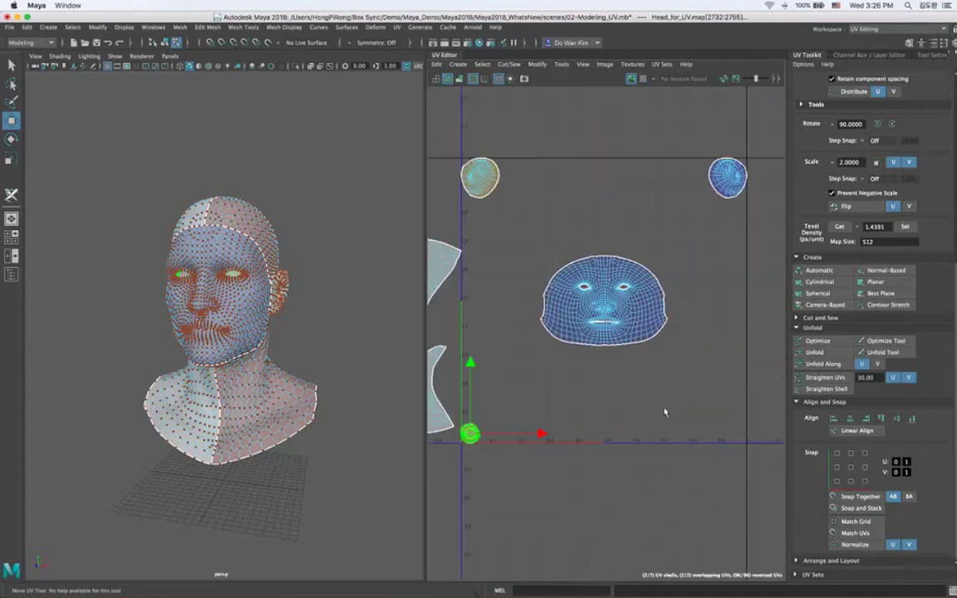
Scale the face UV shell up uniformly until it spans nearly the full width of the 0-1 UV space.
left_click(609, 308)
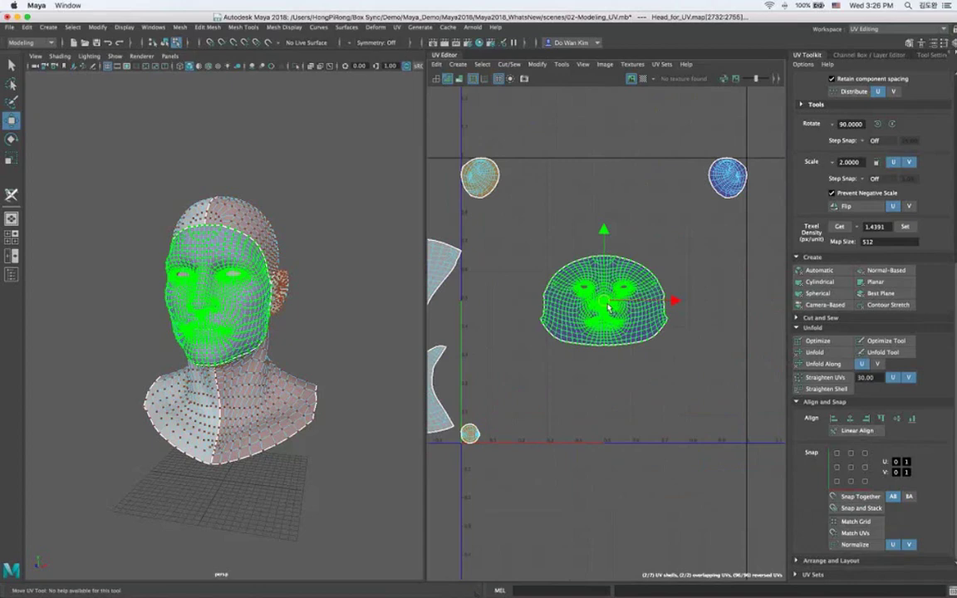
key("r")
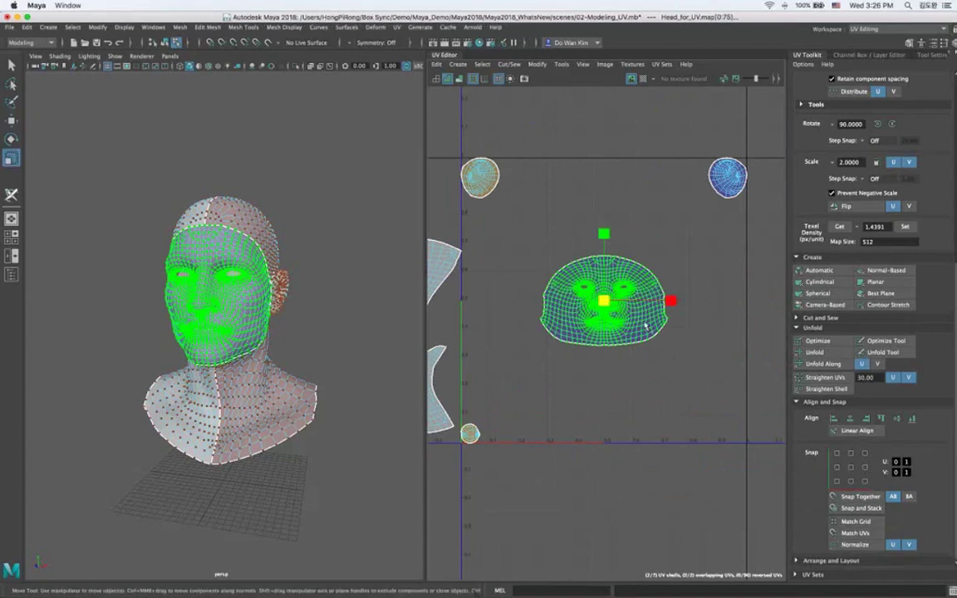
middle_click_drag(646, 326, 694, 246)
middle_click_drag(636, 186, 634, 182)
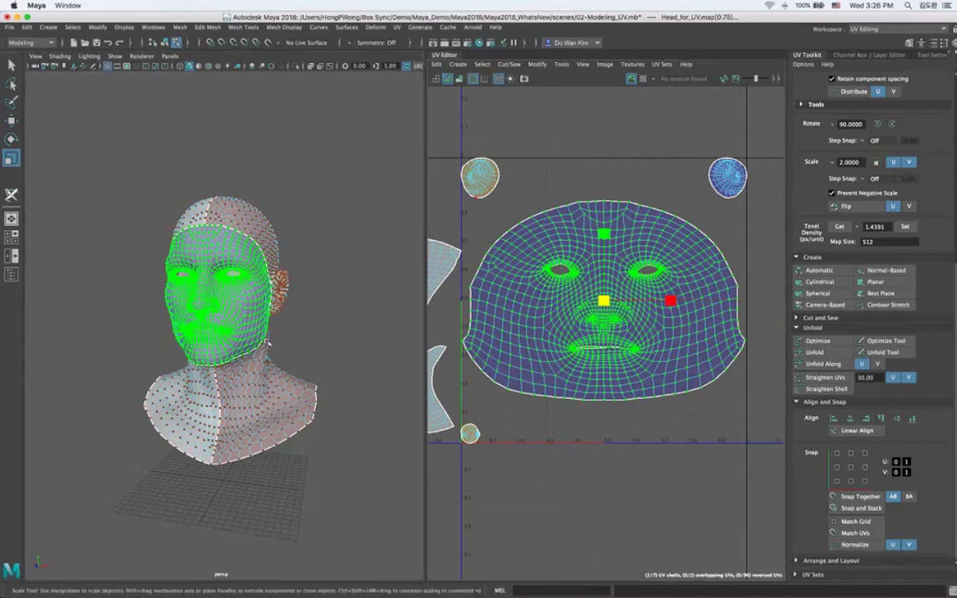
Display the checker map on the head and compare the checker size on the face and ear.
left_click_drag(315, 341, 268, 342, "alt")
key("f")
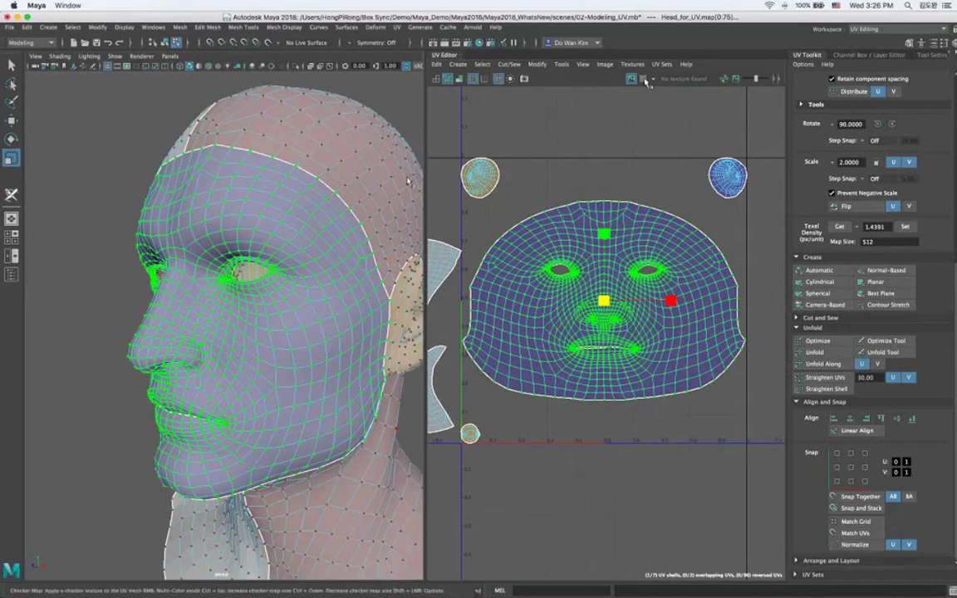
left_click(644, 80)
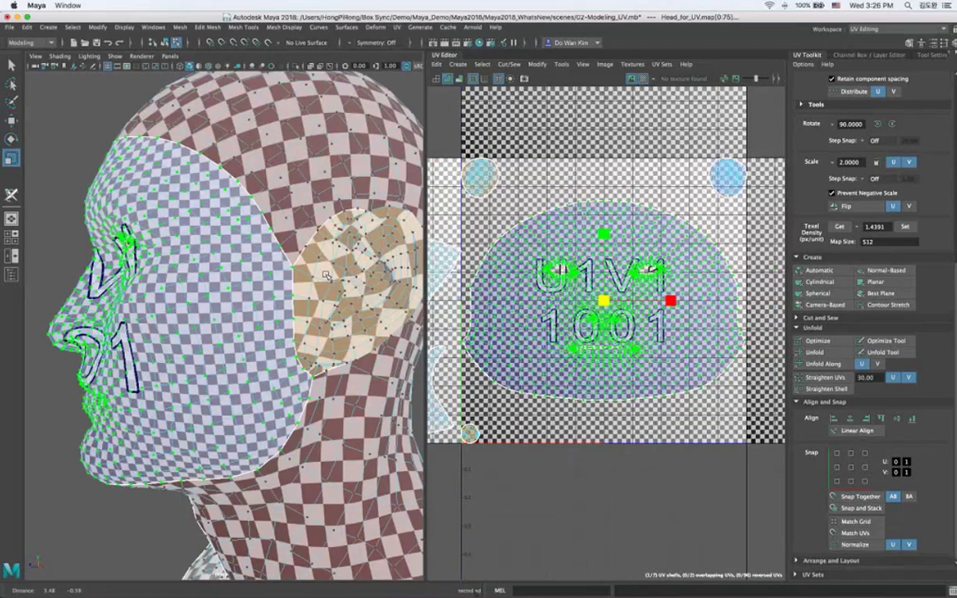
scroll(326, 276, "up", 3)
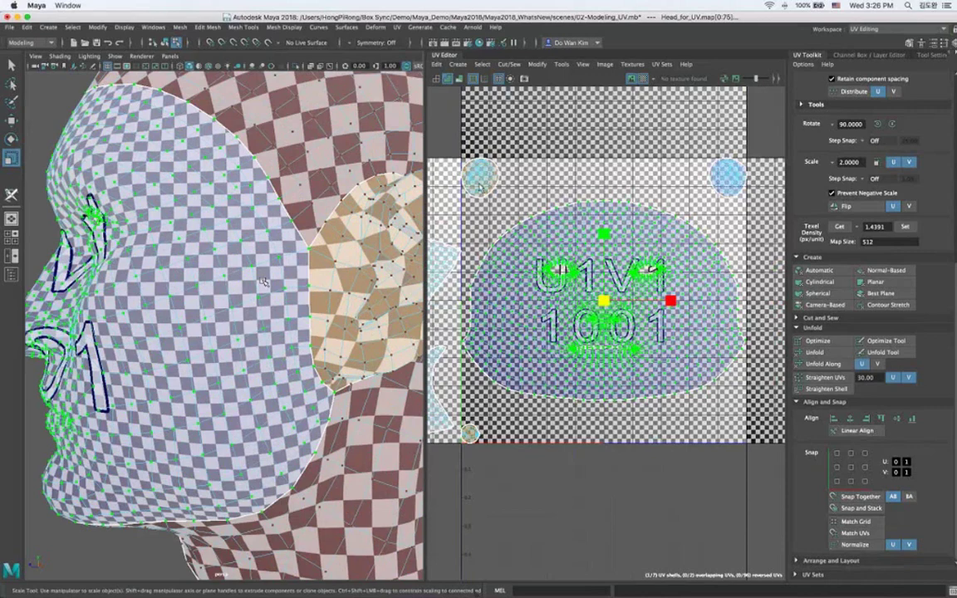
Try scaling up the top-left ear UV shell by hand, and undo the scaling.
left_click(479, 183)
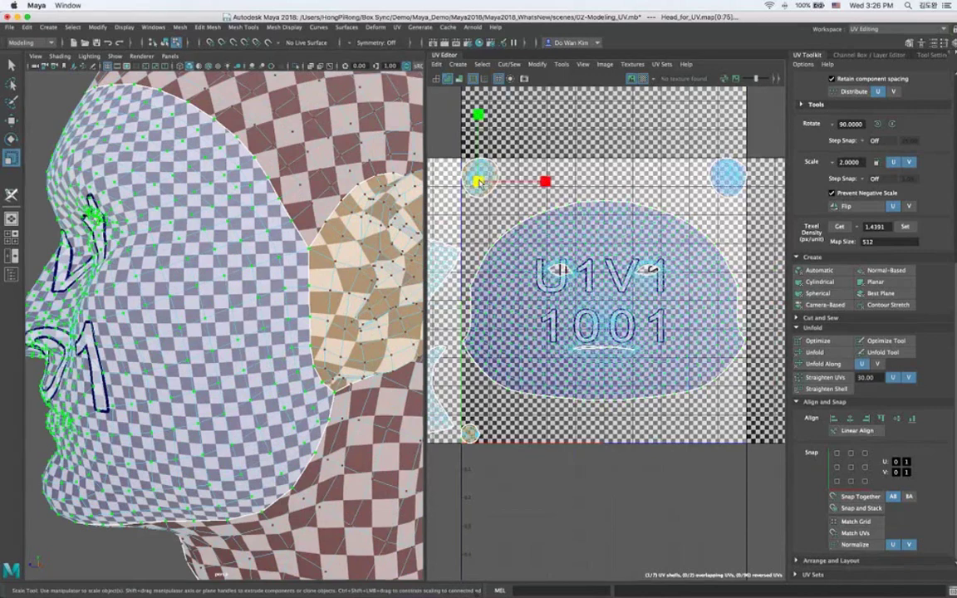
left_click_drag(479, 183, 534, 151)
key("super+z")
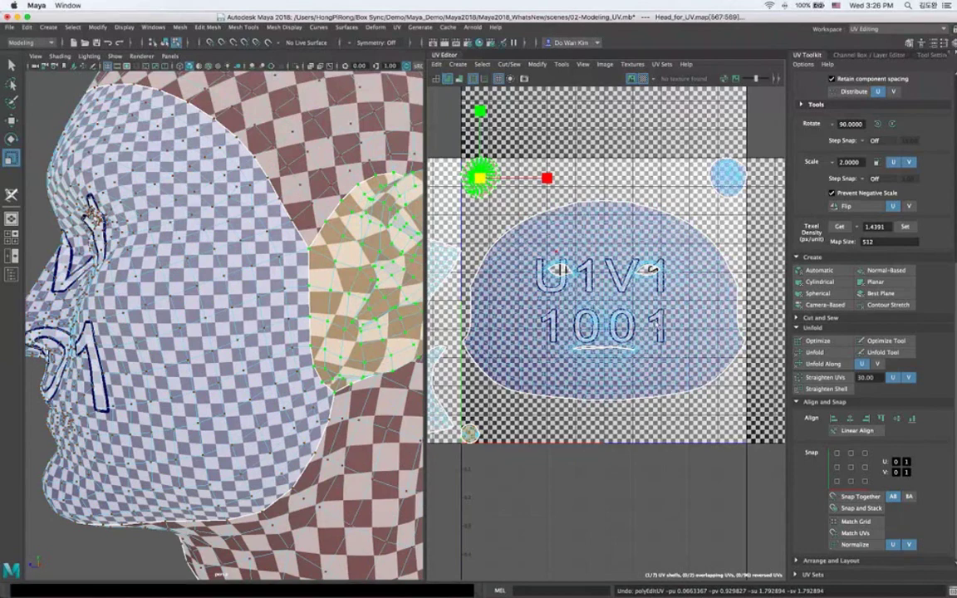
Turn off the checker map, select the face UV shell and get its texel density.
key("7")
left_click(605, 313)
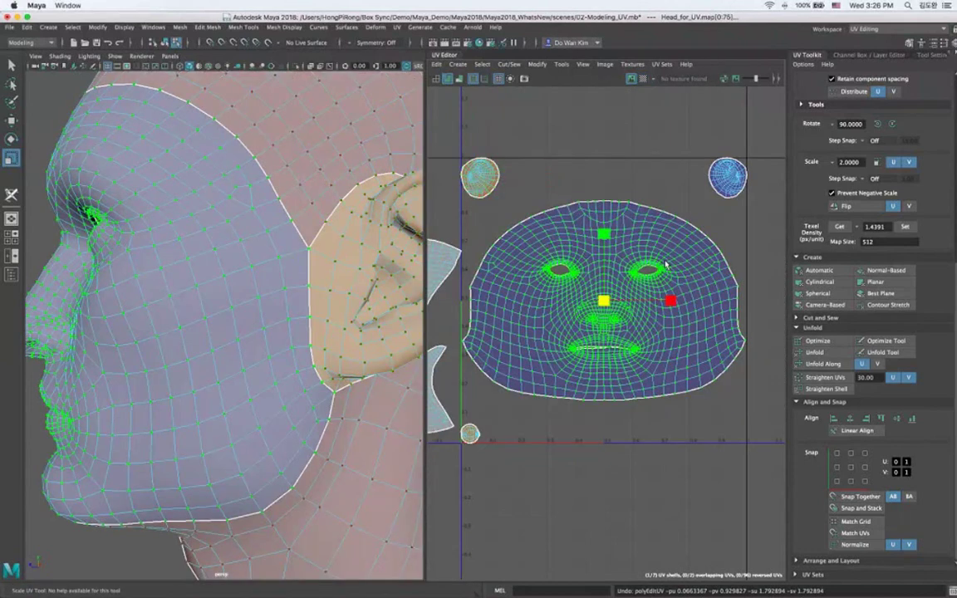
scroll(950, 327, "up", 5)
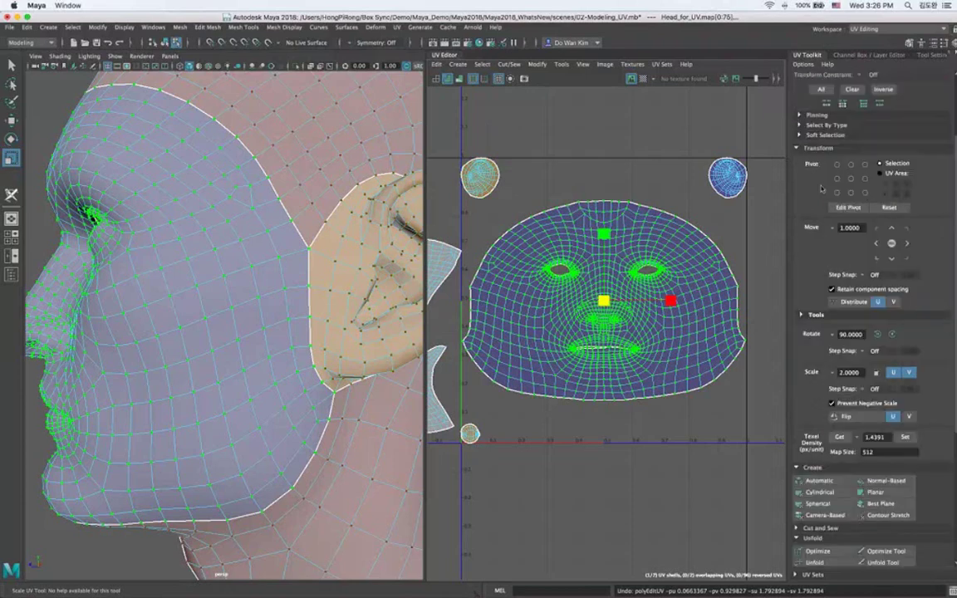
scroll(821, 245, "up", 3)
left_click(821, 245)
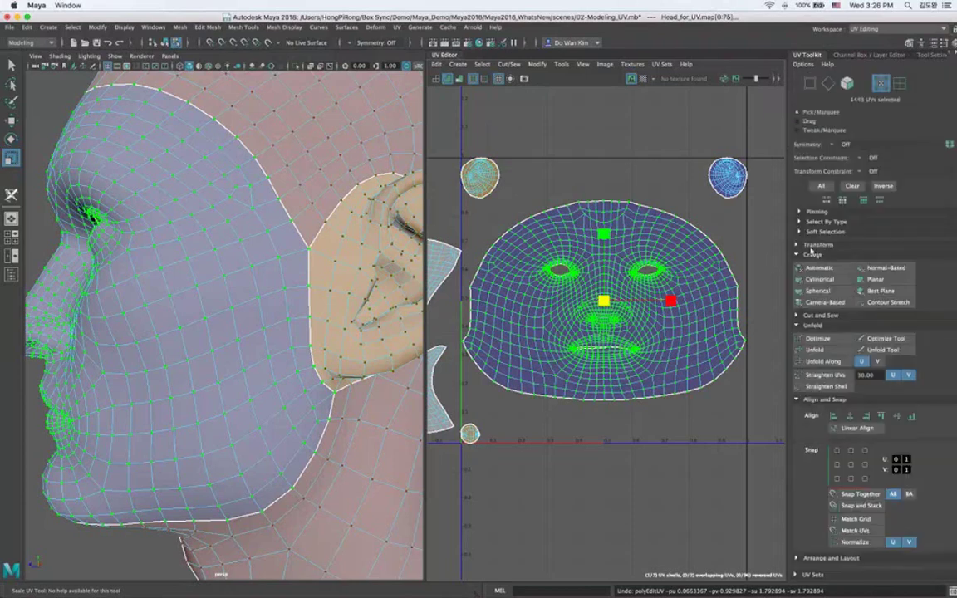
left_click(815, 246)
scroll(864, 341, "down", 5)
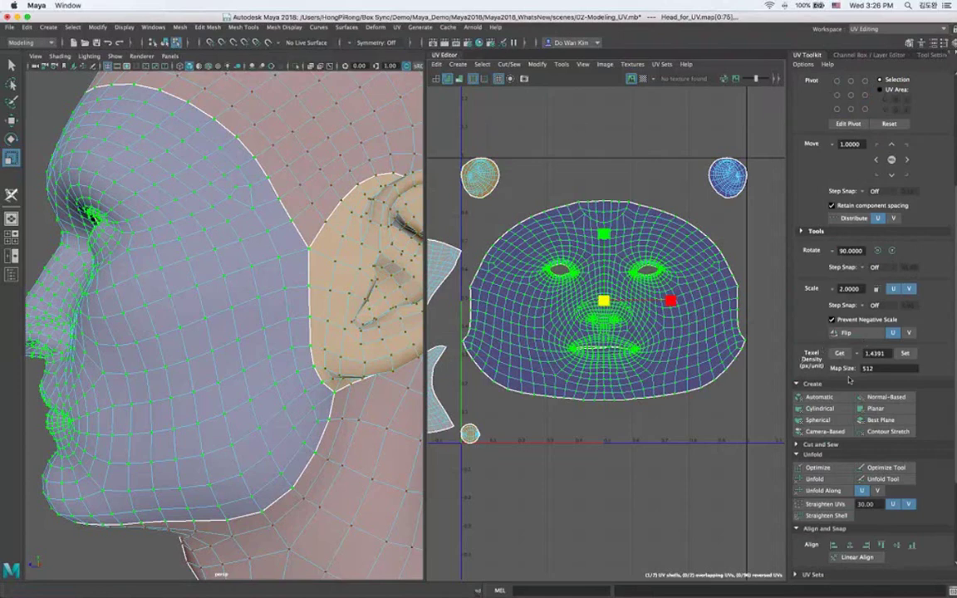
left_click(839, 354)
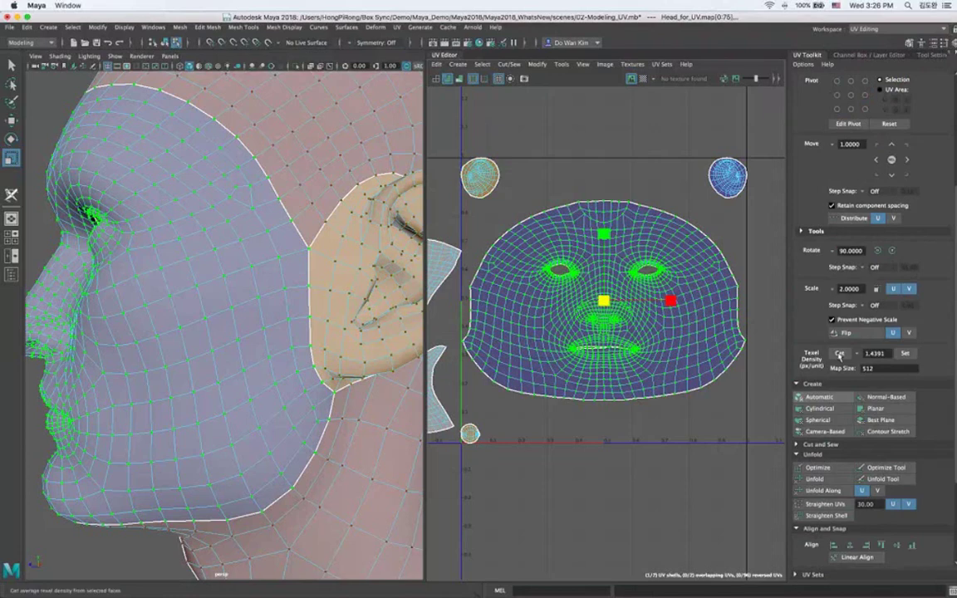
Set the texel density of both ear UV shells to 18.5932 at map size 512 and check them with the checker map.
left_click(480, 177)
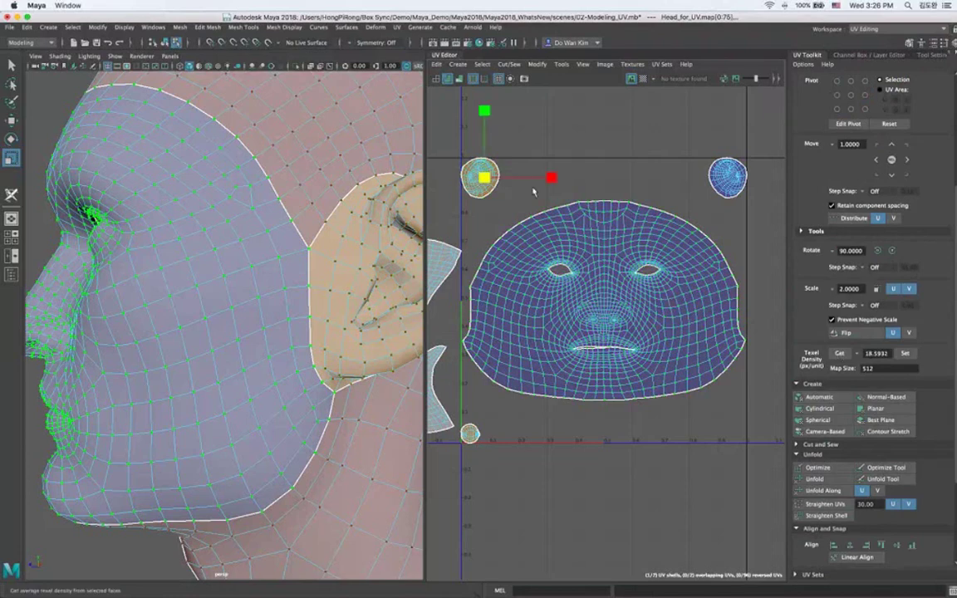
key("ctrl+F12")
left_click(726, 178, "shift")
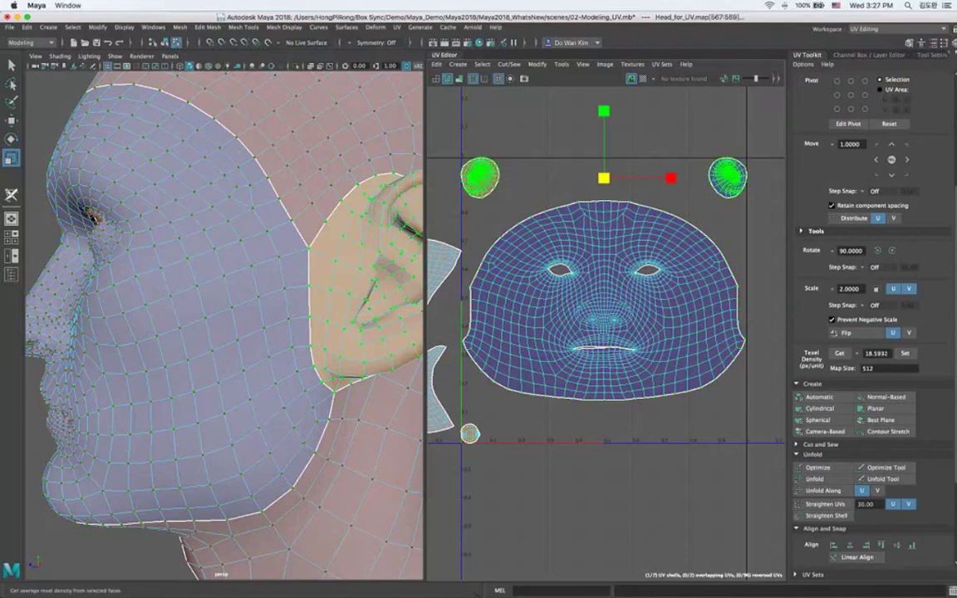
left_click(904, 353)
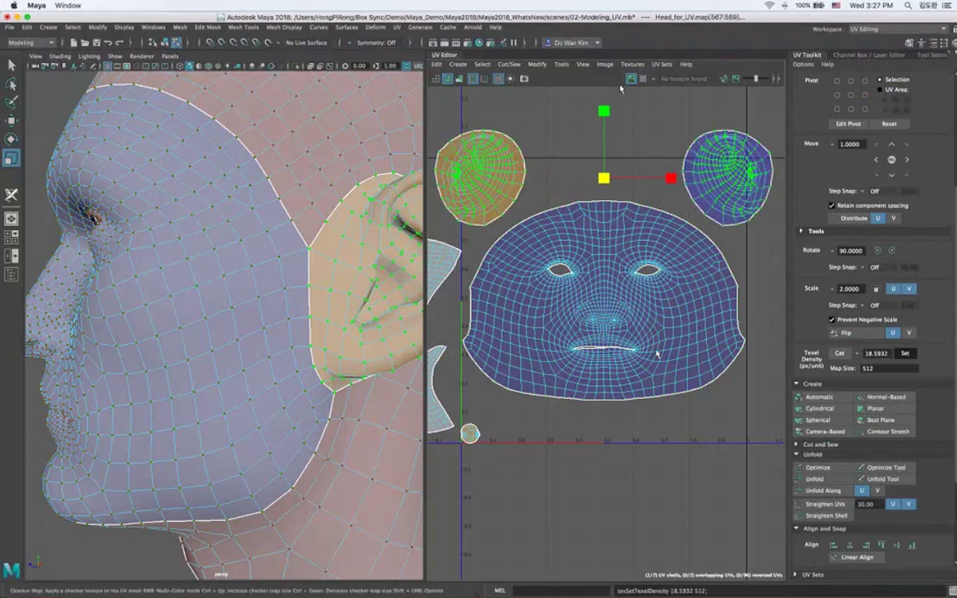
left_click(642, 79)
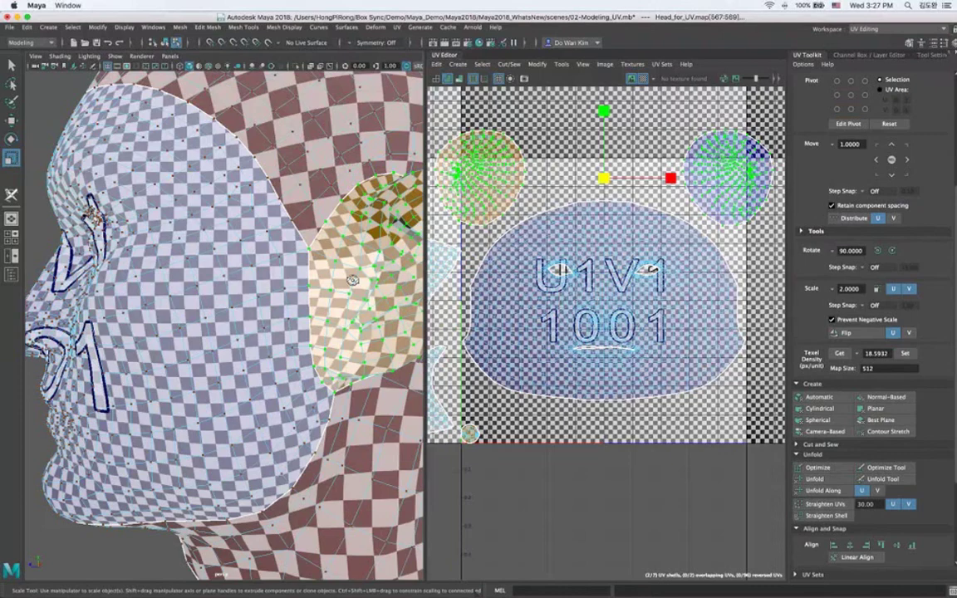
left_click_drag(352, 280, 285, 196, "alt")
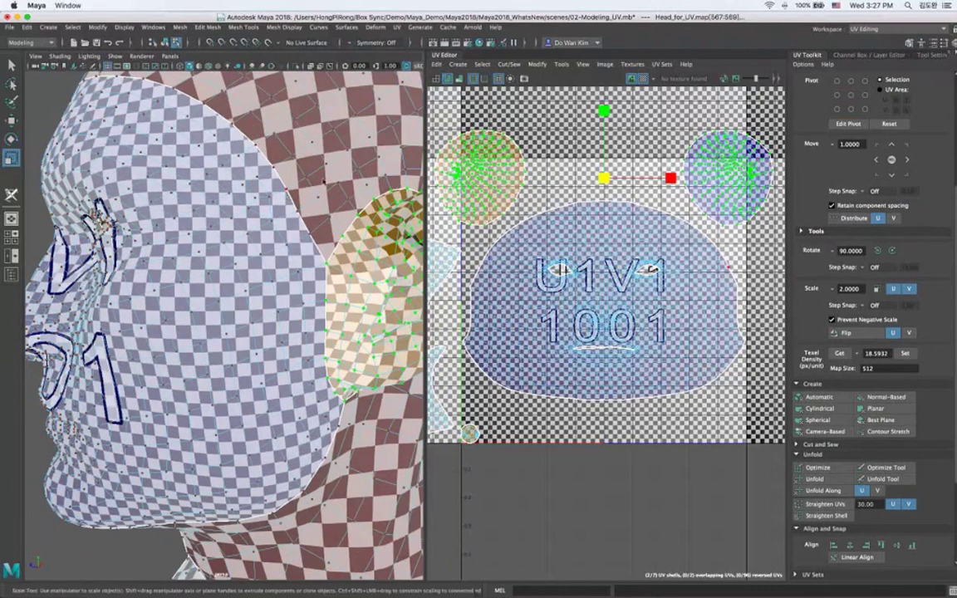
Return to object mode, swap the visible layer from UVHead to UVTree, and select the tree model.
right_click_drag(283, 195, 323, 180)
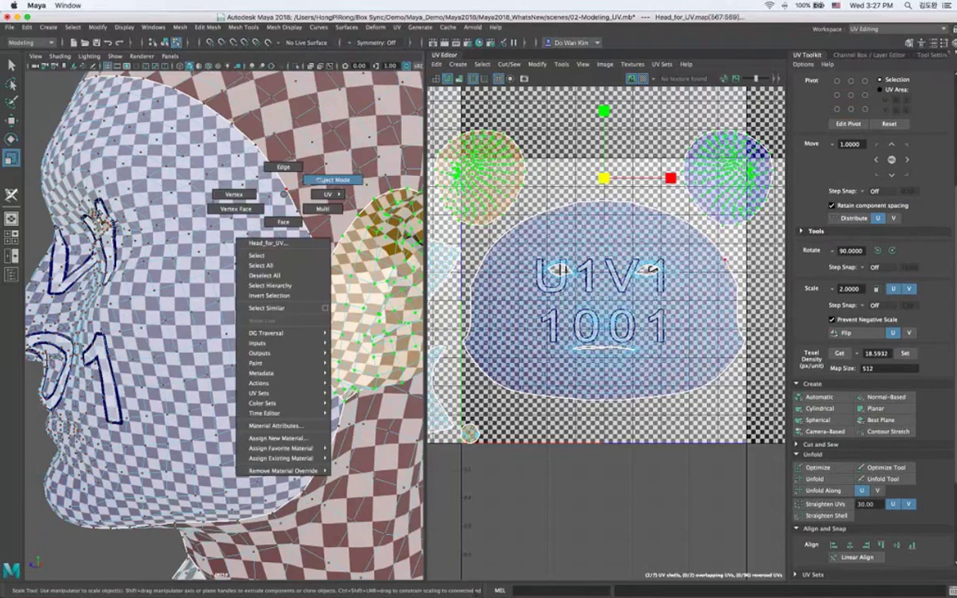
right_click_drag(864, 58, 427, 377)
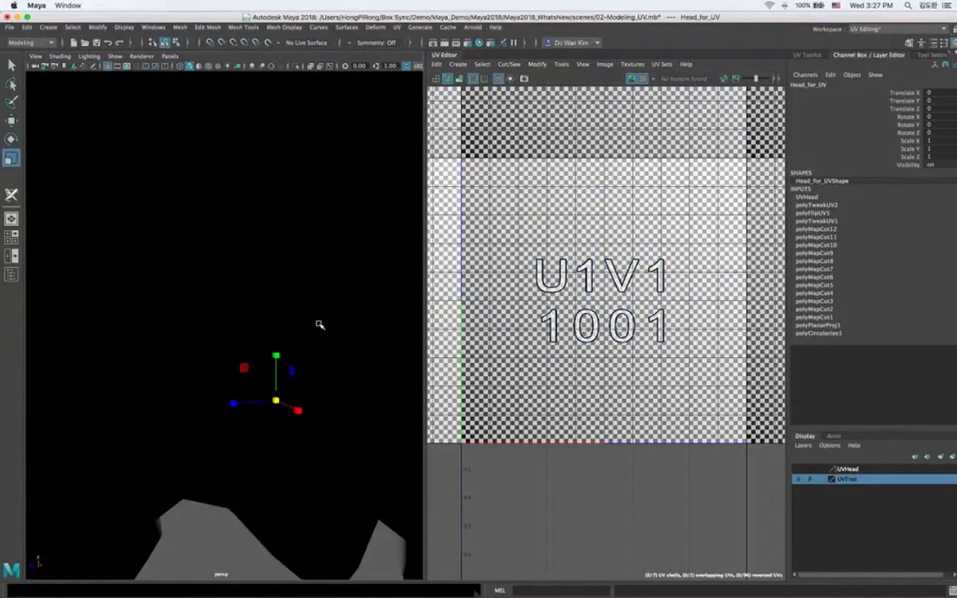
left_click(319, 324)
key("f")
mouse_move(325, 317)
left_mouse_down("alt")
mouse_move(328, 339)
mouse_move(295, 345)
mouse_move(321, 337)
left_mouse_up("alt")
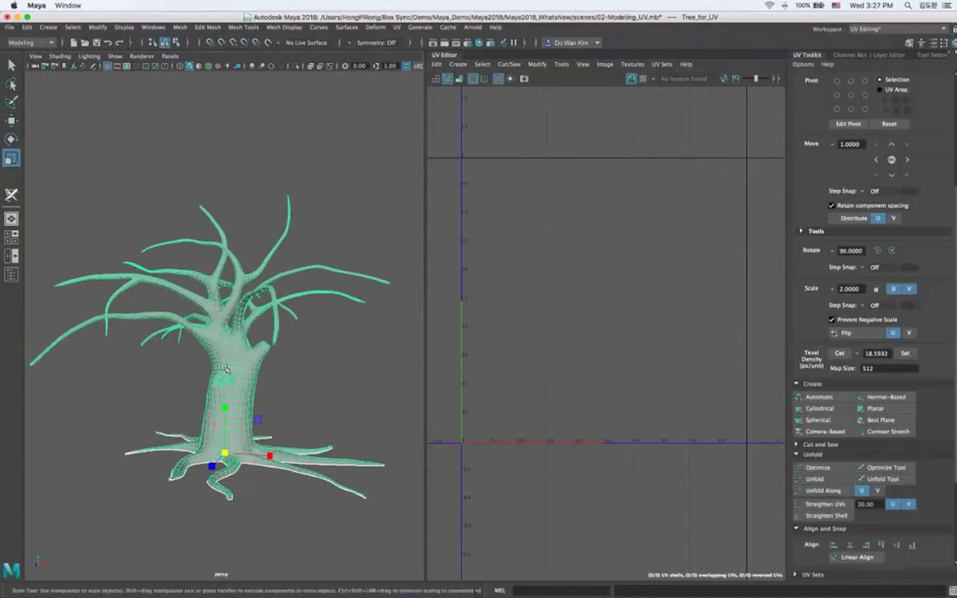
scroll(211, 377, "down", 5)
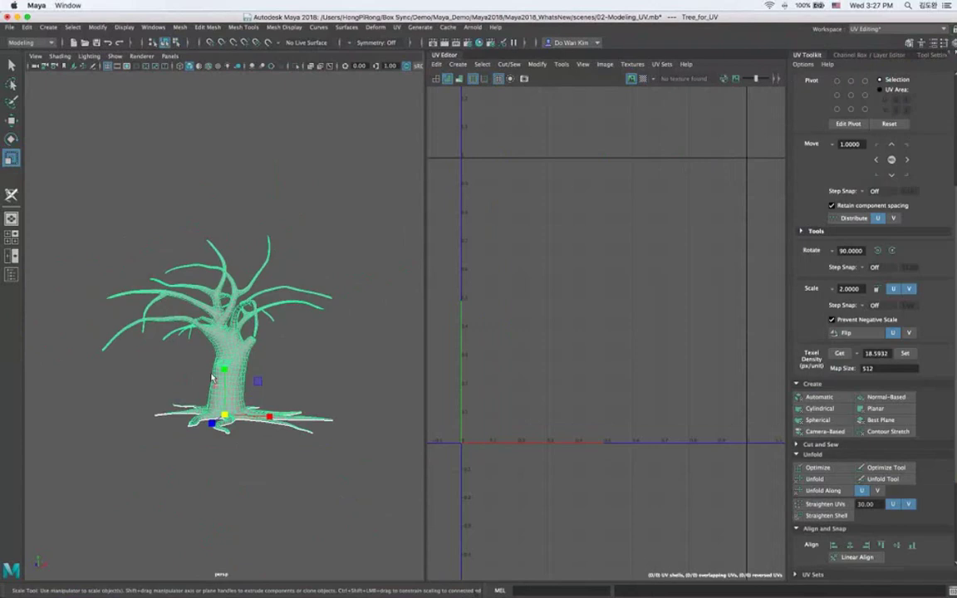
scroll(289, 379, "up", 2)
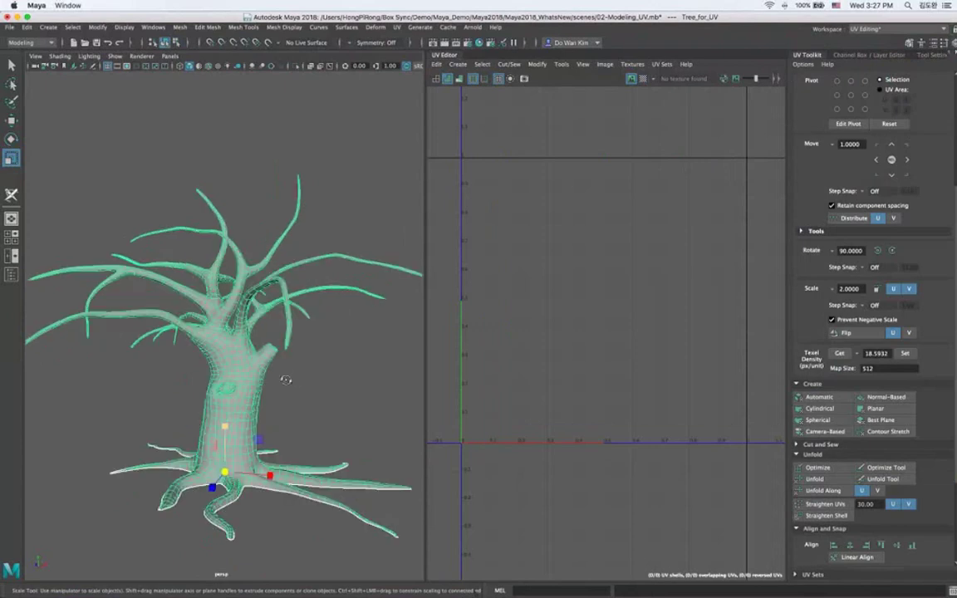
scroll(287, 381, "up", 2)
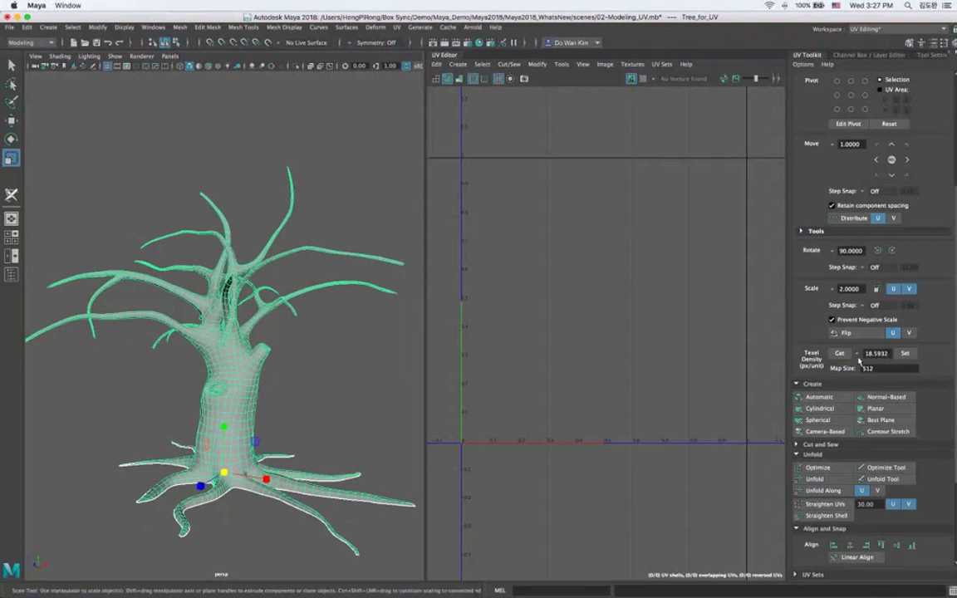
Open the Auto-Seams options and try to cut seams on the tree with the Automatic method and a shell splitting tolerance of 0.
scroll(832, 322, "down", 5)
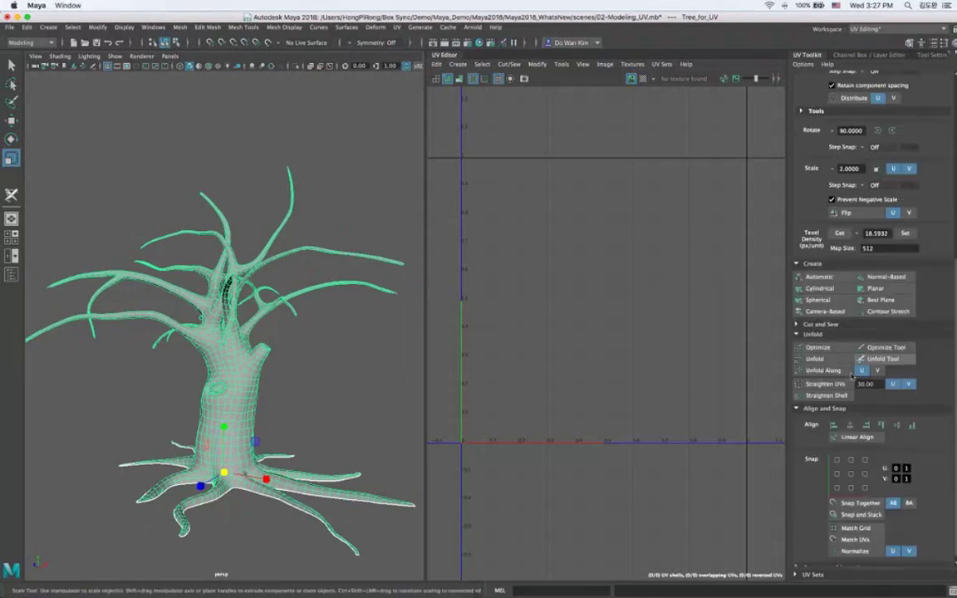
left_click(830, 320)
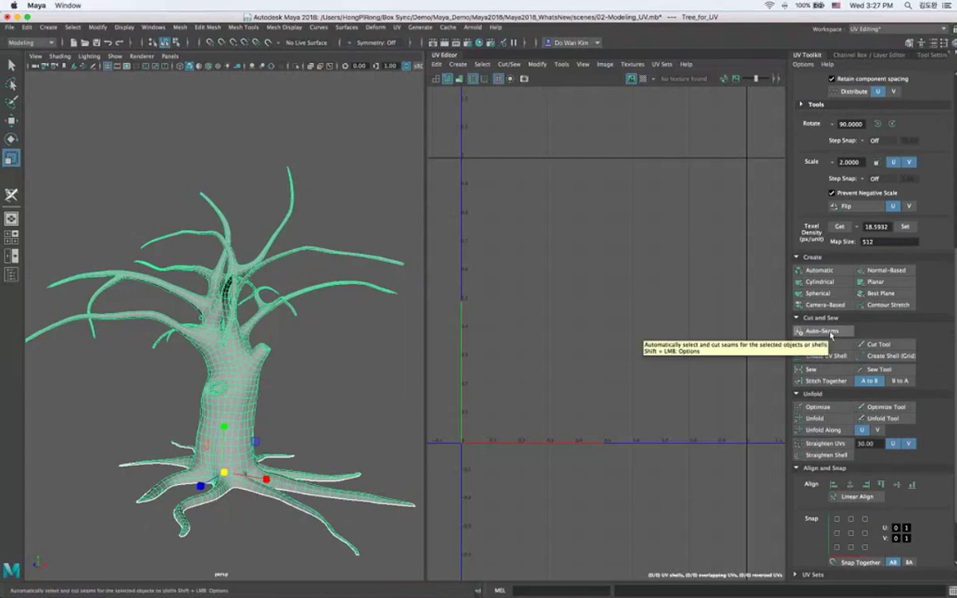
left_click(830, 332, "shift")
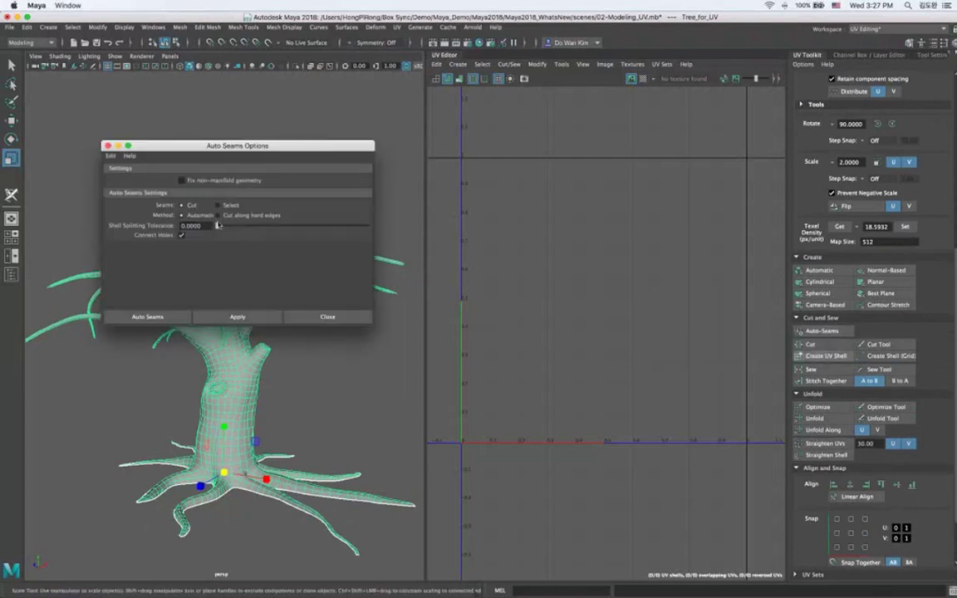
left_click_drag(256, 144, 373, 57)
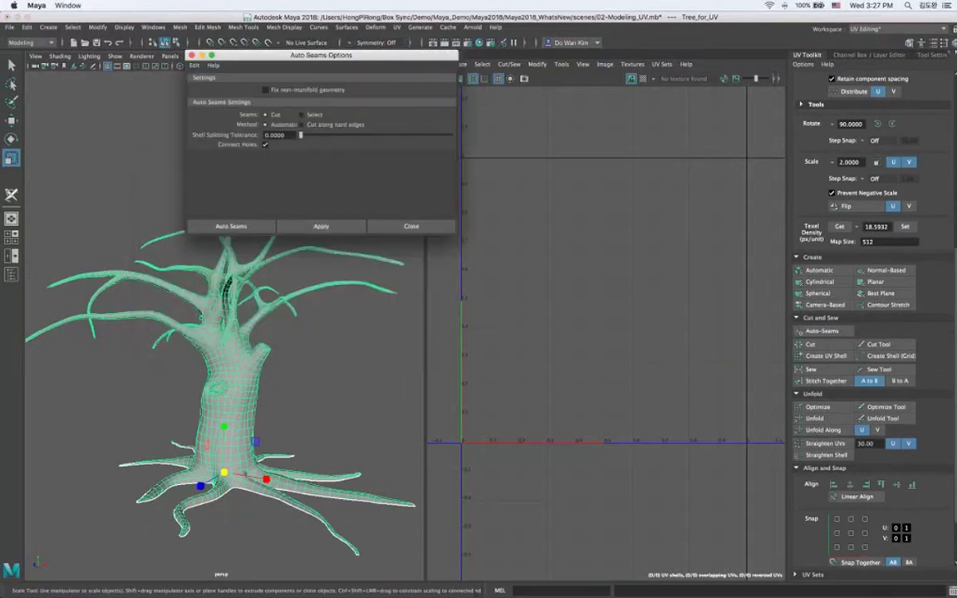
left_click(295, 272)
left_click(295, 273)
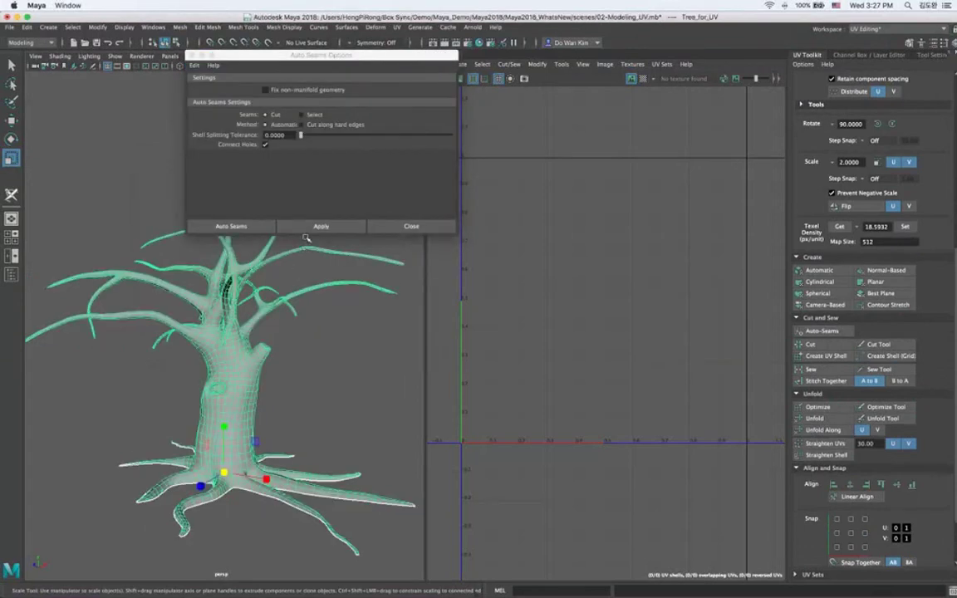
left_click(307, 230)
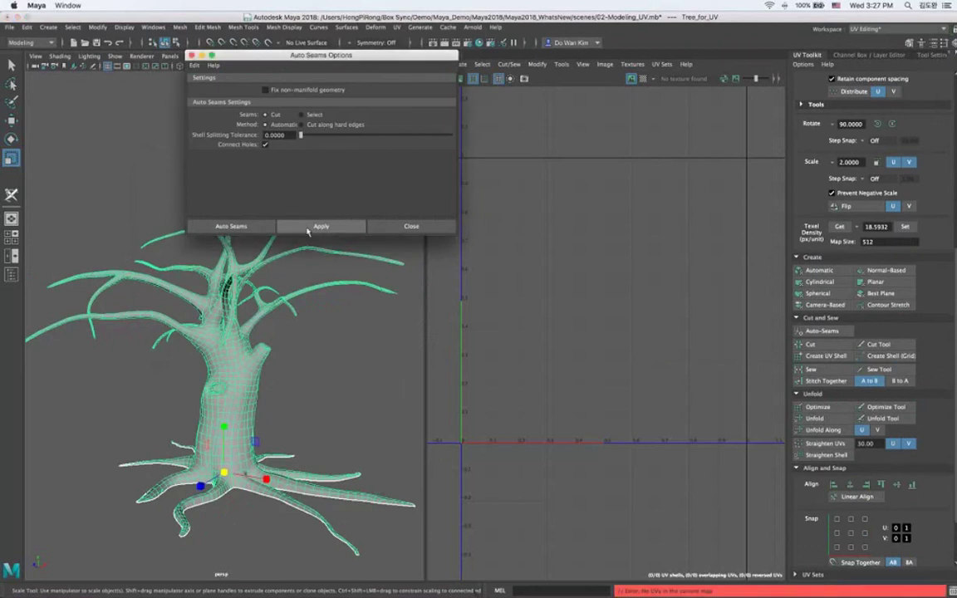
Give the tree initial UVs with a planar projection and select it again in object mode.
left_click(810, 334)
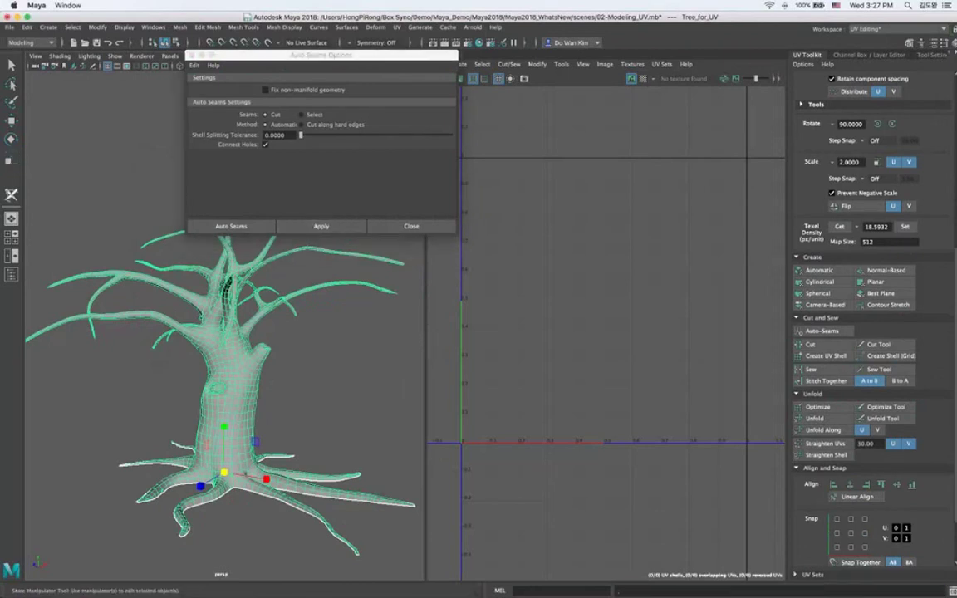
right_click_drag(267, 355, 817, 336)
right_click_drag(214, 314, 251, 300)
left_click(236, 374)
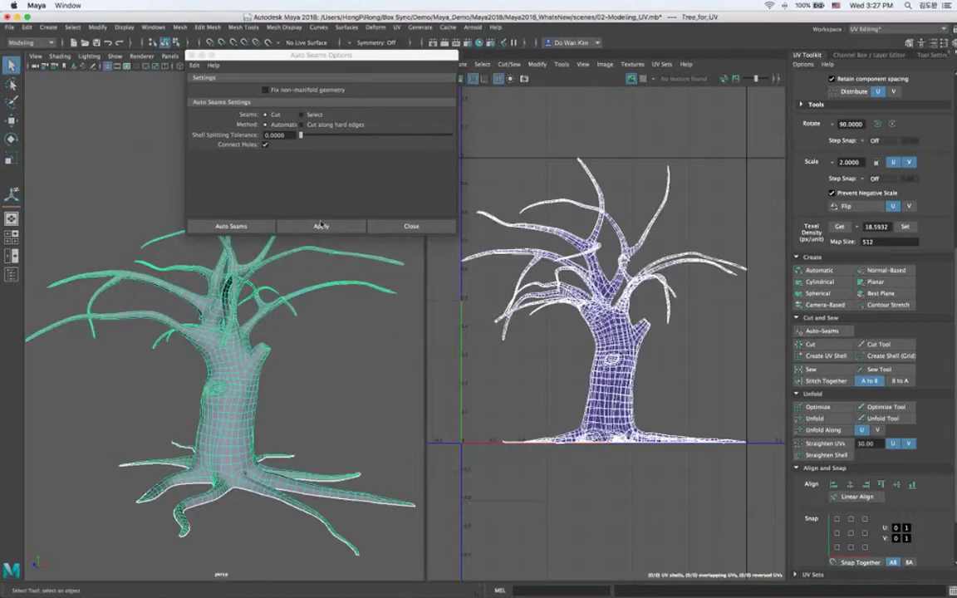
Cut automatic seams on the tree with a shell splitting tolerance of 0 and unfold its UVs.
left_click(320, 226)
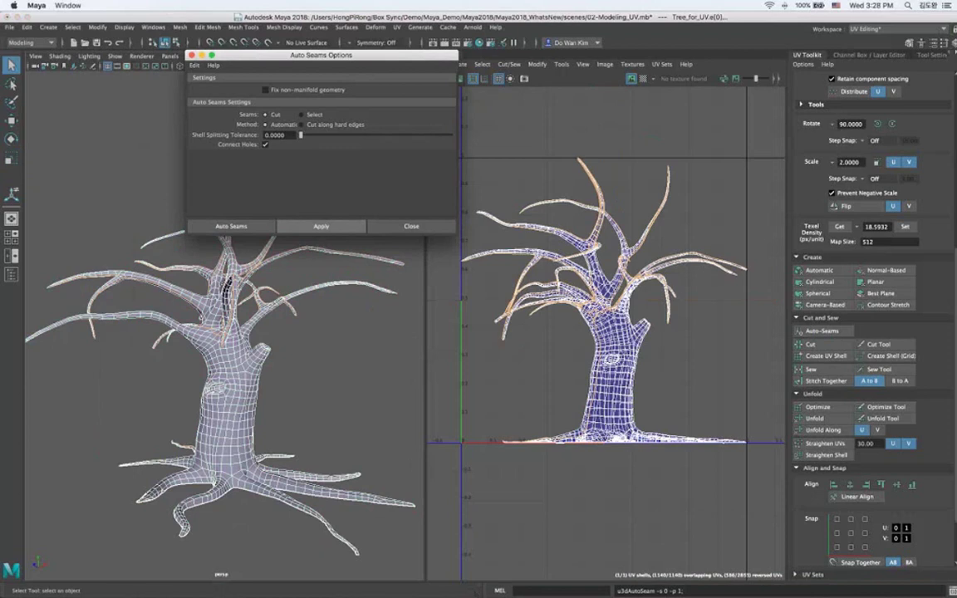
left_click(814, 418)
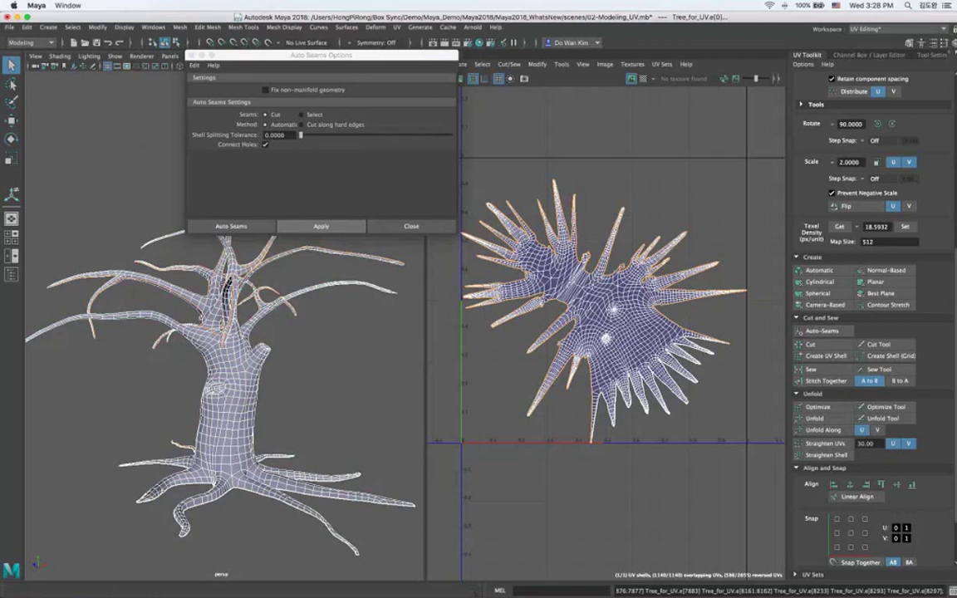
Set the shell splitting tolerance to 0.4 and cut the tree's automatic seams again.
left_click(290, 136)
left_click_drag(244, 128, 242, 129)
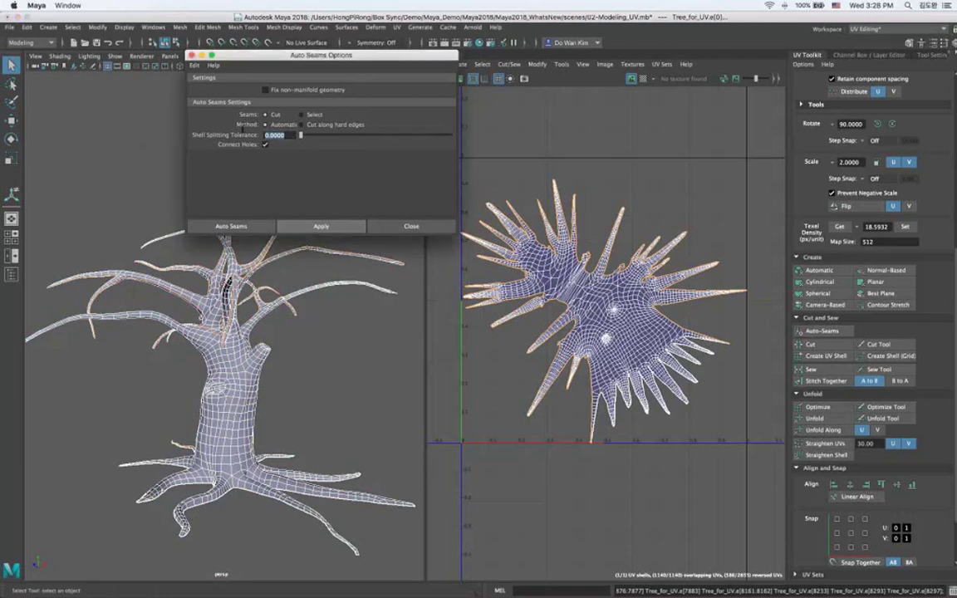
type(".4")
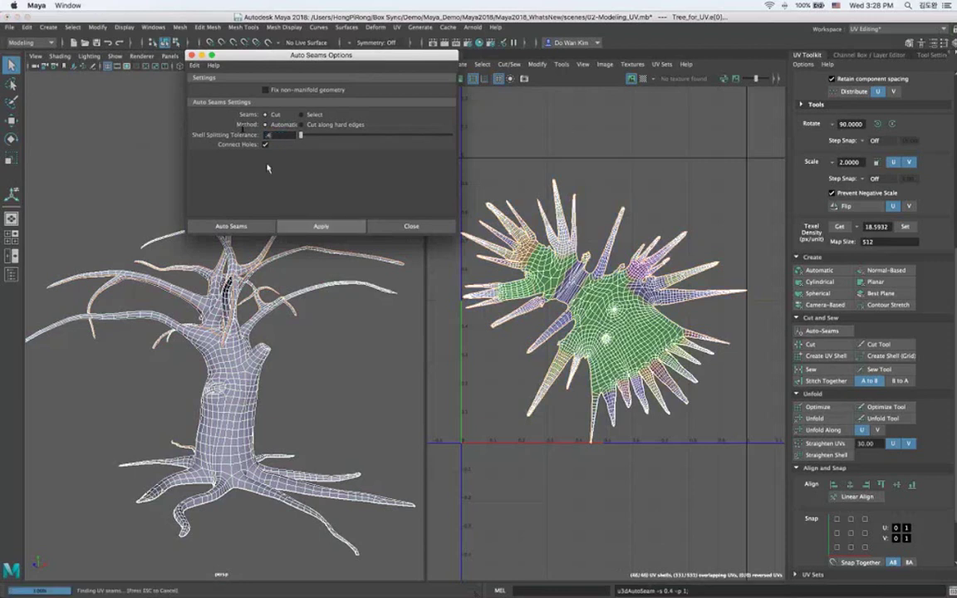
scroll(593, 295, "up", 5)
scroll(593, 294, "up", 3)
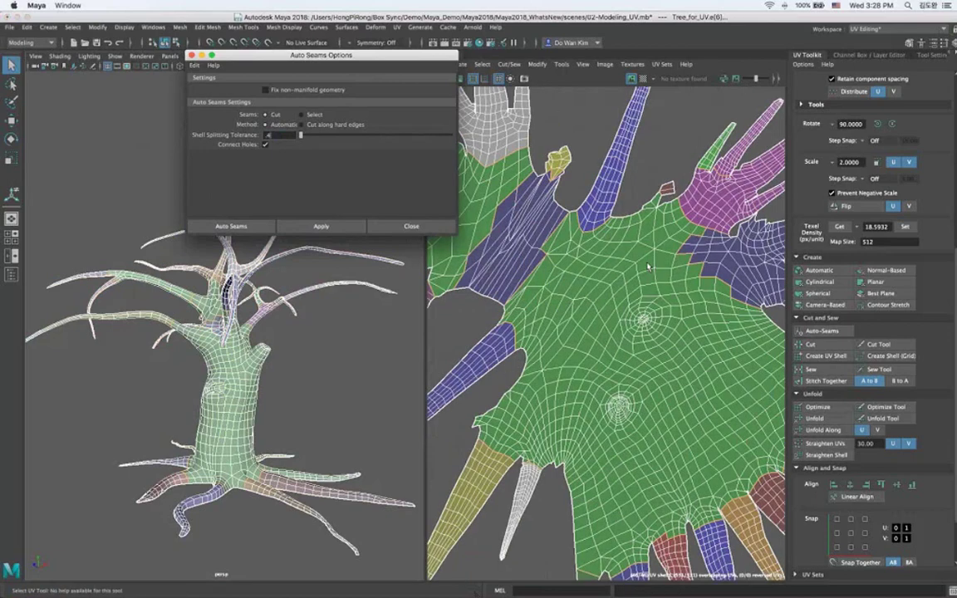
key("f")
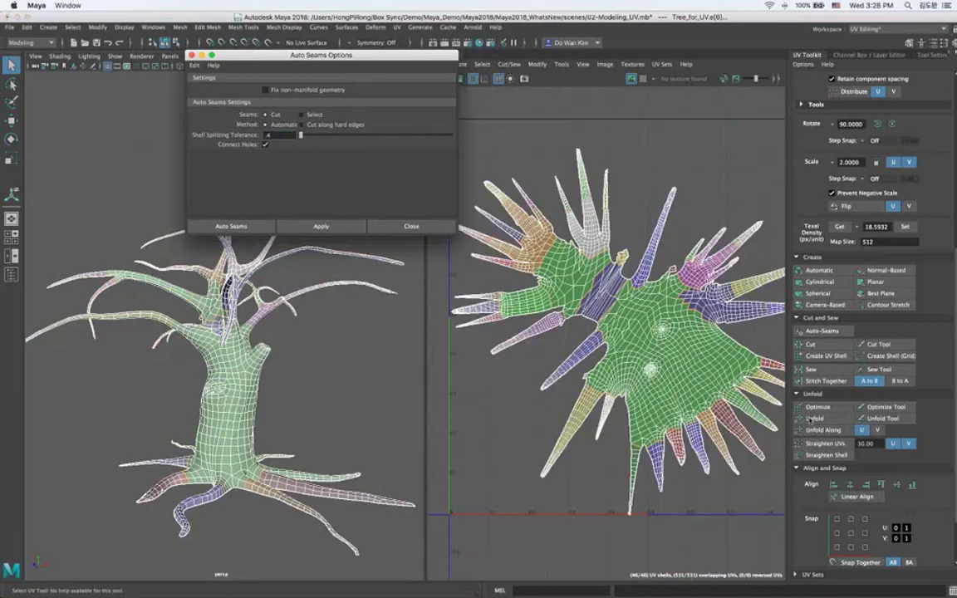
Unfold the tree's newly split UV shells.
left_click(811, 419)
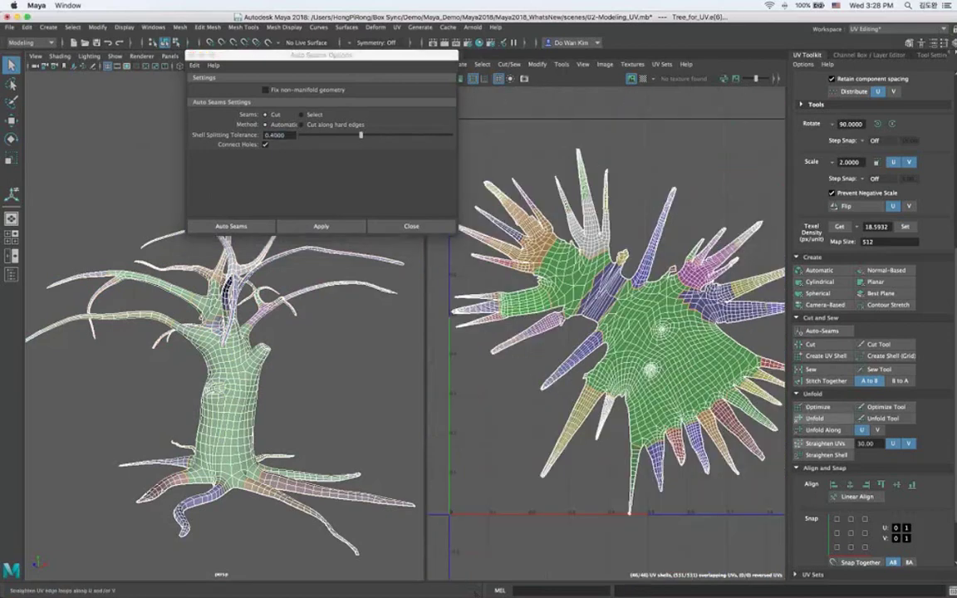
scroll(646, 398, "down", 3)
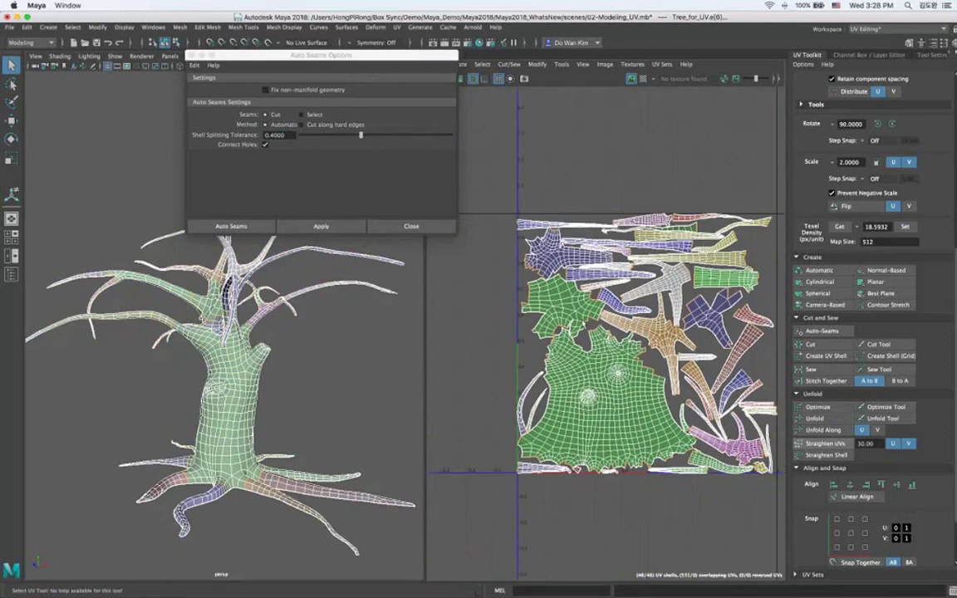
middle_click_drag(672, 400, 643, 345, "alt")
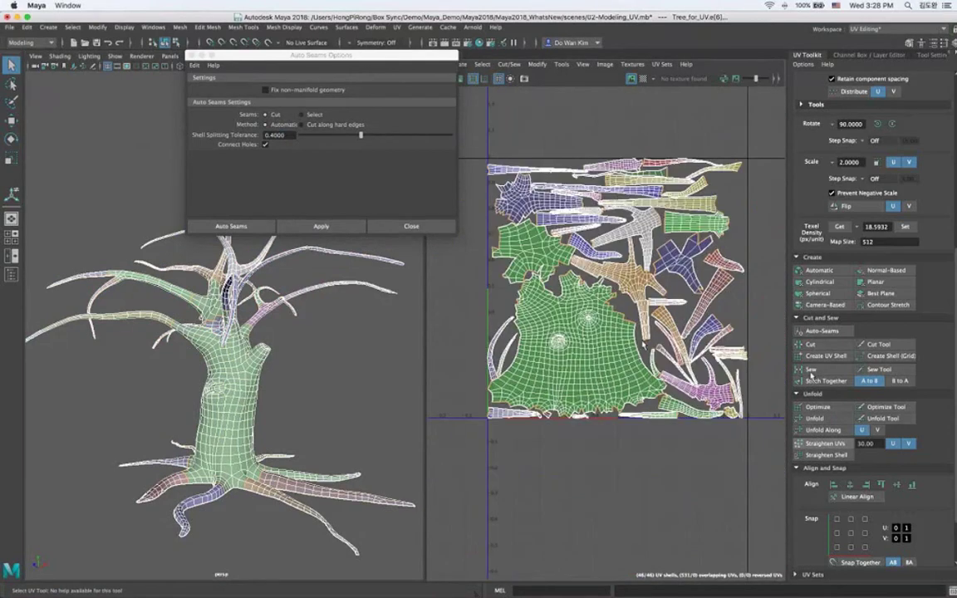
Close the Auto-Seams options, duplicate the tree in object mode and move the copy about 174 units along X.
scroll(812, 375, "down", 2)
right_click_drag(223, 314, 264, 300)
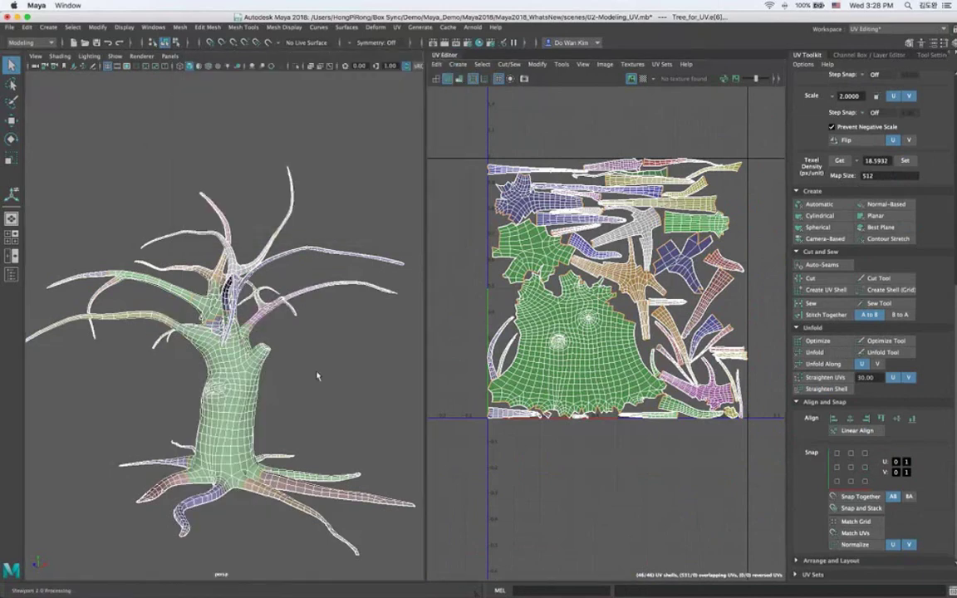
left_click_drag(316, 376, 206, 368, "alt")
scroll(216, 371, "down", 3)
left_click(226, 373)
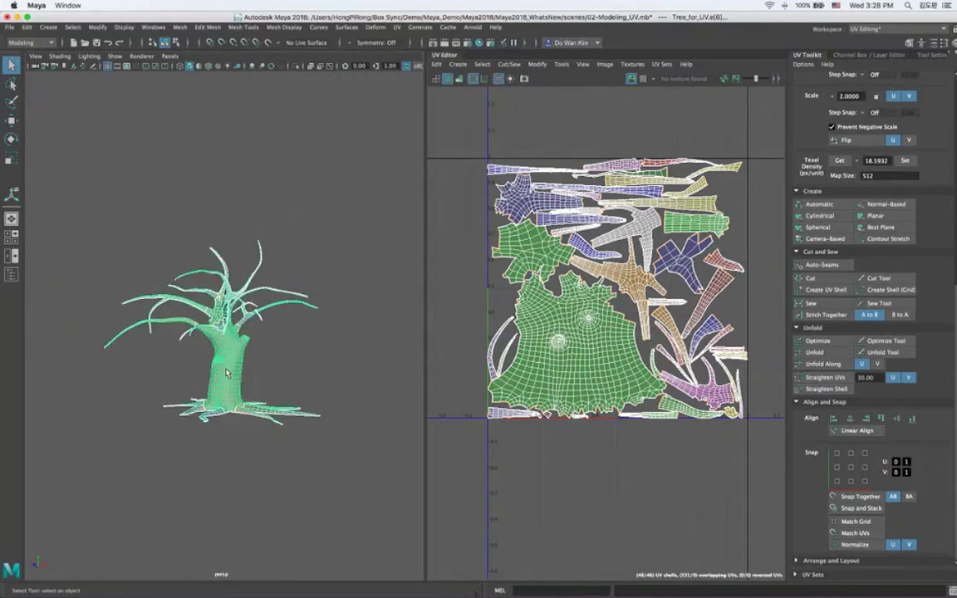
key("super+d")
key("w")
left_click_drag(269, 412, 465, 432)
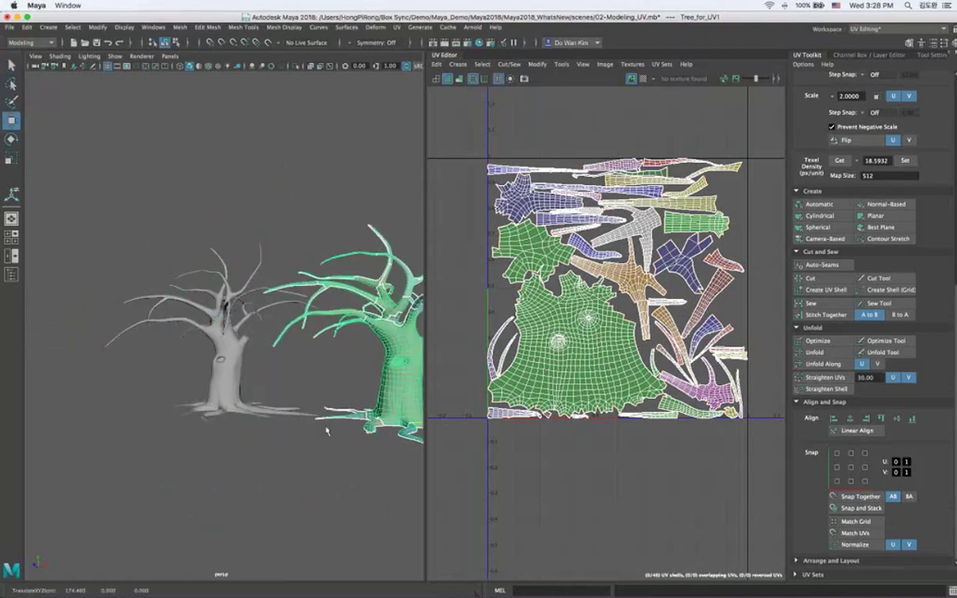
left_click_drag(317, 458, 220, 412, "alt")
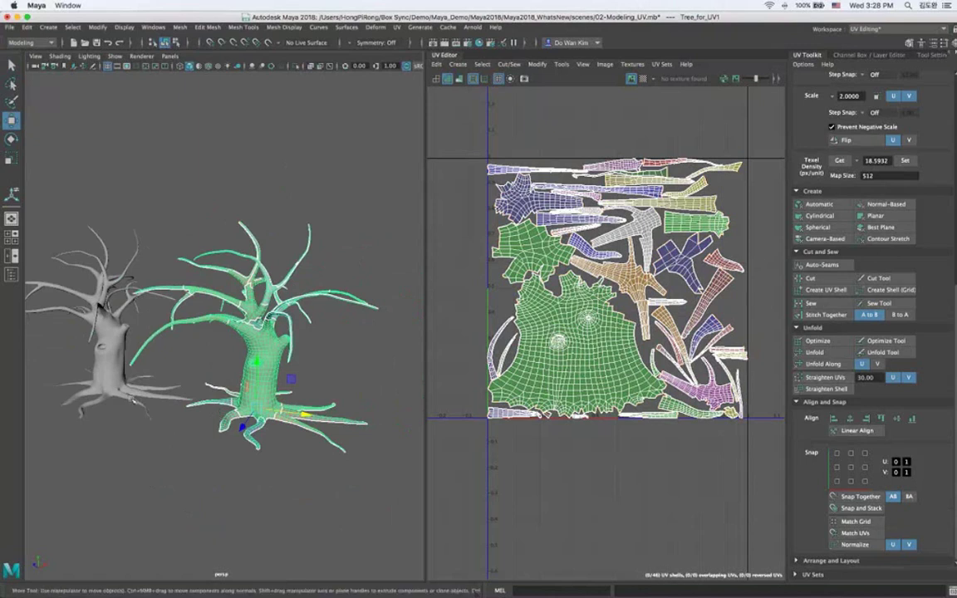
Select both trees, review the UV layout options, and lay out their UV shells together in one tile.
left_click(118, 357)
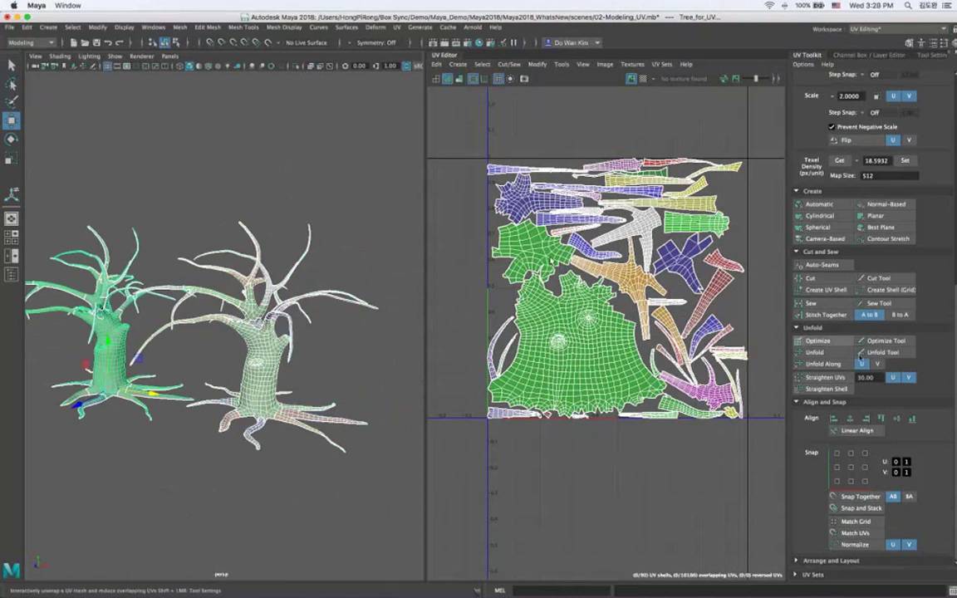
left_click(827, 560)
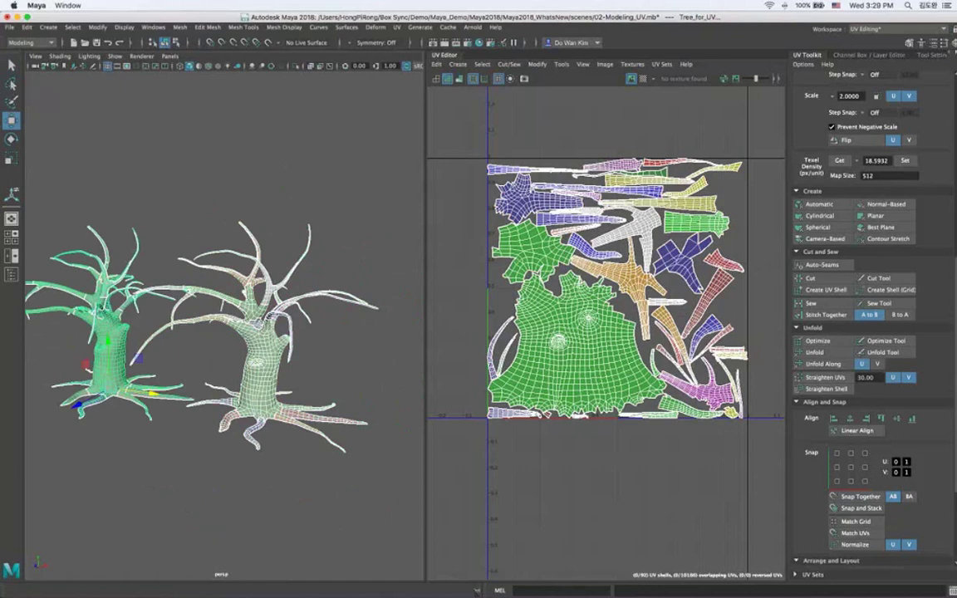
scroll(820, 479, "down", 3)
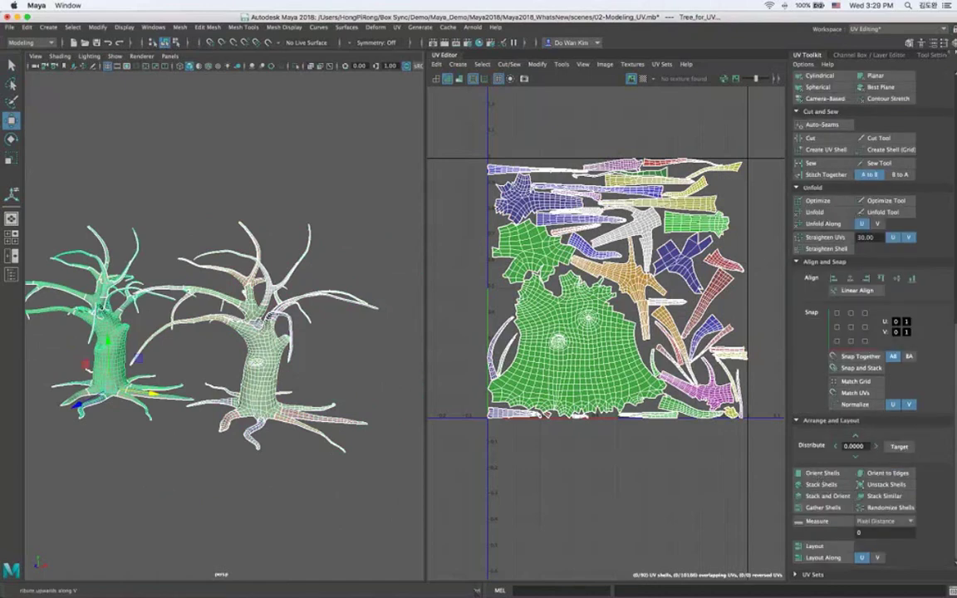
left_click(814, 547)
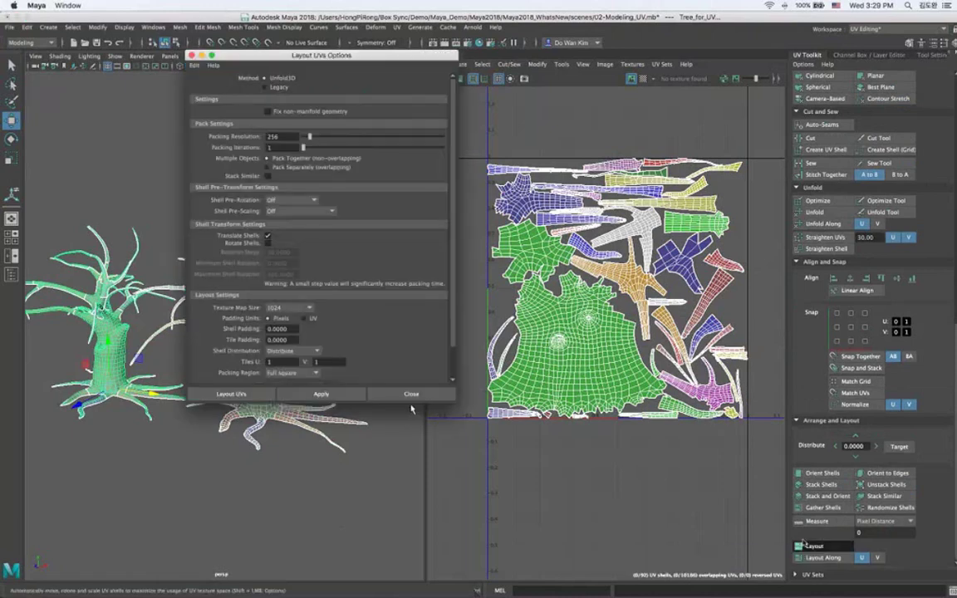
left_click(411, 395)
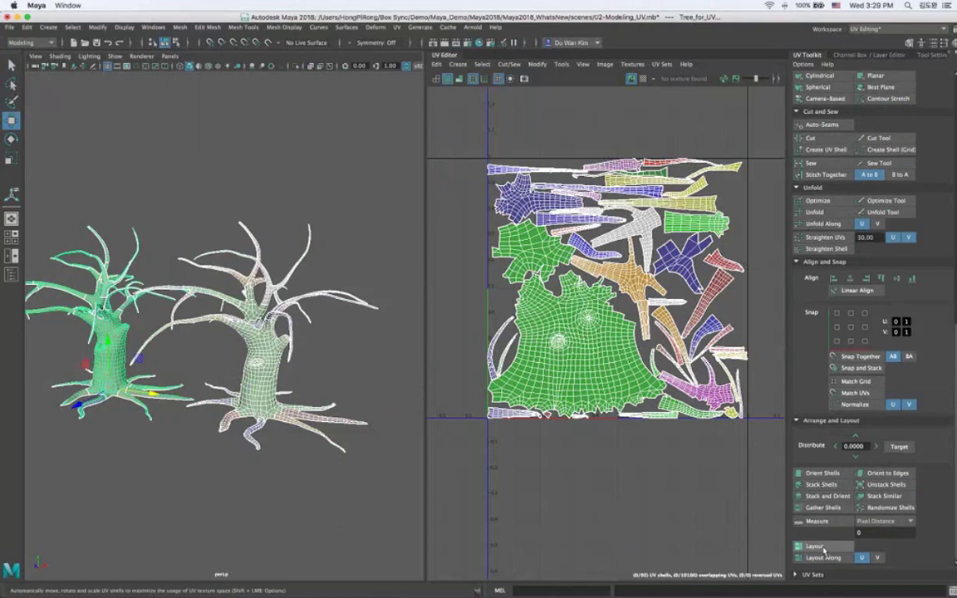
left_click(821, 549)
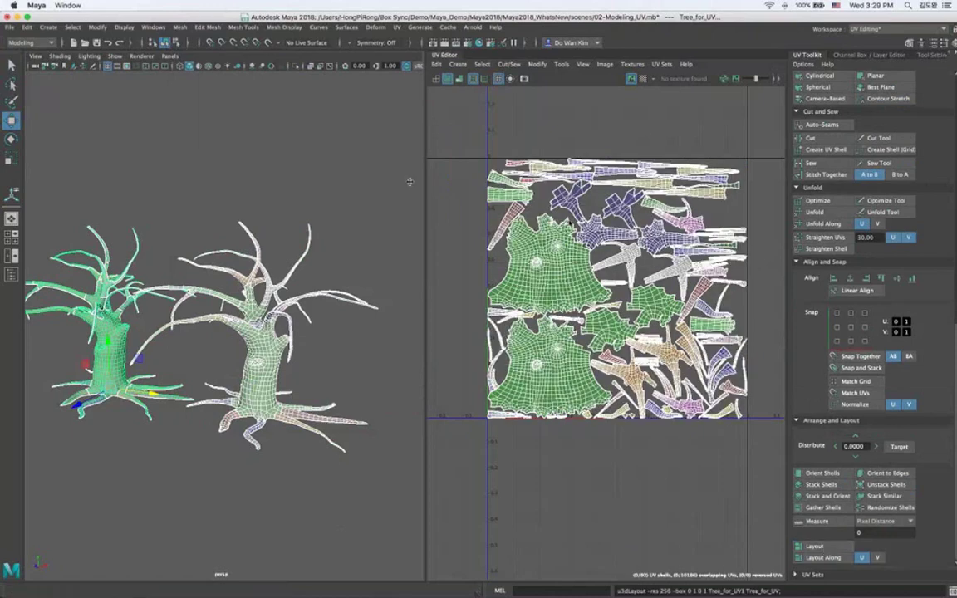
Scale the duplicated tree up uniformly to about 1.7 times its size.
left_click(329, 288)
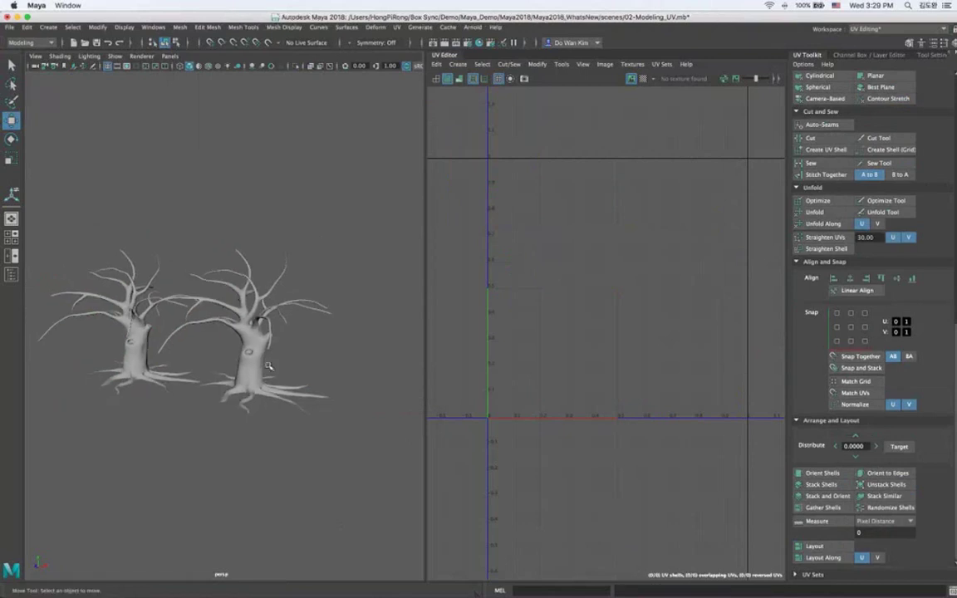
left_click(268, 365)
key("r")
left_click_drag(289, 376, 201, 330)
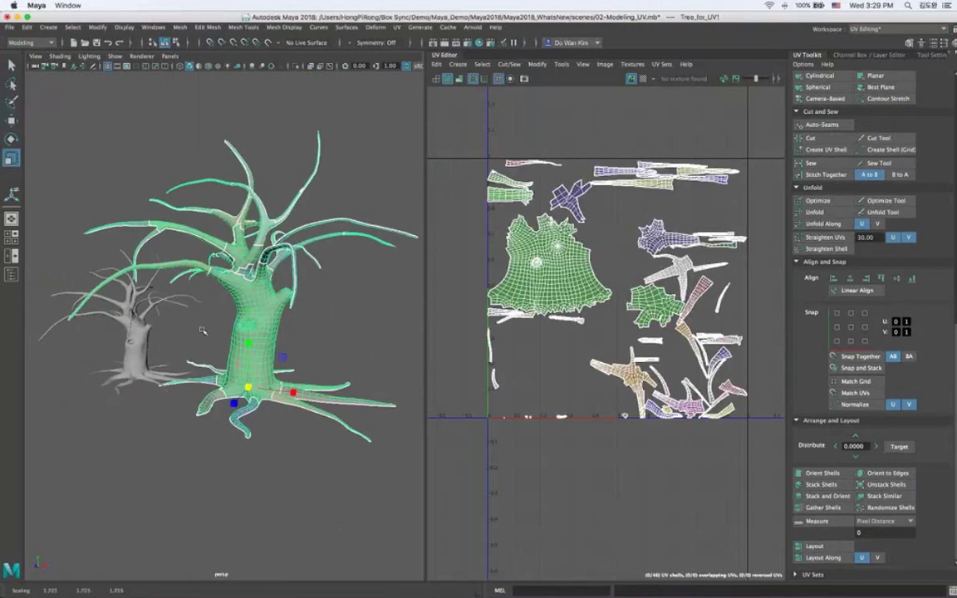
Get the smaller tree's texel density and set the larger tree to the same 1.4557 at map size 512.
left_click(199, 330)
scroll(870, 311, "up", 10)
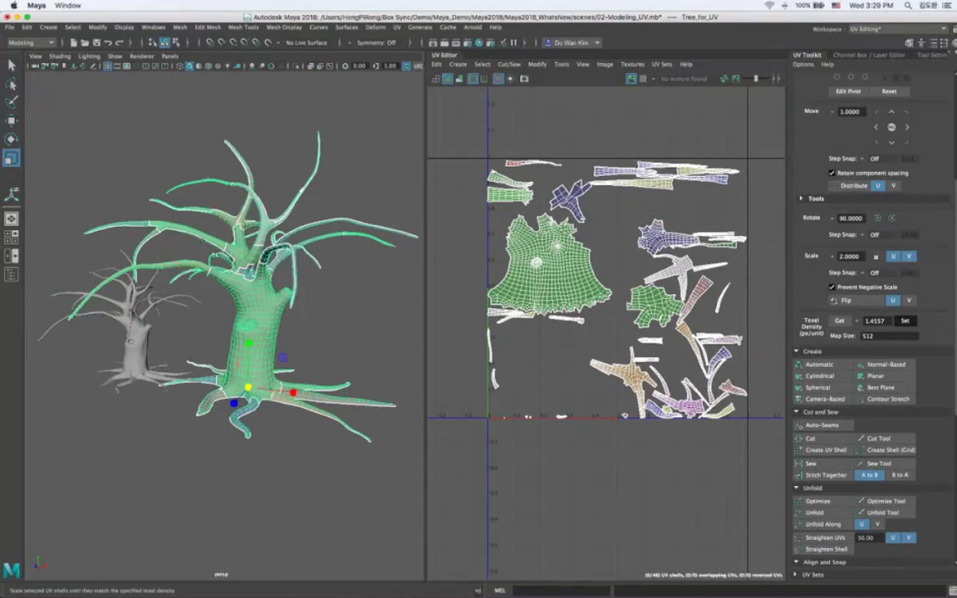
key("shift+z")
Lay out the UV shells of both trees together again and check their scale on the models with the checker map.
scroll(826, 538, "down", 8)
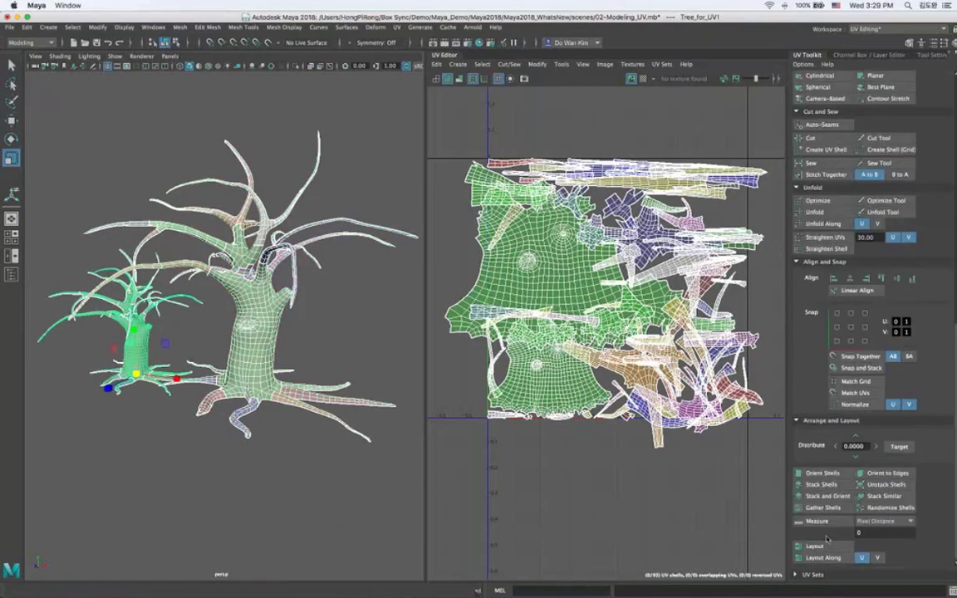
left_click(816, 546)
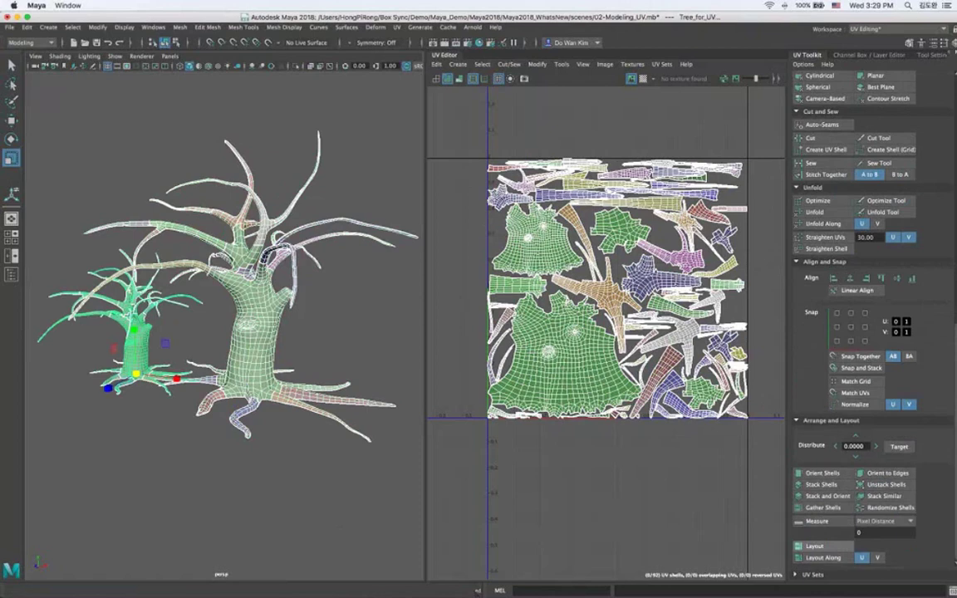
left_click(643, 78)
right_click_drag(315, 315, 395, 302, "alt")
left_click_drag(395, 303, 329, 336, "alt")
key("r")
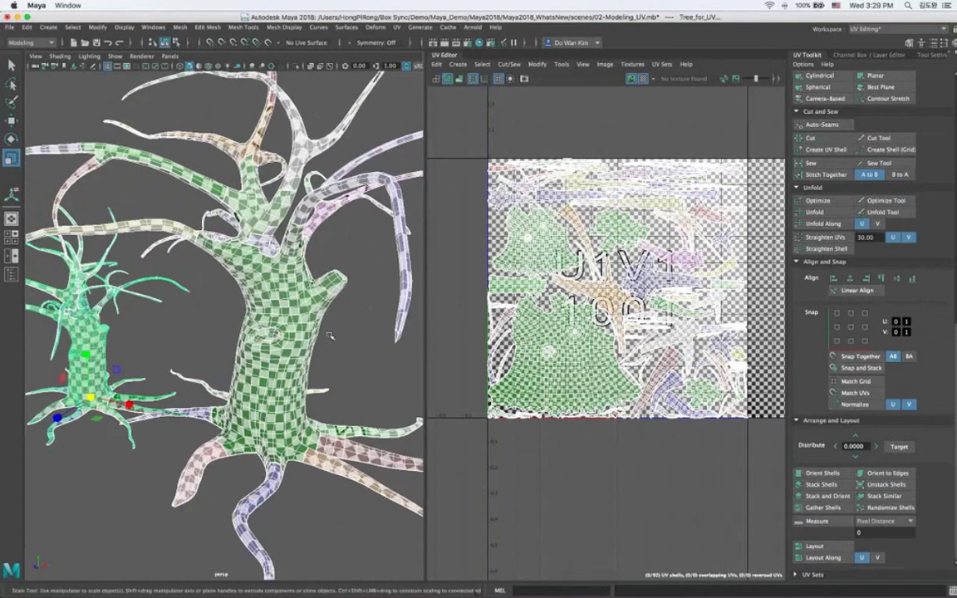
Open the rigged character scene without saving the changes to the UV scene.
key("super+o")
double_click(284, 172)
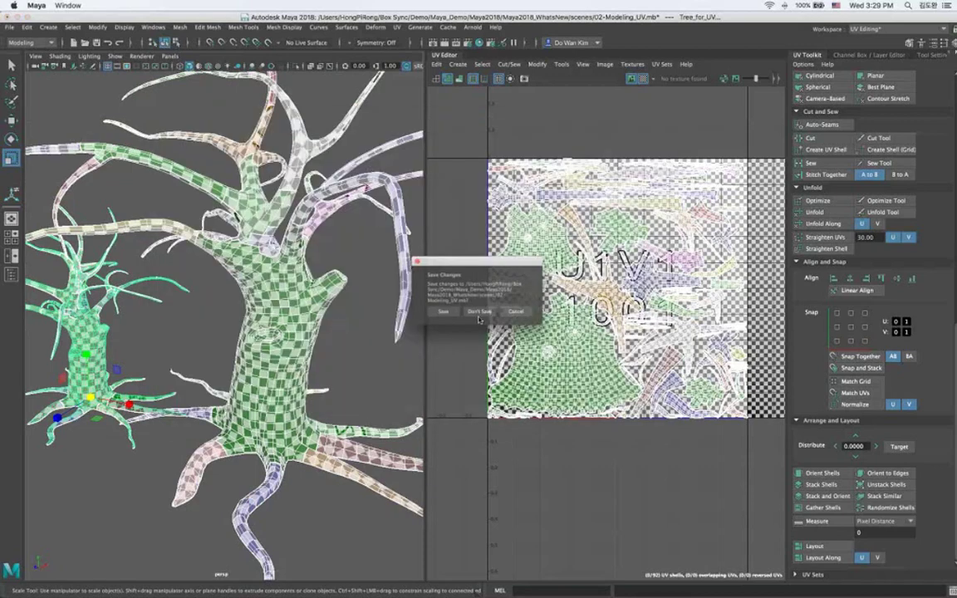
left_click(480, 315)
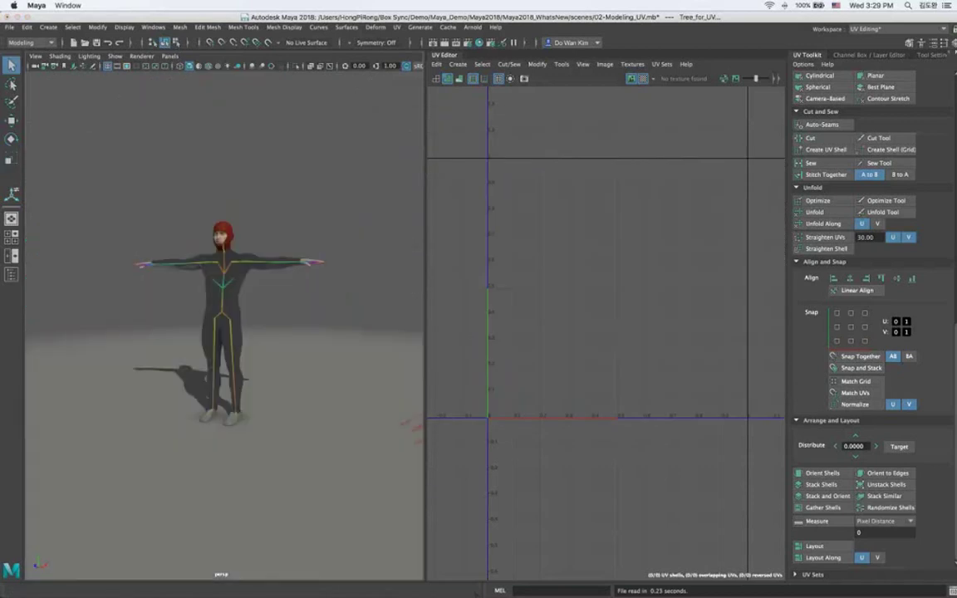
Switch the workspace to Maya Classic and select the source_shooter_hip joint hierarchy.
left_click(927, 31)
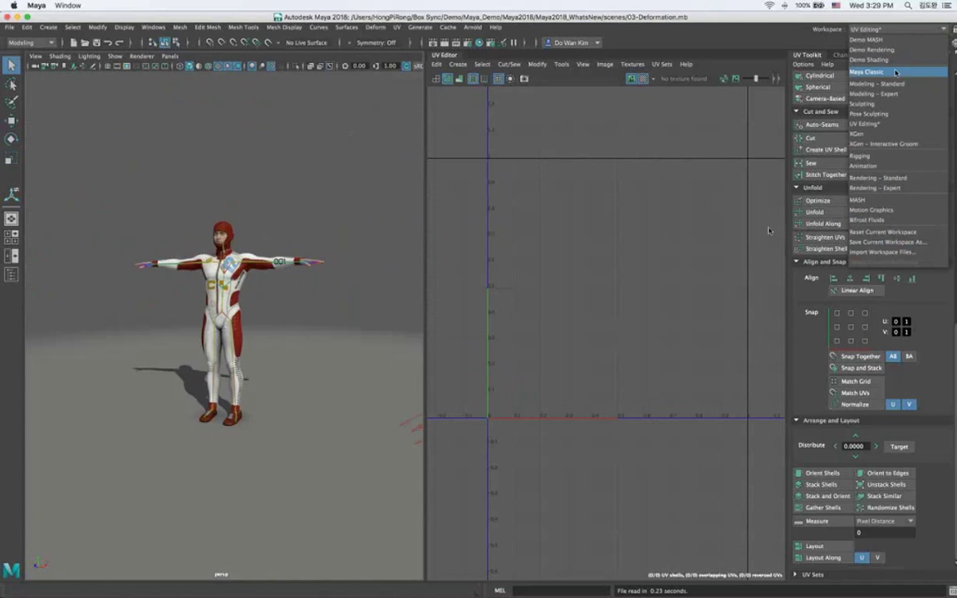
left_click(894, 72)
left_click_drag(615, 280, 525, 331, "alt")
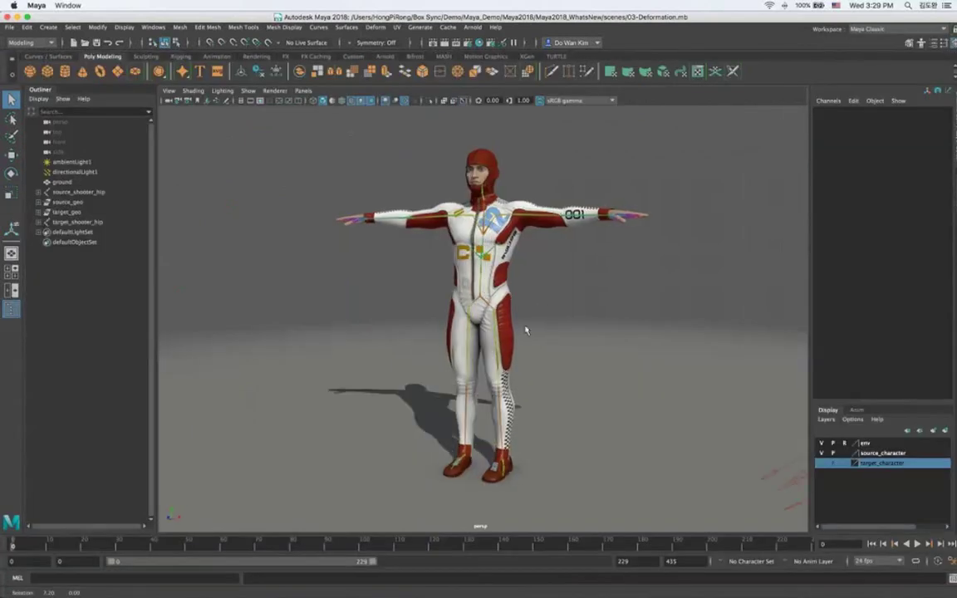
left_click(79, 192)
Try moving the selected hip joint about 50.5 units along X, and undo the move.
key("w")
left_click_drag(378, 280, 618, 302)
key("super+z")
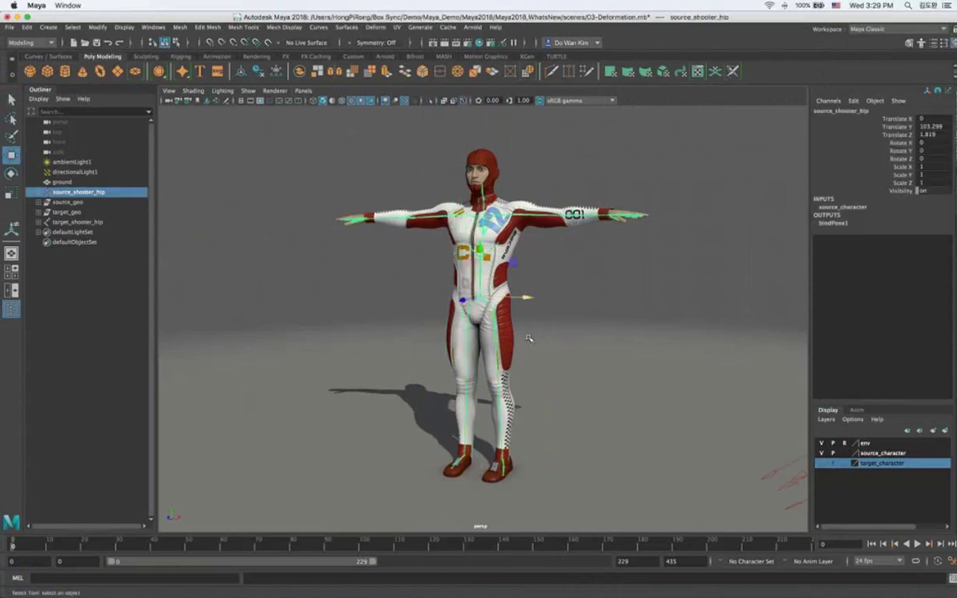
Add source_geo to the hip joint selection, switch to the Rigging menu set and open the Bind Skin options with reset settings.
left_click_drag(528, 338, 594, 309, "alt")
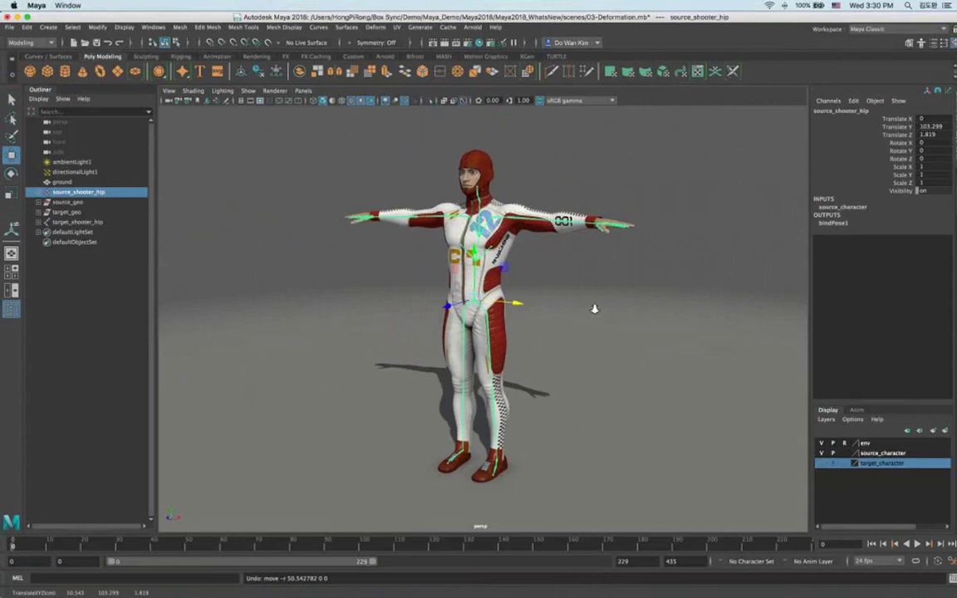
right_click_drag(594, 309, 579, 328, "alt")
middle_click_drag(579, 327, 581, 330, "alt")
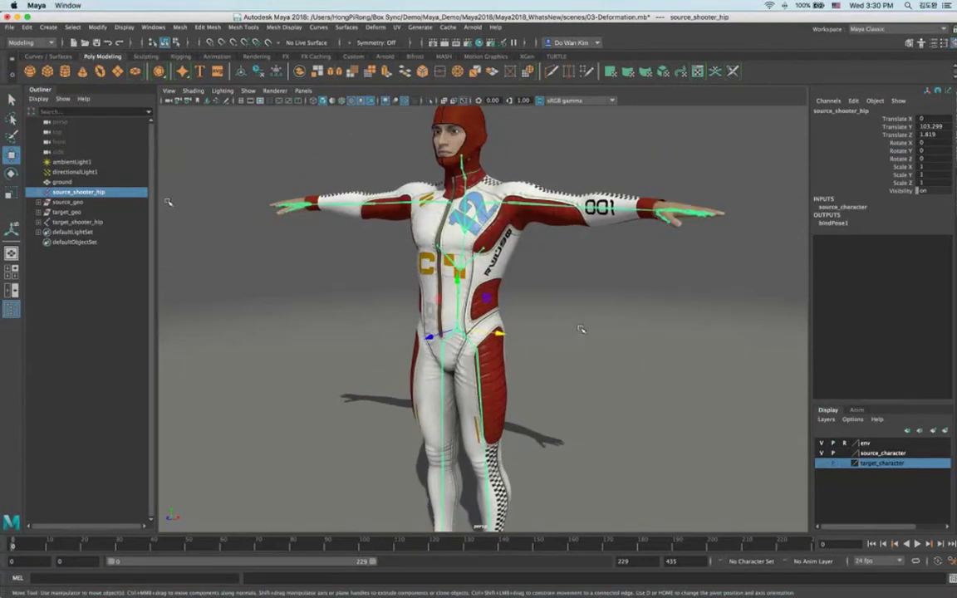
left_click(67, 202, "shift")
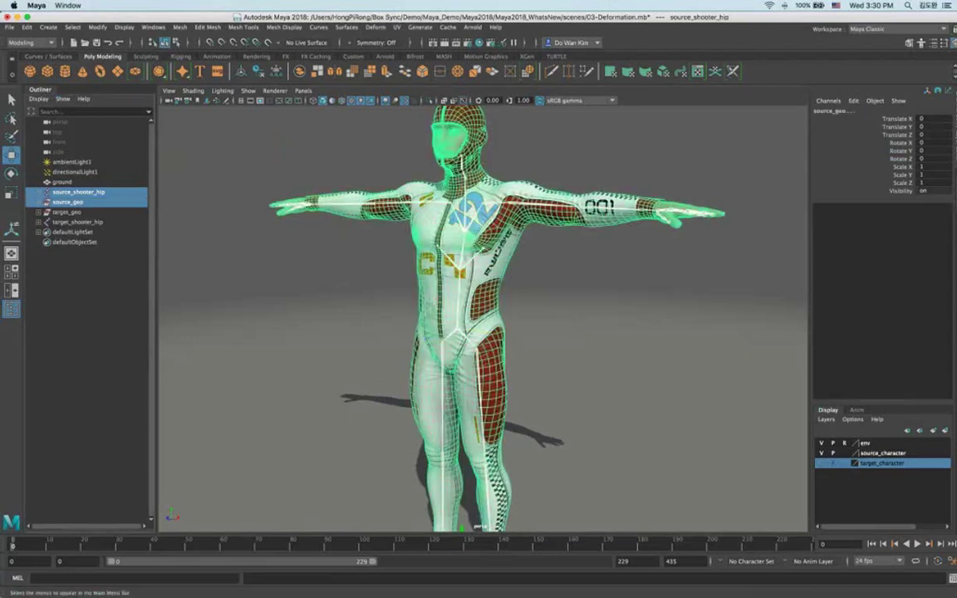
left_click(41, 42)
left_click(25, 54)
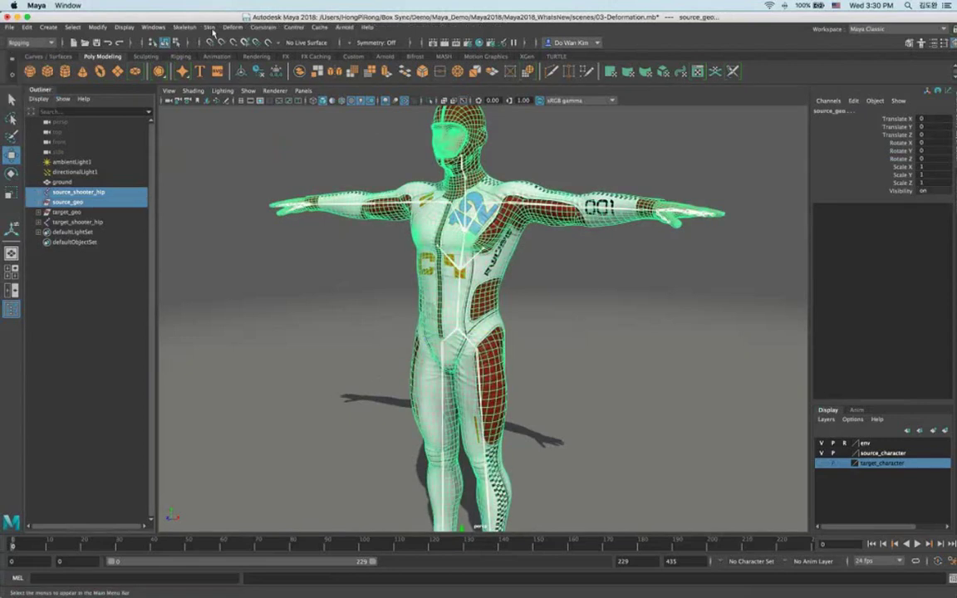
left_click(209, 28)
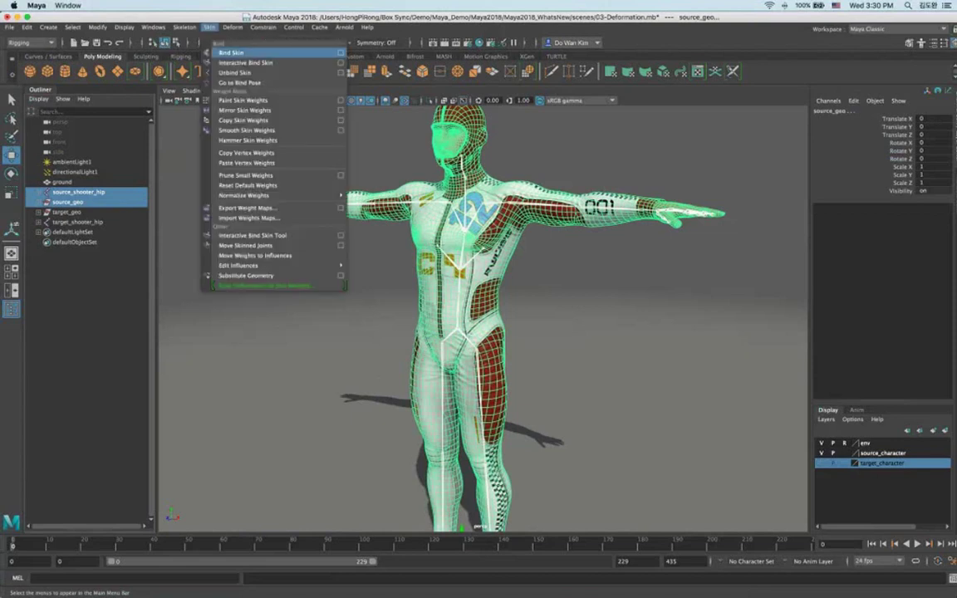
left_click(340, 52)
left_click(197, 65)
left_click(216, 85)
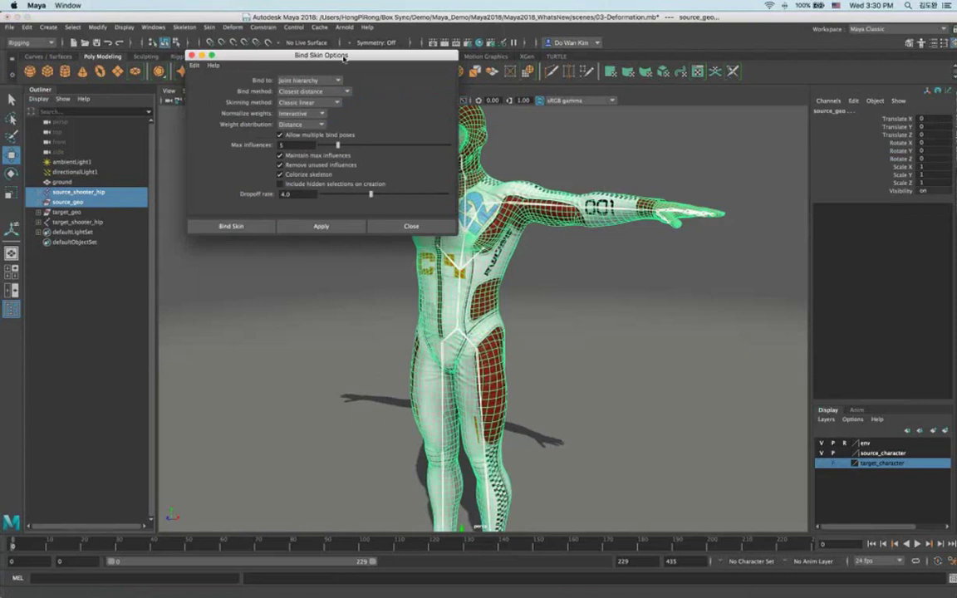
Examine the available bind methods in the Bind Skin options, and reset the settings to their defaults.
left_click_drag(342, 56, 360, 84)
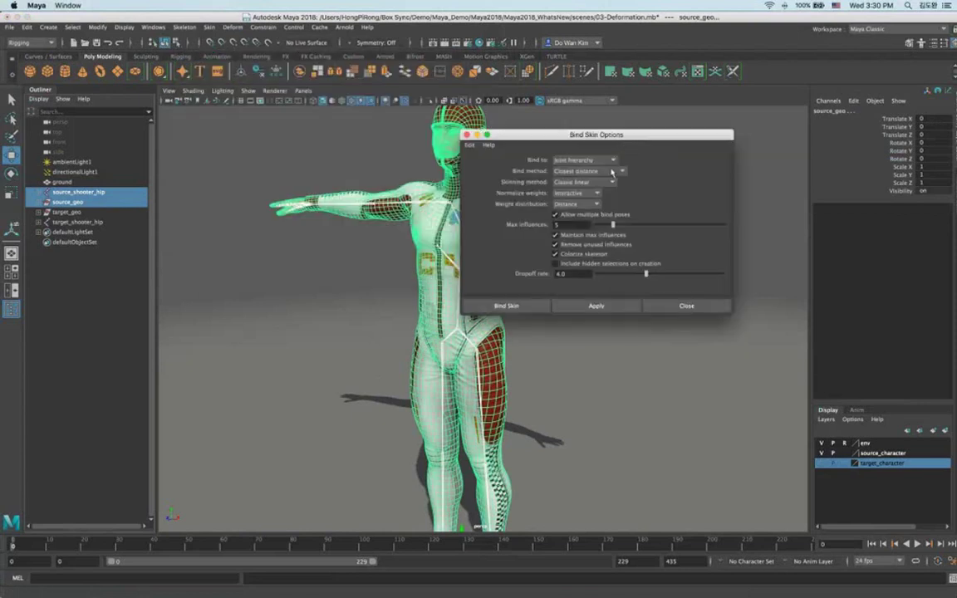
left_click(611, 171)
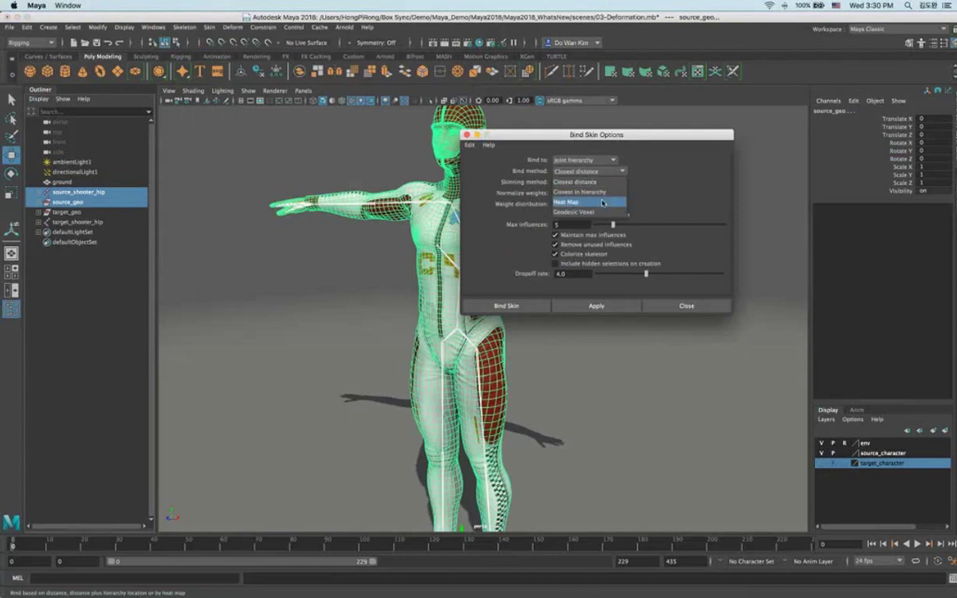
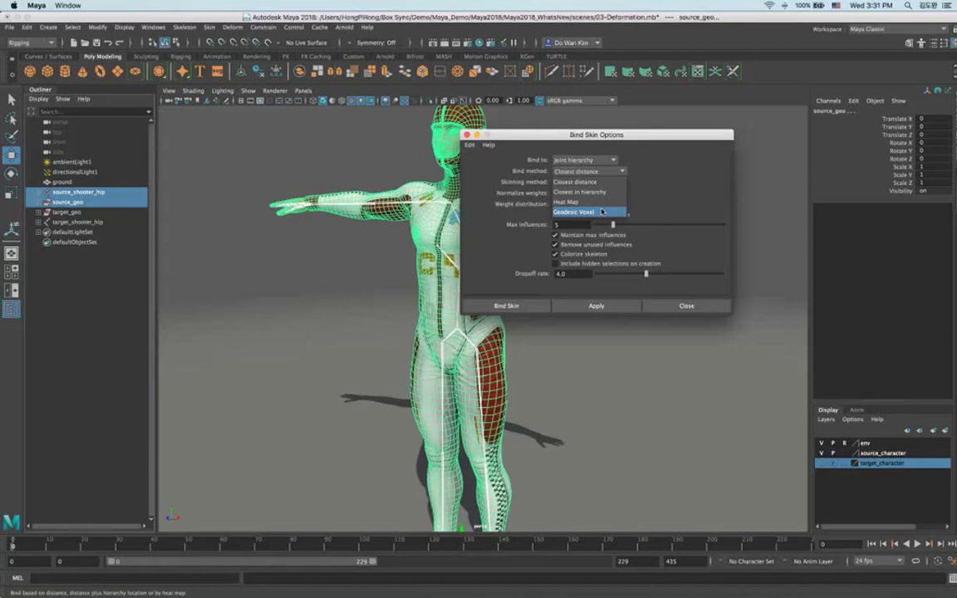
left_click(681, 199)
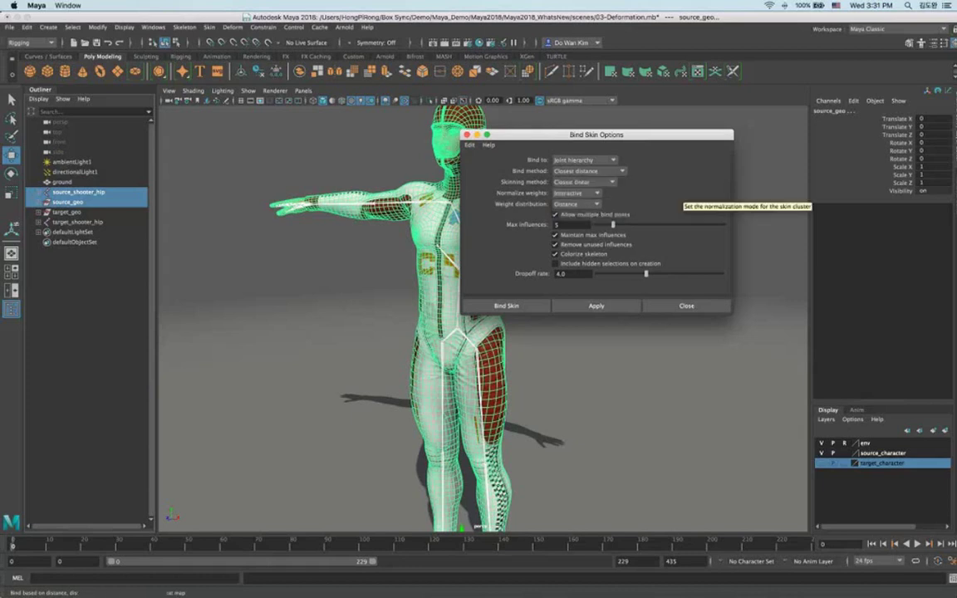
left_click(469, 147)
left_click(493, 165)
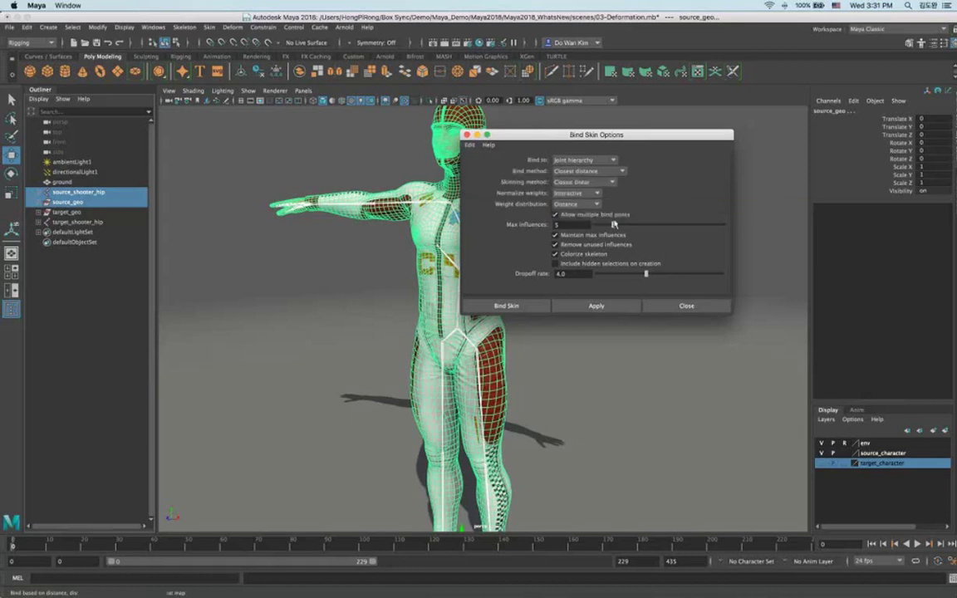
Bind source_geo to the source skeleton with max influences set to 1 and Maintain max influences turned off.
left_click_drag(612, 224, 594, 224)
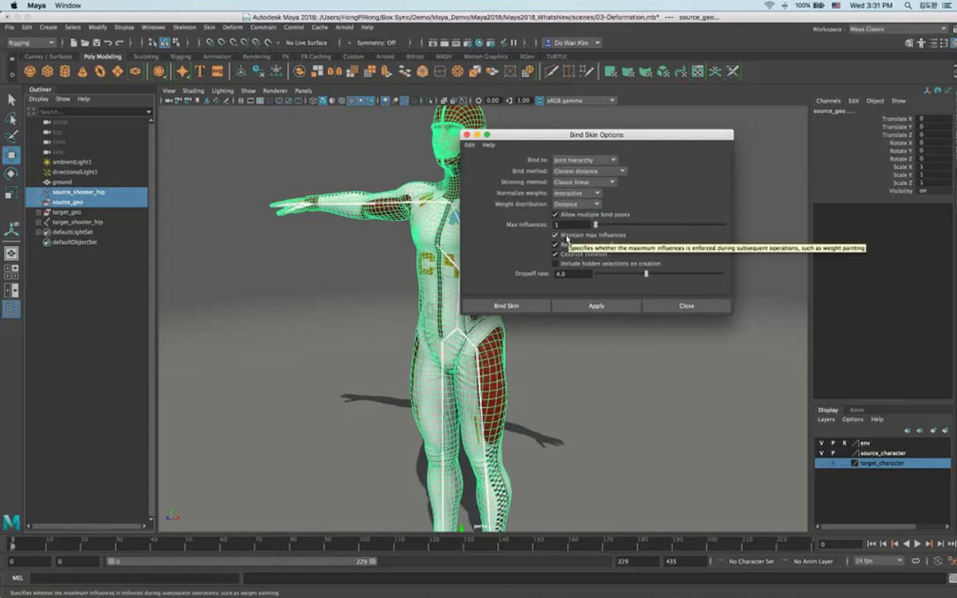
left_click(554, 237)
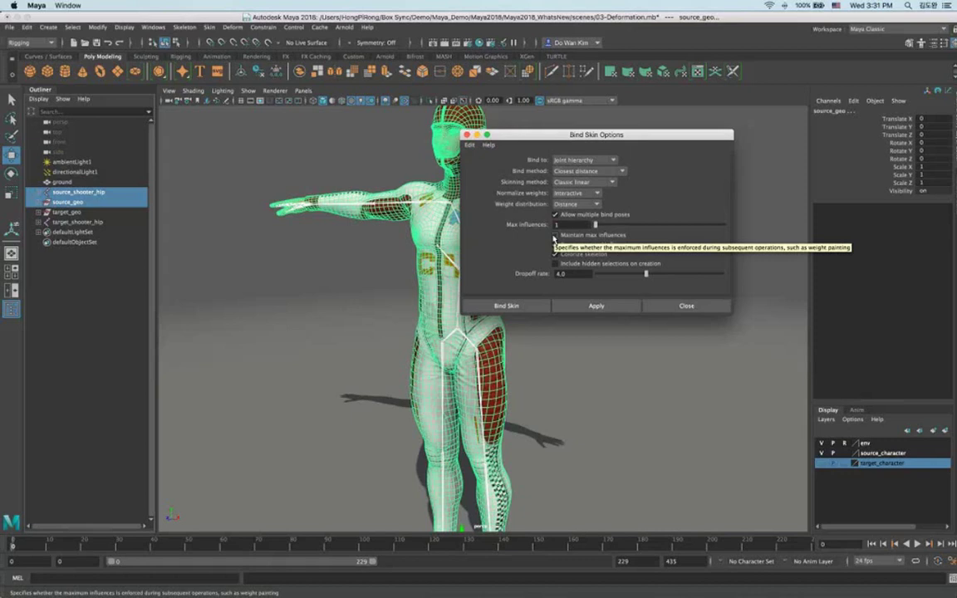
left_click(504, 306)
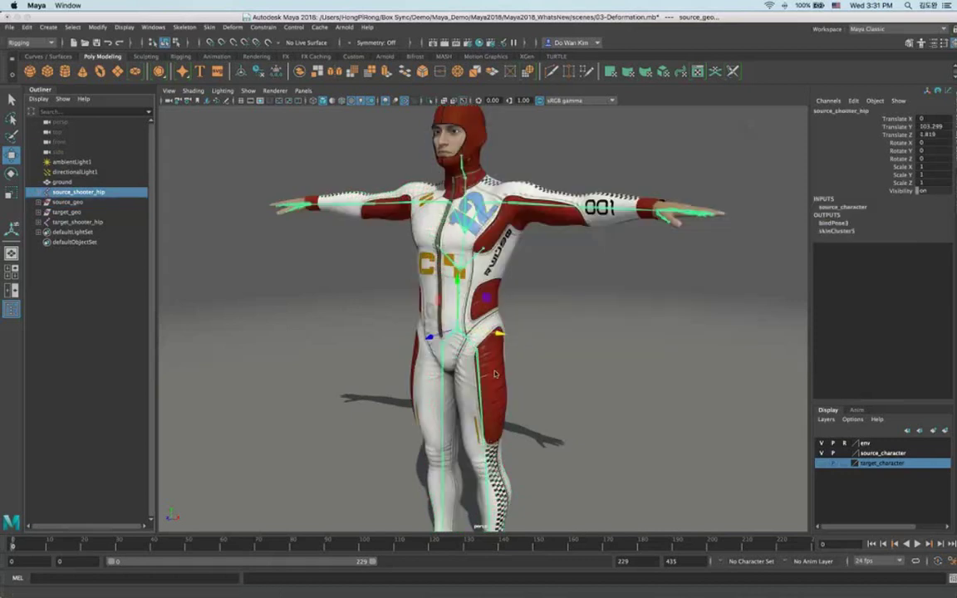
Test the rigid binding with wireframe on shaded by rotating the left thigh about 45.7° and left shoulder about 42.7°, undoing both rotations.
left_click_drag(512, 339, 335, 118)
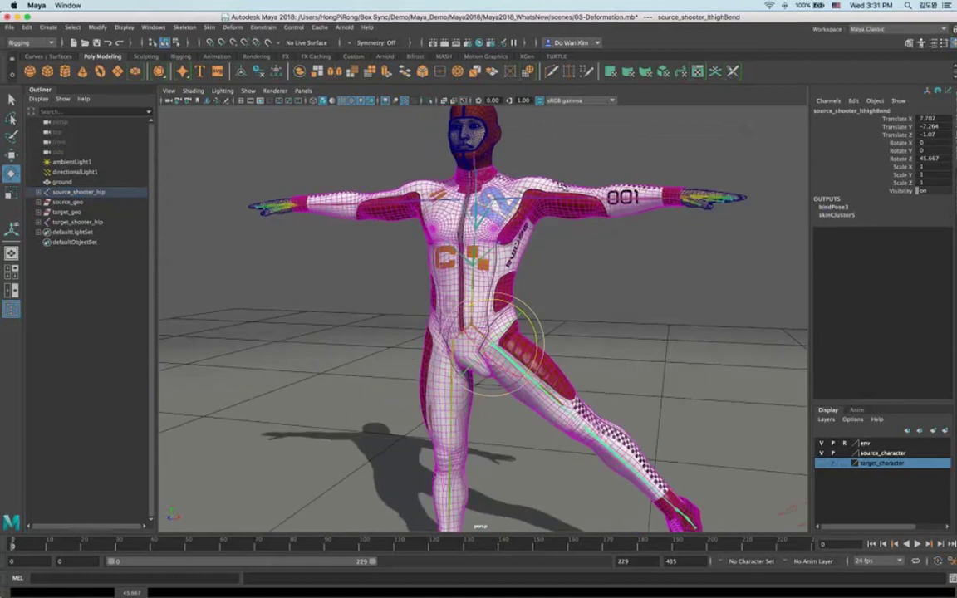
key("ctrl+z")
left_click(532, 178)
left_click_drag(548, 234, 568, 204)
key("super+z")
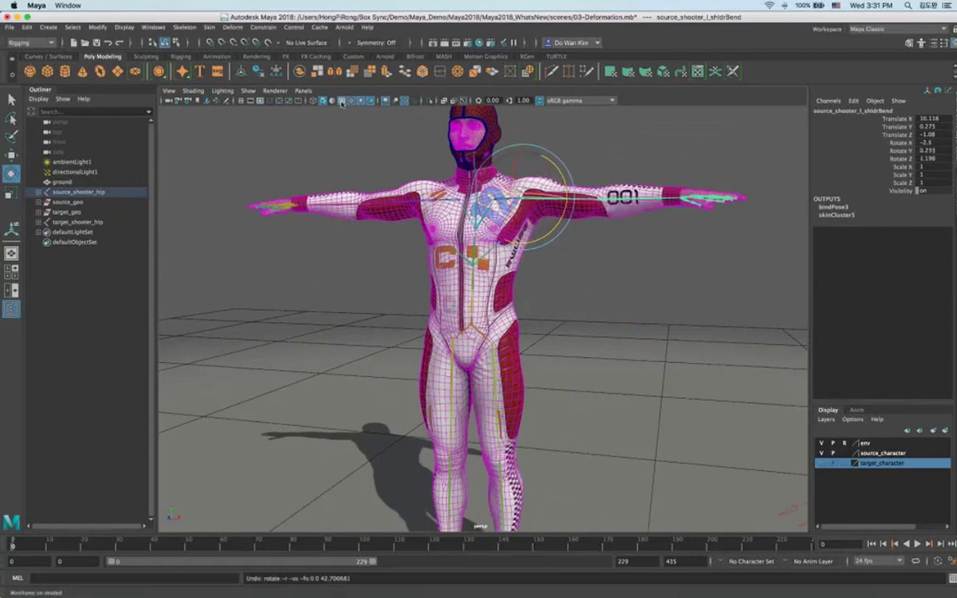
left_click(341, 100)
Apply a Delta Mush deformer to the source character's leather suit mesh.
left_click(506, 295)
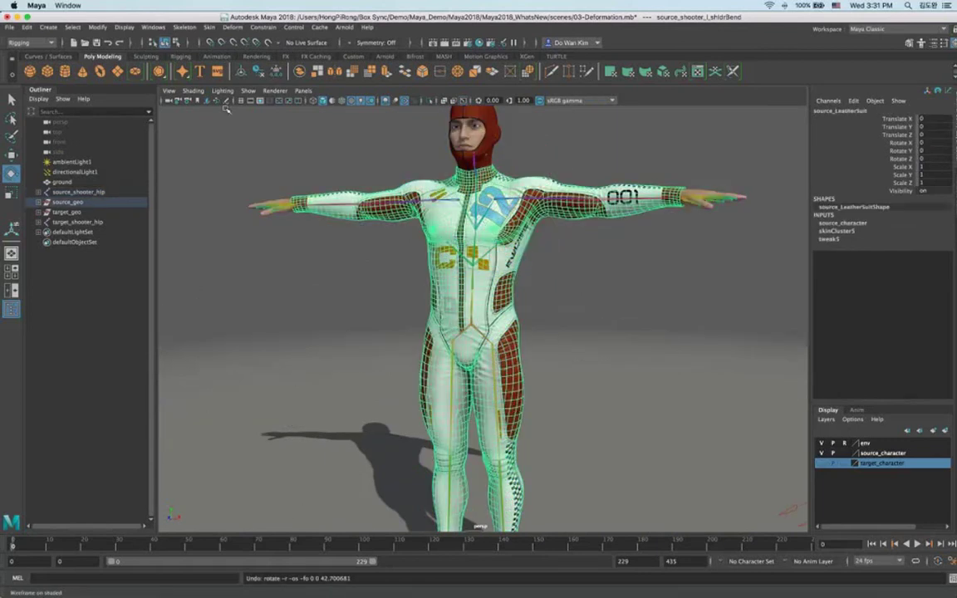
left_click(232, 26)
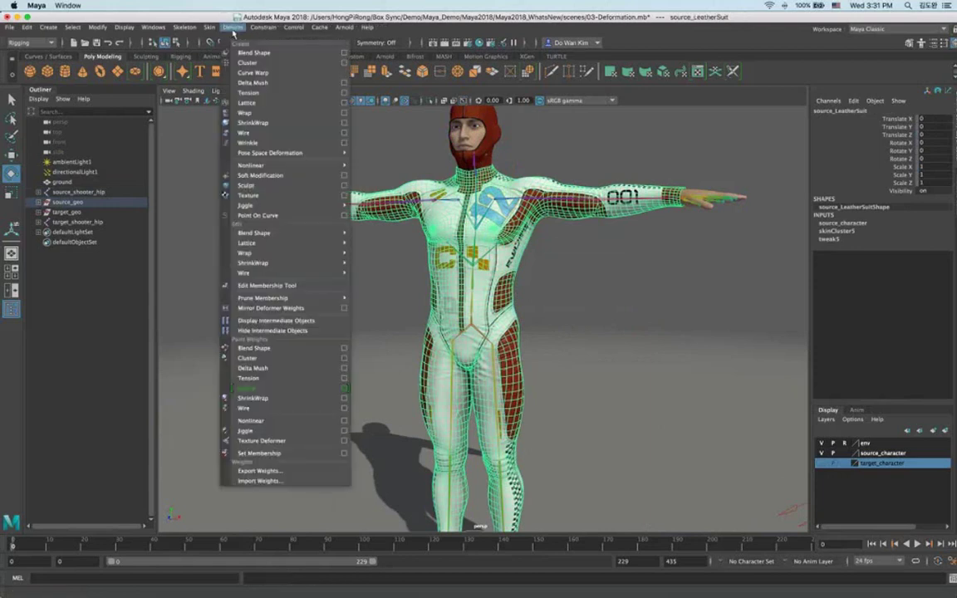
left_click(254, 84)
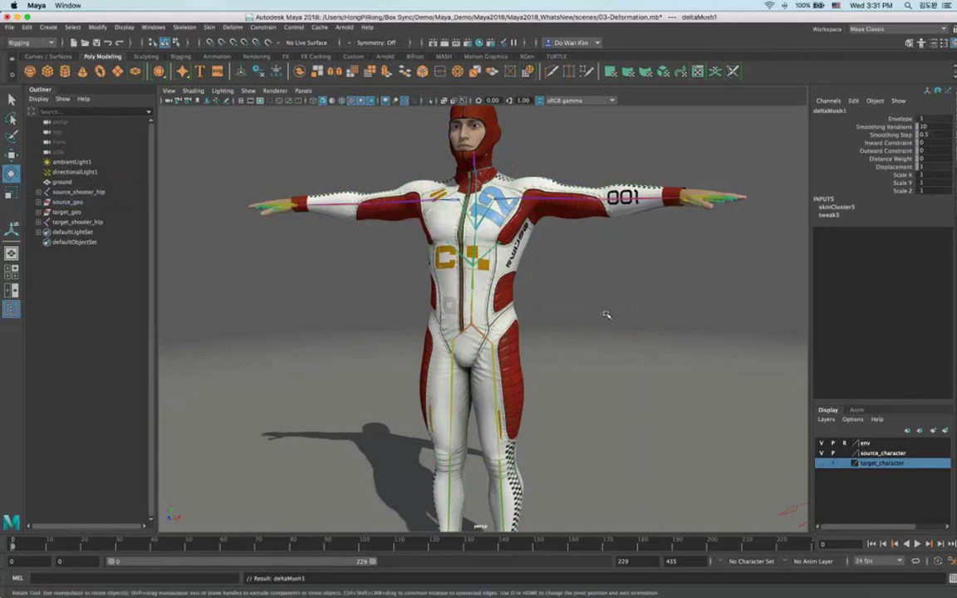
Test the Delta Mush smoothing by raising the left arm at the shoulder joint, without and with wireframe on shaded, undoing each rotation.
left_click_drag(606, 314, 511, 324, "alt")
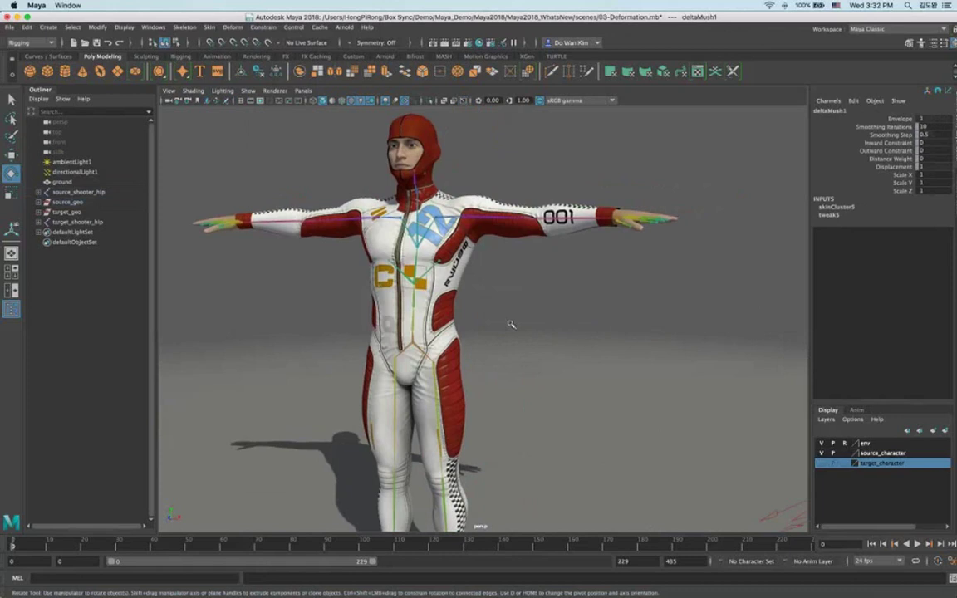
left_click(482, 220)
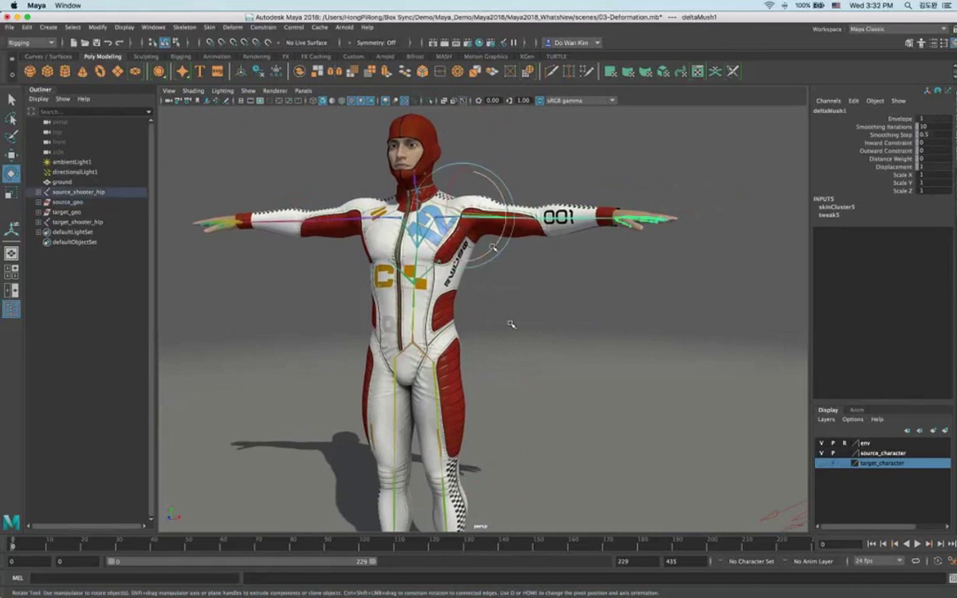
left_click_drag(494, 243, 342, 105)
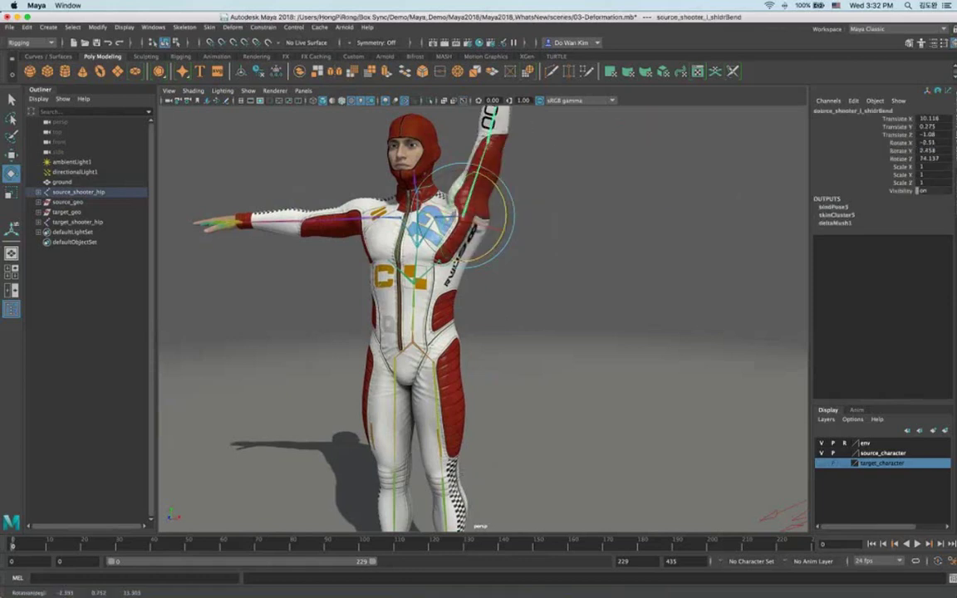
left_click(342, 100)
key("super+z")
left_click_drag(504, 230, 492, 184)
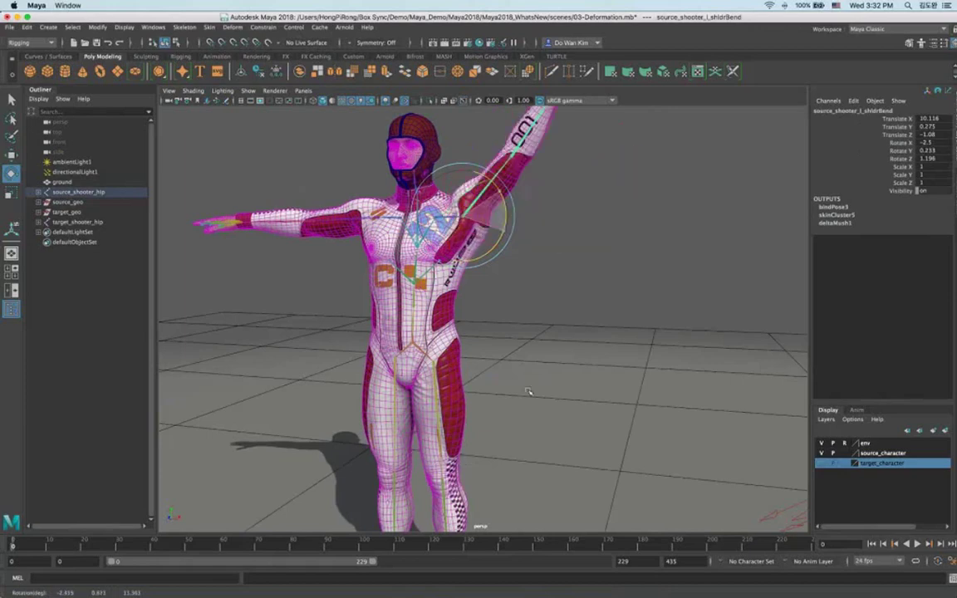
key("super+z")
Bend the left shin joint about 75.9° around X, inspect the knee deformation up close and undo the rotation.
middle_click_drag(470, 506, 467, 371, "alt")
left_click_drag(466, 370, 466, 309, "alt")
left_click(450, 355)
key("f")
middle_click_drag(465, 309, 446, 358, "alt")
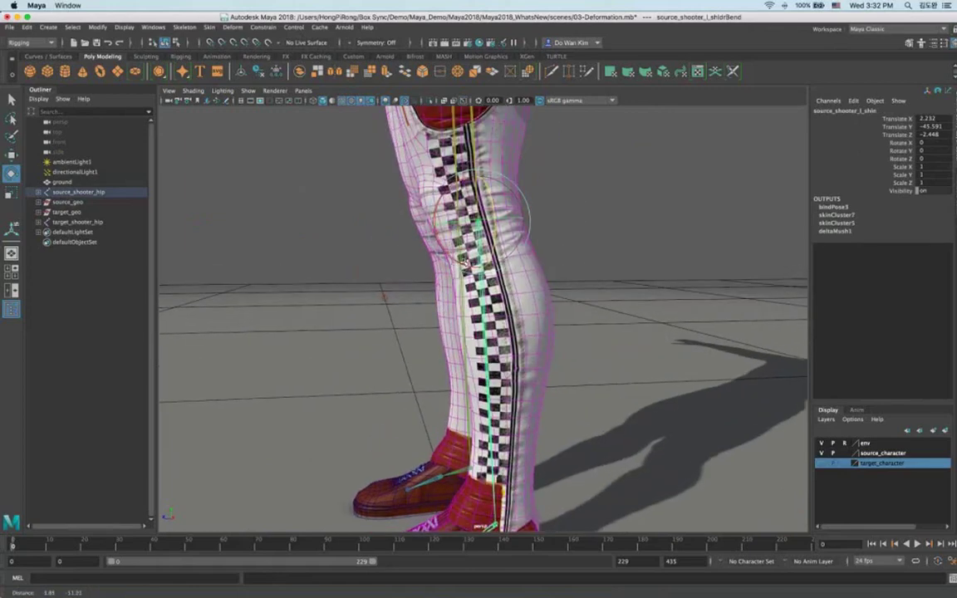
mouse_move(499, 256)
left_mouse_down()
mouse_move(508, 243)
mouse_move(482, 256)
left_mouse_up()
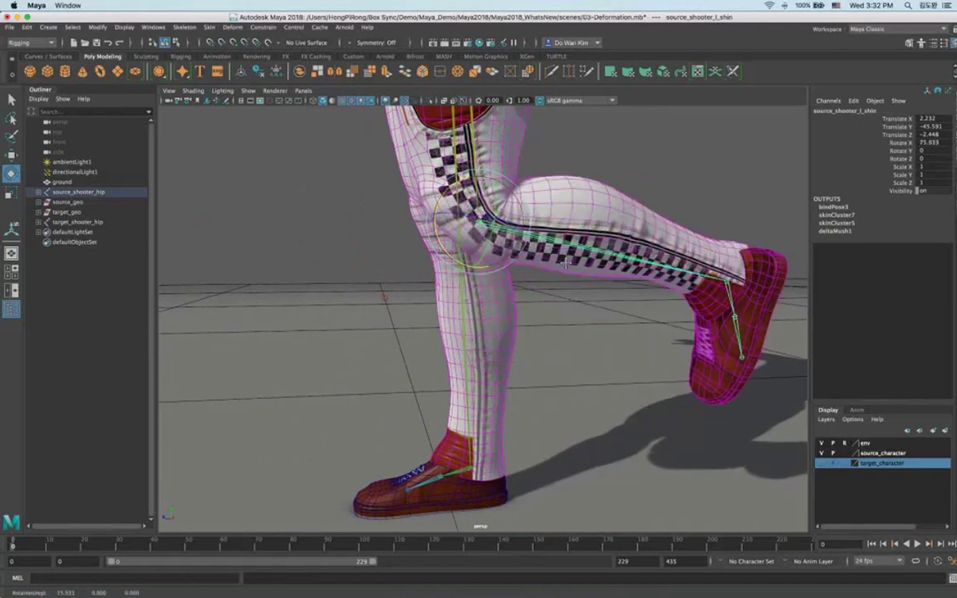
left_click_drag(565, 263, 551, 294, "alt")
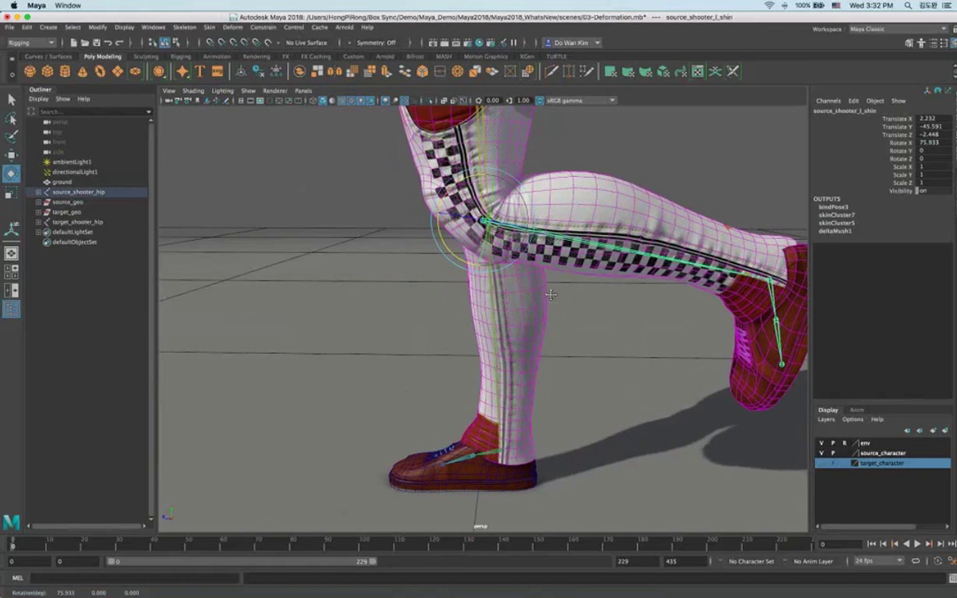
middle_click_drag(551, 294, 552, 296, "alt")
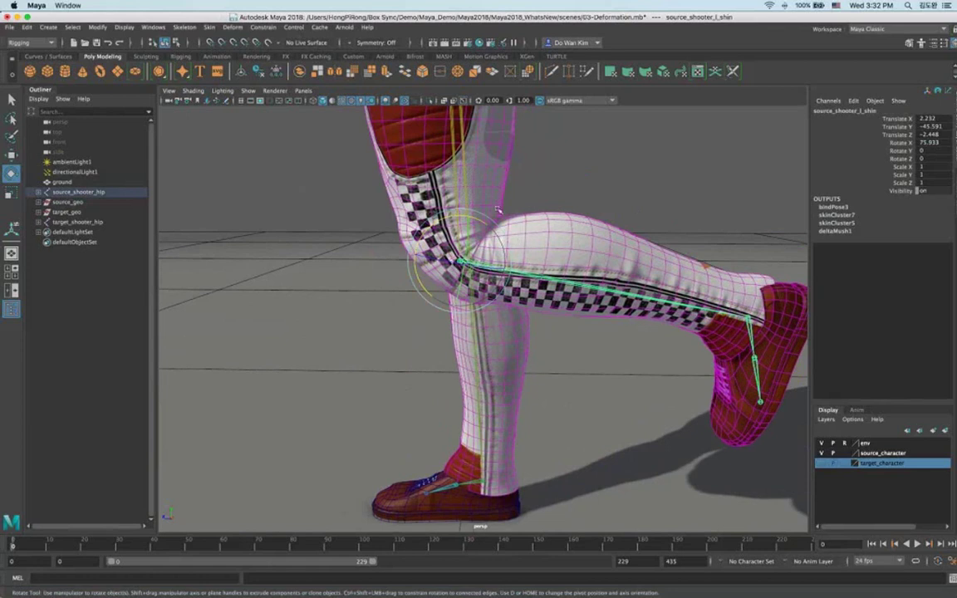
key("ctrl+z")
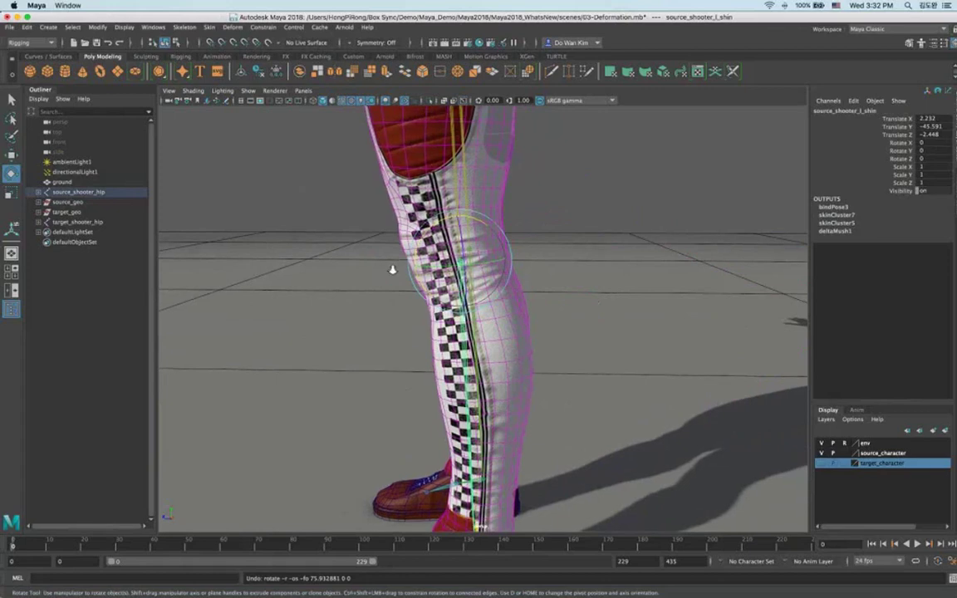
Turn off the wireframe on shaded display and select the source character's leather suit mesh.
scroll(393, 270, "down", 5)
left_click_drag(382, 196, 484, 184, "alt")
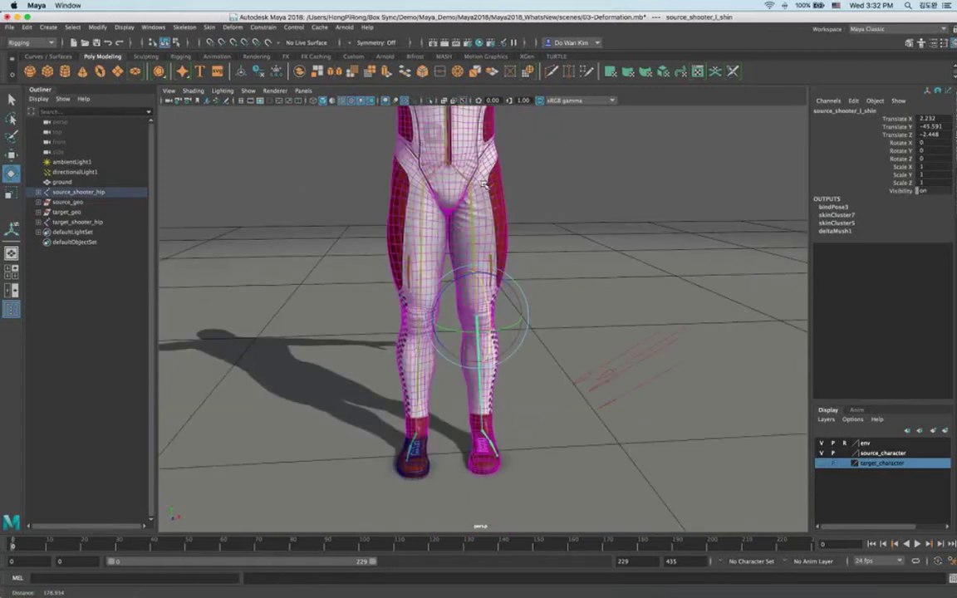
middle_click_drag(484, 184, 470, 276, "alt")
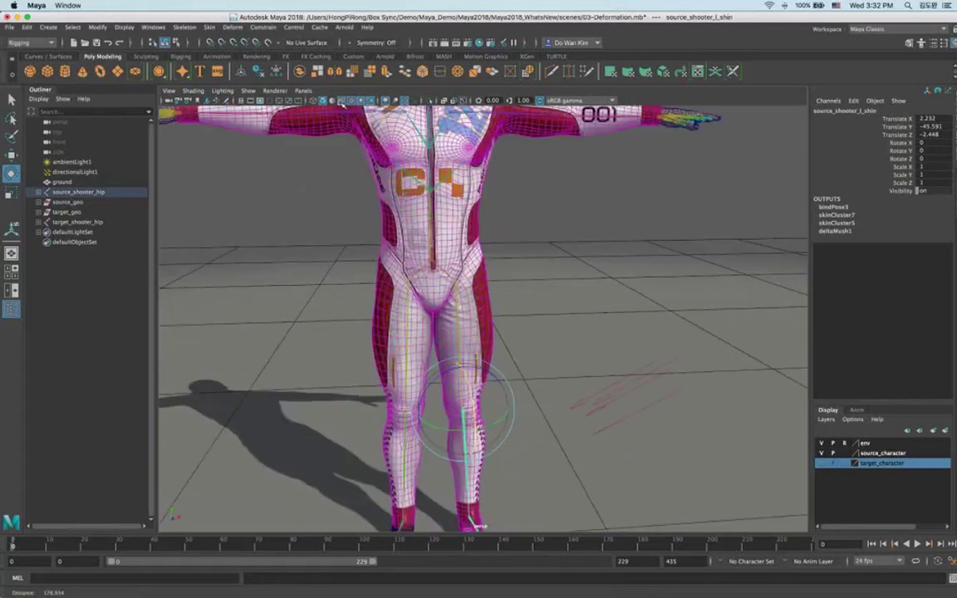
left_click(576, 248)
scroll(573, 250, "down", 5)
left_click(471, 282)
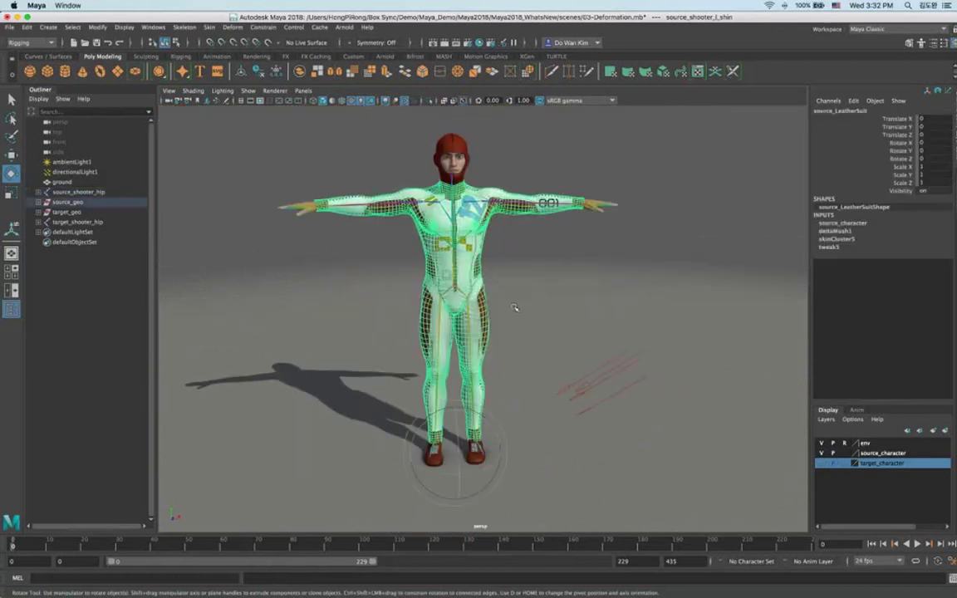
left_click_drag(515, 309, 512, 305, "alt")
scroll(512, 305, "up", 3)
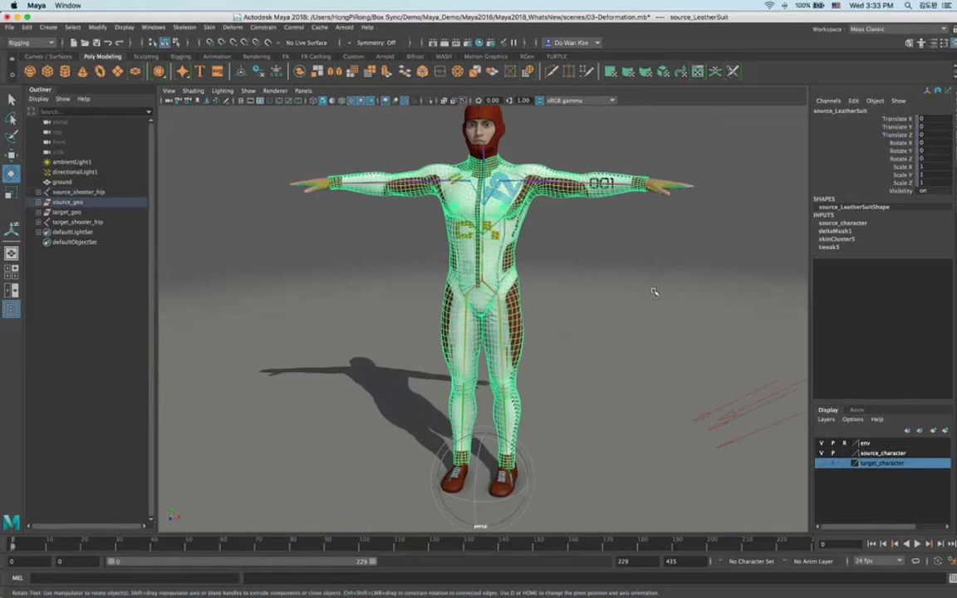
Move the source skeleton's hip joint to about -147.8 in X and show the target_character layer.
left_click(484, 261)
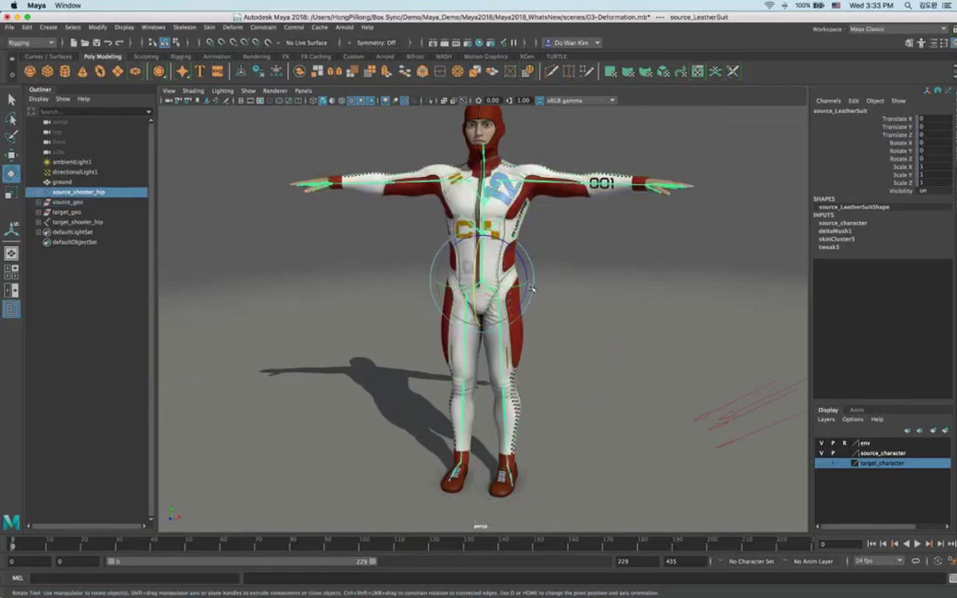
key("w")
left_click_drag(341, 270, 217, 242)
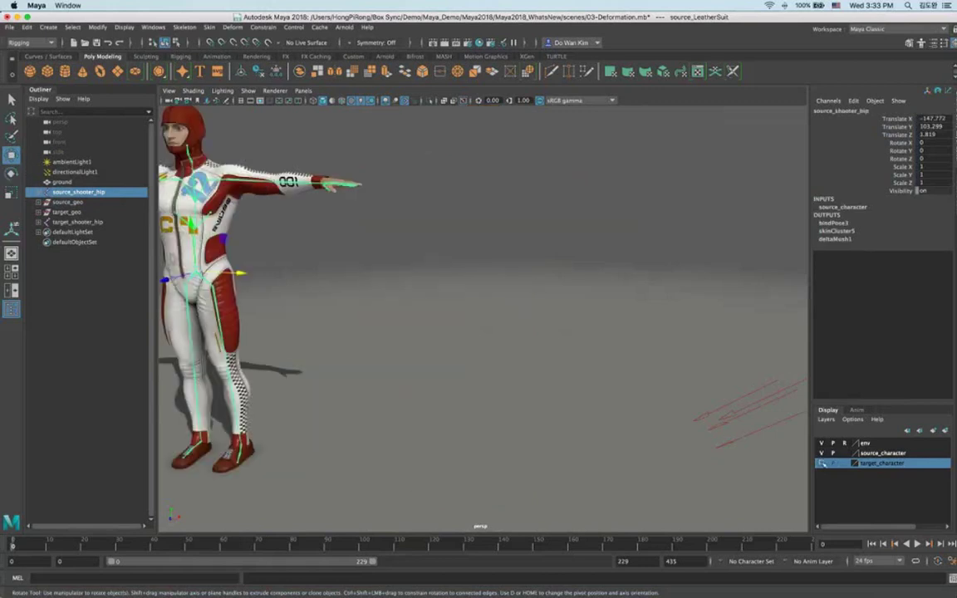
left_click(821, 462)
Test the target suit's binding by moving the target skeleton's hip to about -56.7 in X, and undo the move.
left_click_drag(408, 237, 592, 364)
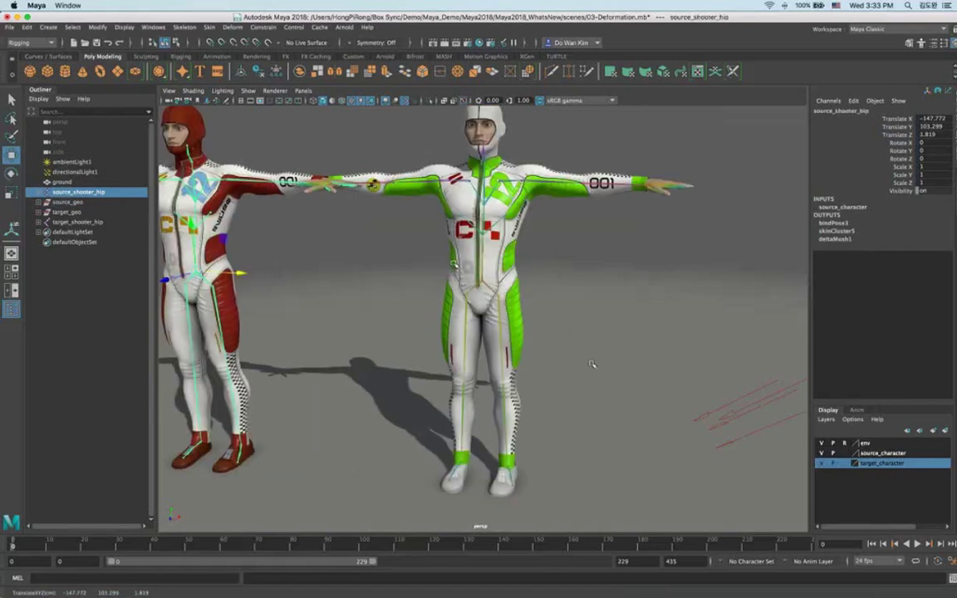
left_click_drag(529, 279, 606, 281)
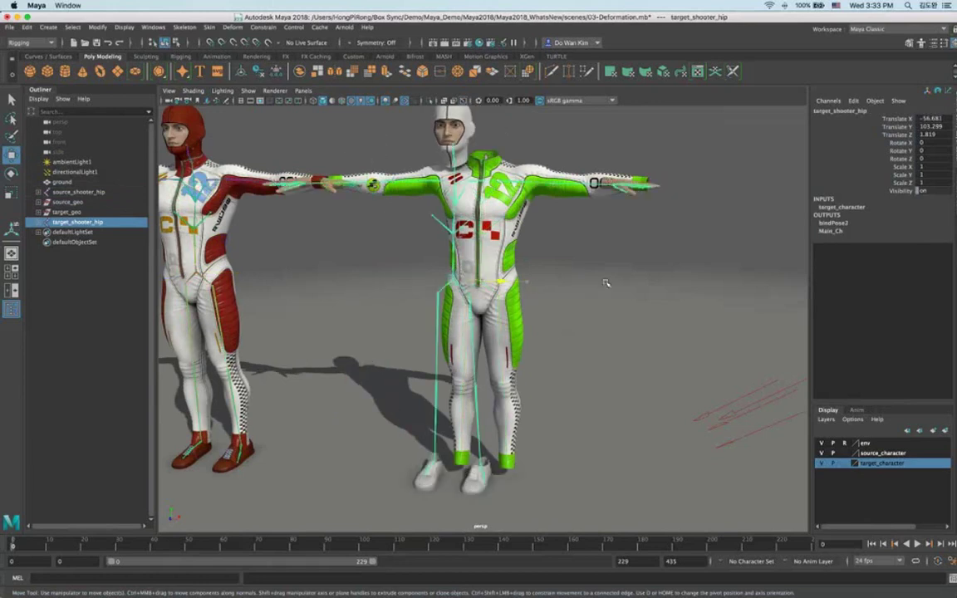
key("super+z")
middle_click_drag(356, 320, 400, 354, "alt")
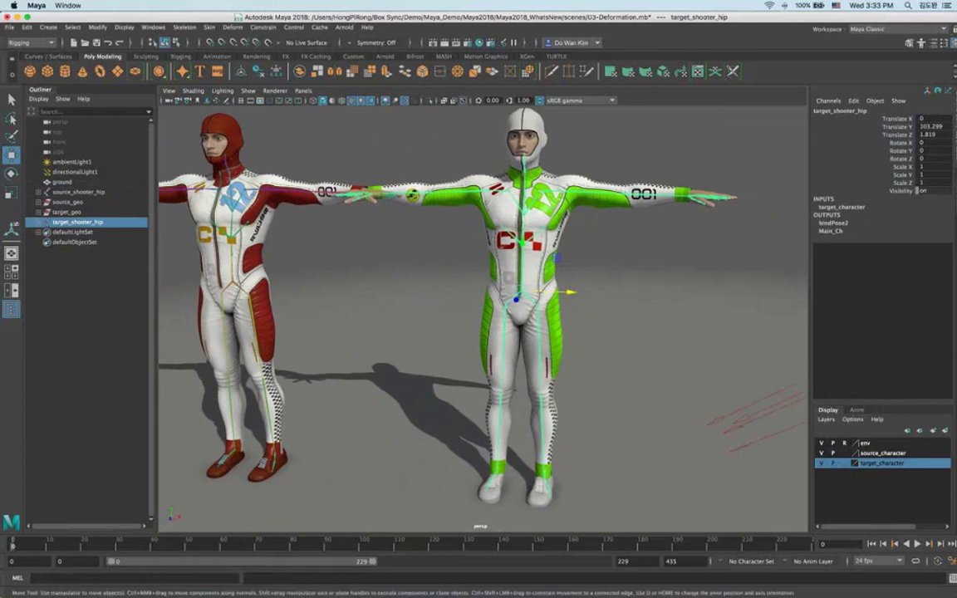
Select the source leather suit, open the Bake Deformer Tool and reset its settings.
left_click(234, 176)
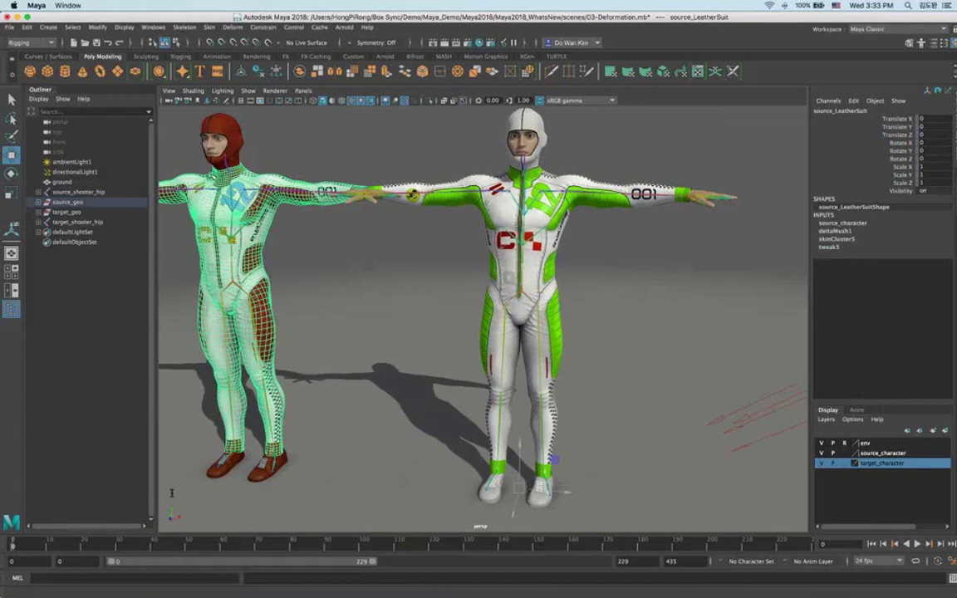
left_click(209, 27)
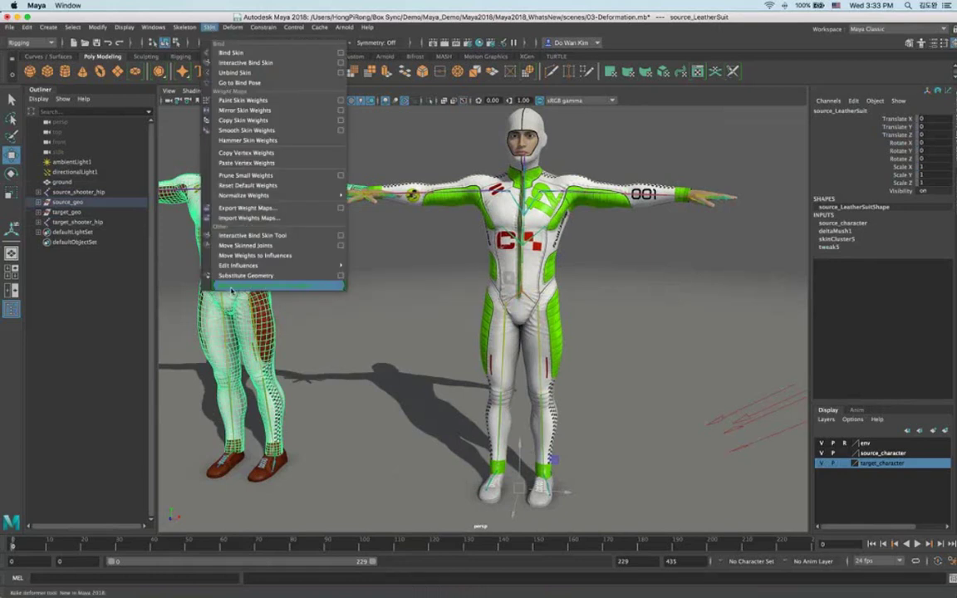
left_click(232, 286)
left_click(470, 145)
left_click(490, 167)
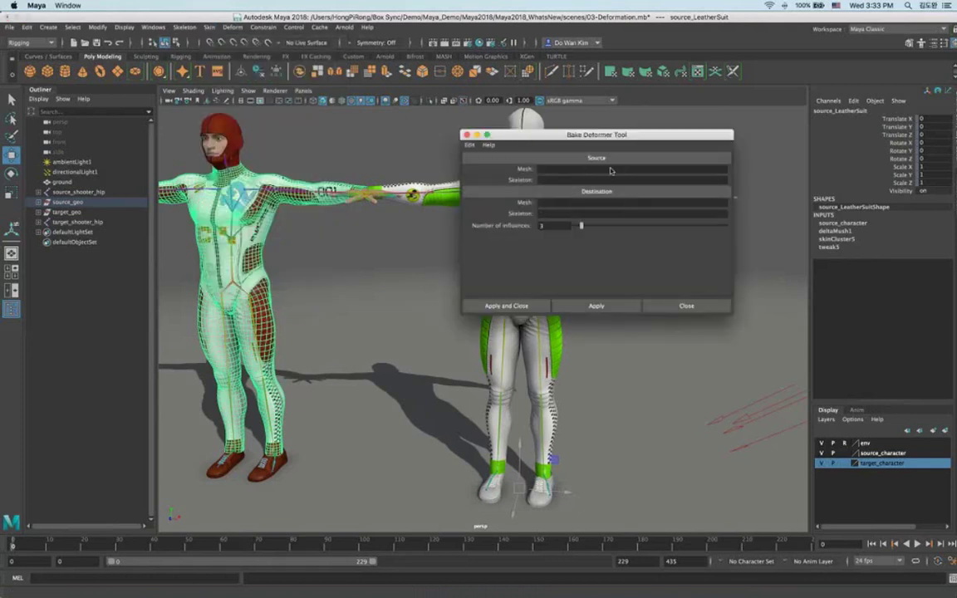
left_click_drag(526, 142, 662, 154)
Set the bake source to the source_LeatherSuit mesh and the source_shooter_hip skeleton.
middle_click_drag(487, 233, 491, 222, "alt")
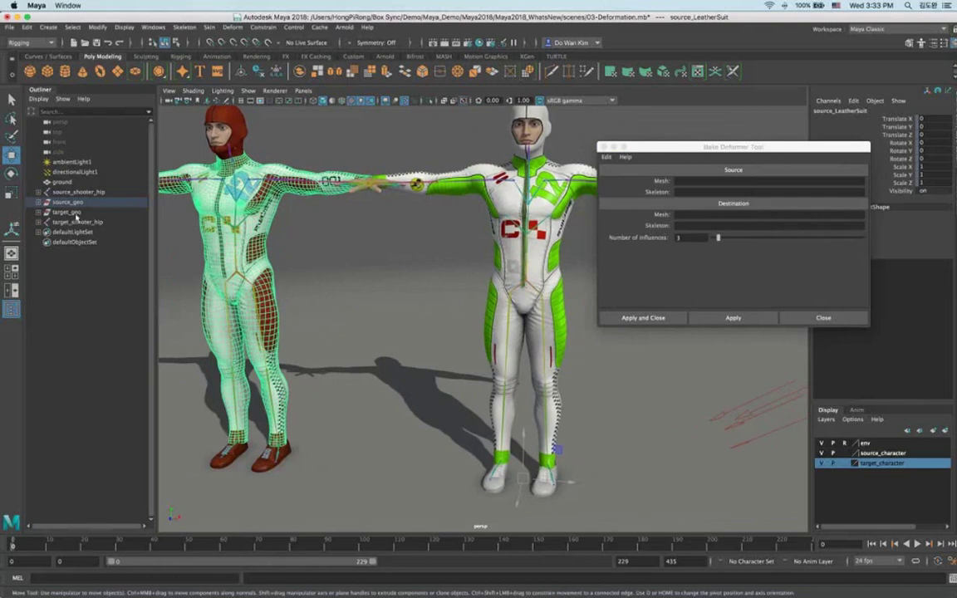
key("f")
left_click_drag(77, 214, 687, 193)
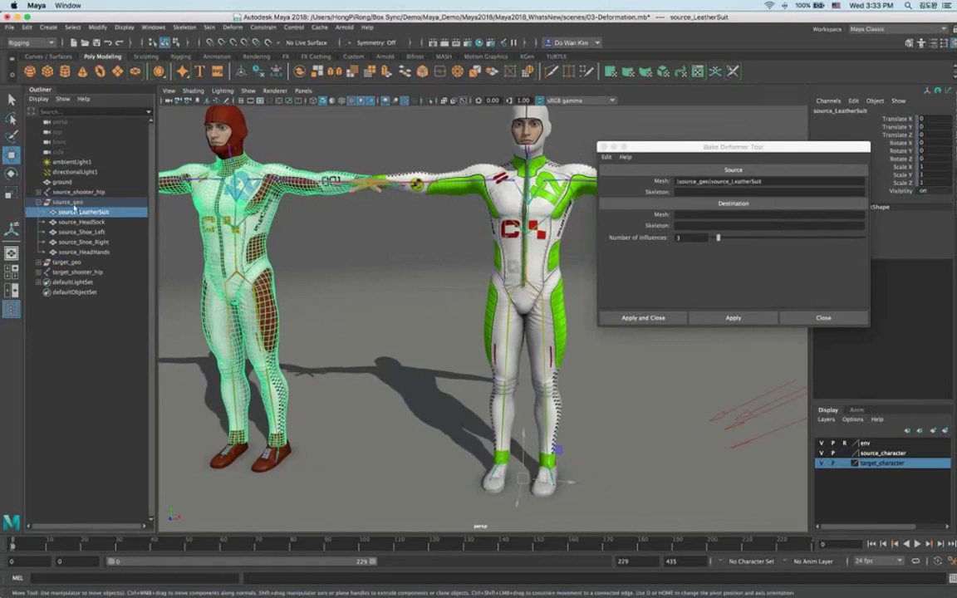
left_click(71, 192)
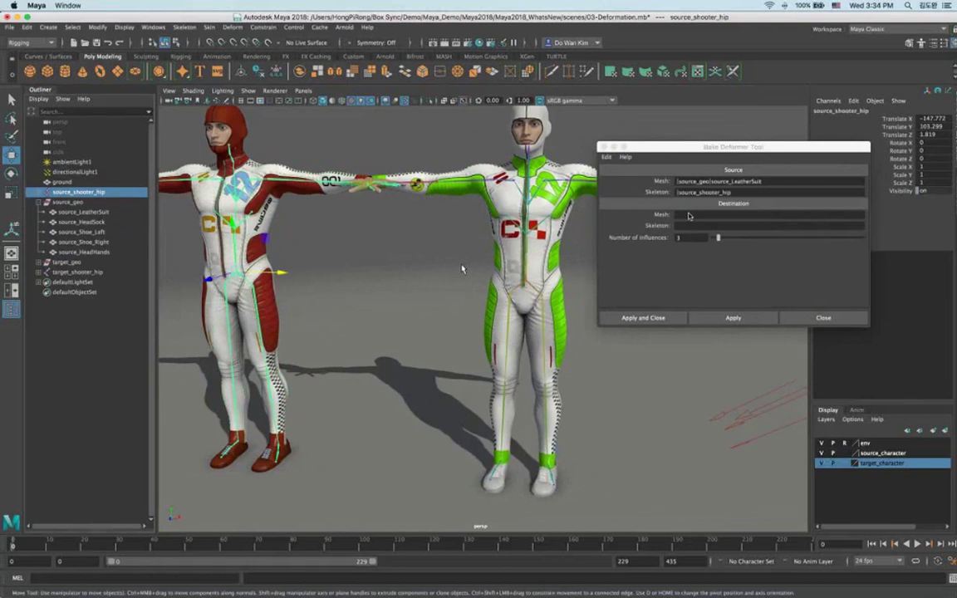
Set target_LeatherSuit and target_shooter_hip as the bake destination and run the deformer bake with 3 influences, closing the tool.
left_click(39, 263)
left_click(82, 272)
middle_click_drag(82, 272, 755, 233)
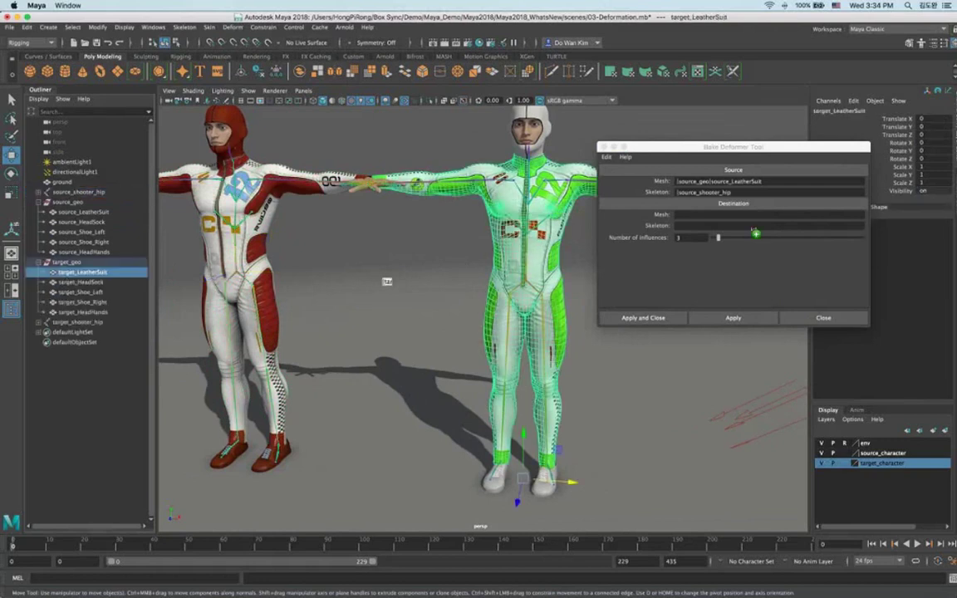
left_click(79, 322)
middle_click_drag(108, 325, 692, 226)
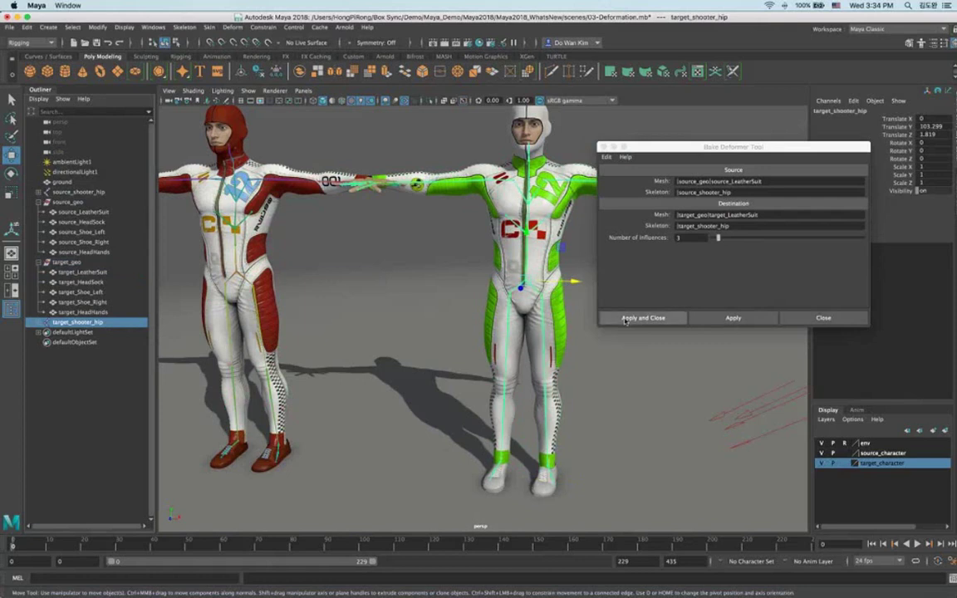
left_click(624, 320)
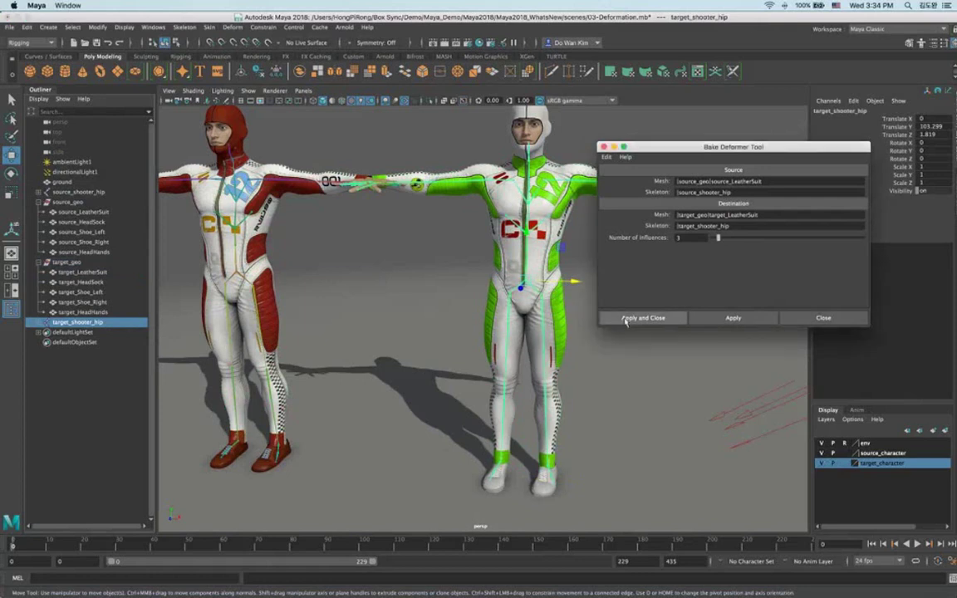
left_click(624, 321)
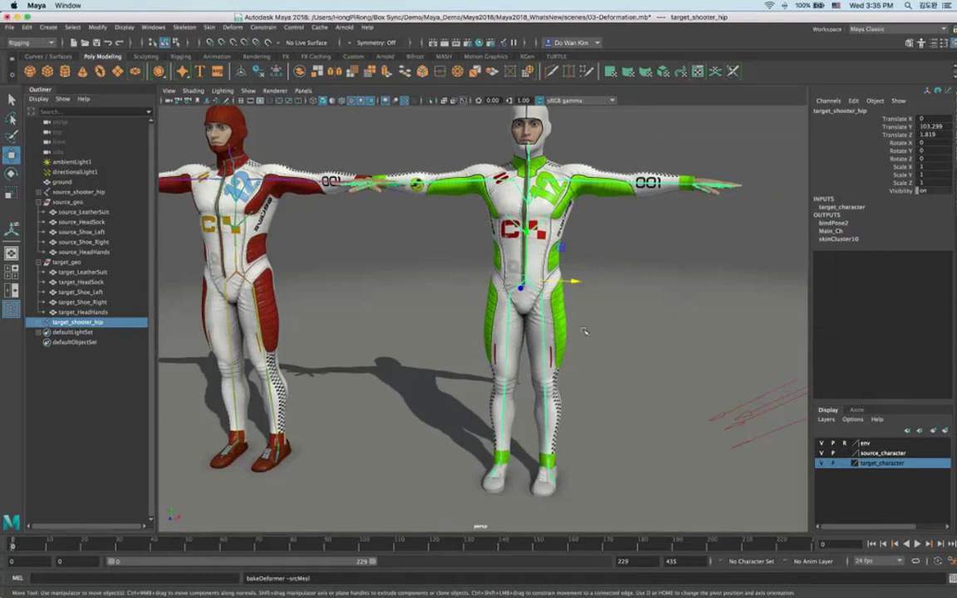
Check the deformer inputs on the target leather suit against those of the source suit.
key("e")
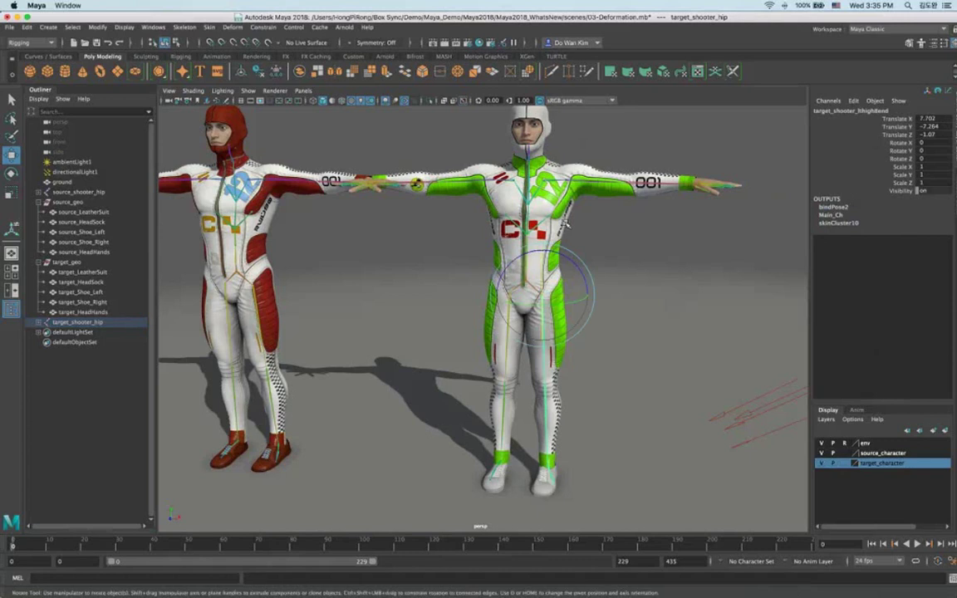
left_click(564, 243)
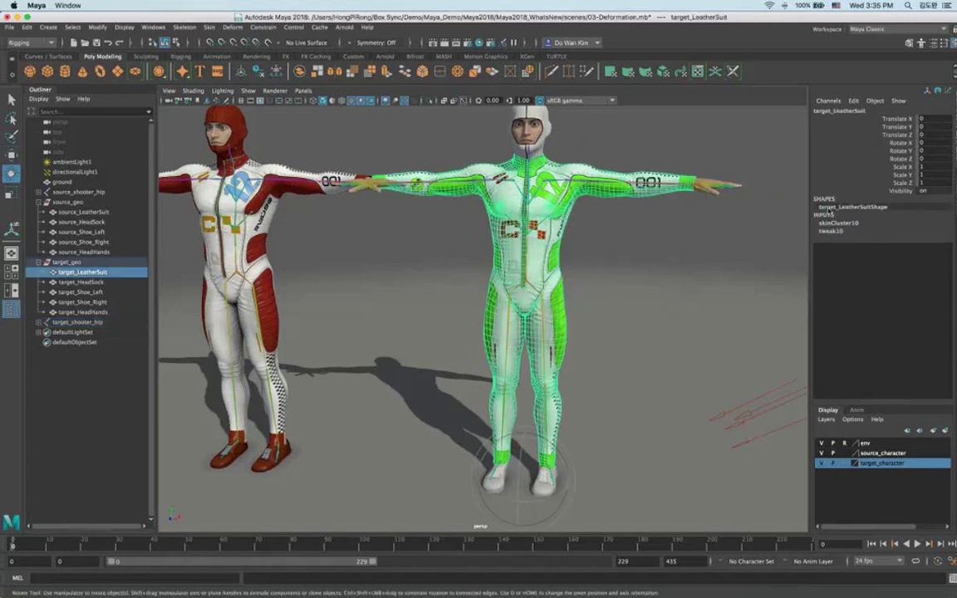
left_click(257, 257)
Select the left thigh joints of both characters and swing them outward together by about 42° around Z.
left_click(537, 318)
left_click(543, 321)
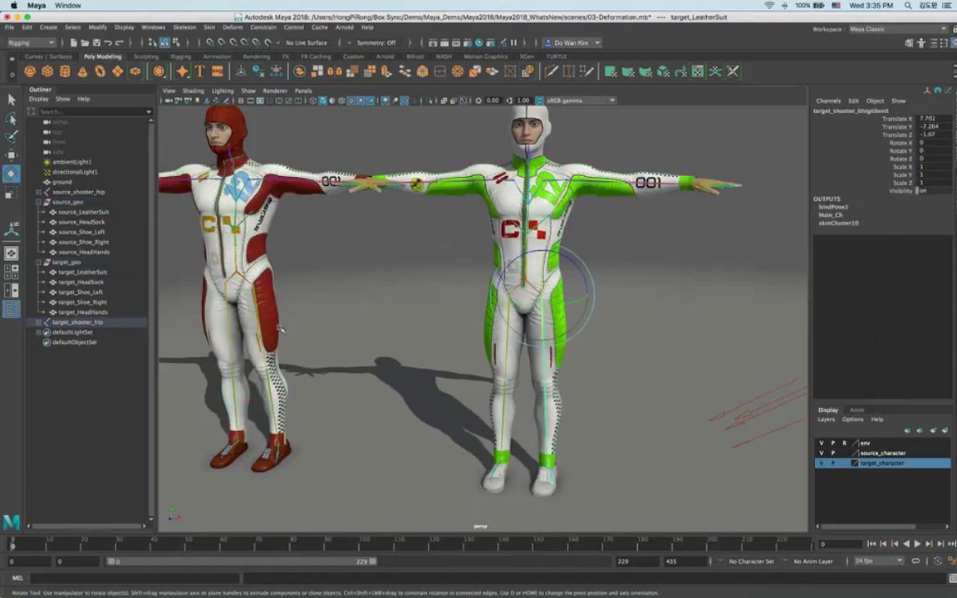
left_click(259, 306, "shift")
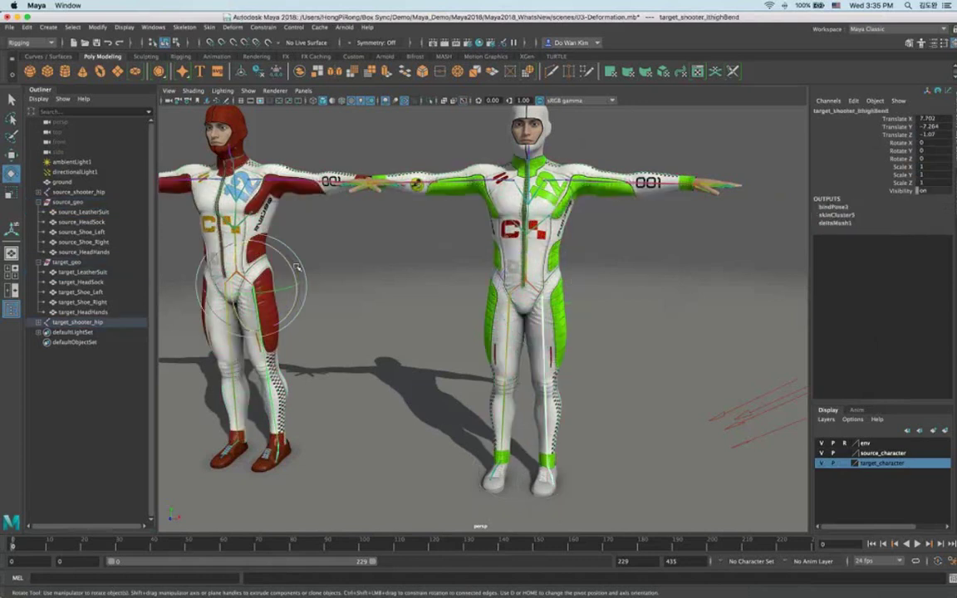
left_click(297, 267)
left_click_drag(297, 268, 279, 224)
Bend both characters' left shin joints about 65° around X, inspect the target's knee deformation up close and undo the bend.
left_click(347, 367)
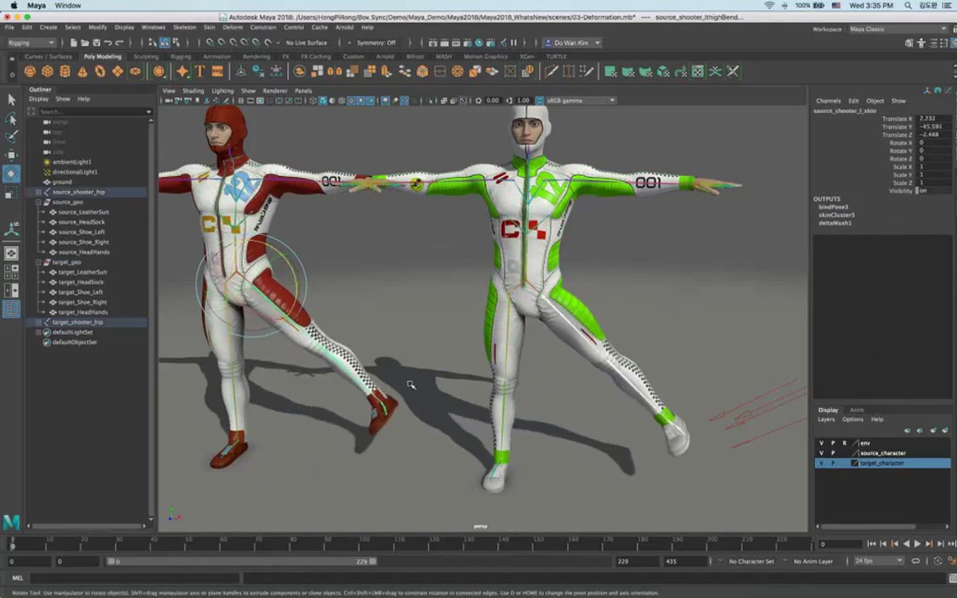
left_click(613, 379)
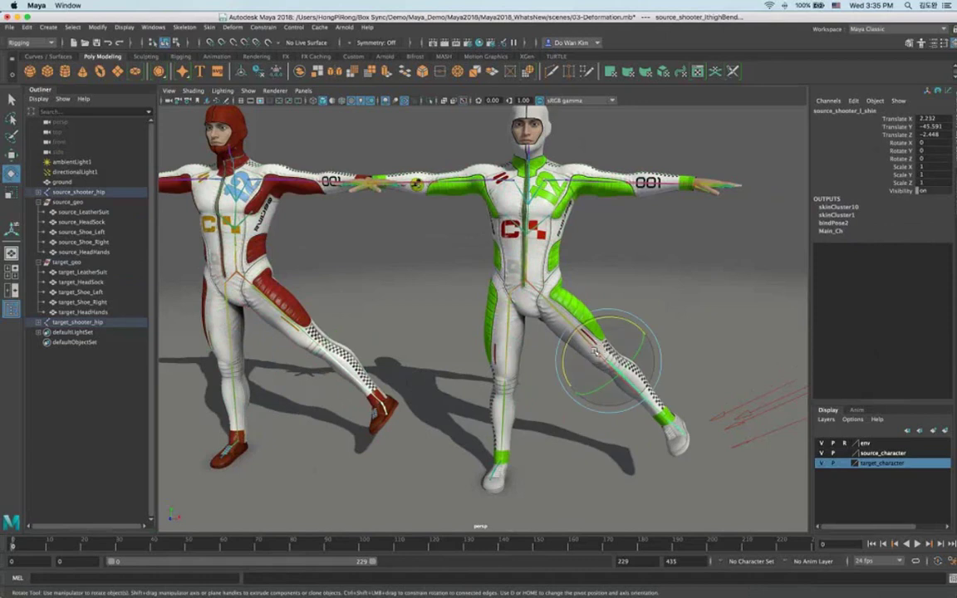
left_click_drag(612, 378, 397, 496)
scroll(496, 434, "up", 5)
left_click_drag(513, 436, 532, 388, "alt")
key("super+z")
key("super+z")
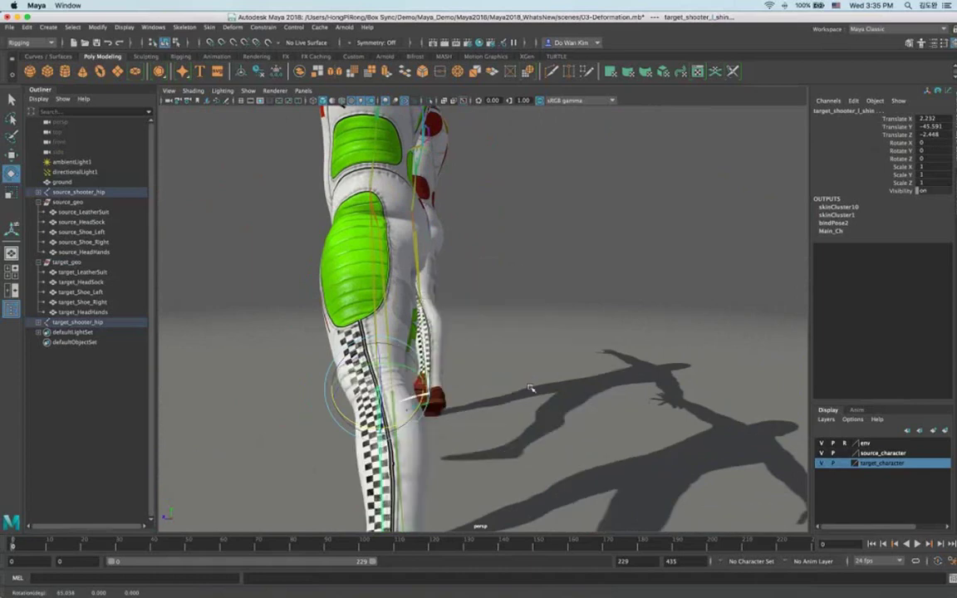
Undo the outward rotation of both characters' left thigh joints.
key("super+z")
mouse_move(528, 359)
left_mouse_down("alt")
mouse_move(634, 366)
mouse_move(638, 376)
mouse_move(529, 358)
left_mouse_up("alt")
scroll(528, 359, "down", 4)
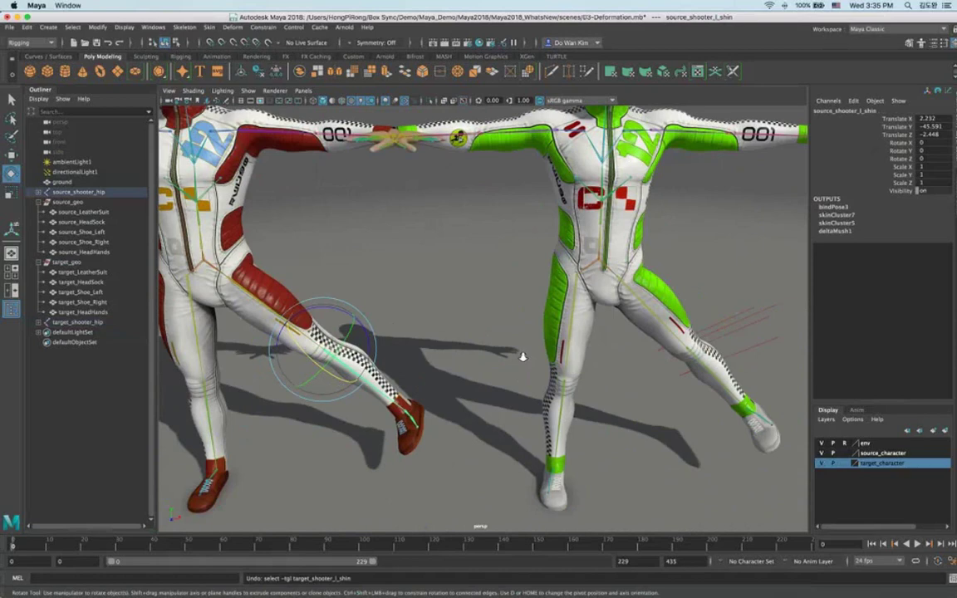
scroll(523, 358, "down", 3)
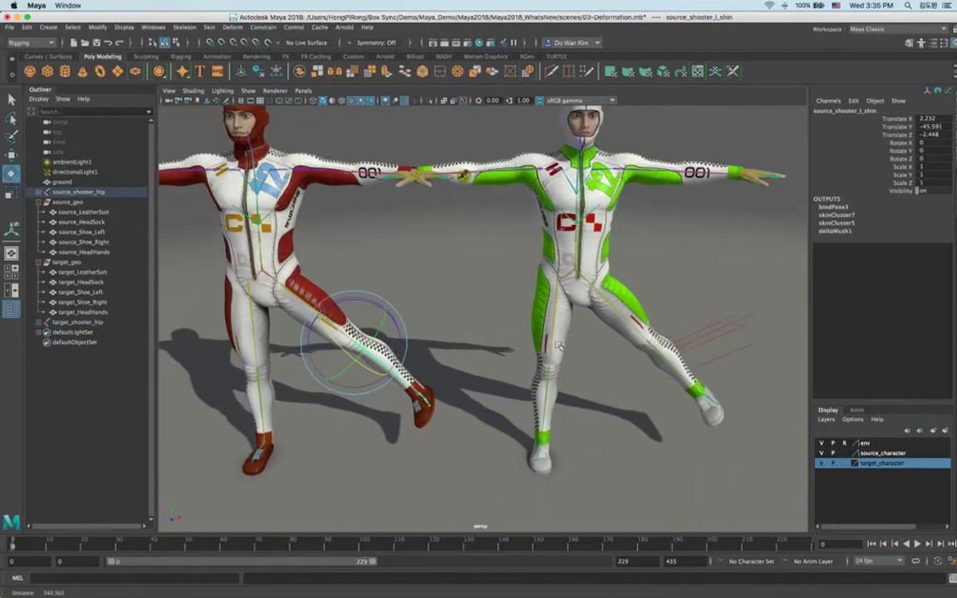
left_click_drag(558, 346, 574, 362, "alt")
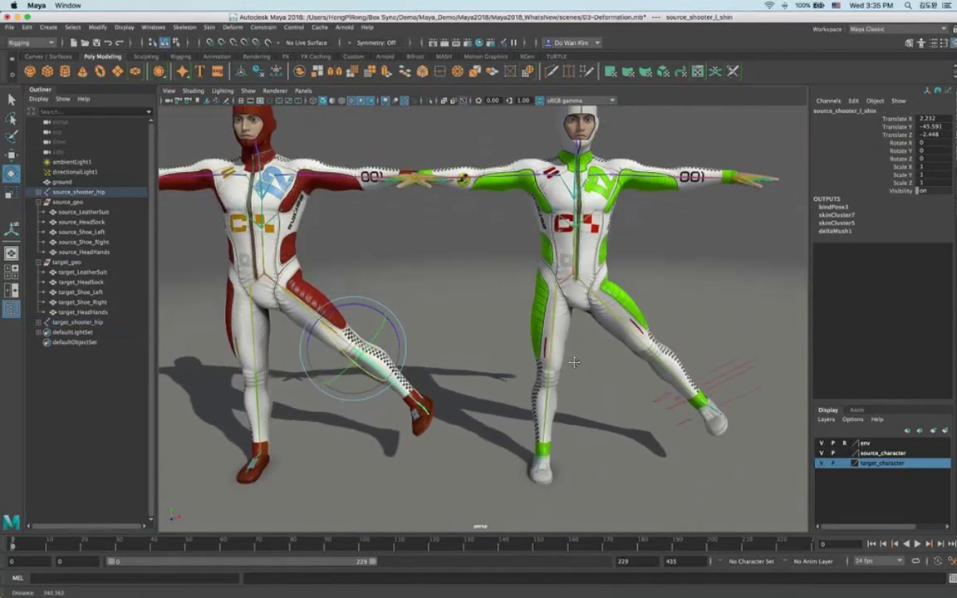
key("Up")
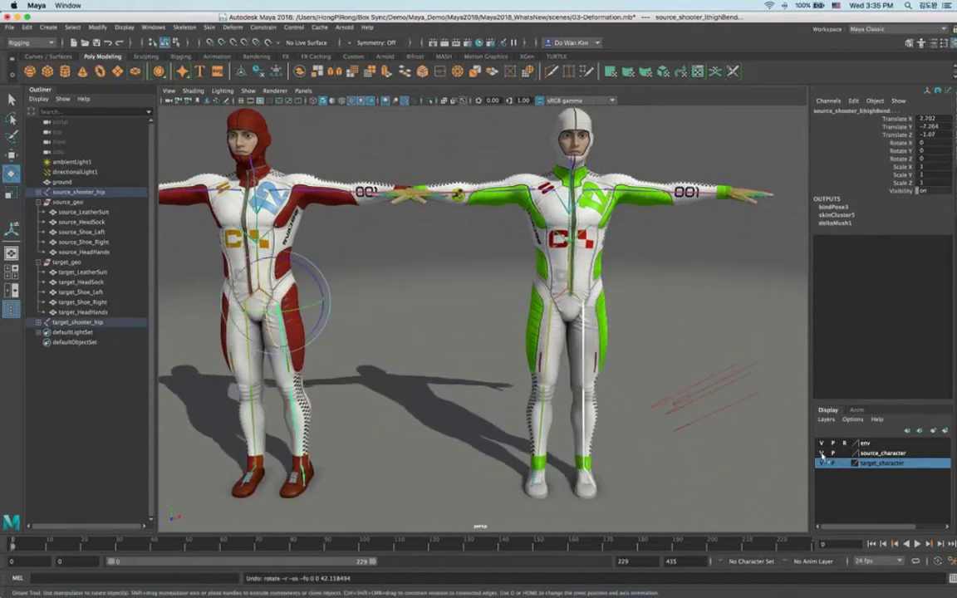
Hide the source_character layer and create a HumanIK control rig for Main_Ch.
right_click_drag(667, 408, 605, 363, "alt")
middle_click_drag(605, 363, 526, 362, "alt")
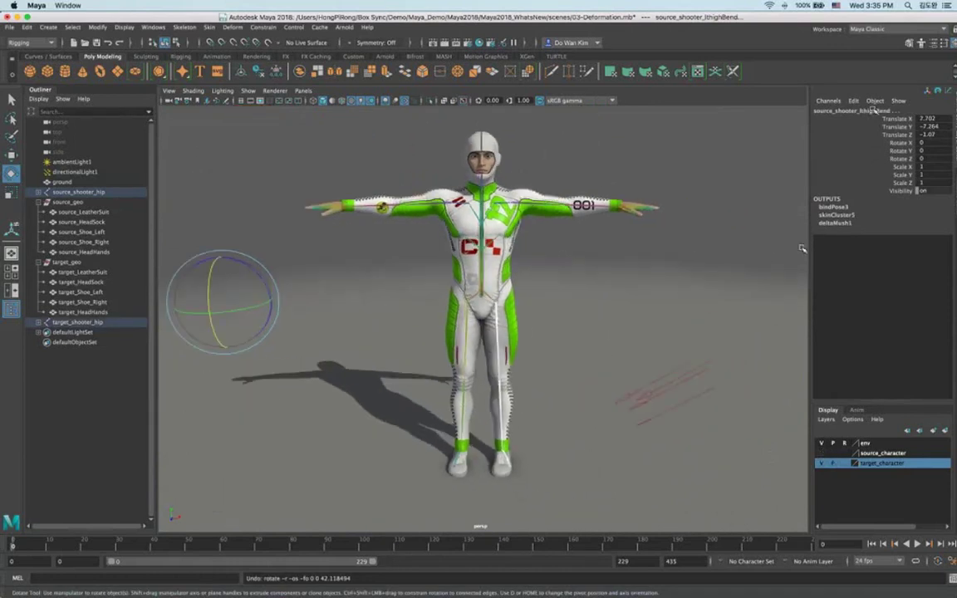
left_click(920, 45)
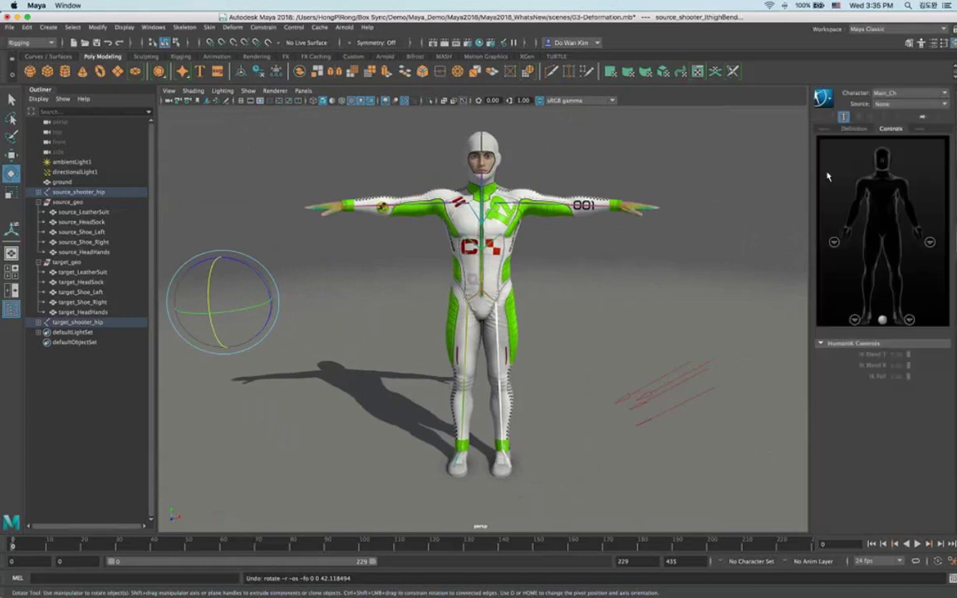
left_click(891, 130)
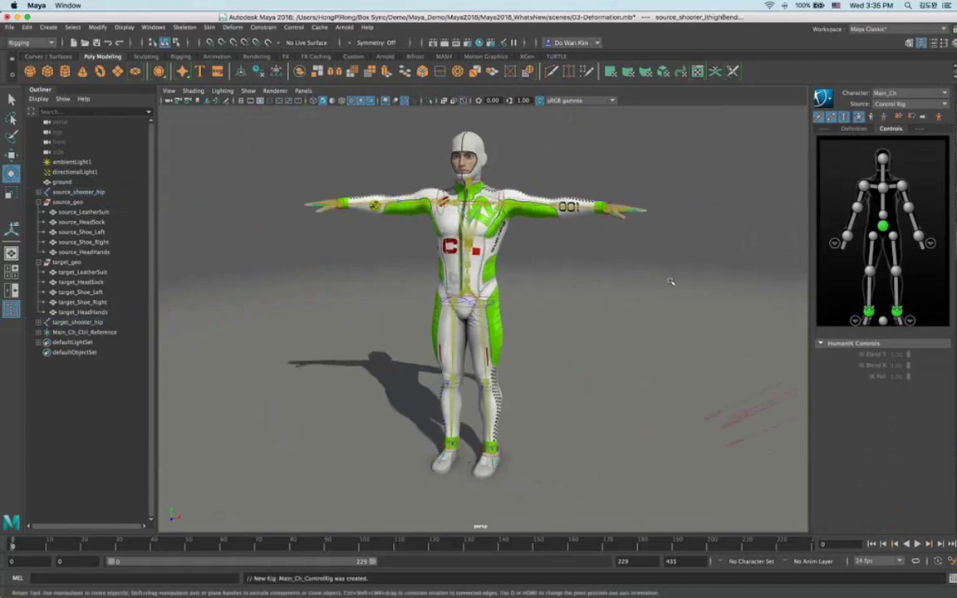
Try moving the control rig's left wrist effector and undo the move.
left_click(631, 227)
key("w")
mouse_move(642, 175)
left_mouse_down()
mouse_move(625, 350)
mouse_move(643, 174)
left_mouse_up()
key("z")
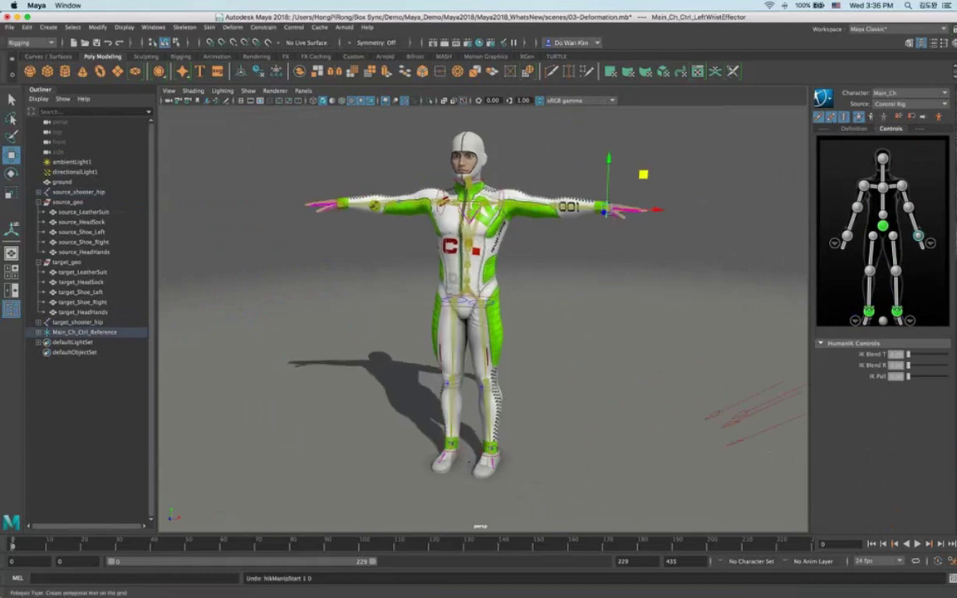
Open the Content Browser and import cartwheel.ma from the Motion_Capture folder into the scene.
left_click(153, 26)
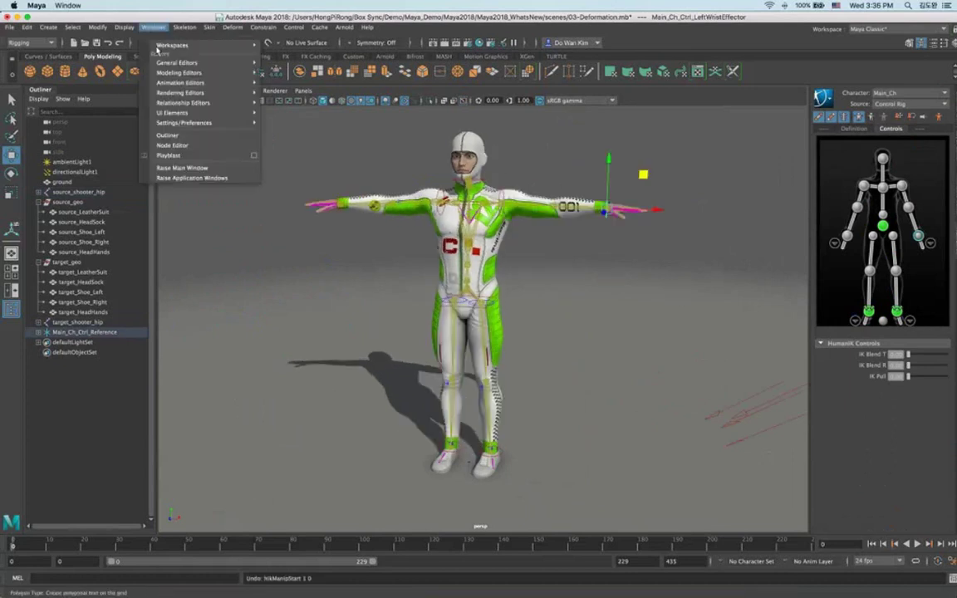
mouse_move(199, 62)
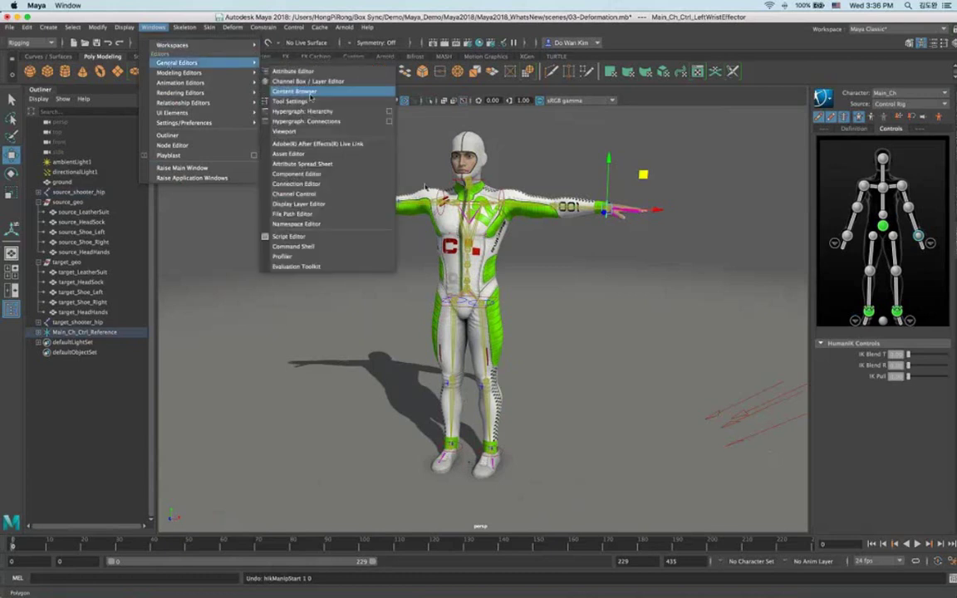
left_click(282, 91)
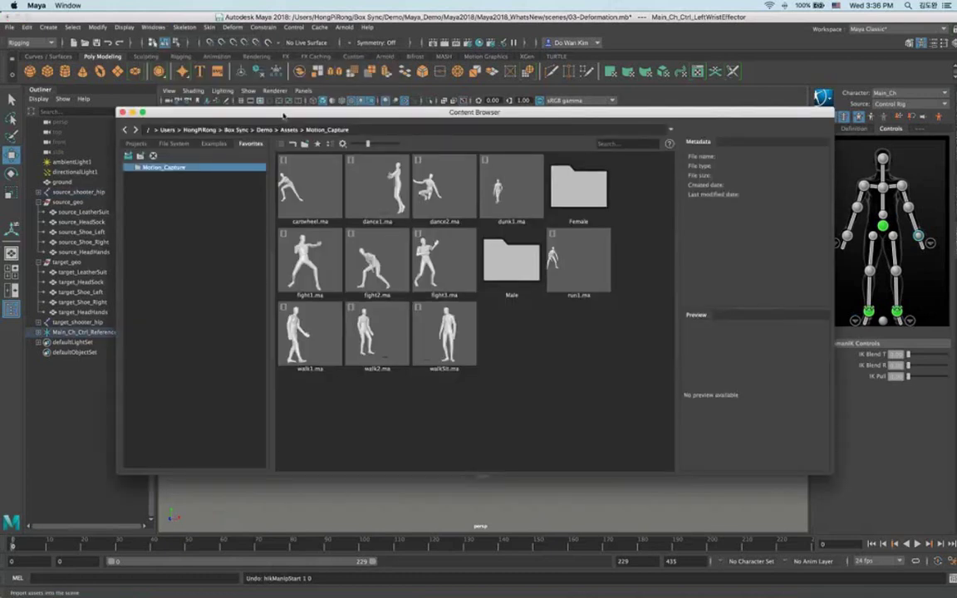
left_click_drag(283, 114, 292, 124)
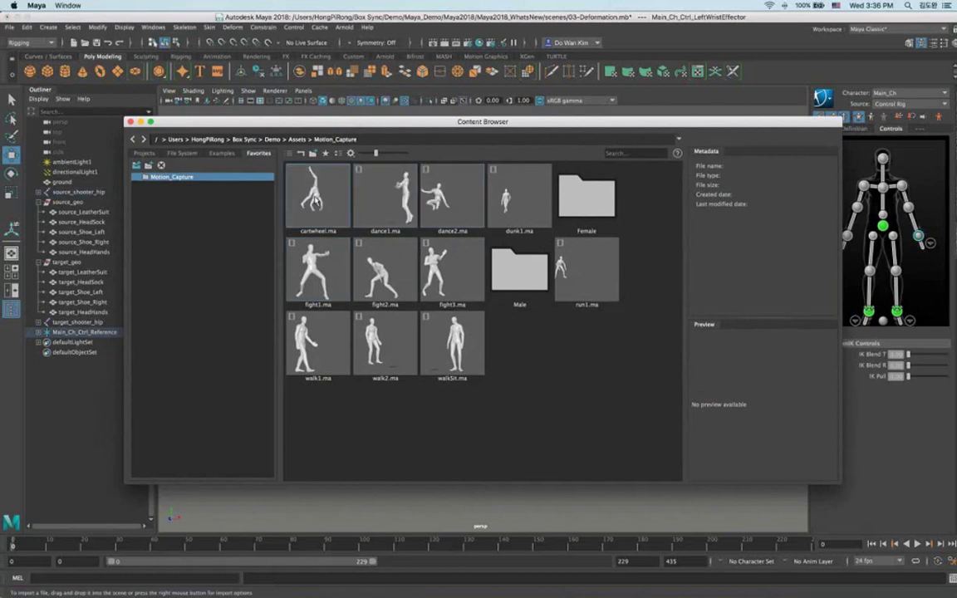
left_click(314, 200)
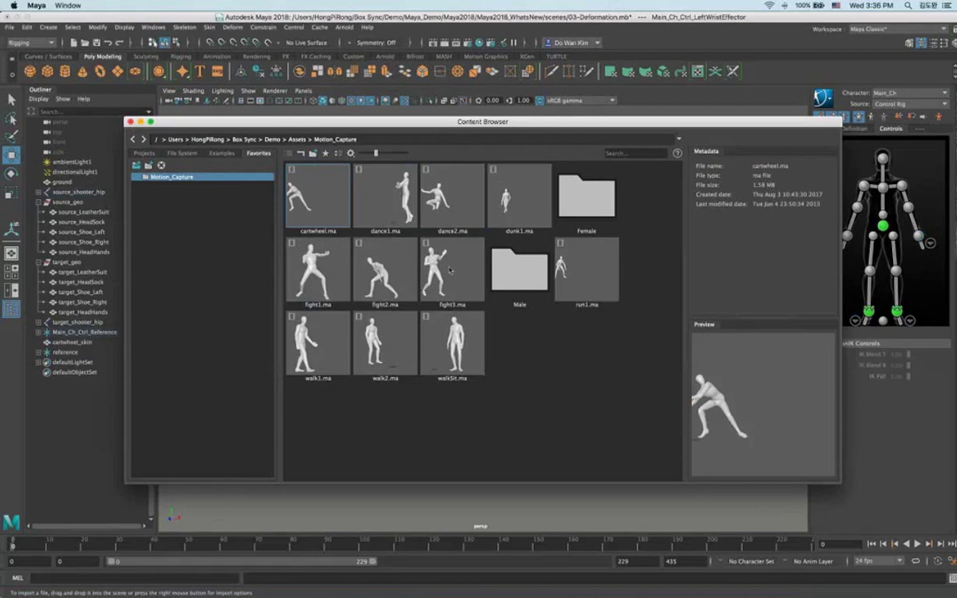
Close the Content Browser and set Main_Ch's HumanIK source to MocapExample.
left_click(131, 122)
left_click_drag(494, 345, 369, 342, "alt")
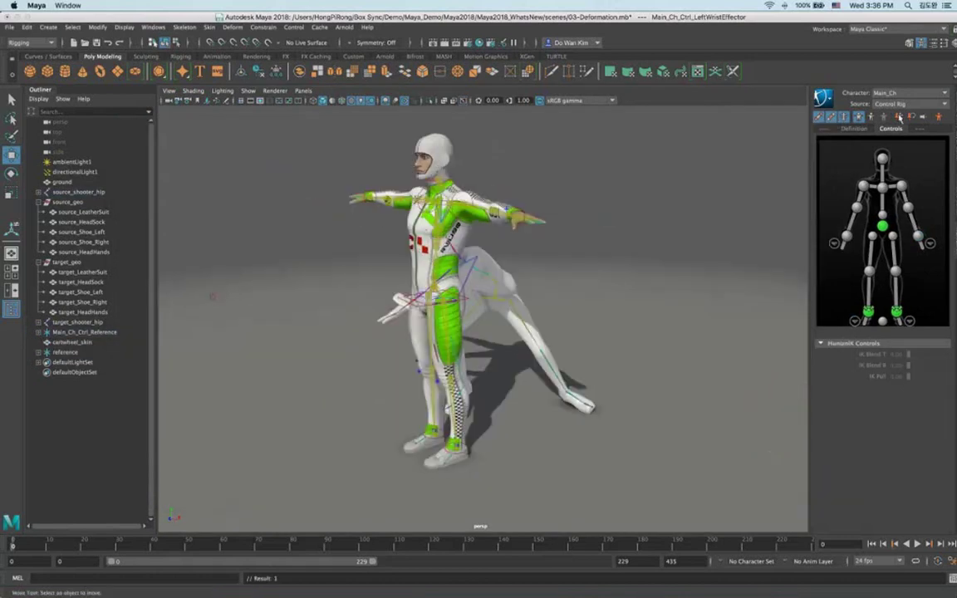
left_click(899, 106)
left_click(893, 124)
Bake the cartwheel motion capture onto Main_Ch's control rig over the full 229-frame range.
left_click(823, 97)
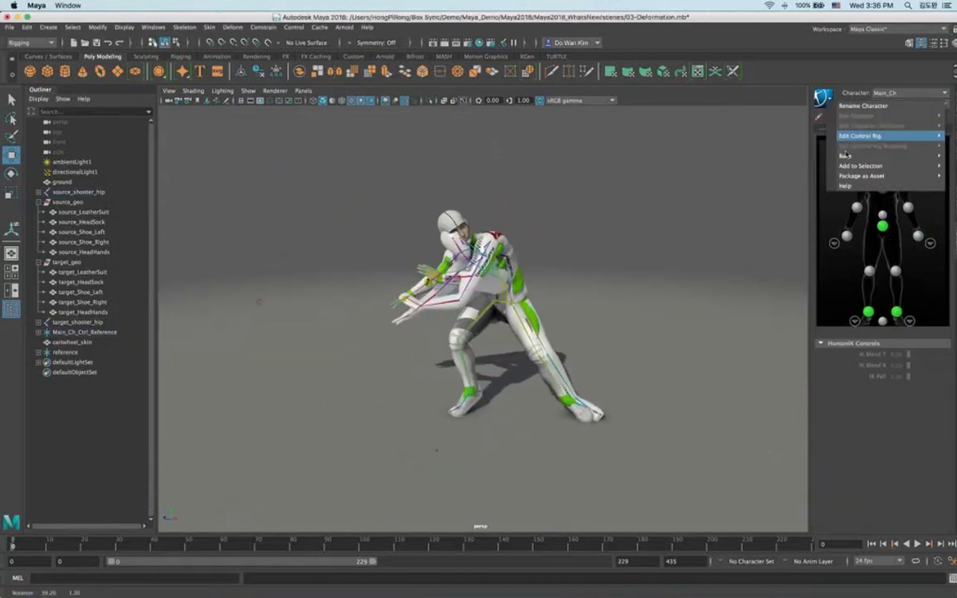
mouse_move(844, 155)
left_click(786, 170)
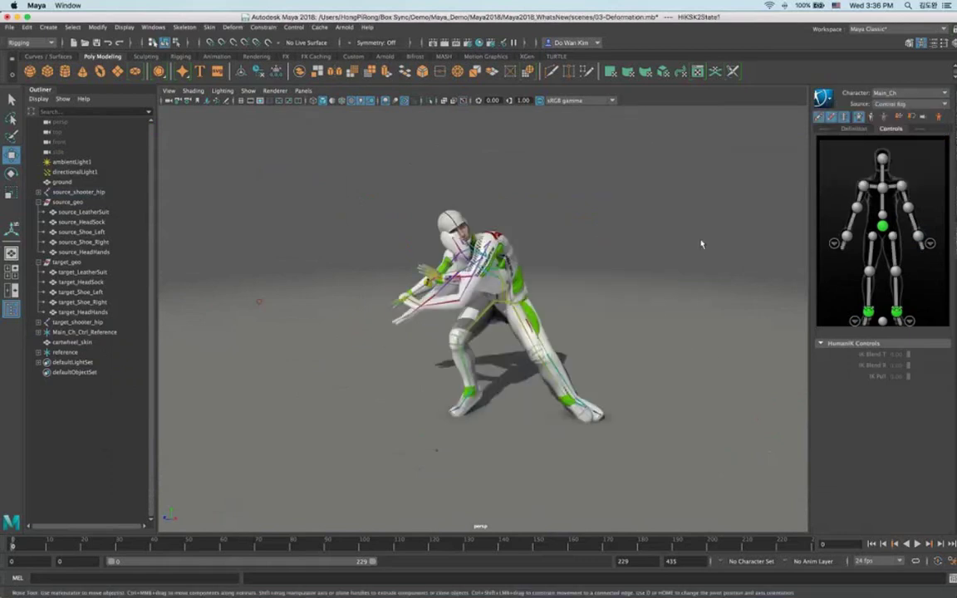
Delete the control rig's baked keys from the timeline and shorten the animation range to end at frame 40.
left_click_drag(86, 545, 23, 551)
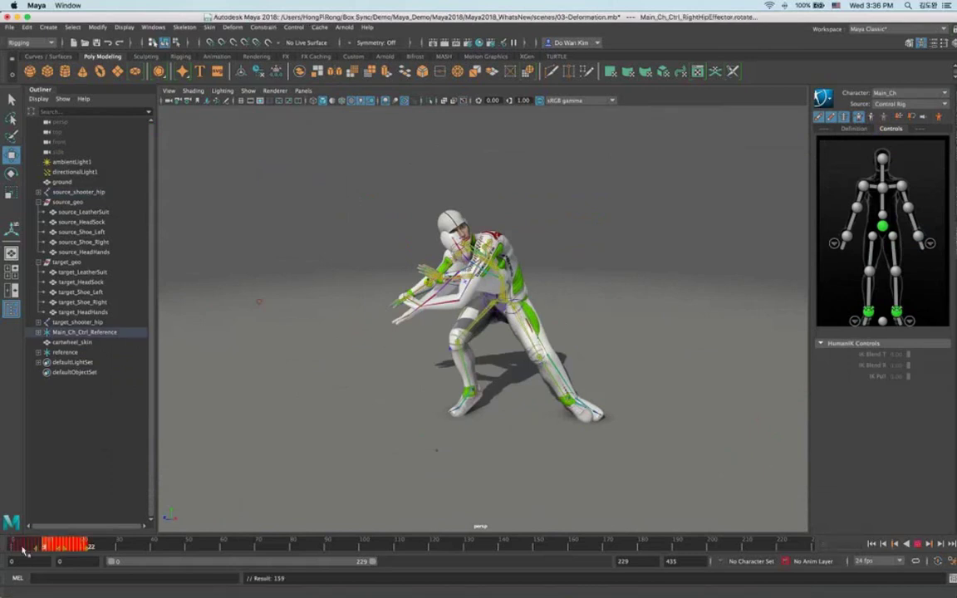
right_click(40, 544)
left_click(83, 417)
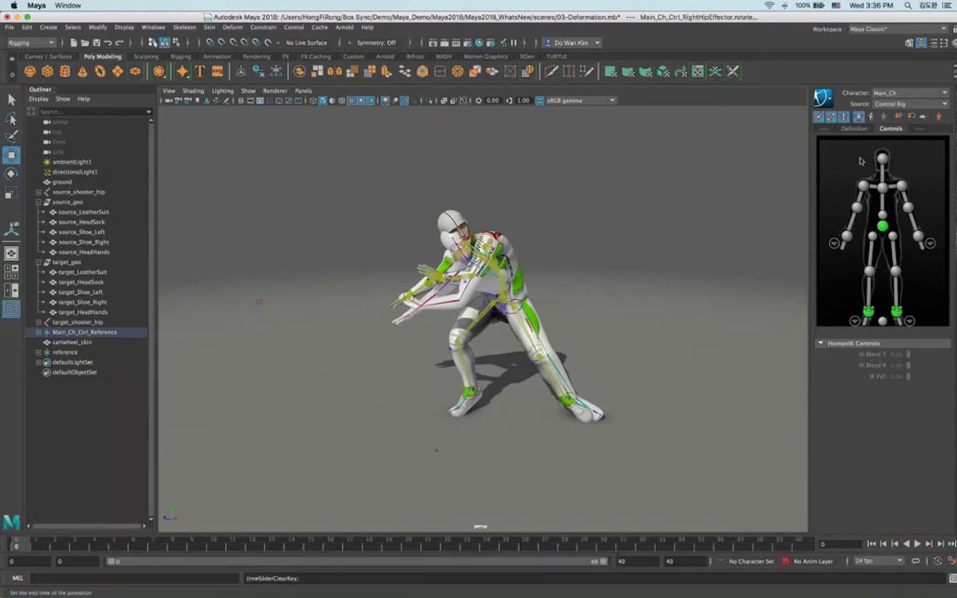
Bake Main_Ch's control rig over the 40-frame range with Control Rig as its source.
left_click(822, 96)
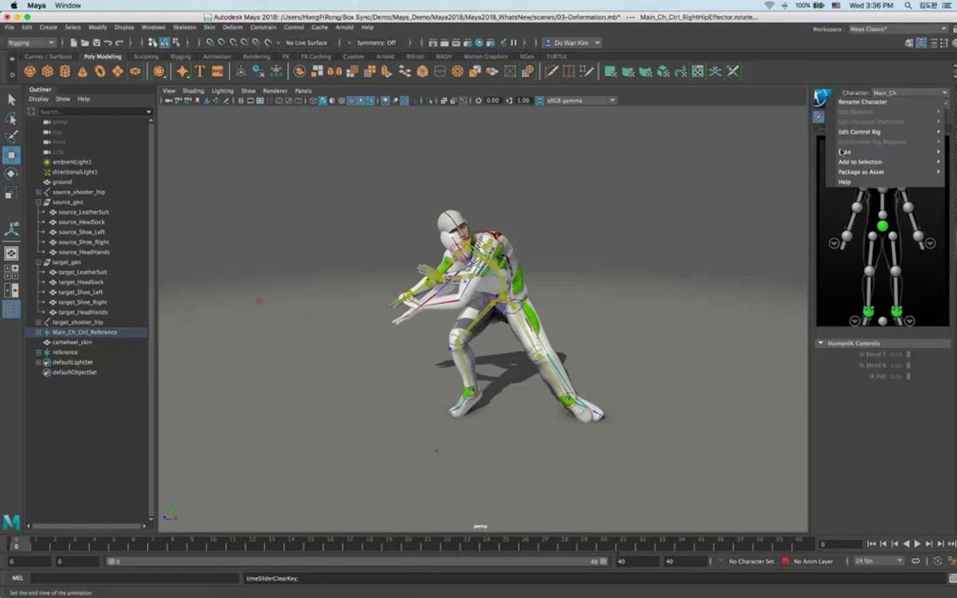
mouse_move(844, 152)
left_click(788, 163)
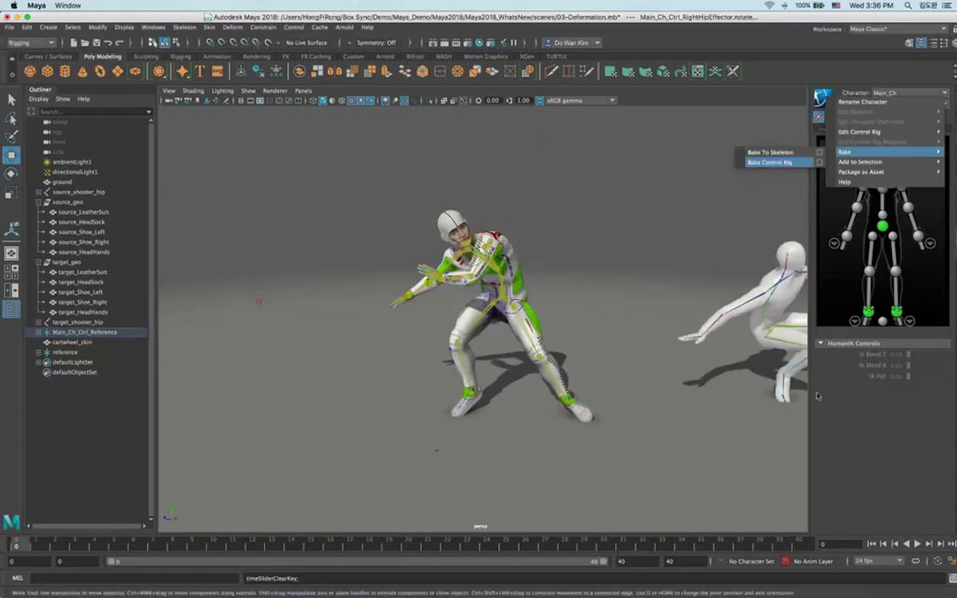
Switch Main_Ch's source back to MocapExample and bake the 40-frame motion to the control rig.
left_click(881, 104)
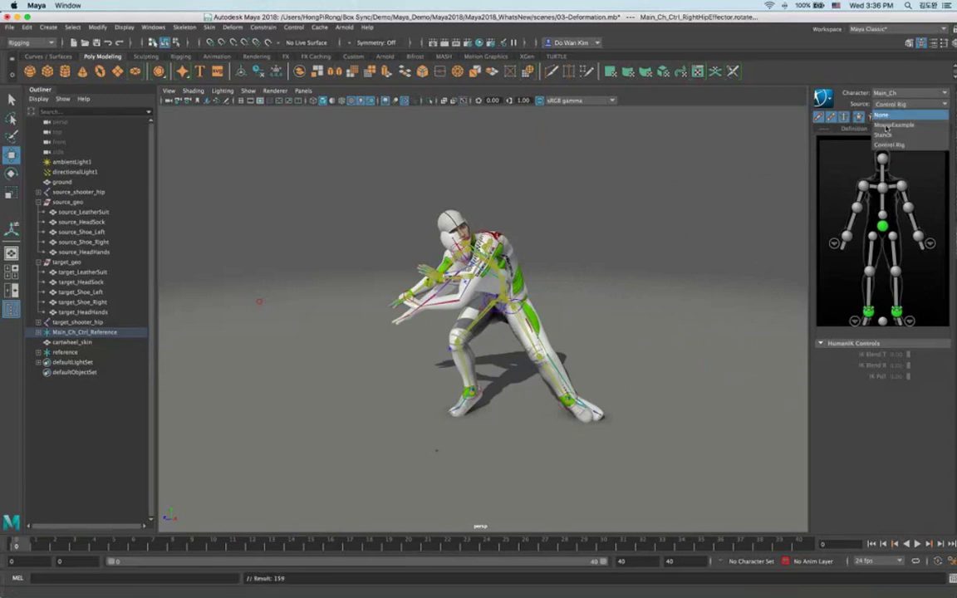
left_click(843, 126)
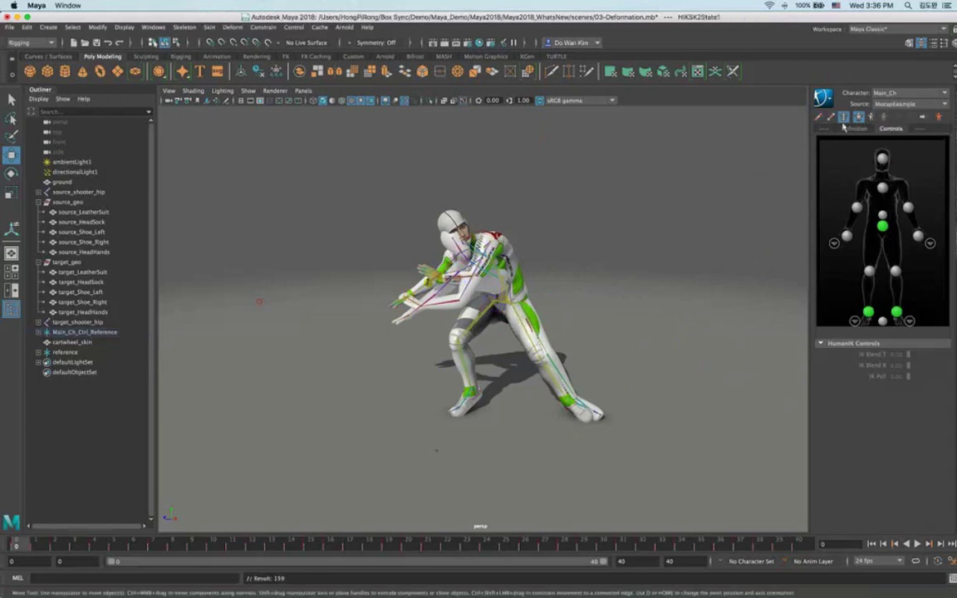
left_click(822, 97)
mouse_move(836, 136)
mouse_move(840, 155)
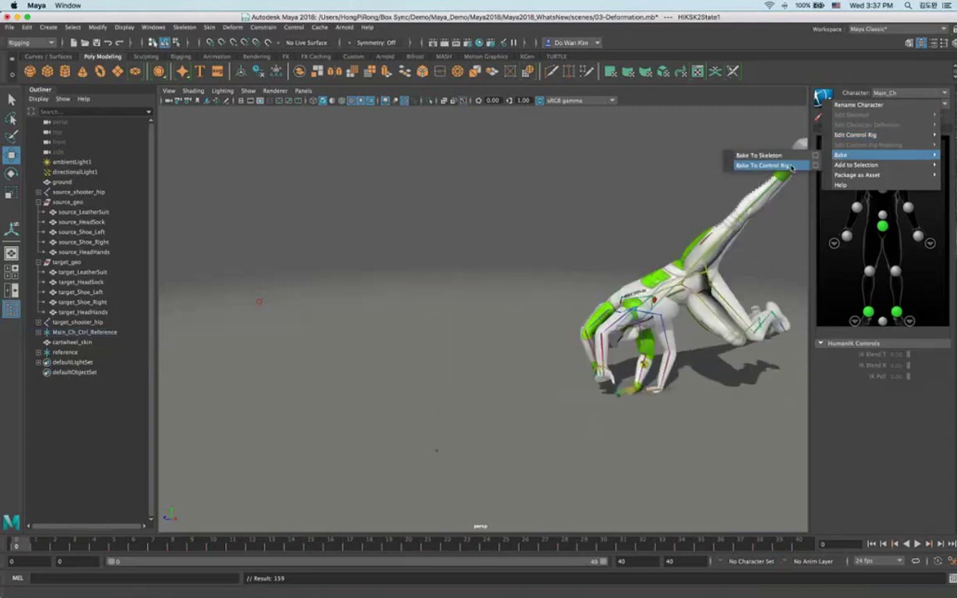
left_click(762, 166)
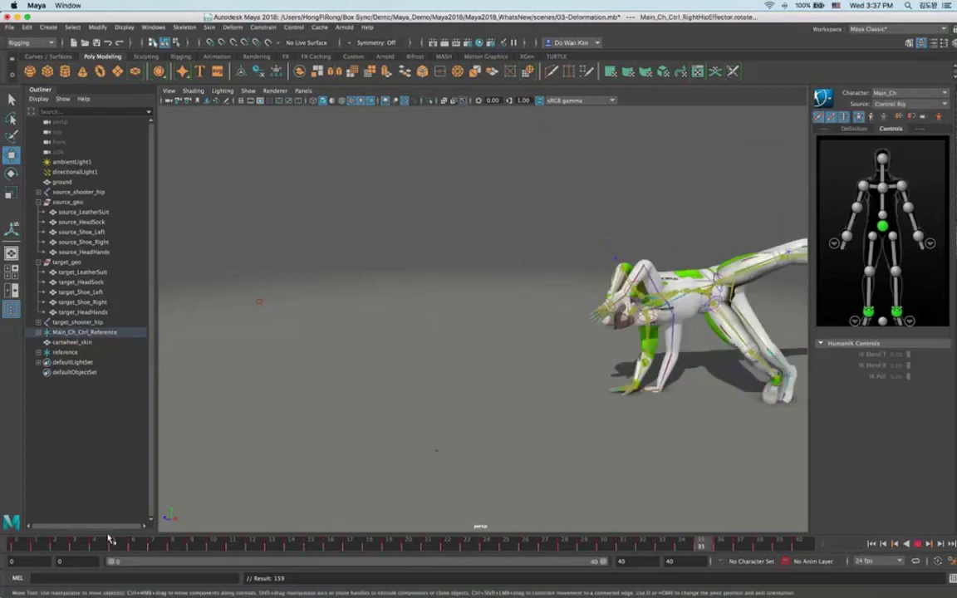
Hide the imported cartwheel_skin mesh and its reference skeleton.
left_click(83, 343)
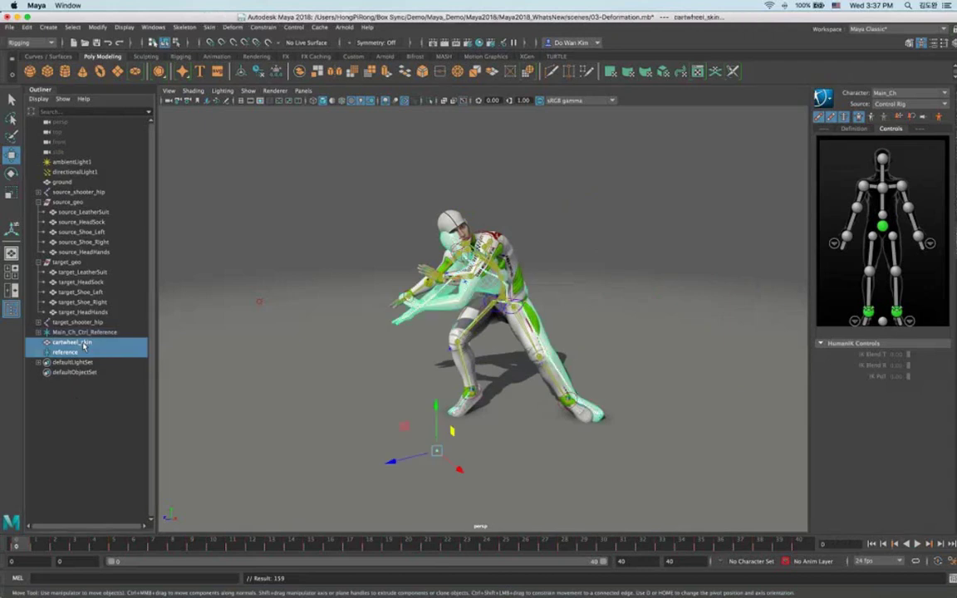
key("ctrl+h")
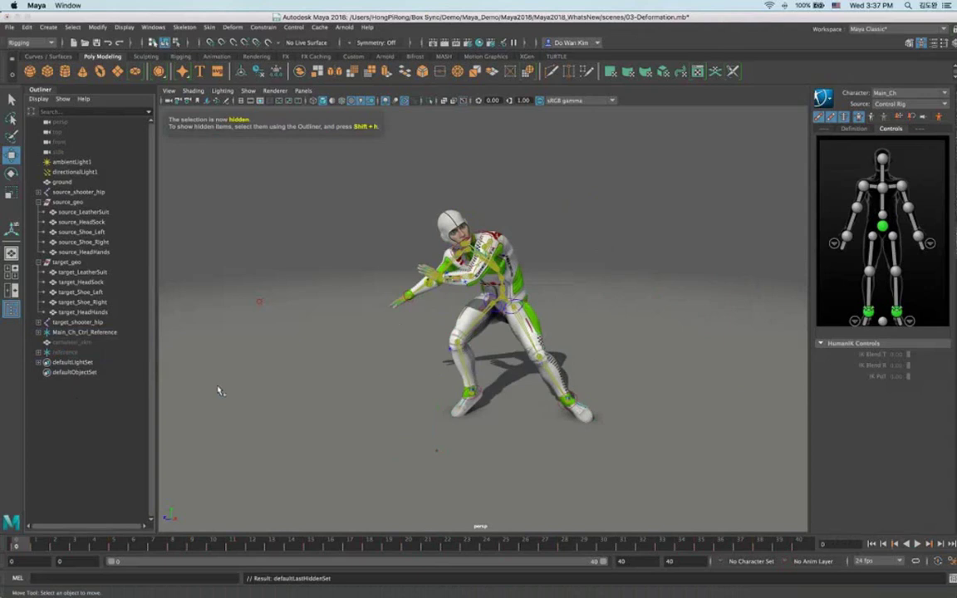
Switch to the Animation workspace and add the selected control rig's animation to the Time Editor as a clip.
left_click(905, 29)
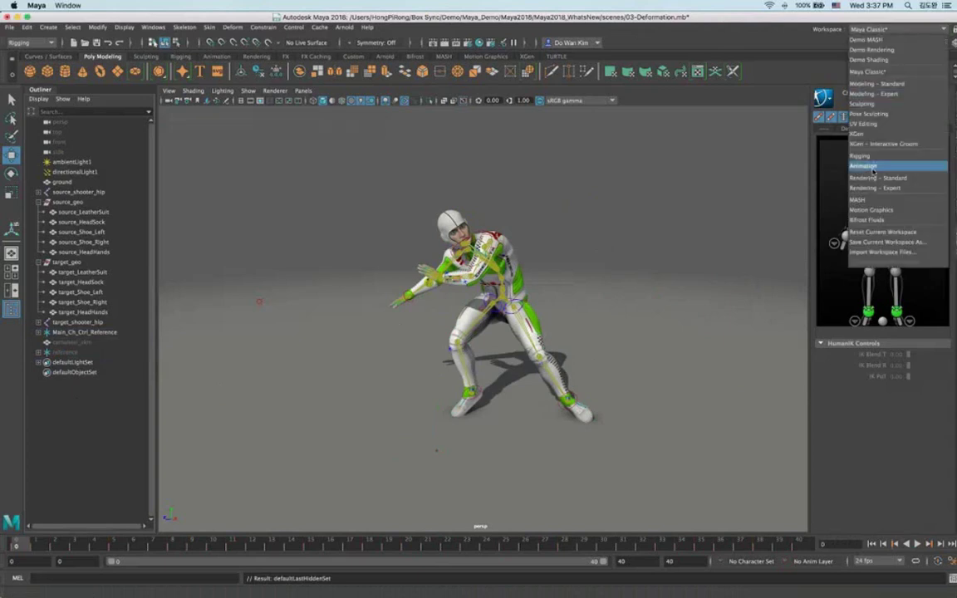
left_click(862, 166)
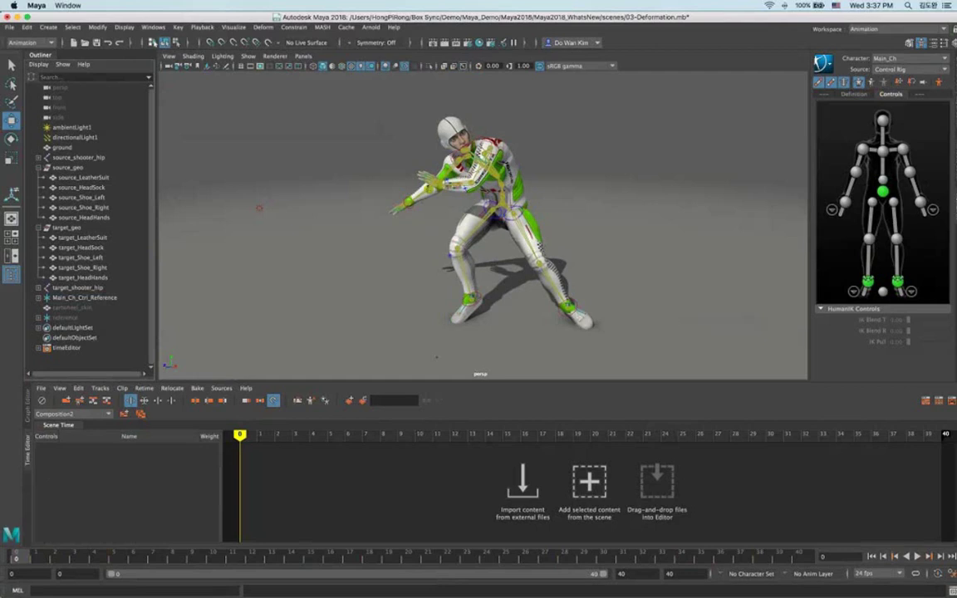
left_click(501, 219)
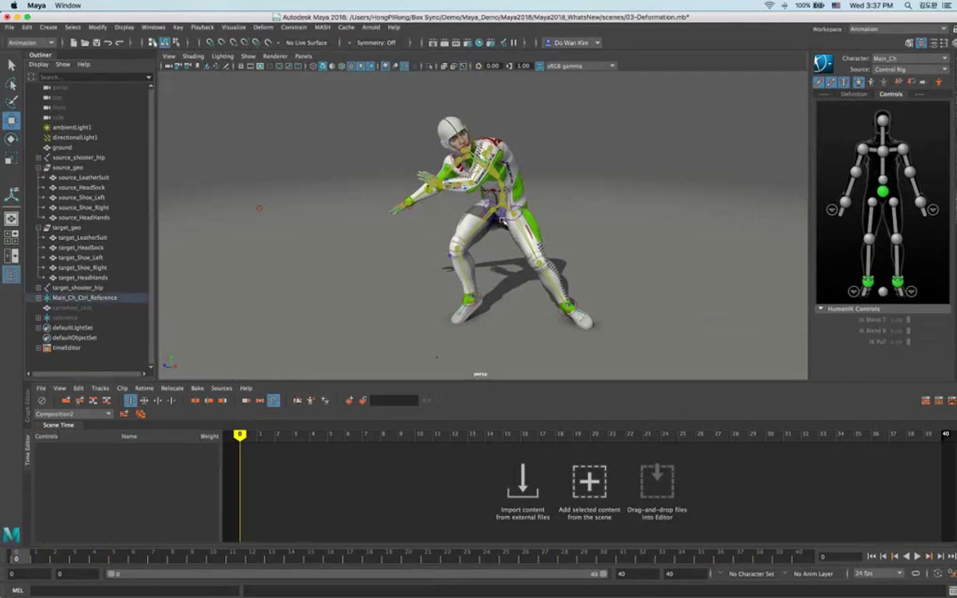
left_click(589, 483)
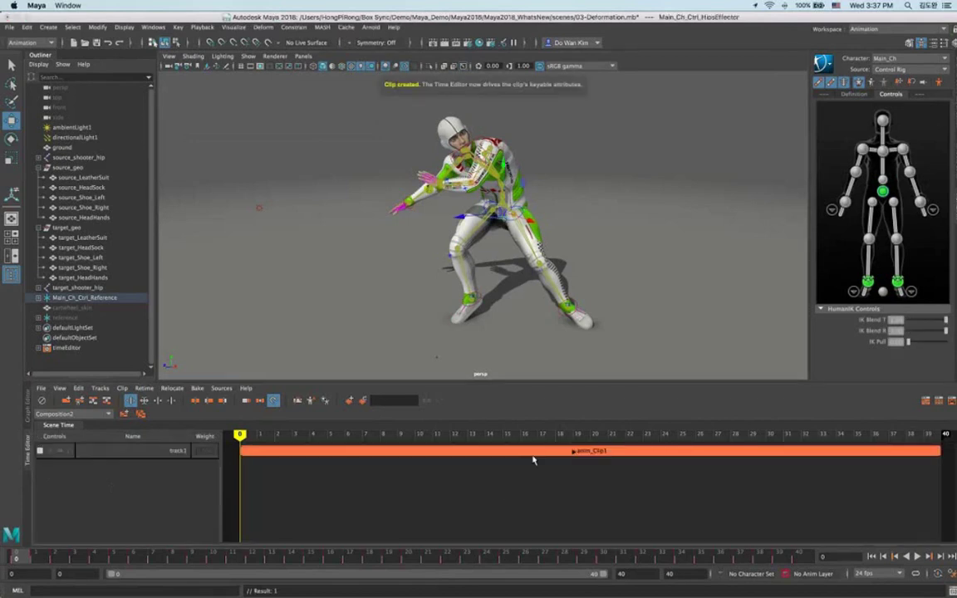
Extend the animation and playback range to end at frame 80.
left_click_drag(635, 574, 502, 566)
type("80")
key("Return")
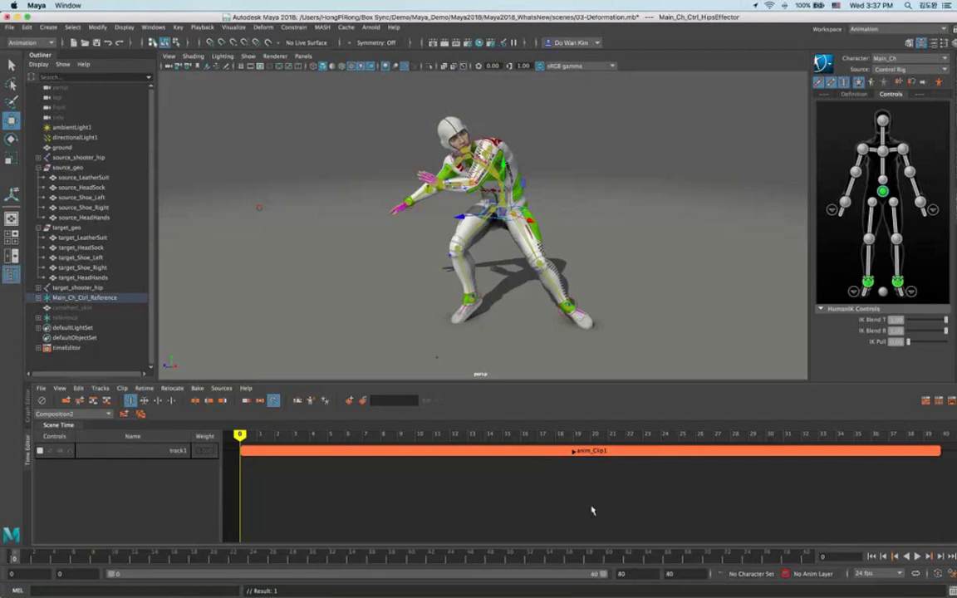
Try scaling the Time Editor clip to end at about frame 80, play back the slowed motion, and undo the scaling.
scroll(589, 510, "down", 3)
scroll(581, 505, "down", 5)
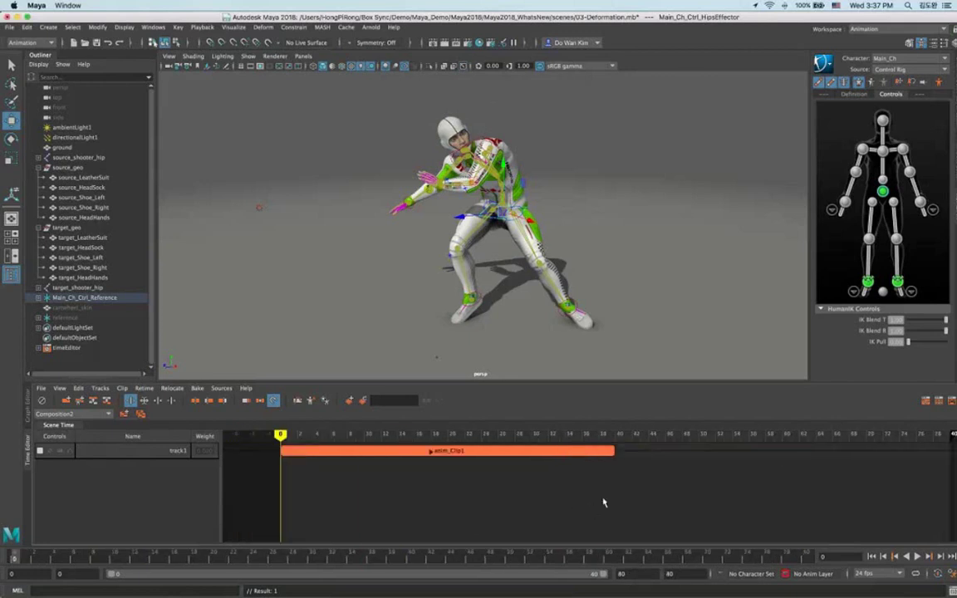
scroll(531, 502, "right", 3)
scroll(482, 506, "up", 2)
scroll(499, 509, "up", 1)
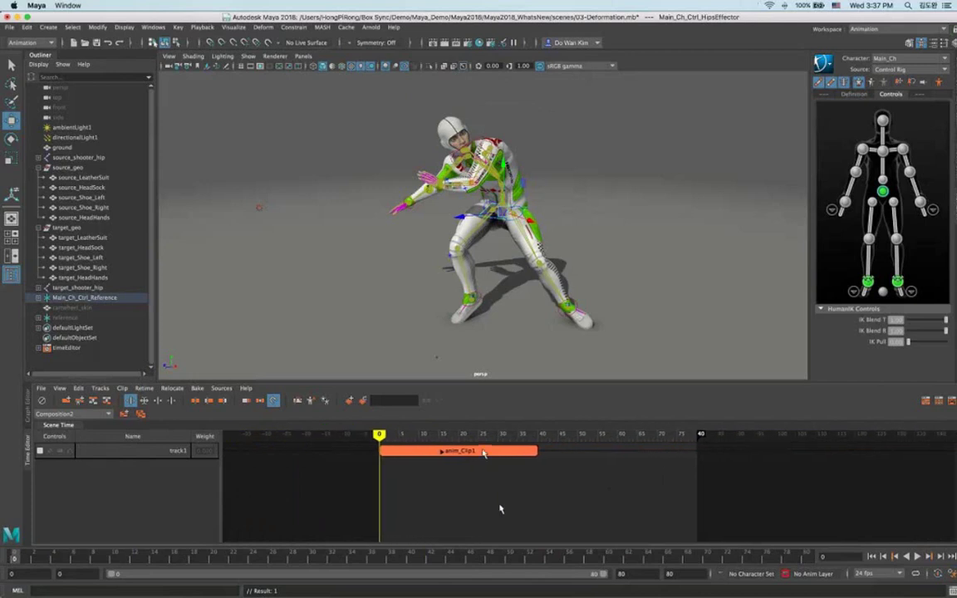
left_click(483, 452)
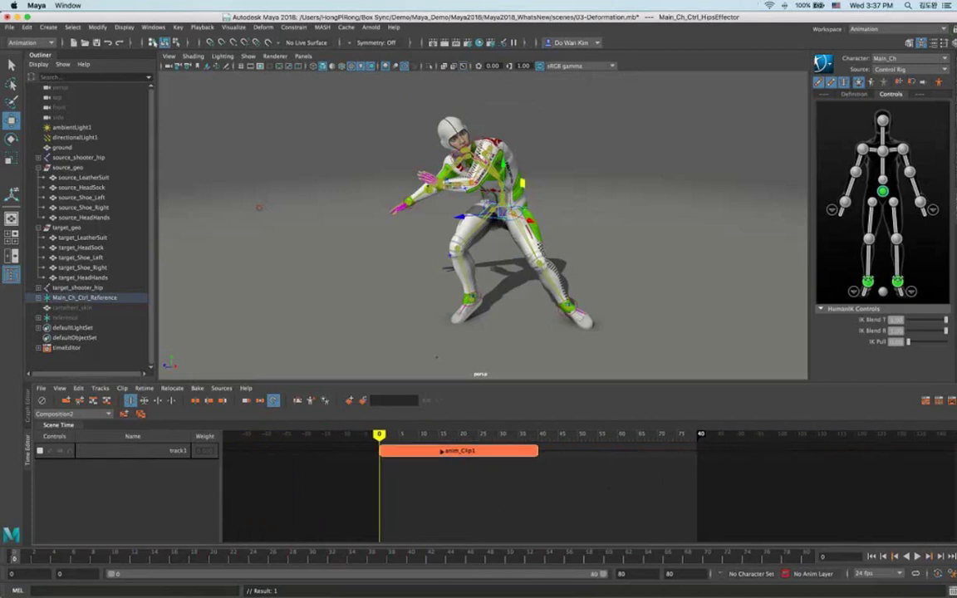
left_click(144, 400)
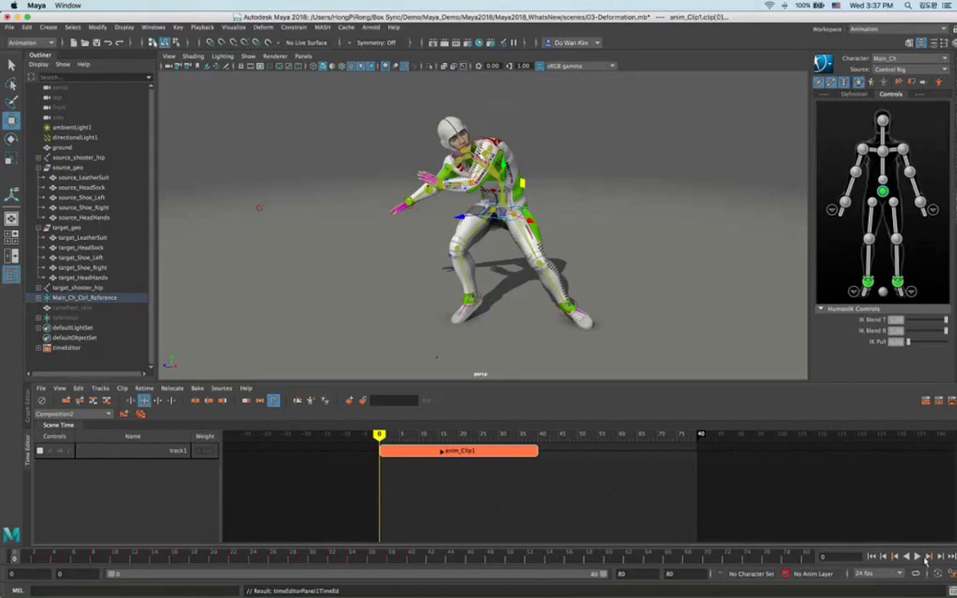
left_click(920, 558)
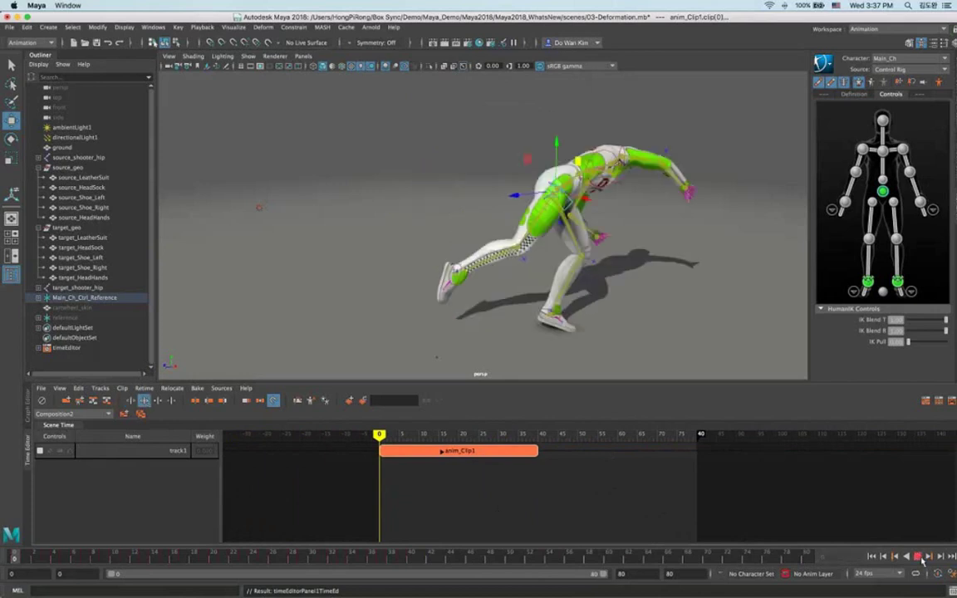
left_click(920, 557)
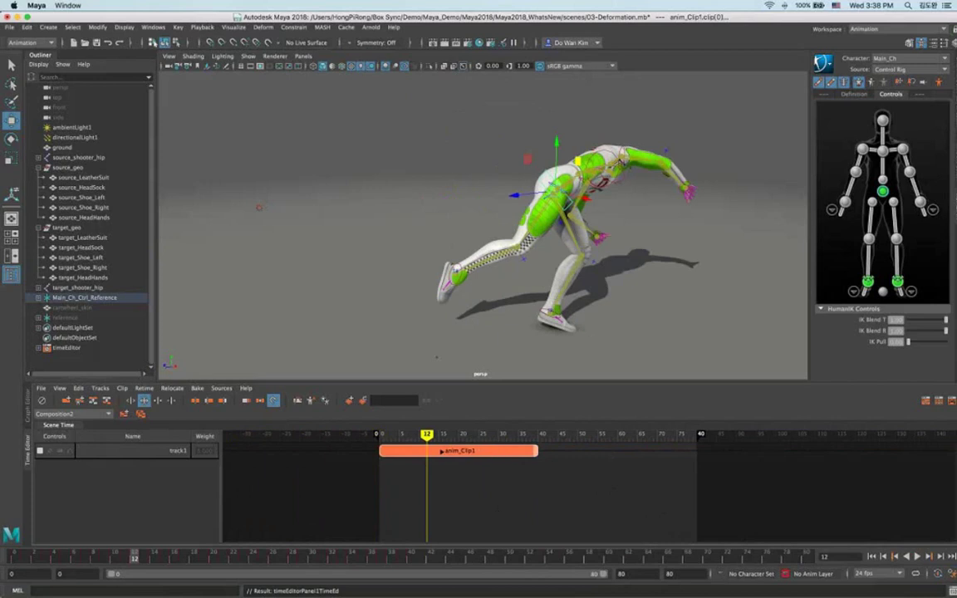
left_click_drag(537, 450, 572, 451)
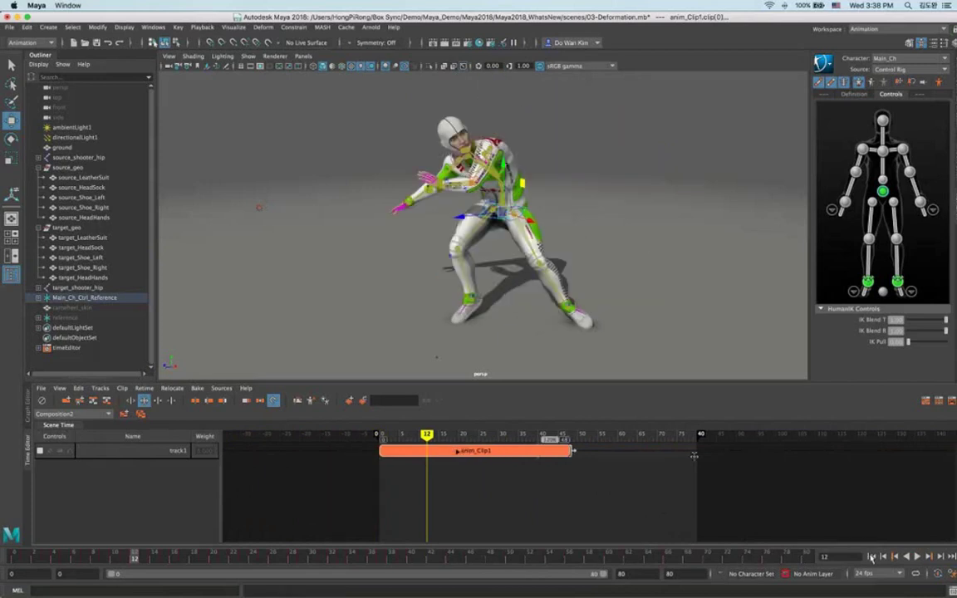
left_click_drag(693, 455, 696, 453)
left_click(918, 558)
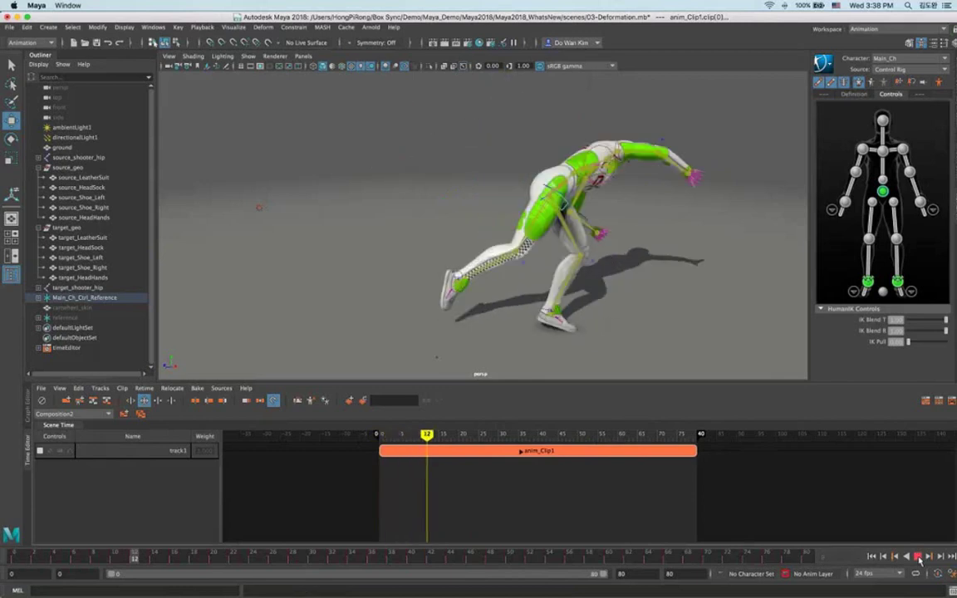
key("ctrl+z")
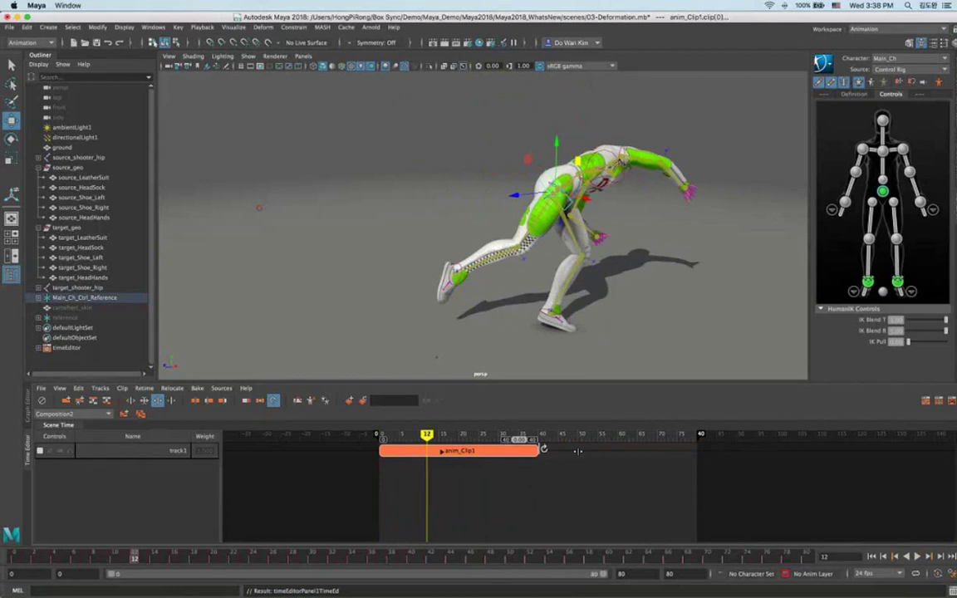
Try looping the clip out to about frame 78, review the repeated cartwheel, and undo the loop.
left_click_drag(578, 451, 688, 450)
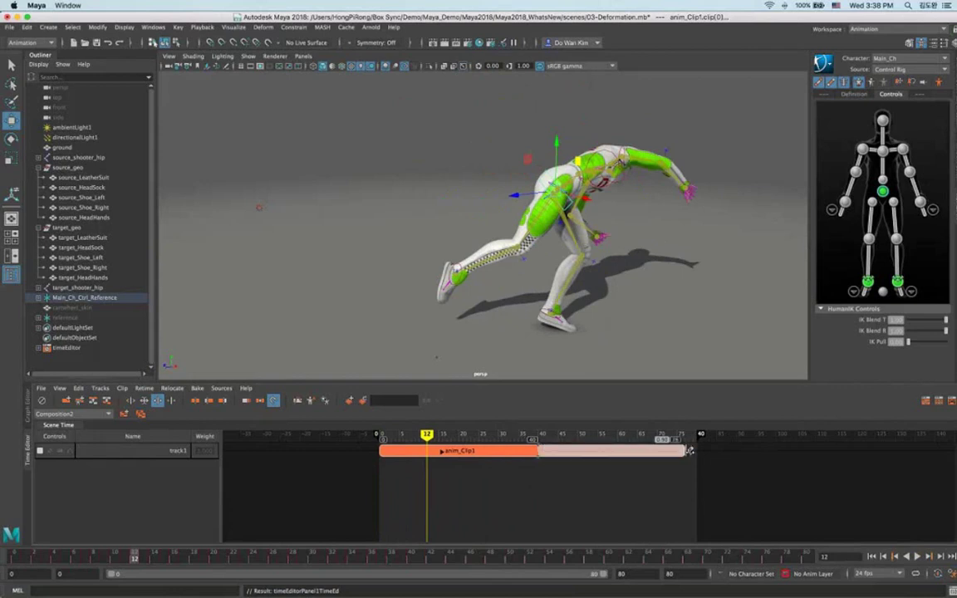
left_click(918, 557)
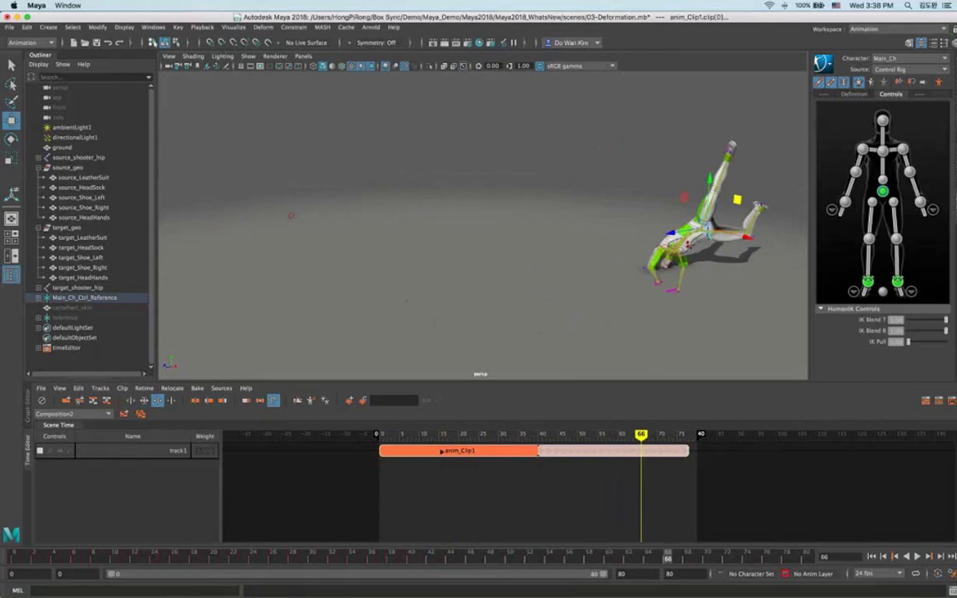
left_click_drag(667, 556, 14, 557)
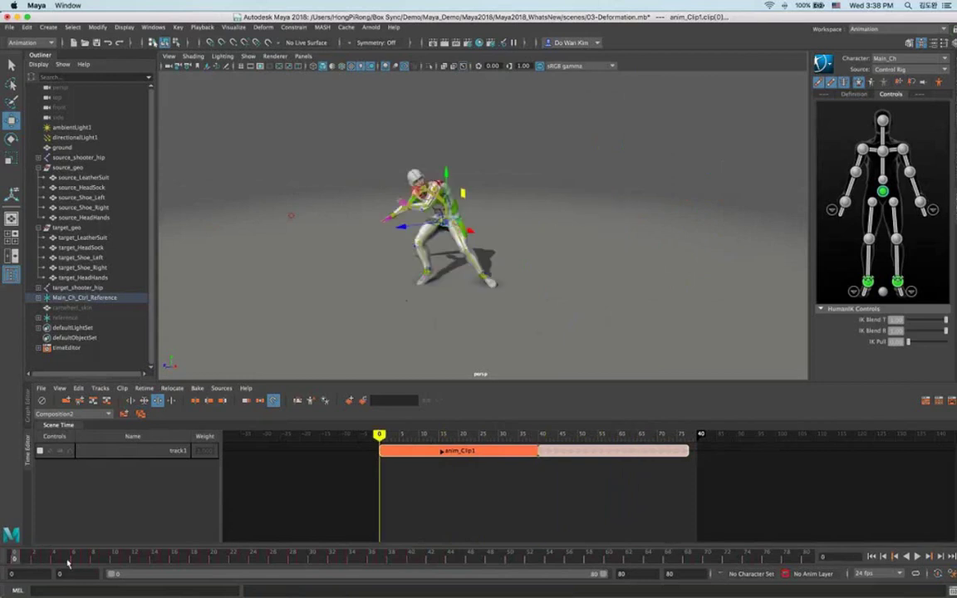
left_click_drag(411, 559, 3, 534)
key("ctrl+z")
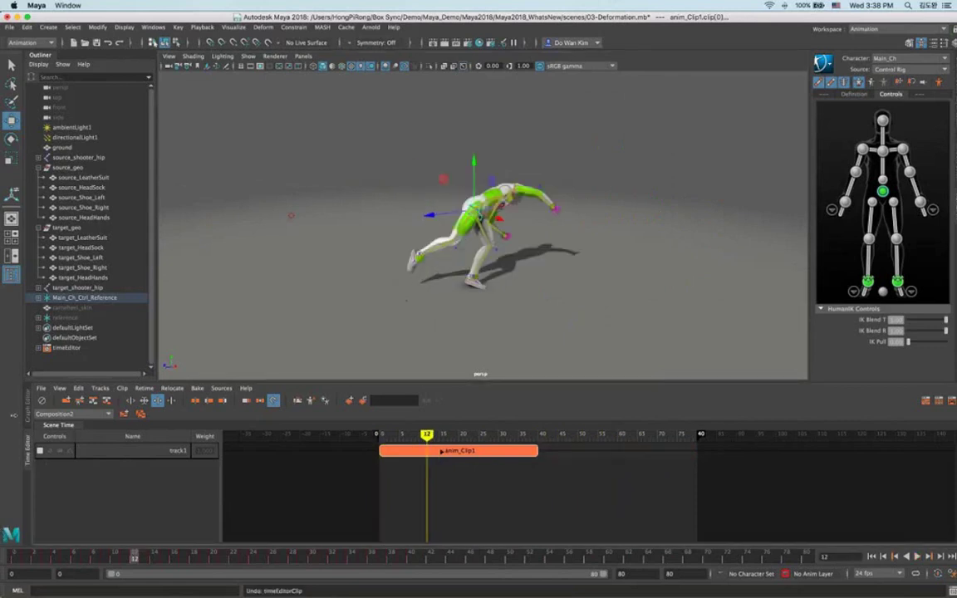
Open the clip's curves in the Graph Editor and add an animation layer for the control rig, keyed at frame 12.
double_click(441, 451)
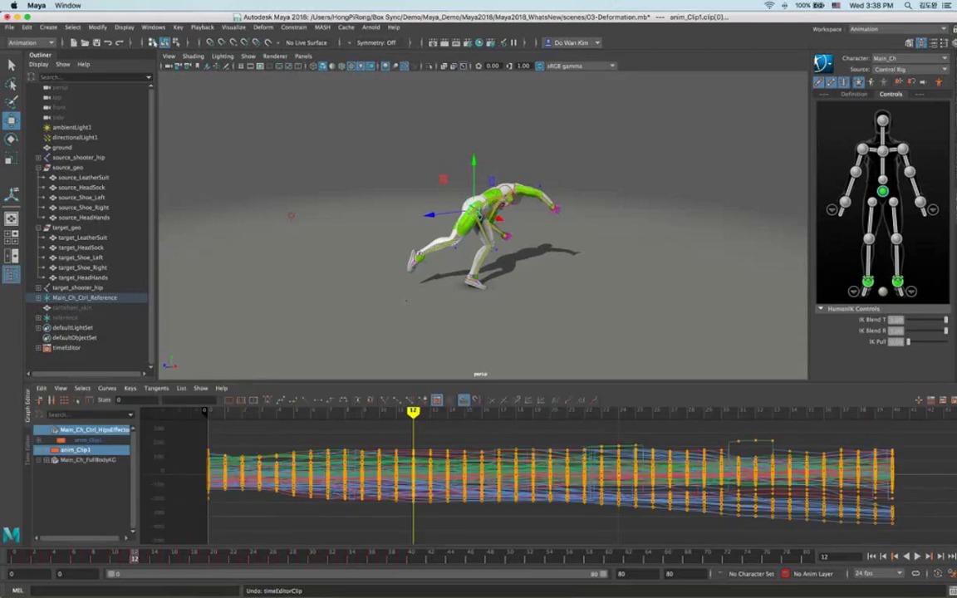
left_click(952, 118)
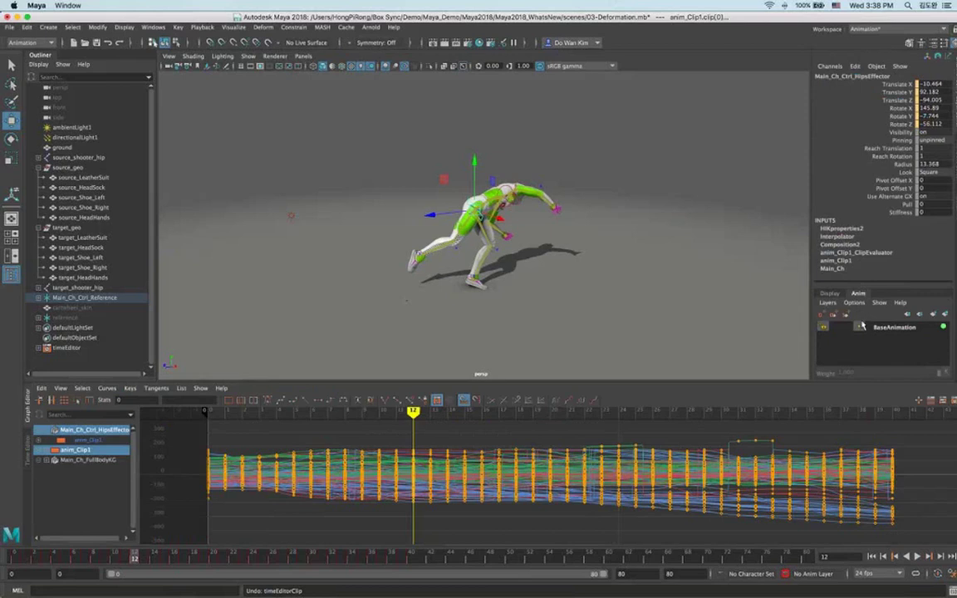
key("s")
Shorten the animation and playback range to end at frame 40 and scrub through the cartwheel's final frames.
left_click(401, 558)
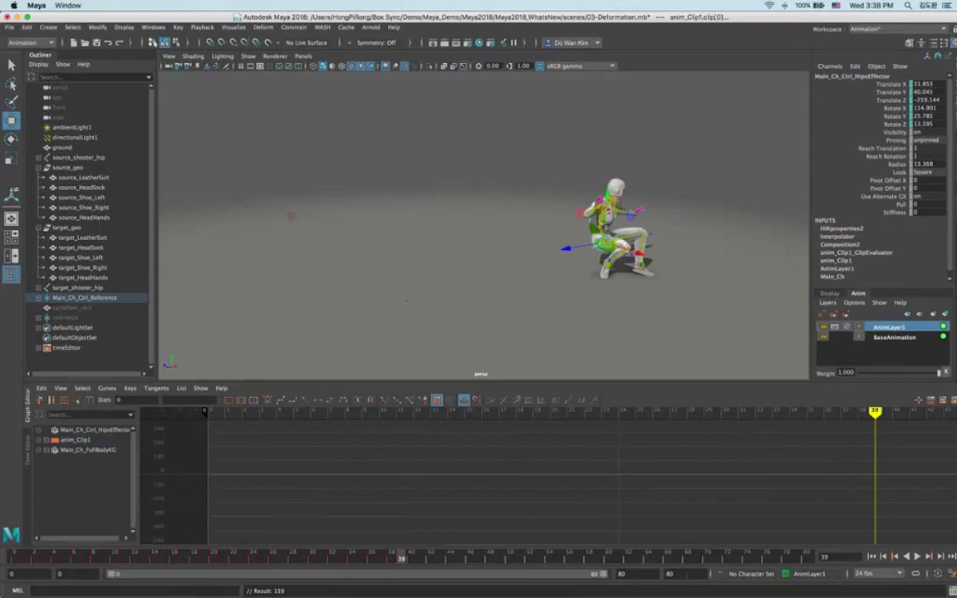
left_click_drag(687, 573, 587, 567)
type("40.045")
key("Return")
left_click_drag(701, 558, 655, 557)
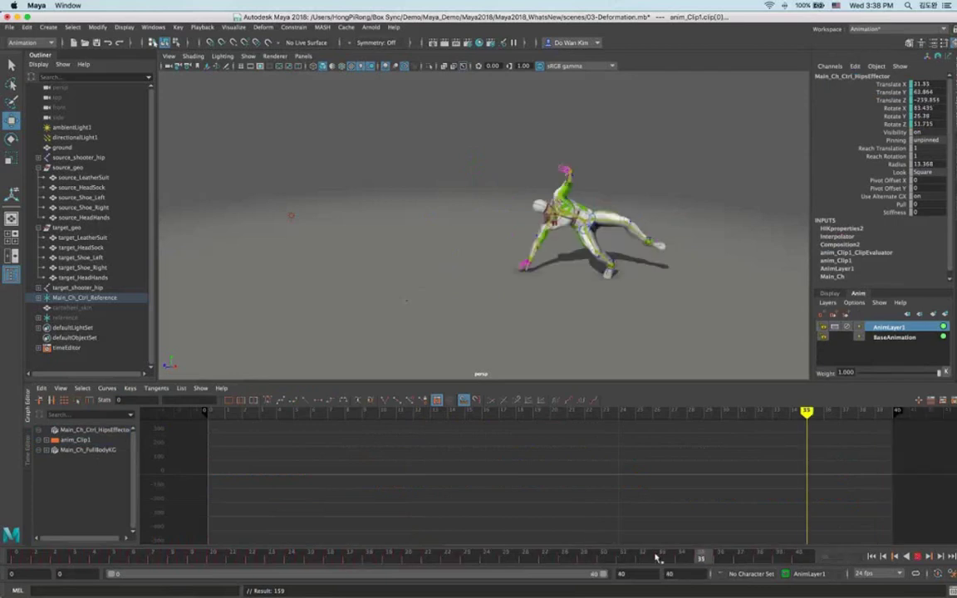
Key the hips effector on AnimLayer1 at frame 32 and compare its pose and height at frames 0 and 40.
key("alt+comma")
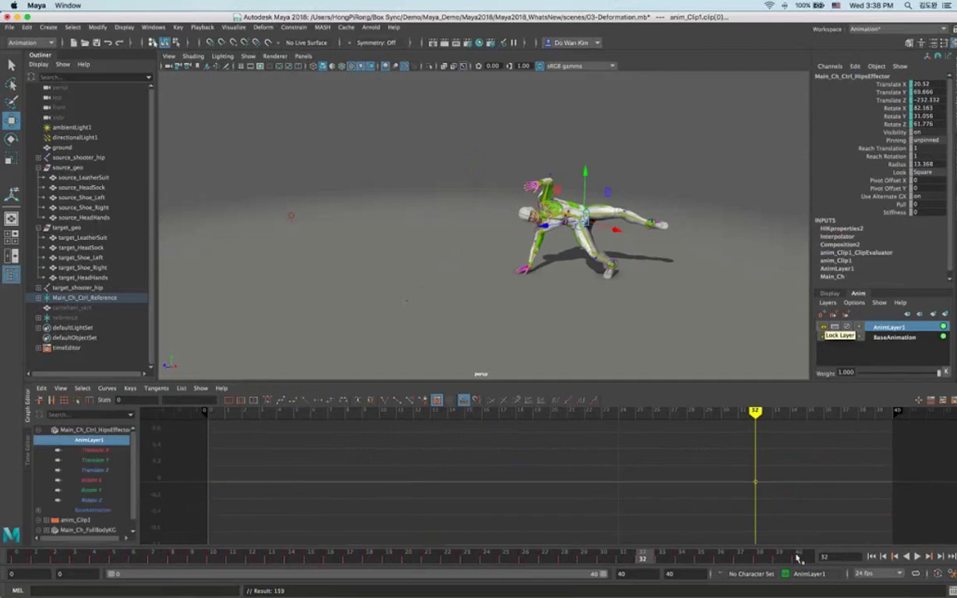
left_click(799, 559)
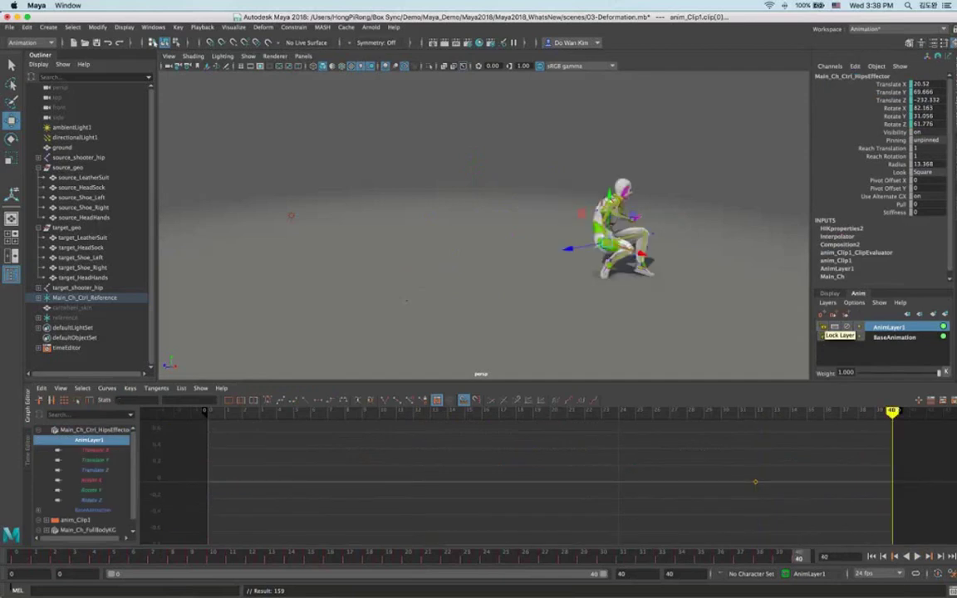
left_click(21, 555)
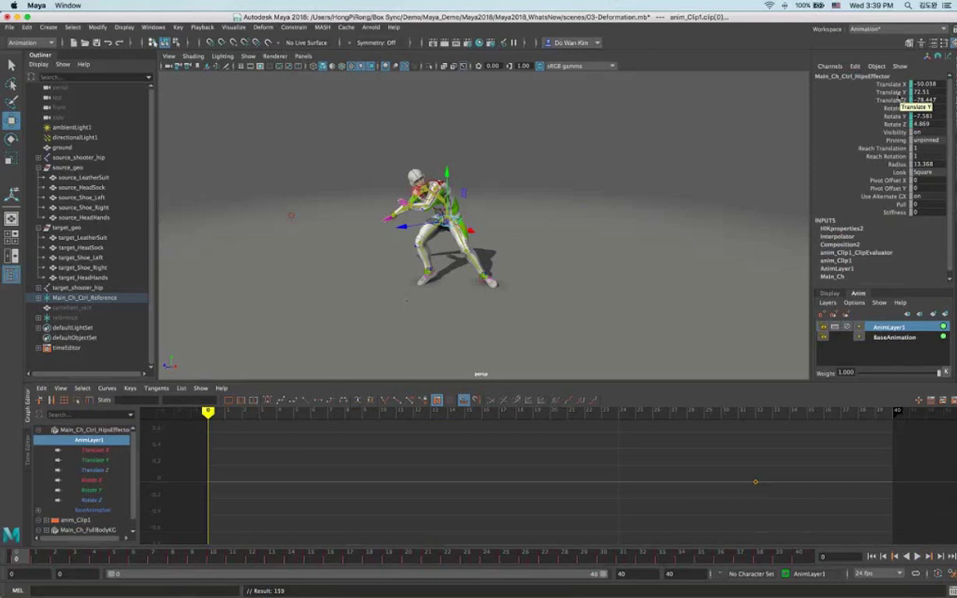
left_click(799, 558)
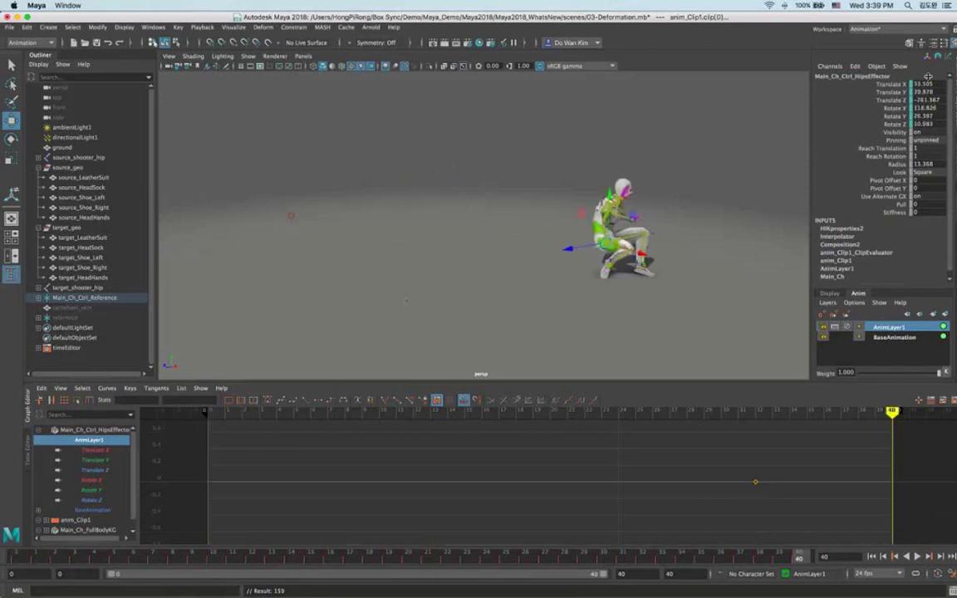
Set the hips effector's Translate Y to 72.51 at frame 40, key that channel, and play back the animation.
left_click(926, 92)
type("72")
key("Return")
left_click(888, 92)
right_click(887, 94)
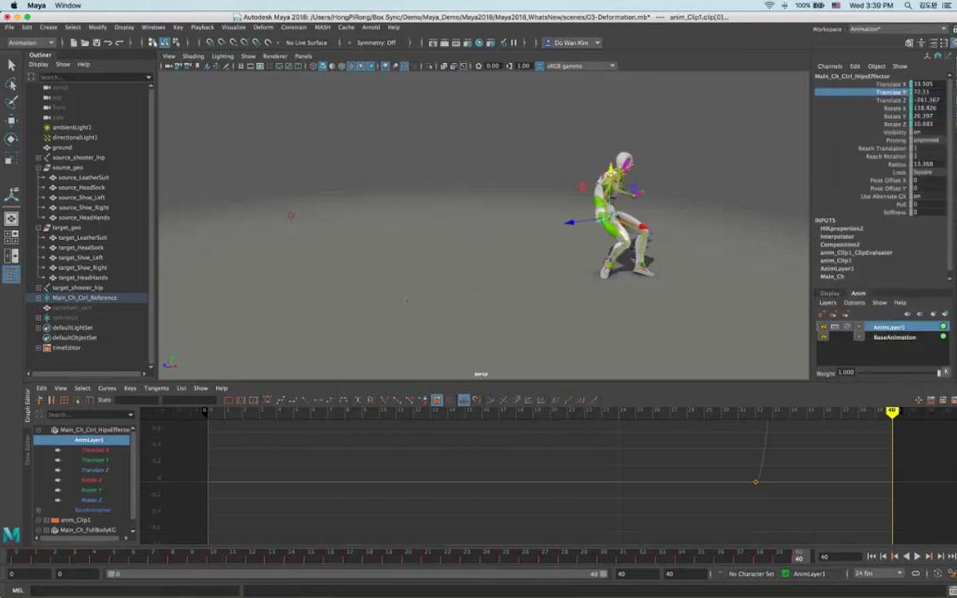
key("alt+v")
key("alt+v")
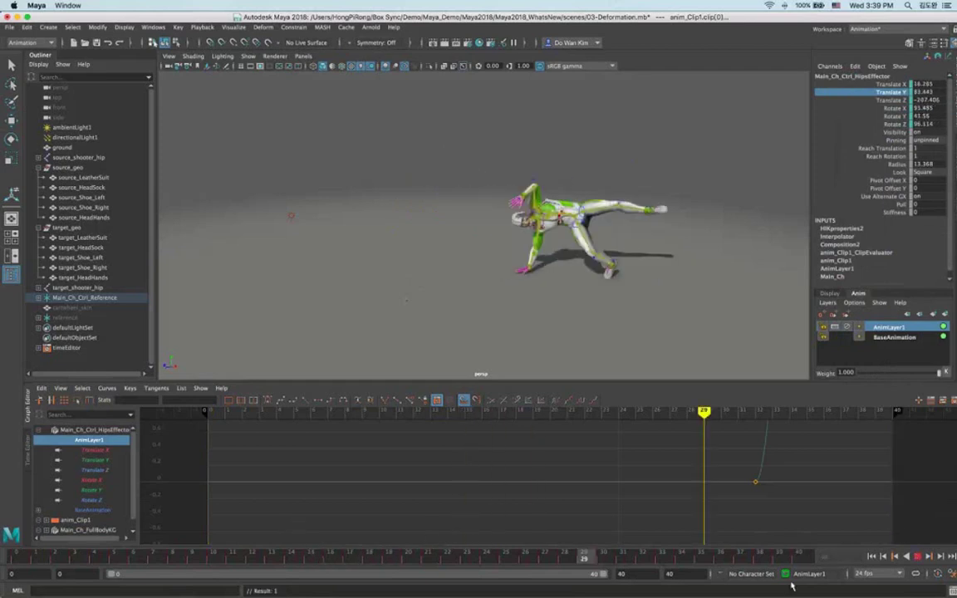
Merge AnimLayer1 with BaseAnimation.
left_click(891, 337, "shift")
right_click(891, 337)
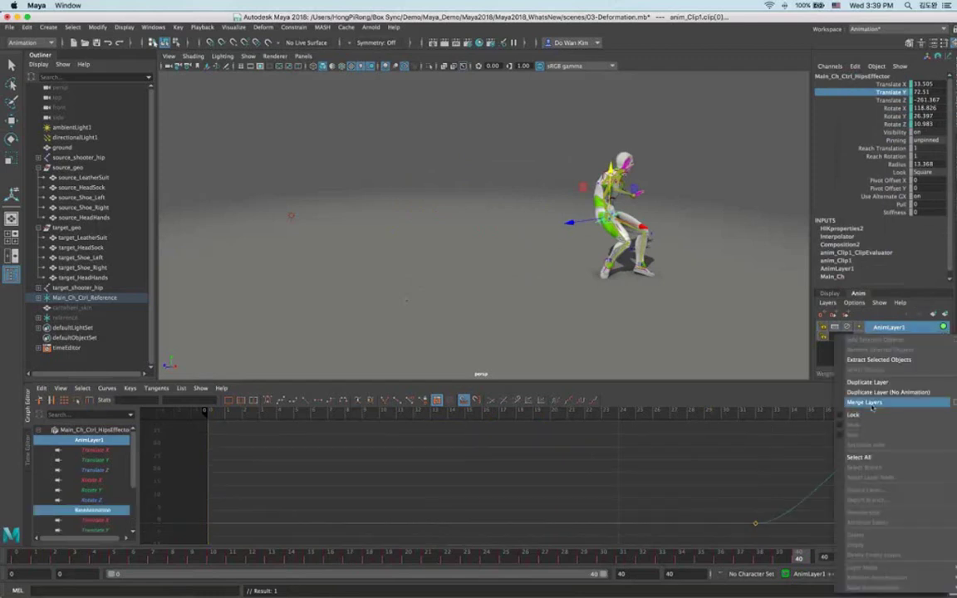
left_click(870, 403)
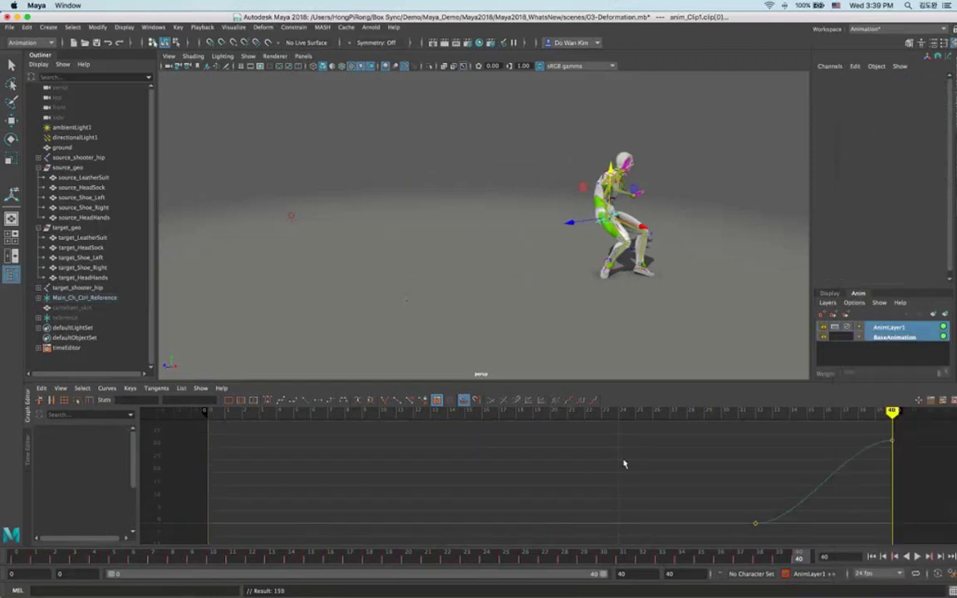
Move anim_Clip1's animation from the Time Editor back to the scene, delete the emptied track1, and play back the motion.
left_click(28, 452)
left_click(461, 450)
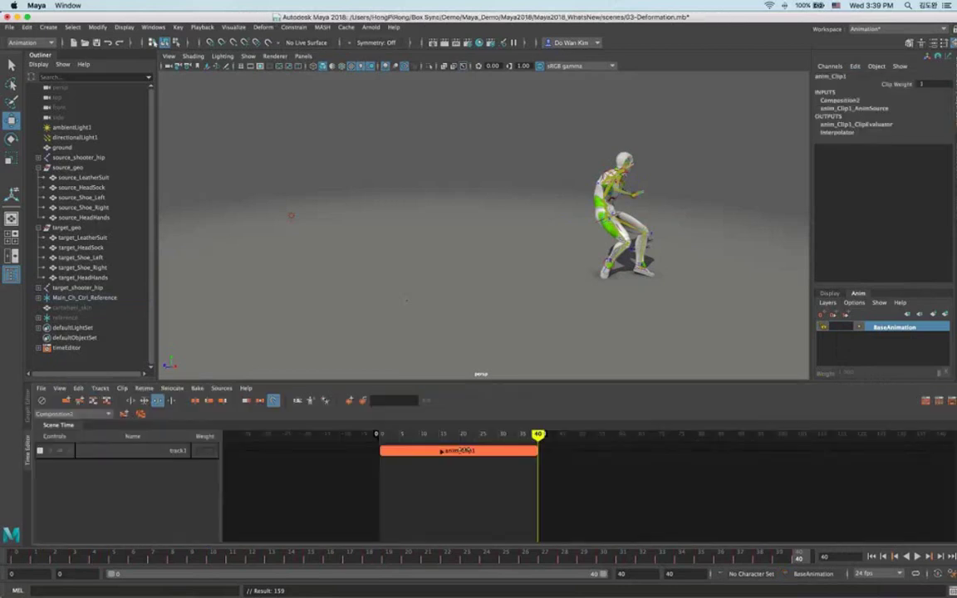
left_click(454, 450)
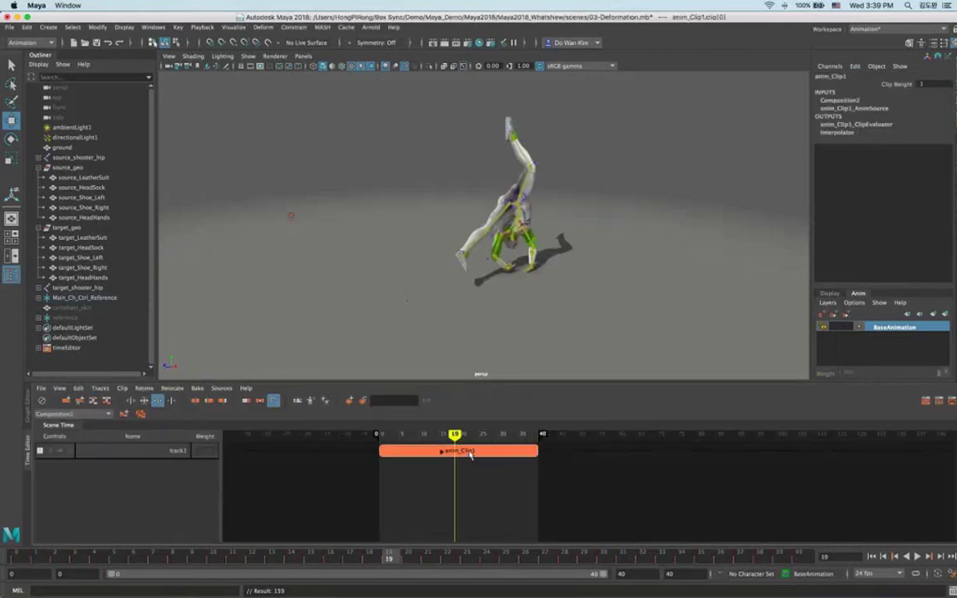
right_click(455, 450)
left_click(497, 170)
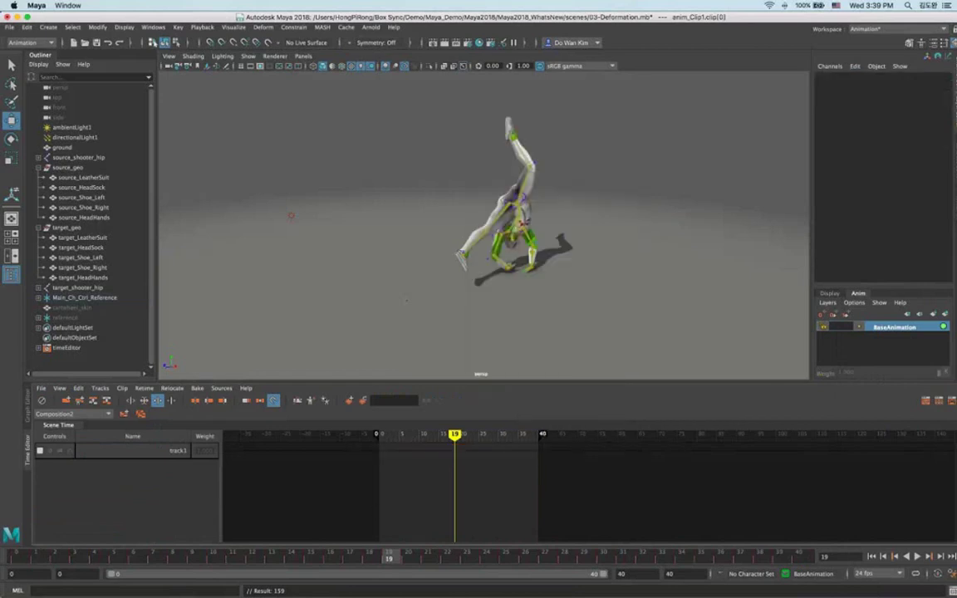
right_click(137, 453)
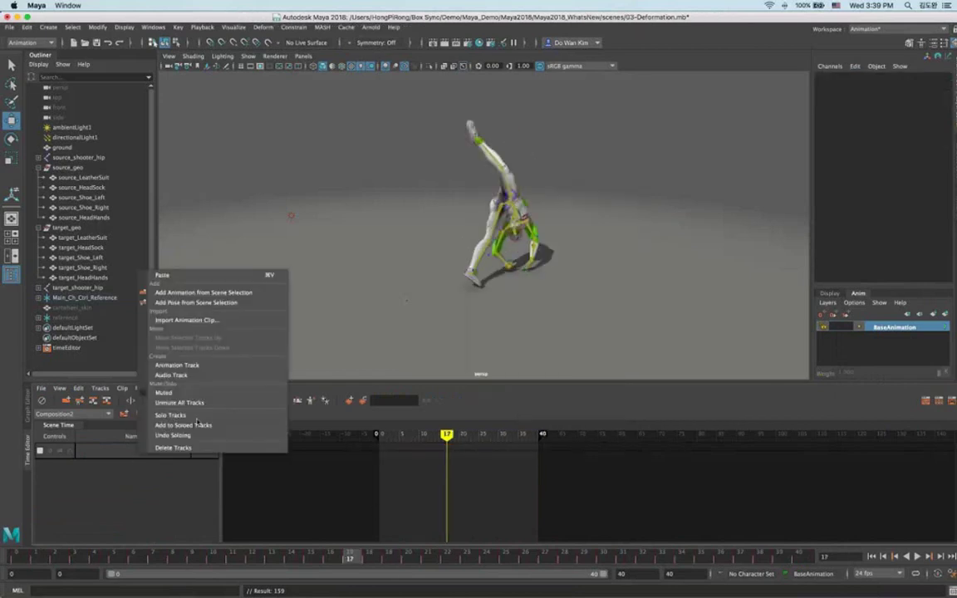
left_click(170, 445)
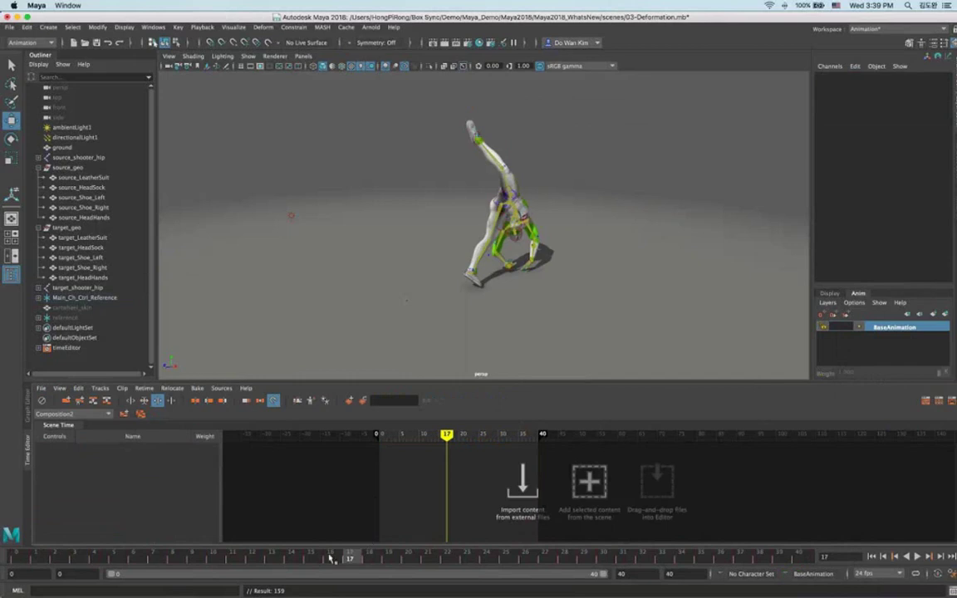
key("alt+v")
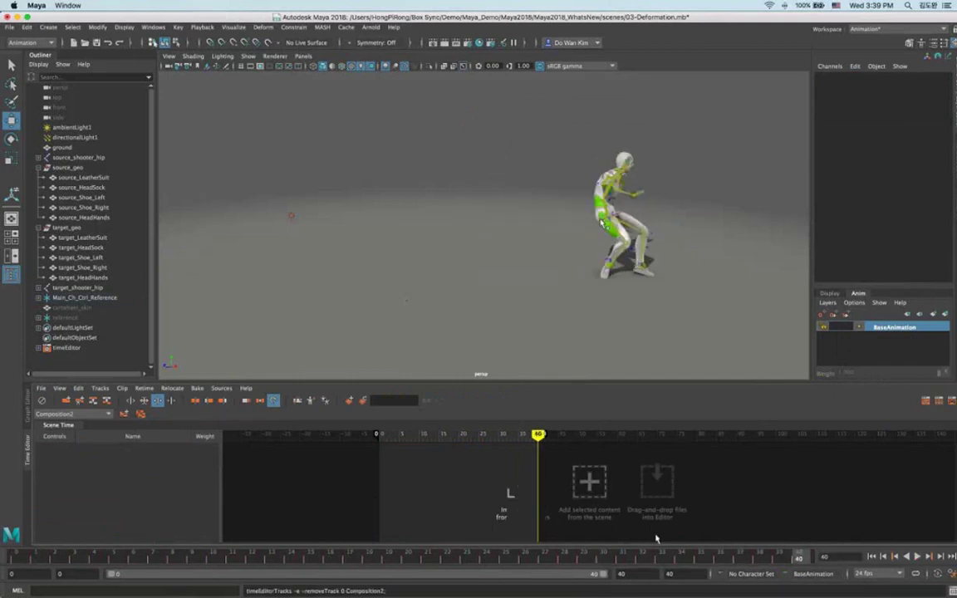
Extend the animation and playback range to end at frame 80, and select the hips effector at frame 33.
left_click_drag(633, 573, 562, 567)
type("60")
key("Return")
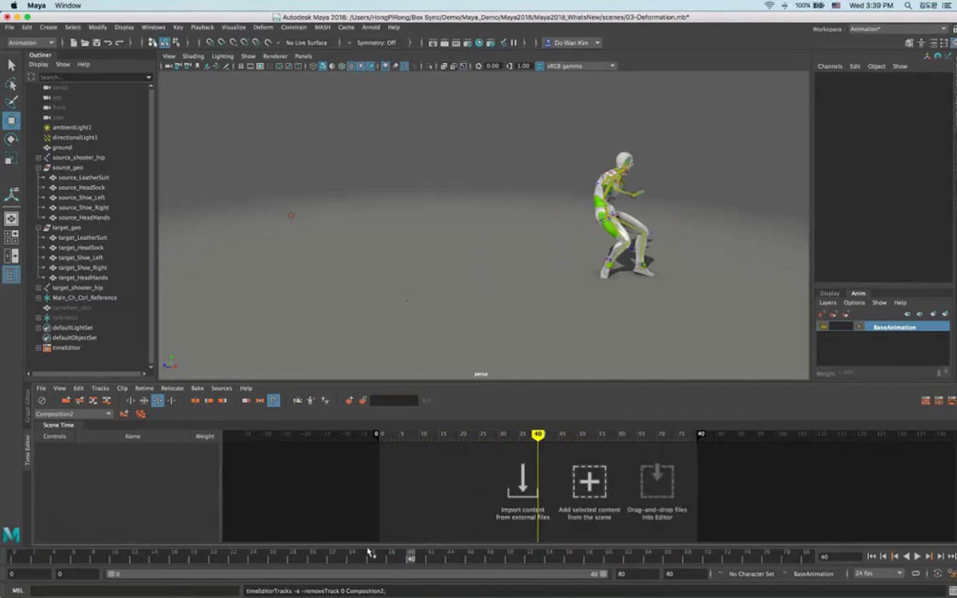
left_click(342, 554)
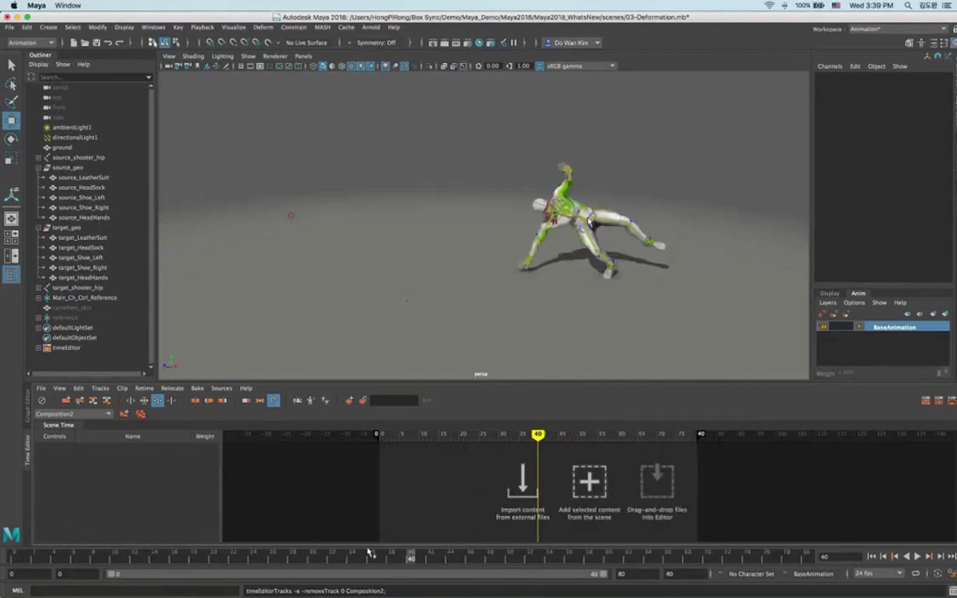
left_click(592, 226)
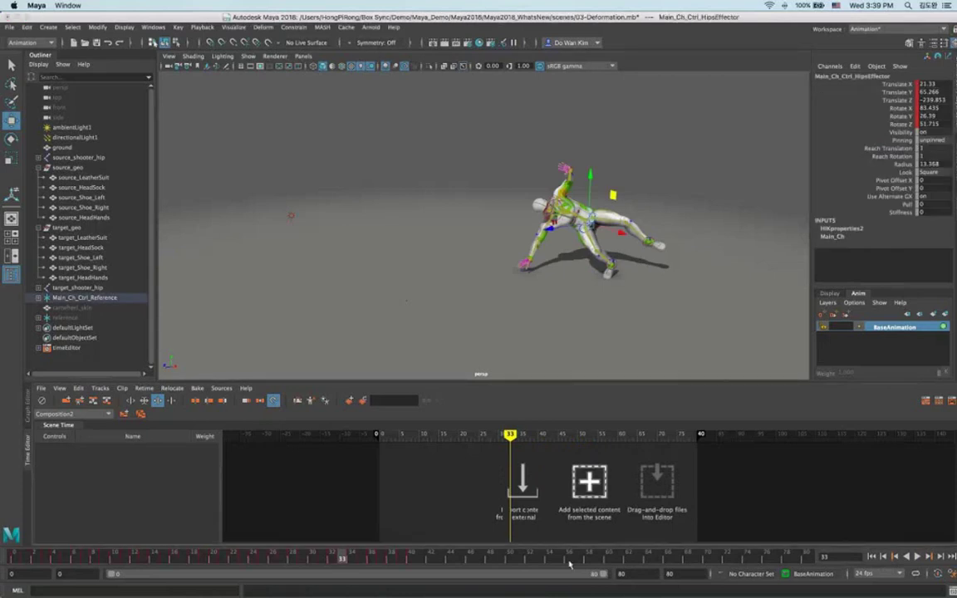
Add the selected character's animation to the Time Editor as a clip and extend the clip's end to frame 80.
left_click(256, 555)
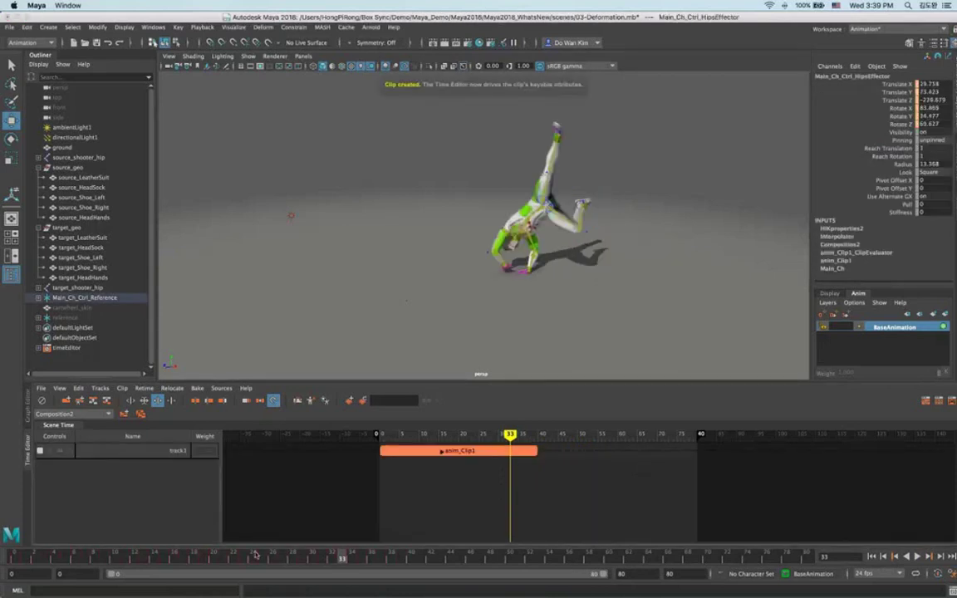
key("alt+v")
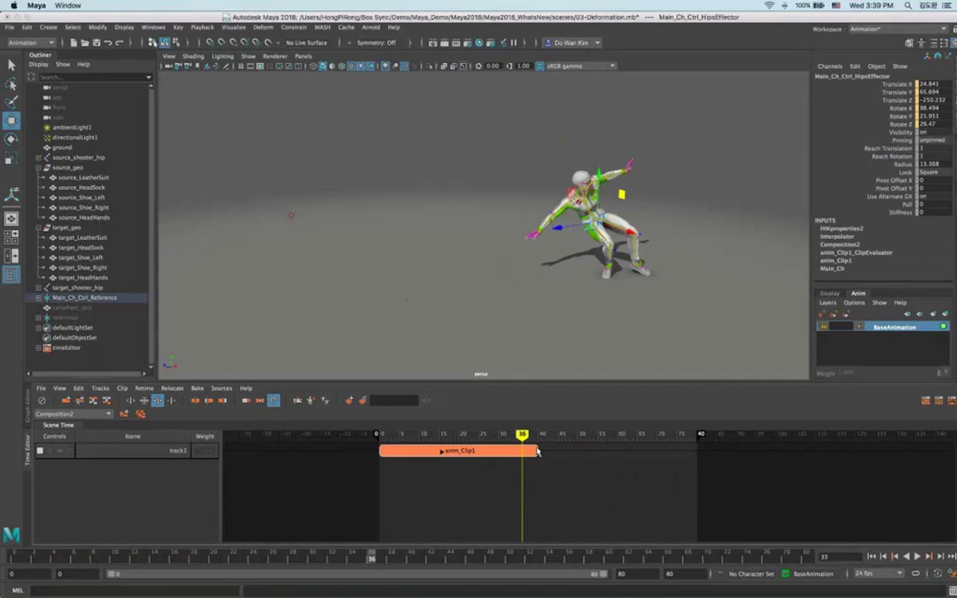
left_click_drag(537, 452, 696, 451)
Play back the extended clip and scrub through the frames around 40 to review the repeated motion.
key("alt+v")
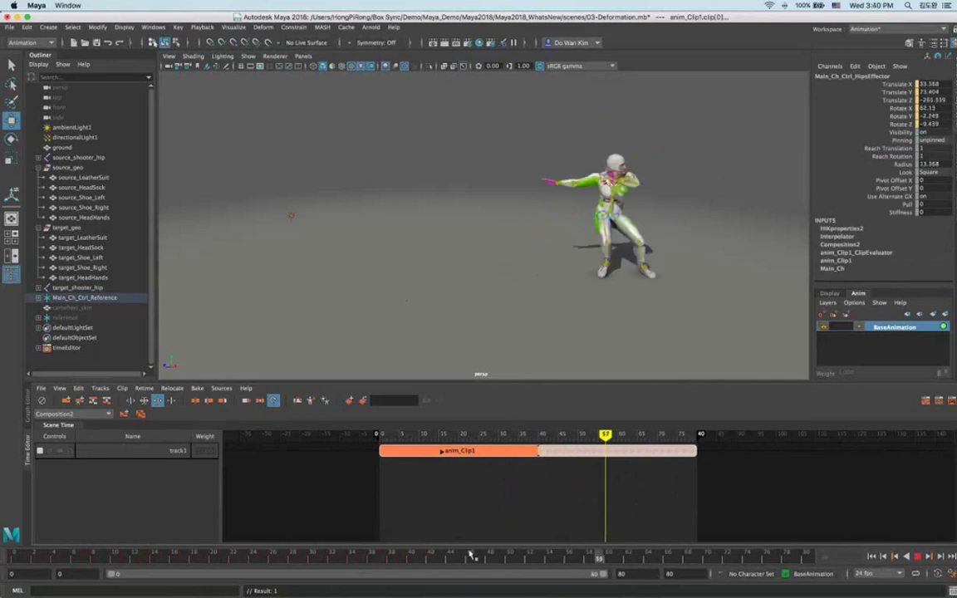
left_click(420, 558)
left_click_drag(418, 559, 412, 560)
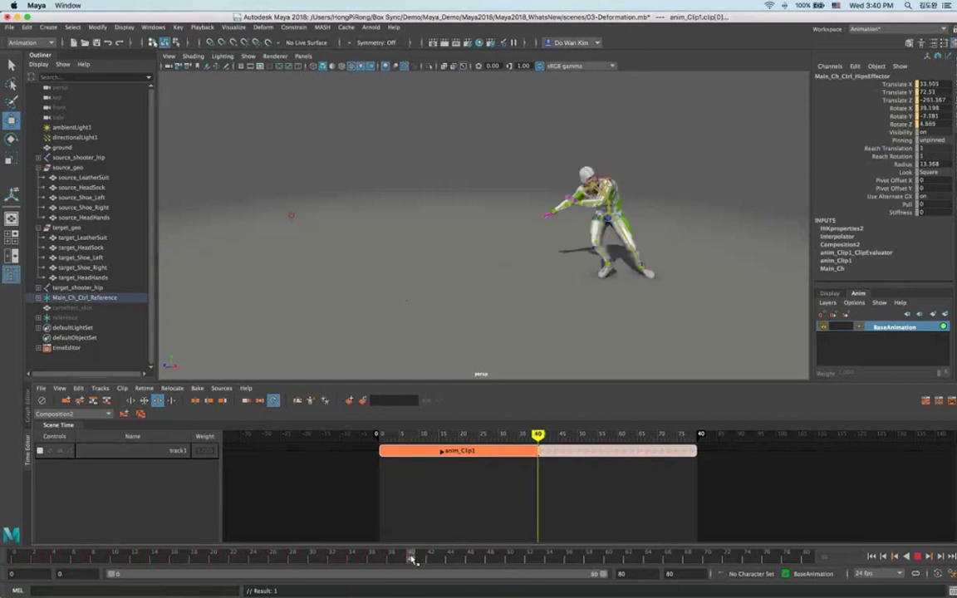
left_click(73, 556)
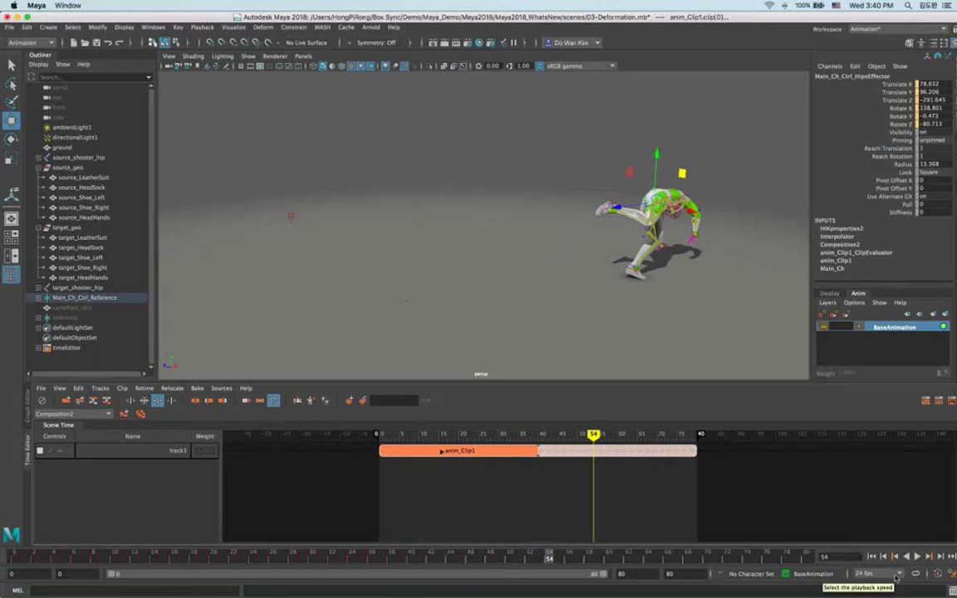
left_click(897, 575)
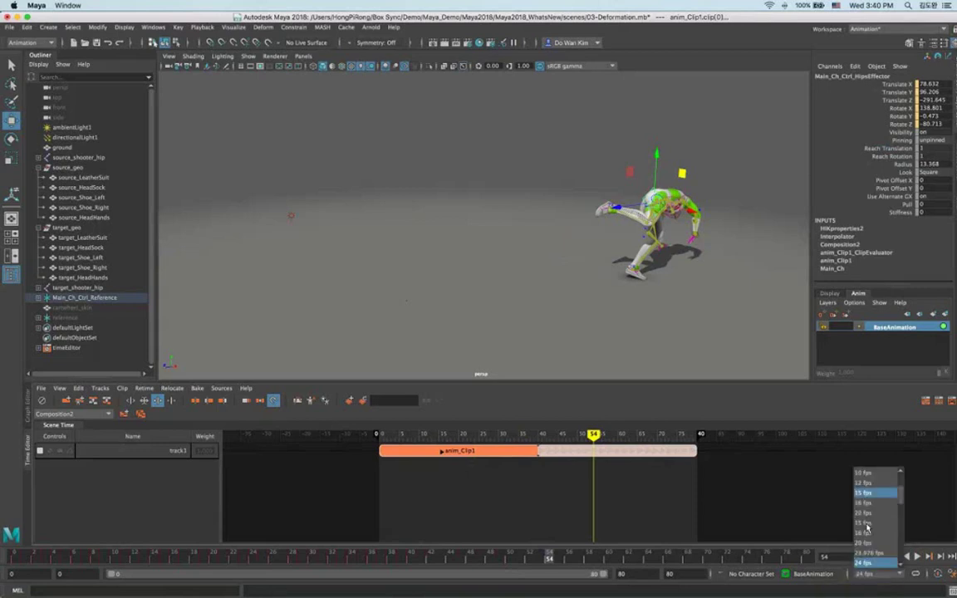
scroll(864, 527, "up", 10)
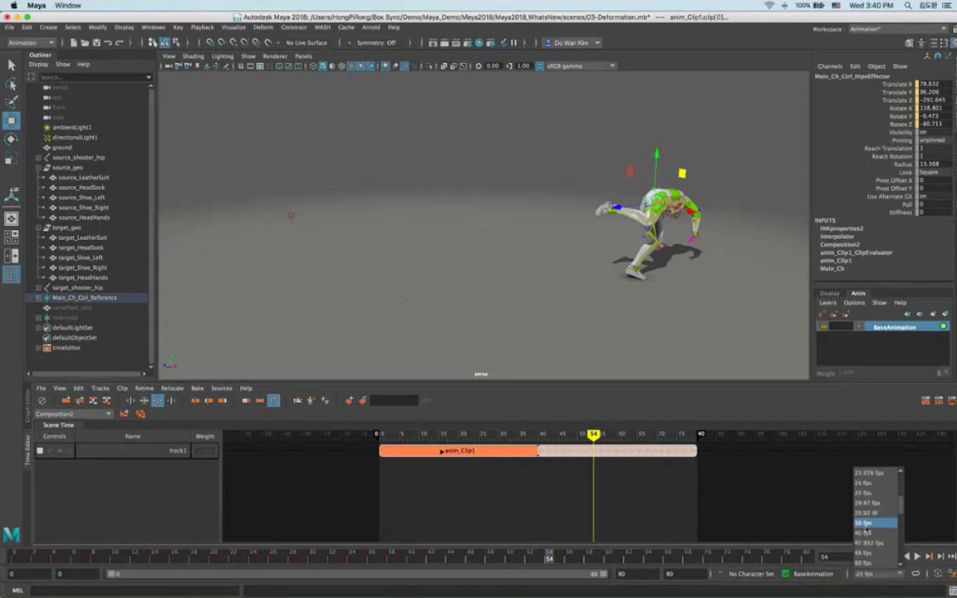
left_click(805, 509)
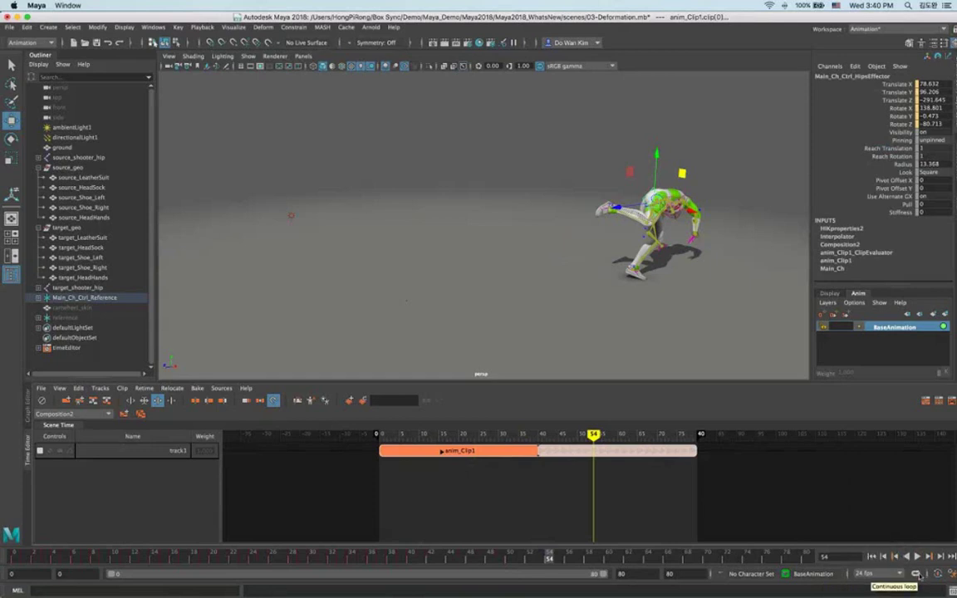
left_click(917, 573)
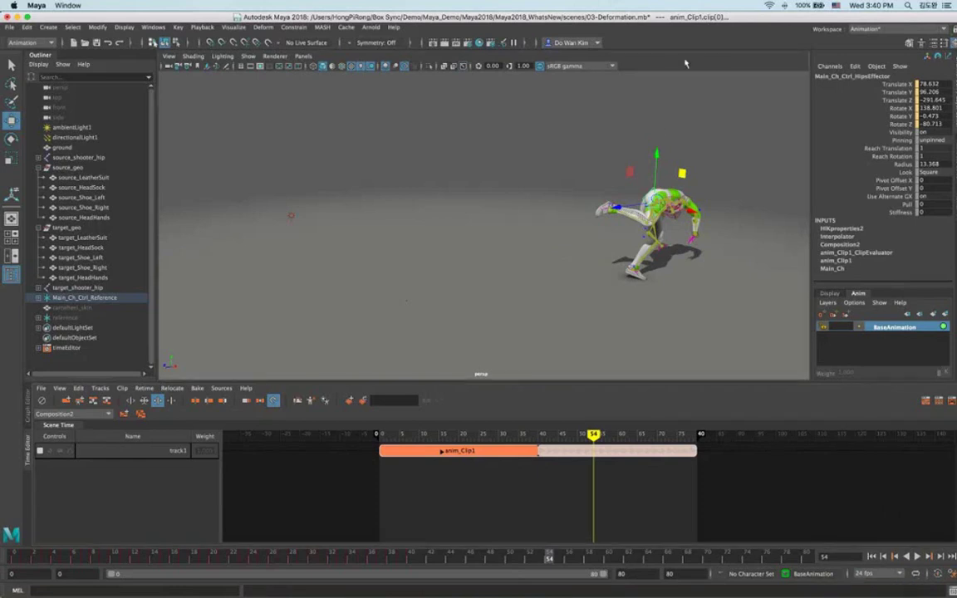
Open the scene 04-MASH.mb and switch to the Demo MASH workspace.
key("ctrl+o")
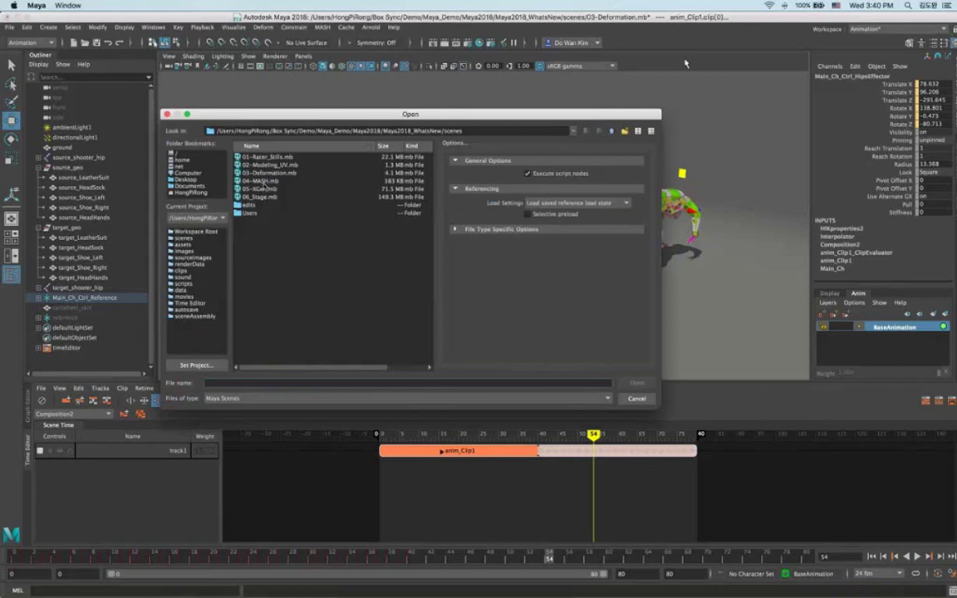
double_click(263, 187)
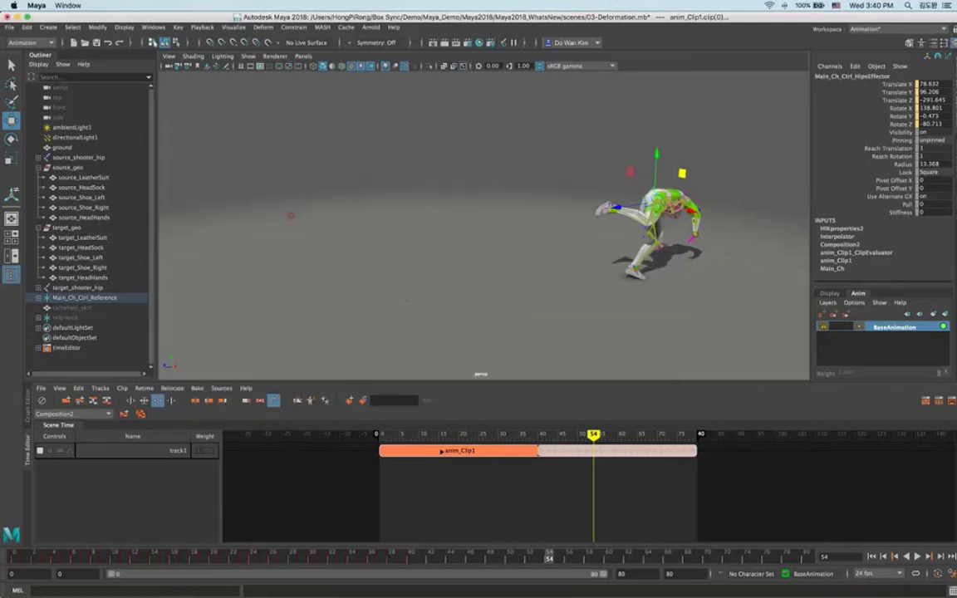
left_click(872, 29)
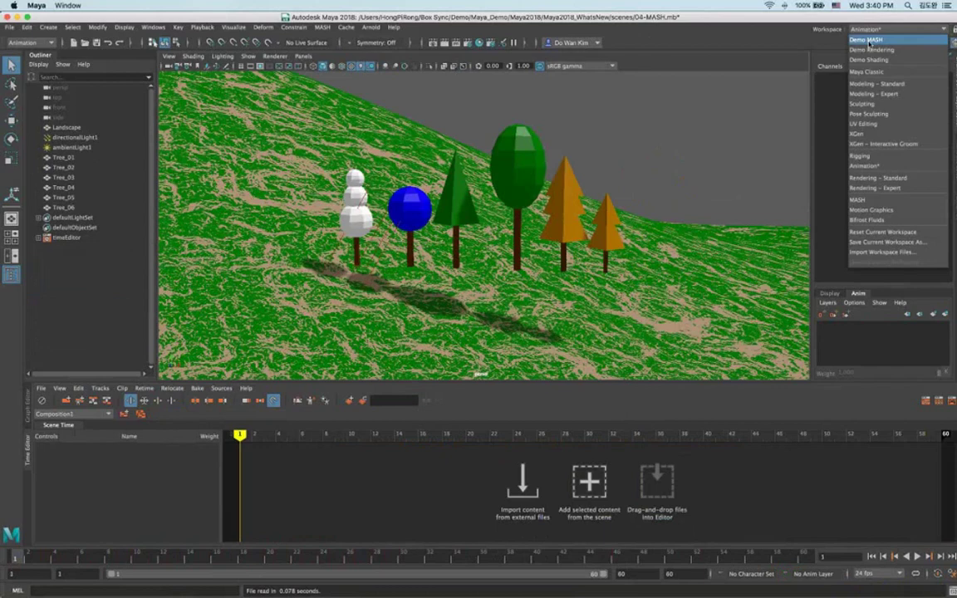
left_click(870, 40)
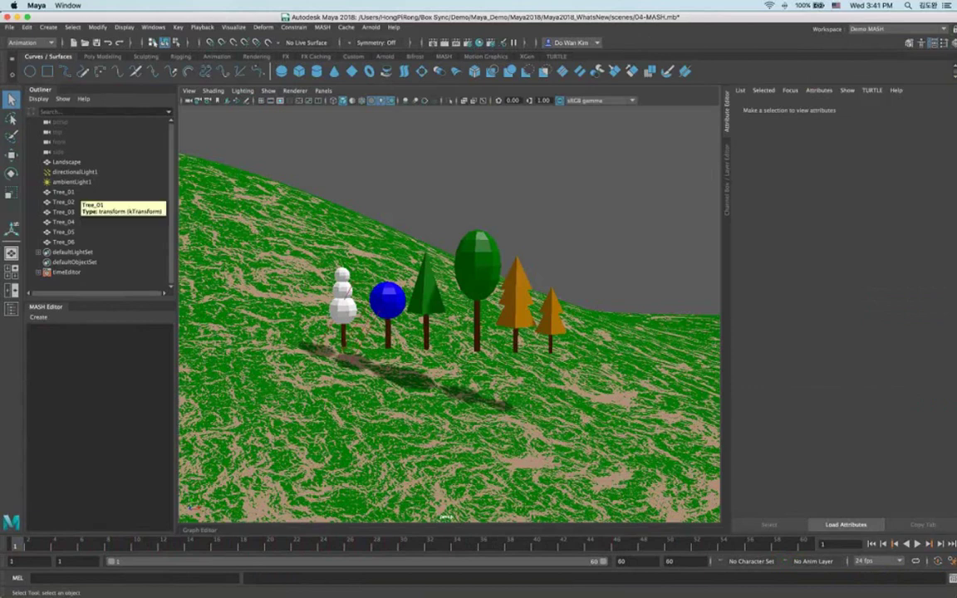
Create a MASH network from the six tree objects, Tree_01 through Tree_06.
scroll(464, 319, "down", 3)
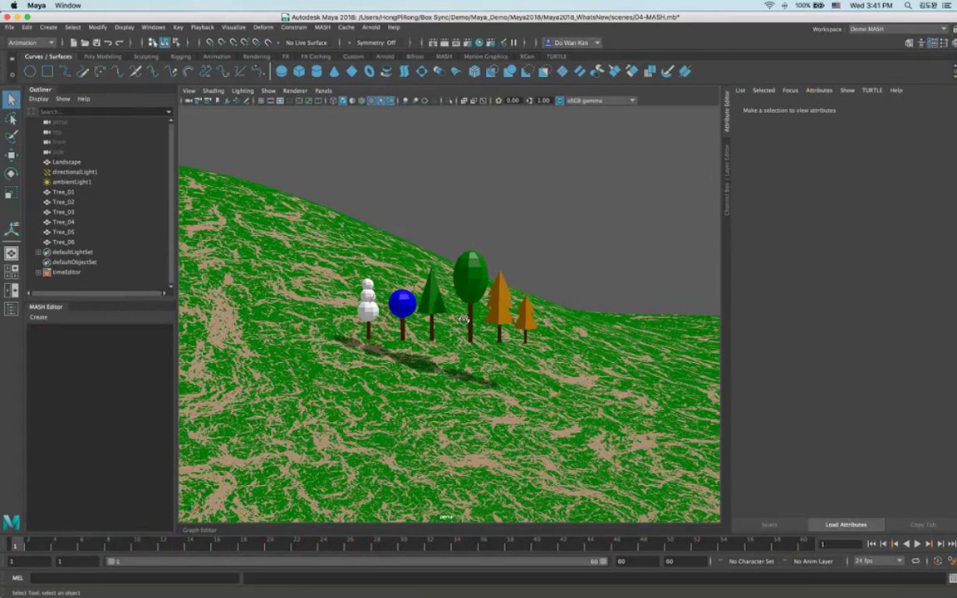
scroll(462, 319, "down", 3)
left_click_drag(443, 328, 319, 260, "alt")
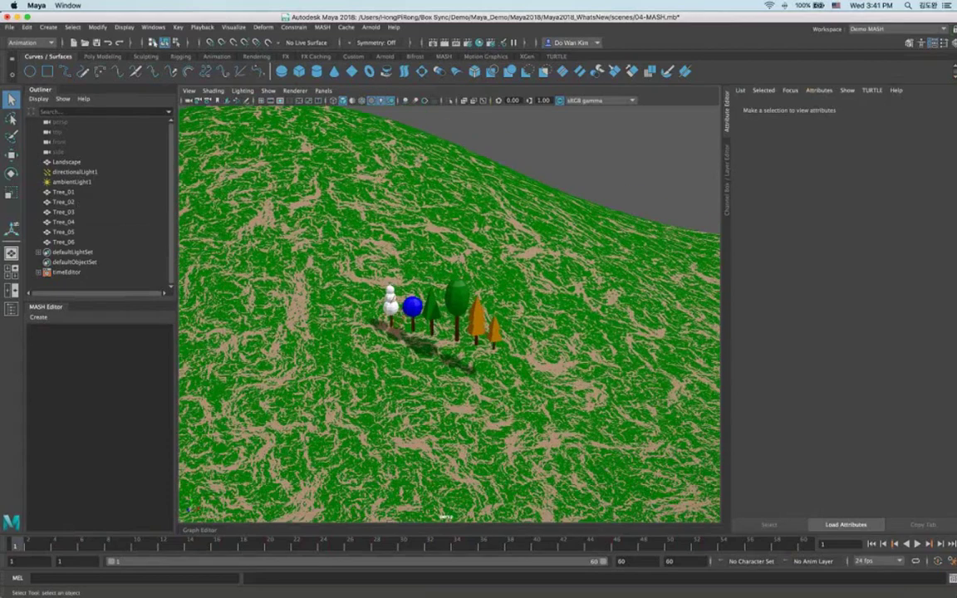
right_click_drag(319, 260, 164, 234, "alt")
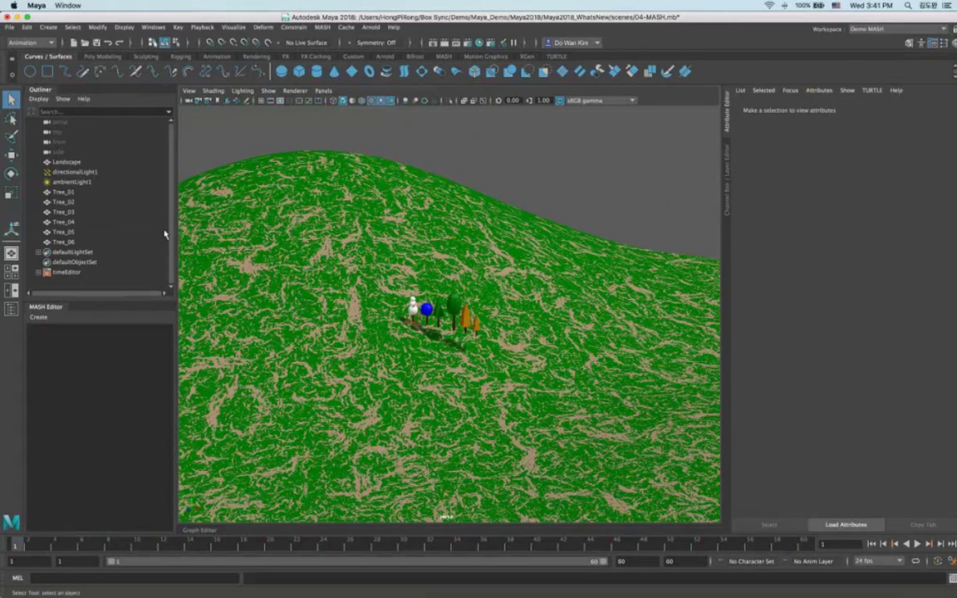
left_click(79, 193)
left_click(74, 241, "shift")
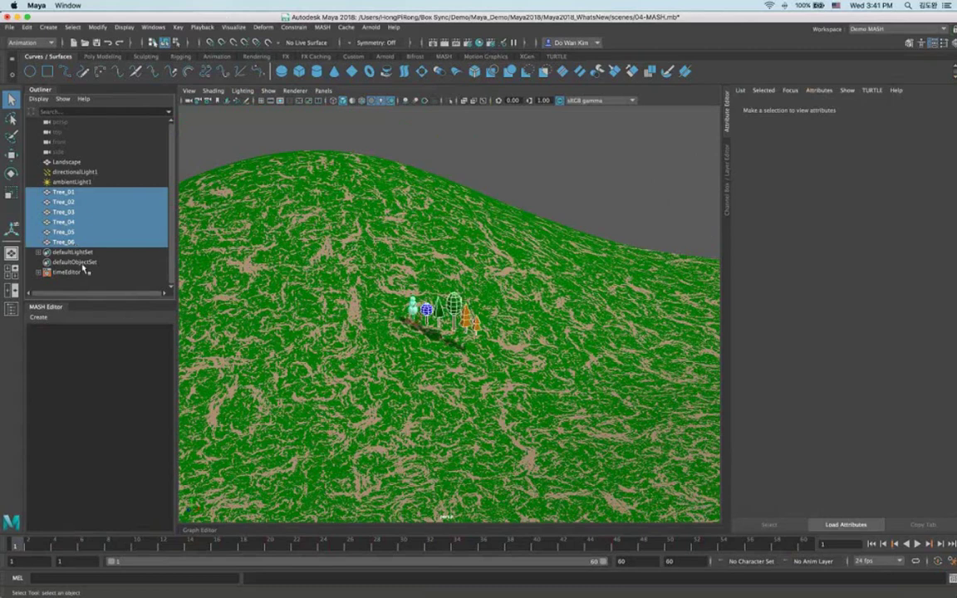
left_click(38, 317)
left_click(44, 330)
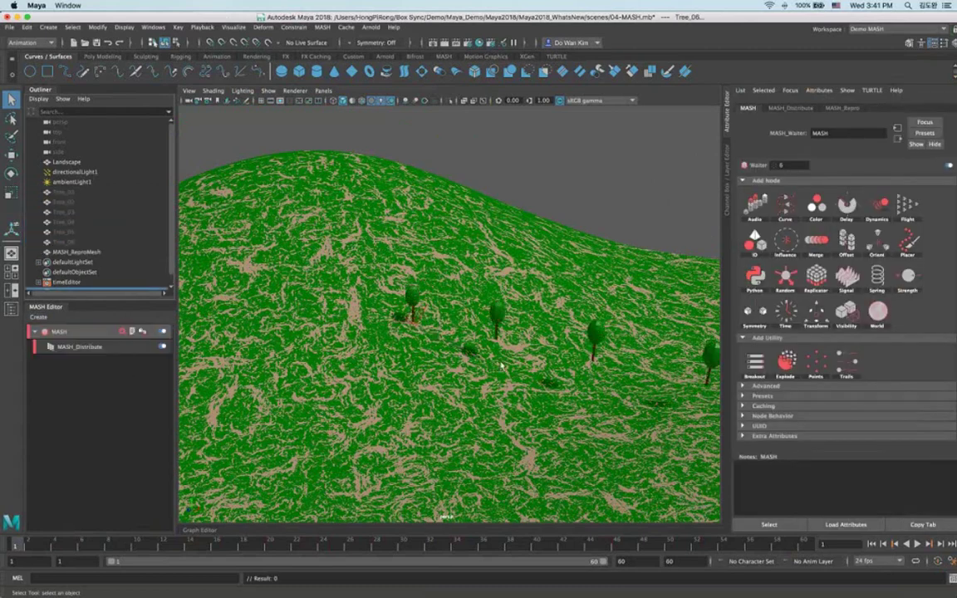
Set the Distribute node's Number of Points to 0 and add a Placer node to the MASH network.
left_click_drag(425, 372, 203, 307, "alt")
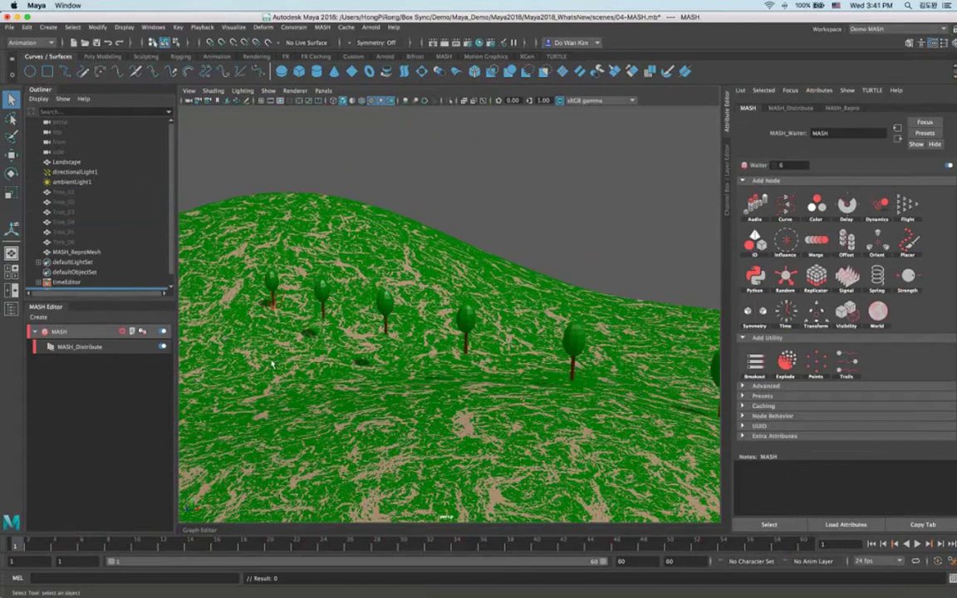
left_click(81, 347)
left_click_drag(859, 182, 861, 184)
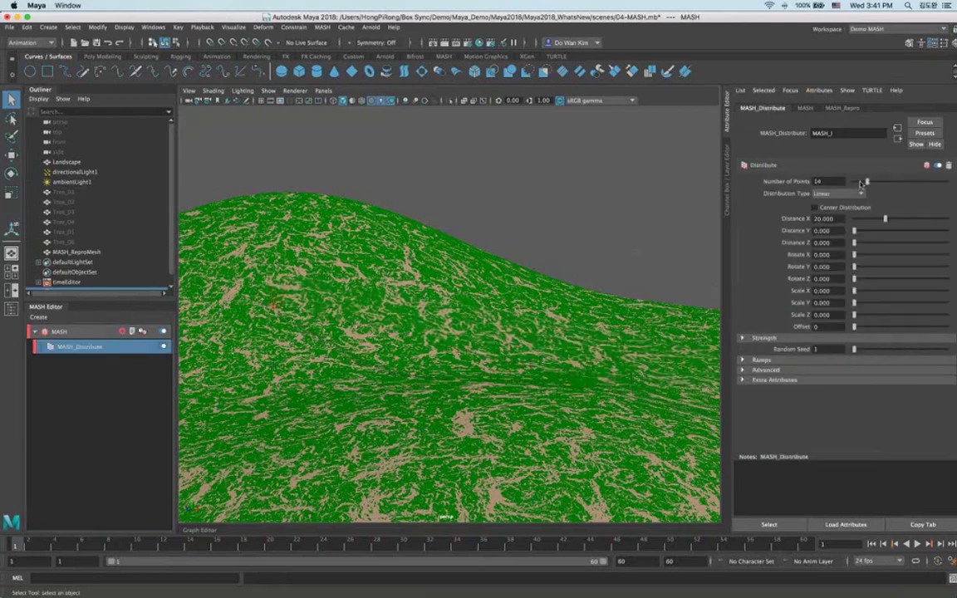
right_click(123, 333)
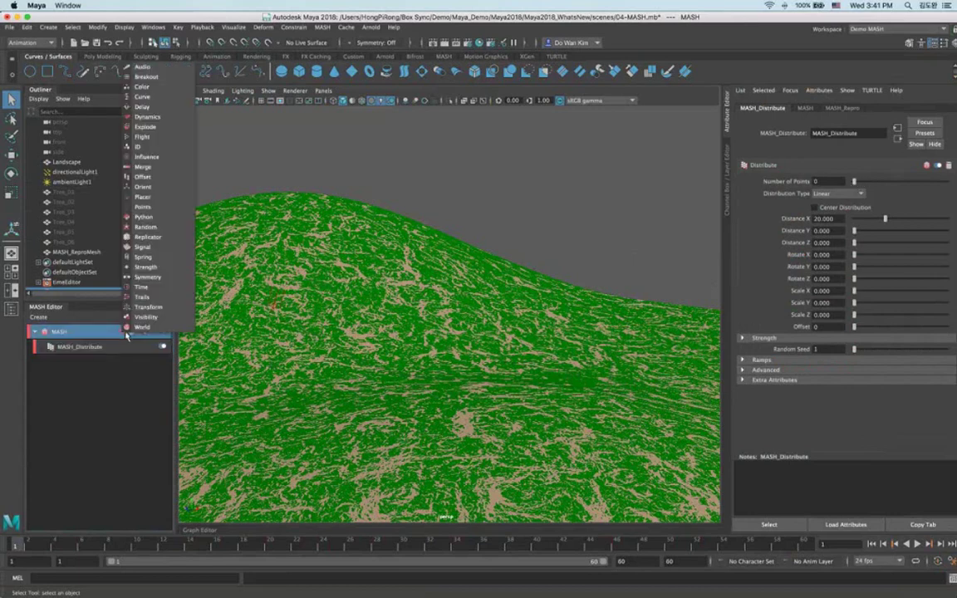
left_click(155, 196)
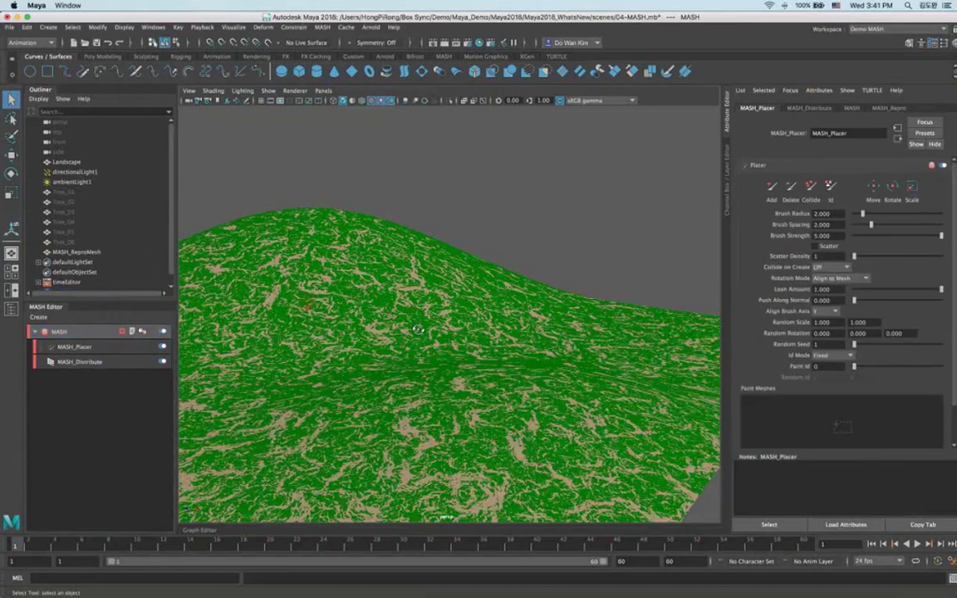
Paint a trial stroke of trees over the hilly landscape with the Placer's Add brush and undo it.
left_click_drag(418, 329, 601, 314, "alt")
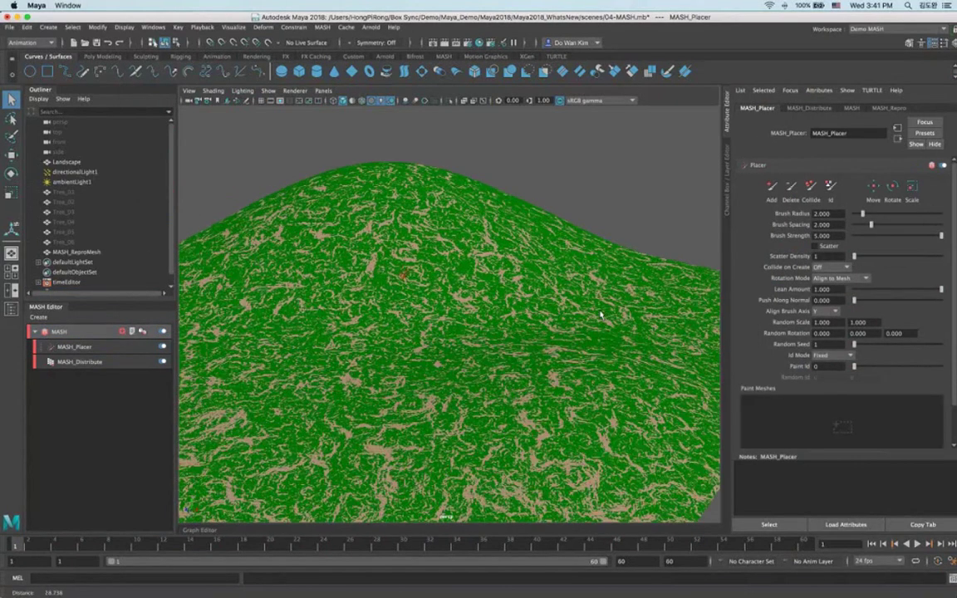
left_click(772, 186)
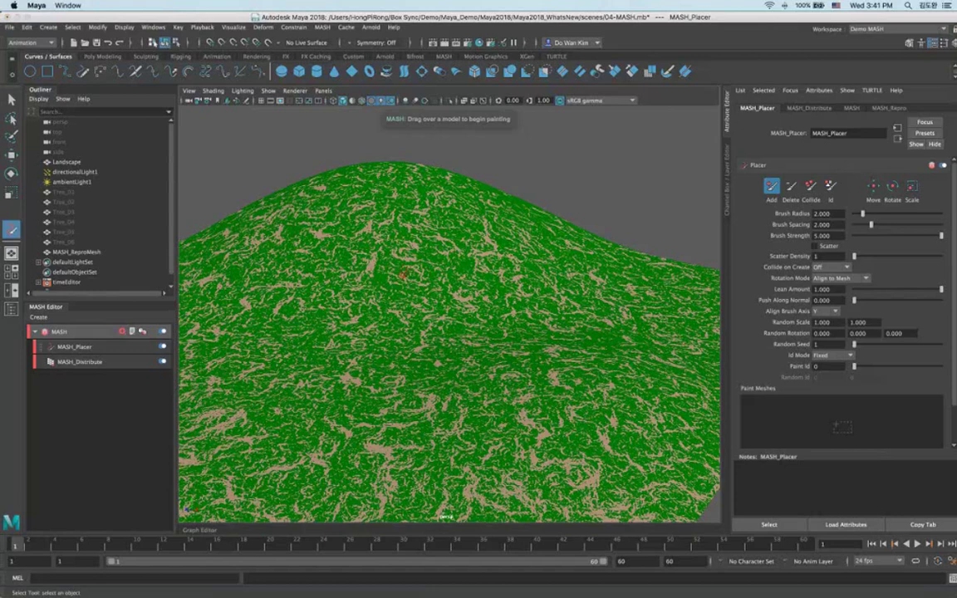
mouse_move(395, 252)
left_mouse_down()
mouse_move(250, 214)
mouse_move(345, 408)
left_mouse_up()
left_click_drag(499, 376, 388, 320, "alt")
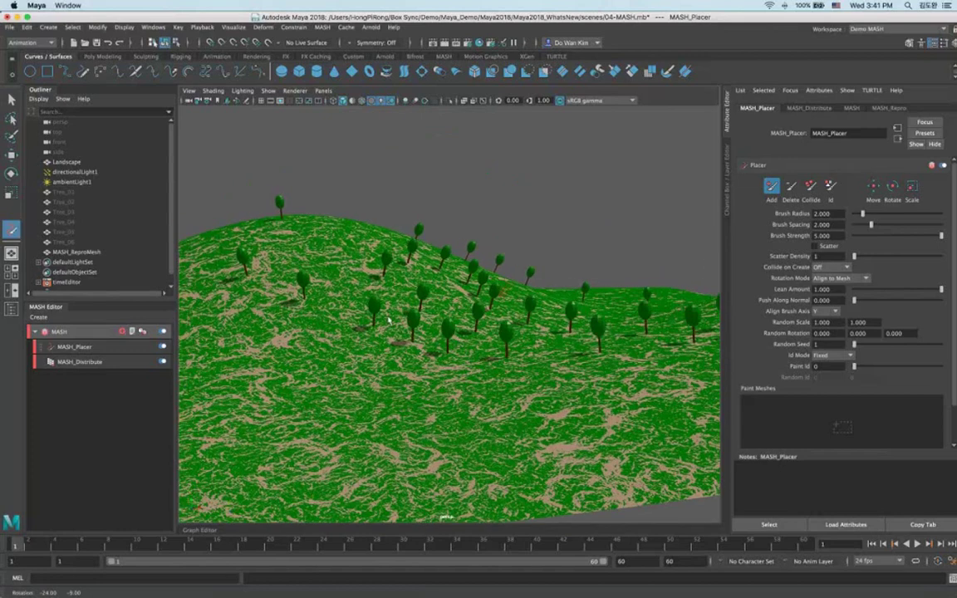
middle_click_drag(383, 290, 383, 290, "alt")
key("super+z")
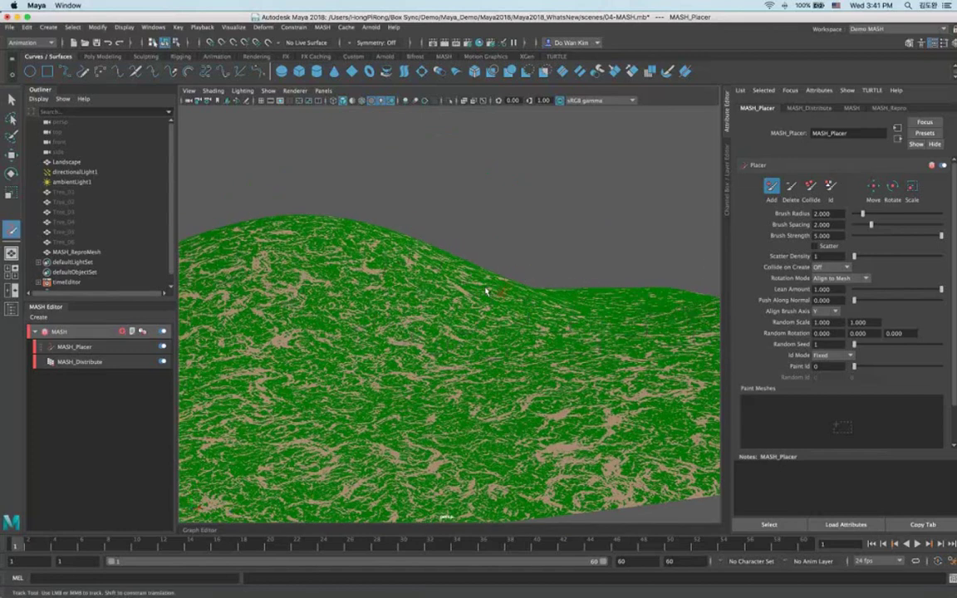
key("z")
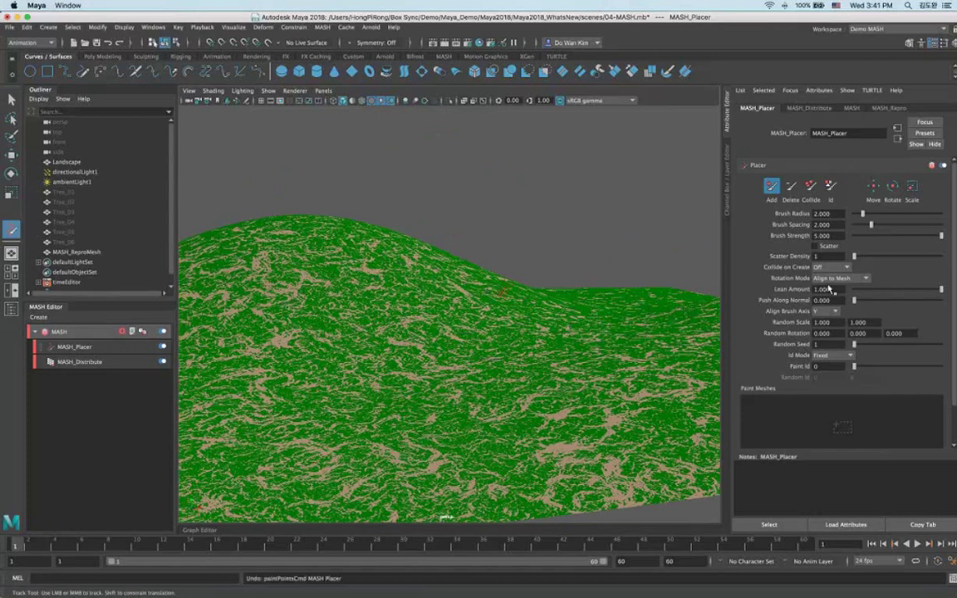
Set the Placer's Rotation Mode to Off, test it with a stroke of trees across the hills, and undo the stroke.
left_click(819, 279)
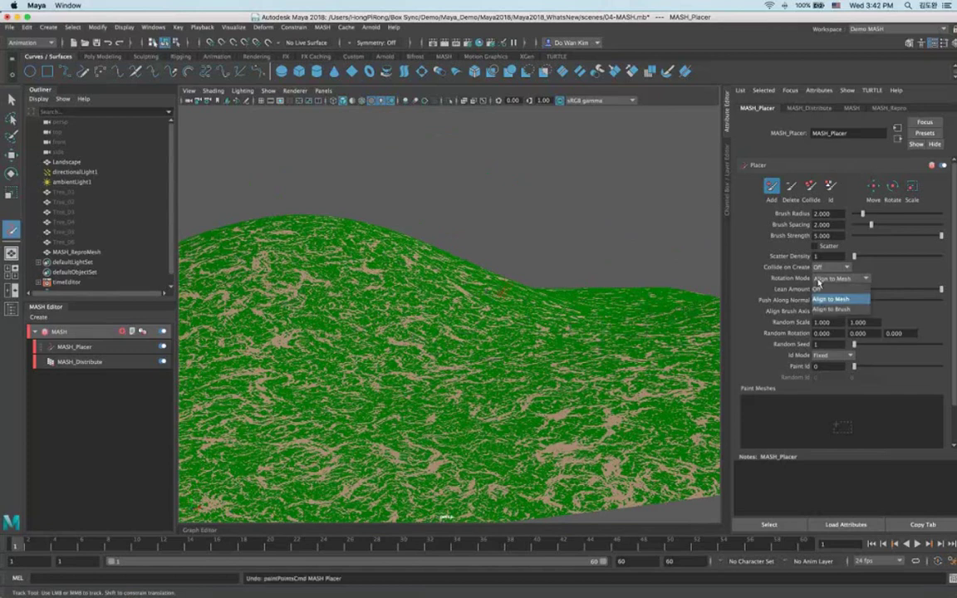
left_click(818, 288)
left_click_drag(465, 291, 461, 320, "alt")
mouse_move(287, 232)
left_mouse_down()
mouse_move(384, 395)
mouse_move(629, 350)
mouse_move(498, 278)
mouse_move(342, 303)
mouse_move(387, 383)
left_mouse_up()
mouse_move(440, 424)
left_mouse_down("alt")
mouse_move(534, 378)
mouse_move(454, 353)
mouse_move(580, 387)
mouse_move(445, 346)
mouse_move(308, 332)
mouse_move(493, 338)
mouse_move(398, 287)
mouse_move(482, 348)
left_mouse_up("alt")
right_click_drag(483, 348, 532, 340, "alt")
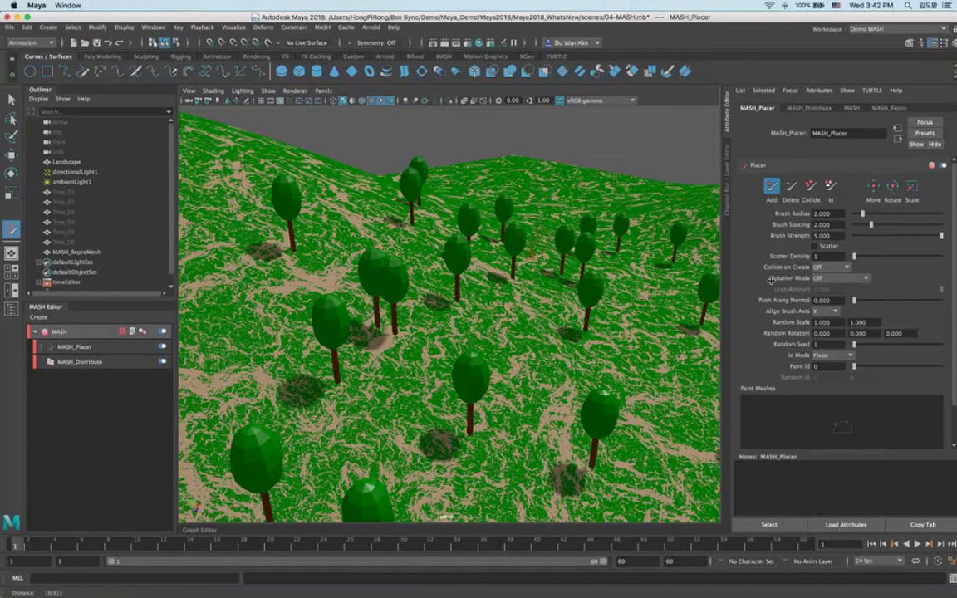
key("super+z")
Set Collide on Create to Collide, test it with a stroke of trees across the landscape, and undo the stroke.
left_click(830, 267)
left_click(828, 287)
mouse_move(337, 329)
left_mouse_down()
mouse_move(288, 316)
mouse_move(456, 271)
mouse_move(288, 348)
mouse_move(610, 349)
left_mouse_up()
key("super+z")
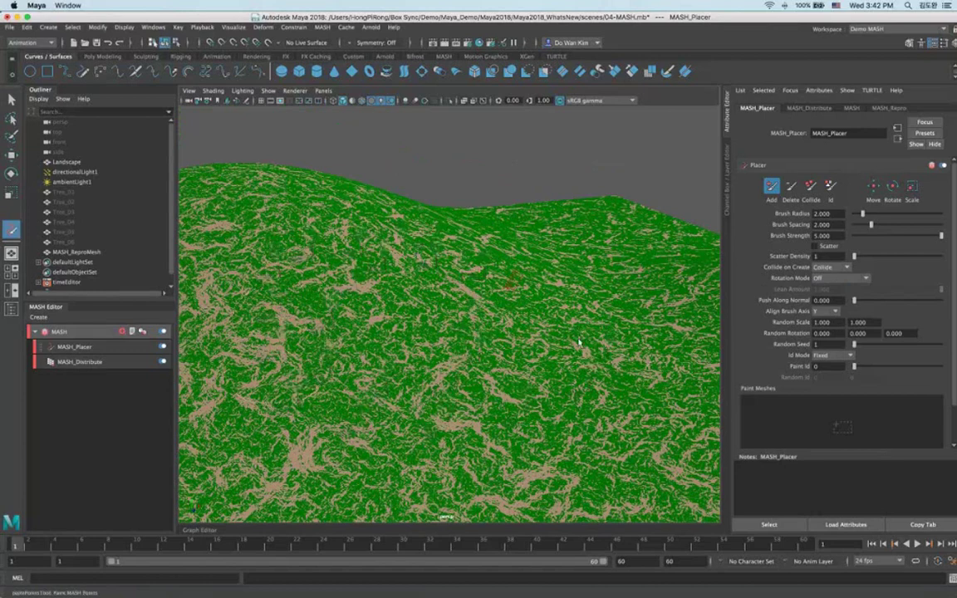
right_click(574, 317)
key("ctrl+z")
Set the Placer's Id Mode to Random with a Random Id range from 0 to 5.
left_click(826, 355)
left_click(826, 371)
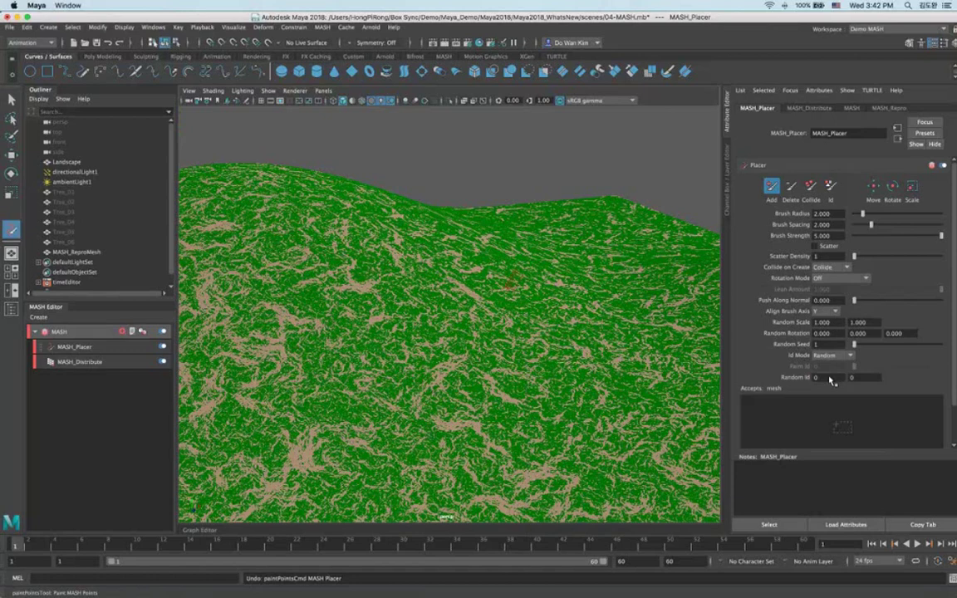
left_click(864, 378)
type("5")
key("Return")
Paint a trial stroke of randomly mixed tree types over the landscape and undo it.
right_click_drag(369, 343, 299, 342, "alt")
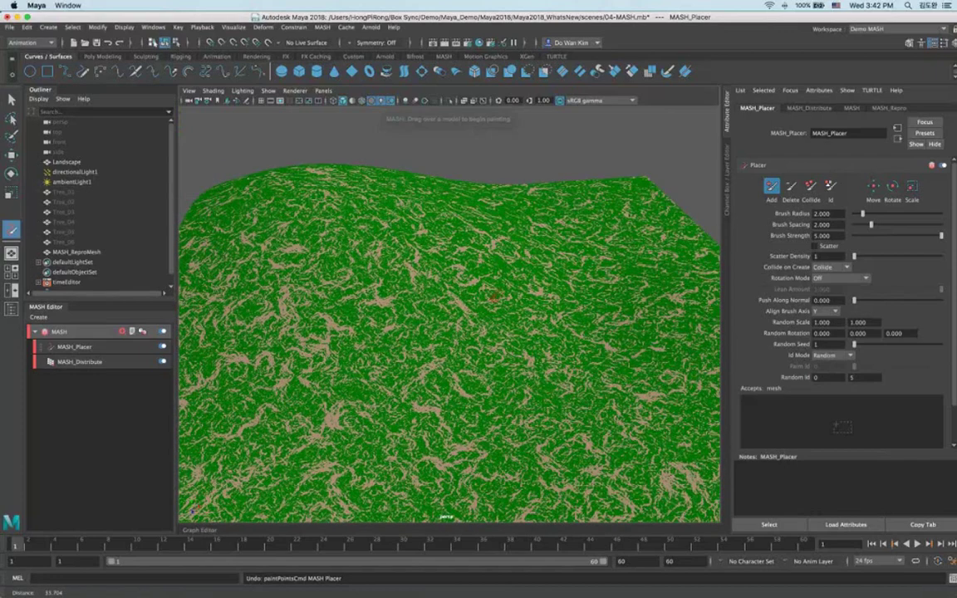
mouse_move(403, 314)
left_mouse_down()
mouse_move(341, 259)
mouse_move(403, 251)
mouse_move(299, 211)
mouse_move(369, 452)
mouse_move(309, 471)
left_mouse_up()
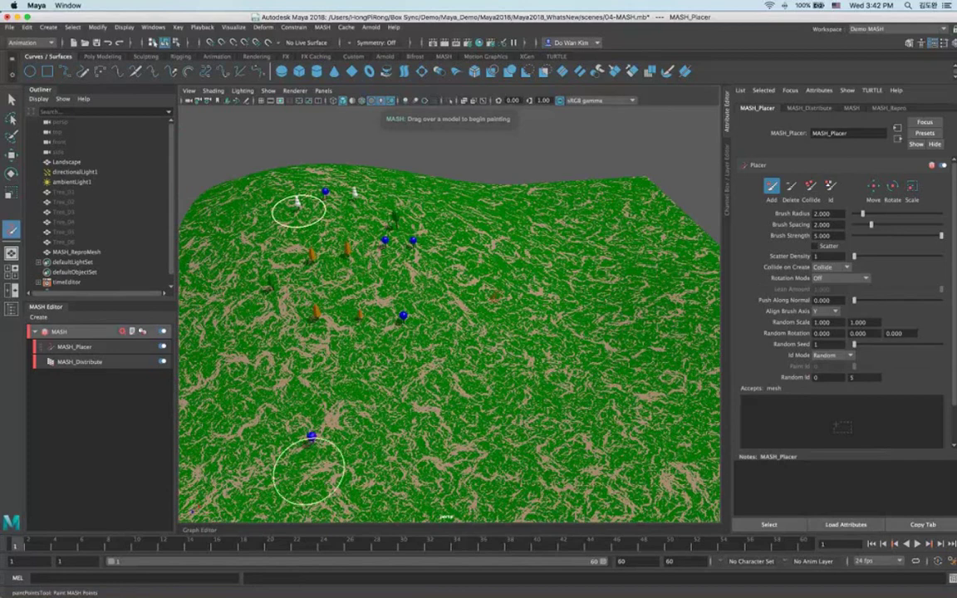
key("super+z")
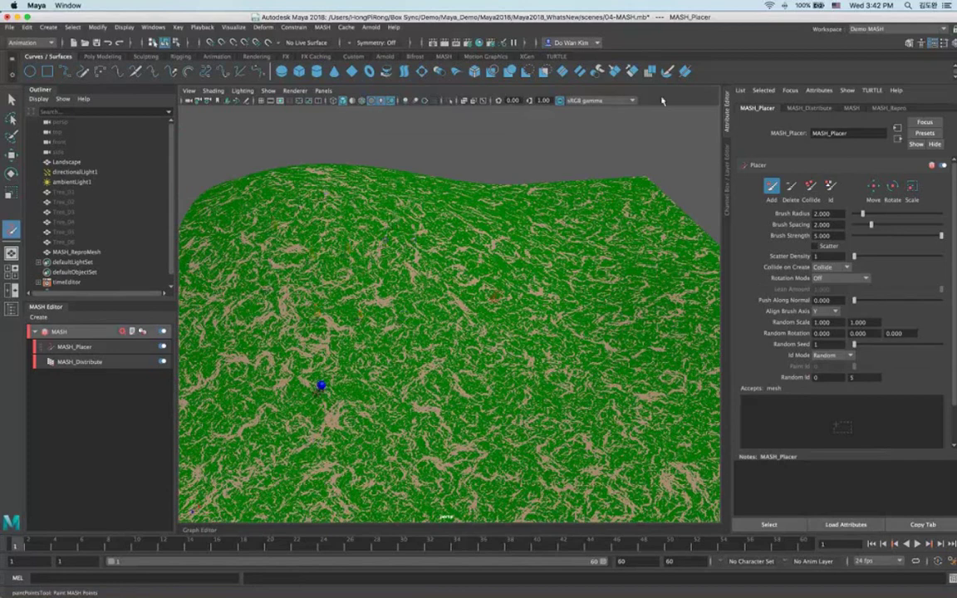
Enlarge the Placer's brush radius to about 5.72, enable Scatter, set the minimum Random Scale to 0.5, and reactivate the Add brush.
key("b")
mouse_move(328, 338)
left_mouse_down()
mouse_move(398, 338)
mouse_move(349, 338)
left_mouse_up()
left_click(817, 247)
left_click(772, 186)
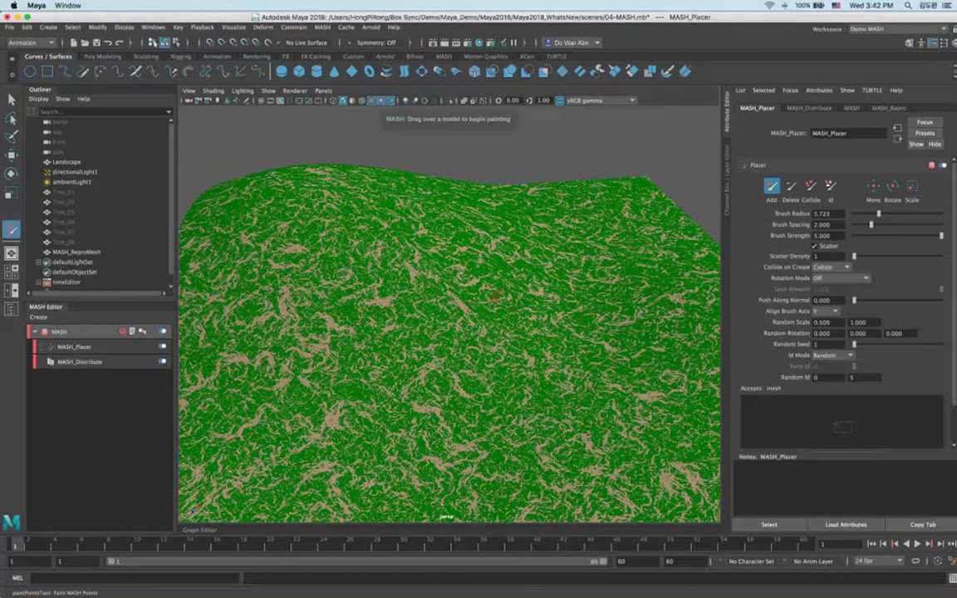
Paint a trial stroke of scattered trees with varying scale across the landscape and undo it.
left_click_drag(431, 282, 363, 278, "alt")
mouse_move(405, 313)
left_mouse_down()
mouse_move(374, 292)
mouse_move(471, 199)
mouse_move(529, 283)
left_mouse_up()
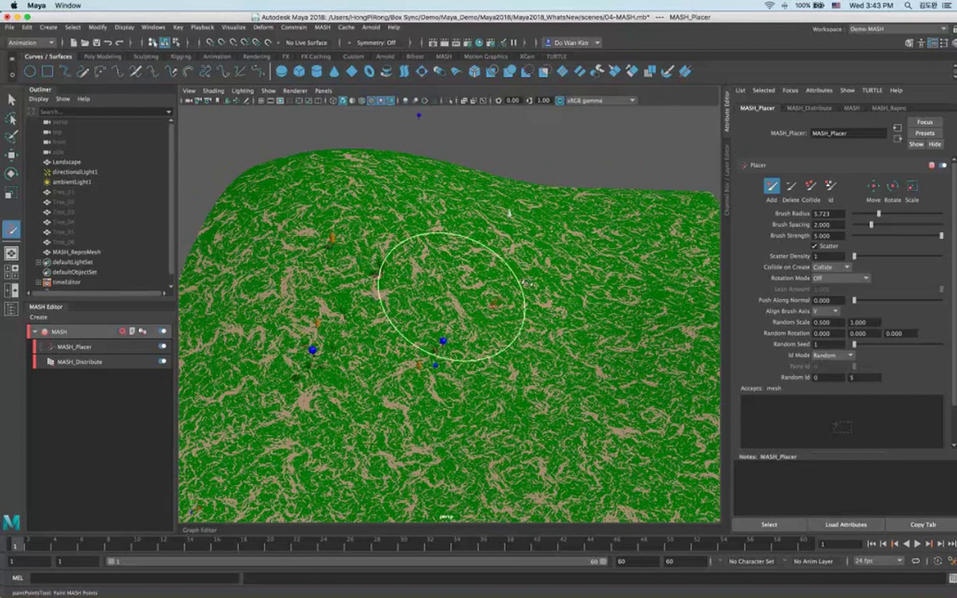
mouse_move(527, 284)
left_mouse_down("alt")
mouse_move(500, 318)
mouse_move(530, 314)
mouse_move(412, 296)
left_mouse_up("alt")
key("super+z")
Scale the small polygon sphere beside the landscape up uniformly until it overlaps the landscape's edge, and deselect it.
key("r")
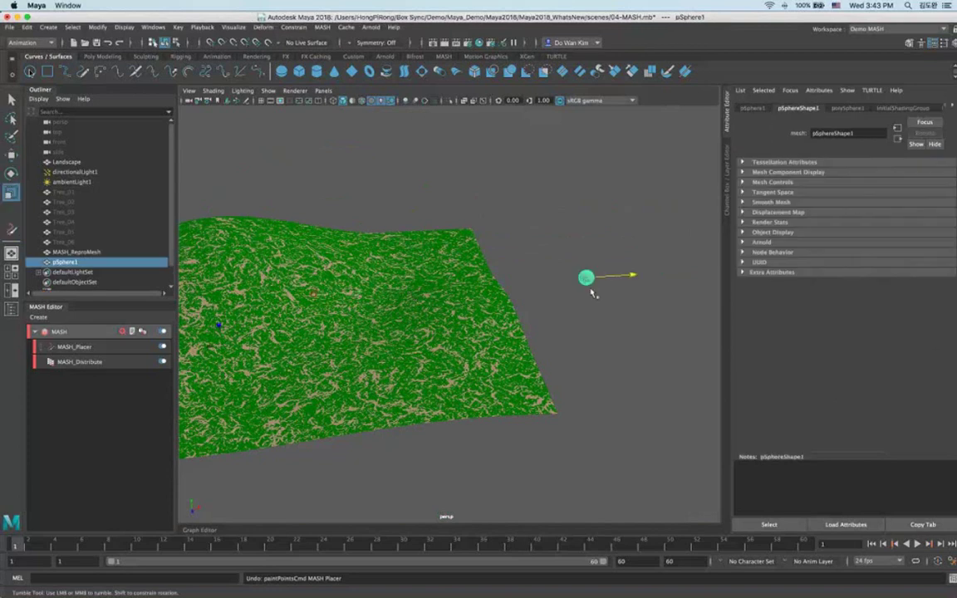
left_click_drag(586, 278, 773, 211)
left_click(330, 168)
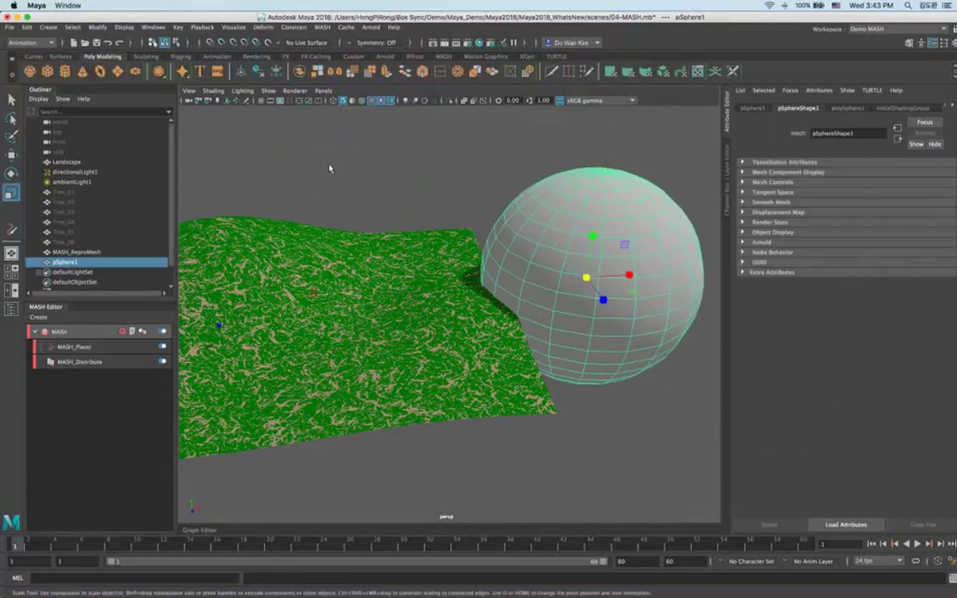
left_click(329, 169)
Reactivate the Placer's Add brush and paint scattered trees over the surface of the large sphere.
left_click(83, 347)
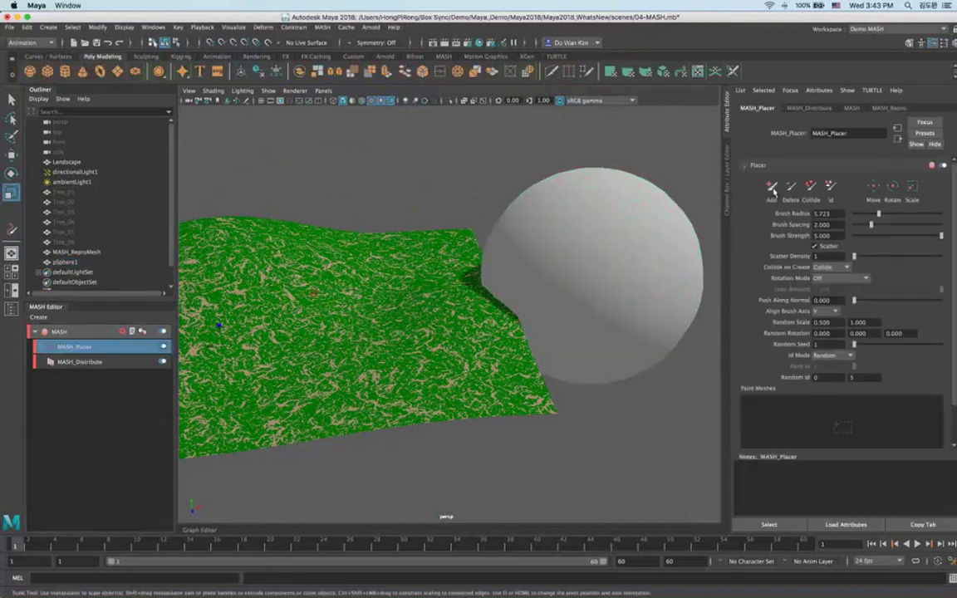
left_click(773, 189)
left_click_drag(636, 249, 537, 247)
mouse_move(629, 284)
left_mouse_down("alt")
mouse_move(528, 299)
mouse_move(581, 309)
mouse_move(573, 304)
left_mouse_up("alt")
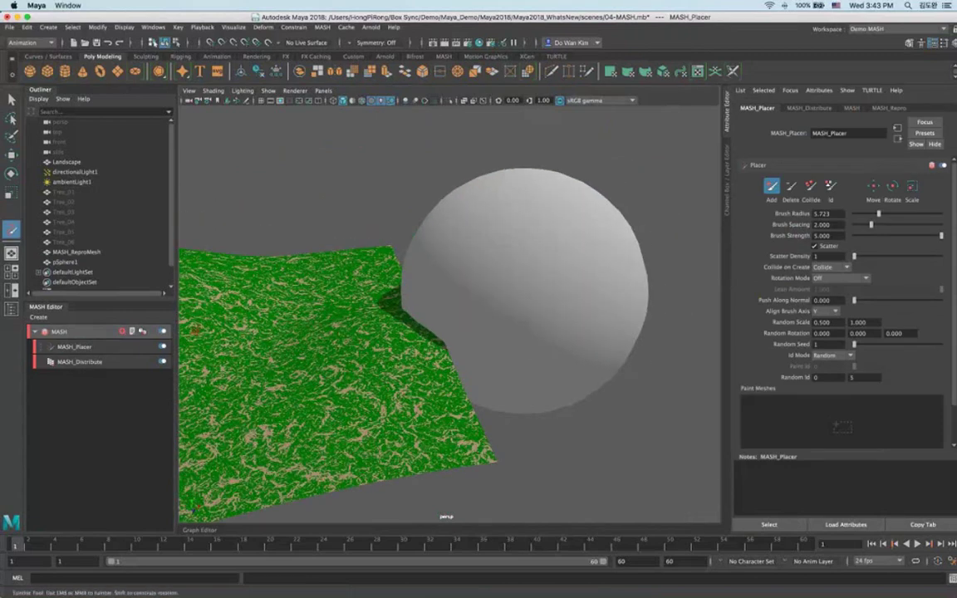
scroll(523, 261, "down", 2)
mouse_move(521, 263)
left_mouse_down()
mouse_move(477, 271)
mouse_move(461, 215)
left_mouse_up()
left_click_drag(198, 359, 205, 360, "alt")
middle_click_drag(203, 359, 274, 360, "alt")
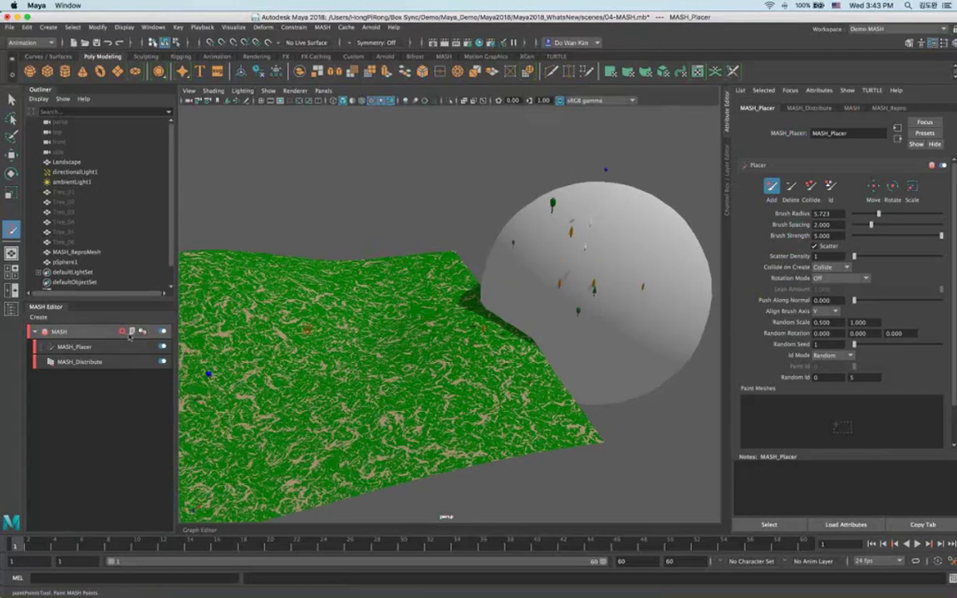
Delete the MASH network and the large sphere beside the landscape.
right_click(83, 336)
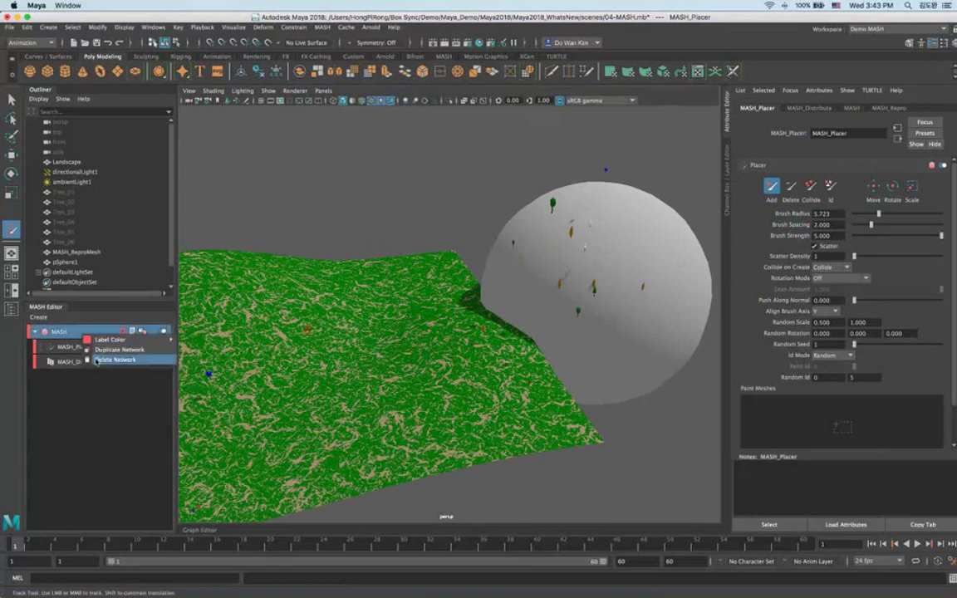
left_click(114, 359)
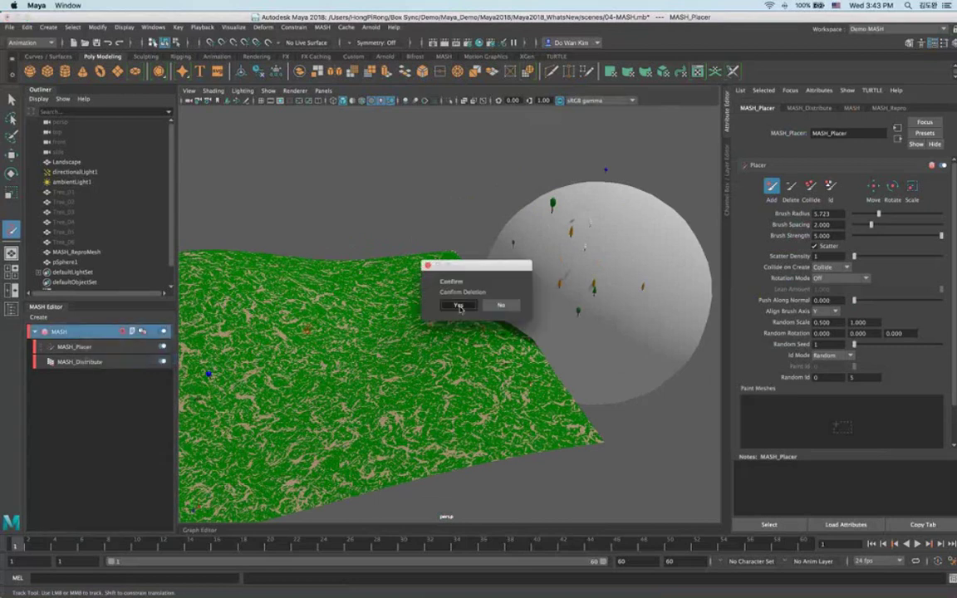
left_click(459, 306)
left_click(585, 280)
key("Delete")
Create a new MASH network from the six tree meshes Tree_01 to Tree_06.
left_click_drag(62, 192, 61, 242)
left_click(38, 317)
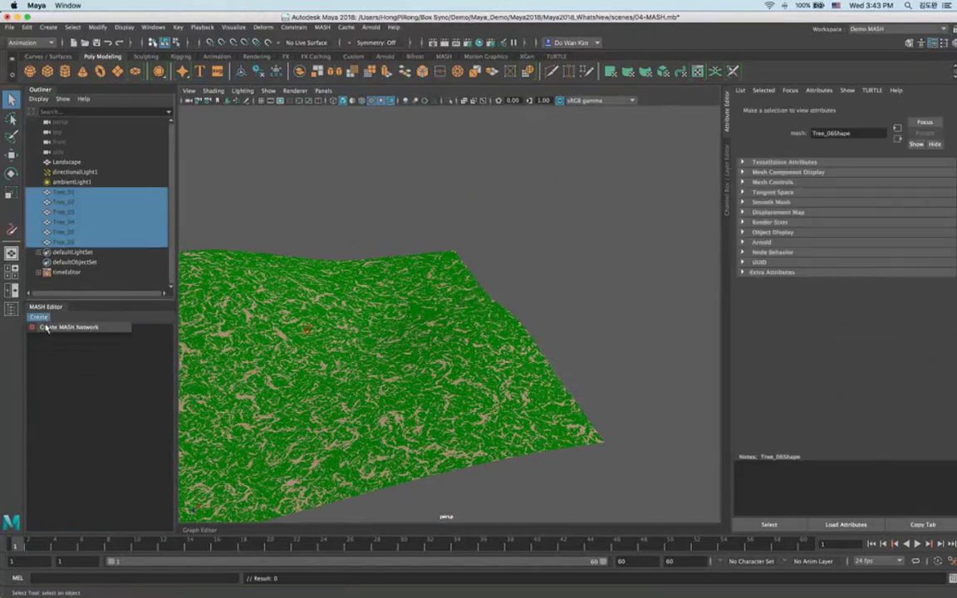
left_click(49, 328)
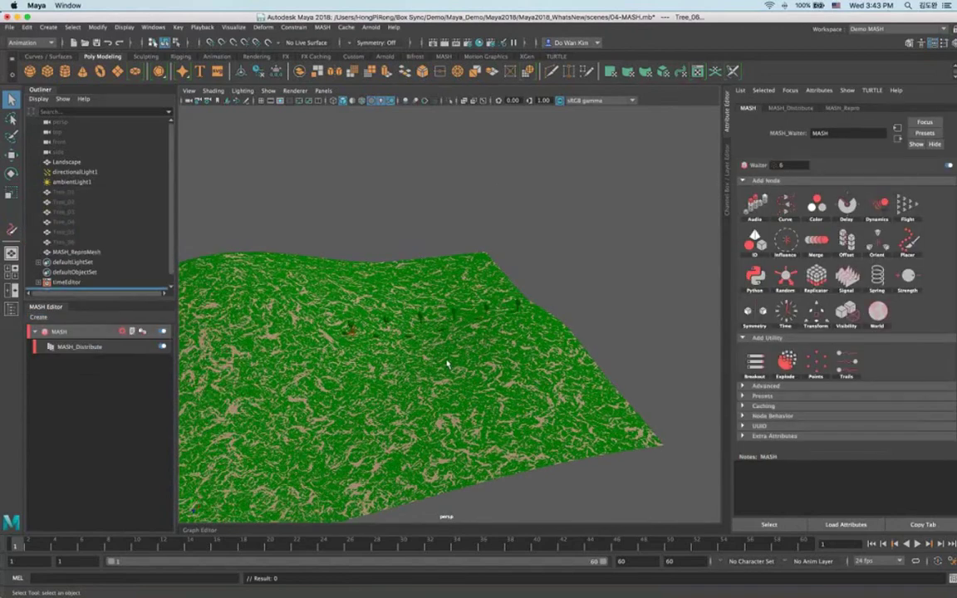
left_click_drag(400, 364, 517, 355, "alt")
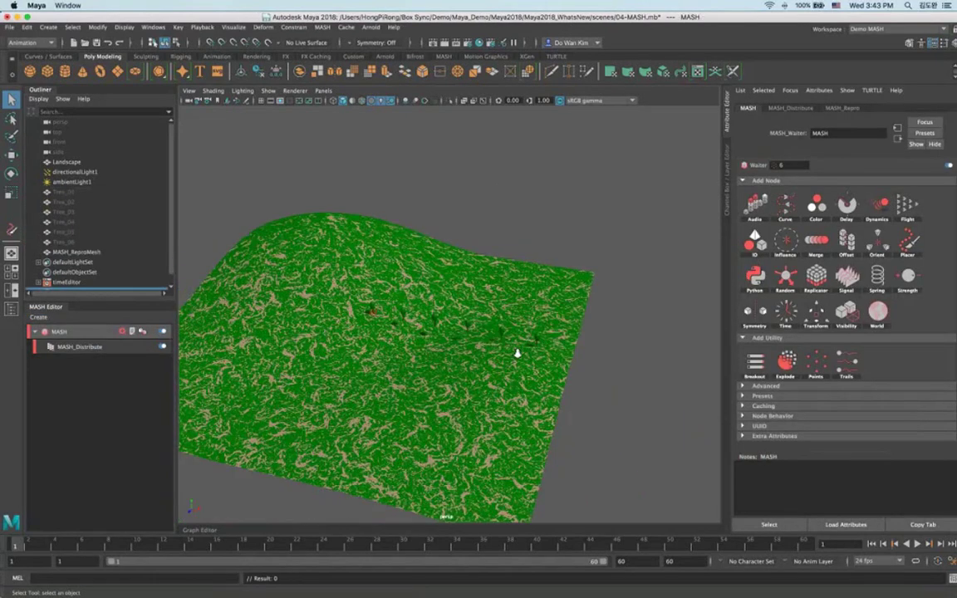
right_click_drag(517, 355, 533, 349, "alt")
scroll(533, 351, "up", 2)
scroll(423, 336, "up", 1)
scroll(423, 337, "right", 3)
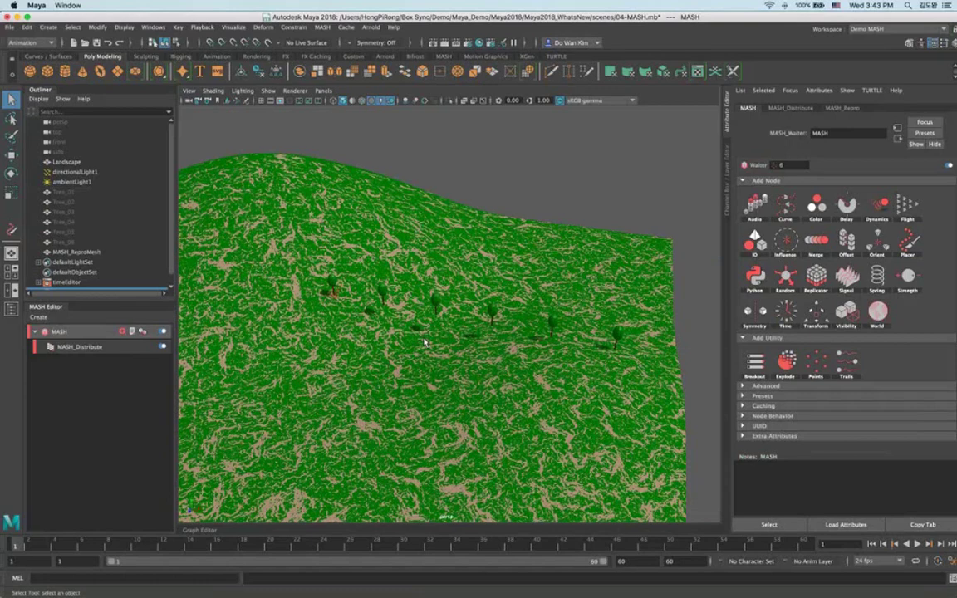
Set the Distribute node's Number of Points to 100 and its Distribution Type to Mesh.
left_click(791, 108)
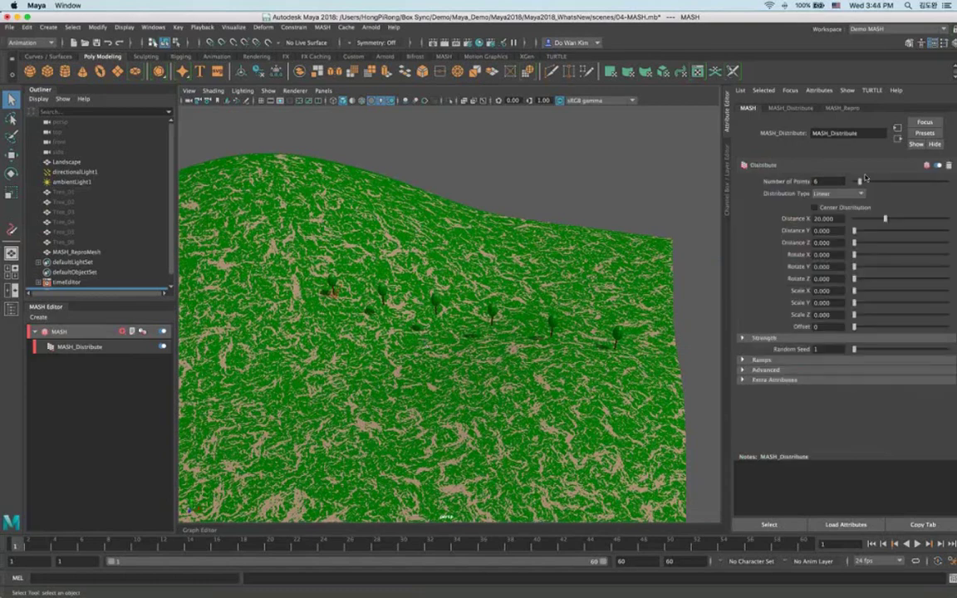
left_click_drag(862, 182, 947, 182)
left_click(837, 194)
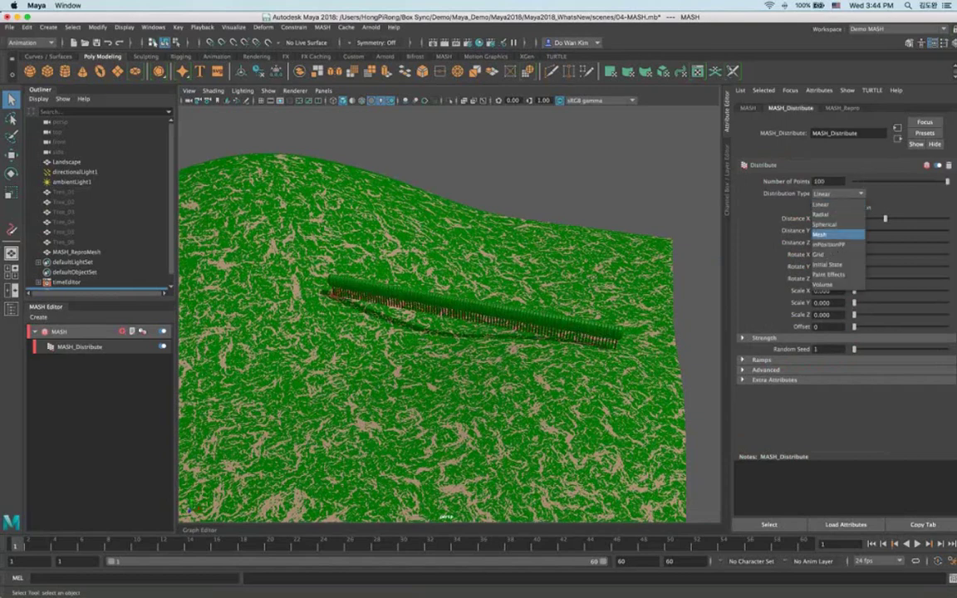
left_click(821, 234)
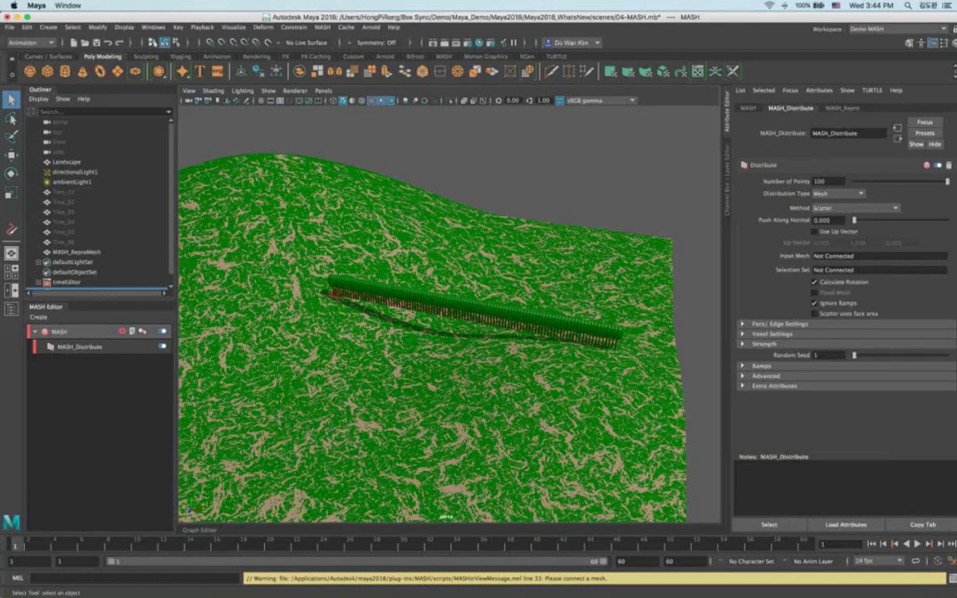
Switch the Distribution Type to Linear and back to Mesh, and connect Landscape as the Distribute node's input mesh.
left_click(837, 193)
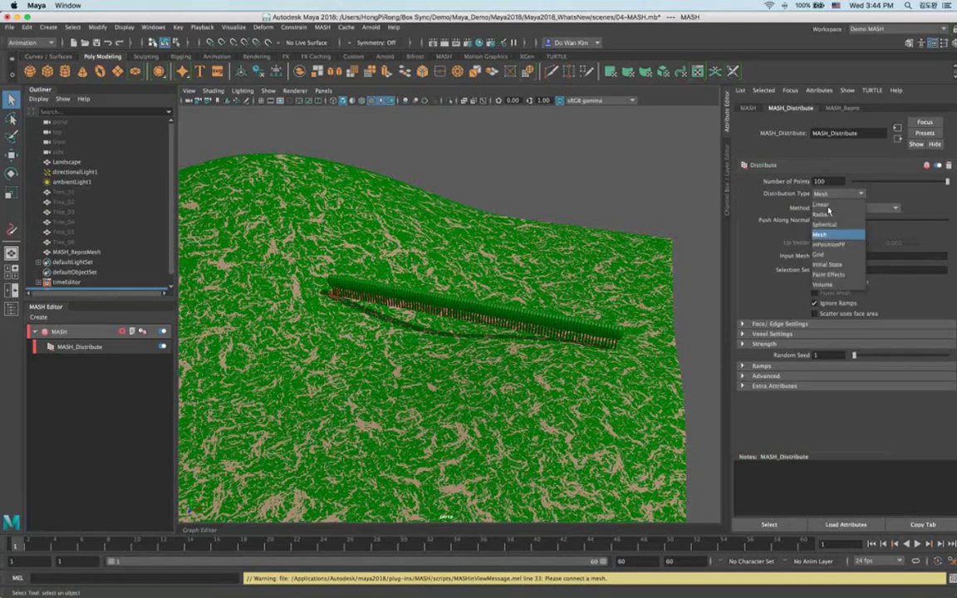
left_click(824, 204)
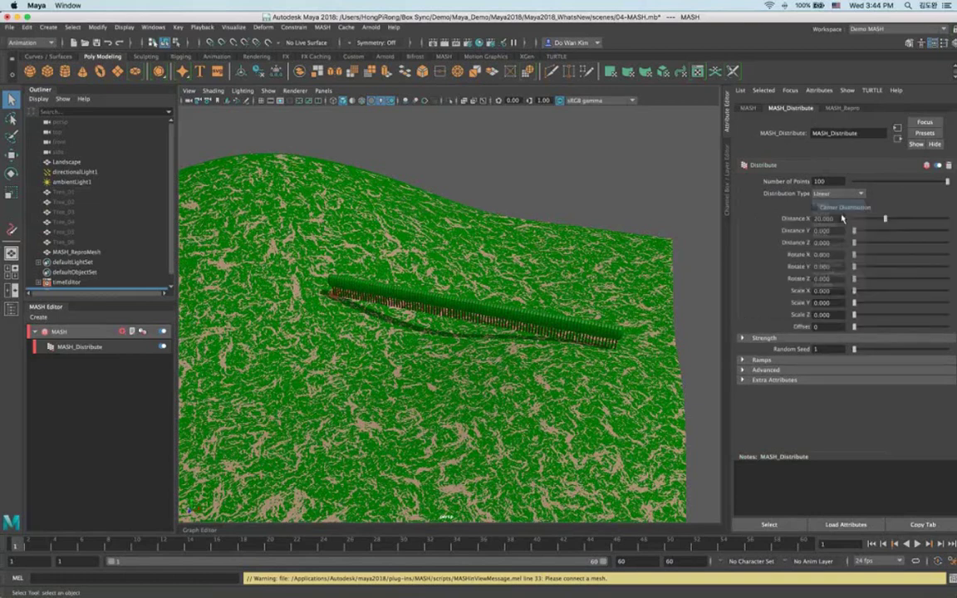
left_click(837, 194)
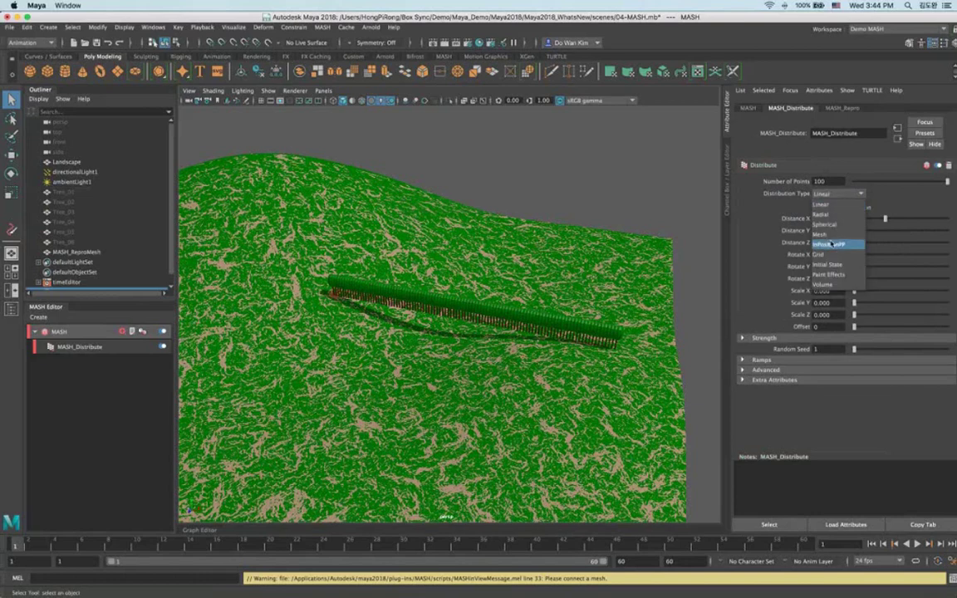
left_click(833, 235)
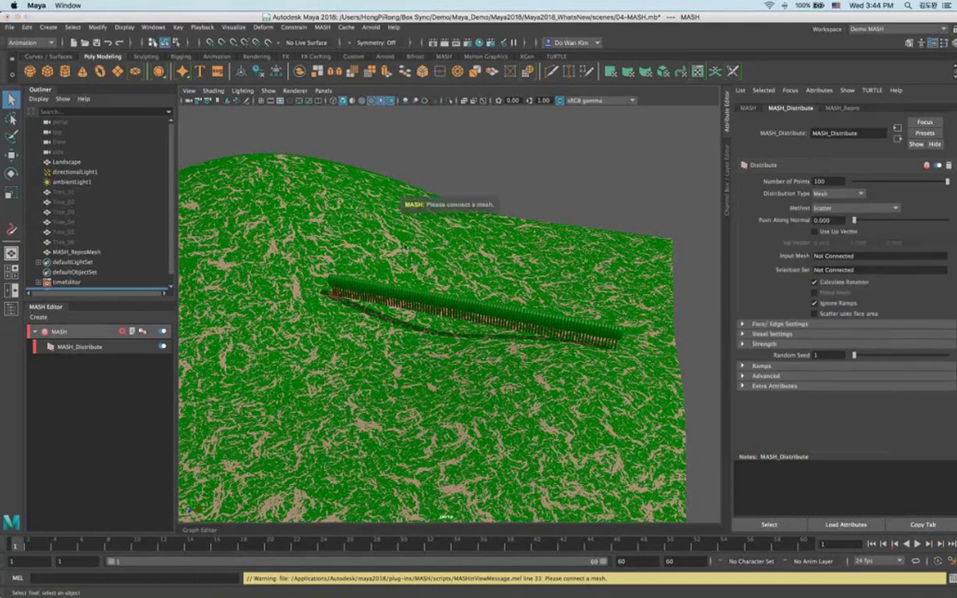
middle_click_drag(67, 162, 841, 258)
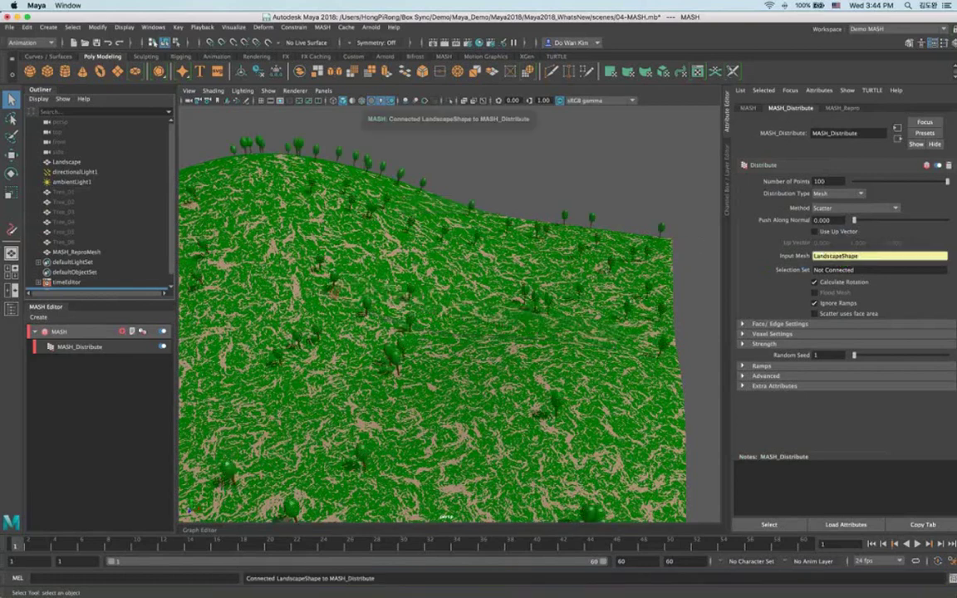
right_click_drag(487, 297, 490, 311, "alt")
left_click_drag(490, 312, 615, 248, "alt")
Add a World node to the MASH network.
left_click(116, 333)
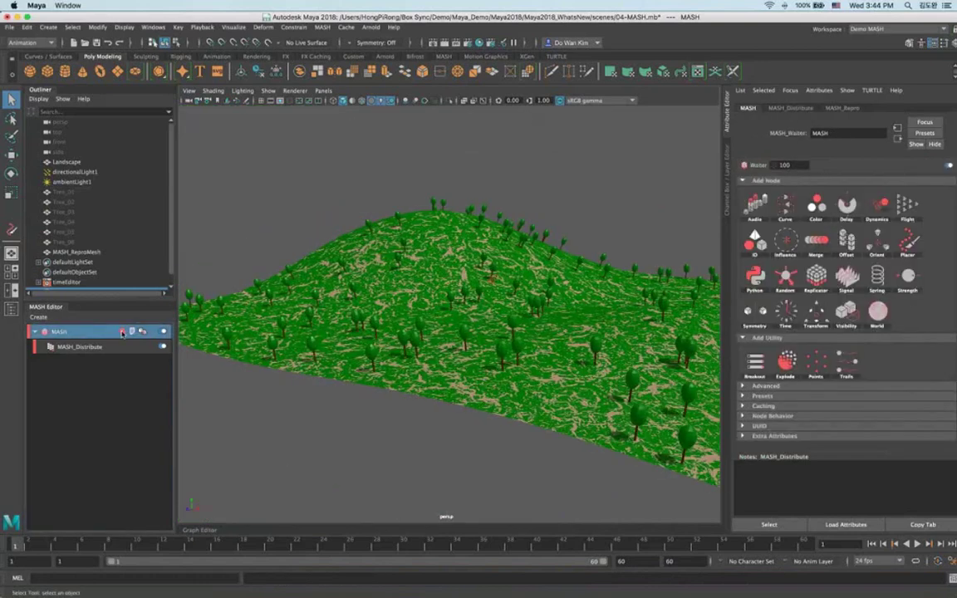
right_click(122, 333)
left_click(121, 335)
right_click(121, 336)
left_click(136, 304)
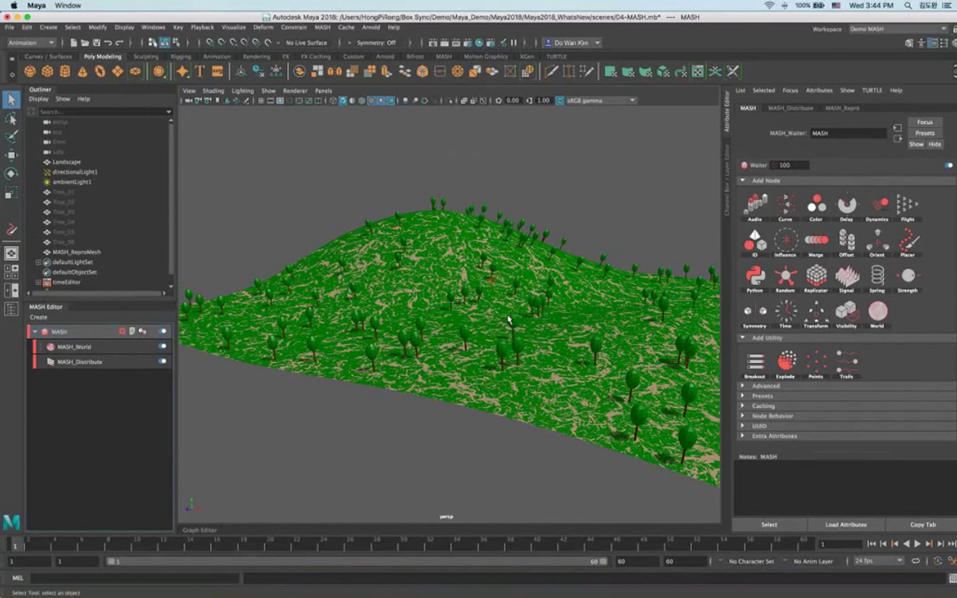
scroll(461, 324, "down", 5)
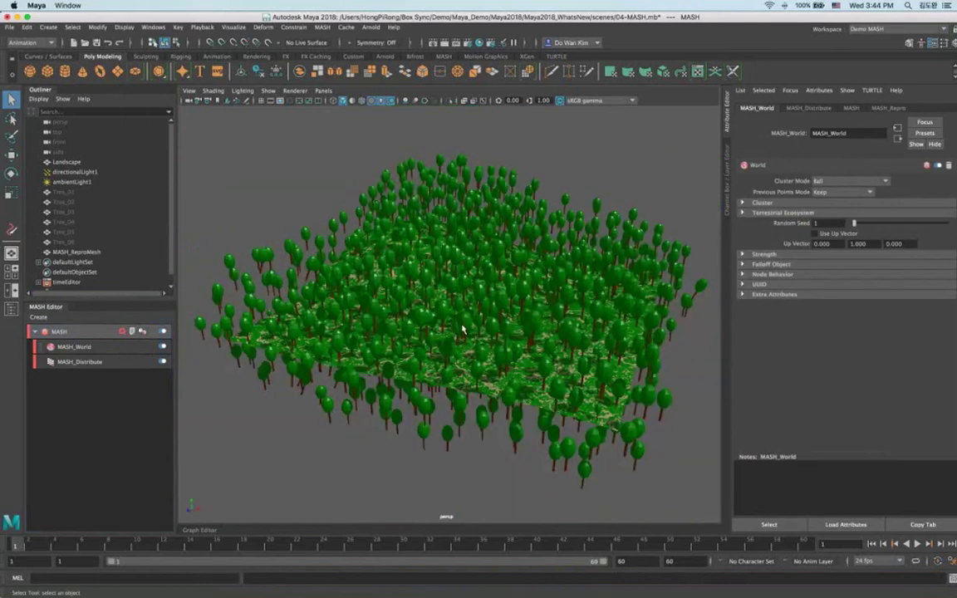
Set the World node's Cluster Mode to Terrestrial Ecosystem.
left_click(841, 181)
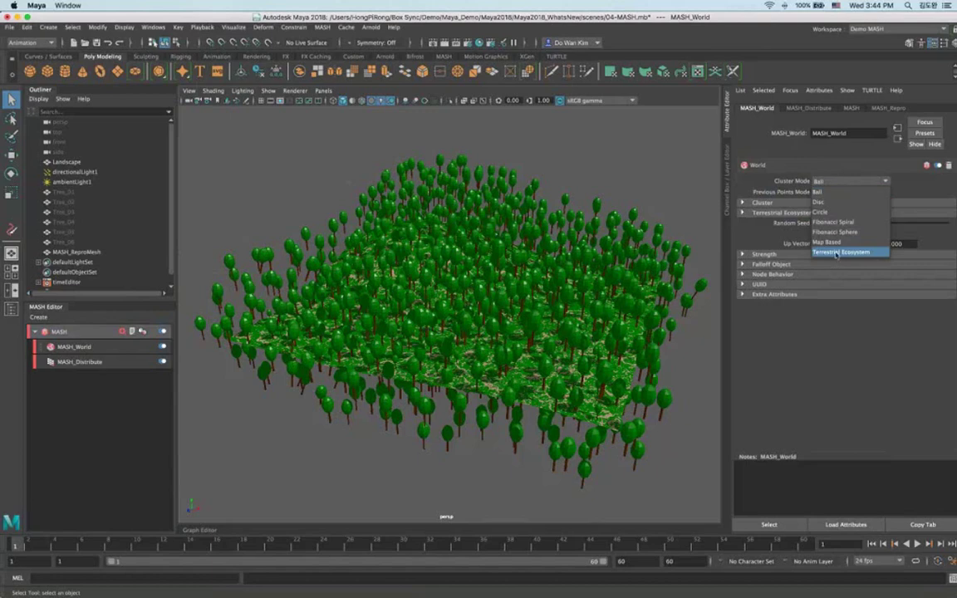
left_click(836, 252)
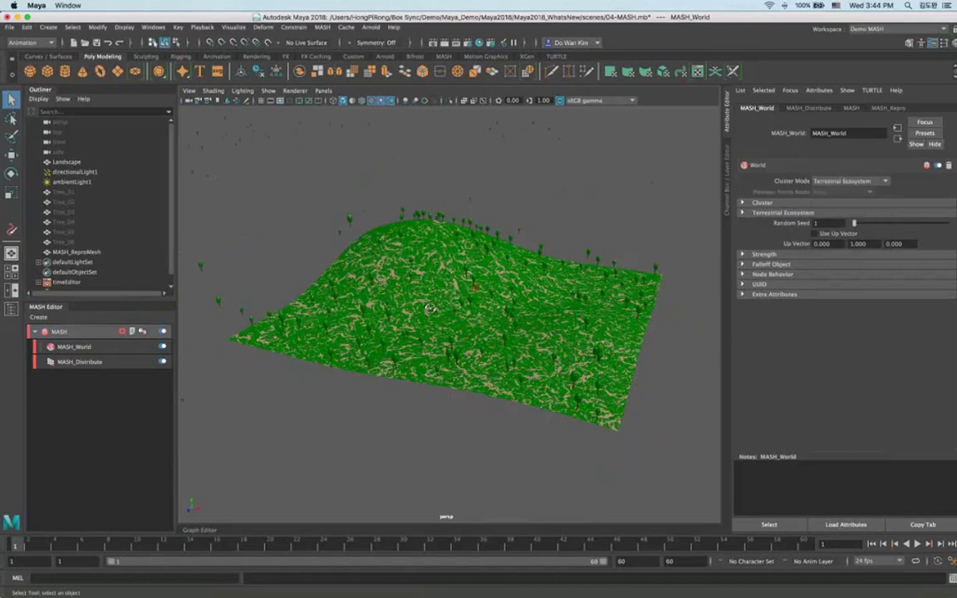
left_click_drag(428, 308, 600, 295, "alt")
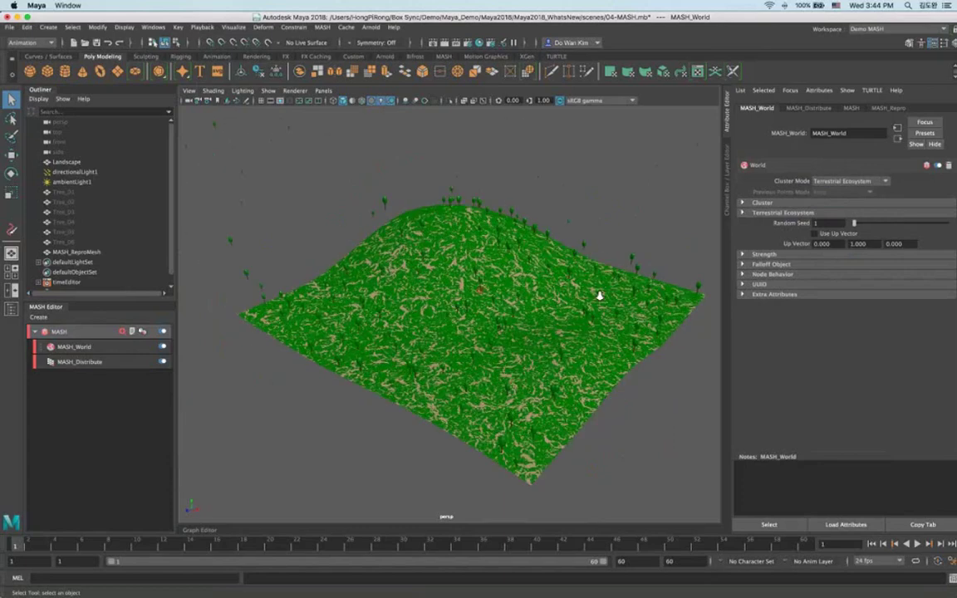
scroll(541, 171, "up", 5)
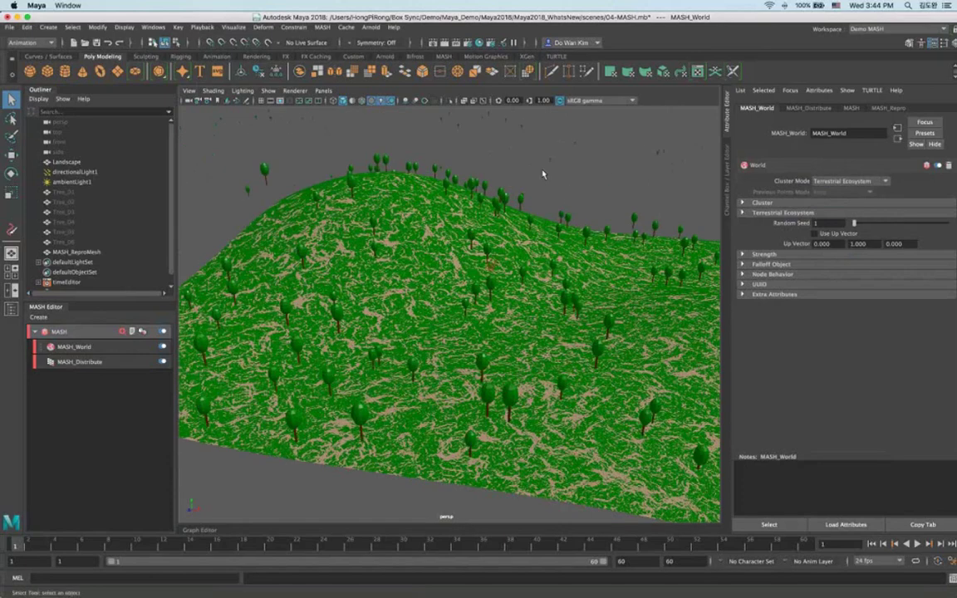
Expand the World node's Terrestrial Ecosystem settings and connect Landscape as the Ground Mesh input.
left_click(782, 213)
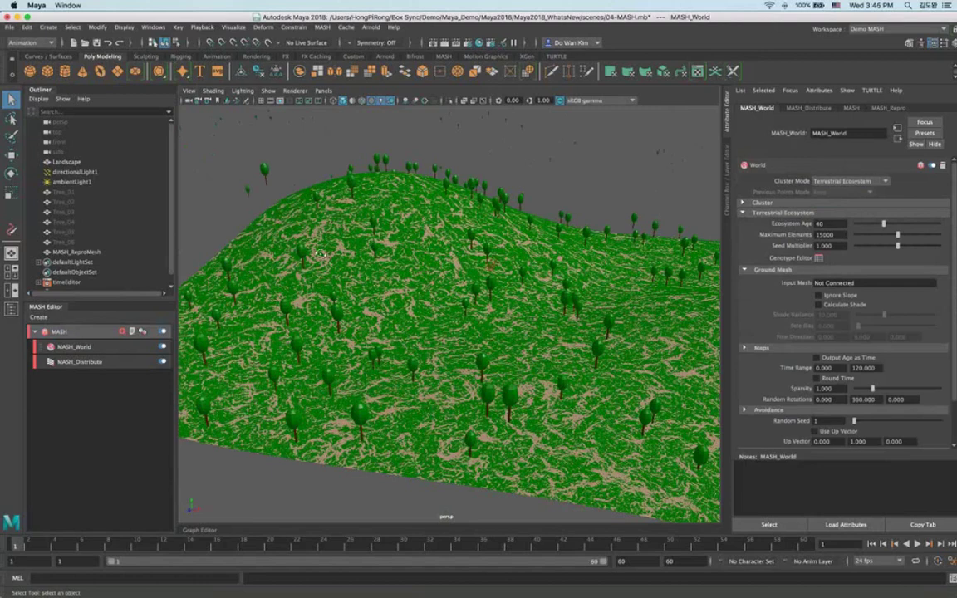
left_click_drag(320, 254, 245, 171, "alt")
middle_click_drag(69, 162, 734, 264)
left_click_drag(735, 265, 833, 283)
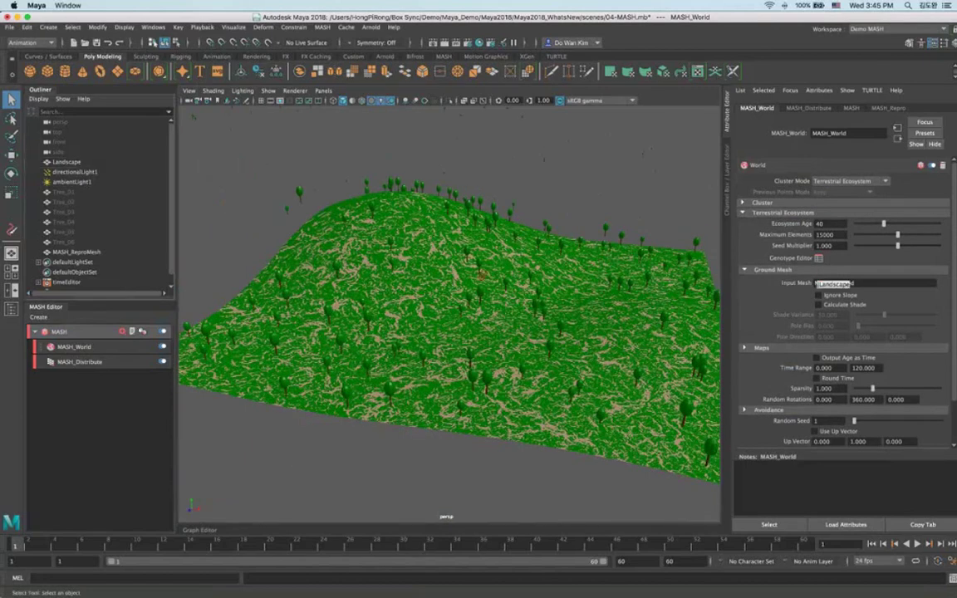
left_click_drag(407, 316, 430, 314, "alt")
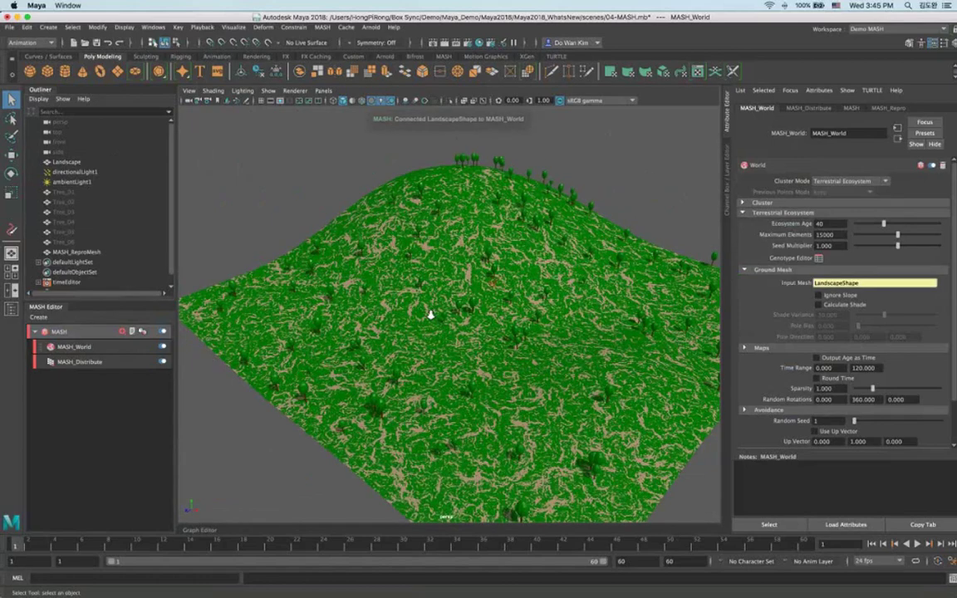
right_click_drag(430, 315, 528, 288, "alt")
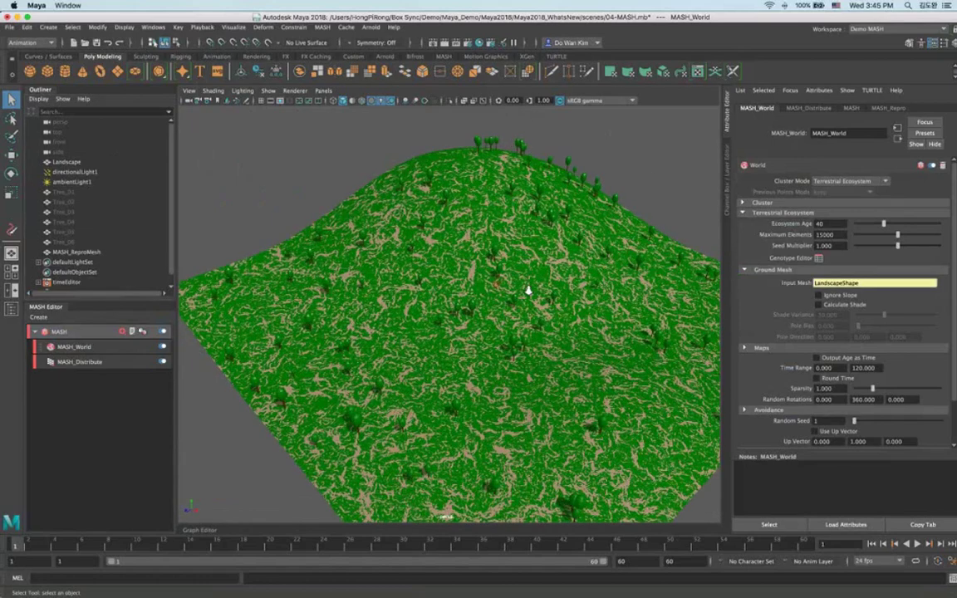
Set the World node's Ecosystem Age to 10.
left_click_drag(884, 224, 929, 224)
left_click_drag(836, 226, 797, 221)
type("100")
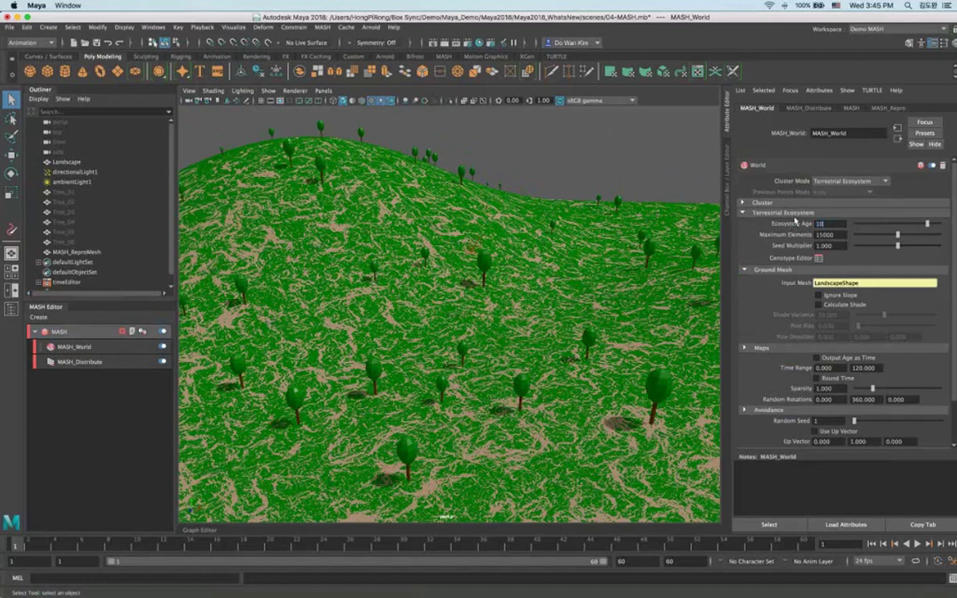
key("Return")
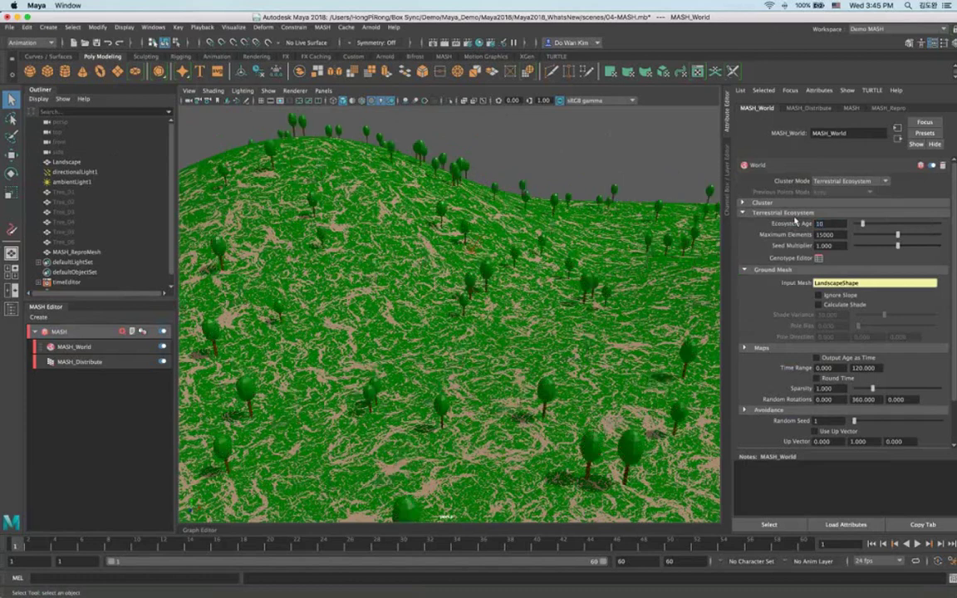
scroll(553, 301, "down", 5)
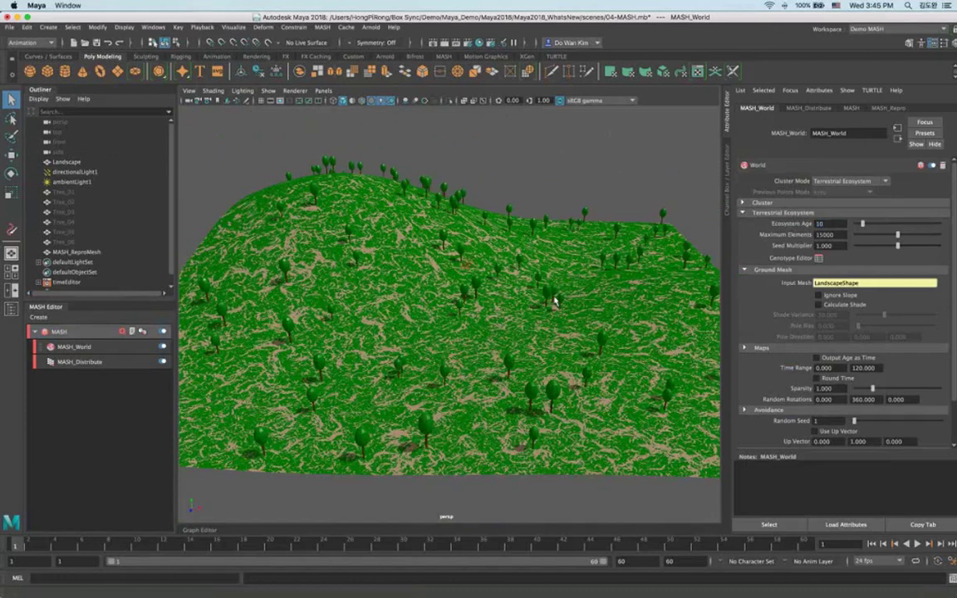
left_click_drag(553, 301, 473, 297, "alt")
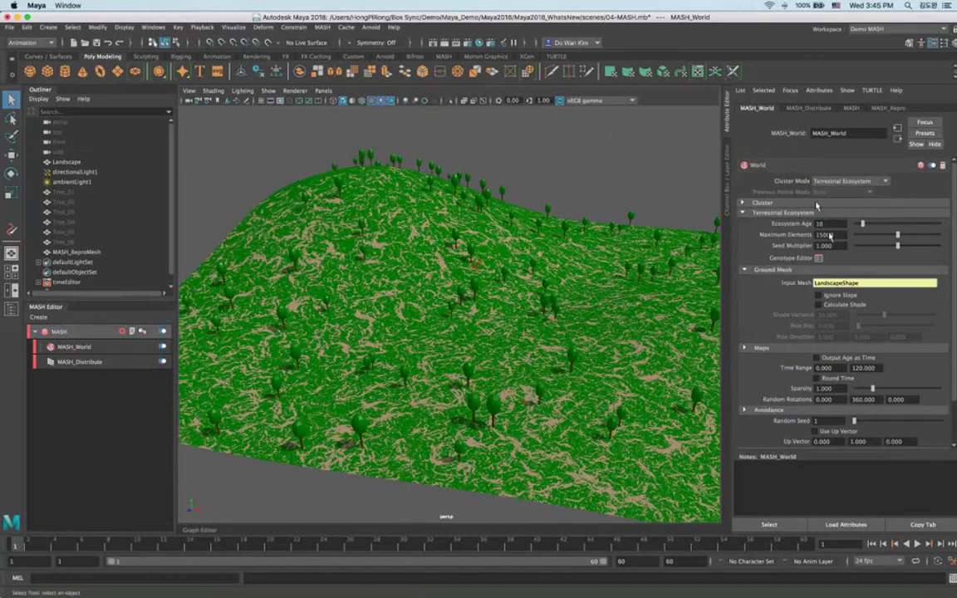
Open the Genotype Editor and set the default genotype's Model Size to 1.
type("0")
key("Return")
left_click(818, 260)
left_click_drag(261, 102, 748, 121)
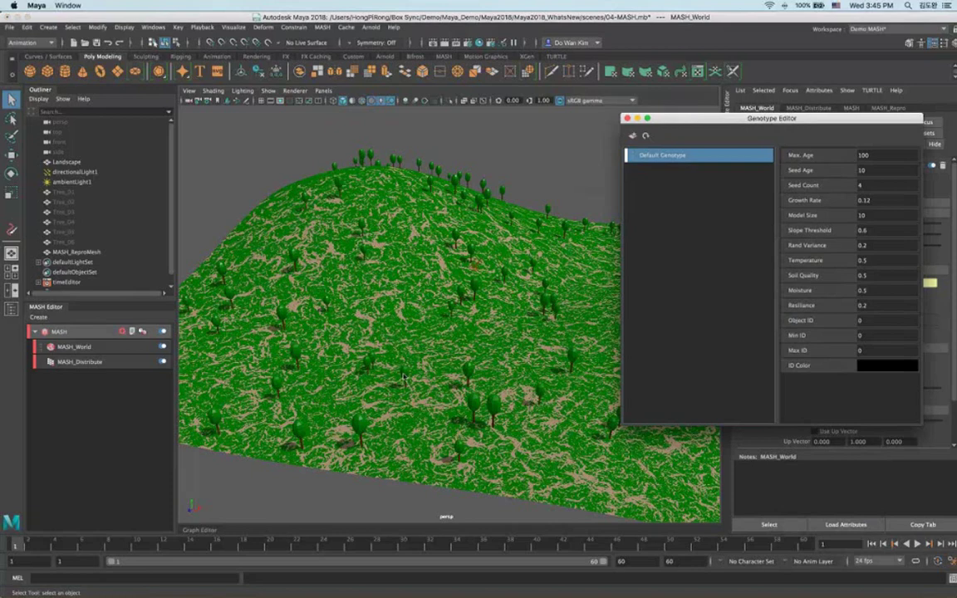
left_click(880, 215)
left_click_drag(880, 215, 848, 212)
type("1")
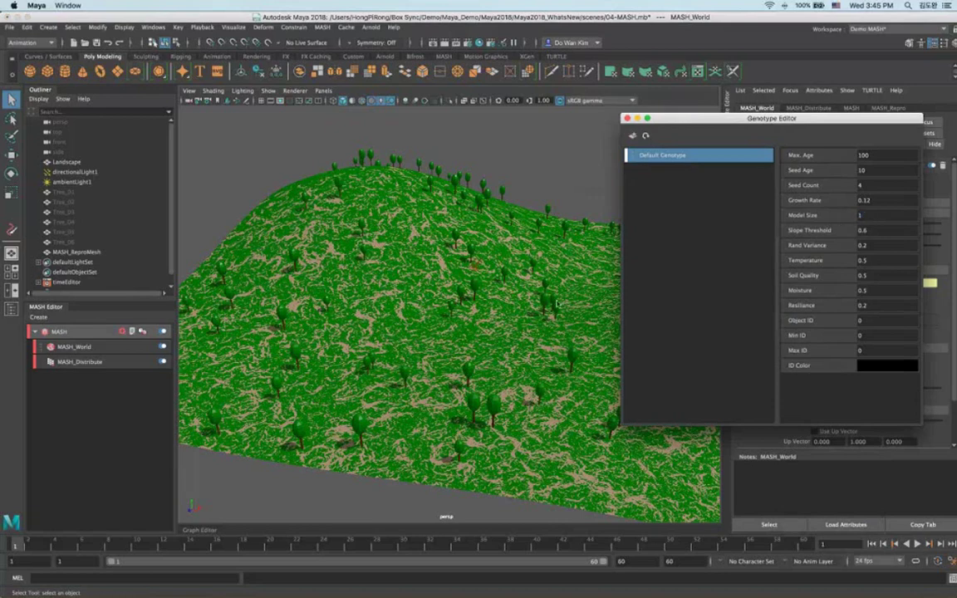
left_click_drag(557, 304, 586, 322, "alt")
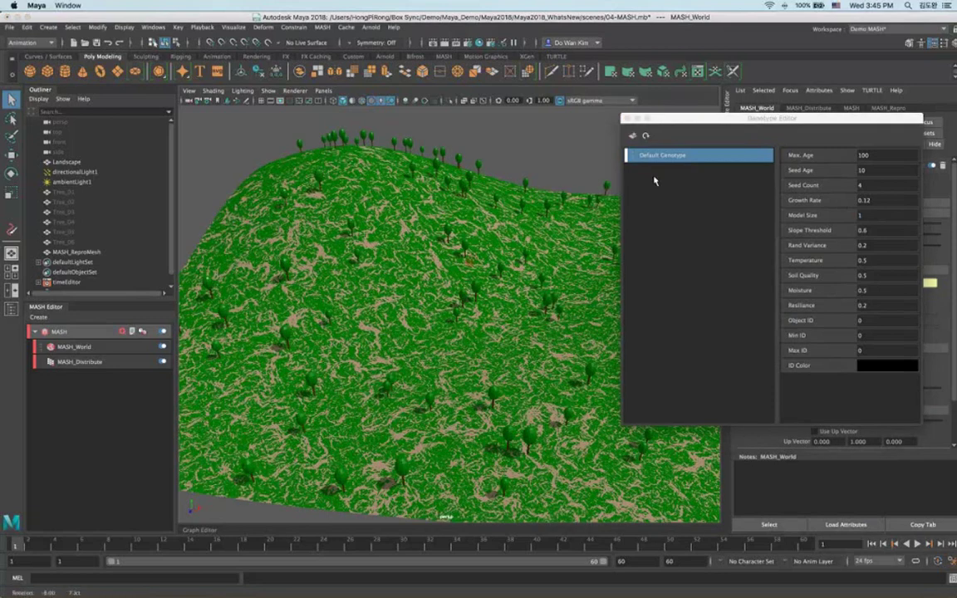
left_click_drag(654, 181, 516, 297, "alt")
left_click(645, 153)
left_click(886, 215)
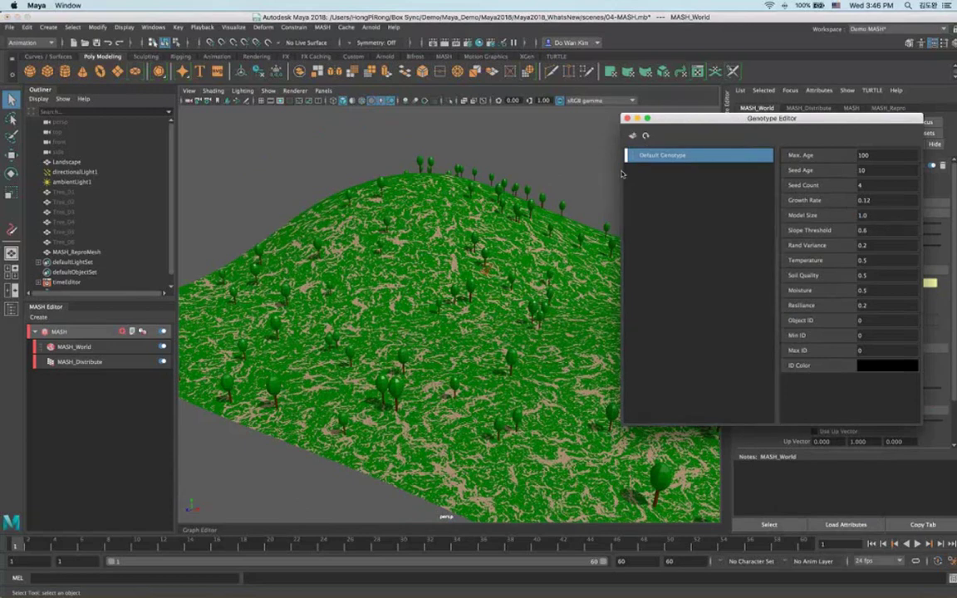
Reload the original 04-MASH.mb scene to start over with the six source trees.
left_click_drag(684, 118, 496, 208)
left_click(377, 154)
left_click_drag(370, 262, 339, 271, "alt")
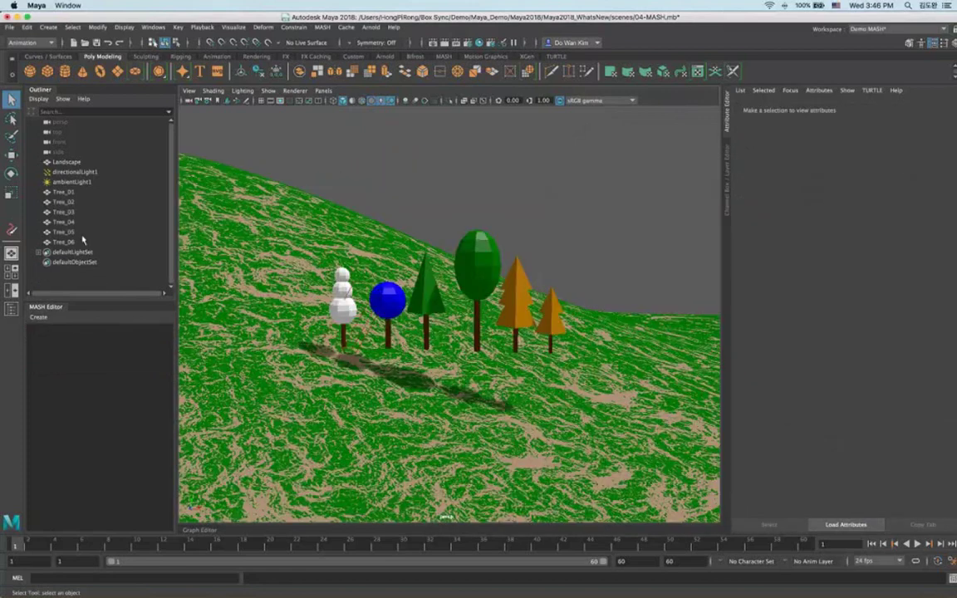
Create a MASH network from Tree_01 through Tree_06.
left_click_drag(83, 240, 64, 201)
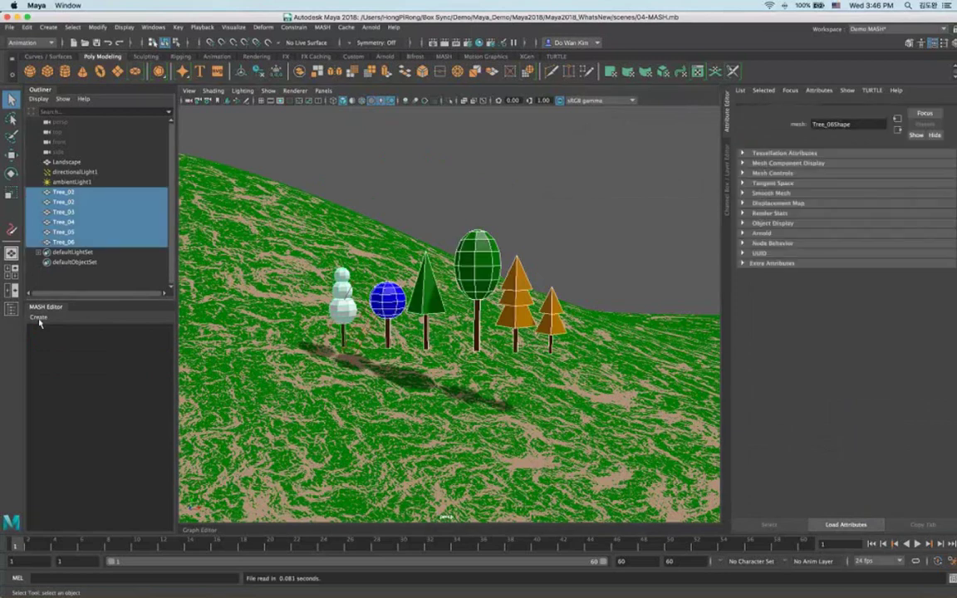
left_click(38, 318)
left_click(67, 326)
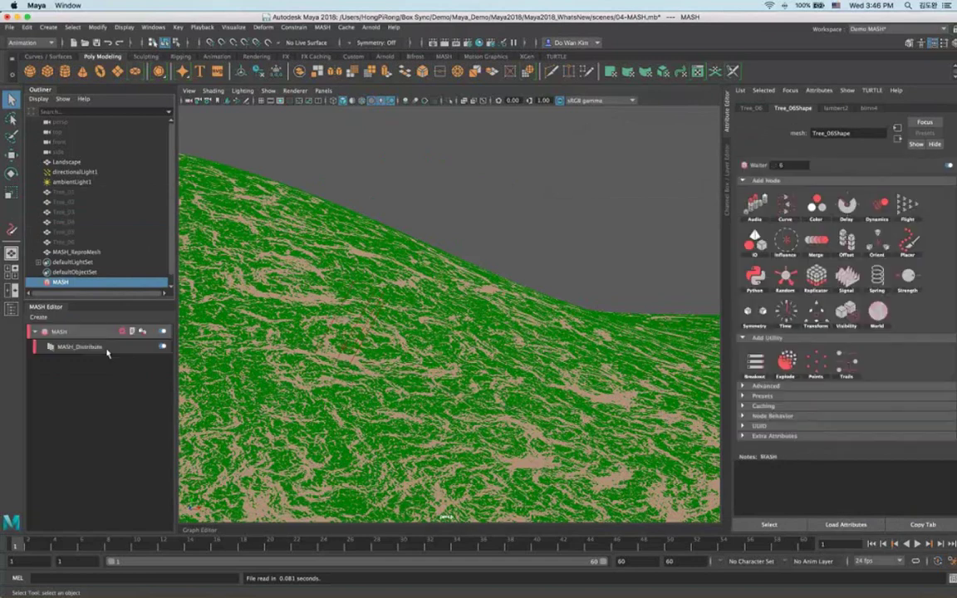
right_click(107, 349)
left_click(121, 344)
right_click(122, 330)
left_click(106, 355)
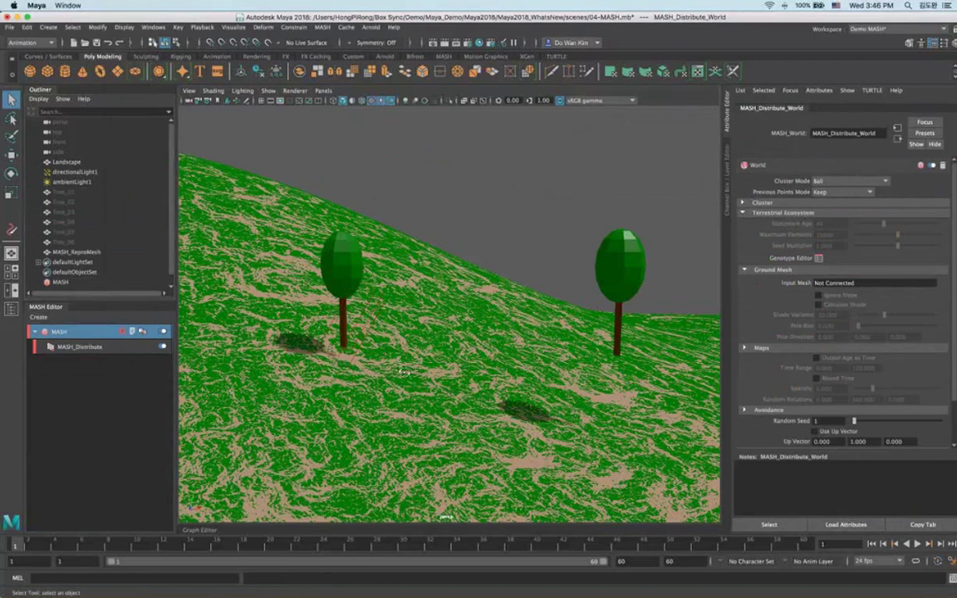
left_click_drag(368, 336, 362, 341, "alt")
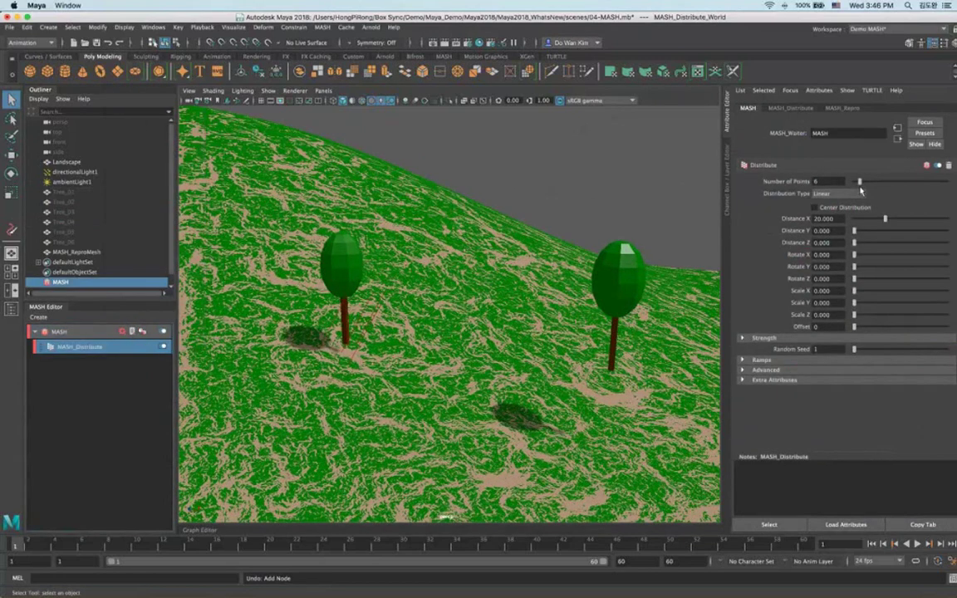
Set the Distribute node to 100 points with Mesh distribution and connect Landscape as its Input Mesh.
left_click_drag(859, 183, 949, 186)
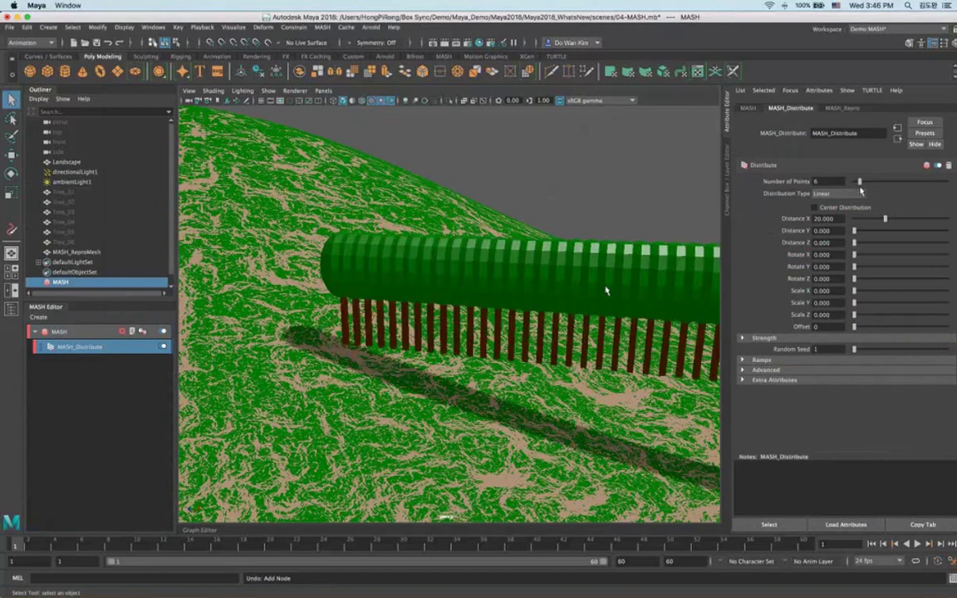
scroll(400, 261, "down", 3)
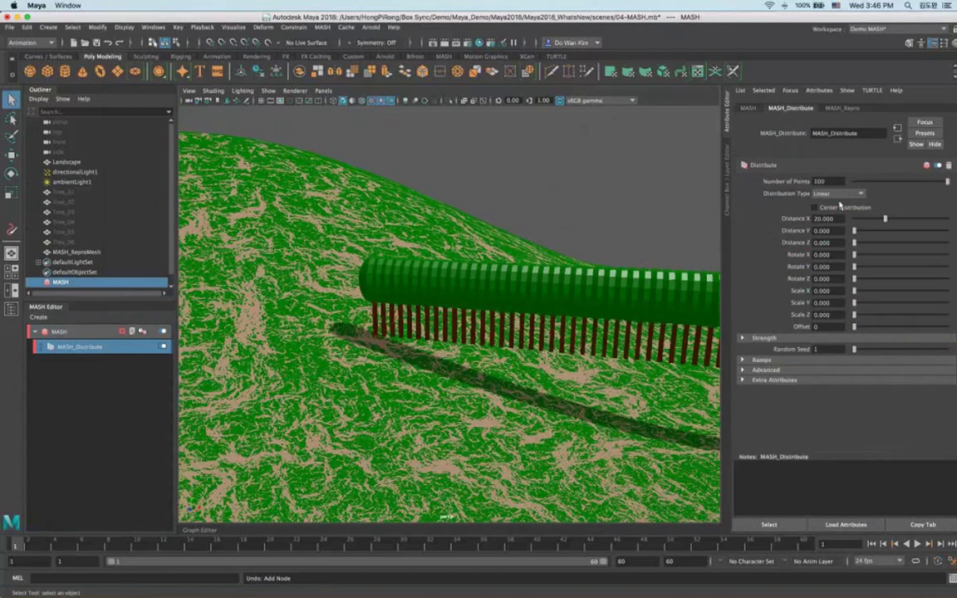
left_click(839, 193)
left_click(818, 235)
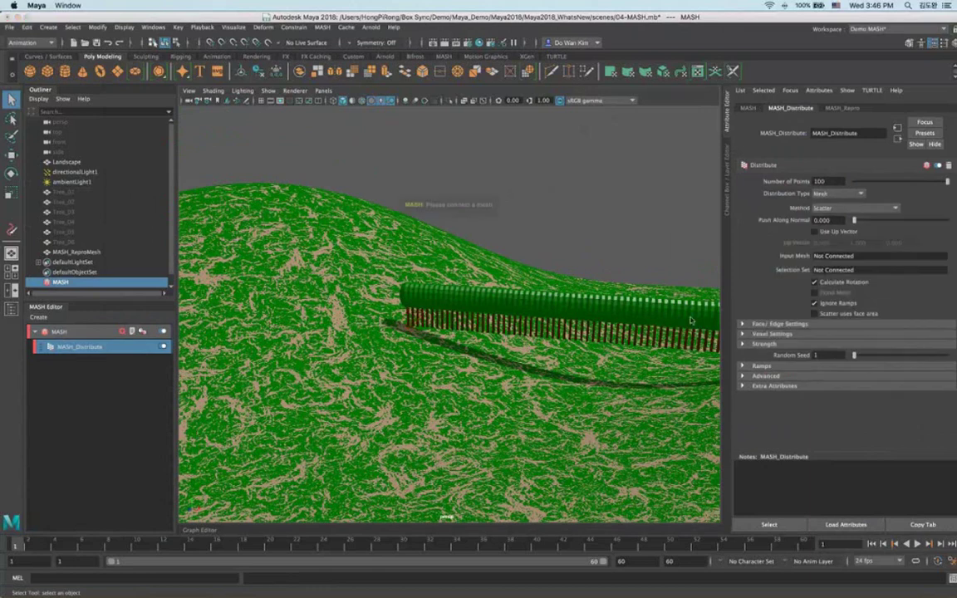
middle_click_drag(67, 162, 820, 257)
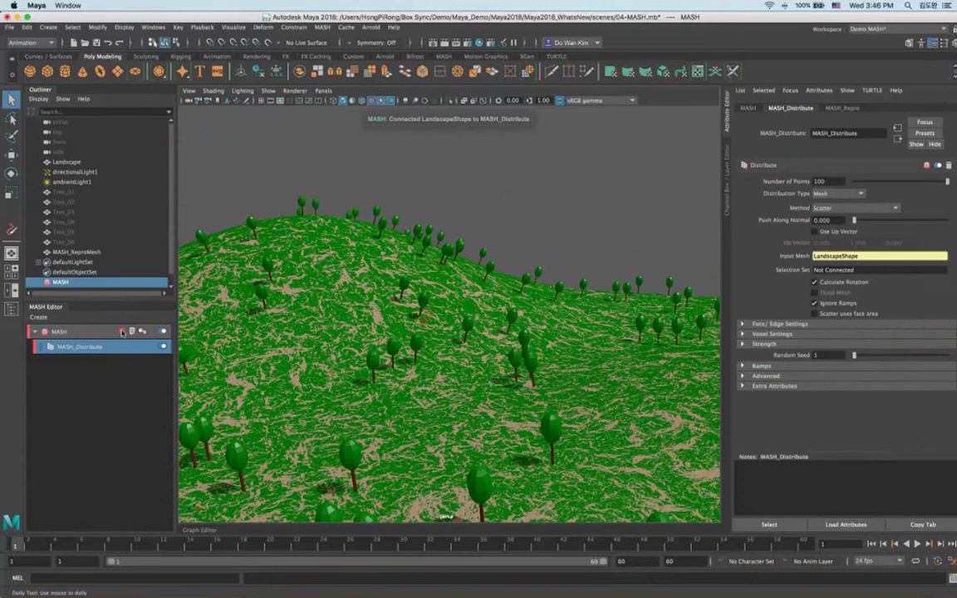
Add a World node to the MASH network with Cluster Mode Terrestrial Ecosystem and Ecosystem Age 94.
left_click(122, 331)
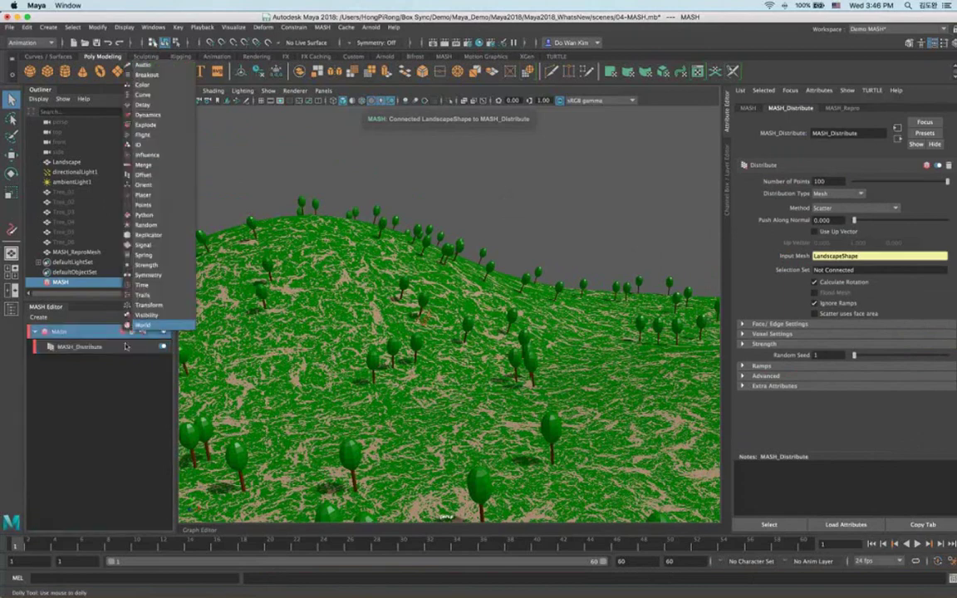
left_click(143, 324)
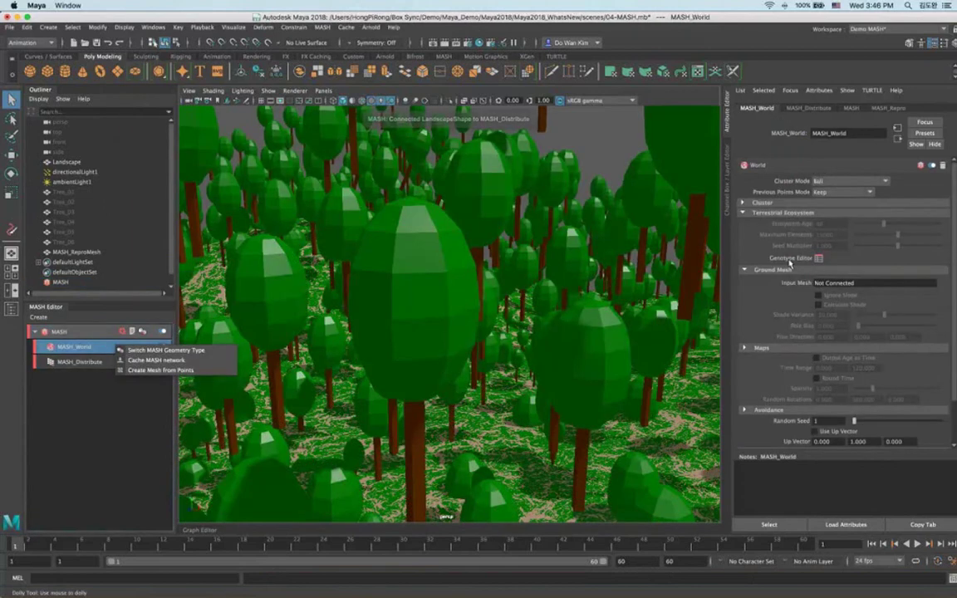
left_click(847, 180)
left_click(840, 252)
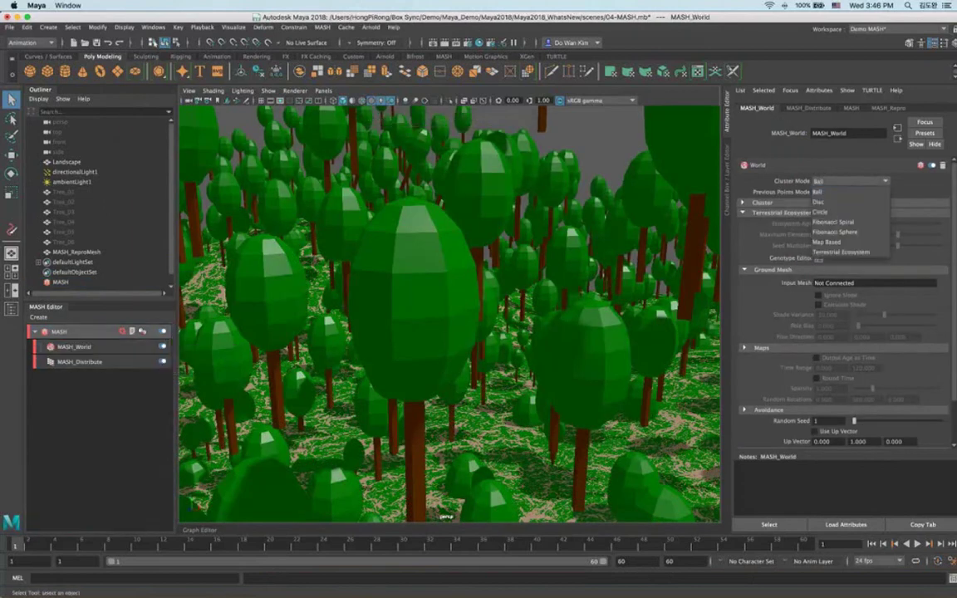
left_click_drag(820, 224, 818, 263, "ctrl")
Open the Genotype Editor and connect Landscape as the World node's Ground Mesh input.
left_click(819, 259)
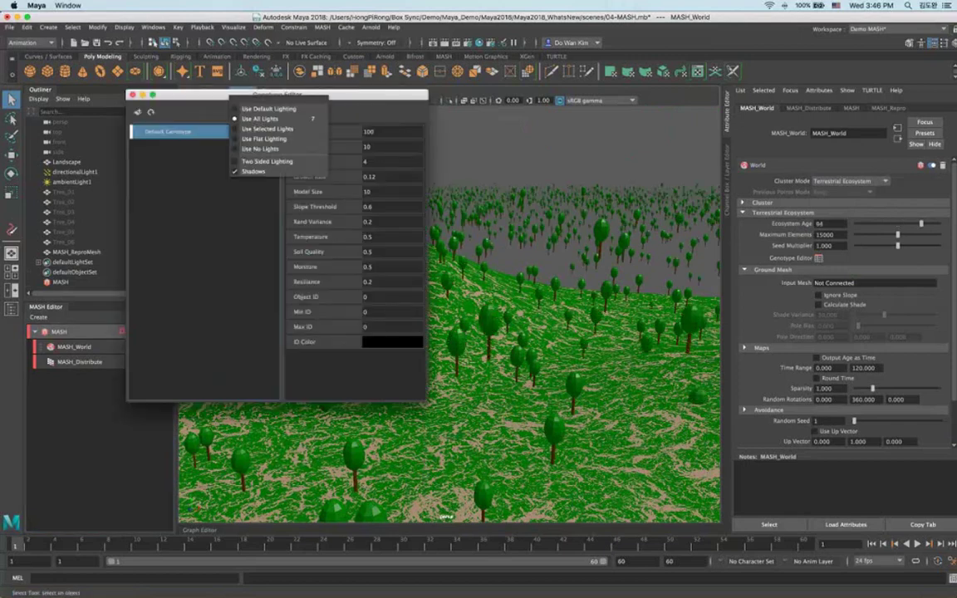
left_click(158, 131)
middle_click_drag(68, 162, 483, 226)
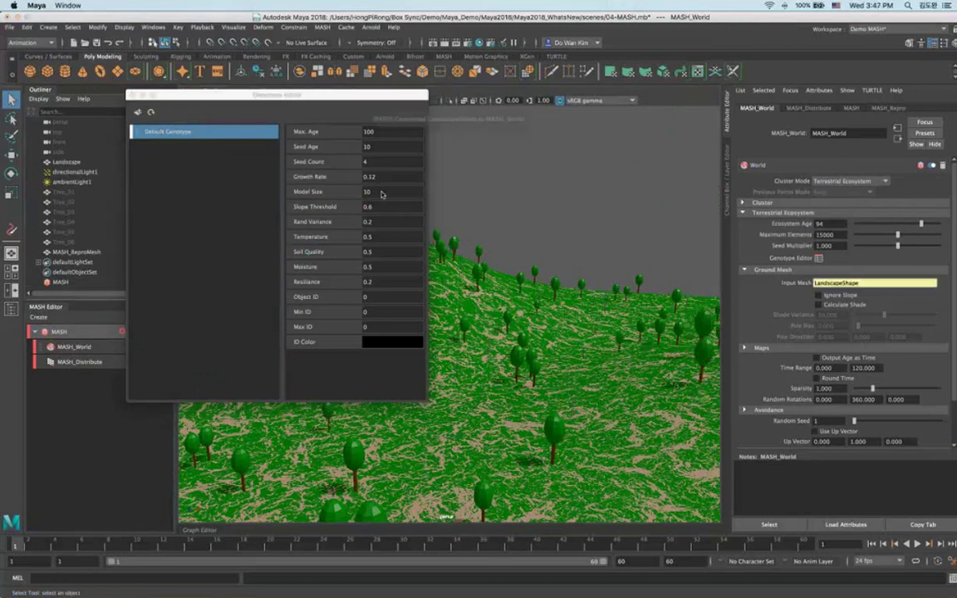
Set the default genotype's Model Size to 1 and move the editor aside to expose the forest.
left_click_drag(381, 192, 323, 186)
type("1")
key("Return")
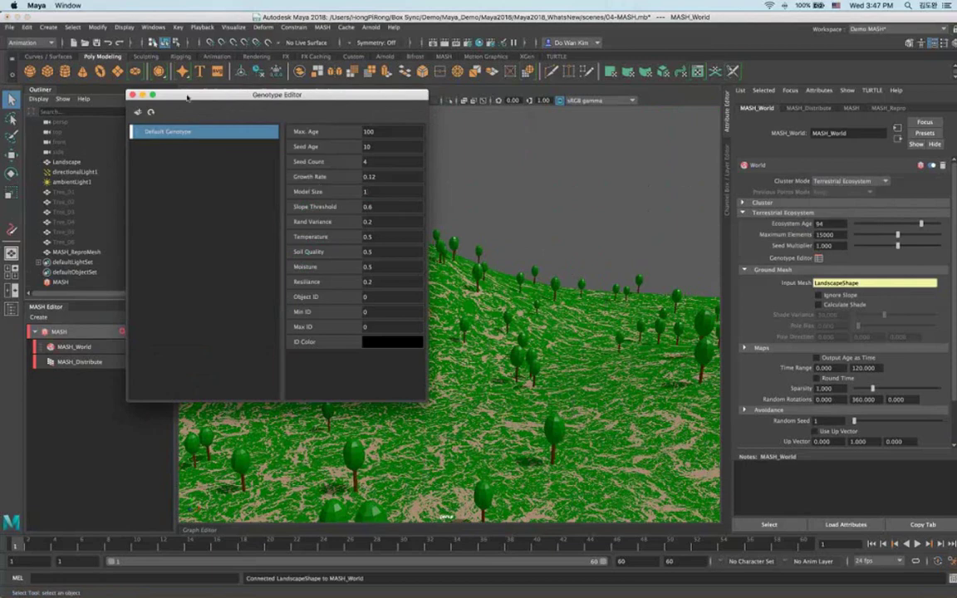
left_click_drag(188, 97, 712, 142)
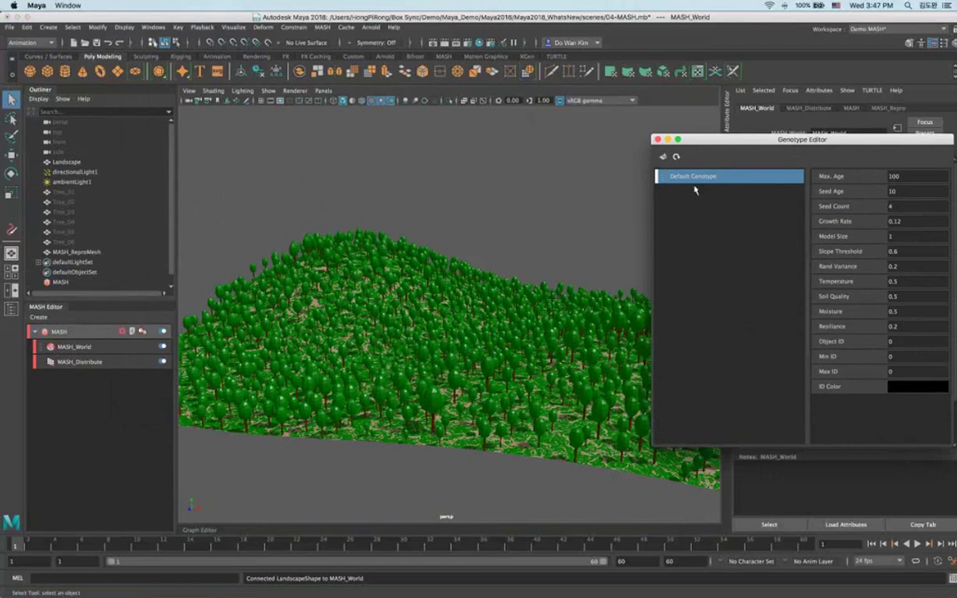
left_click_drag(593, 114, 512, 120, "alt")
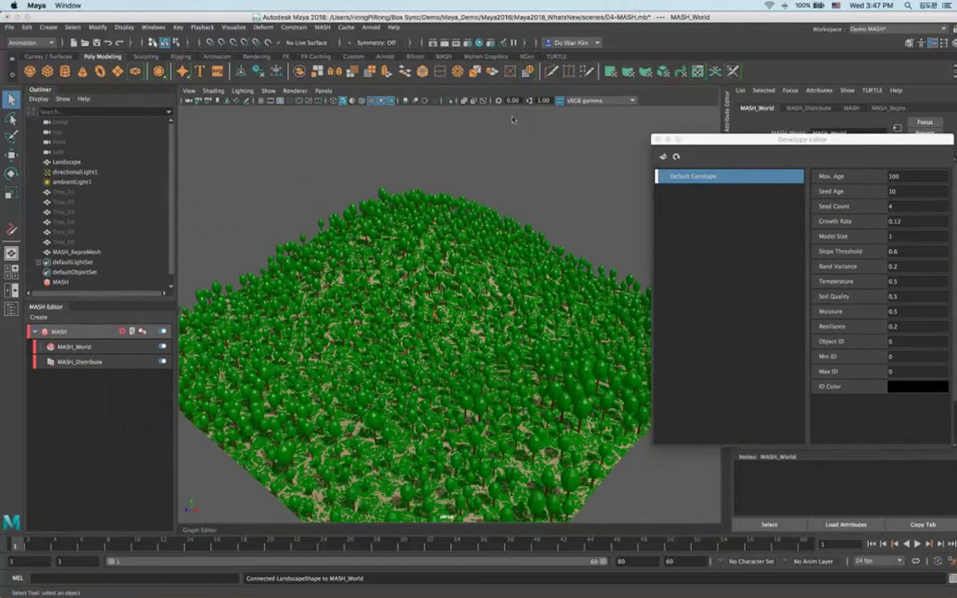
Set the default genotype's Max ID to 3 and refresh the ecosystem to mix the tree types.
left_click_drag(777, 140, 583, 114)
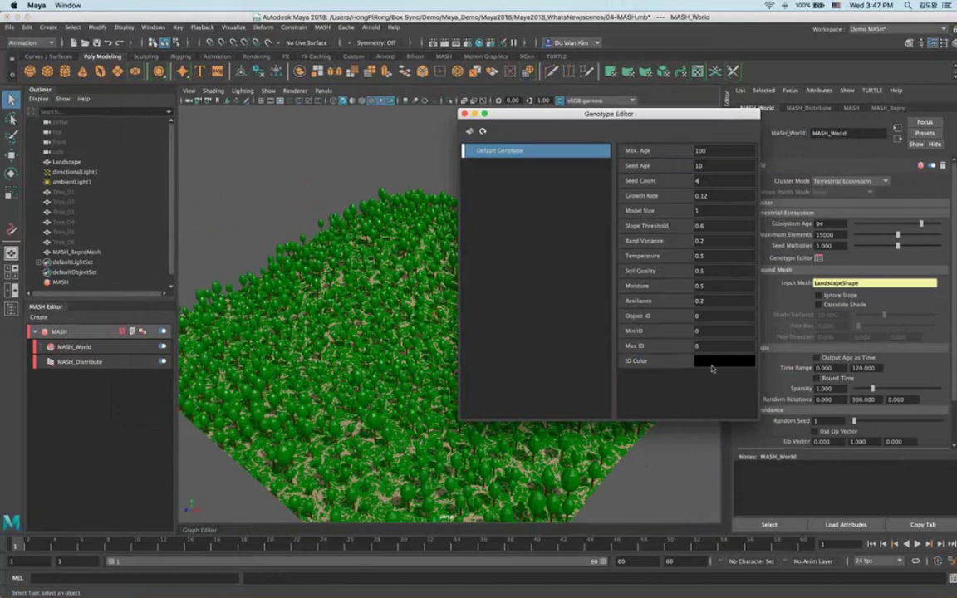
left_click_drag(710, 346, 671, 346)
type("3")
left_click(483, 131)
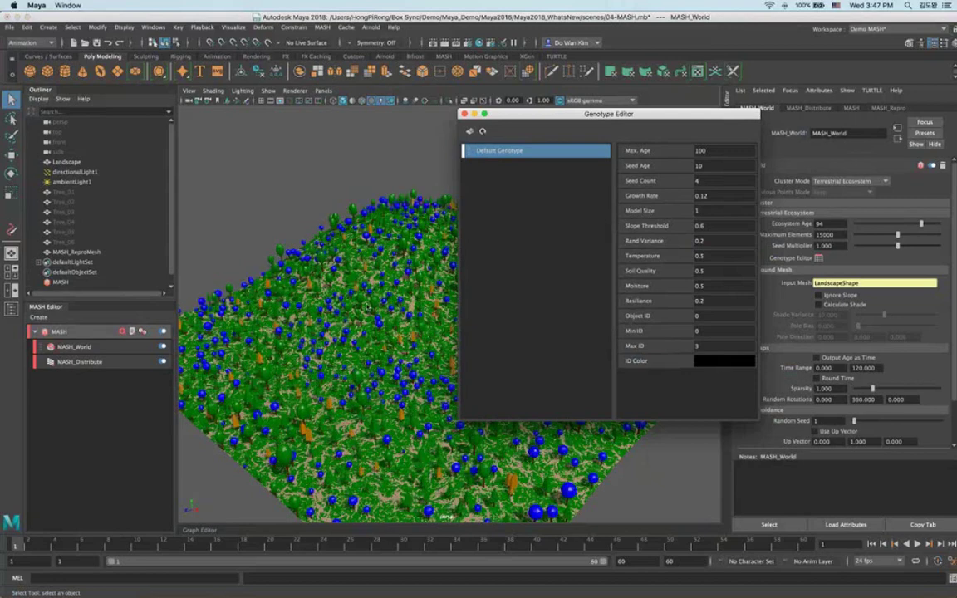
left_click_drag(366, 307, 380, 307, "alt")
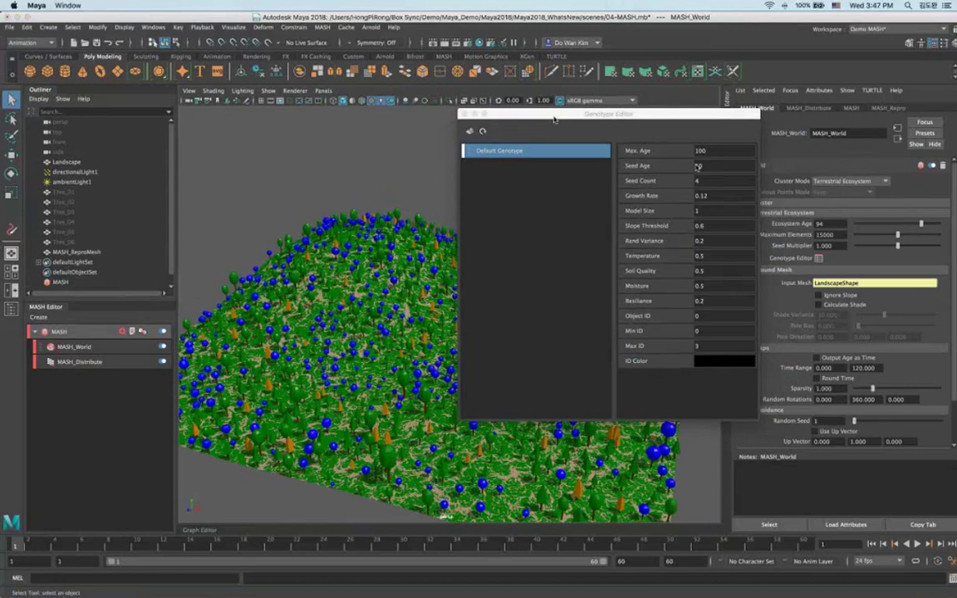
Add a second genotype and set its Model Size to 1.
left_click_drag(555, 117, 648, 109)
left_click(563, 123)
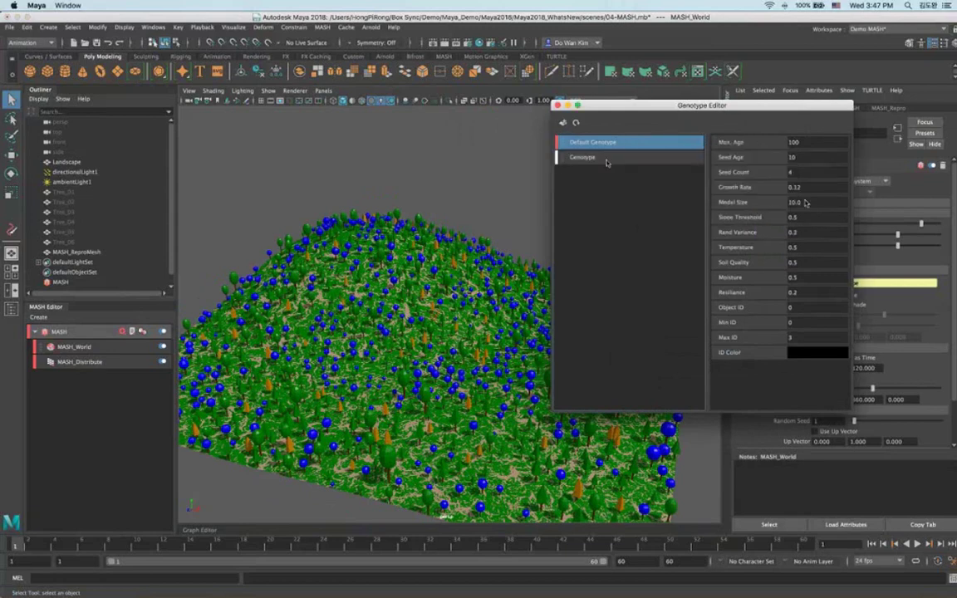
left_click(606, 160)
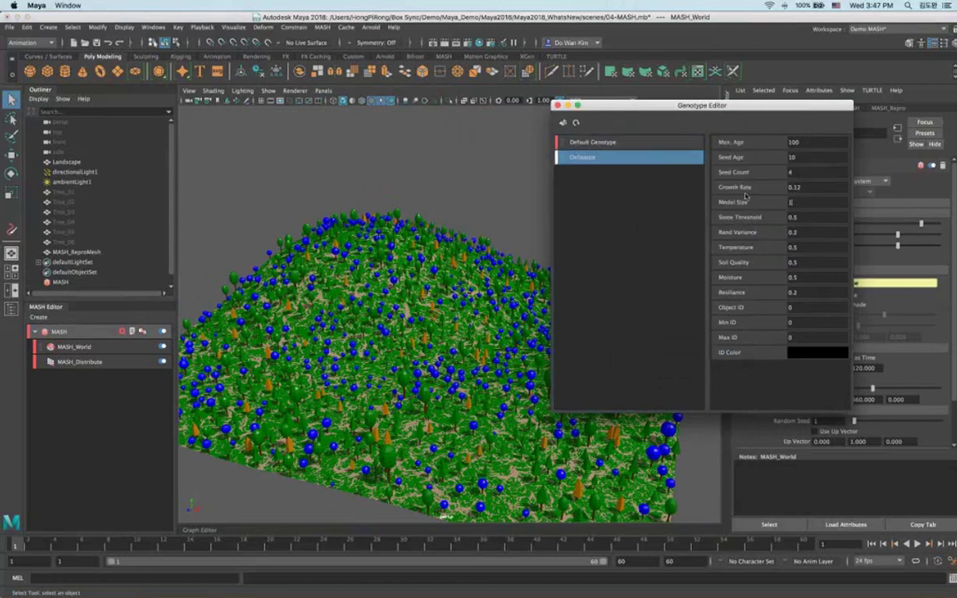
Set the second genotype's Max. Age to 140 and Seed Count to 10.
left_click_drag(806, 143, 777, 144)
type("140")
key("Tab")
key("Tab")
type("10")
Set the second genotype's Min ID to 3 and Max ID to 5, and update the ecosystem.
type("3")
key("Tab")
left_click_drag(766, 335, 760, 336)
type("5")
key("Return")
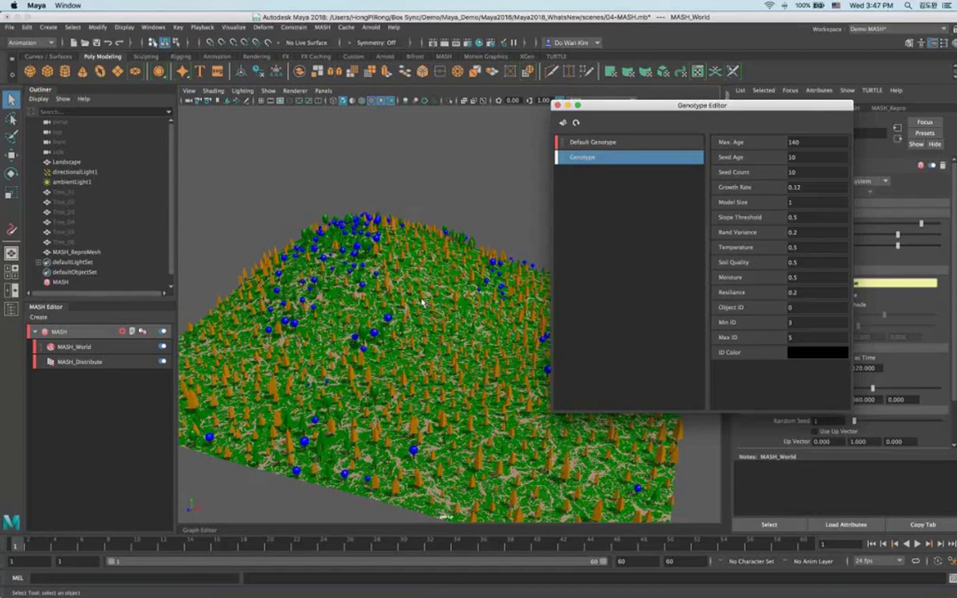
left_click_drag(421, 303, 428, 329, "alt")
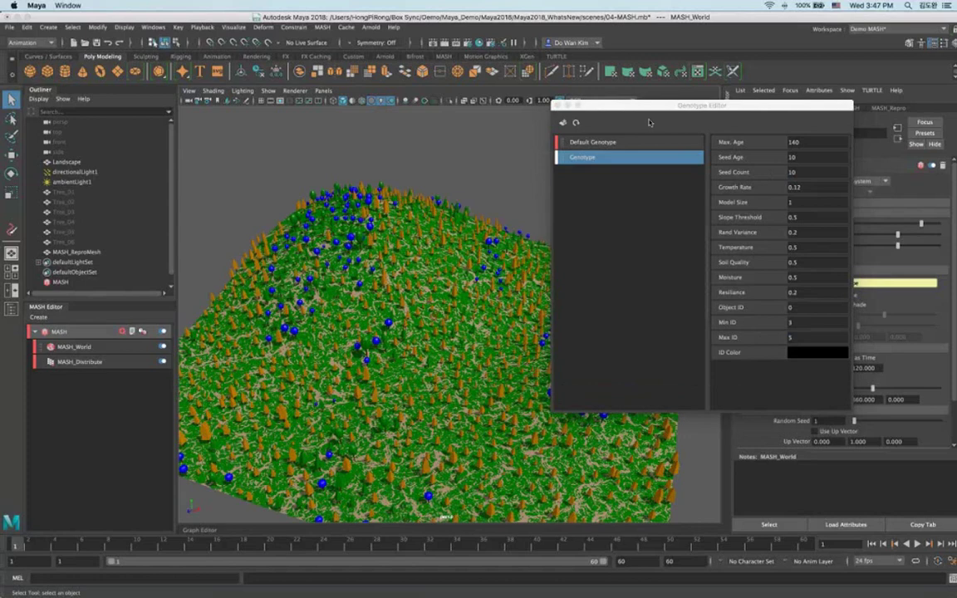
left_click_drag(650, 107, 753, 119)
Sculpt the Landscape mesh with several Sculpt tool strokes across its upper slope.
left_click_drag(451, 284, 481, 263, "alt")
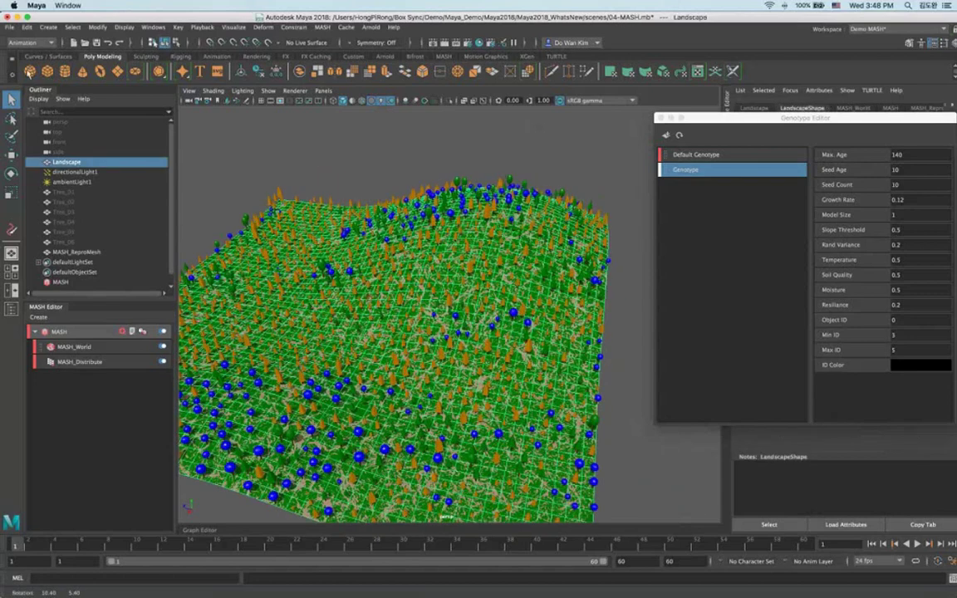
left_click(145, 56)
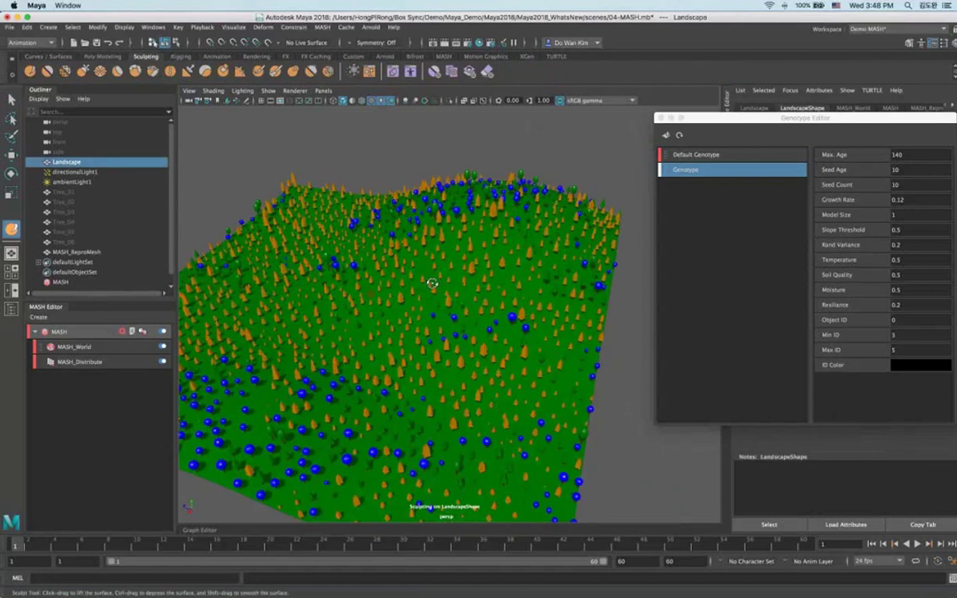
left_click_drag(432, 283, 452, 275, "alt")
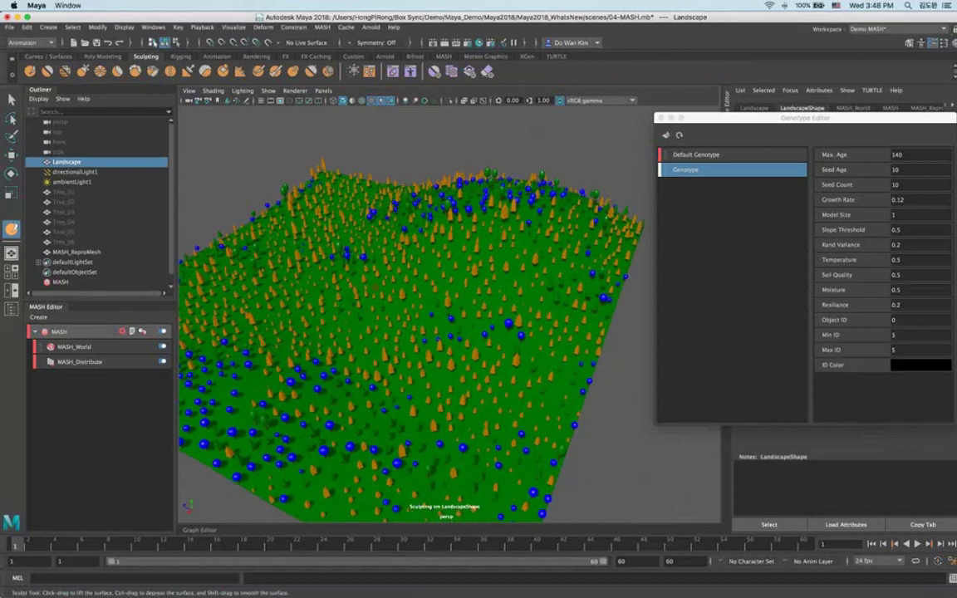
left_click_drag(504, 223, 510, 243)
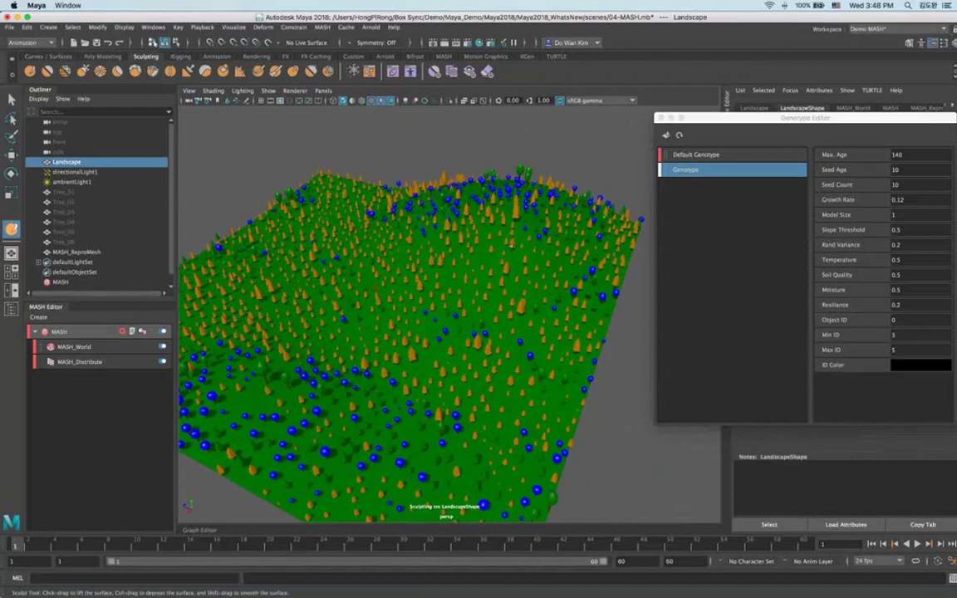
mouse_move(349, 336)
left_mouse_down("alt")
mouse_move(420, 329)
mouse_move(375, 362)
left_mouse_up("alt")
left_click_drag(402, 243, 387, 234)
left_click_drag(465, 253, 571, 216)
Paint a black path across the Landscape mesh with the Paint Vertex Color Tool, including a branch to the mesh's edge.
mouse_move(403, 434)
left_mouse_down("alt")
mouse_move(513, 225)
mouse_move(544, 224)
mouse_move(262, 304)
mouse_move(473, 433)
left_mouse_up("alt")
key("q")
right_click_drag(474, 435, 527, 455)
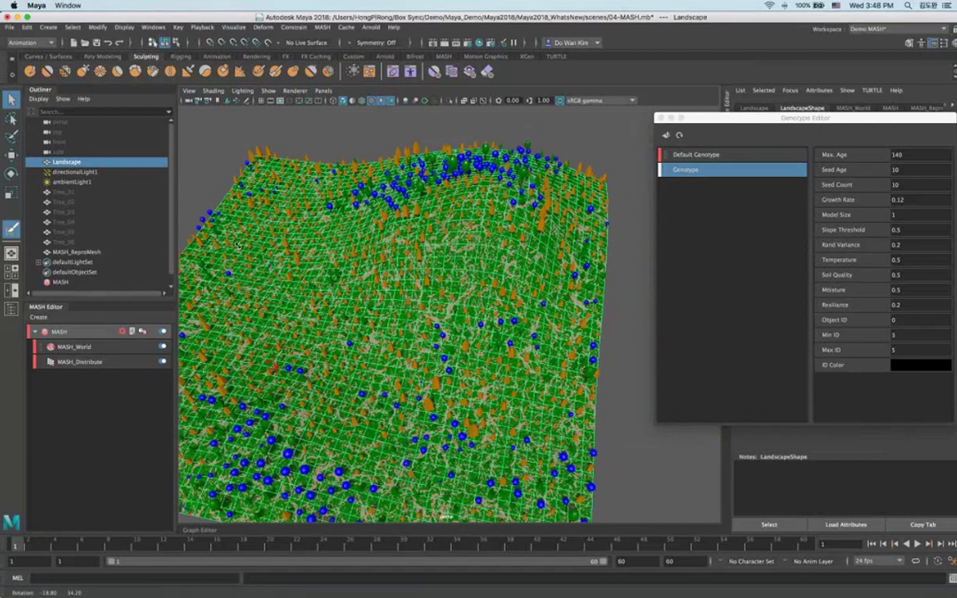
left_click_drag(243, 69, 703, 86)
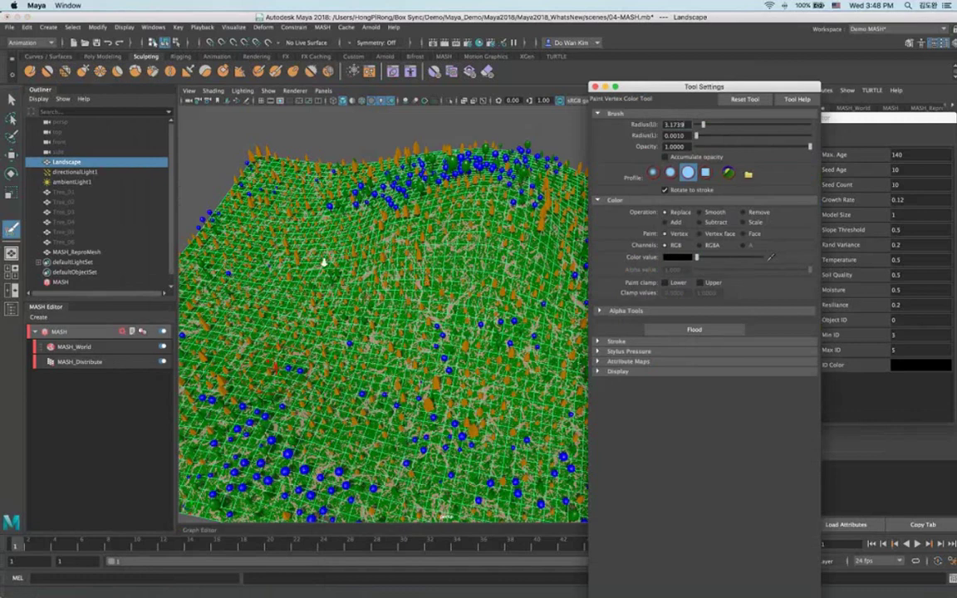
scroll(324, 263, "down", 3)
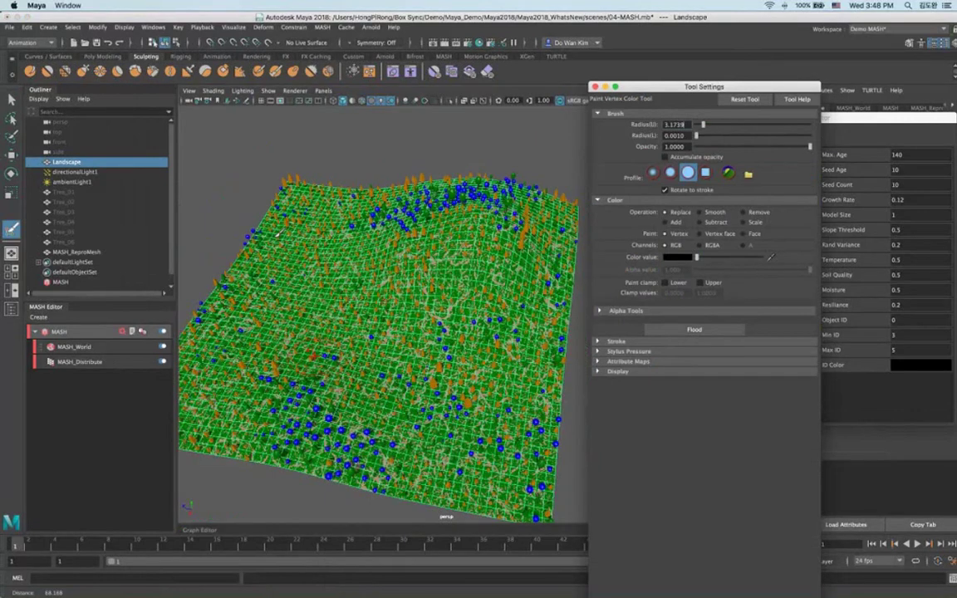
mouse_move(366, 179)
left_mouse_down("alt")
mouse_move(320, 170)
mouse_move(292, 281)
left_mouse_up("alt")
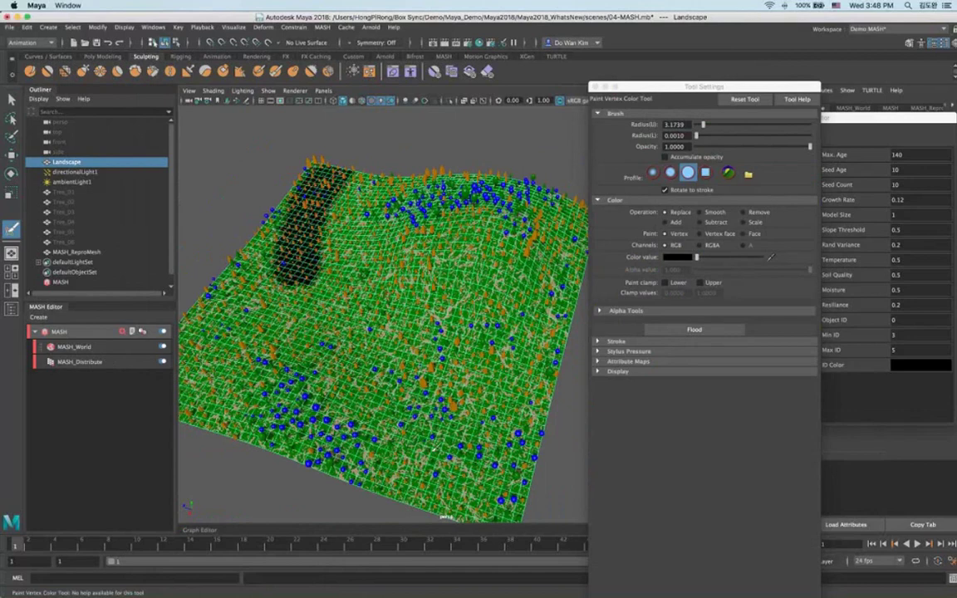
left_click_drag(434, 448, 498, 515)
left_click_drag(297, 309, 208, 287)
Paint a grey round patch over the Landscape's hill with the Paint Vertex Color Tool, and leave the tool.
left_click_drag(697, 255, 709, 256)
mouse_move(442, 227)
left_mouse_down()
mouse_move(465, 236)
mouse_move(457, 220)
mouse_move(378, 207)
mouse_move(507, 234)
mouse_move(432, 245)
left_mouse_up()
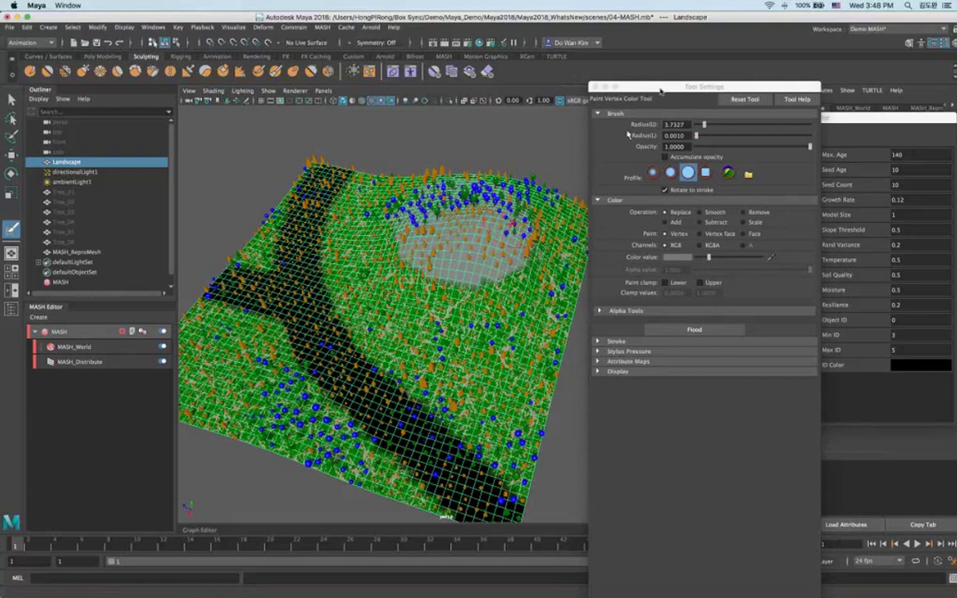
key("super+w")
key("w")
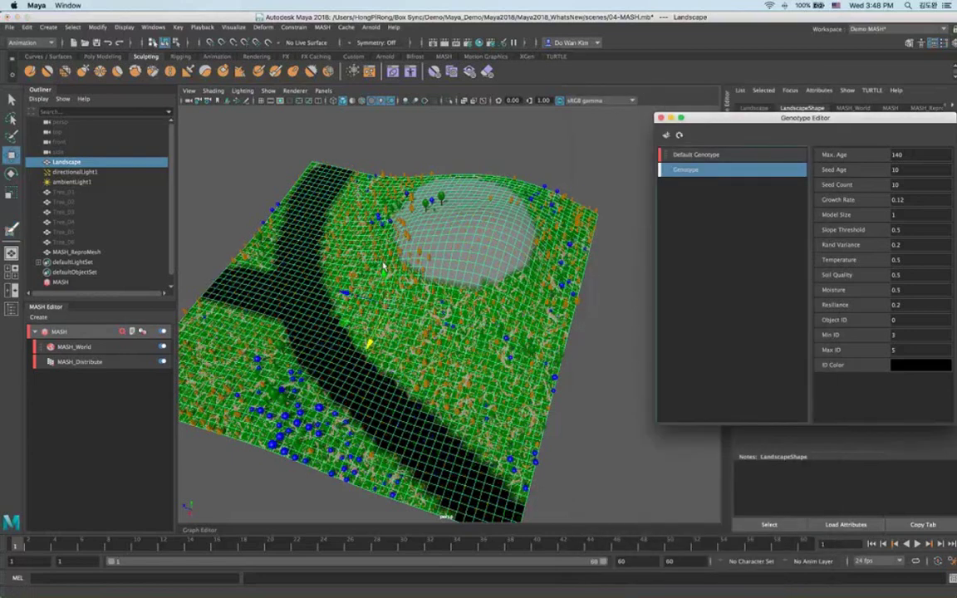
Toggle off the vertex color display of the Landscape mesh using the Modeling menu set, and view the forest from another angle.
left_click_drag(322, 137, 362, 161, "alt")
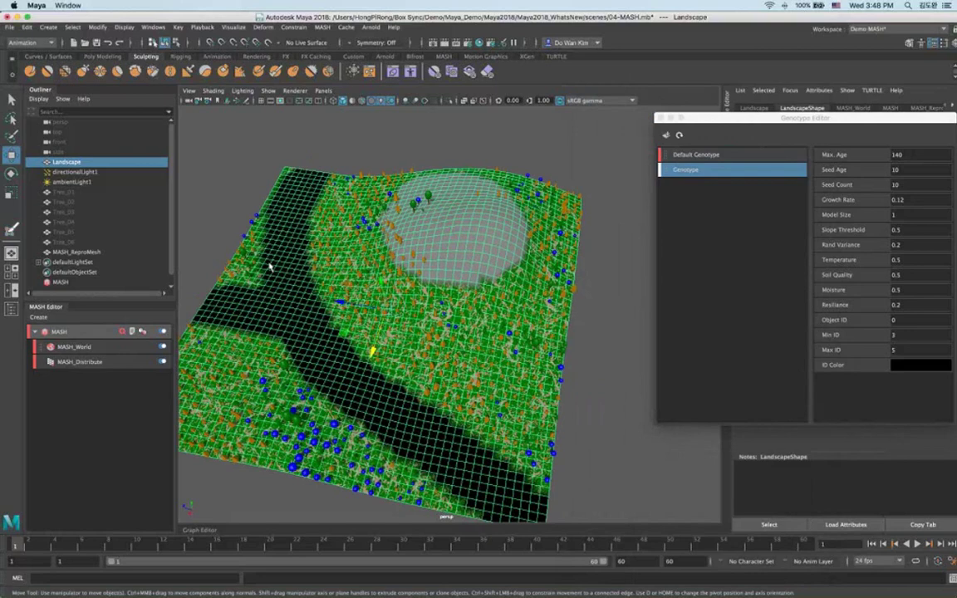
left_click(221, 166)
left_click(30, 42)
left_click(20, 54)
key("Return")
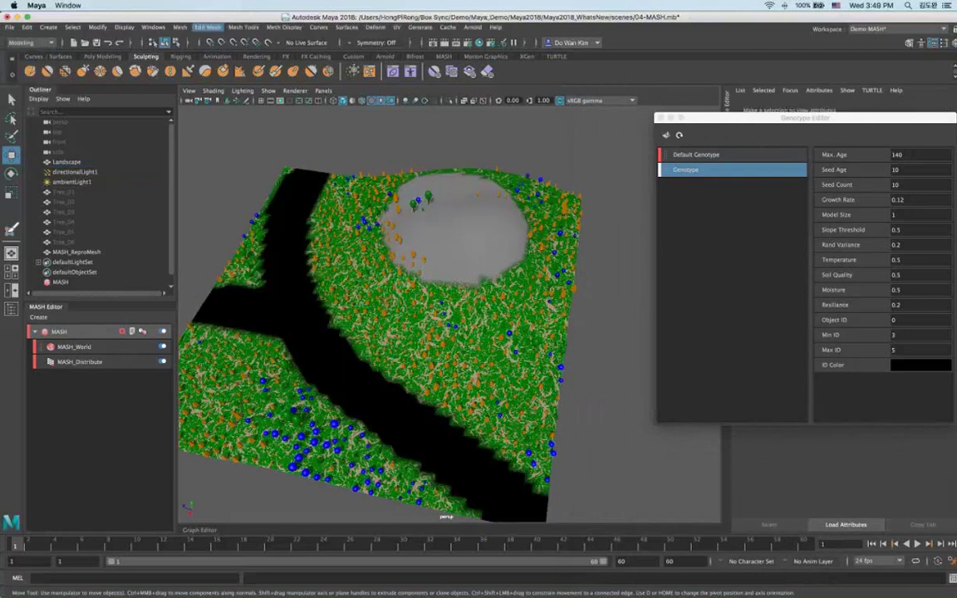
left_click(286, 215)
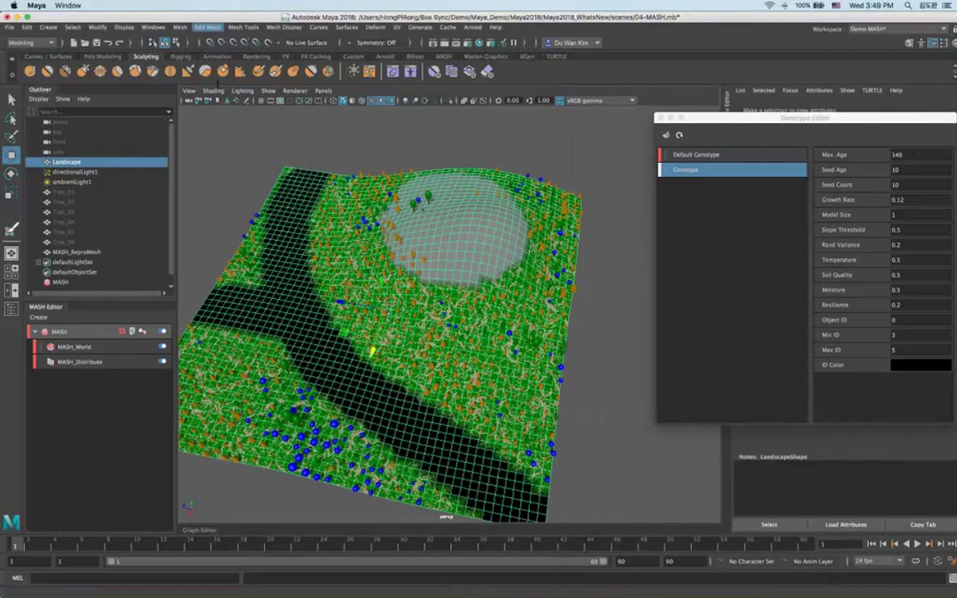
left_click(284, 27)
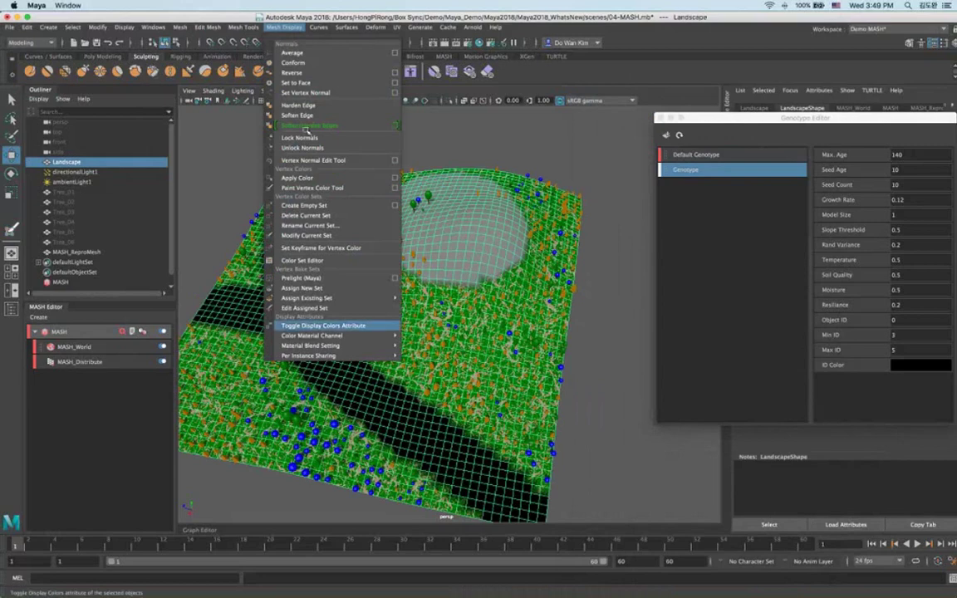
left_click(324, 325)
left_click(481, 143)
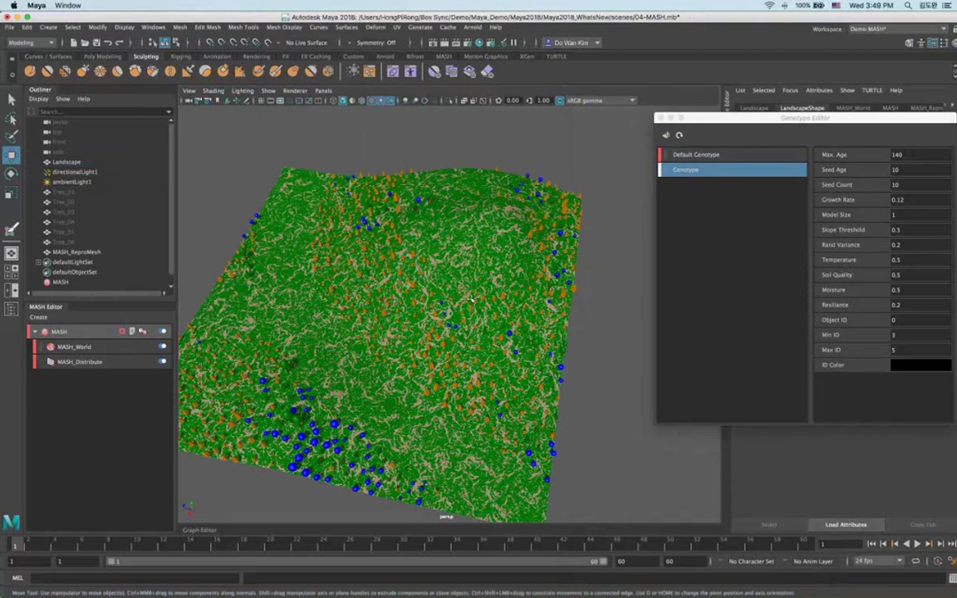
left_click_drag(470, 300, 587, 254, "alt")
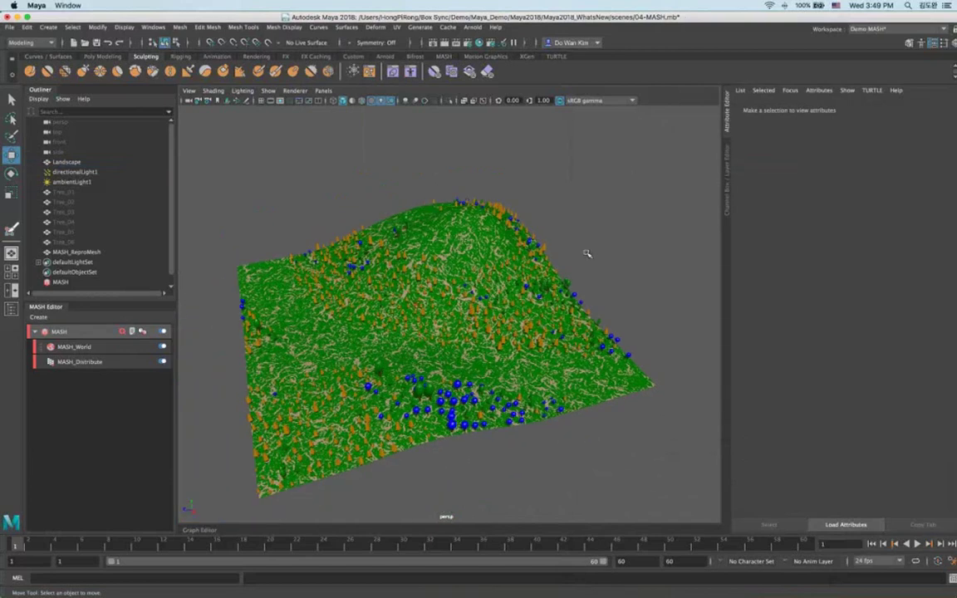
Start a new scene without saving the current one, and create a polygon cube.
key("super+o")
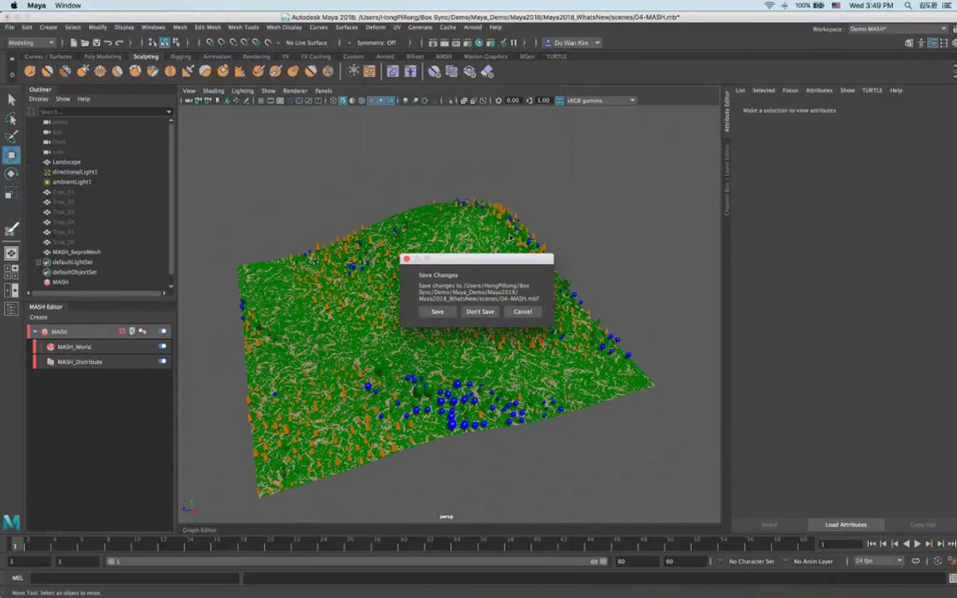
left_click(479, 311)
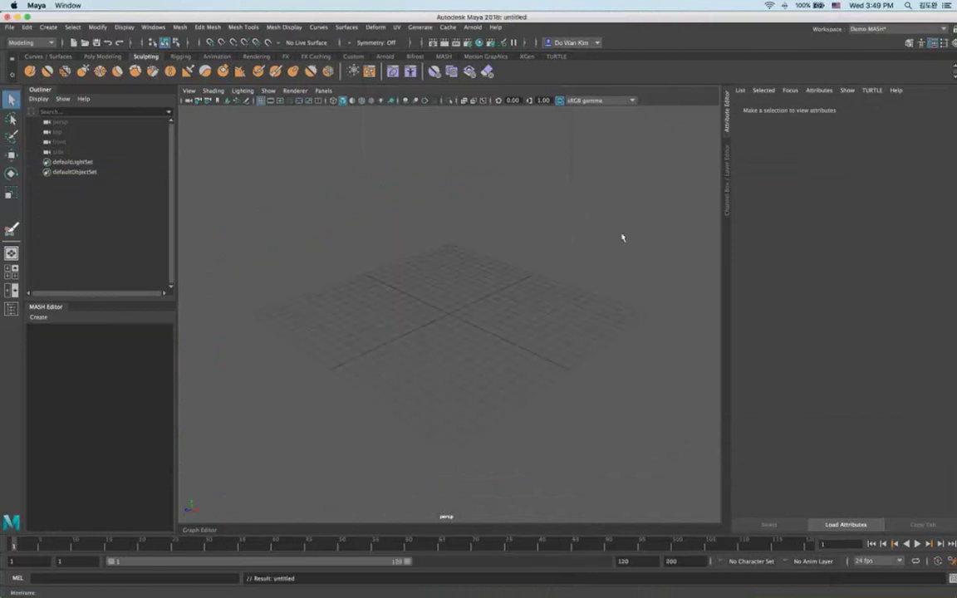
left_click(88, 58)
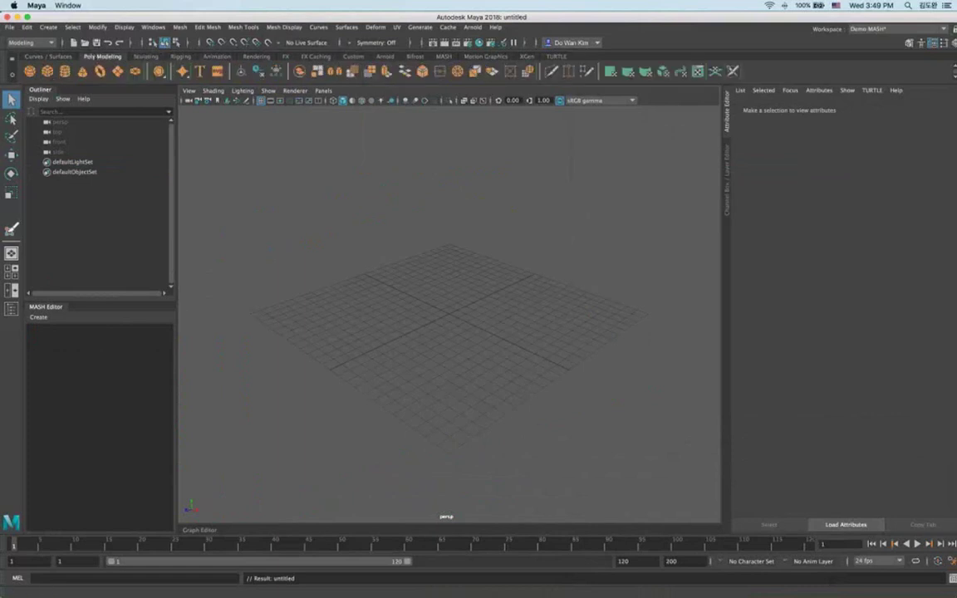
left_click(47, 72)
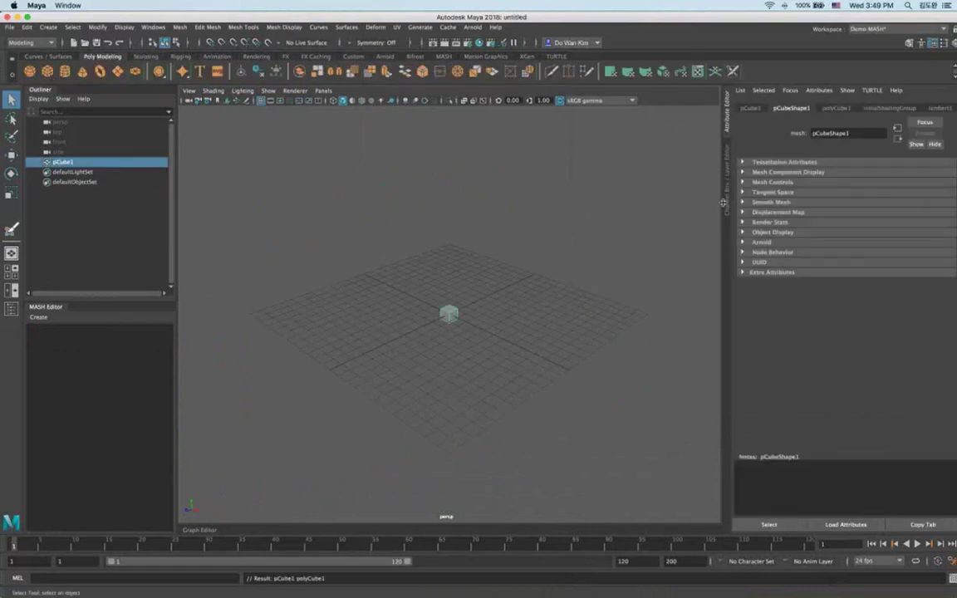
Set the cube's Width to 0.2 and Height to 2.
left_click(725, 212)
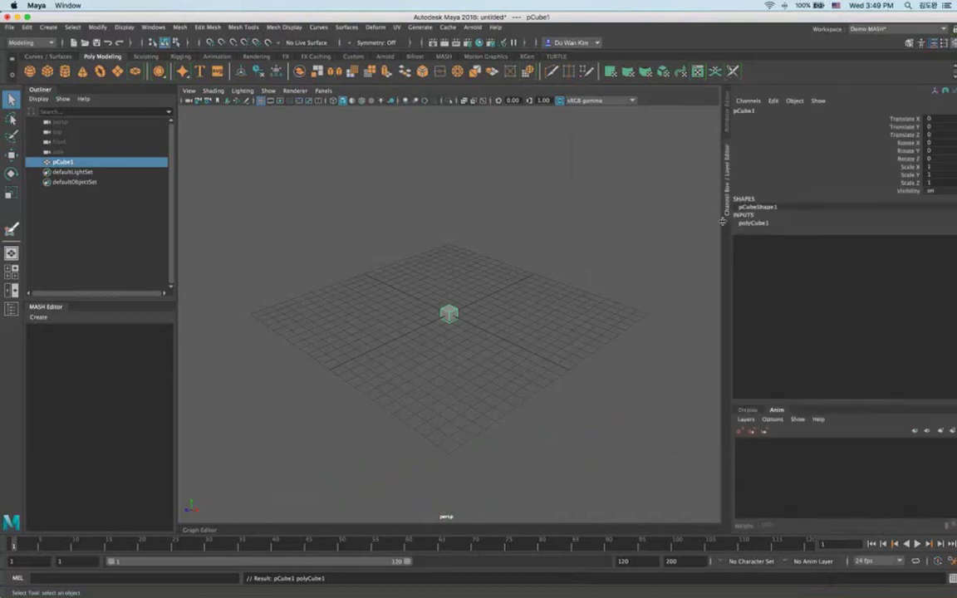
left_click_drag(722, 220, 824, 220)
left_click_drag(540, 311, 643, 327, "alt")
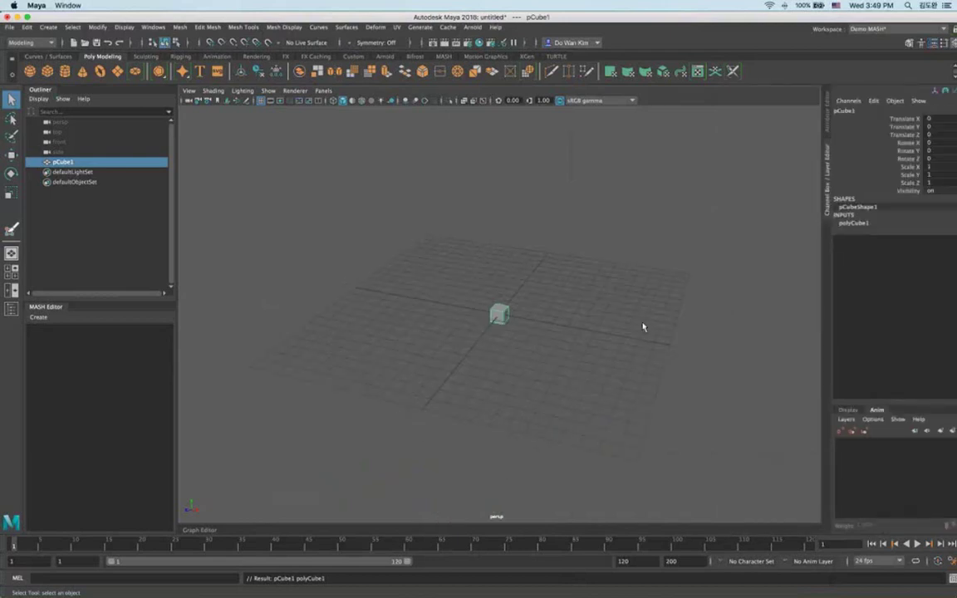
right_click_drag(642, 326, 857, 233, "alt")
left_click(855, 224)
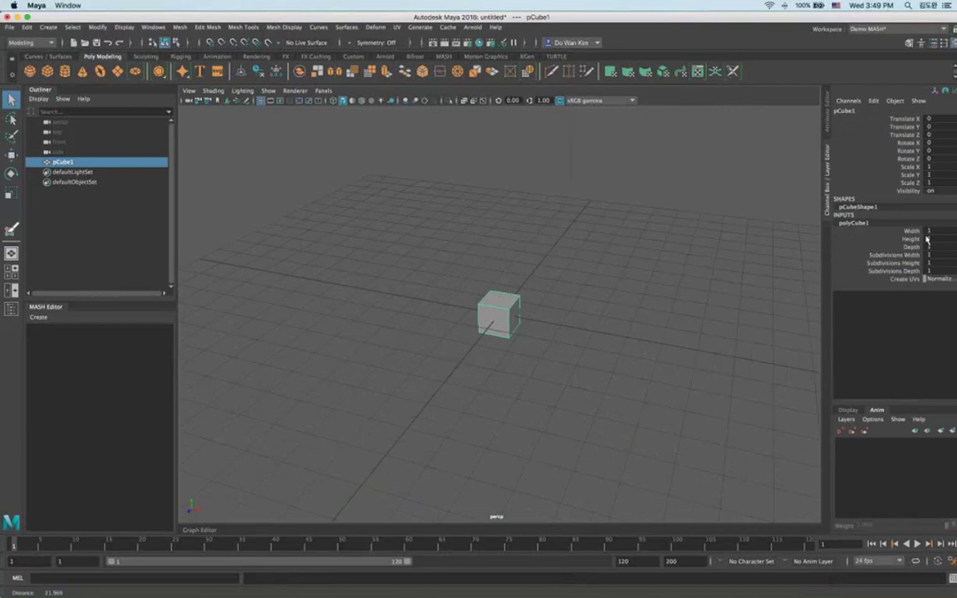
left_click(930, 231)
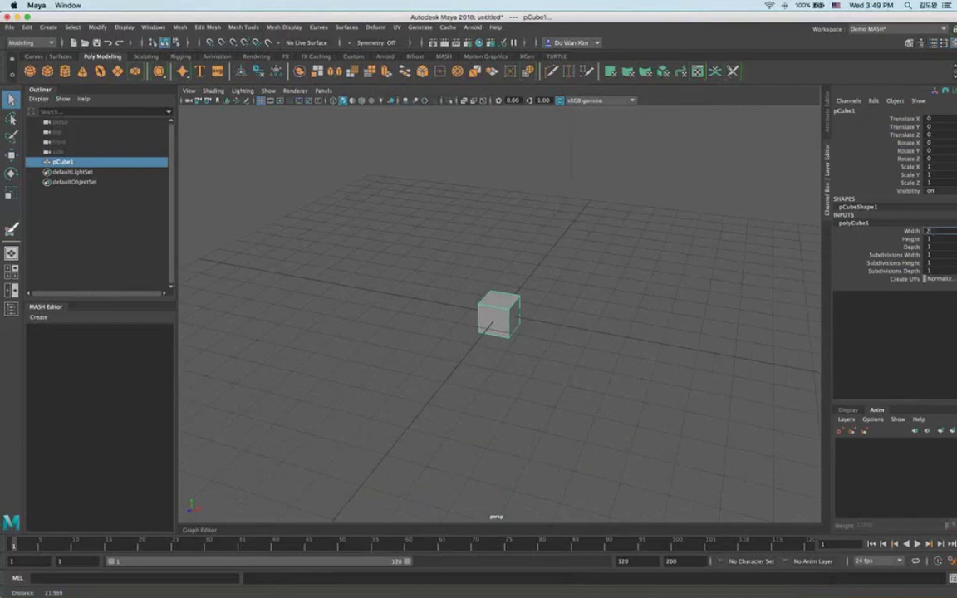
type("0.2")
key("Return")
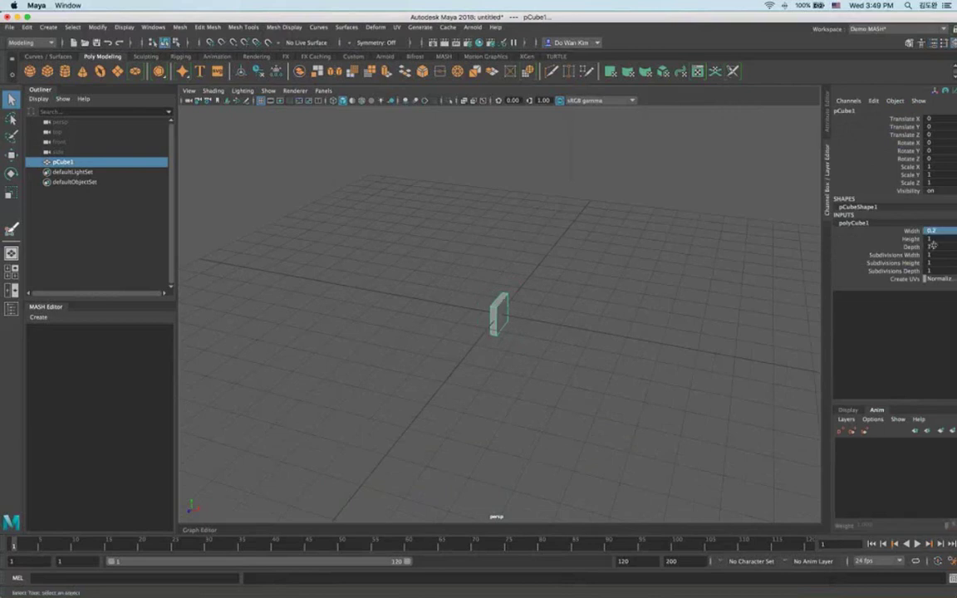
left_click(931, 239)
type("2")
key("Return")
Create a MASH network from the thin cube.
scroll(531, 320, "down", 5)
left_click_drag(506, 308, 569, 343, "alt")
middle_click_drag(183, 359, 50, 354, "alt")
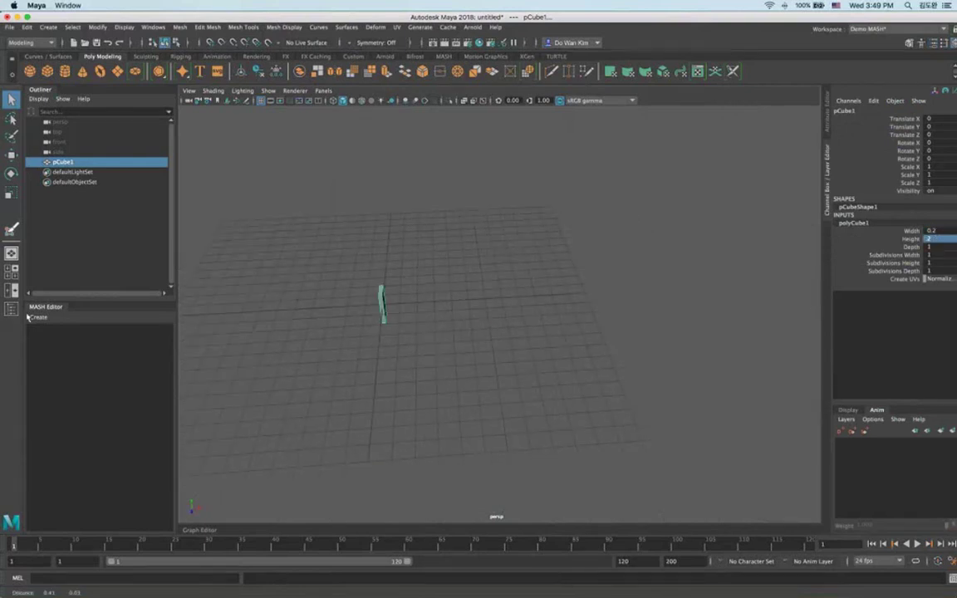
left_click(37, 317)
left_click(48, 326)
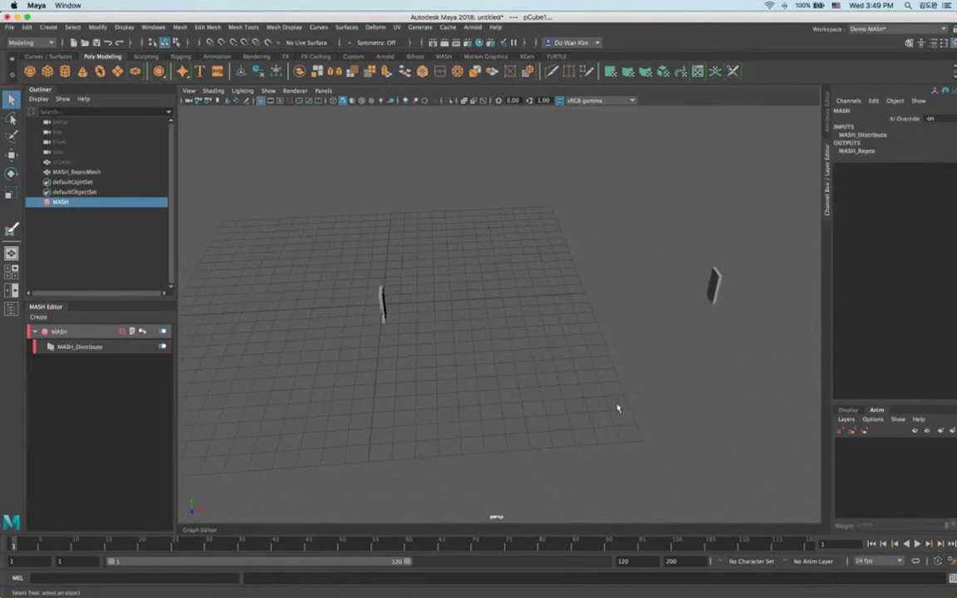
Set the MASH distribution's Number of Points to 41.
left_click_drag(490, 357, 416, 359, "alt")
scroll(416, 359, "down", 5)
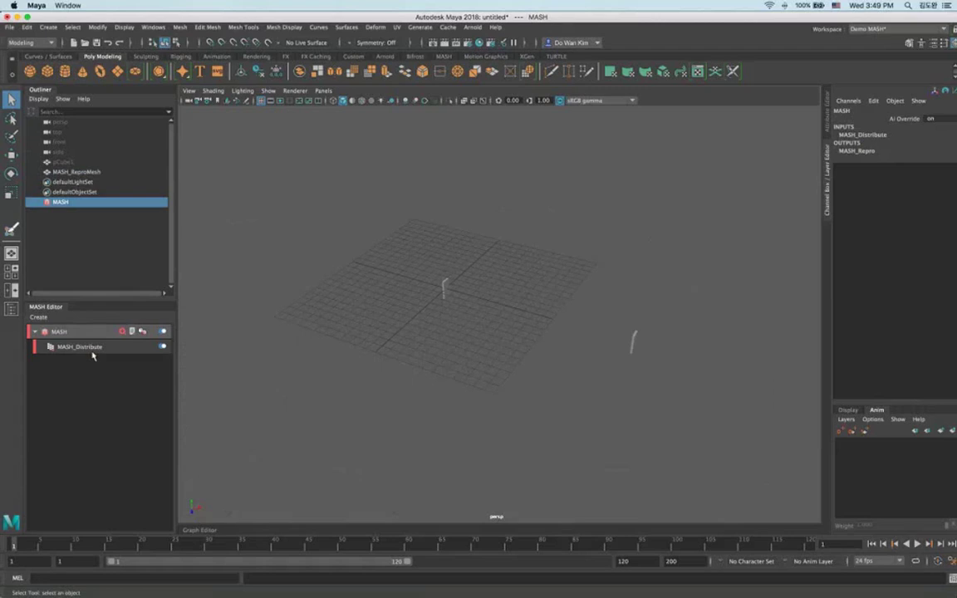
double_click(92, 348)
left_click_drag(855, 182, 892, 181)
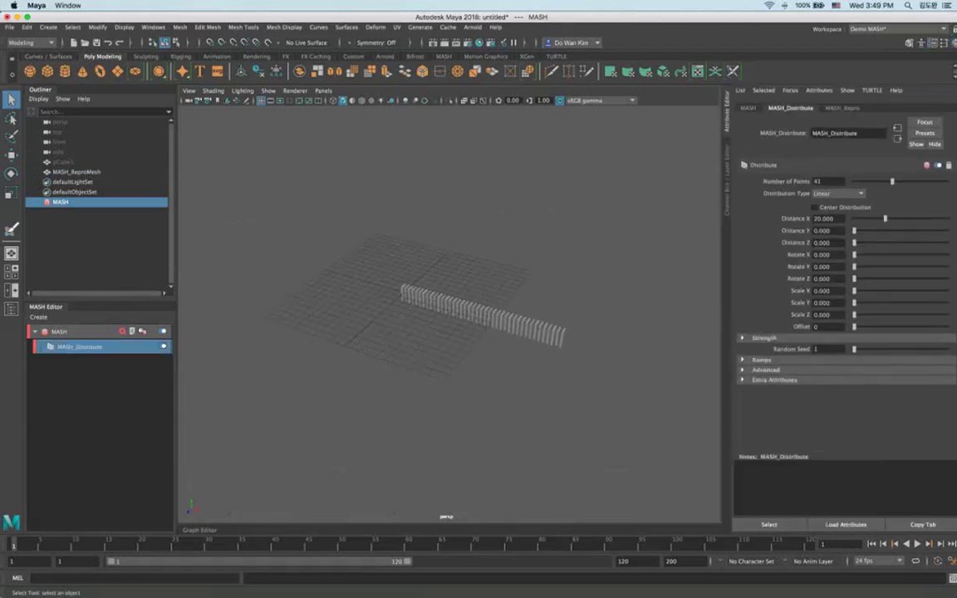
Add a Dynamics node to the MASH network.
left_click(124, 331)
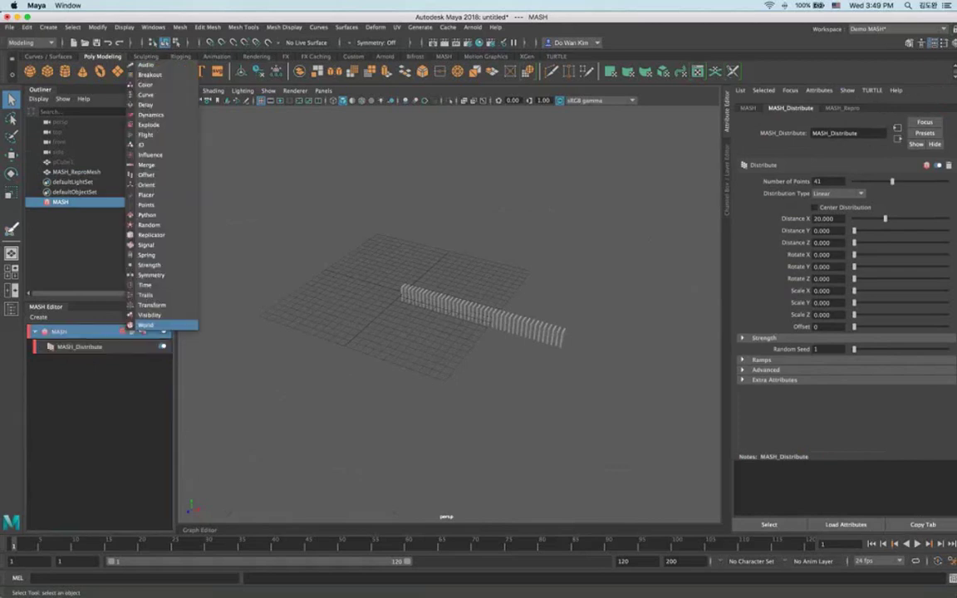
left_click(150, 114)
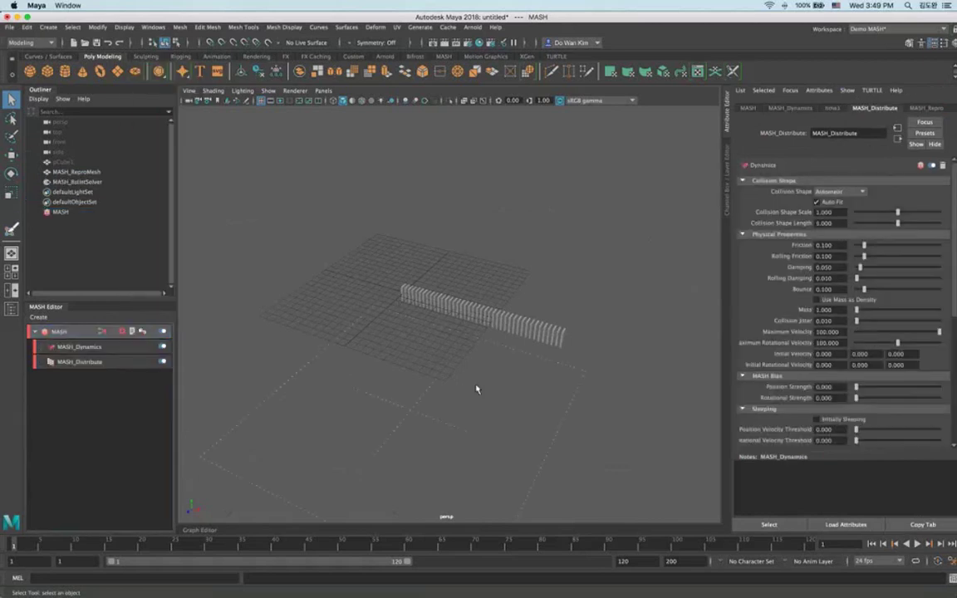
left_click_drag(484, 379, 488, 370, "alt")
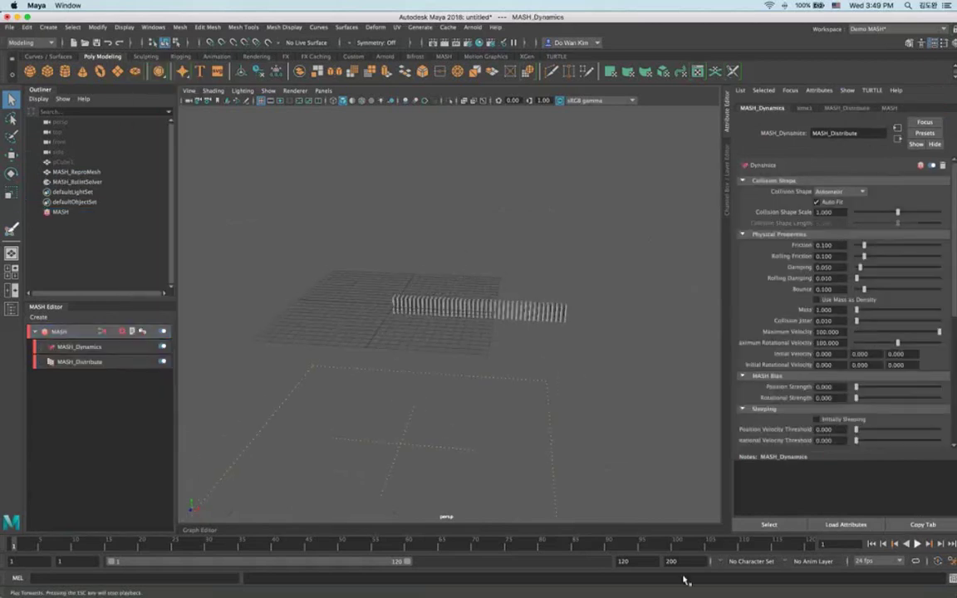
Set the playback end frame to 400 and play the dynamics simulation.
left_click_drag(650, 562, 425, 539)
type("4")
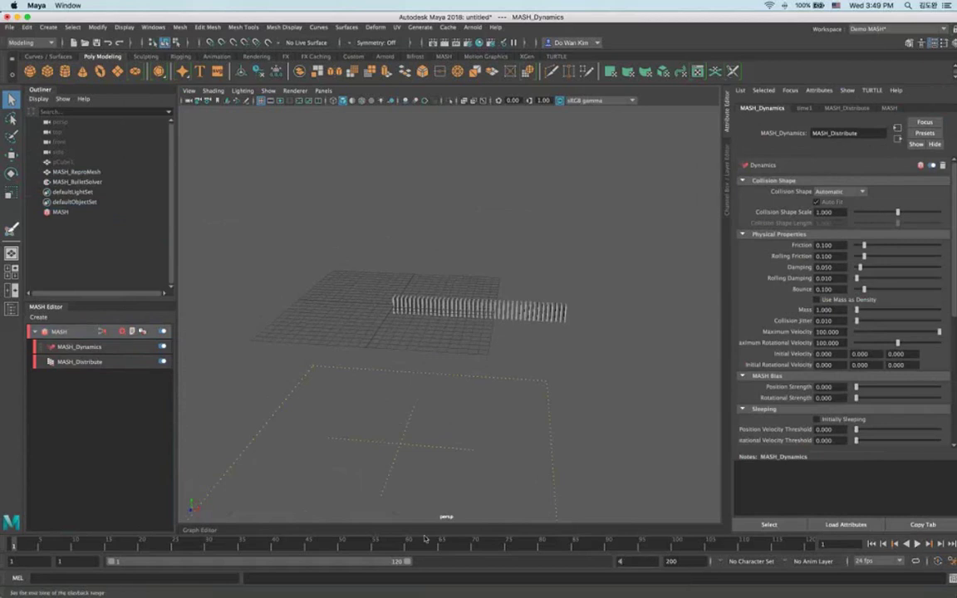
type("00")
key("Return")
left_click(916, 543)
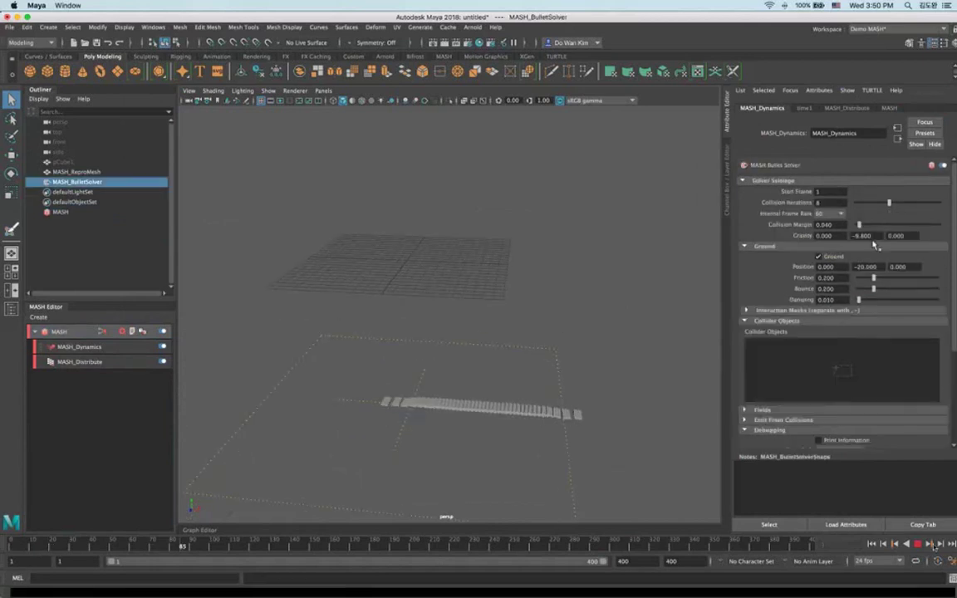
Set the Bullet solver's ground Position Y to -1 and return playback to the start.
type("-1")
key("Return")
left_click(871, 543)
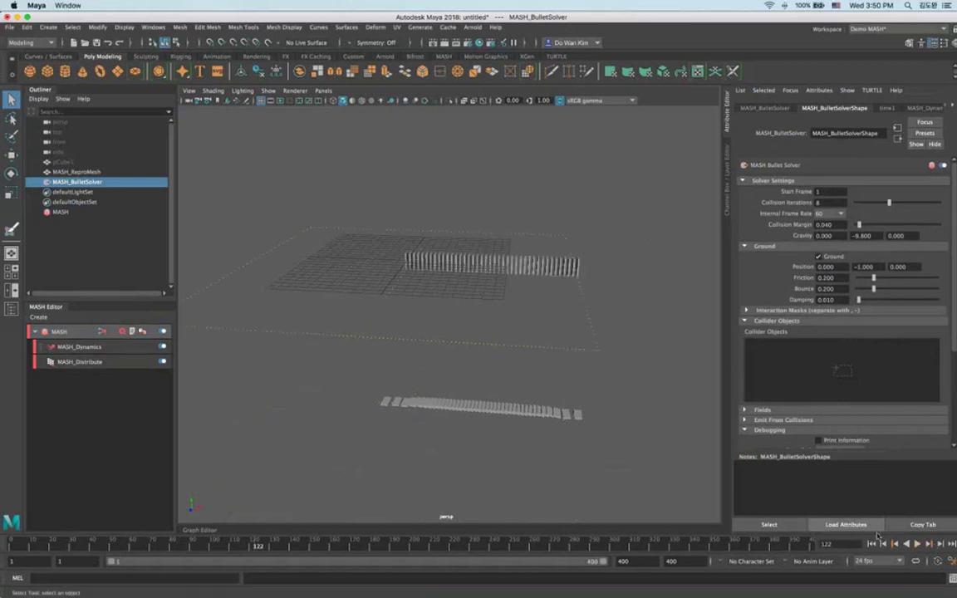
Create a polygon sphere, move it up about 1.2 units in front of the first domino, and keyframe it at frame 1.
left_click(30, 72)
middle_click_drag(428, 238, 459, 299, "alt")
scroll(461, 299, "up", 3)
key("w")
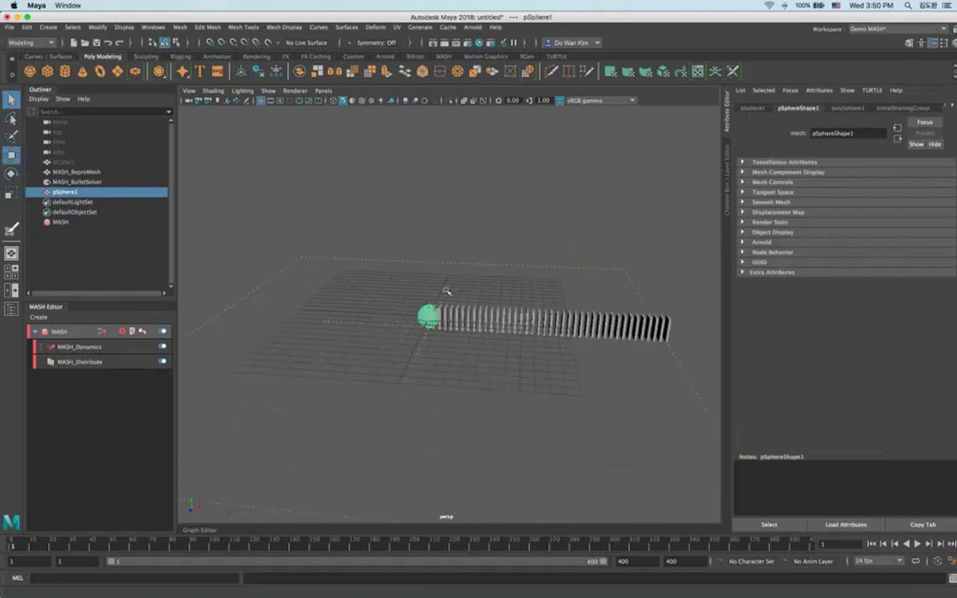
scroll(446, 291, "up", 2)
left_click_drag(459, 285, 440, 269)
key("s")
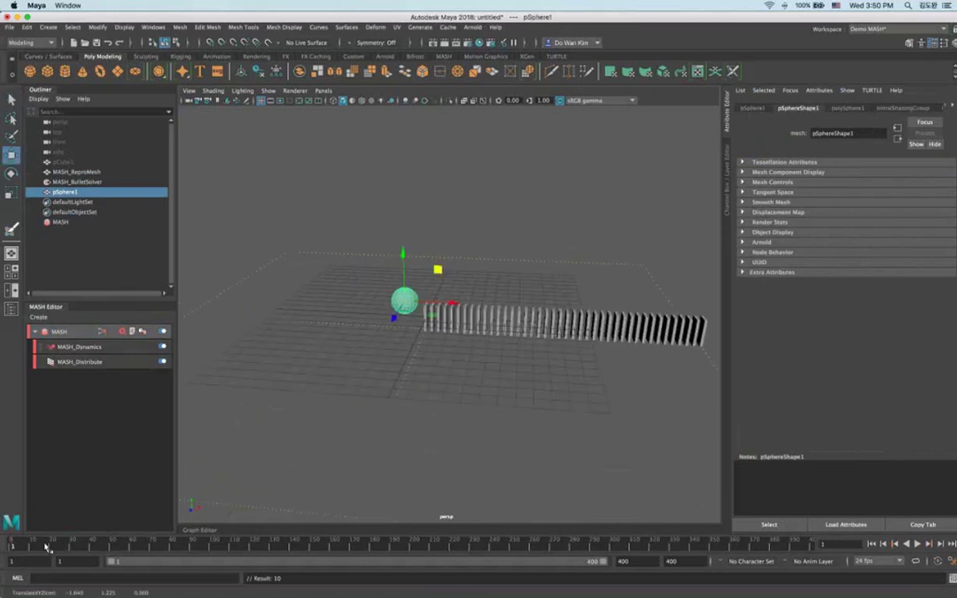
Move the sphere along X into the first dominoes, keyframe it at frame 12, and return to the first frame.
left_click(48, 546)
key("s")
left_click(37, 546)
left_click_drag(465, 299, 490, 310)
key("s")
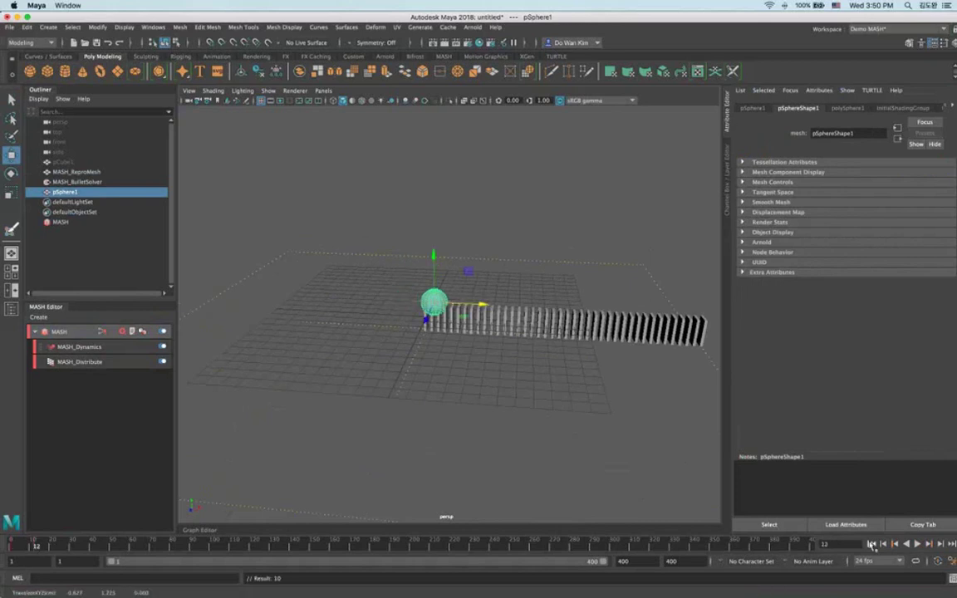
left_click(871, 545)
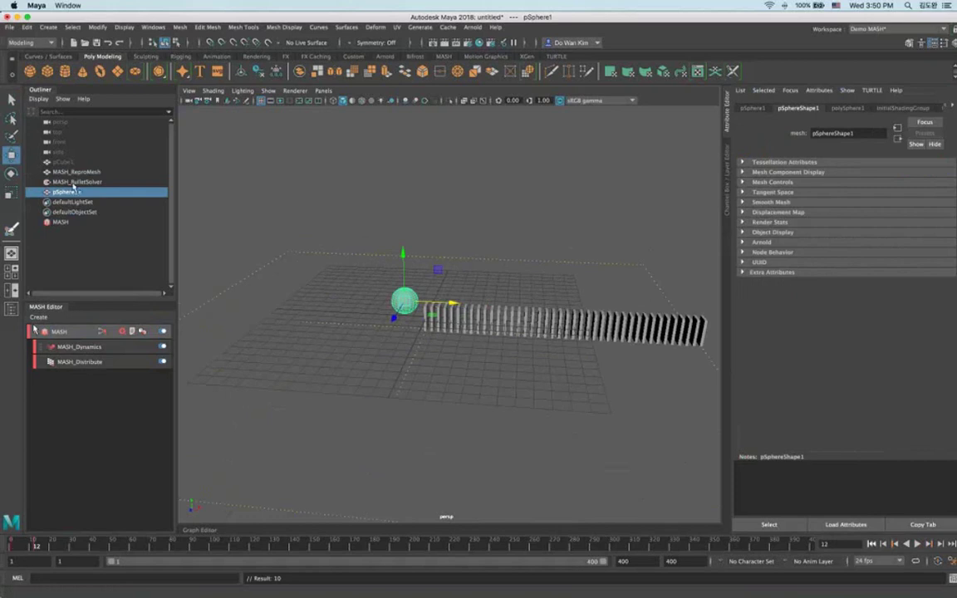
Add the pSphere1 sphere to the Bullet solver's collider objects and play the simulation.
left_click(76, 182)
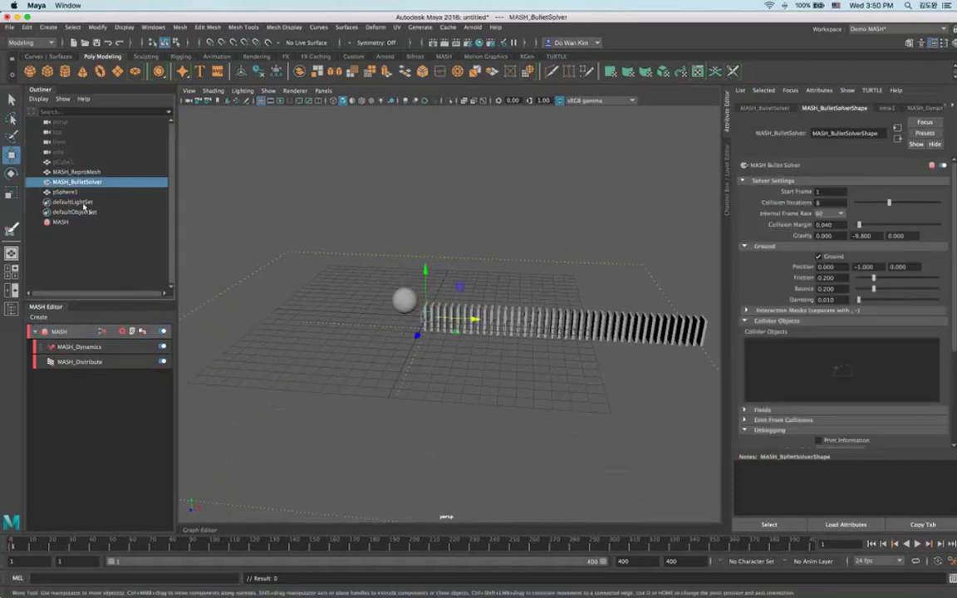
middle_click_drag(97, 189, 767, 358)
middle_click_drag(67, 196, 780, 358)
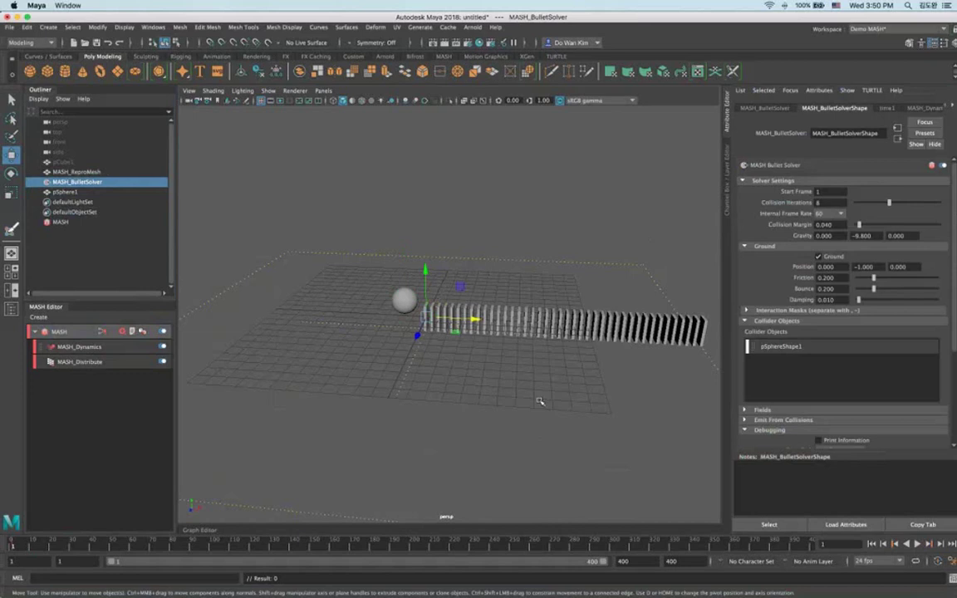
left_click(917, 543)
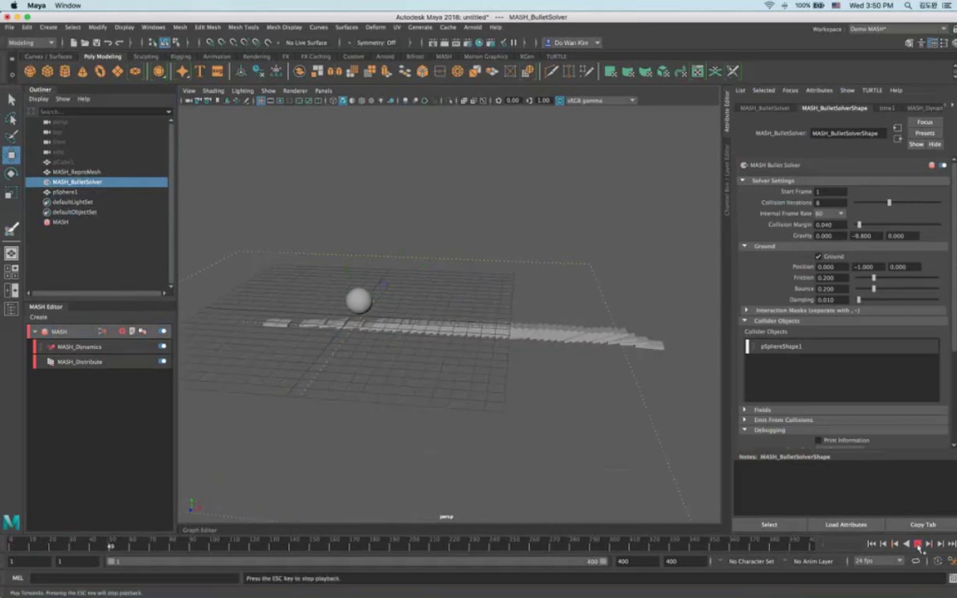
Raise the MASH Dynamics friction to about 0.62, replay the simulation, and return to the first frame.
left_click(141, 347)
key("Escape")
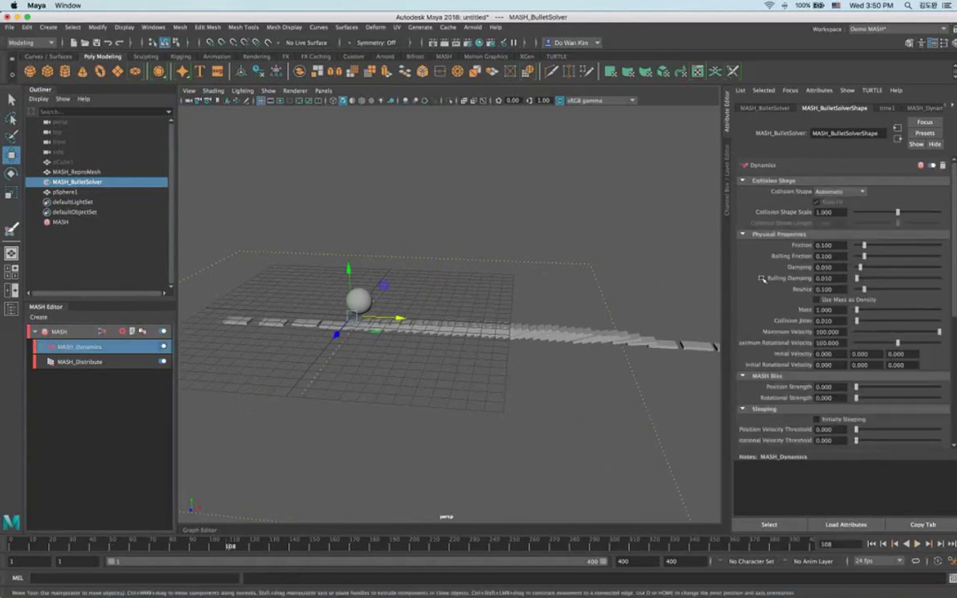
left_click_drag(864, 246, 901, 251)
left_click_drag(628, 293, 664, 304, "alt")
scroll(665, 304, "down", 4)
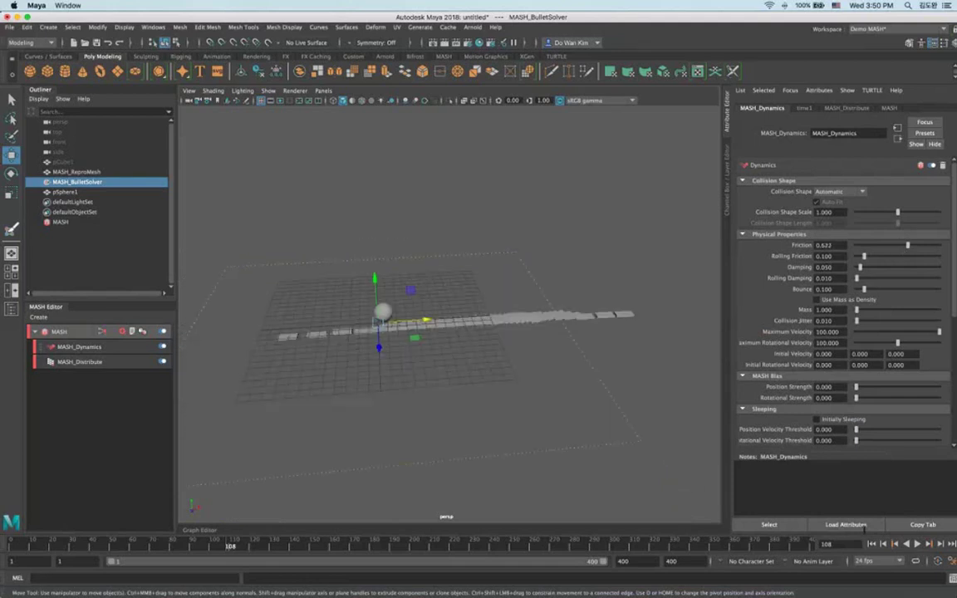
left_click(916, 543)
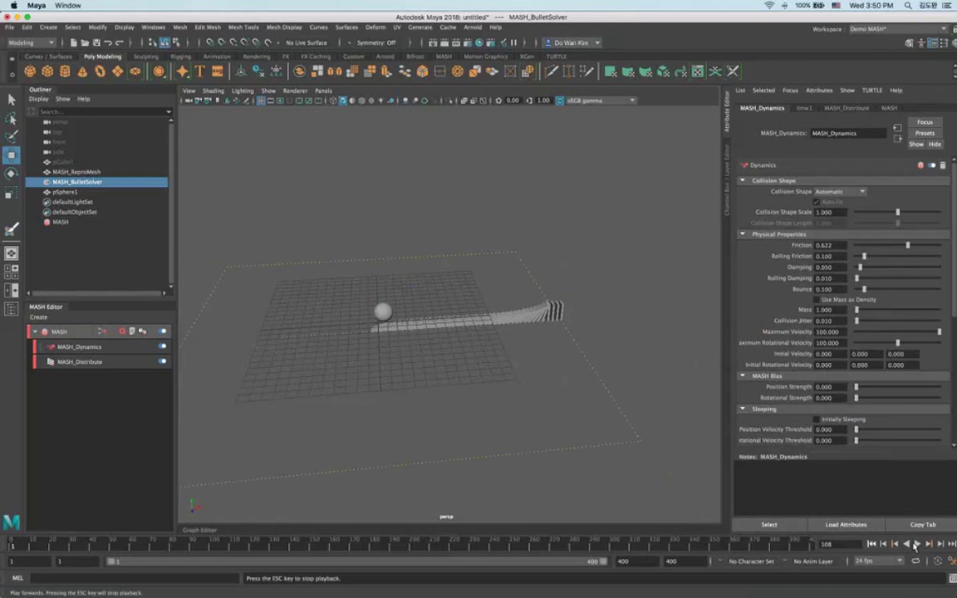
left_click(918, 545)
left_click(872, 544)
In the top view, draw an EP curve from the grid origin along the domino row, bulging beyond its far end and curving back around.
left_click_drag(531, 355, 469, 376, "alt")
key("space")
right_click_drag(469, 376, 464, 352, "alt")
middle_click_drag(463, 352, 357, 336, "alt")
right_click_drag(199, 149, 178, 142, "alt")
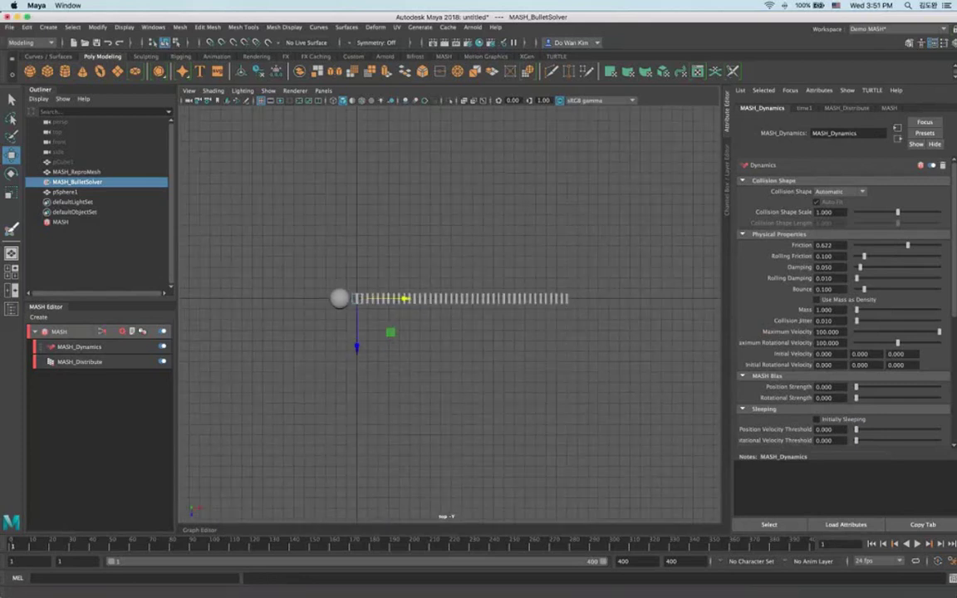
left_click(48, 56)
left_click(64, 71)
left_click(357, 299)
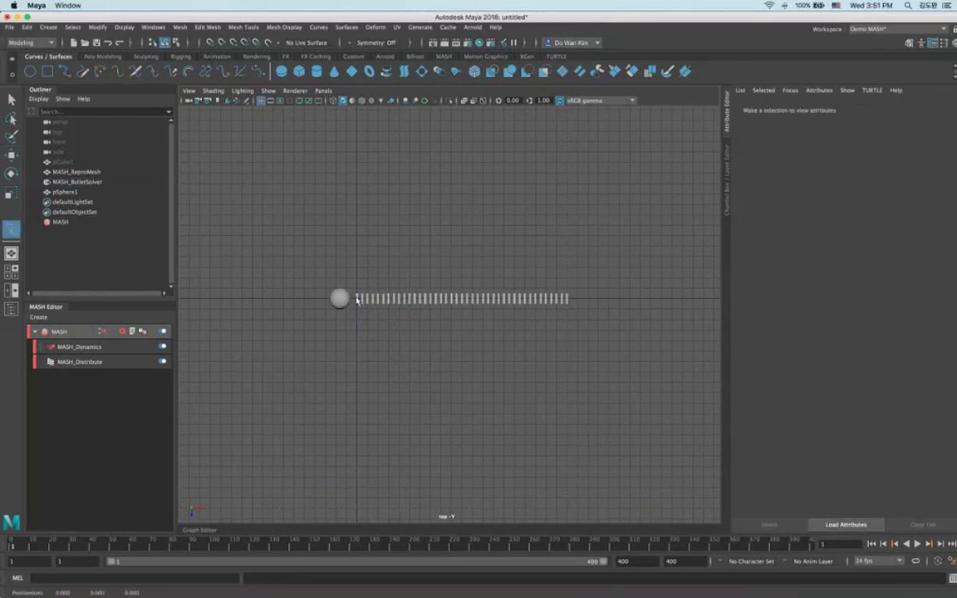
key("x")
left_click(464, 297)
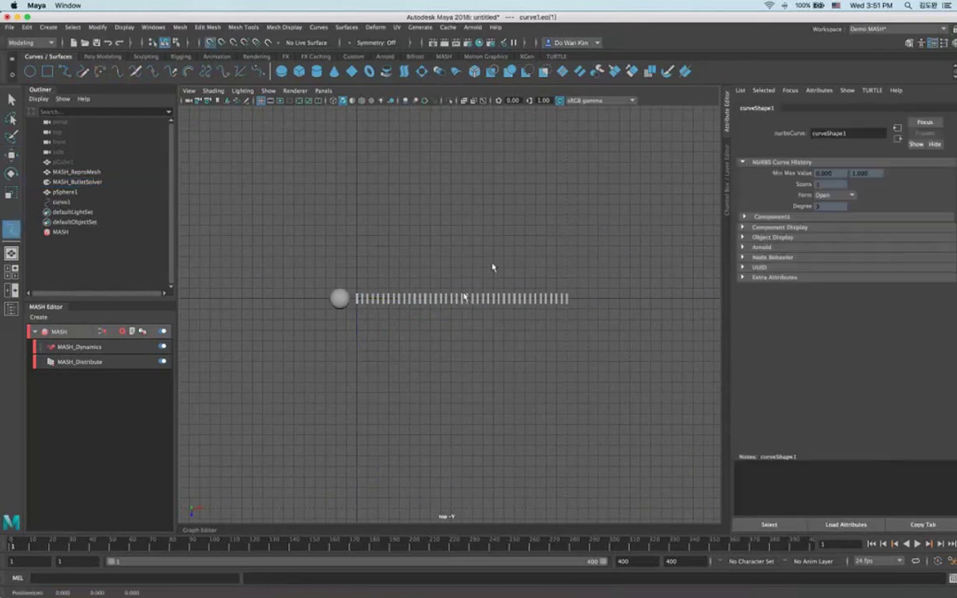
left_click(560, 229)
left_click(614, 343)
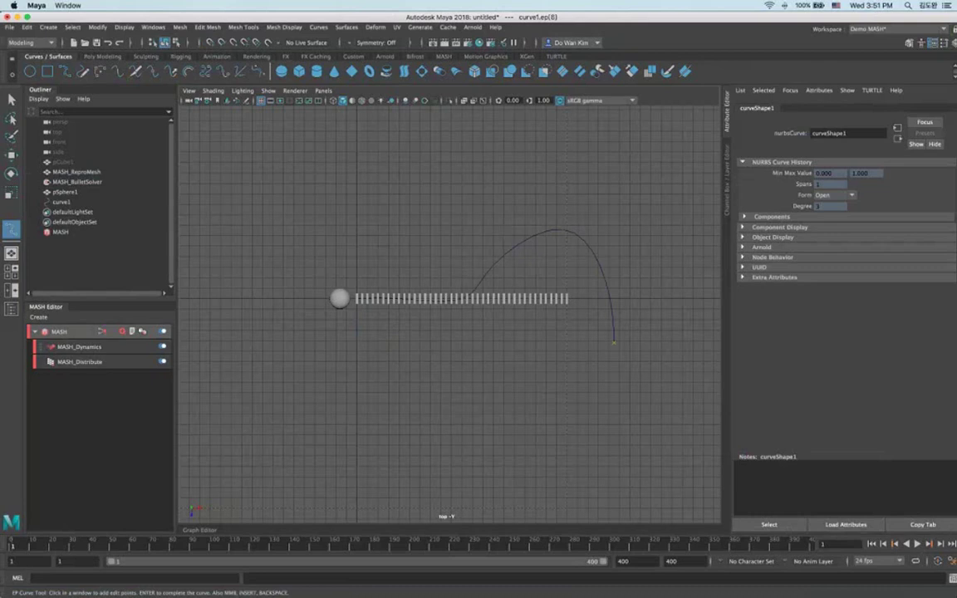
left_click(562, 445)
key("Return")
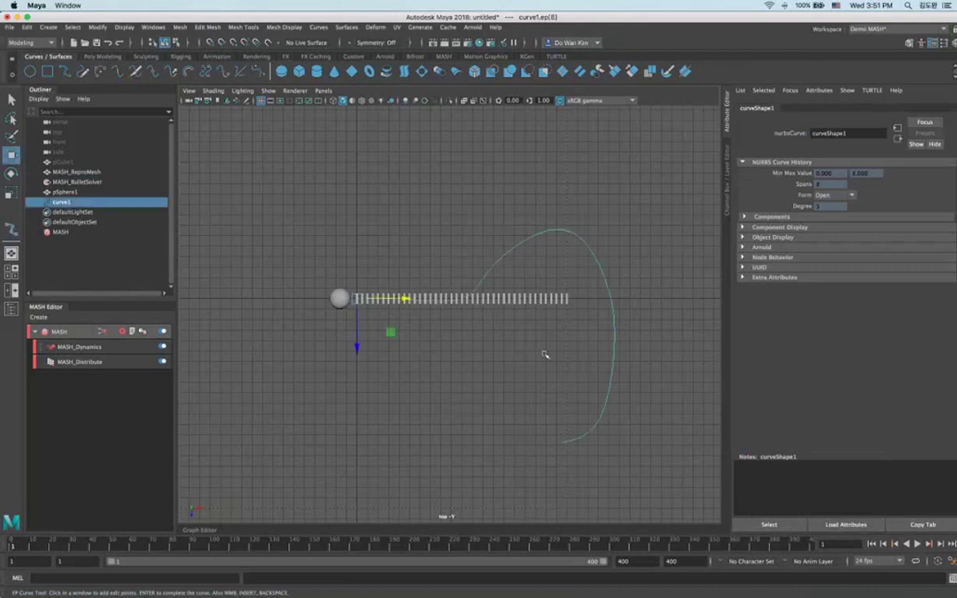
Back in the perspective view, add a Curve node to the MASH network using the drawn curve and set its Step to 1.
middle_click_drag(544, 355, 490, 352, "alt")
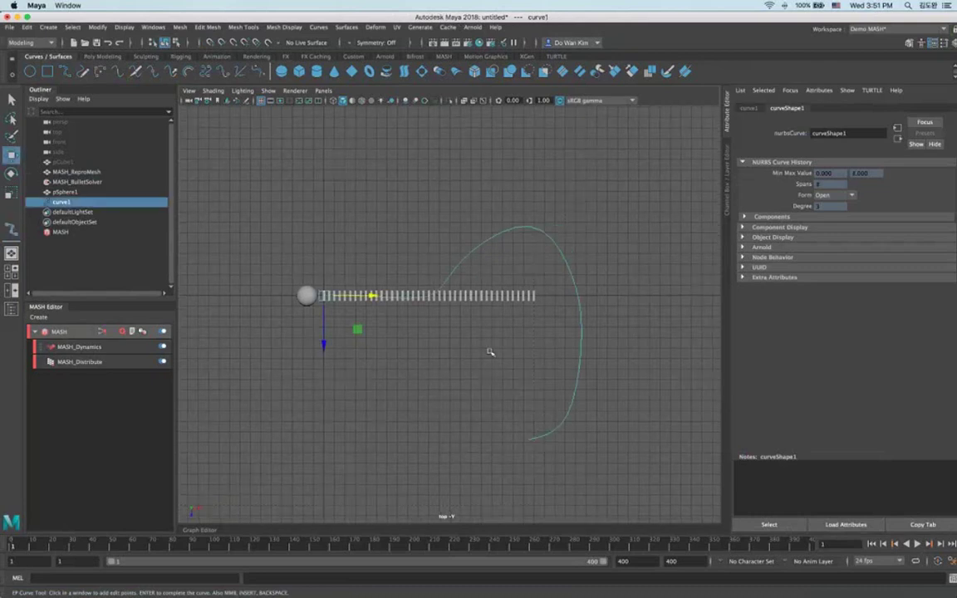
key("space")
left_click(490, 351)
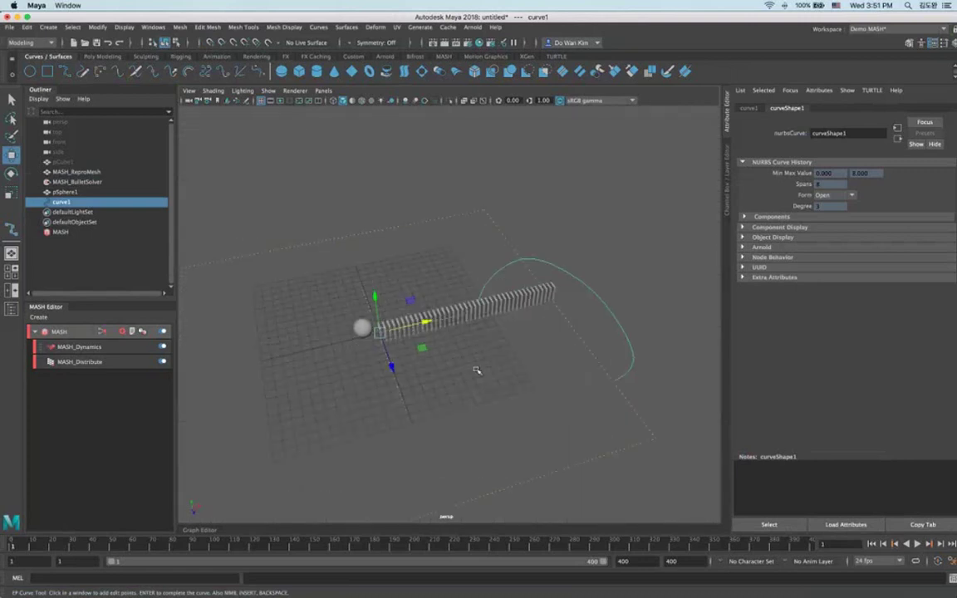
scroll(554, 363, "up", 3)
middle_click_drag(554, 362, 492, 357, "alt")
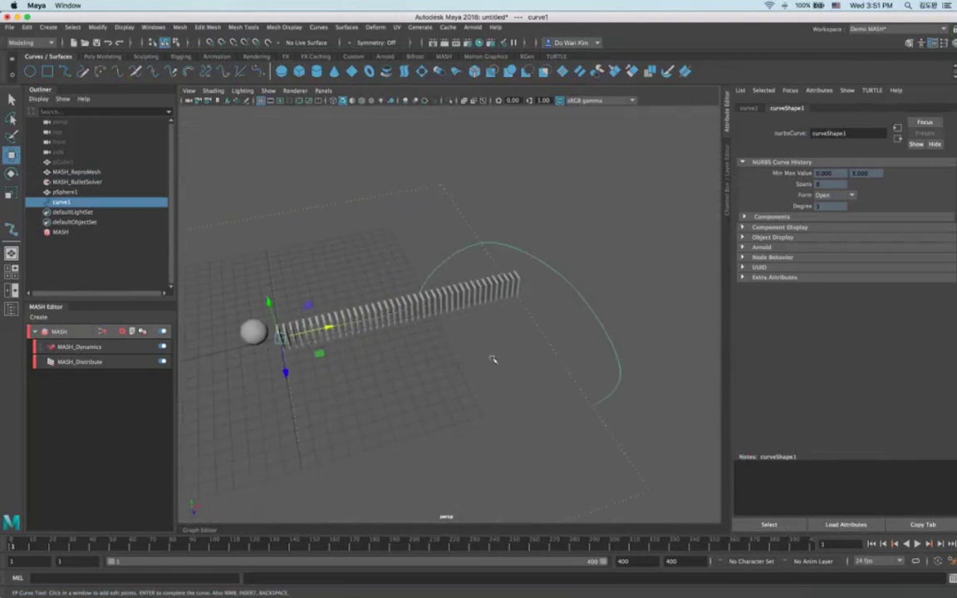
left_click(122, 332)
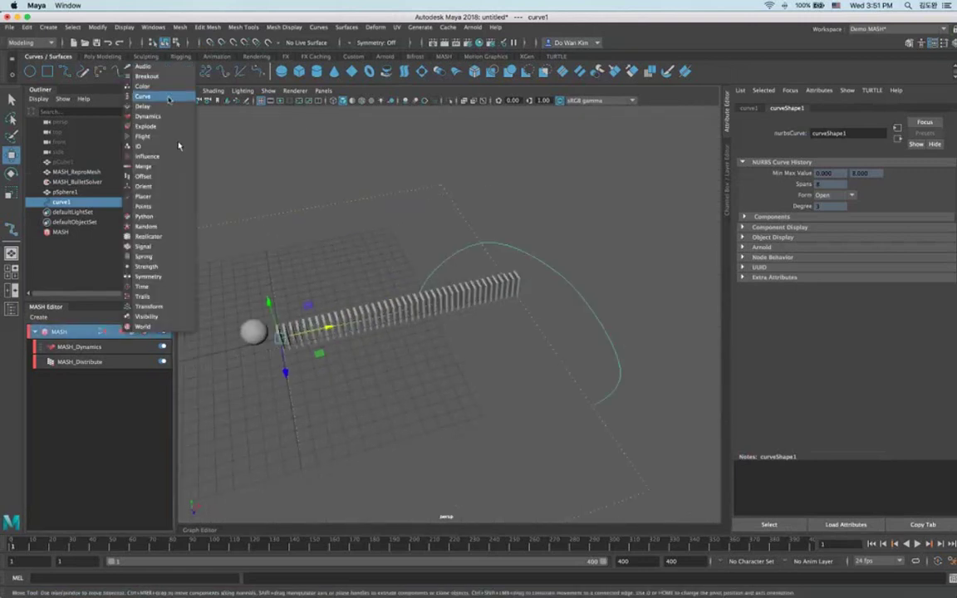
left_click(169, 99)
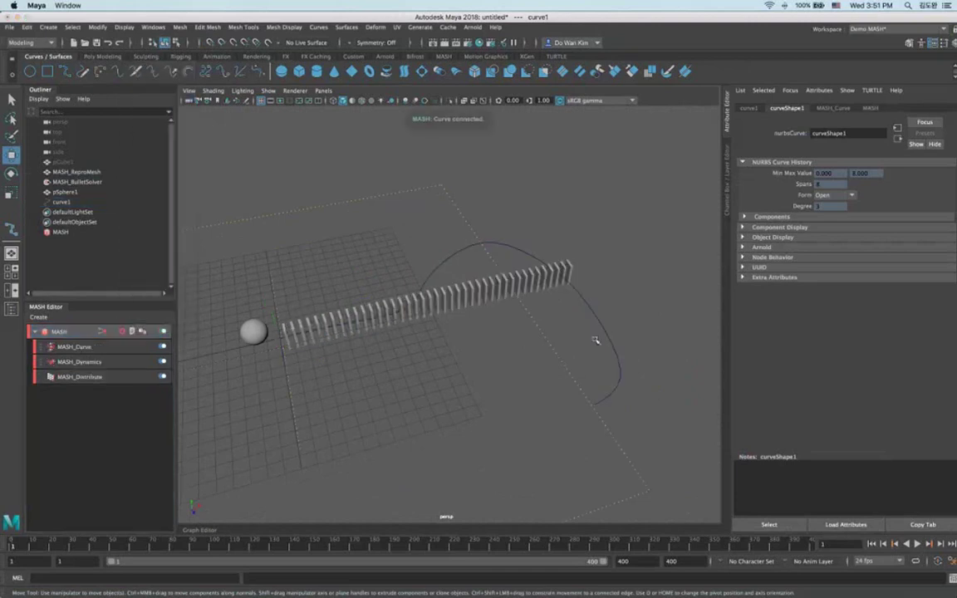
left_click(75, 346)
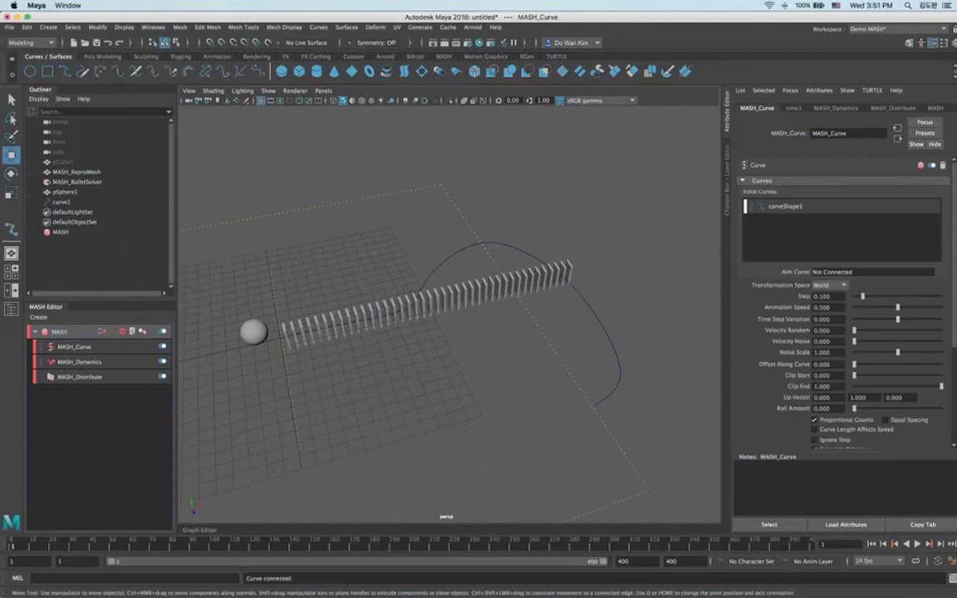
left_click_drag(862, 297, 941, 297)
left_click_drag(528, 353, 523, 170, "alt")
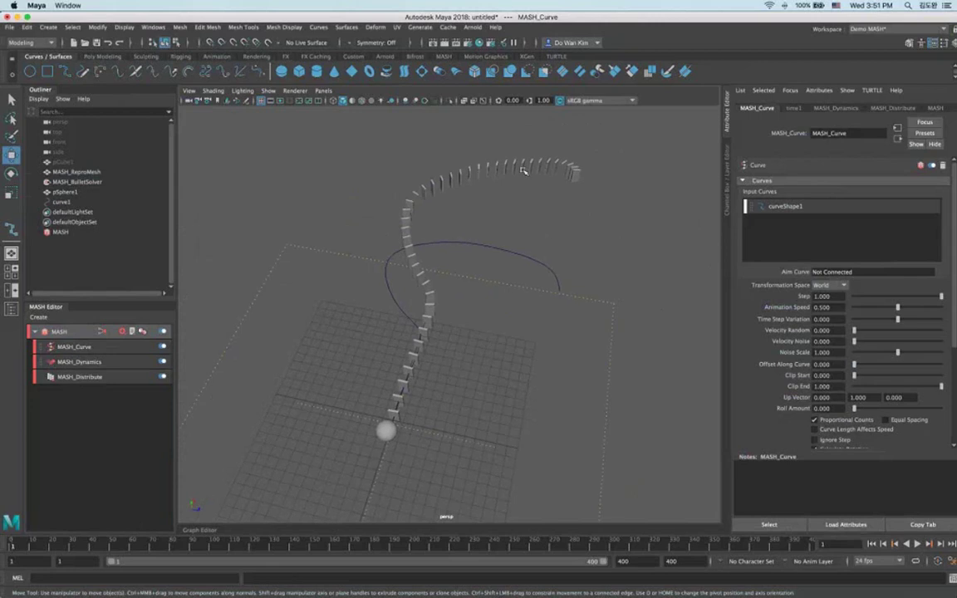
Set the MASH Distribute node's Distance X to 0 and Number of Points to 72, and play the simulation.
left_click(119, 378)
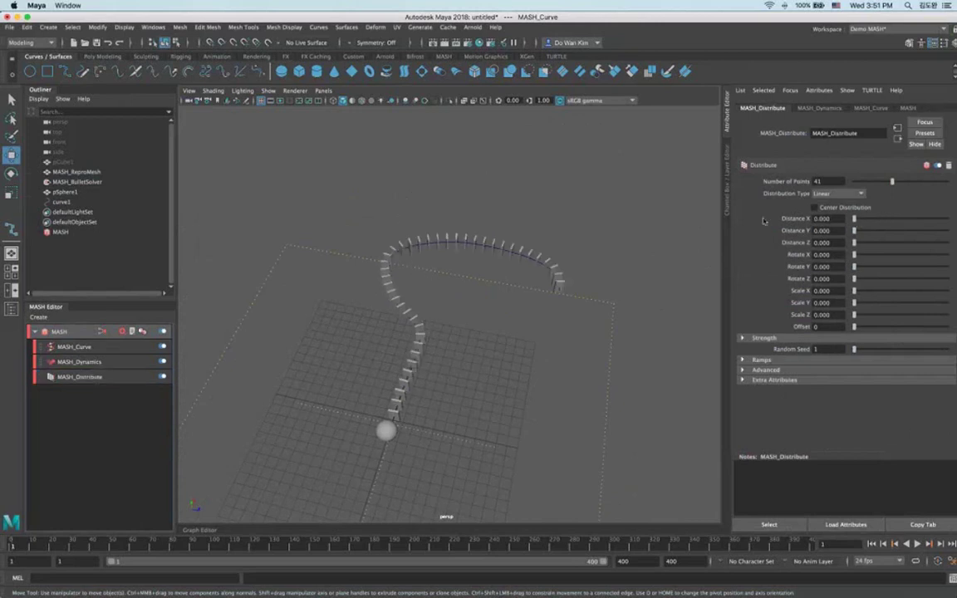
left_click_drag(465, 282, 542, 274, "alt")
scroll(542, 274, "up", 3)
left_click_drag(889, 184, 924, 186)
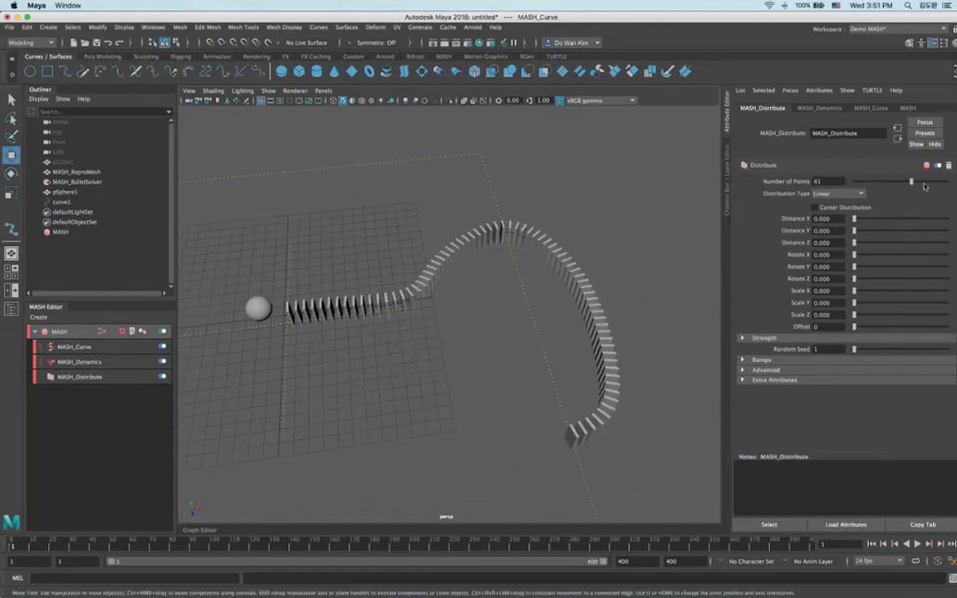
left_click(916, 543)
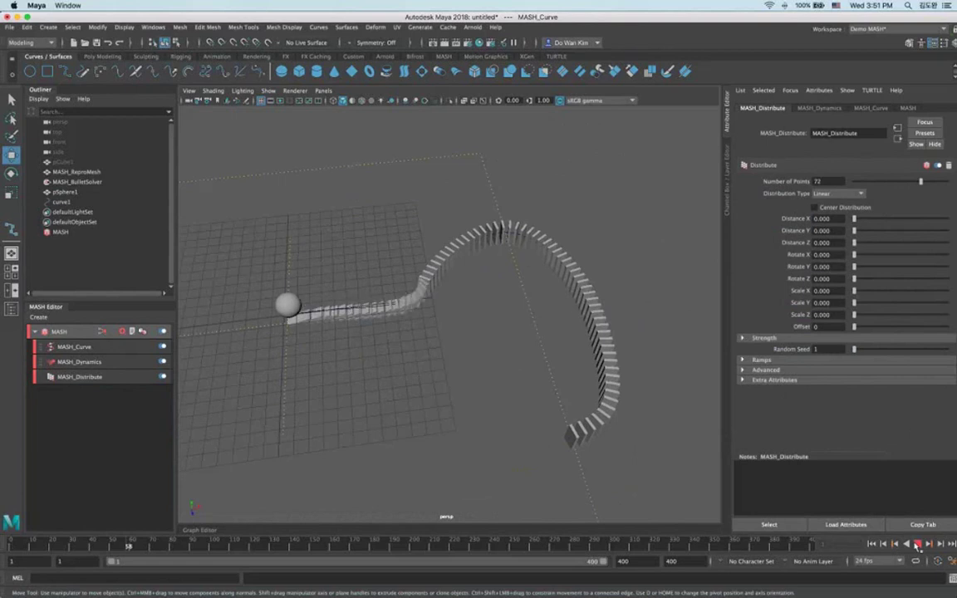
left_click(917, 543)
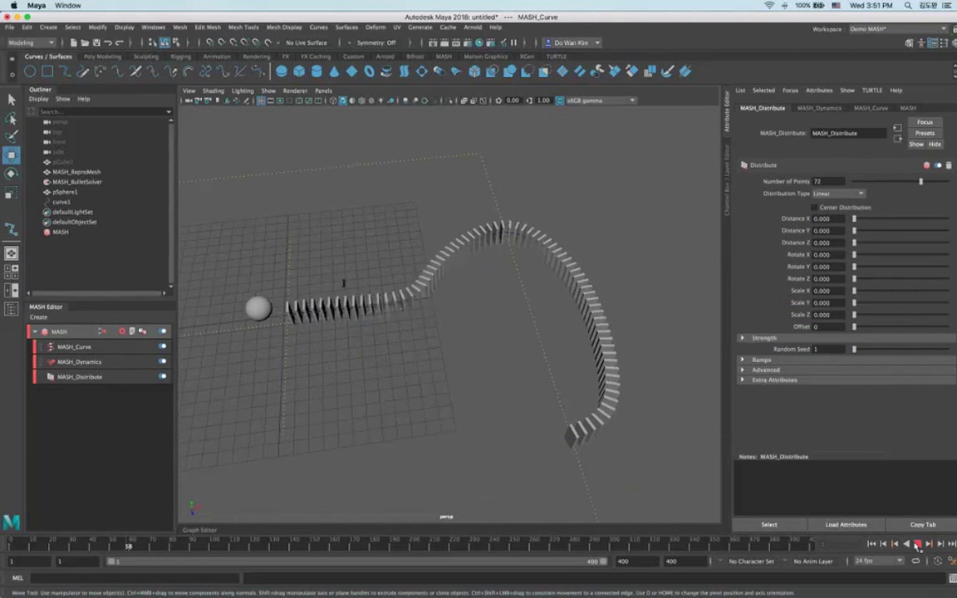
In the top view, draw a second EP curve that branches off the middle of the straight domino section and loops back toward the sphere.
key("space")
left_click_drag(400, 276, 342, 274)
middle_click_drag(397, 279, 452, 295, "alt")
scroll(453, 296, "up", 3)
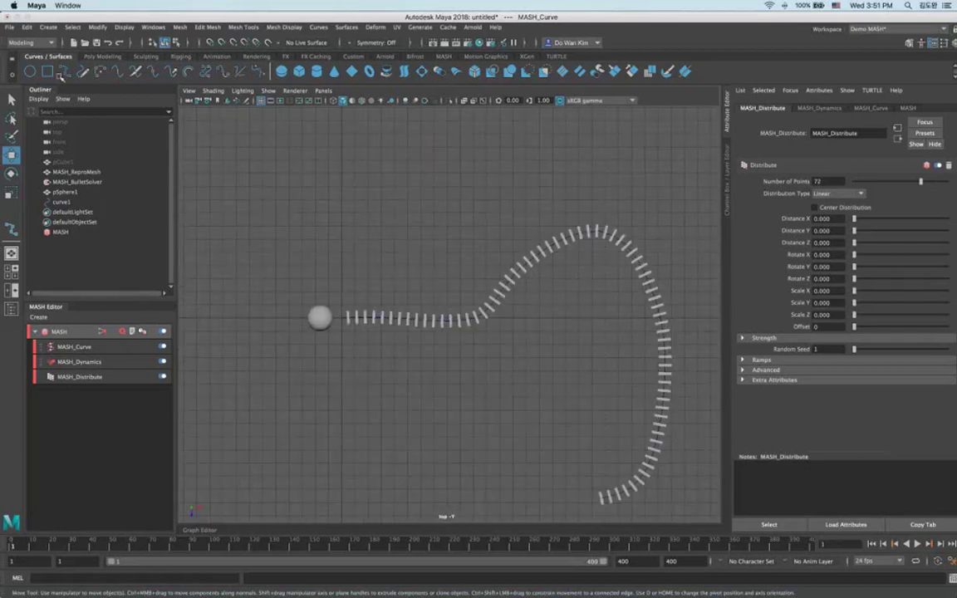
scroll(431, 304, "up", 1)
key("y")
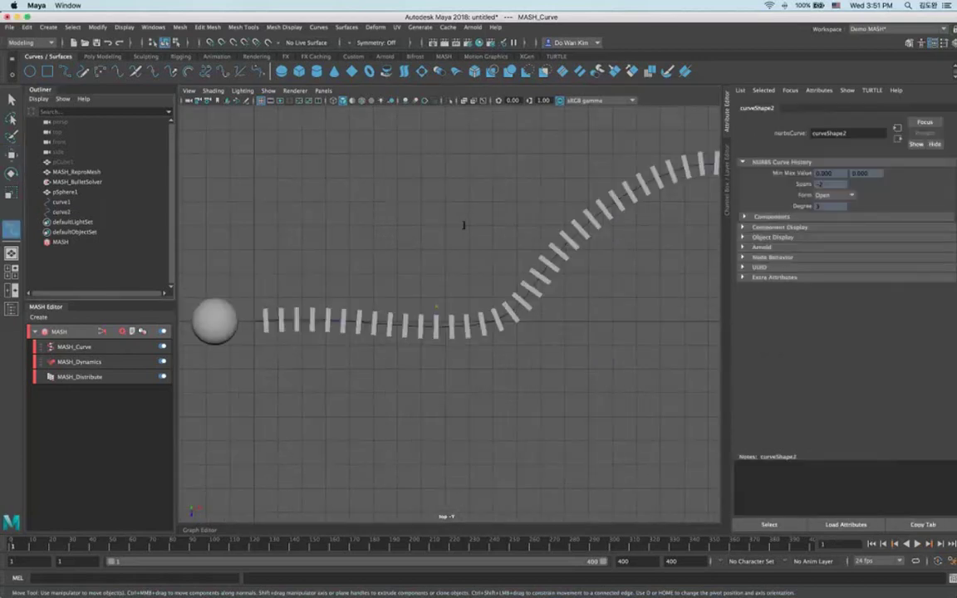
left_click(463, 224)
left_click(428, 137)
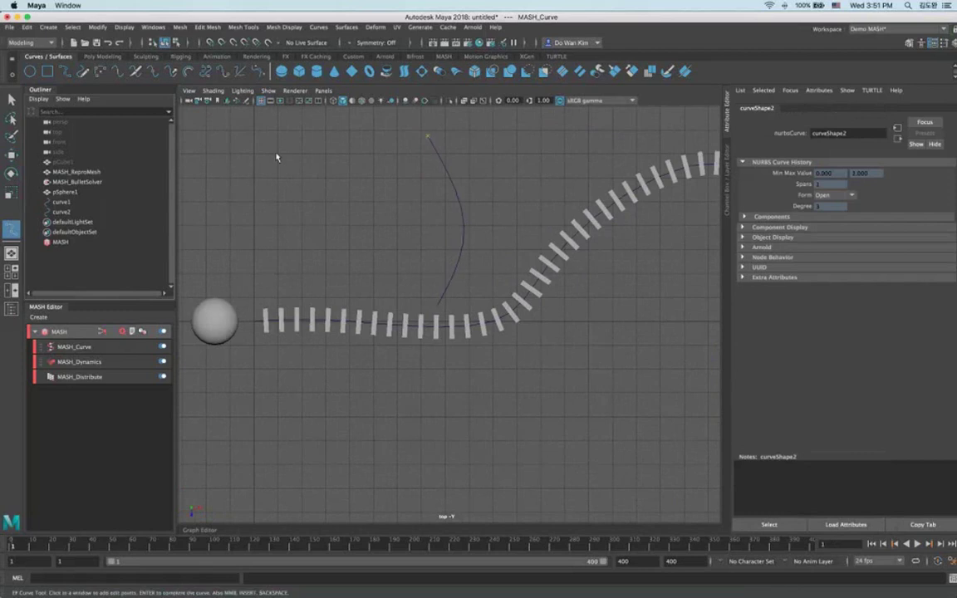
left_click_drag(276, 157, 264, 236)
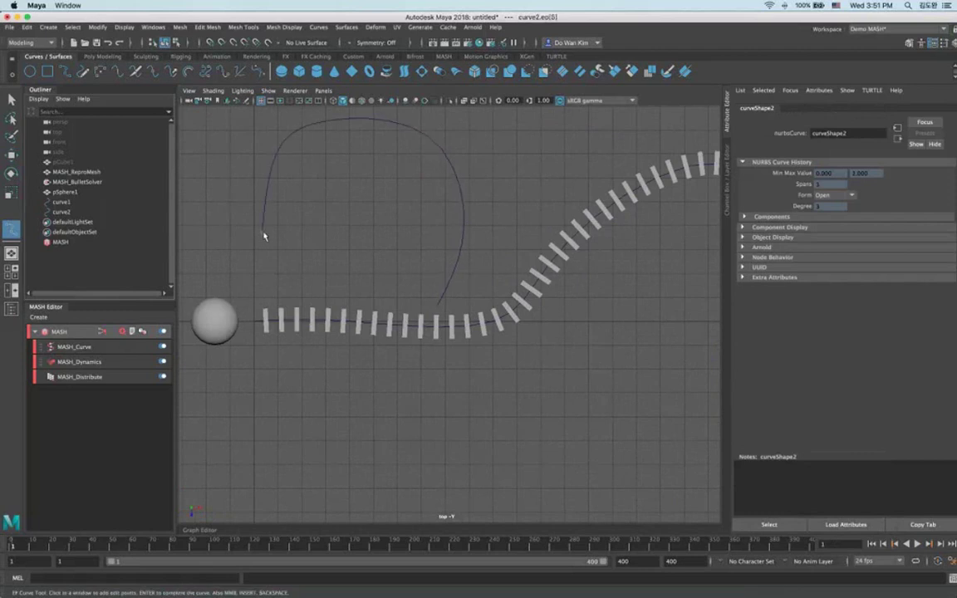
key("Return")
key("w")
scroll(413, 366, "down", 2)
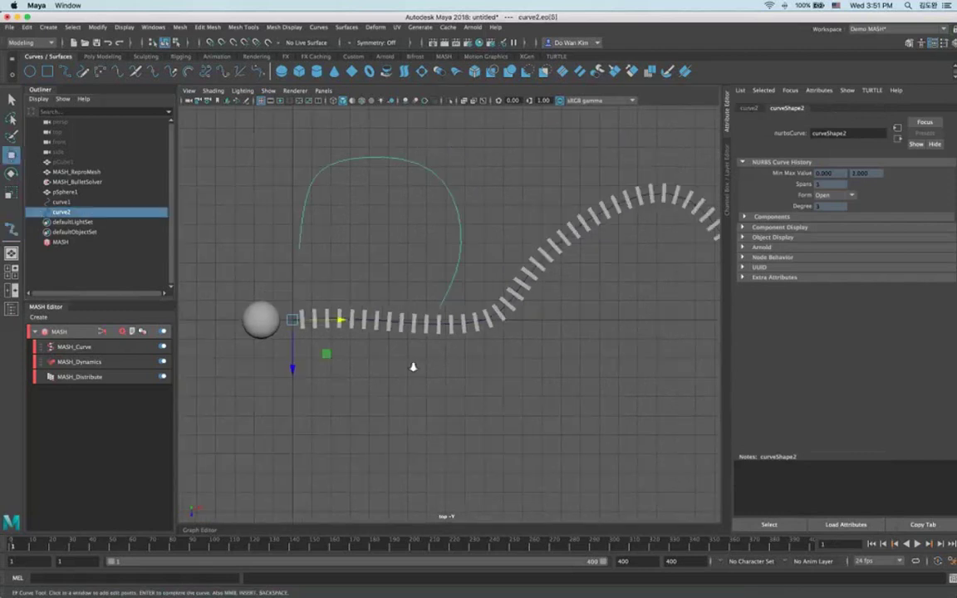
scroll(412, 367, "down", 1)
Return to the perspective view and create a second MASH network from the original domino cube pCube1.
key("space")
left_click_drag(413, 366, 100, 361)
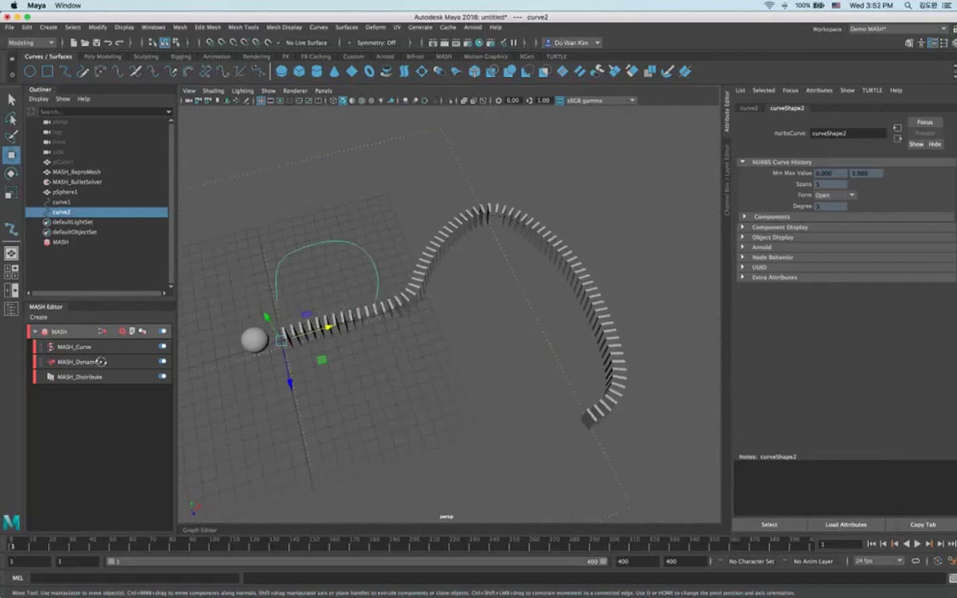
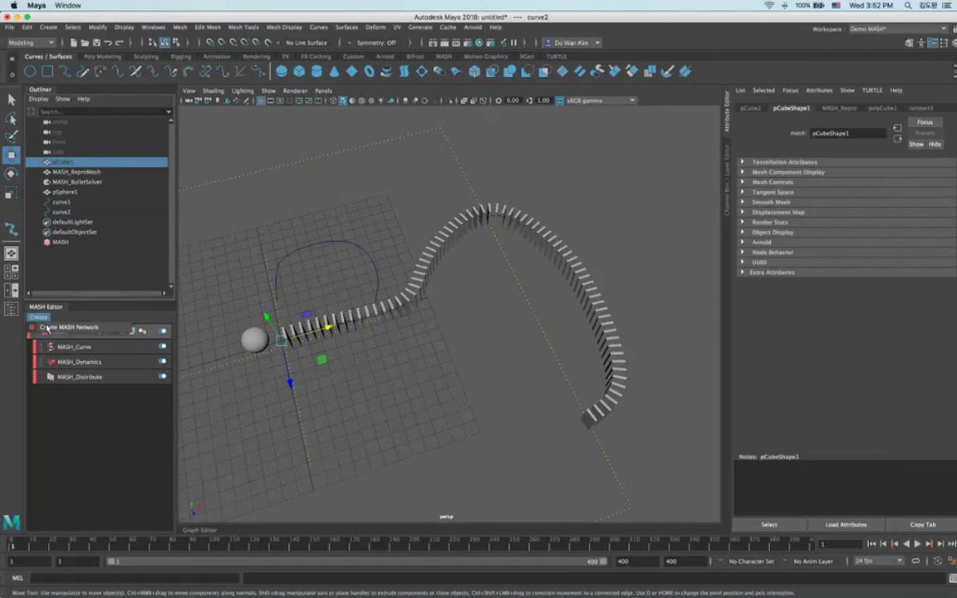
left_click_drag(322, 400, 362, 201, "alt")
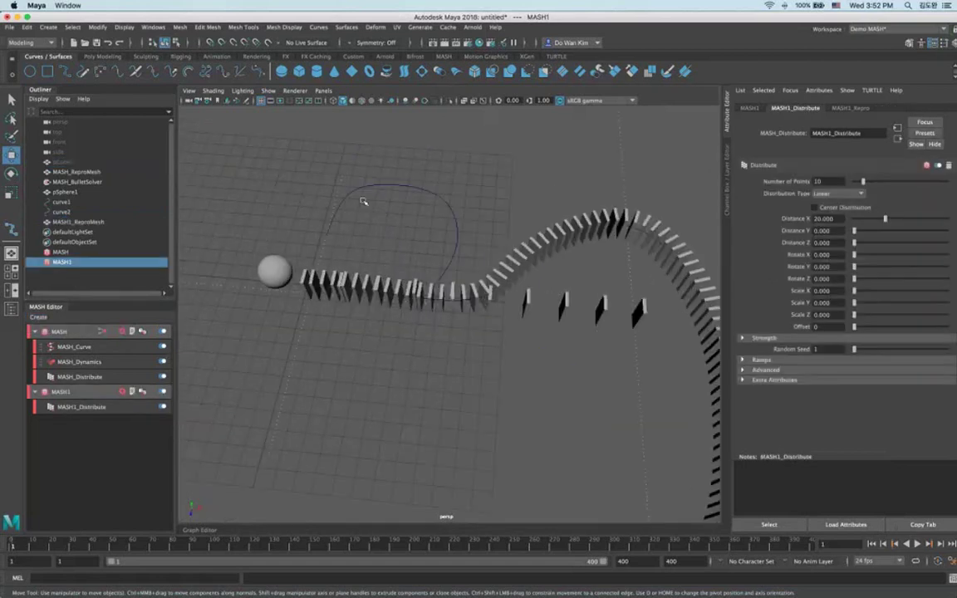
Add a Curve node using curve2 to the MASH1 network and set its Step to 1.
left_click(361, 192)
left_click(123, 392)
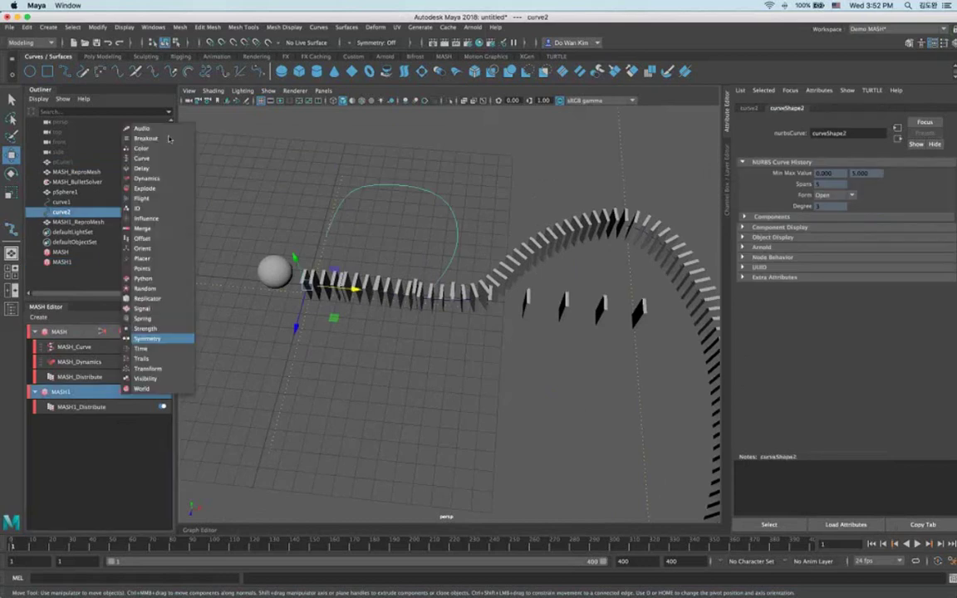
left_click(154, 158)
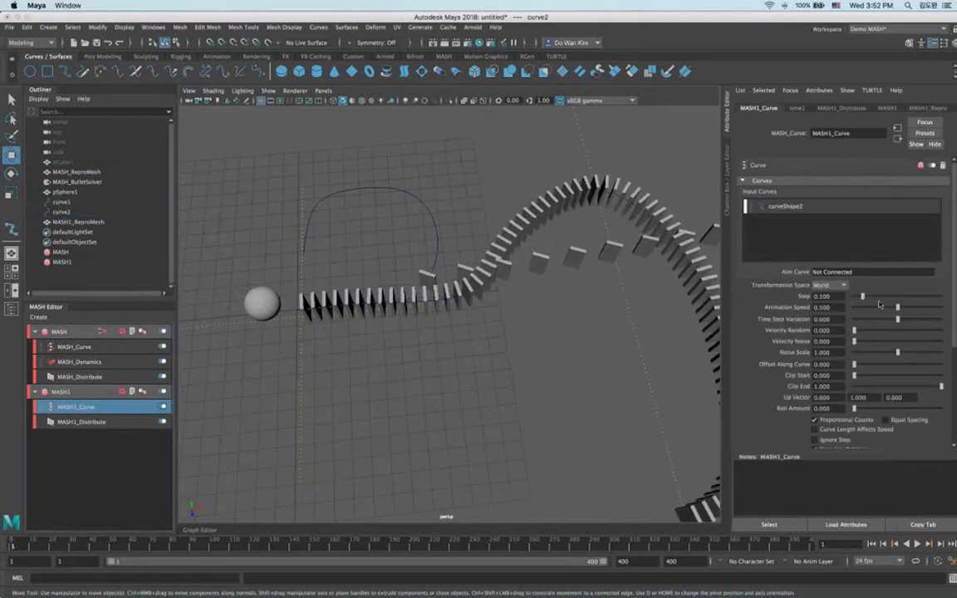
left_click_drag(862, 297, 942, 296)
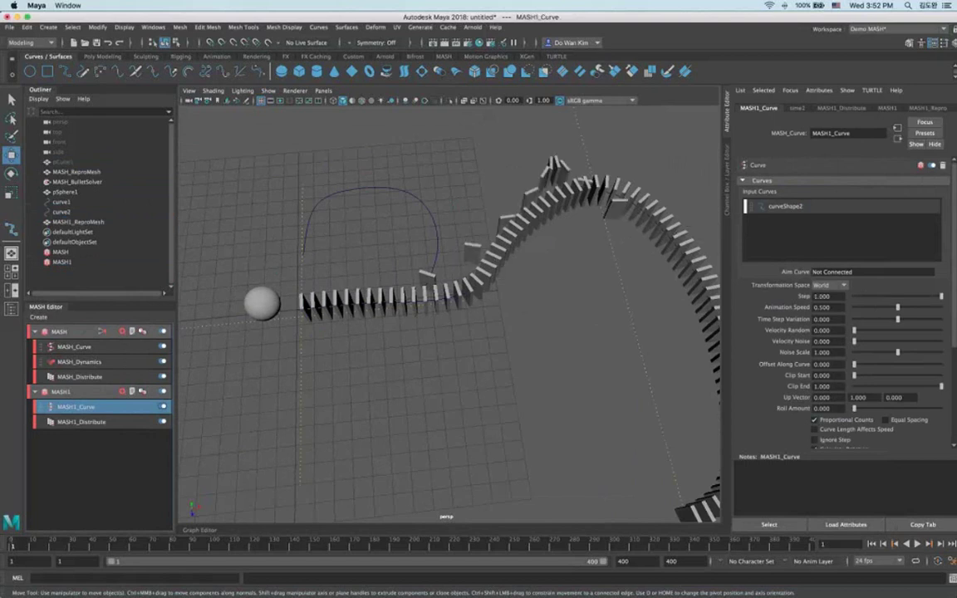
Set the MASH1 Distribute node's Distance X to 0 and Number of Points to 18.
left_click(81, 422)
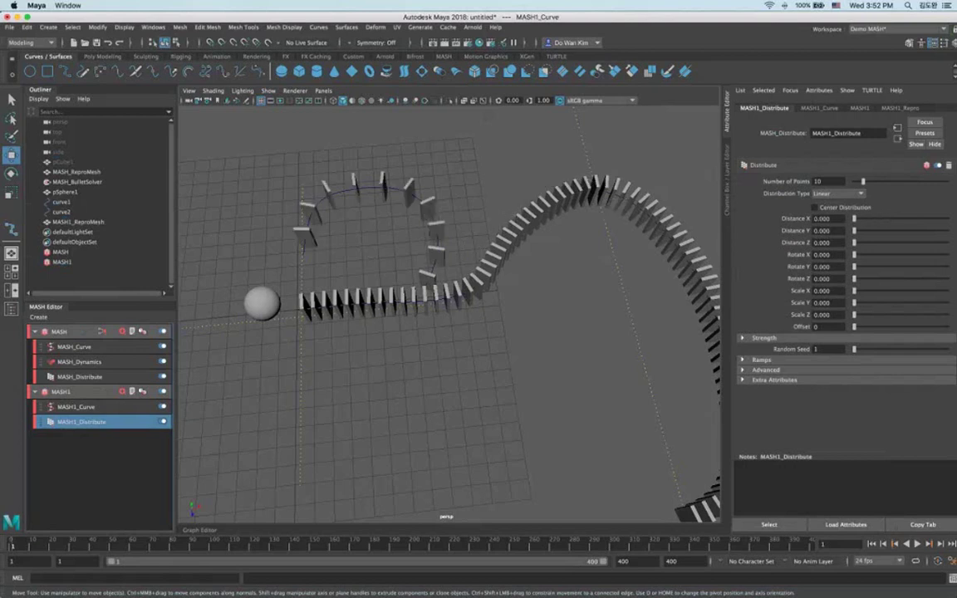
mouse_move(862, 181)
left_mouse_down()
mouse_move(905, 181)
mouse_move(871, 184)
left_mouse_up()
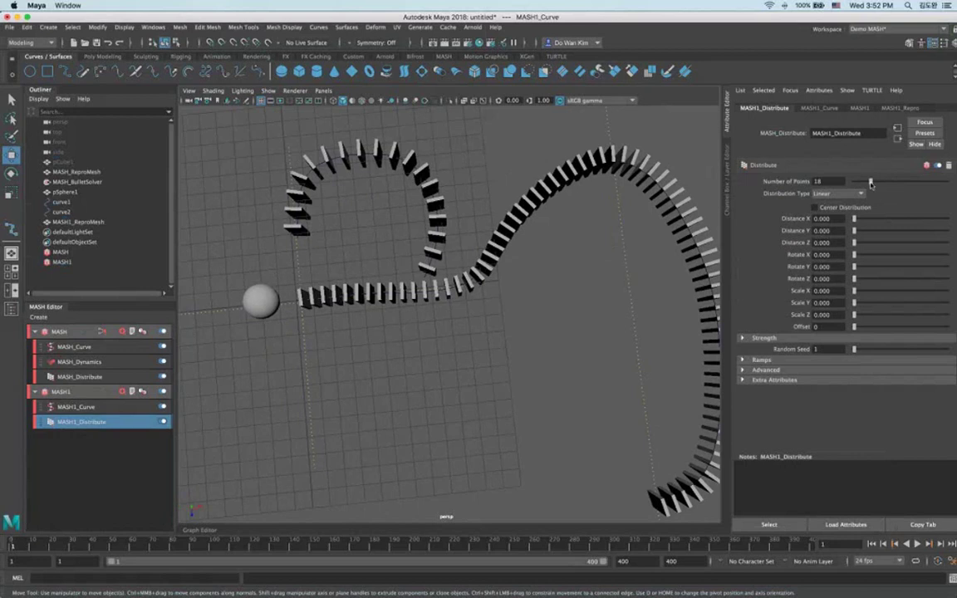
Set the MASH_Distribute node's Number of Points to 65.
left_click(80, 377)
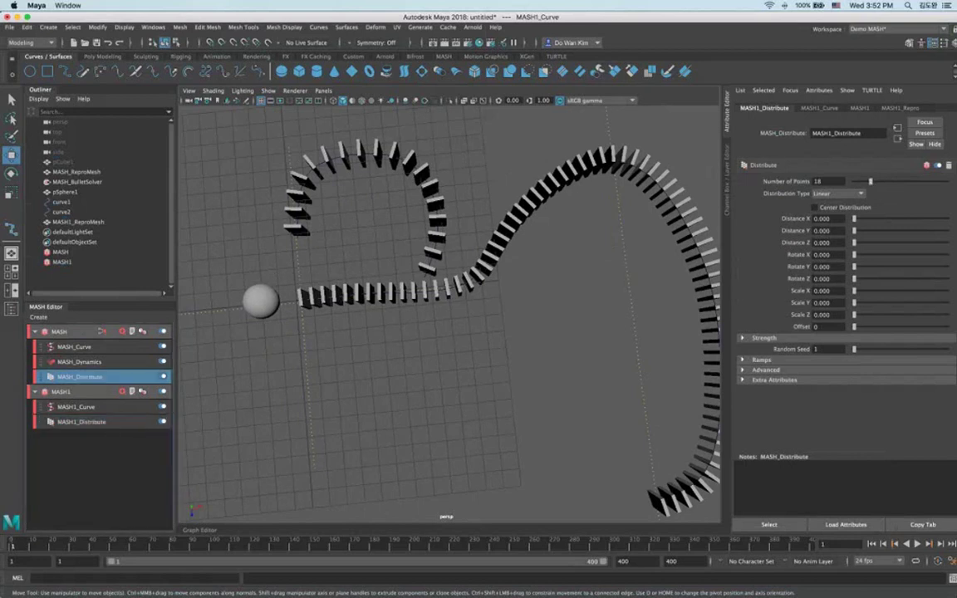
left_click_drag(871, 182, 912, 184)
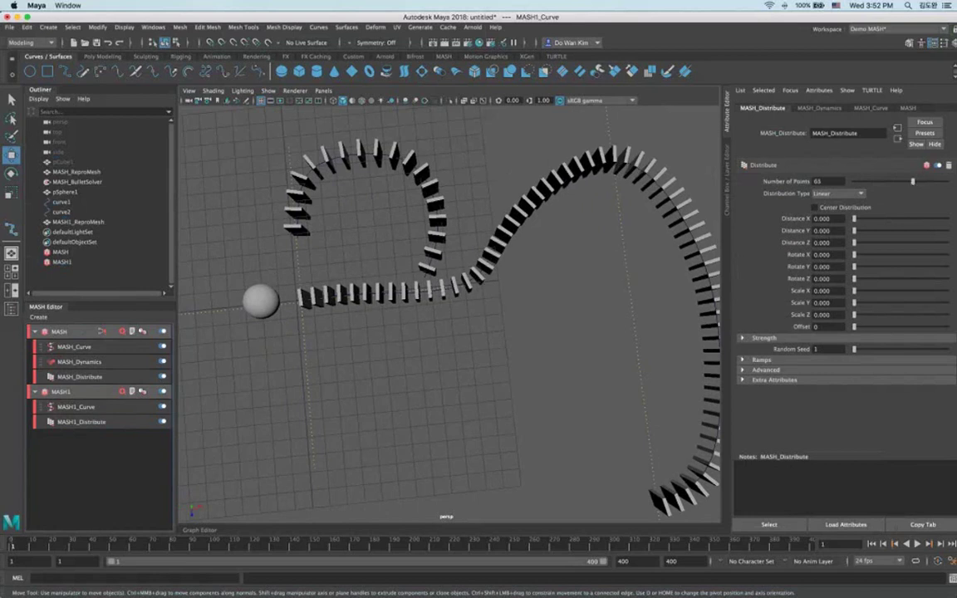
Move curve2 so the branch row's end domino sits close beside the first domino row.
left_click(717, 374)
scroll(607, 371, "up", 5)
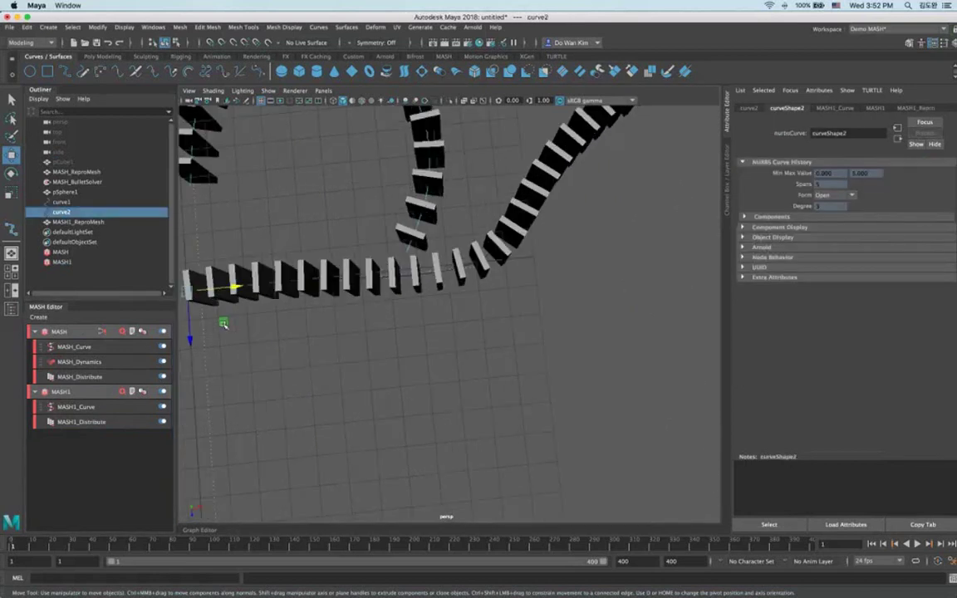
mouse_move(214, 330)
left_mouse_down()
mouse_move(206, 336)
mouse_move(218, 321)
left_mouse_up()
key("e")
key("w")
middle_click_drag(282, 323, 314, 326, "alt")
left_click_drag(237, 340, 231, 289)
right_click_drag(346, 397, 327, 398, "alt")
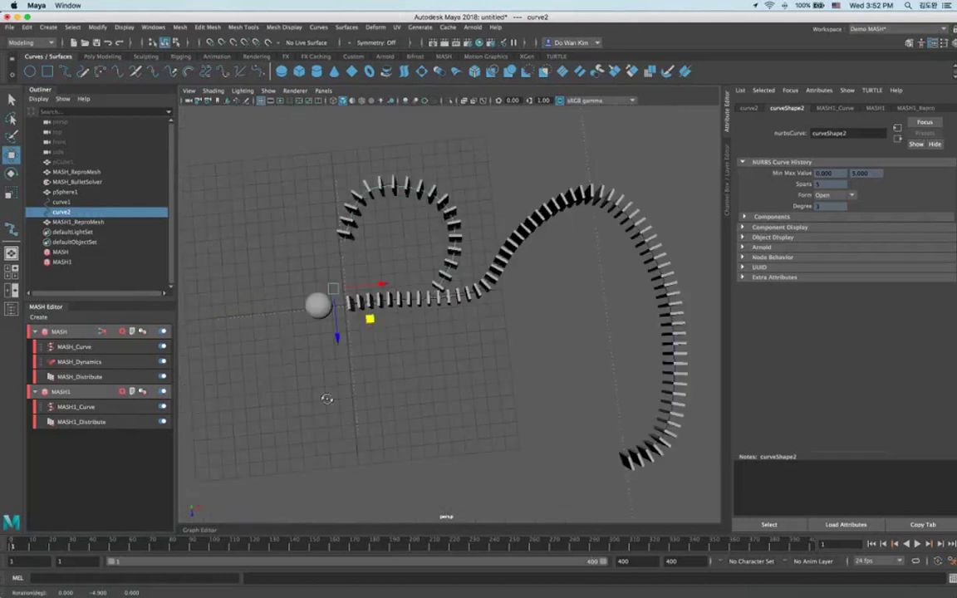
left_click_drag(327, 398, 347, 382, "alt")
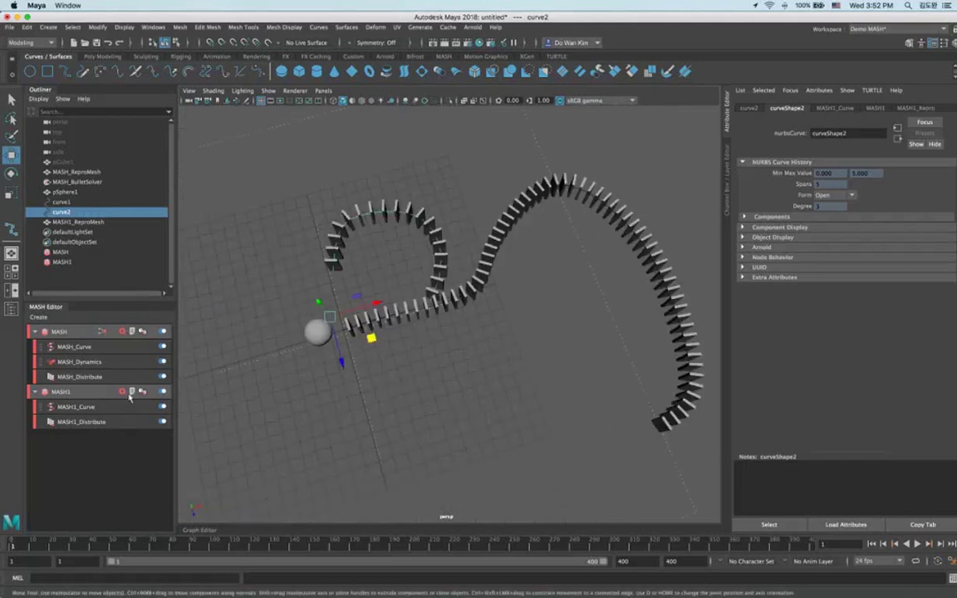
Add a Dynamics node to the MASH1 network and set its Friction to 0.634.
left_click(132, 391)
left_click(146, 163)
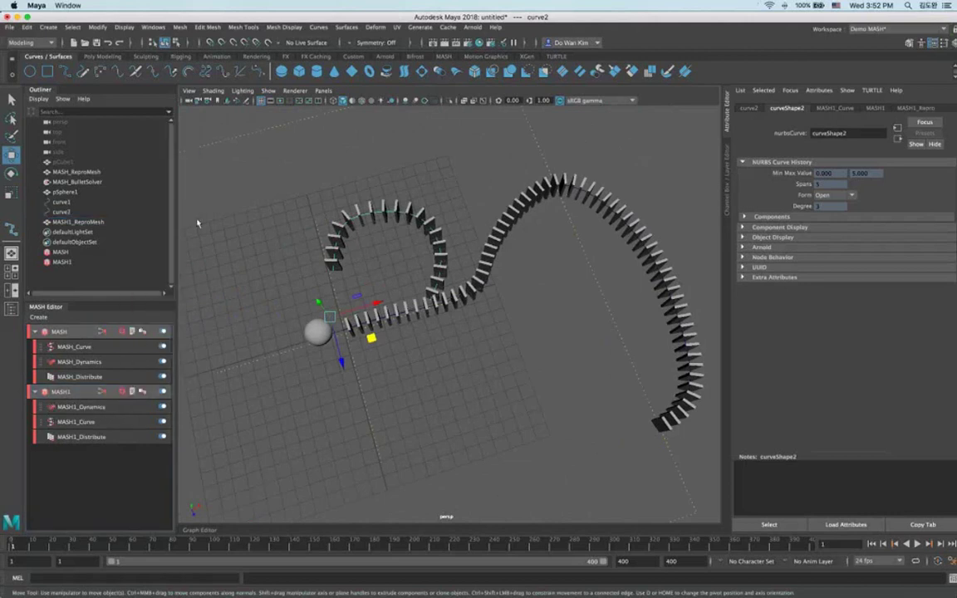
left_click(817, 202)
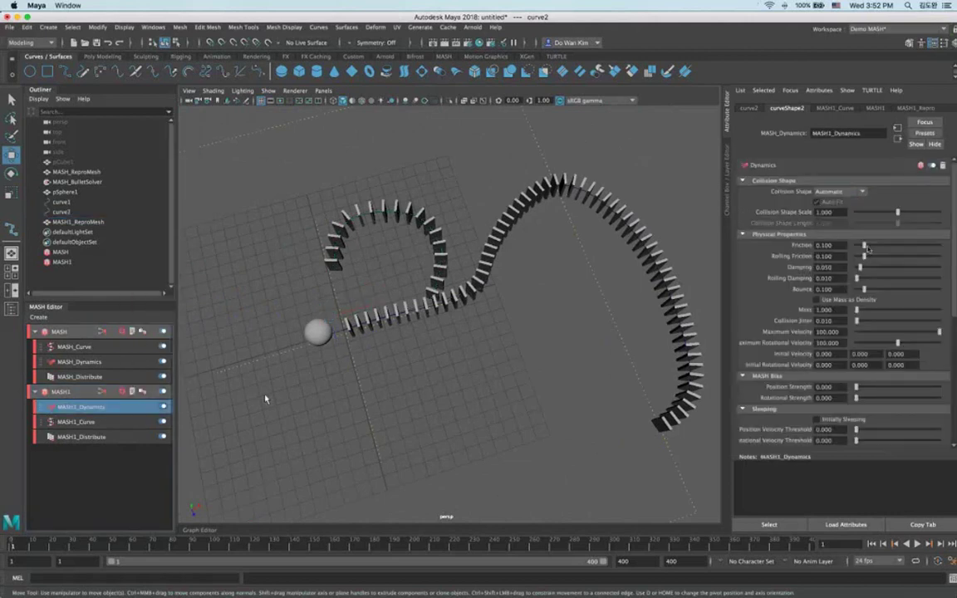
left_click_drag(864, 247, 908, 248)
Play the simulation to check how the sphere topples both domino rows, stop it, and rewind to frame 1.
left_click_drag(610, 325, 585, 307, "alt")
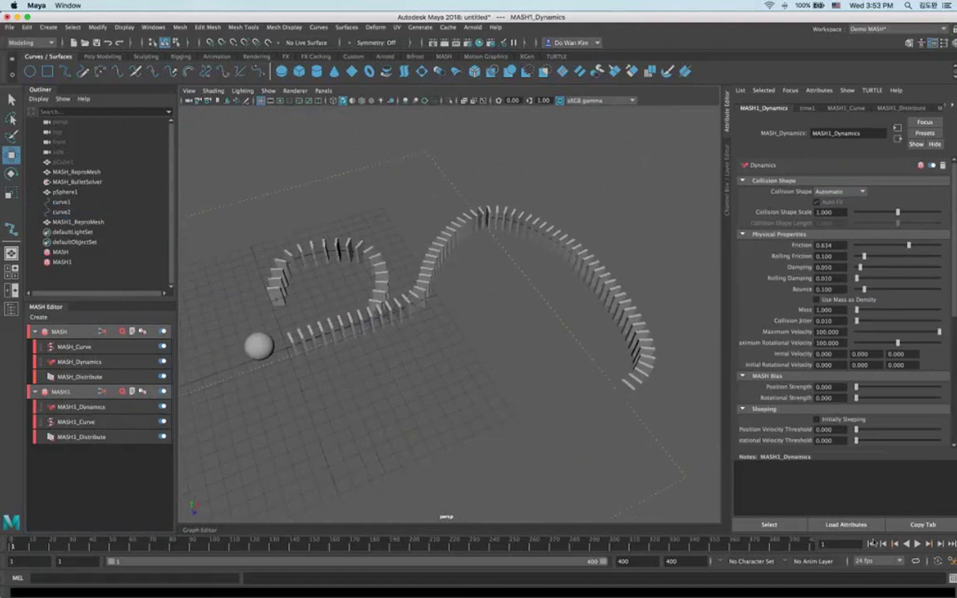
left_click(916, 543)
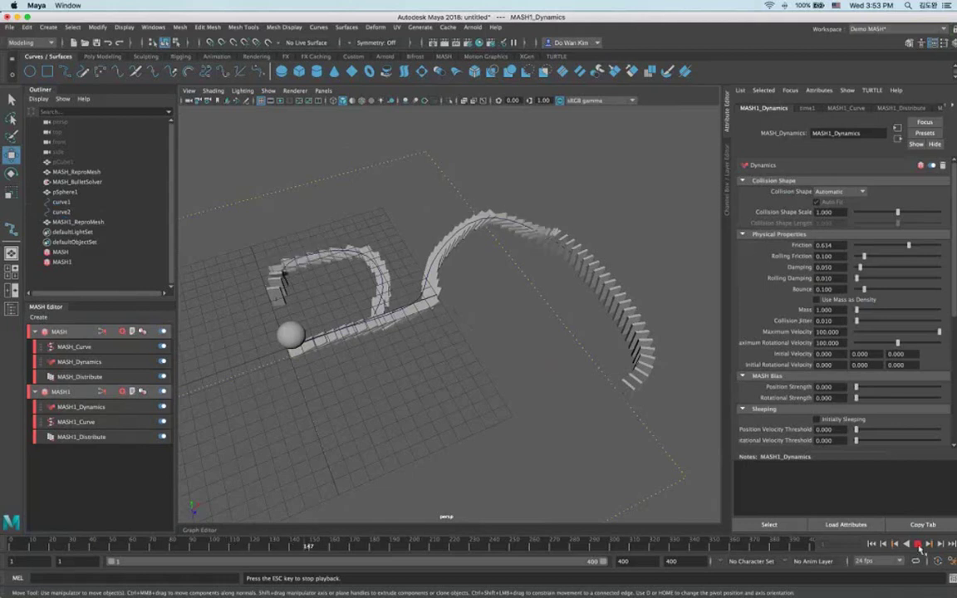
left_click(918, 545)
left_click(871, 543)
Create a third MASH network from pCube1 and set its Distribution Type to Grid.
right_click_drag(490, 396, 351, 372, "alt")
left_click_drag(350, 372, 270, 378, "alt")
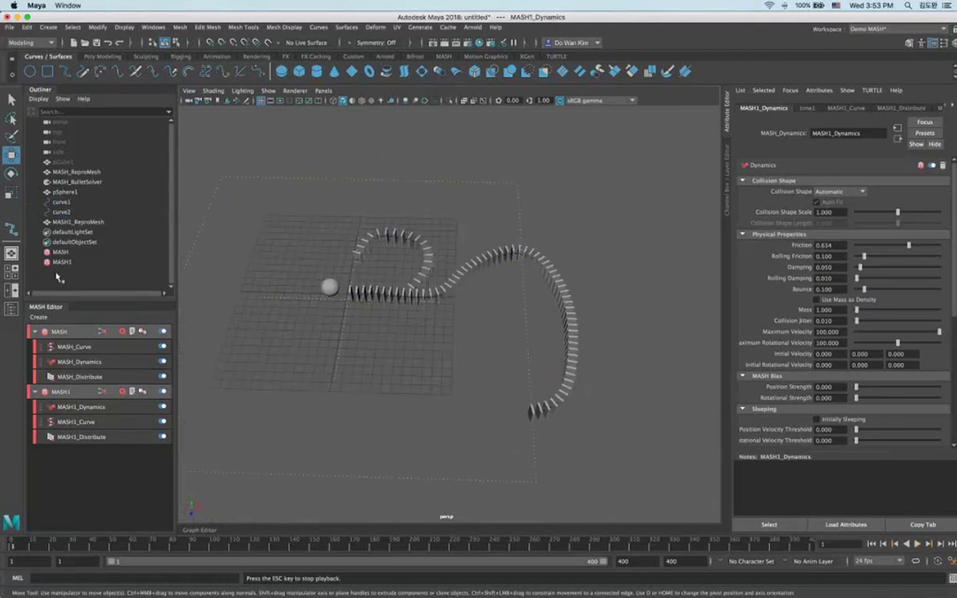
left_click(59, 161)
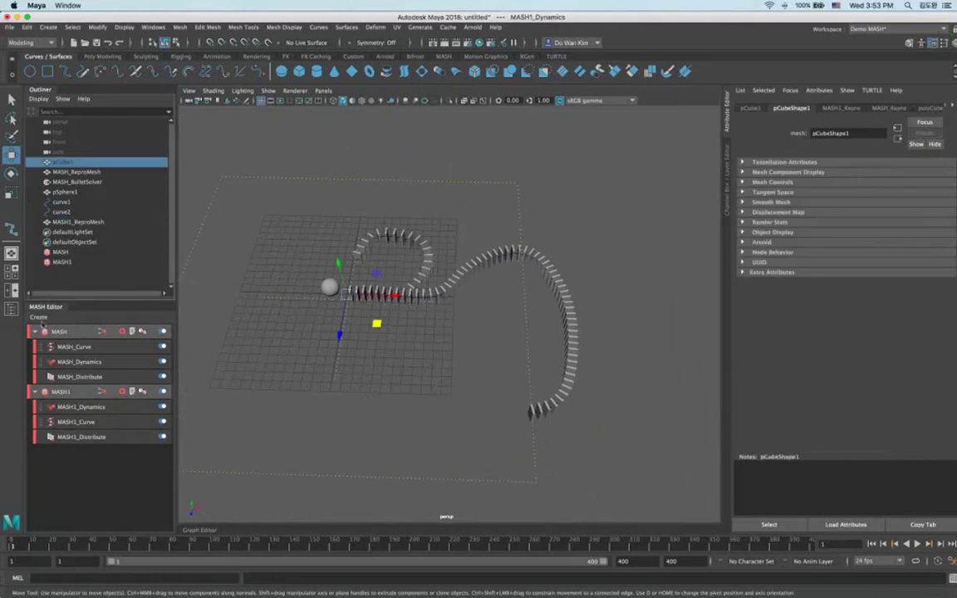
left_click(49, 328)
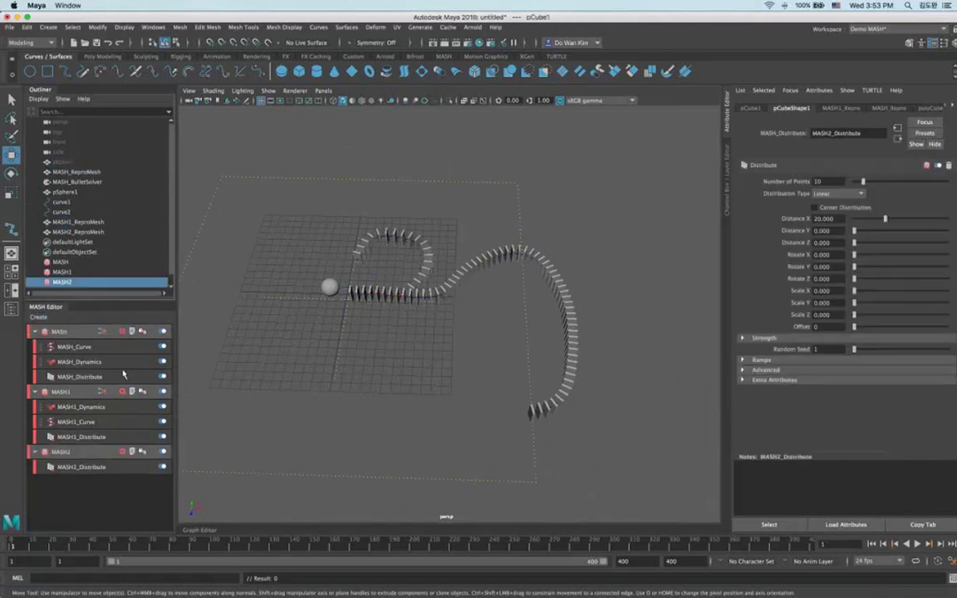
left_click(839, 193)
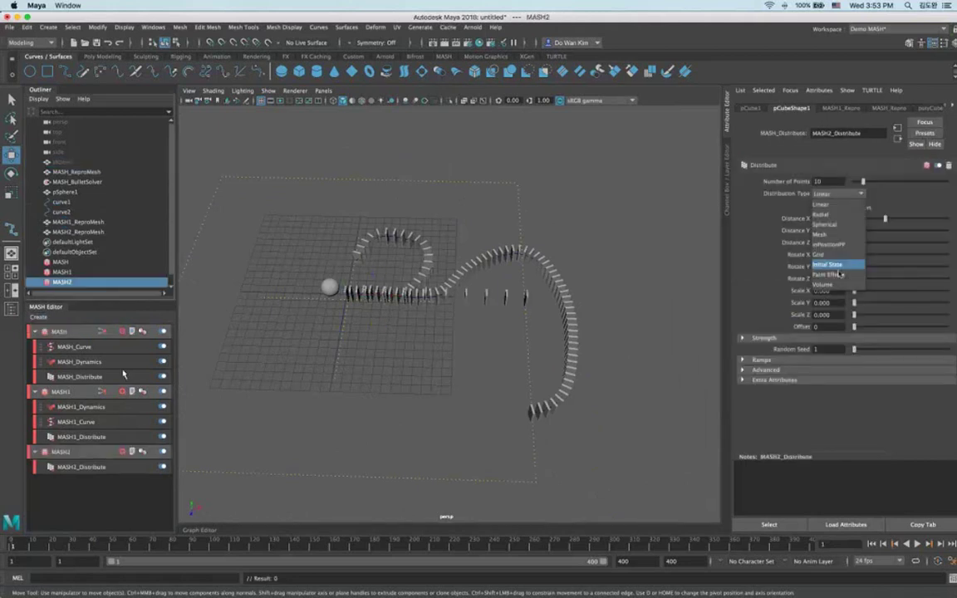
left_click(841, 257)
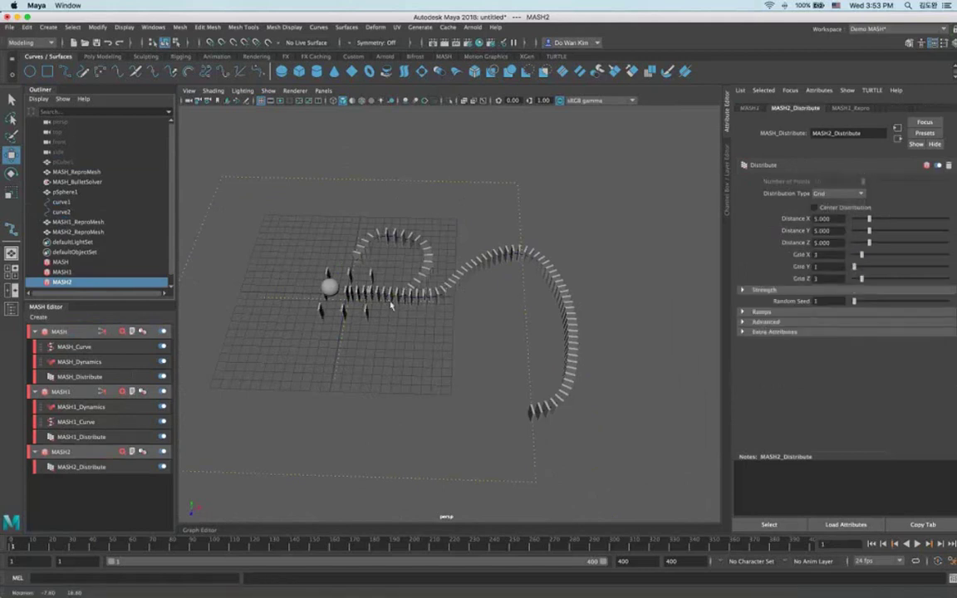
Set the MASH2 grid's Distance X to 9.293, Distance Z to 10.109, Grid X to 8 and Grid Z to 7.
left_click_drag(391, 304, 444, 348, "alt")
right_click_drag(444, 348, 540, 332, "alt")
left_click_drag(869, 218, 877, 279)
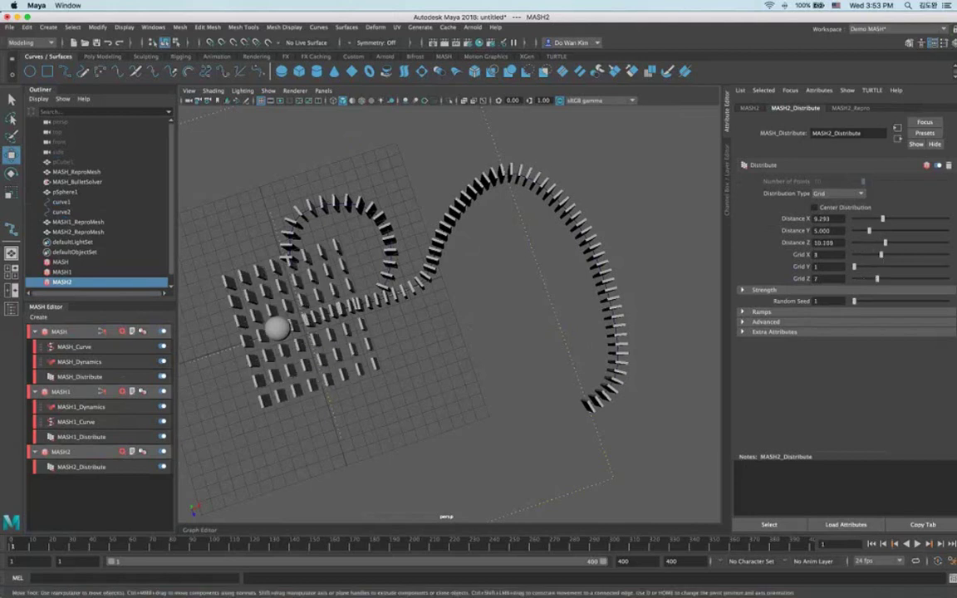
left_click_drag(577, 348, 559, 338, "alt")
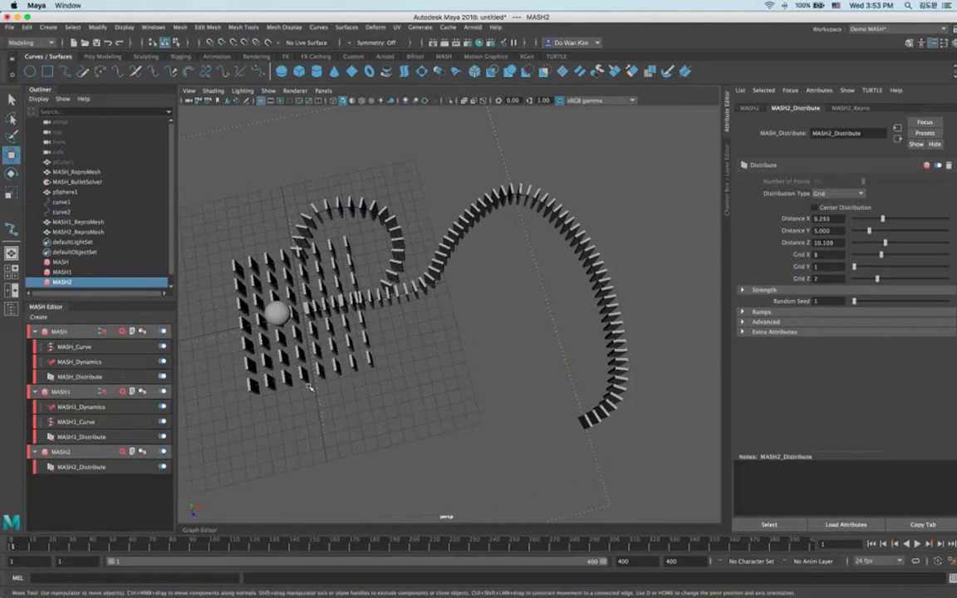
middle_click_drag(309, 388, 318, 345, "alt")
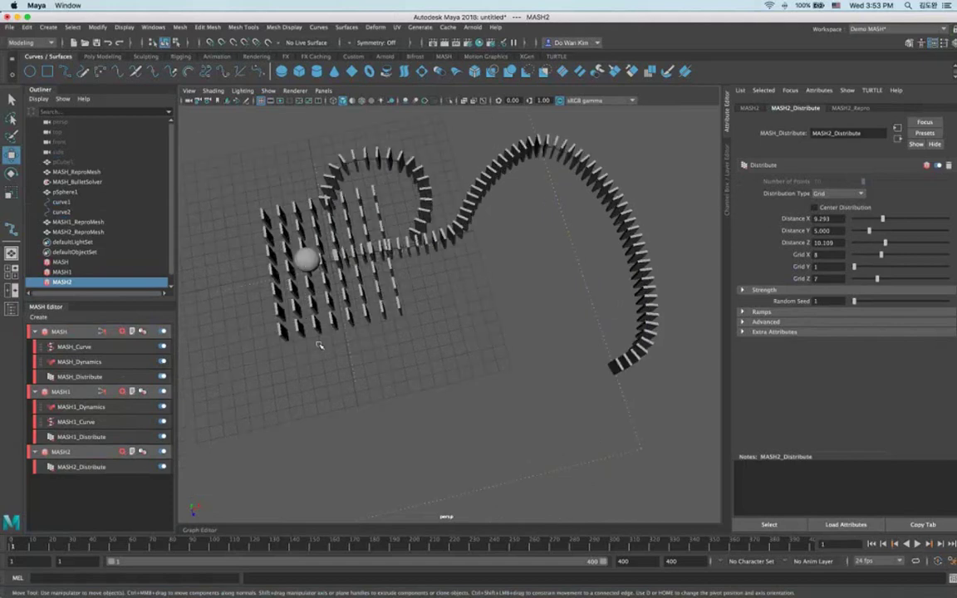
Add a Transform node to the MASH2 network and create a locator as its Controller Null.
right_click(122, 456)
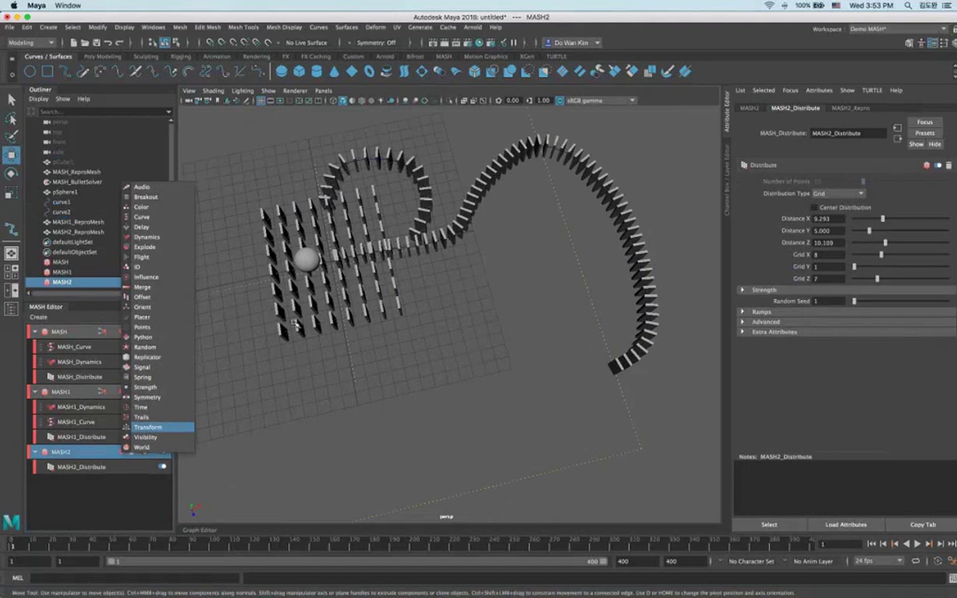
left_click(148, 427)
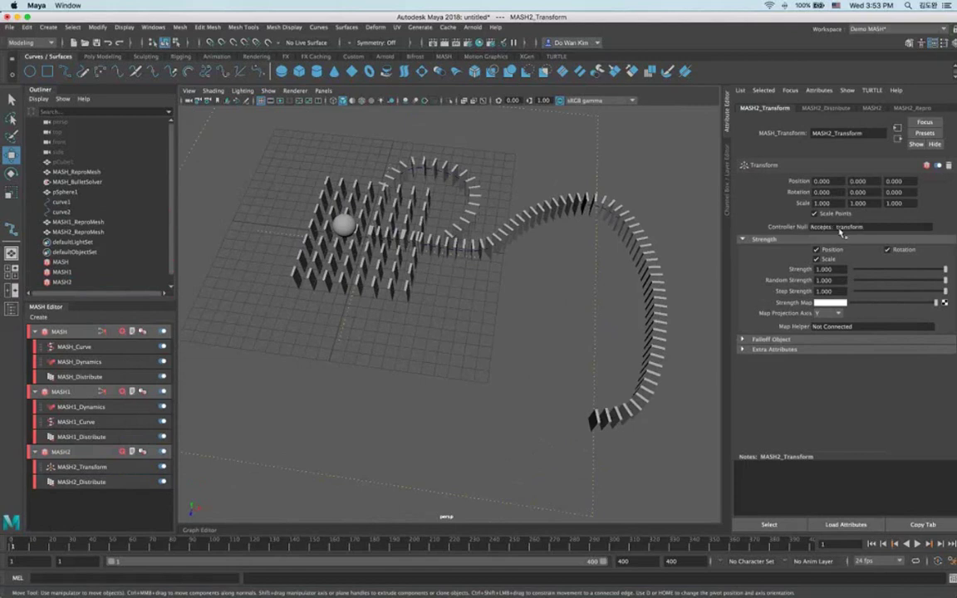
right_click(840, 227)
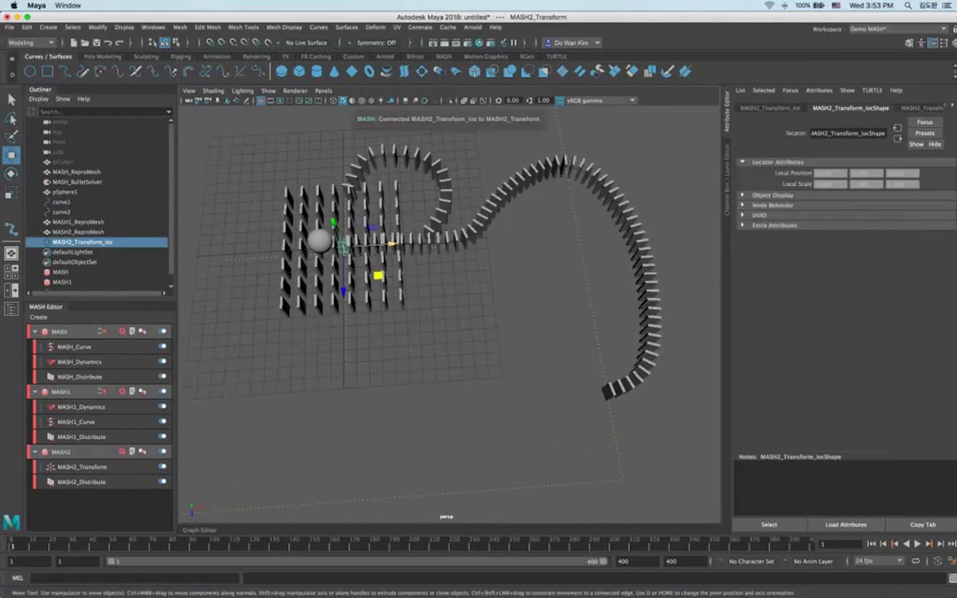
Move the MASH2_Transform_loc locator about 30.5 units along X so the domino grid stands outside the long curved row.
left_click_drag(394, 244, 715, 257)
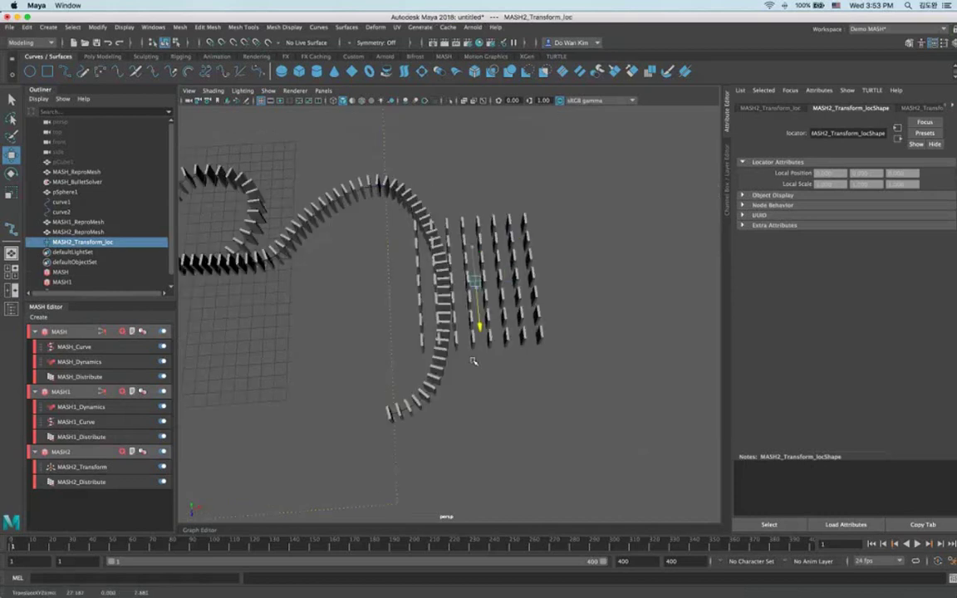
left_click_drag(474, 361, 479, 359)
left_click_drag(528, 307, 567, 305)
left_click_drag(433, 320, 449, 350, "alt")
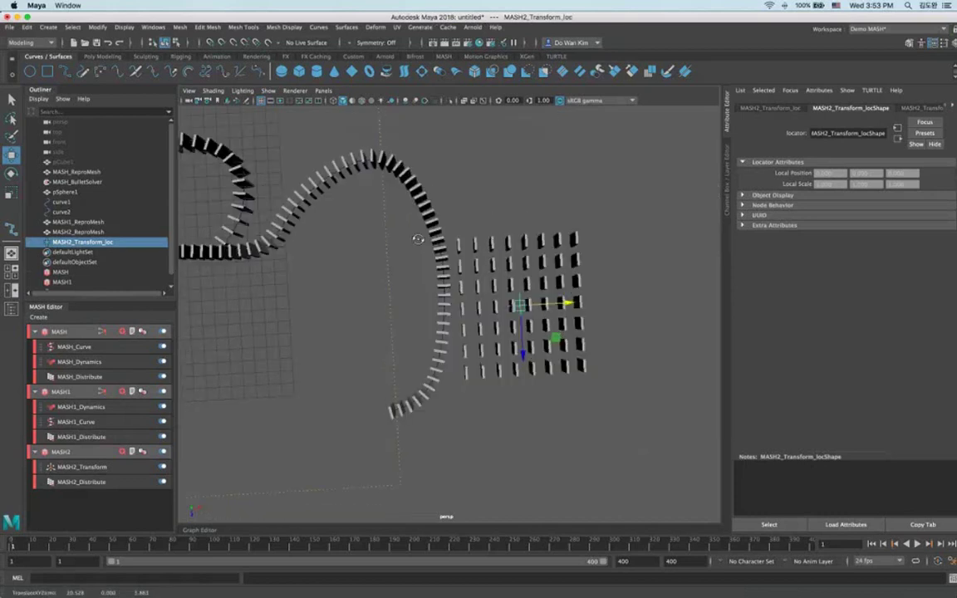
Straighten the end section of curve1 beside the grid by scaling its control vertices 5 to 10 flat along X.
left_click(94, 205)
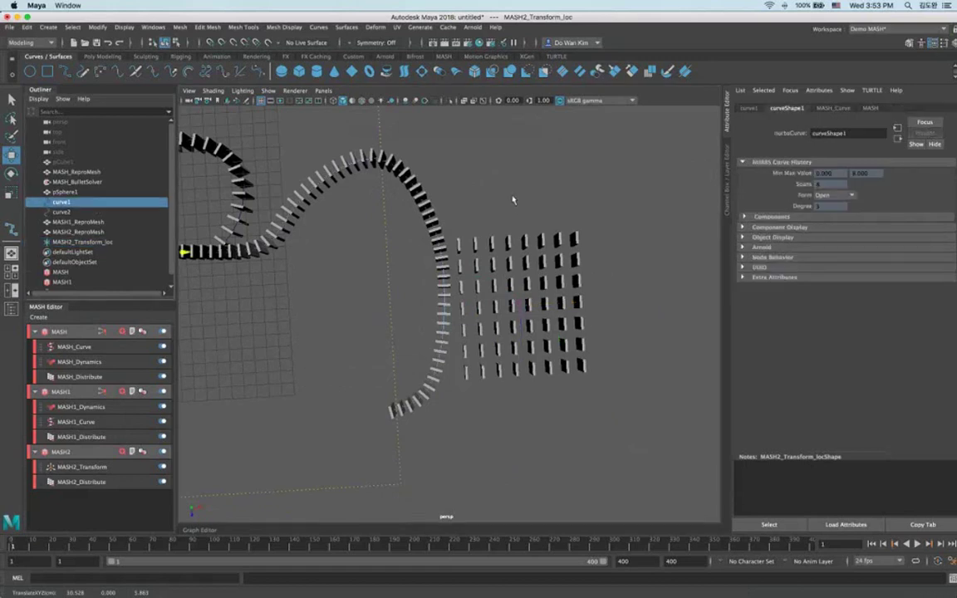
right_click(511, 196)
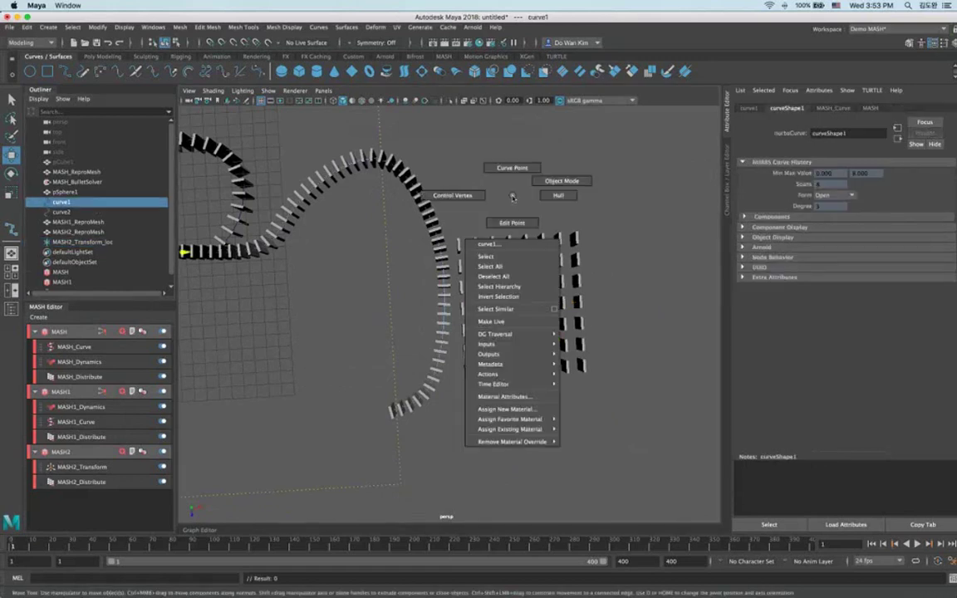
left_click(412, 181)
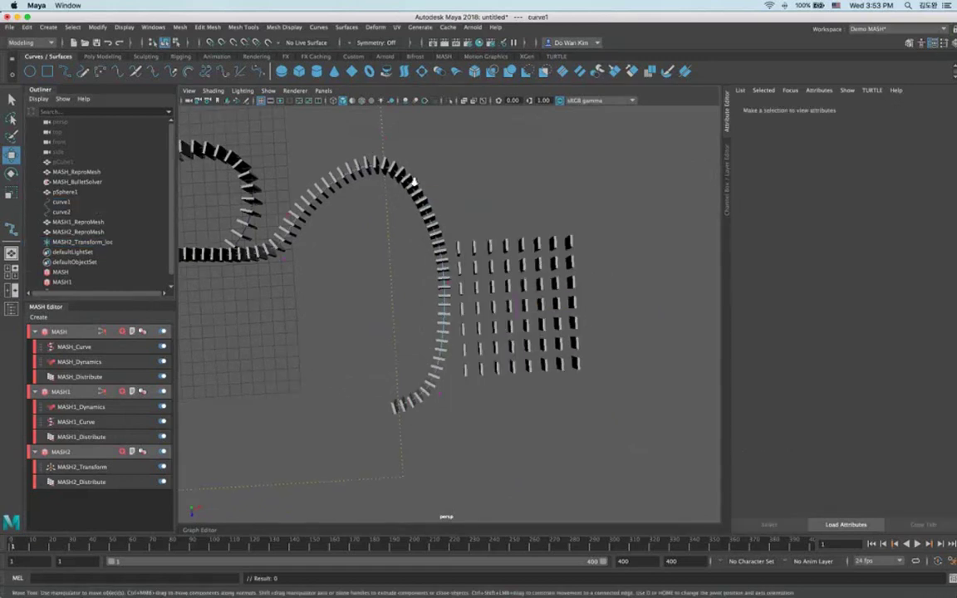
right_click_drag(519, 412, 469, 412, "alt")
left_click_drag(391, 155, 478, 403)
key("r")
left_click_drag(476, 281, 435, 280)
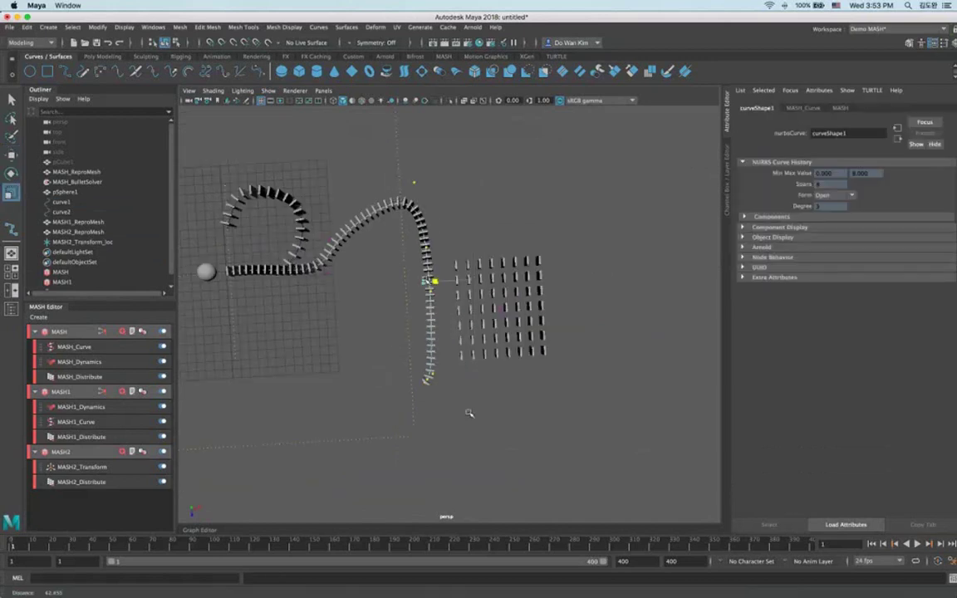
left_click_drag(503, 252, 560, 245, "alt")
left_click(183, 242)
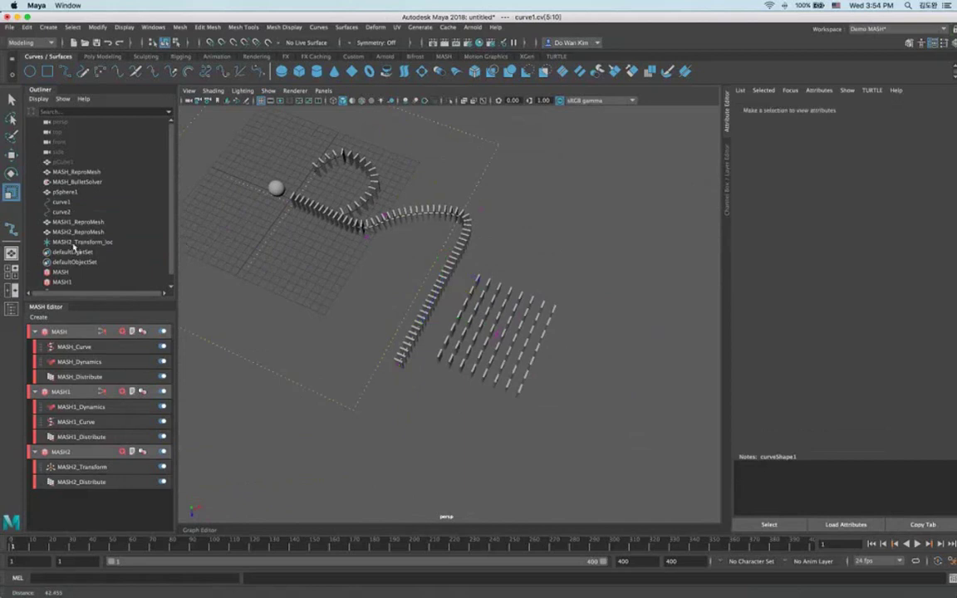
Enlarge the MASH2 grid by setting Distance X to 15.163, Distance Z to 12.391 and Grid X to 18.
left_click(75, 243)
left_click_drag(452, 290, 550, 305, "alt")
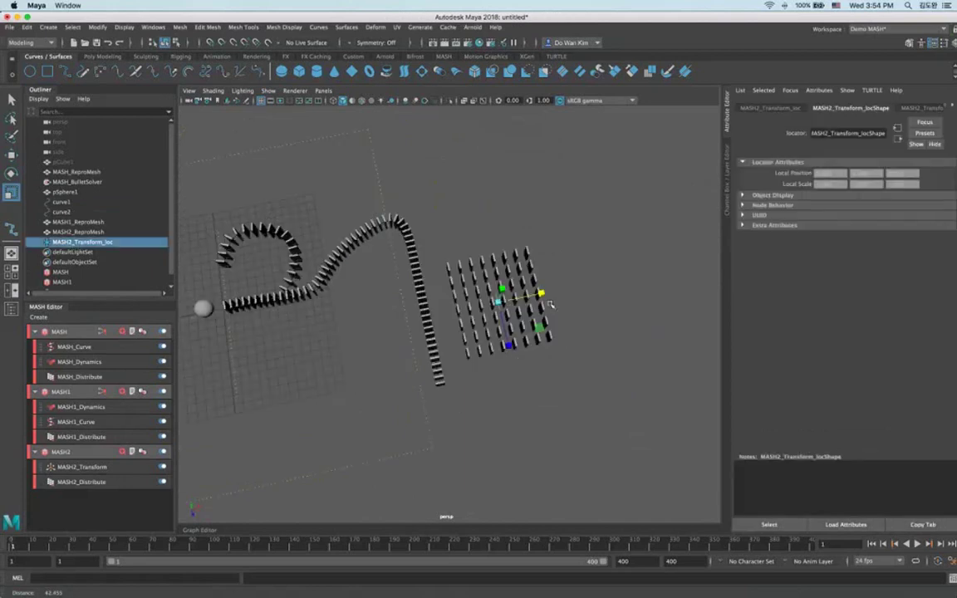
key("w")
key("f")
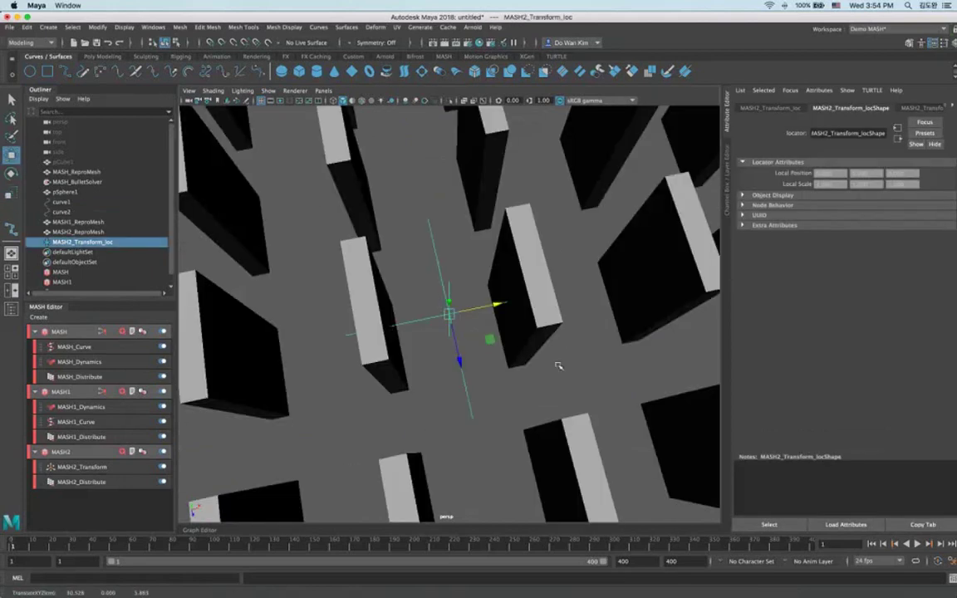
scroll(424, 341, "down", 5)
left_click_drag(436, 337, 315, 415, "alt")
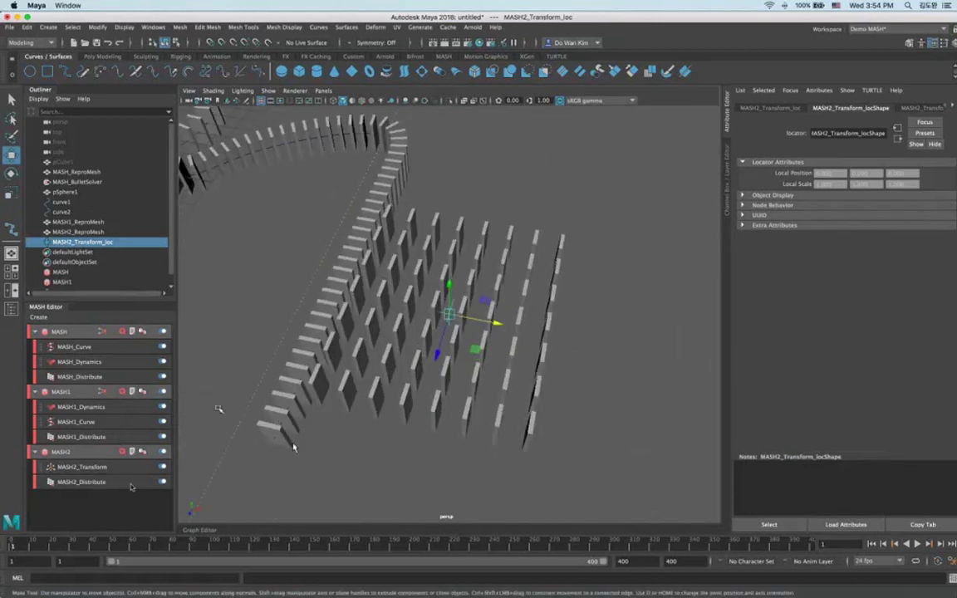
left_click(130, 484)
left_click_drag(884, 242, 920, 259)
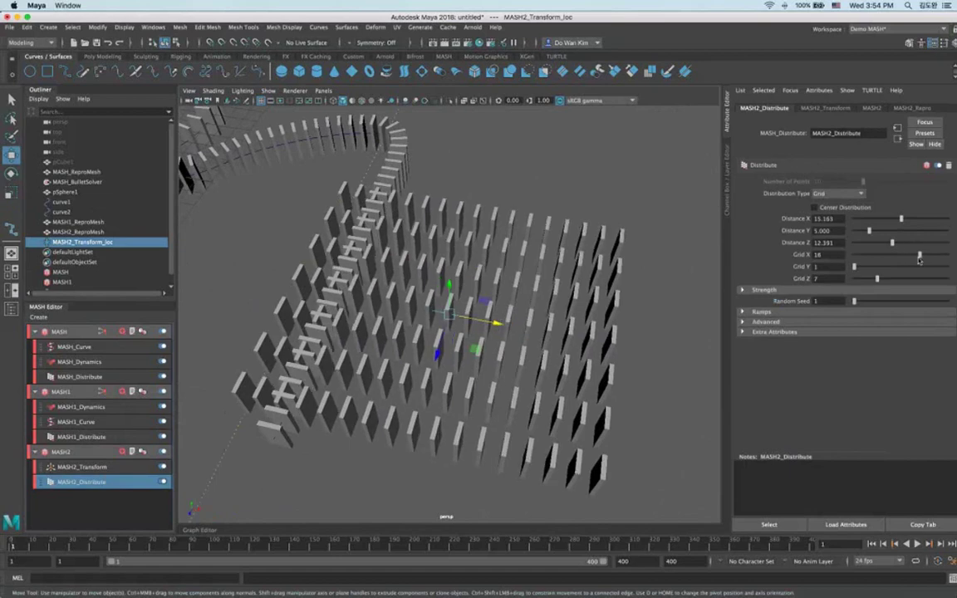
Move the MASH2 locator farther along X so the enlarged grid clears the straightened row and starts right beside it.
left_click_drag(449, 255, 452, 359, "alt")
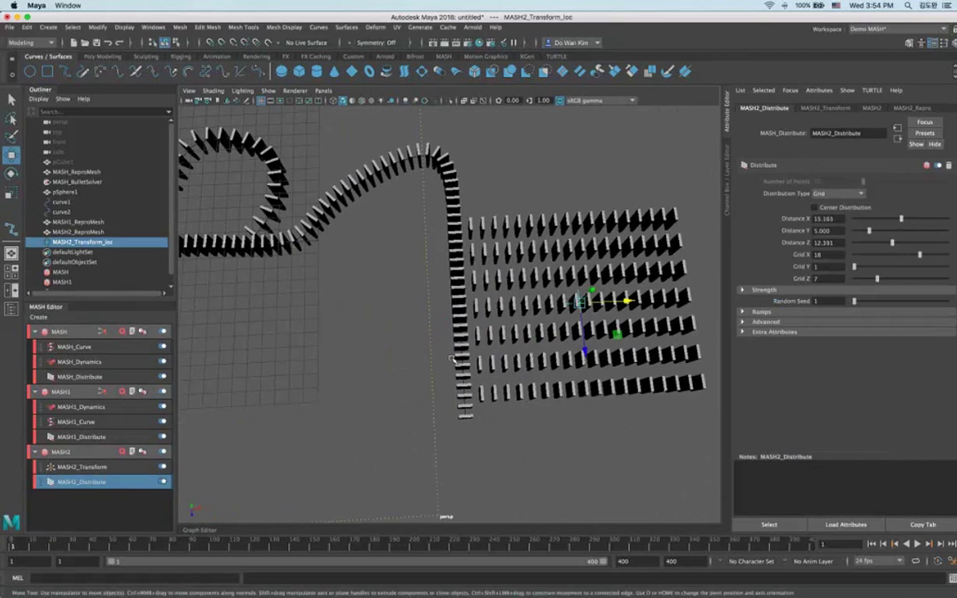
left_click_drag(408, 324, 337, 229, "alt")
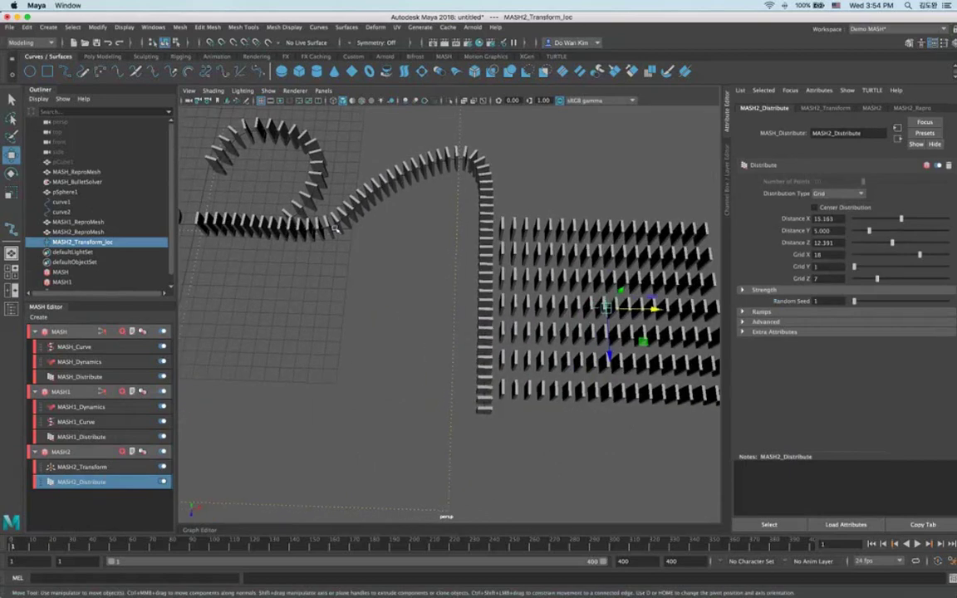
Add an Offset node to the first MASH network.
middle_click_drag(335, 229, 359, 239, "alt")
left_click(122, 332)
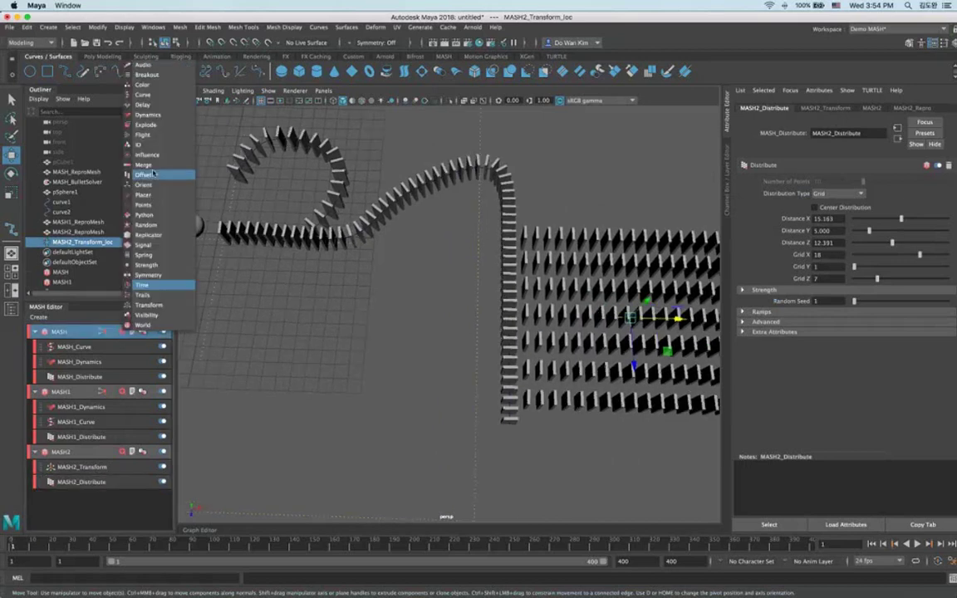
left_click(151, 174)
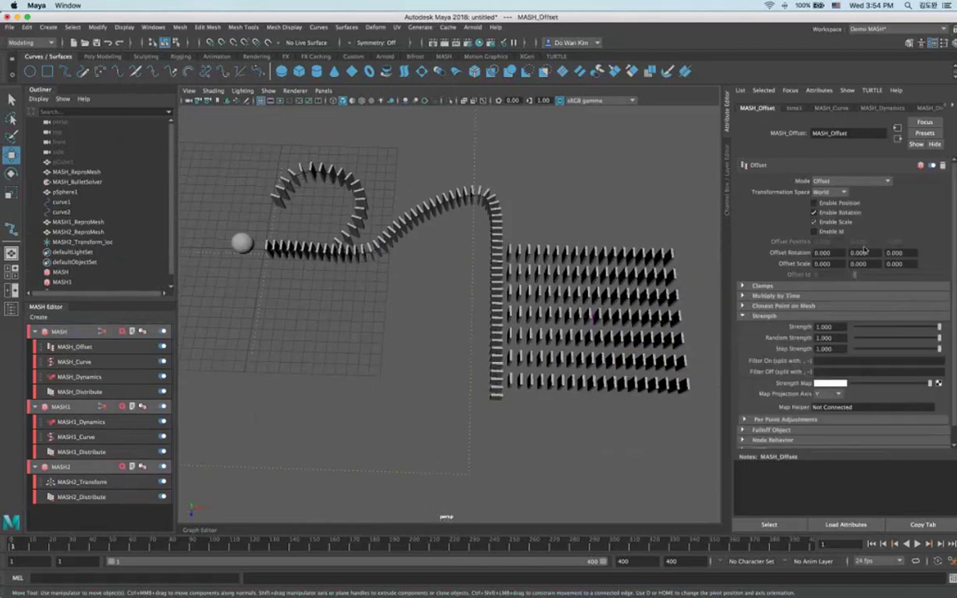
Limit the MASH_Offset node to rotation by disabling scale, and set its Y Offset Rotation to 60.
left_click(814, 222)
double_click(860, 252)
type("60")
key("Return")
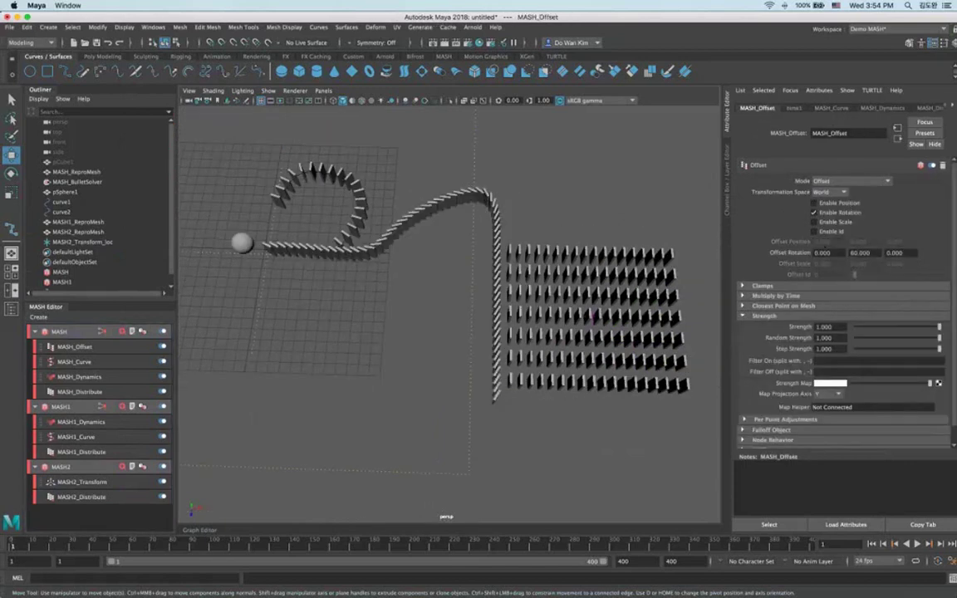
right_click_drag(466, 419, 523, 197, "alt")
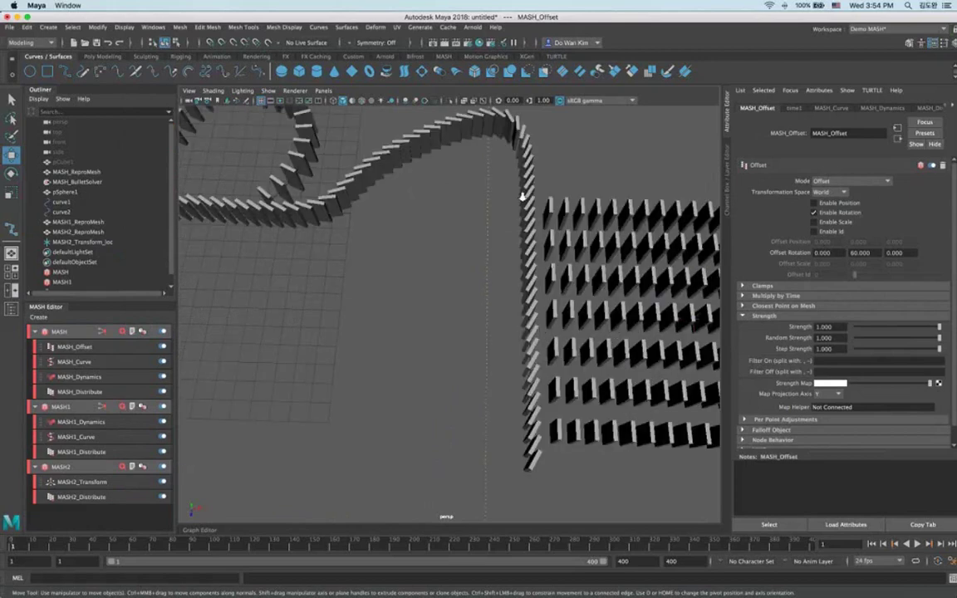
left_click_drag(459, 310, 266, 259, "alt")
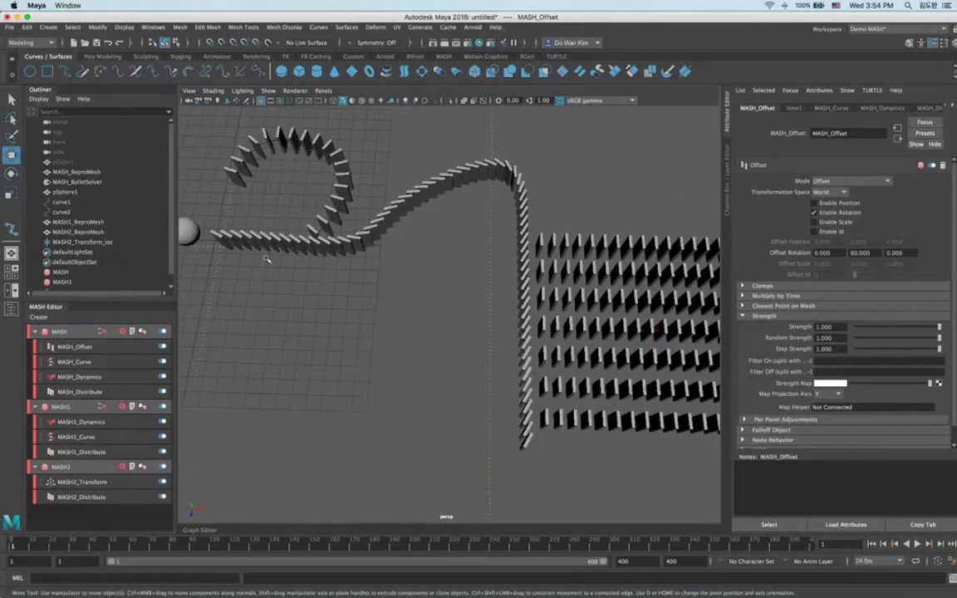
Create a falloff object for the MASH_Offset node and set its shape to Cube.
left_click(71, 349)
scroll(770, 416, "down", 1)
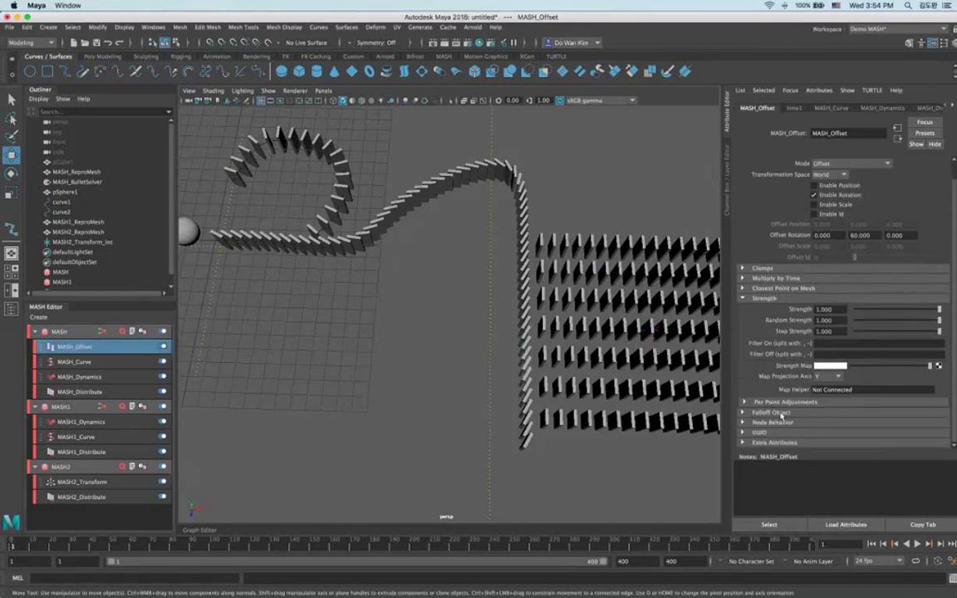
left_click(771, 413)
right_click(817, 441)
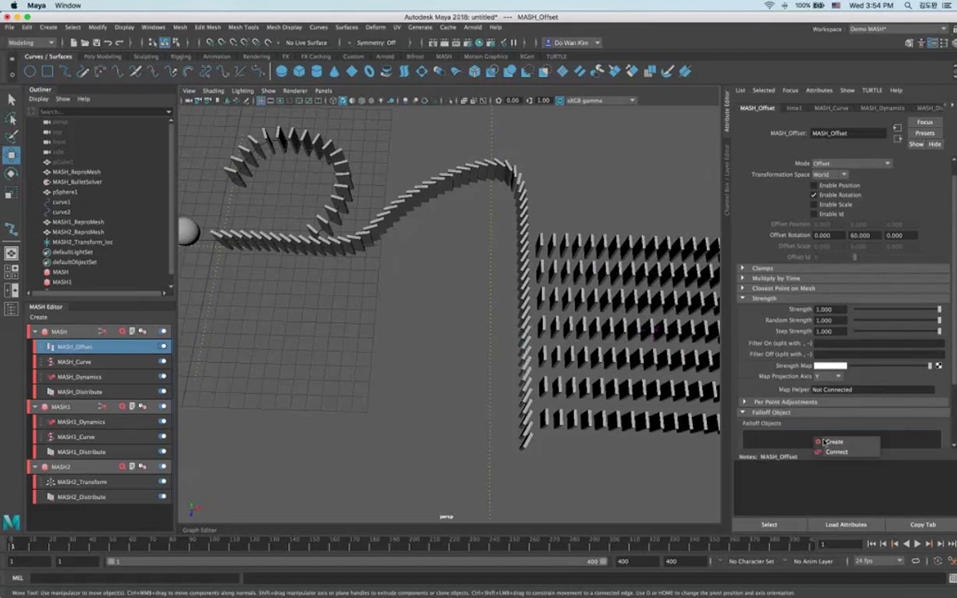
left_click(830, 441)
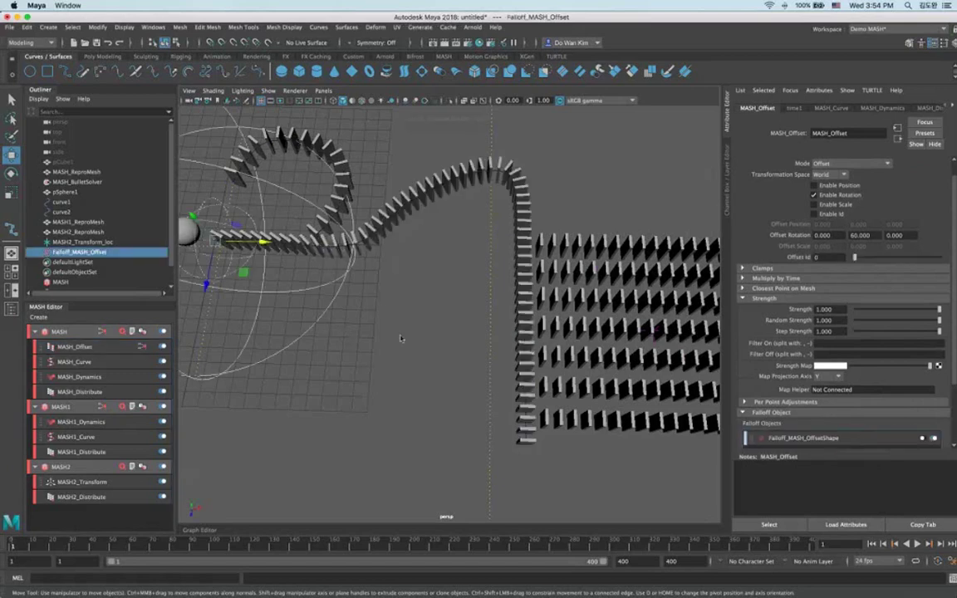
left_click(839, 202)
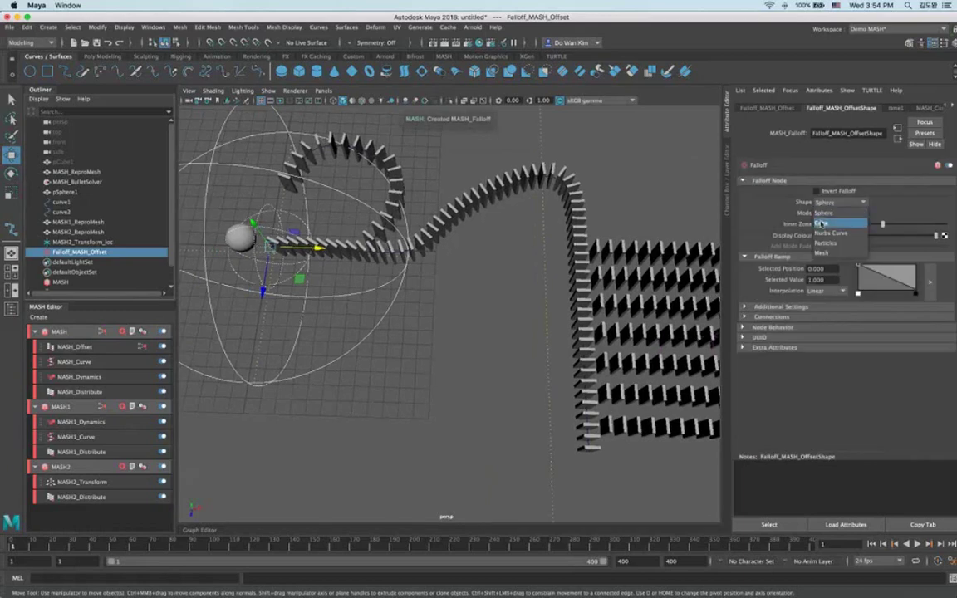
left_click(821, 222)
Move the cube falloff along X onto the straight domino row beside the grid.
scroll(365, 281, "down", 2)
scroll(365, 282, "down", 1)
left_click_drag(363, 264, 599, 272)
Stretch and shift the cube falloff so it encloses the straight domino row, and set its Inner Zone to 0.795.
key("e")
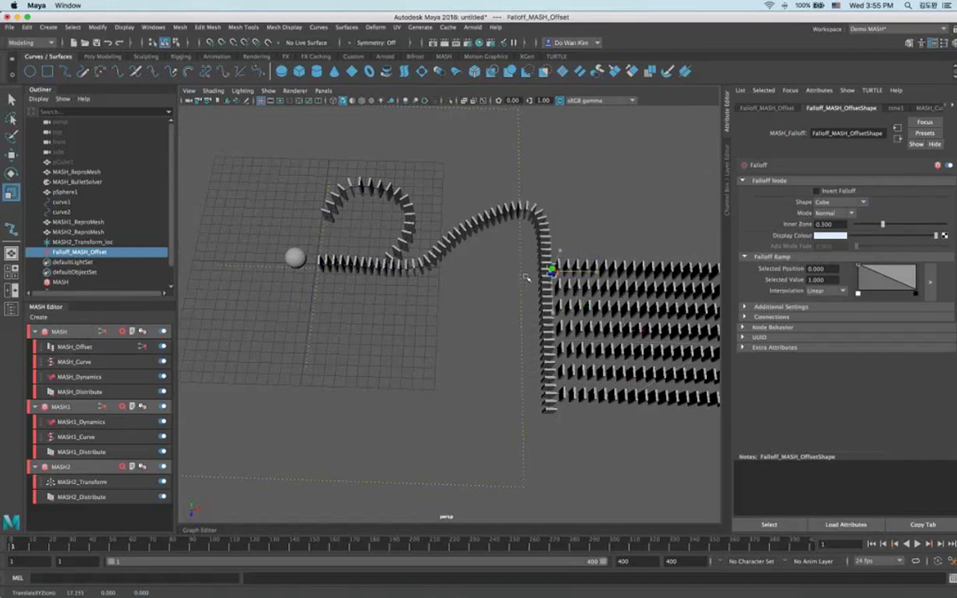
left_click_drag(526, 277, 551, 271)
left_click_drag(882, 225, 926, 225)
left_click_drag(554, 311, 550, 388)
key("w")
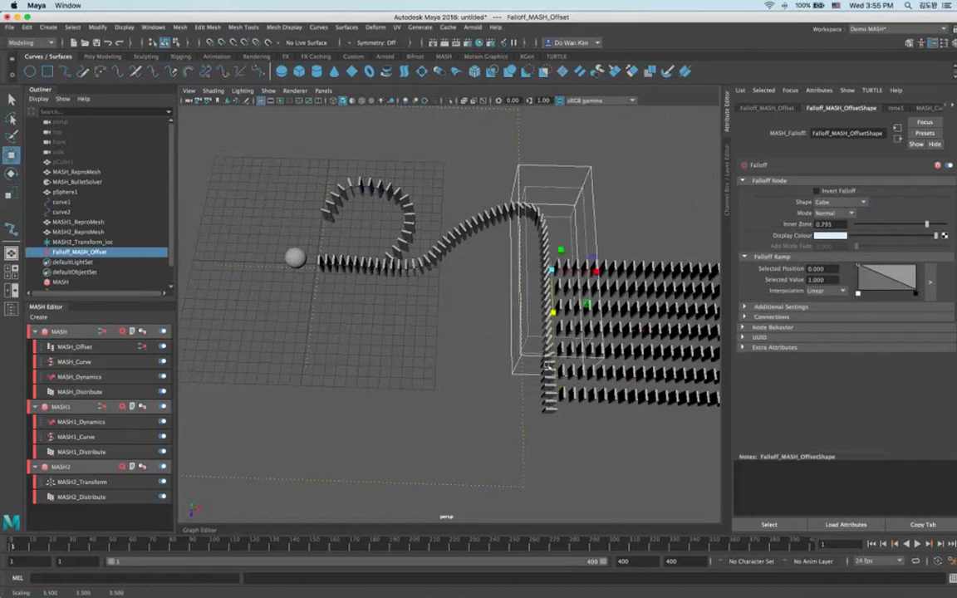
left_click_drag(550, 314, 552, 379)
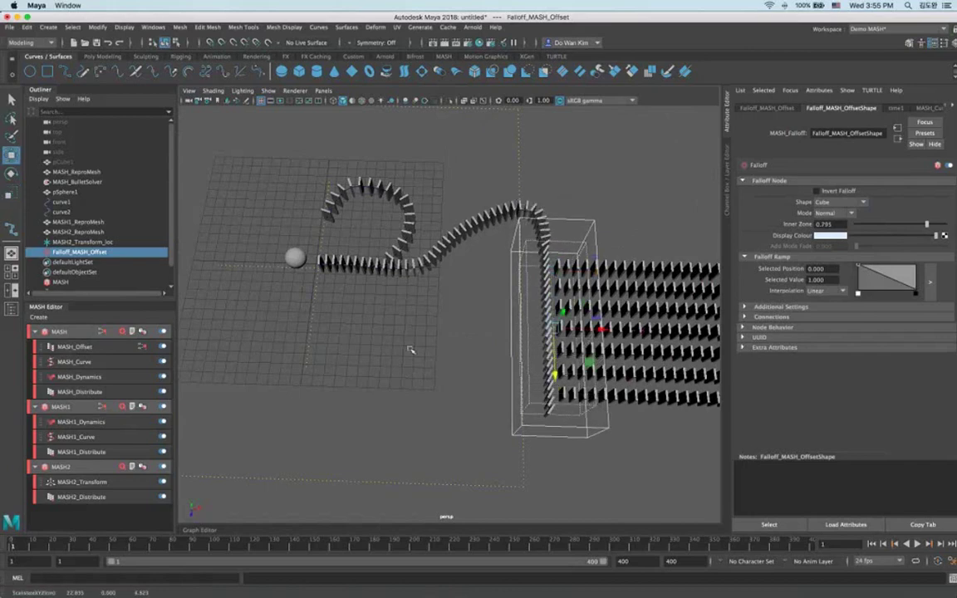
Move the MASH2 locator slightly along X to bring the domino grid closer to the straight row.
left_click_drag(409, 350, 530, 331, "alt")
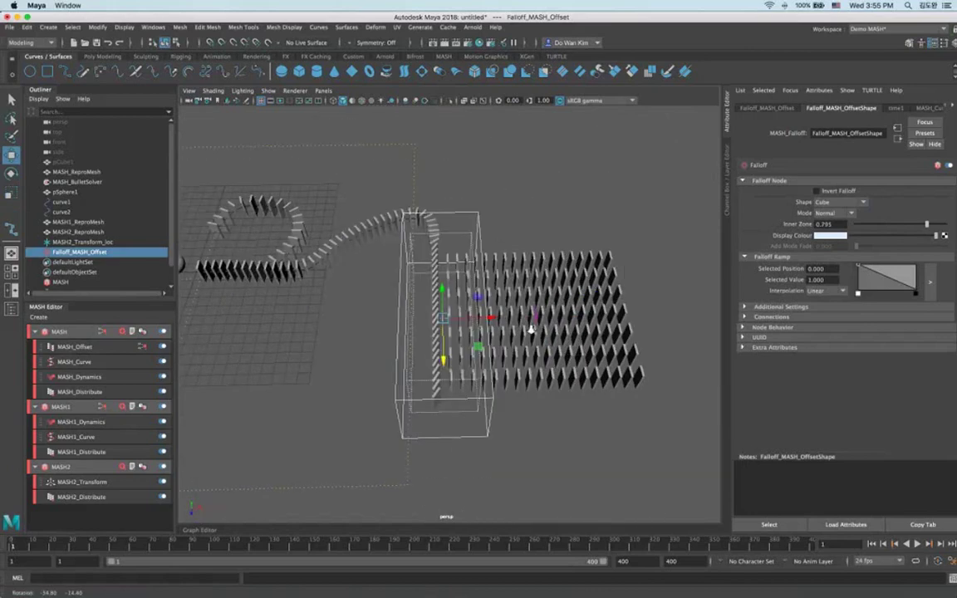
right_click_drag(530, 330, 559, 317, "alt")
left_click(577, 317)
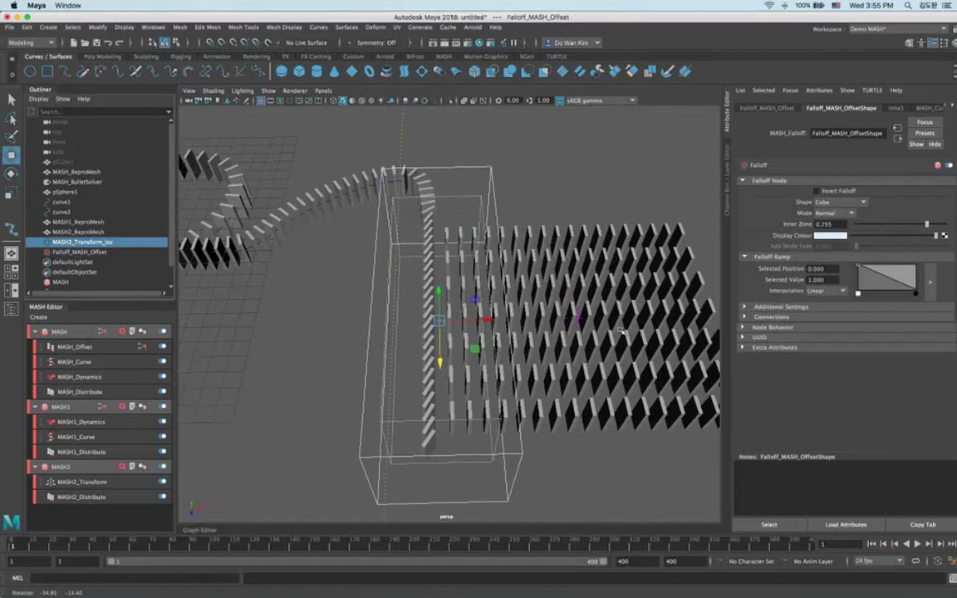
left_click_drag(625, 319, 443, 309)
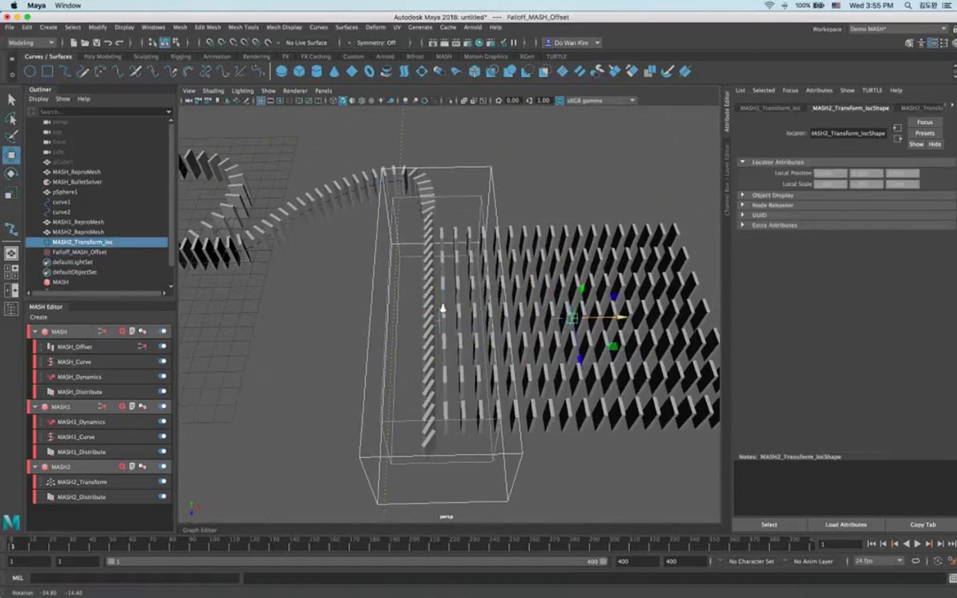
Reduce the first MASH network's Number of Points to 41 in its Distribute node.
right_click_drag(442, 309, 117, 356, "alt")
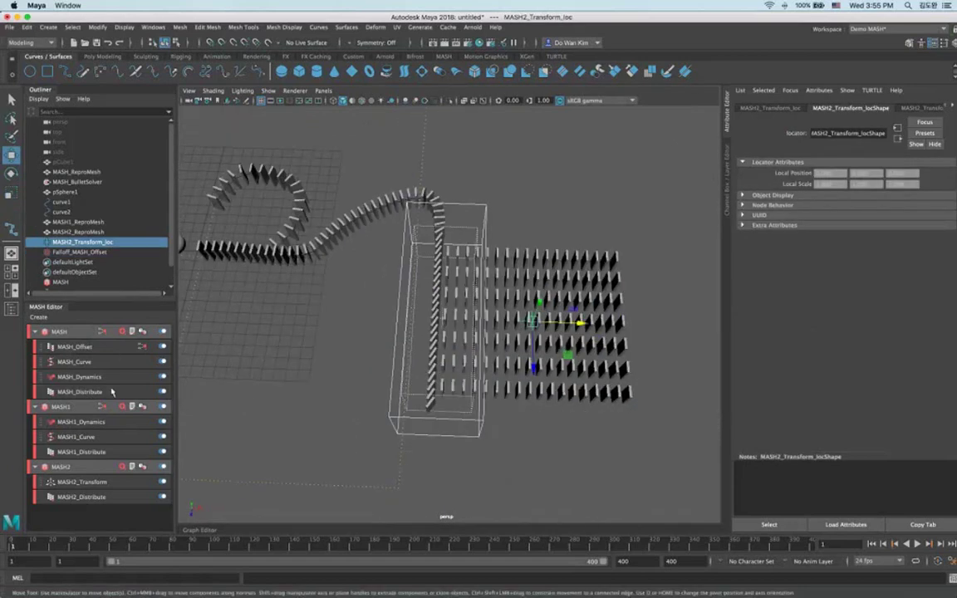
left_click(113, 392)
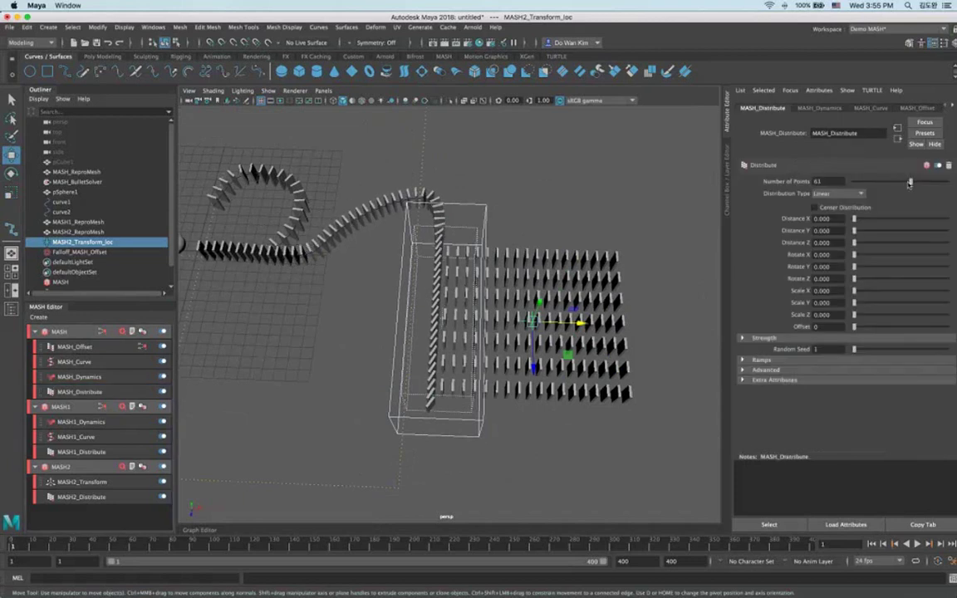
left_click_drag(909, 182, 892, 187)
left_click_drag(488, 303, 573, 312, "alt")
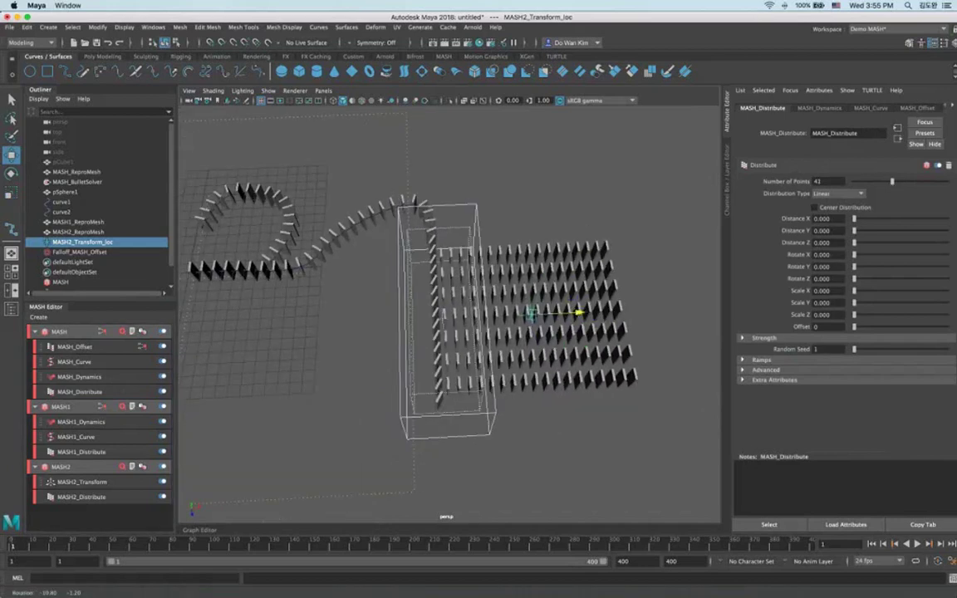
Add a Dynamics node to the MASH2 grid network and set its Friction to 0.646.
right_click(120, 467)
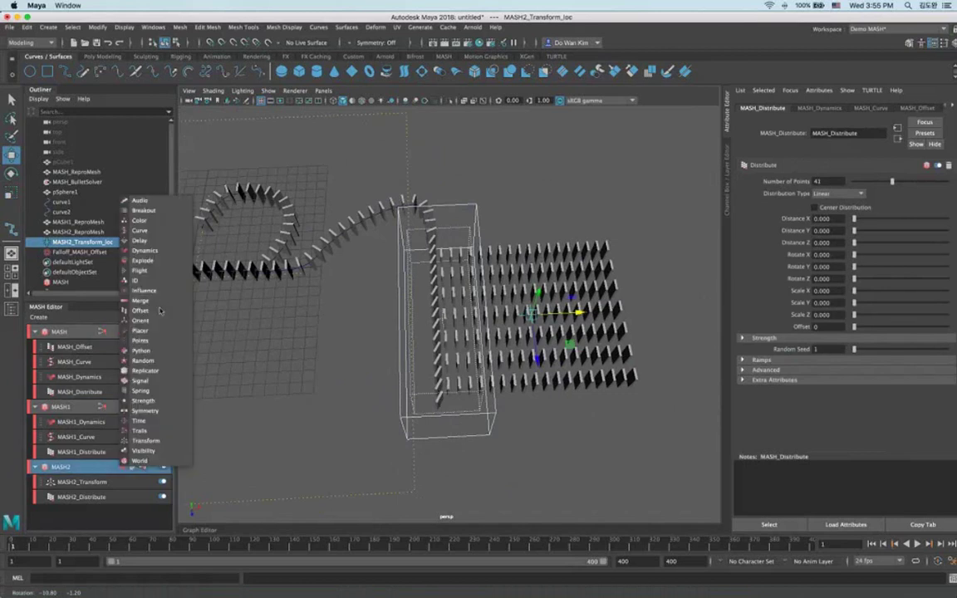
left_click(144, 250)
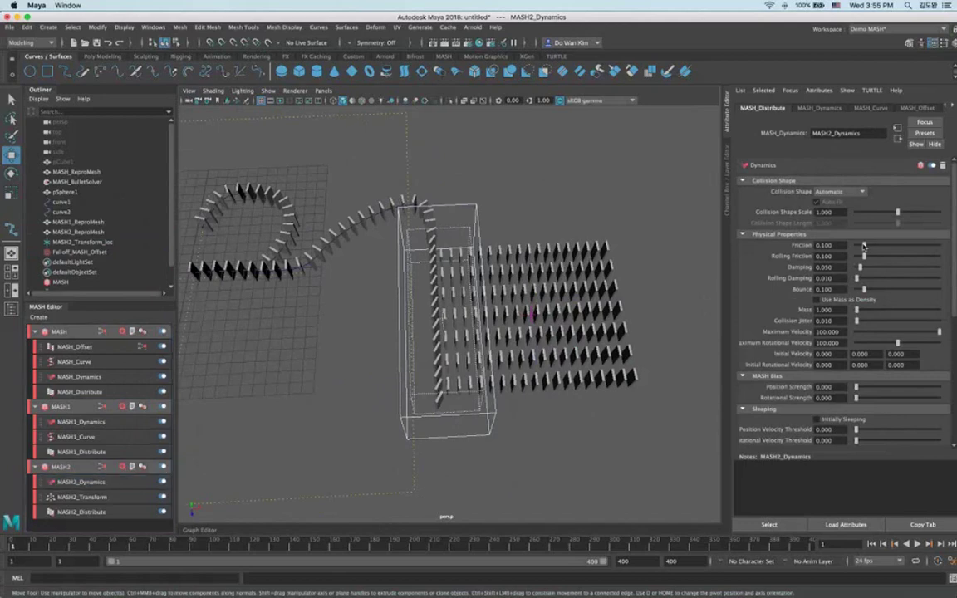
left_click_drag(864, 246, 910, 246)
middle_click_drag(539, 237, 602, 197, "alt")
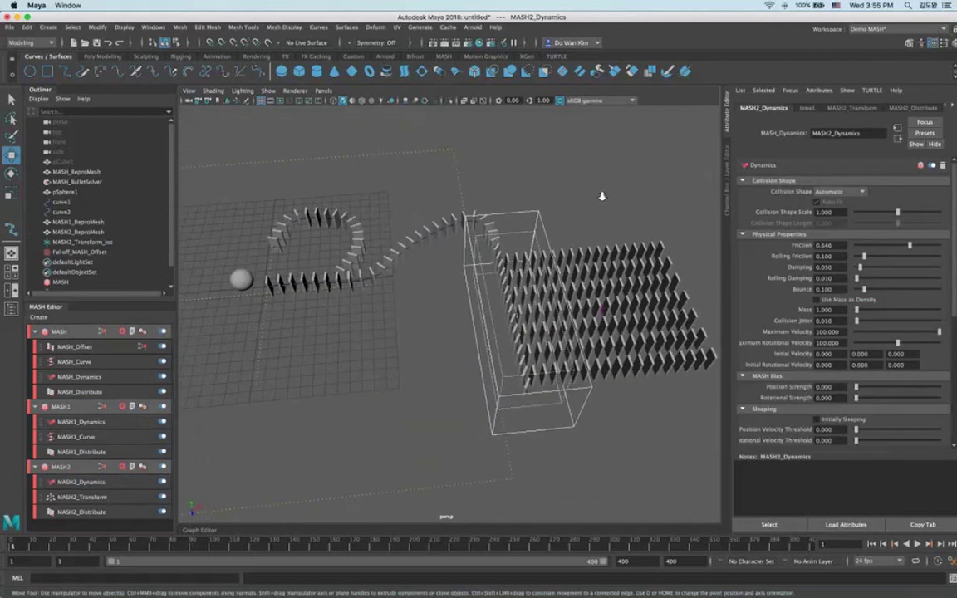
left_click(573, 237)
left_click_drag(573, 239, 598, 304, "alt")
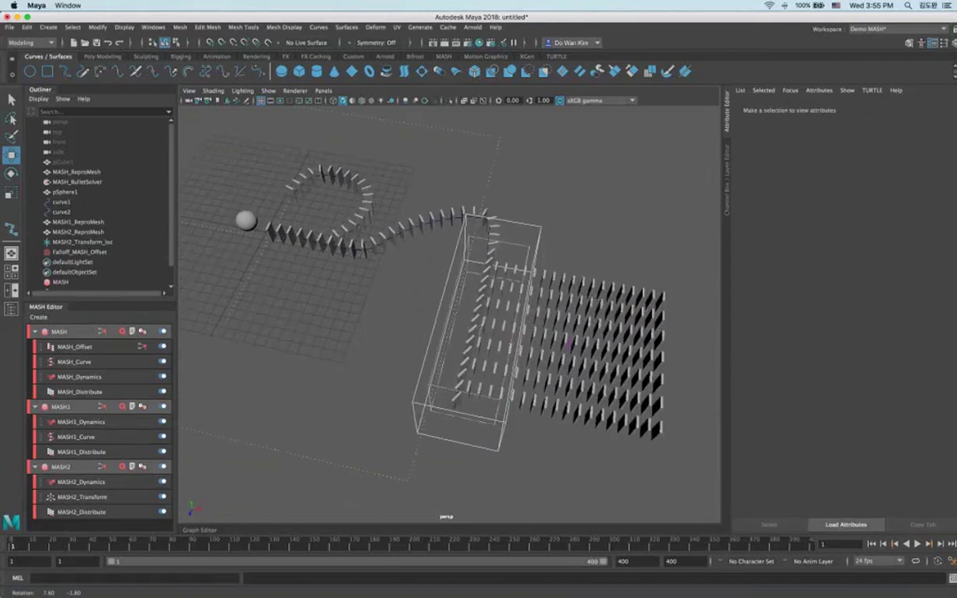
Add a Signal node to the MASH2 network and set its position to X 0.341, Y 0.000 and Z 0.568.
left_click(82, 512)
left_click_drag(574, 319, 555, 343, "alt")
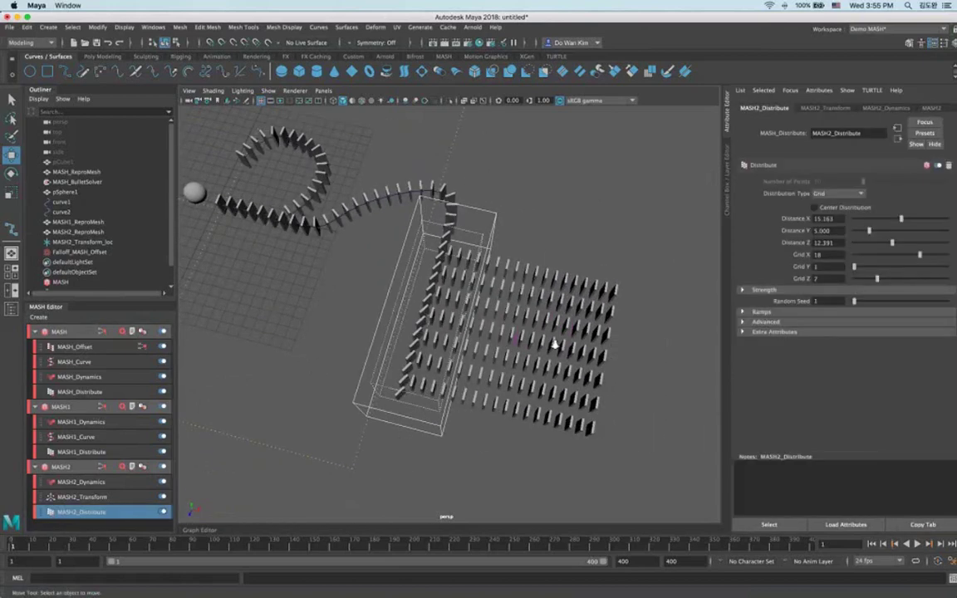
scroll(555, 344, "up", 3)
left_click(124, 467)
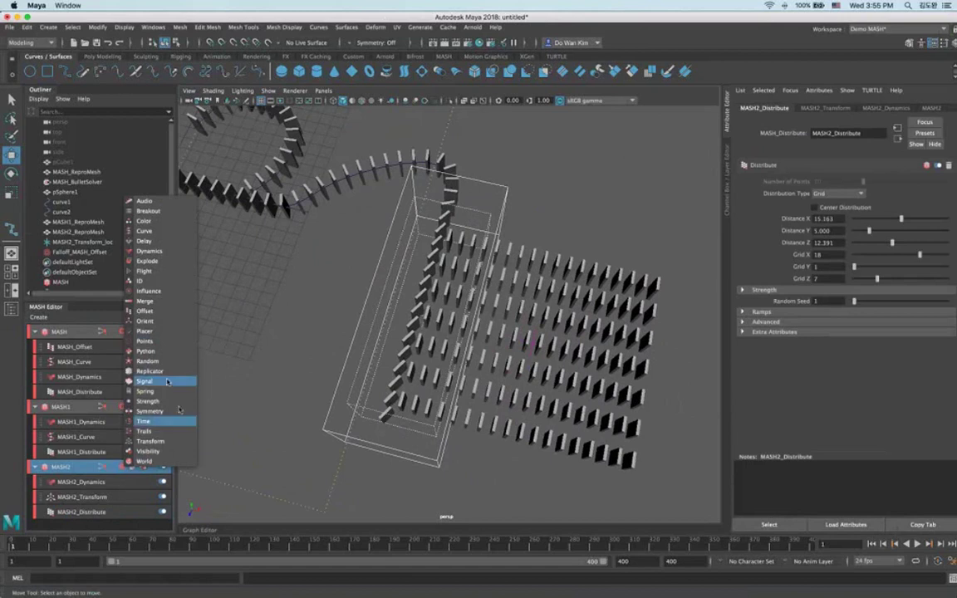
left_click(167, 381)
left_click_drag(900, 224, 861, 237)
left_click_drag(590, 303, 581, 314, "alt")
left_click_drag(656, 236, 585, 250, "alt")
mouse_move(585, 251)
middle_mouse_down("alt")
mouse_move(559, 243)
mouse_move(587, 256)
middle_mouse_up("alt")
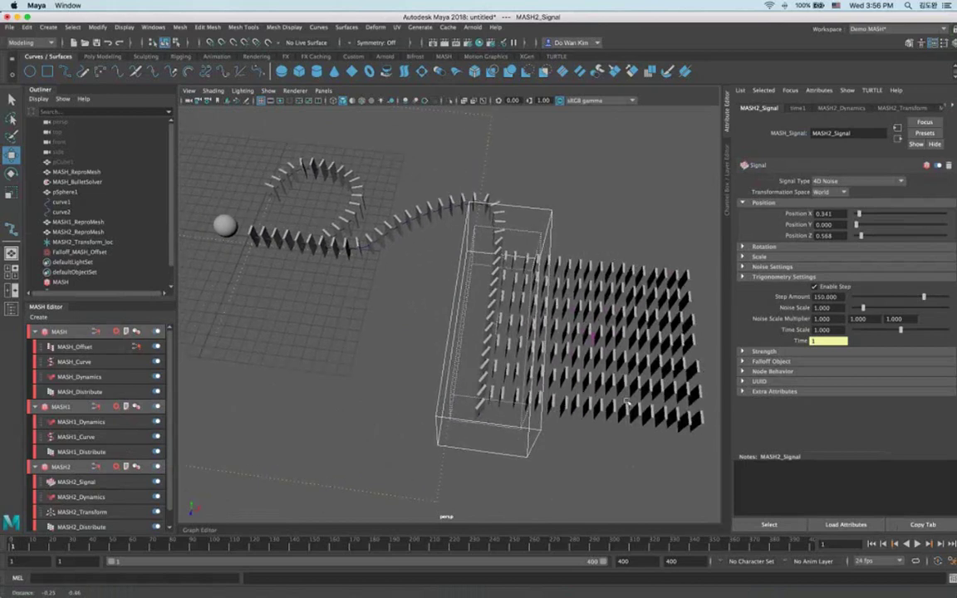
Play the simulation to check how the dominoes fall along the curves and into the grid.
left_click(917, 544)
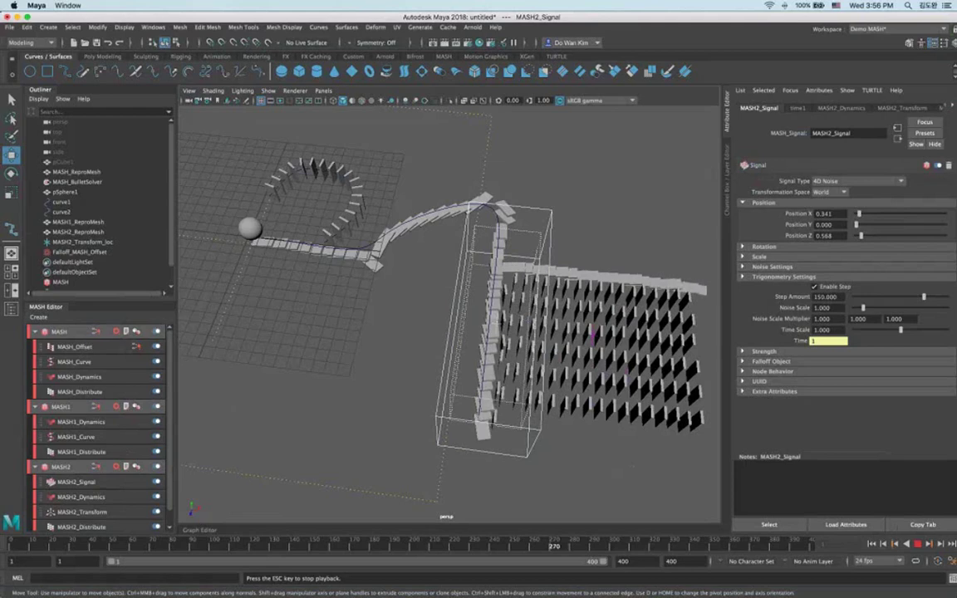
left_click(917, 544)
left_click_drag(532, 390, 567, 404, "alt")
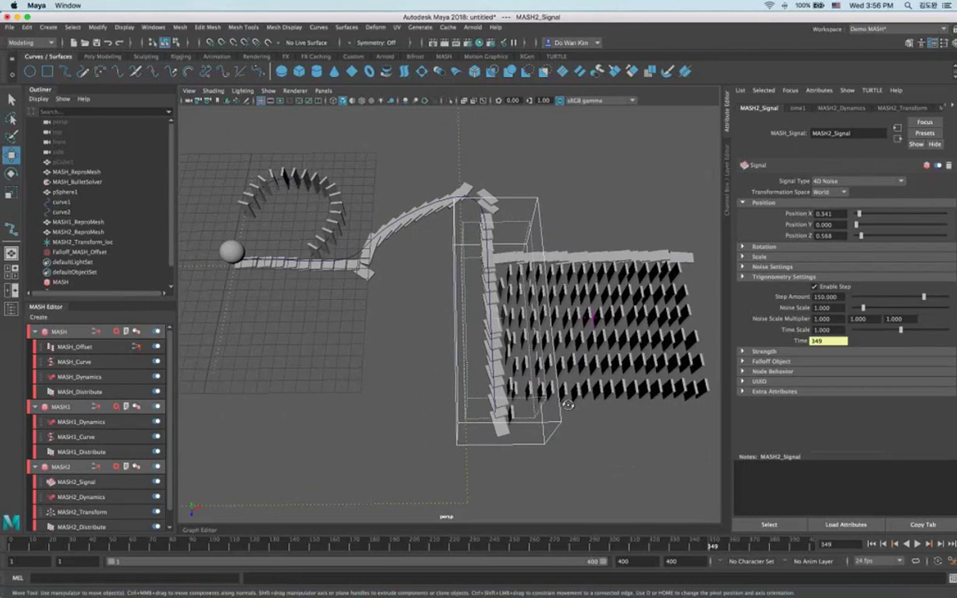
Start a new scene without saving the domino scene, and dismiss the error report and crash log.
key("super+o")
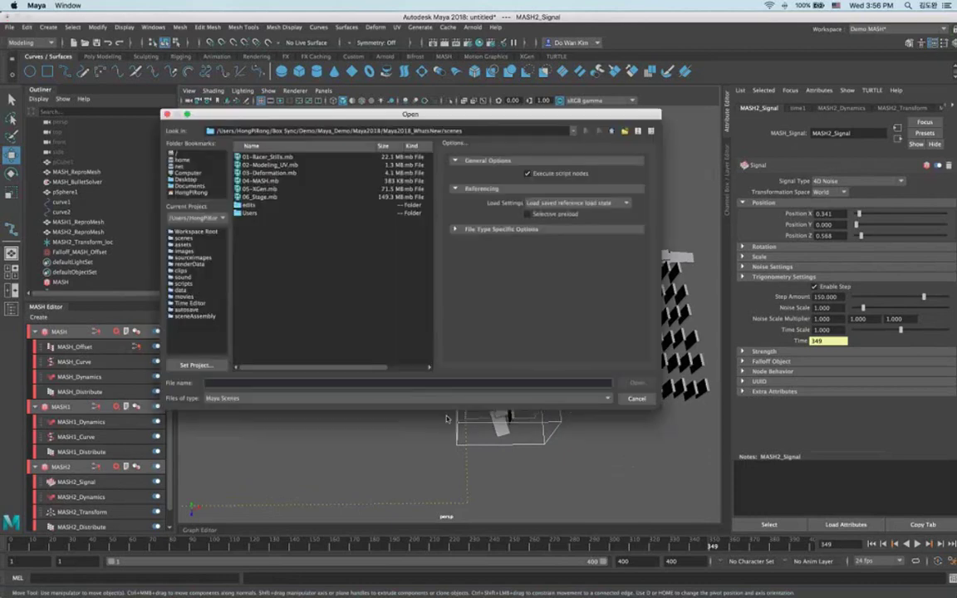
key("Escape")
key("super+n")
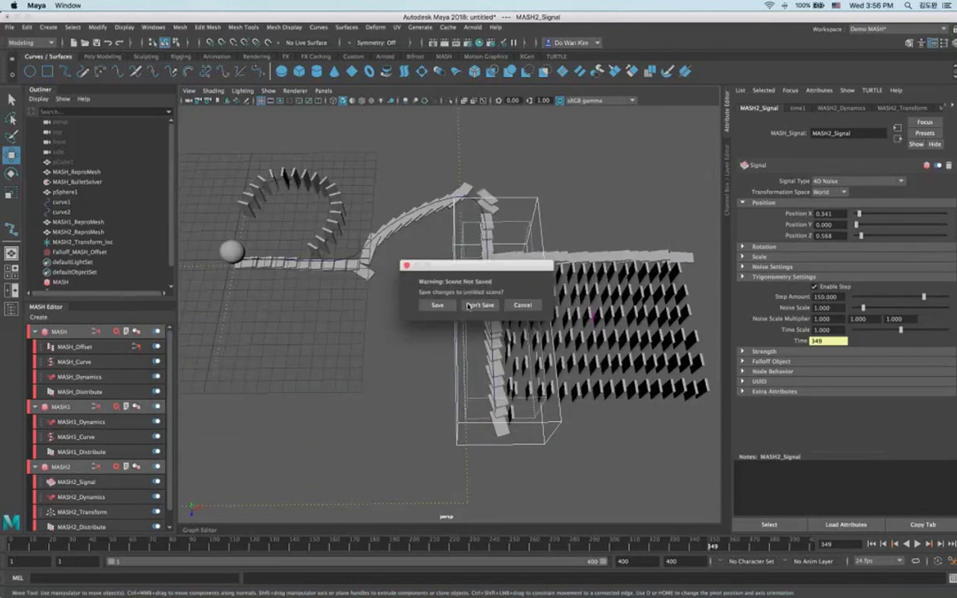
left_click(480, 305)
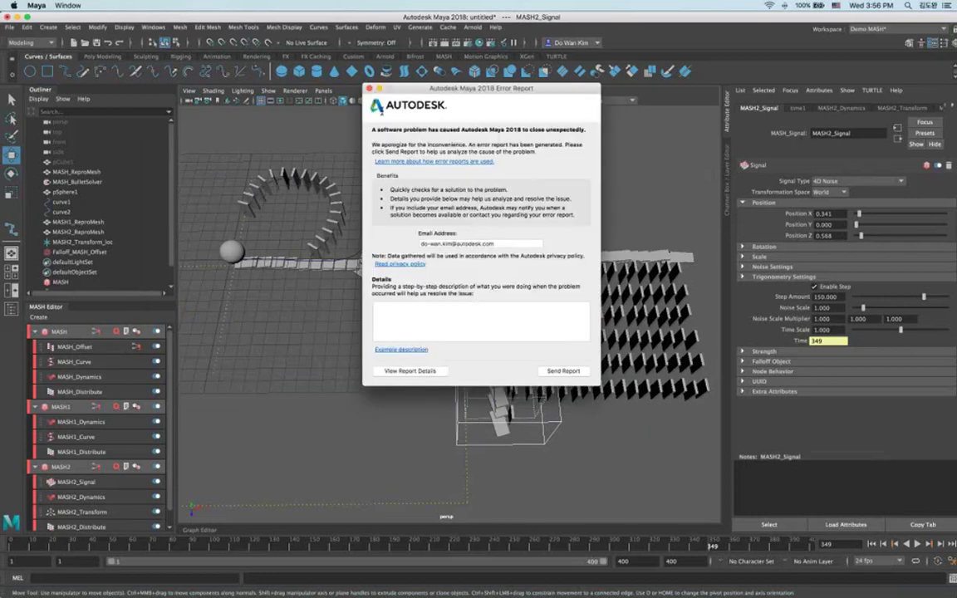
left_click(369, 89)
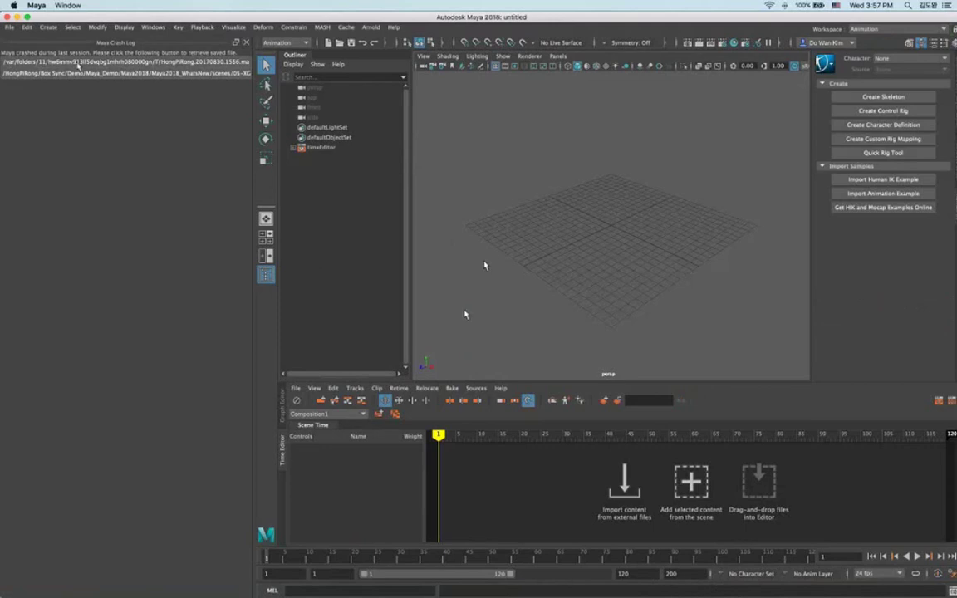
triple_click(163, 65)
left_click(246, 41)
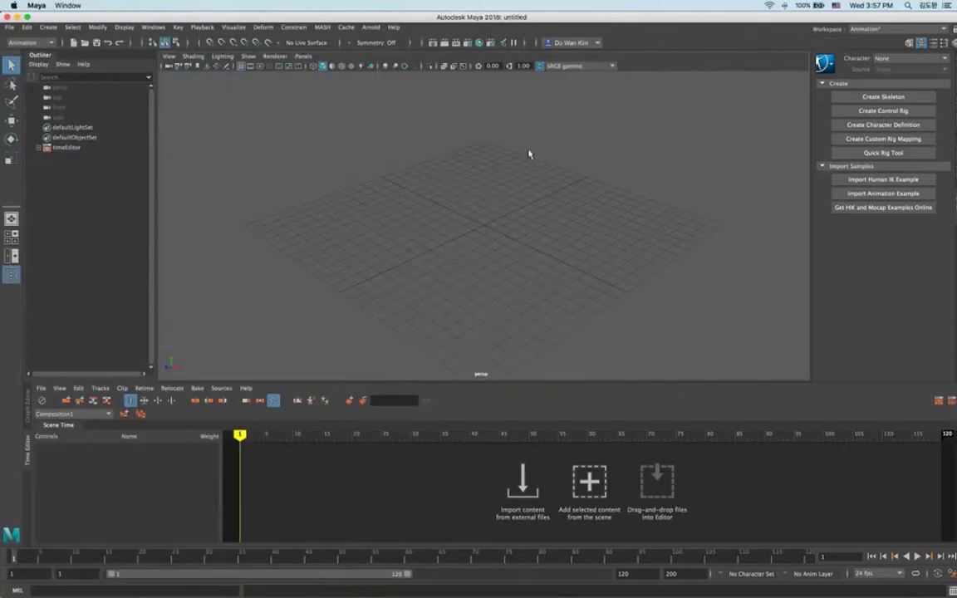
Open the scene 05-XGen.mb and switch to the XGen - Interactive Groom workspace.
key("super+o")
left_click(636, 382)
left_click(487, 308)
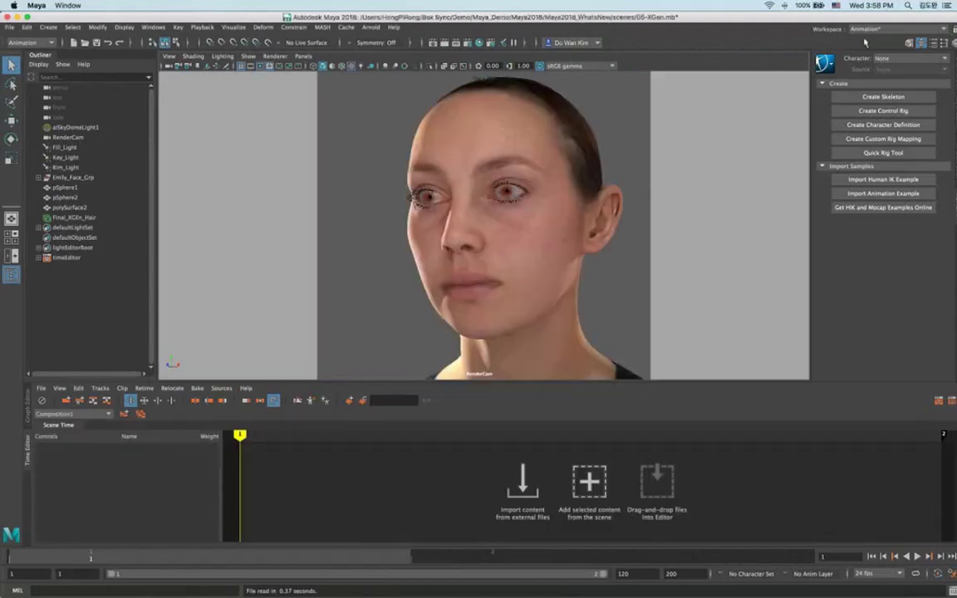
left_click(864, 30)
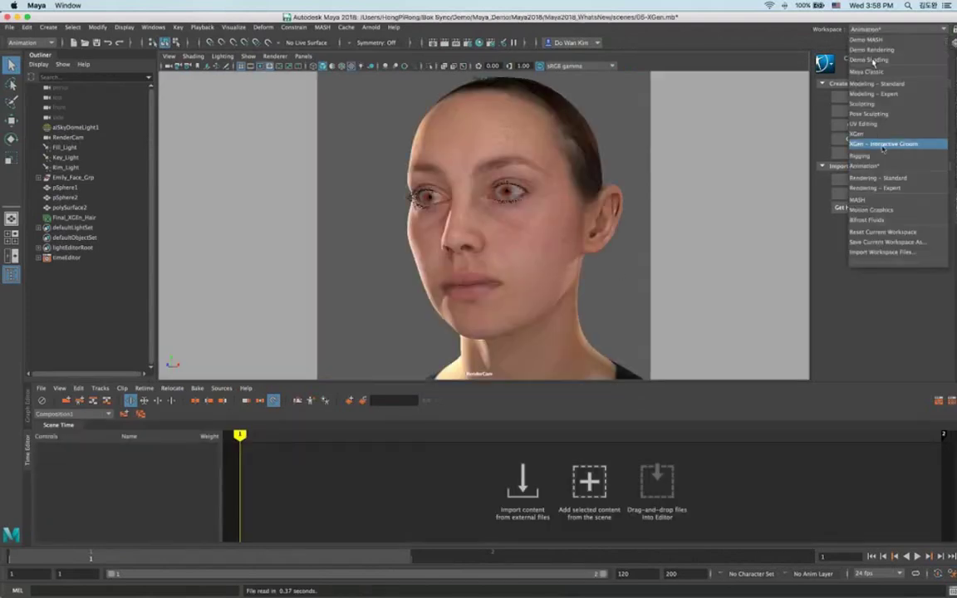
left_click(883, 144)
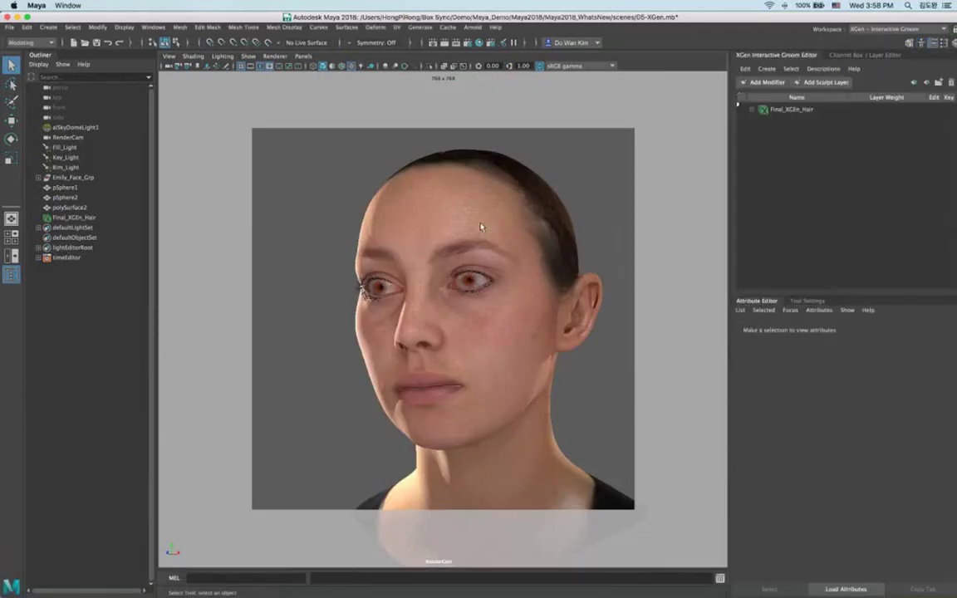
Show the head from the side through the persp camera and bring up the display layers.
key("space")
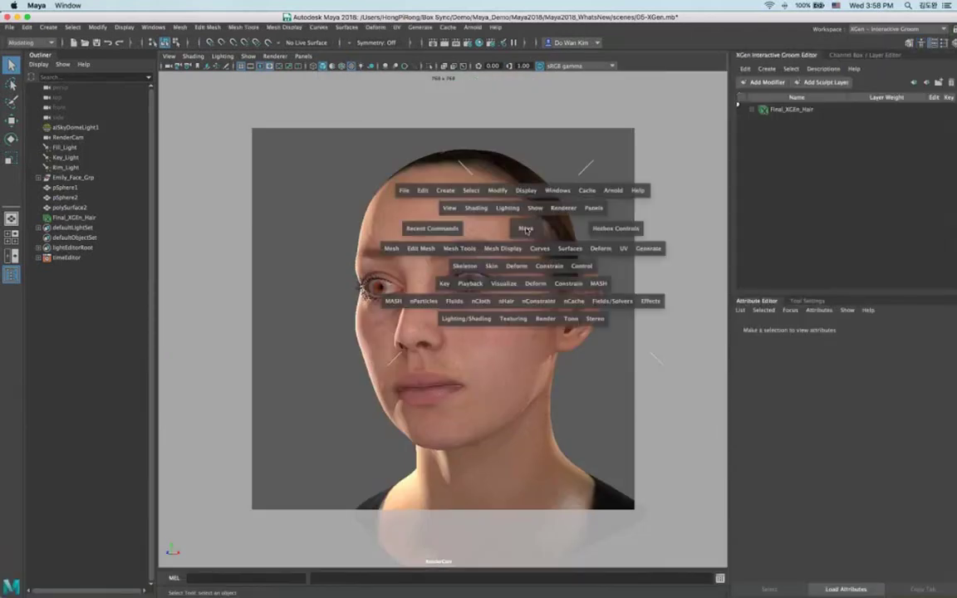
left_click(526, 230)
mouse_move(475, 268)
left_mouse_down("alt")
mouse_move(488, 287)
mouse_move(460, 274)
left_mouse_up("alt")
left_click(864, 56)
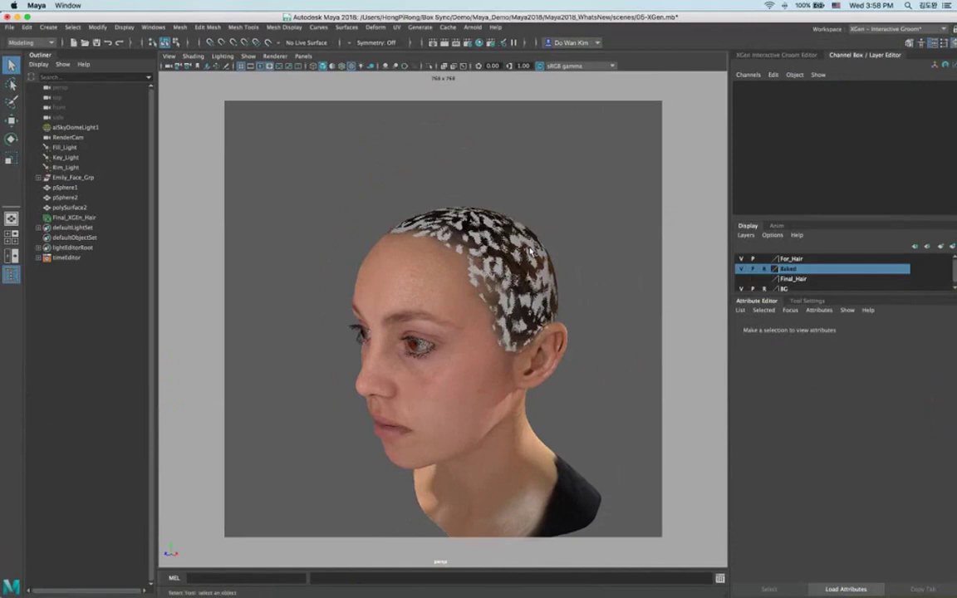
Select the scalp mesh polySurface2 and create interactive groom splines on it.
left_click(530, 251)
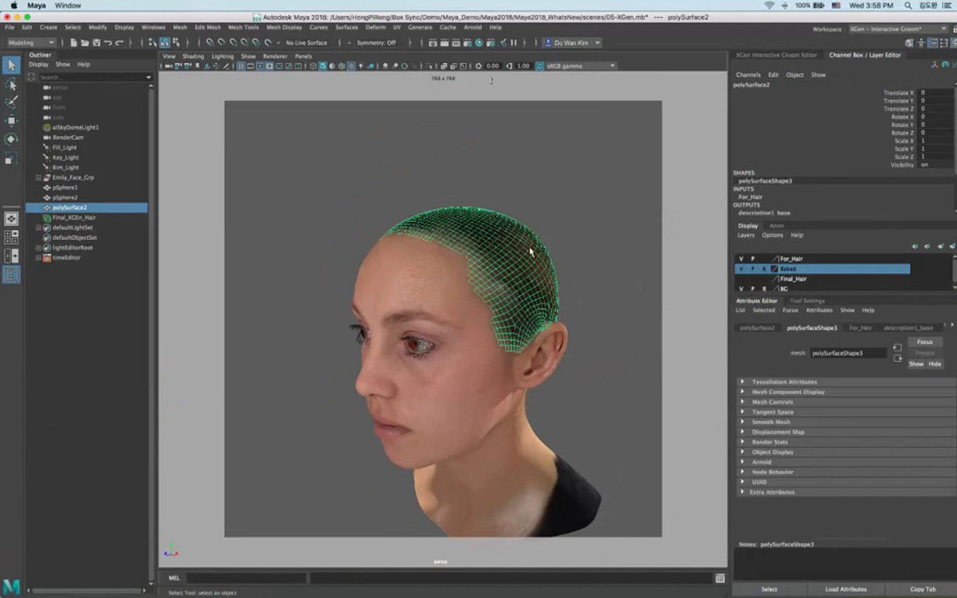
left_click(421, 27)
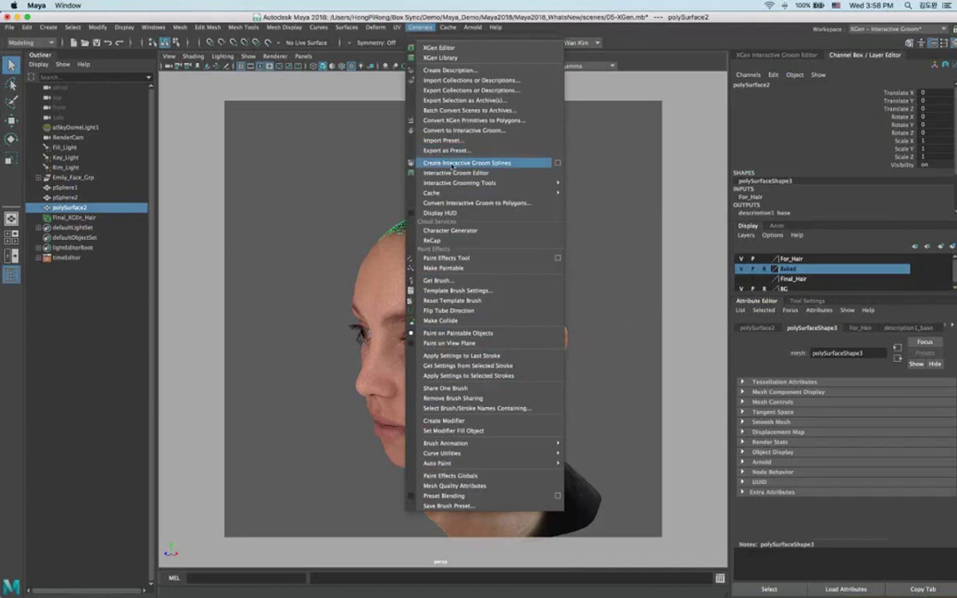
left_click(452, 164)
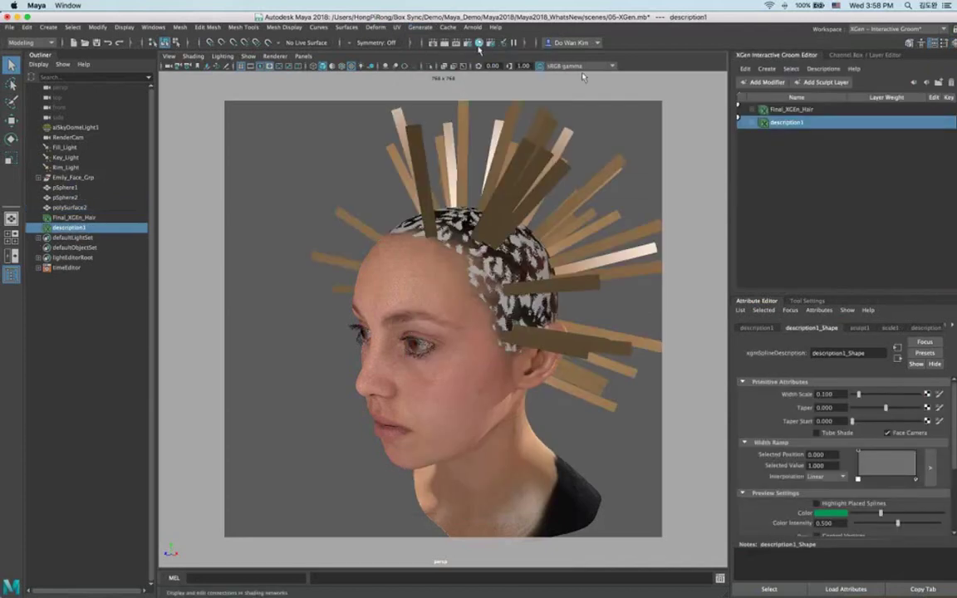
Hide the For_Hair display layer and return to the interactive groom editor.
left_click(840, 56)
left_click(740, 258)
left_click(776, 55)
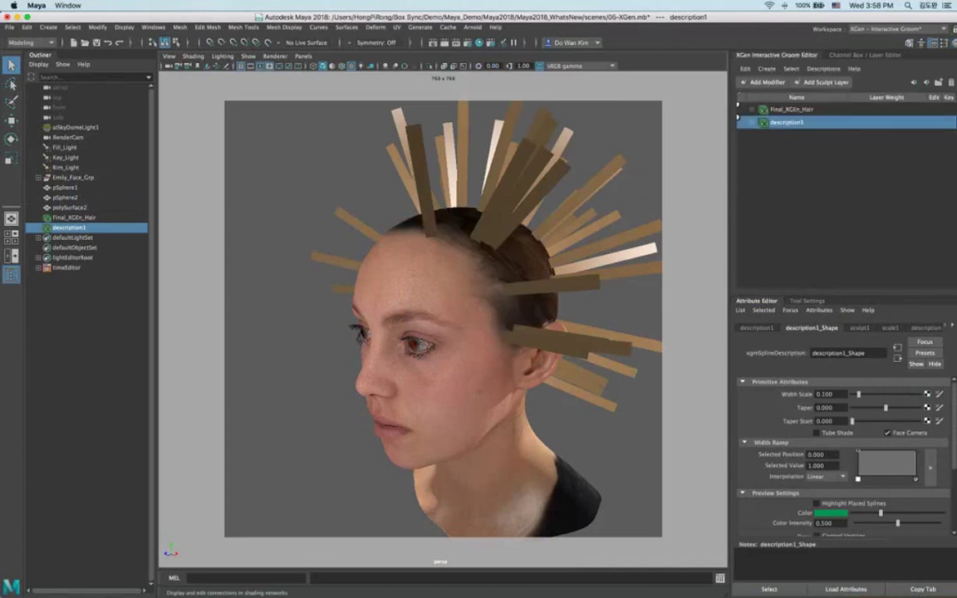
Expand description1 and thin its hairs with width scale about 0.008, taper 0.850 and taper start 0.737.
left_click(754, 123)
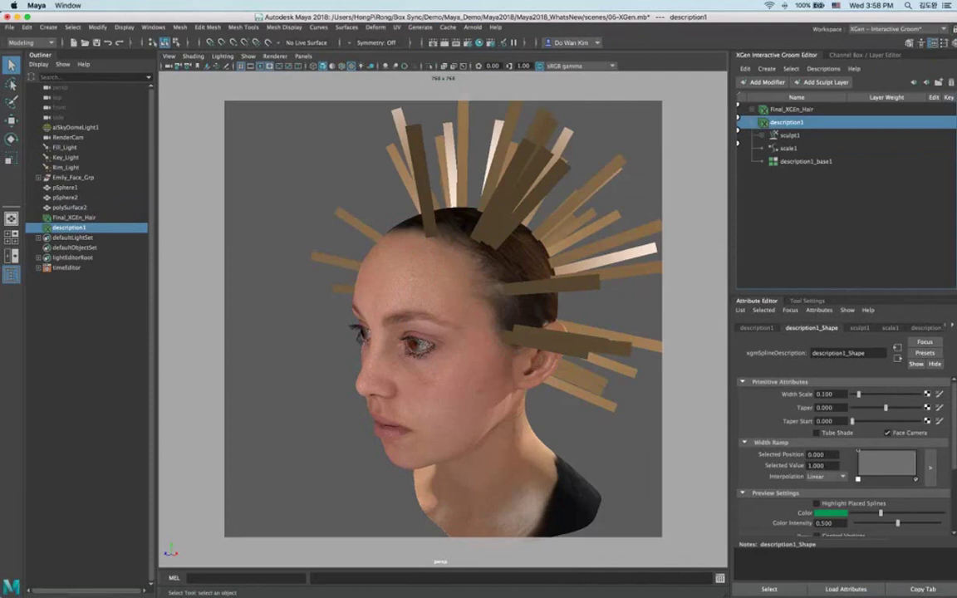
left_click_drag(886, 407, 919, 407)
left_click_drag(859, 425, 914, 408)
left_click_drag(859, 397, 827, 399)
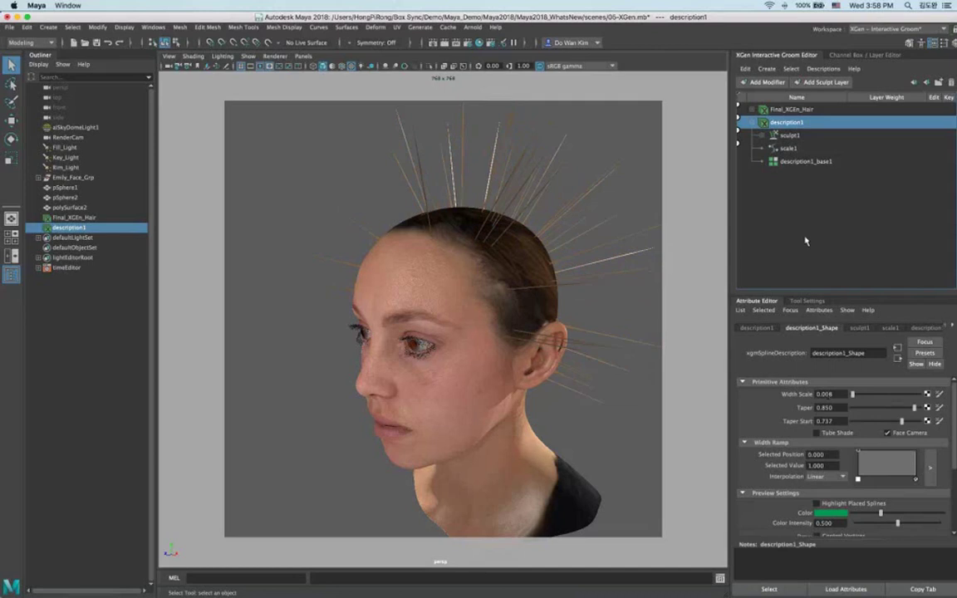
Select description1_base1 and set its density multiplier first to 40 and then to 60.
left_click(805, 161)
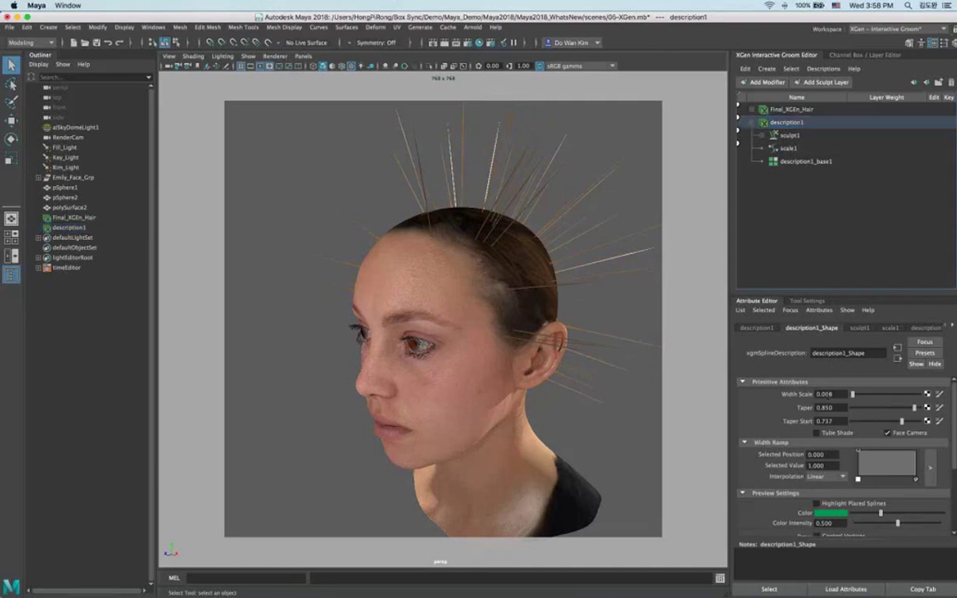
left_click_drag(834, 408, 794, 409)
type("40")
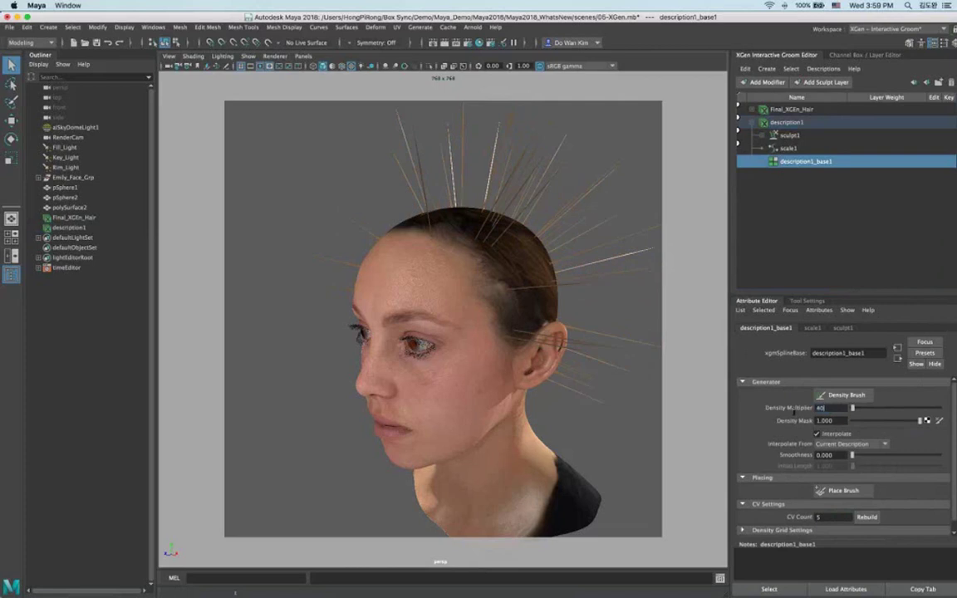
key("Return")
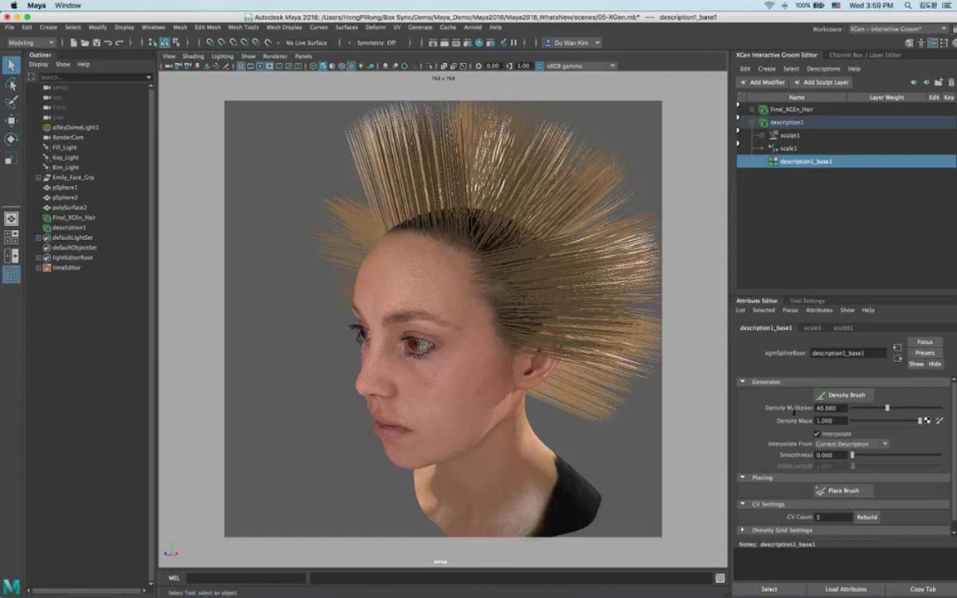
left_click_drag(838, 408, 749, 397)
type("80")
key("Return")
left_click_drag(597, 340, 532, 334, "alt")
Set the CV count of description1_base1 to 8.
left_click(827, 506)
left_click_drag(783, 504, 706, 453)
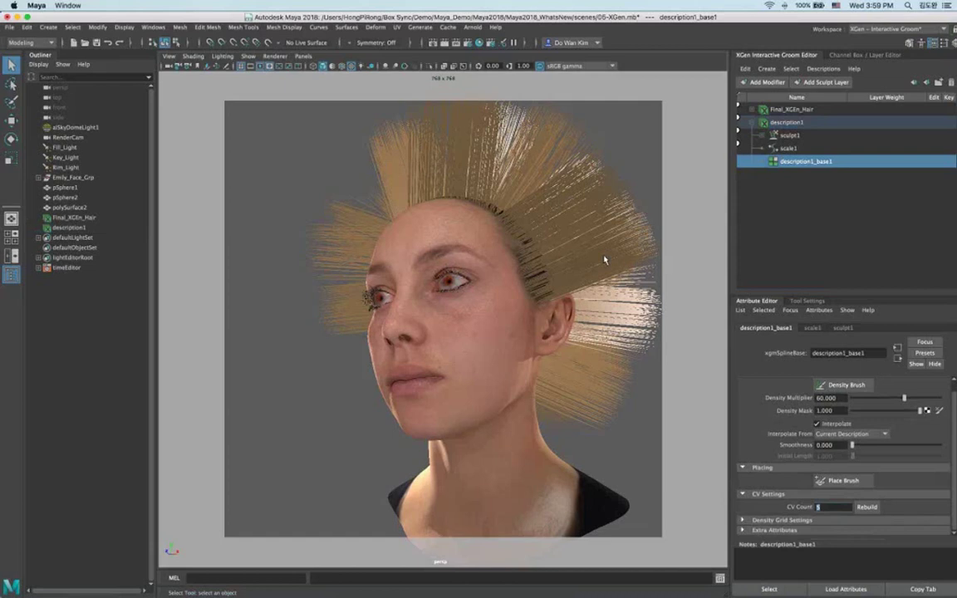
type("8")
left_click_drag(593, 299, 573, 345, "alt")
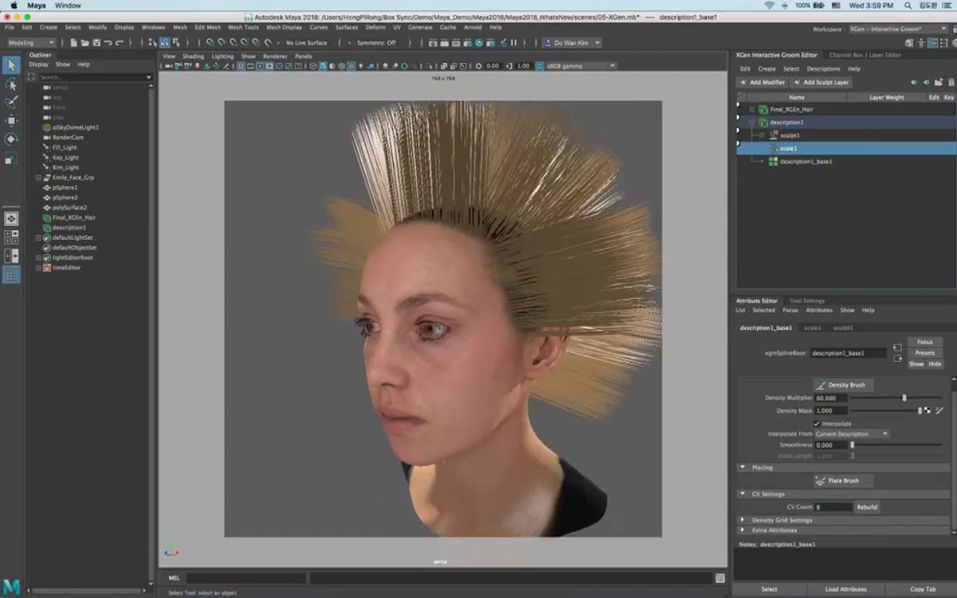
Shorten the hair by lowering the scale1 modifier's mask to about 0.52.
left_click(785, 147)
left_click_drag(926, 403, 887, 405)
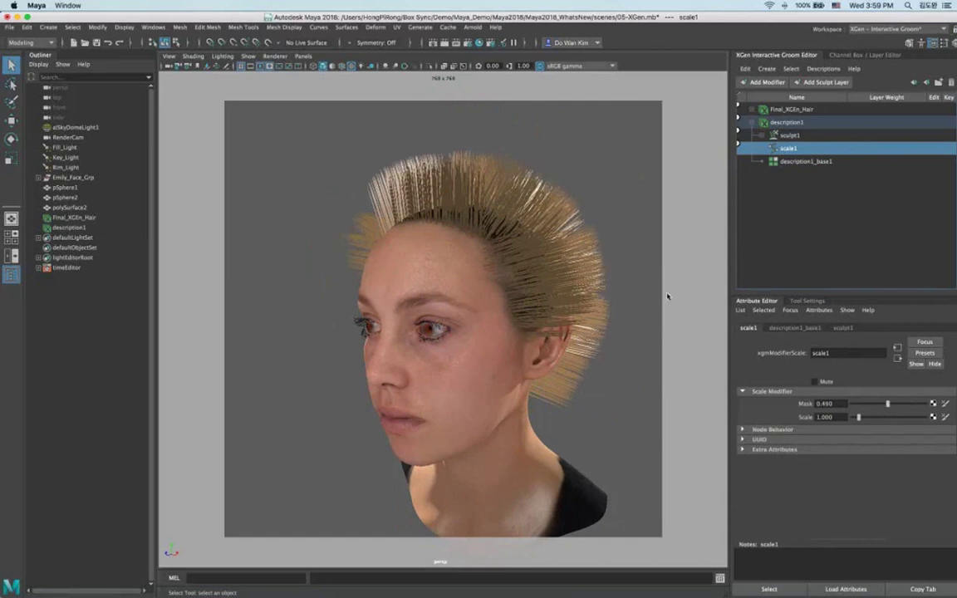
left_click_drag(598, 281, 618, 281, "alt")
Detach the Interactive Grooming Tools list as a floating window and place it beside the head.
left_click(419, 26)
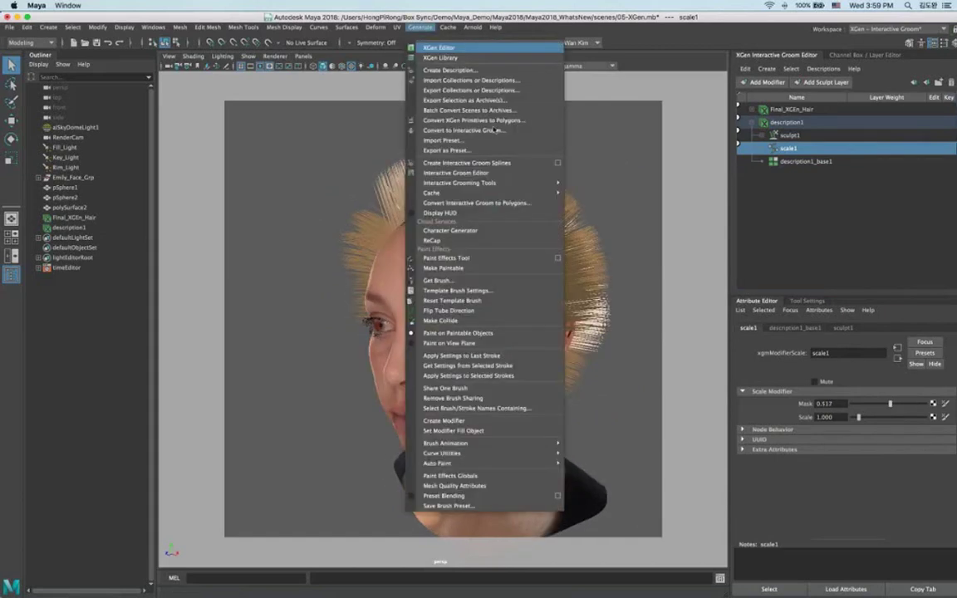
mouse_move(568, 186)
left_click(610, 184)
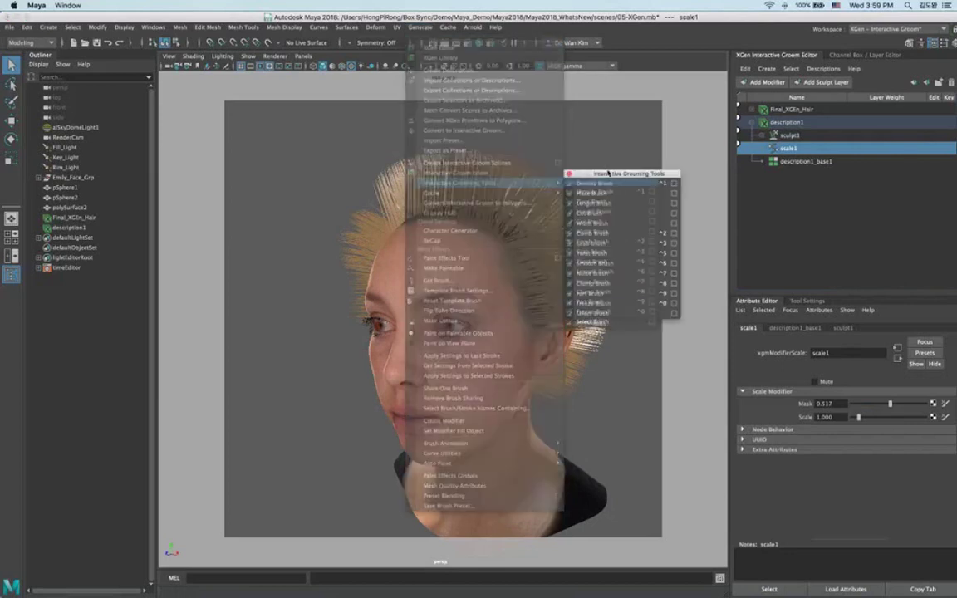
left_click_drag(625, 169, 653, 80)
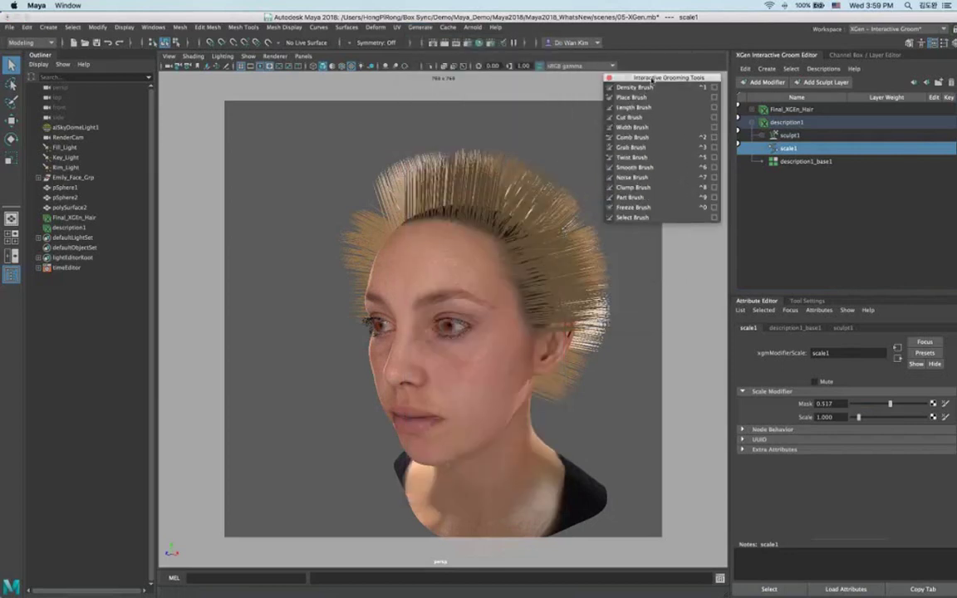
key("ctrl+7")
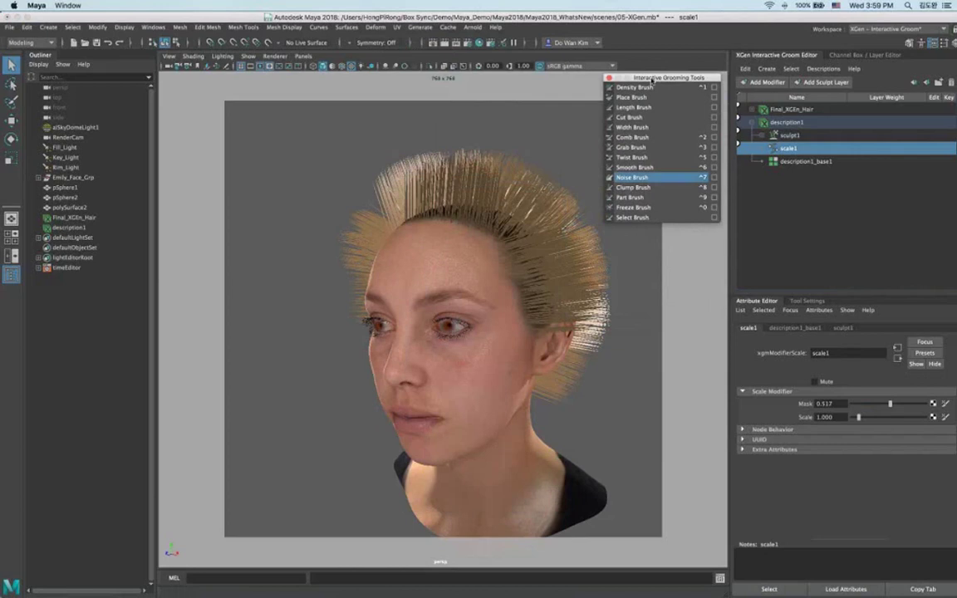
Expand sculpt1, select Sculpt Layer 1 and enable editing on it.
left_click(774, 135)
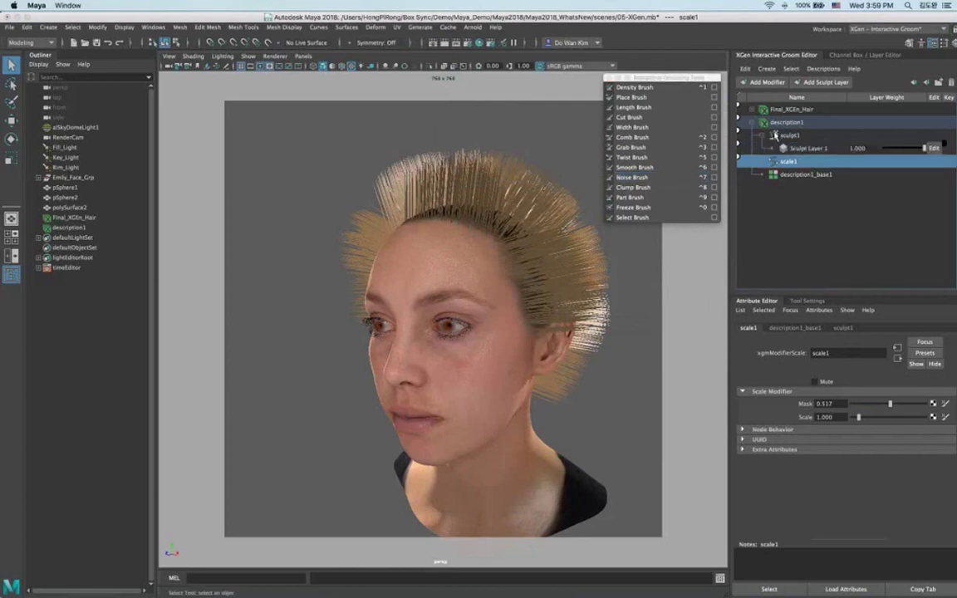
left_click(810, 148)
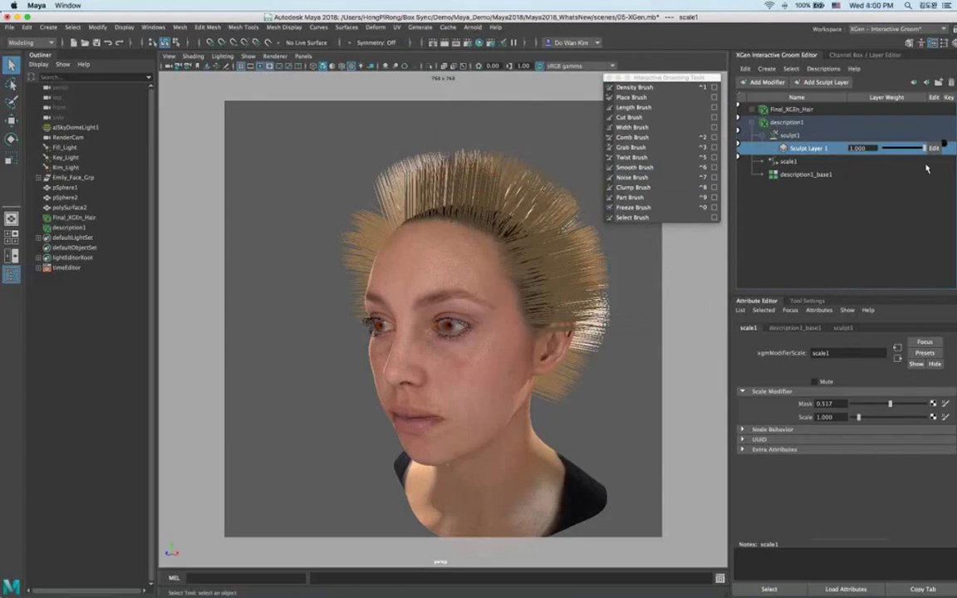
left_click(934, 149)
mouse_move(504, 304)
left_mouse_down("alt")
mouse_move(493, 314)
mouse_move(525, 307)
left_mouse_up("alt")
right_click_drag(525, 308, 564, 291, "alt")
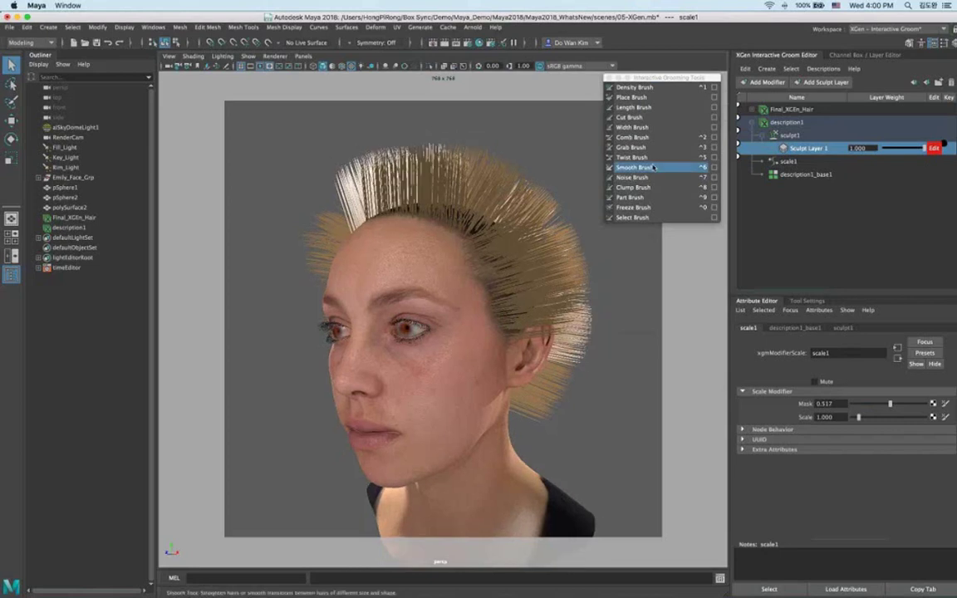
Shorten the hair on the side of the head with the Length brush at size 100, and show its symmetry settings.
left_click(651, 108)
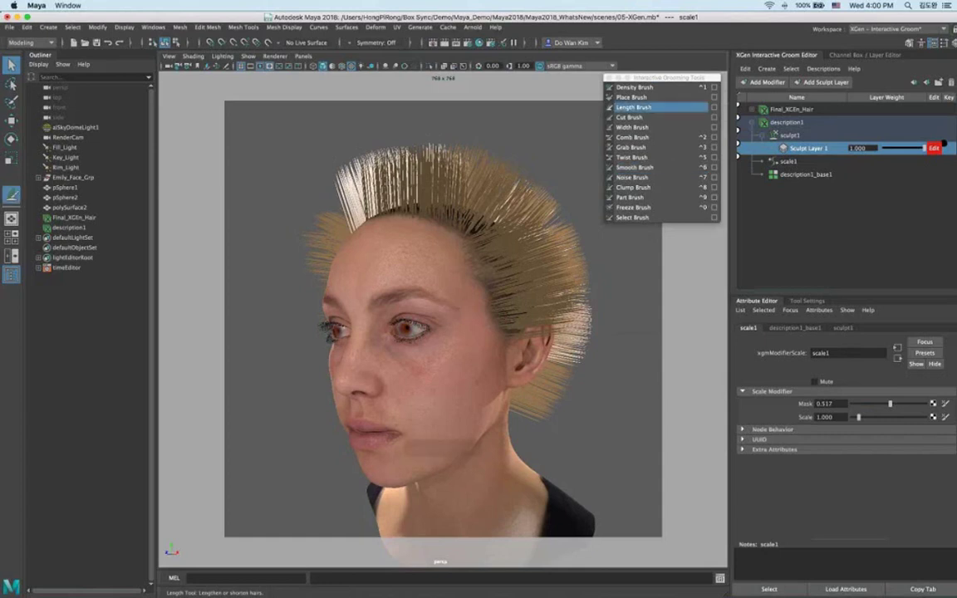
left_click_drag(551, 331, 614, 361, "alt")
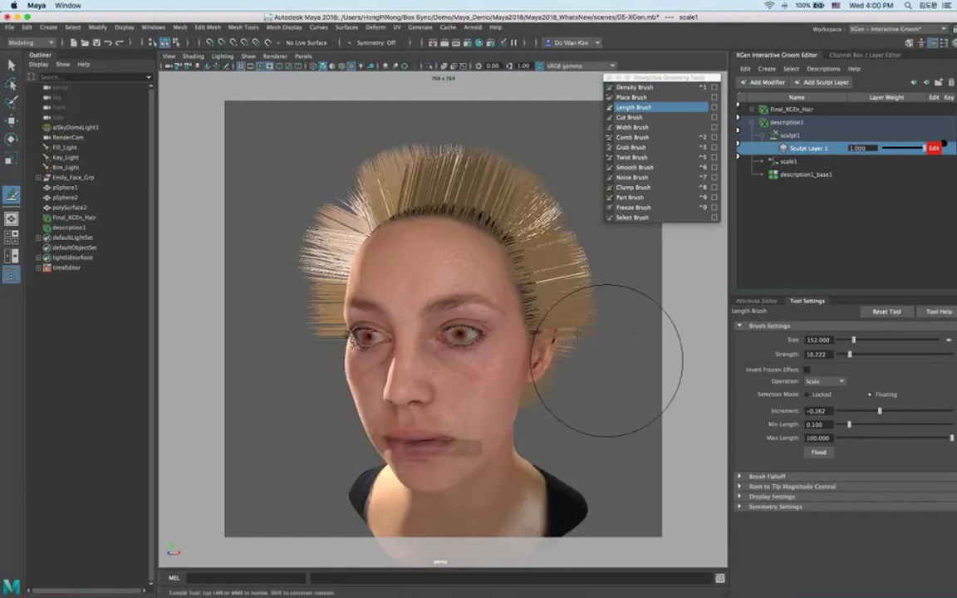
key("super+z")
mouse_move(578, 311)
left_mouse_down()
mouse_move(606, 304)
mouse_move(594, 352)
left_mouse_up()
mouse_move(605, 280)
left_mouse_down()
mouse_move(606, 349)
mouse_move(592, 359)
mouse_move(595, 379)
mouse_move(665, 415)
mouse_move(639, 431)
mouse_move(706, 499)
left_mouse_up()
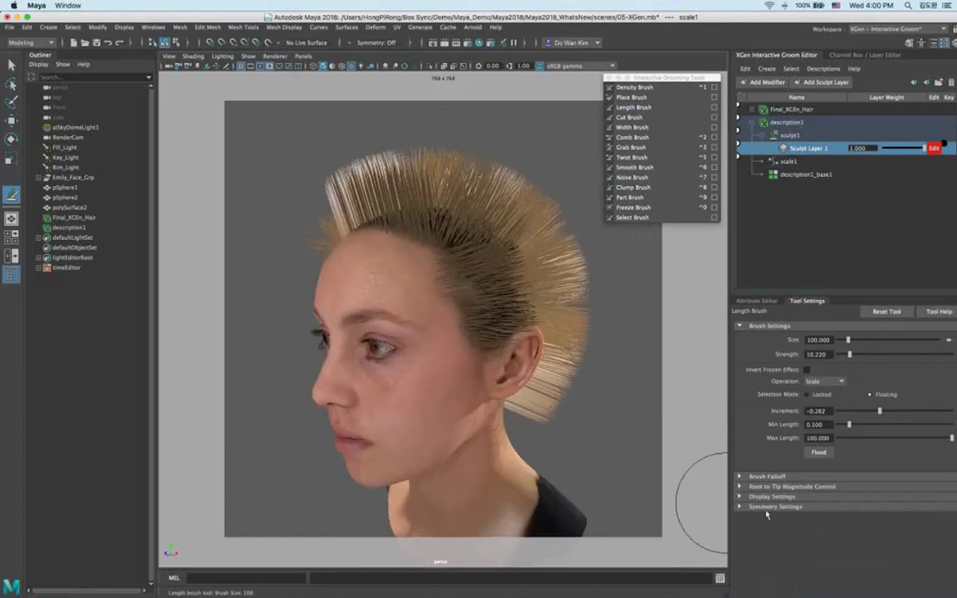
left_click(765, 507)
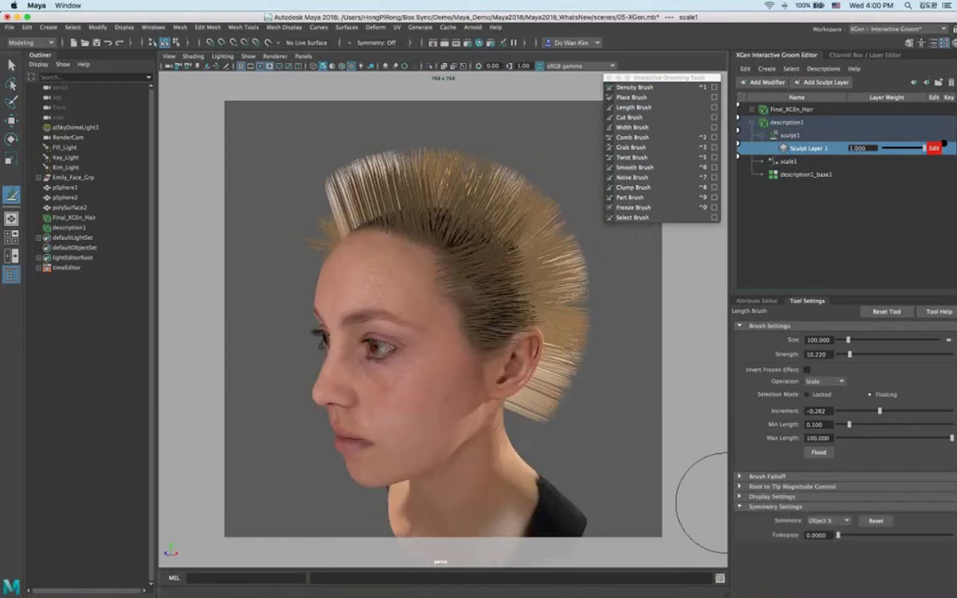
Activate the Comb brush, show its symmetry settings and set its strength to 100.
left_click(631, 137)
left_click_drag(459, 272, 375, 274, "alt")
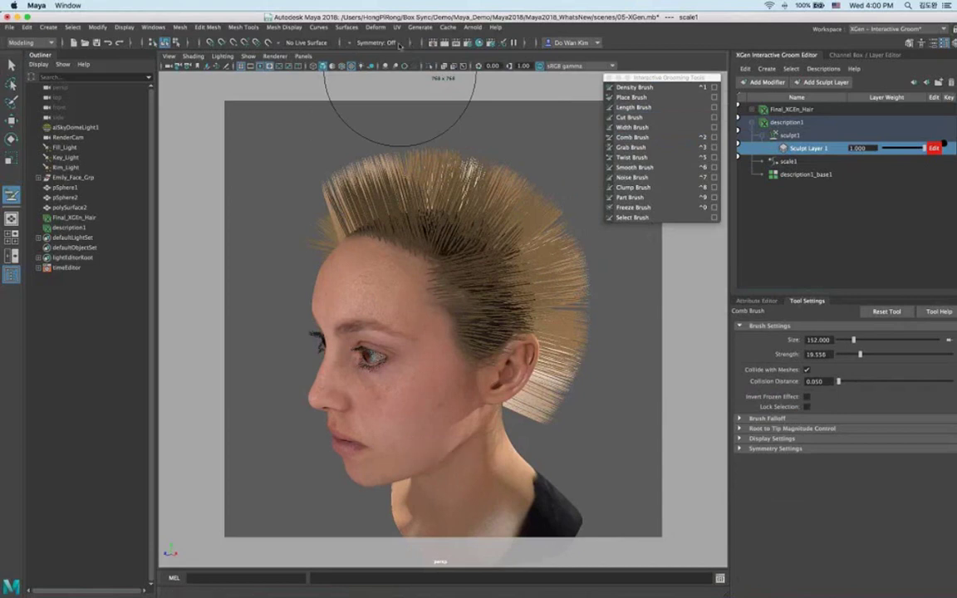
left_click(807, 448)
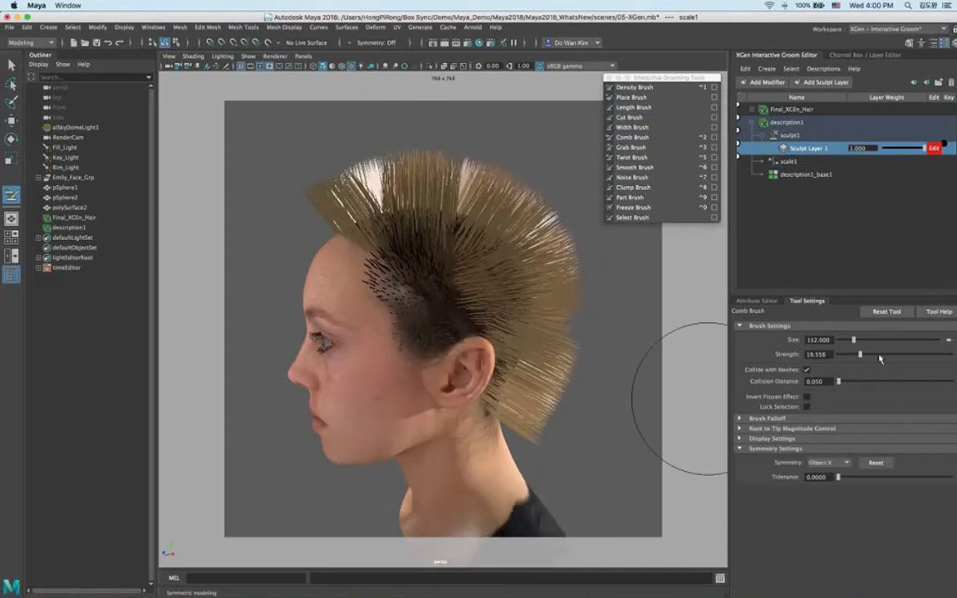
left_click_drag(860, 354, 951, 355)
Comb the hair on the crown backward and the hair above the ear and nape downward.
left_click_drag(278, 209, 586, 286)
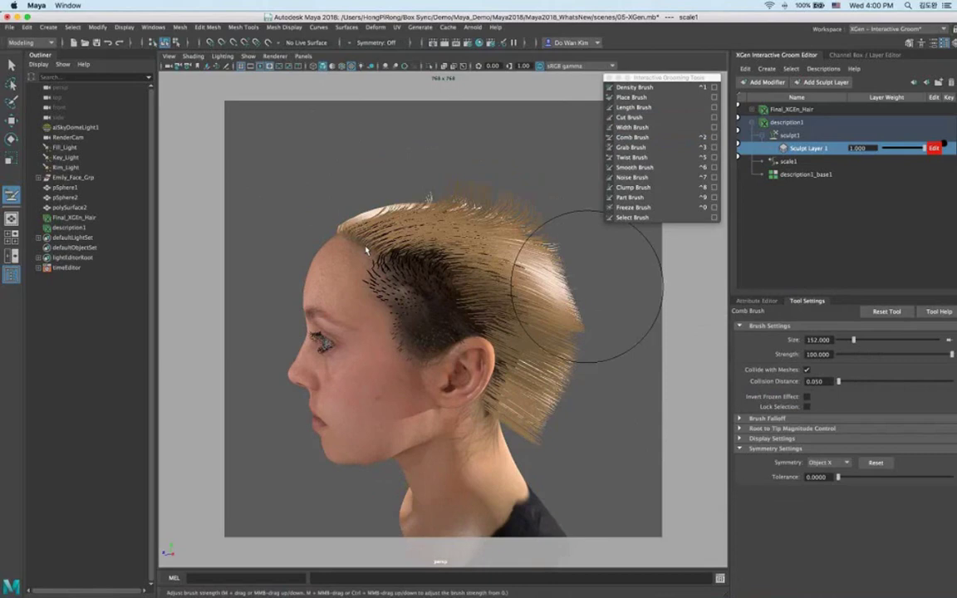
mouse_move(329, 226)
left_mouse_down()
mouse_move(563, 391)
mouse_move(557, 384)
mouse_move(619, 372)
mouse_move(656, 378)
left_mouse_up()
left_click_drag(449, 320, 422, 317, "alt")
left_click_drag(407, 249, 448, 357)
left_click_drag(383, 202, 525, 410)
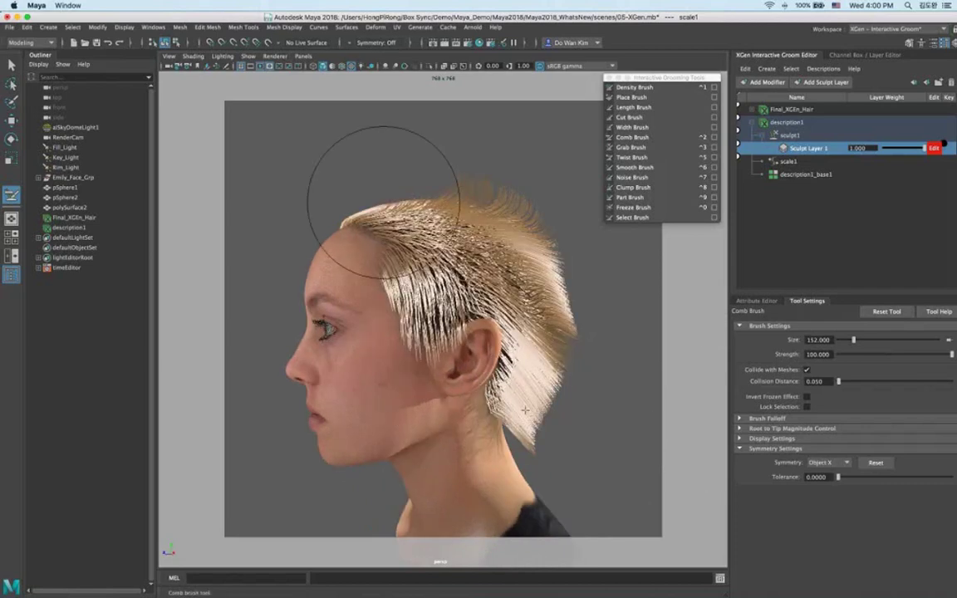
Comb the hair at the back of the head straight down toward the neck.
key("shift+z")
mouse_move(515, 265)
left_mouse_down()
mouse_move(459, 332)
mouse_move(420, 332)
left_mouse_up()
left_click_drag(419, 332, 409, 446)
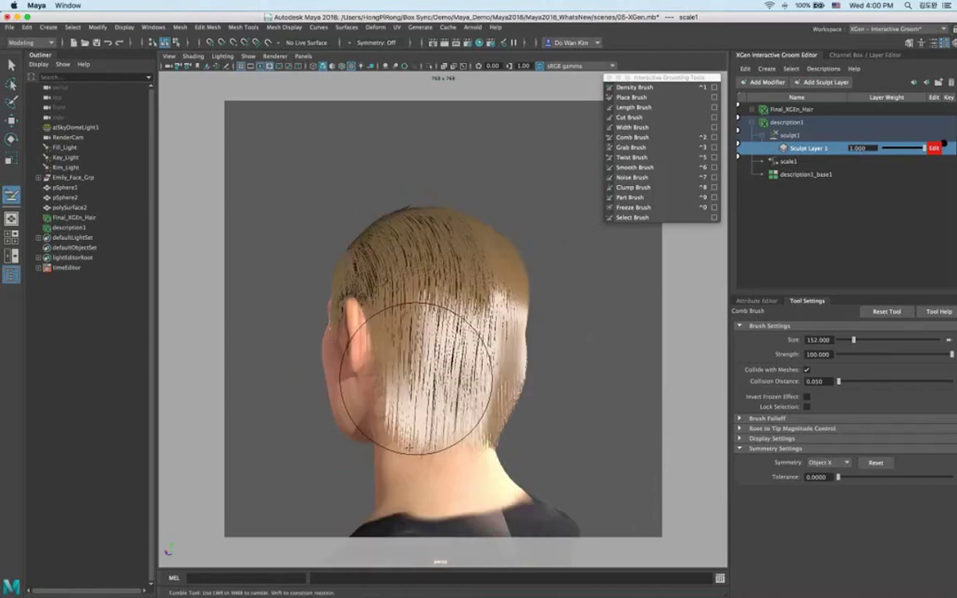
left_click_drag(417, 378, 392, 393)
Comb the remaining raised hair on the top and sides back flat against the head.
mouse_move(423, 490)
left_mouse_down("alt")
mouse_move(479, 353)
mouse_move(330, 199)
left_mouse_up("alt")
mouse_move(399, 256)
left_mouse_down()
mouse_move(494, 314)
mouse_move(478, 478)
left_mouse_up()
mouse_move(317, 228)
left_mouse_down()
mouse_move(374, 274)
mouse_move(431, 433)
mouse_move(523, 405)
mouse_move(552, 380)
left_mouse_up()
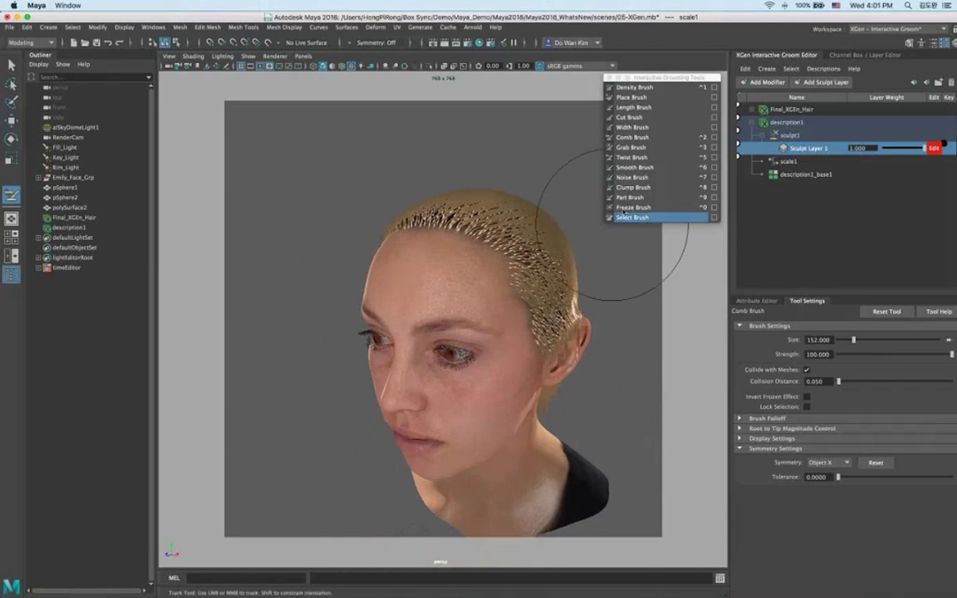
Activate the Freeze brush and add a second sculpt layer to sculpt1.
left_click(627, 207)
left_click_drag(499, 249, 501, 269, "alt")
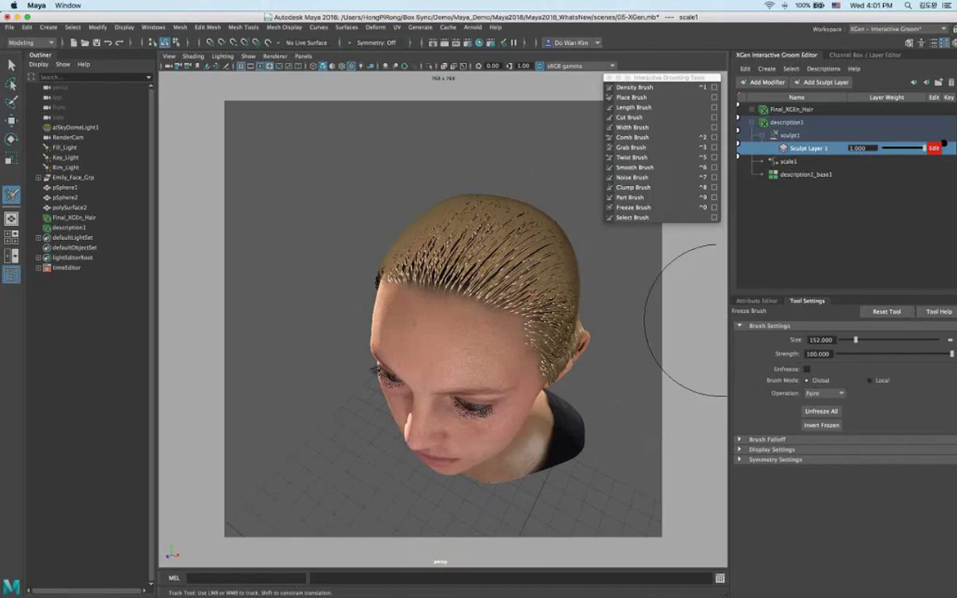
left_click(824, 82)
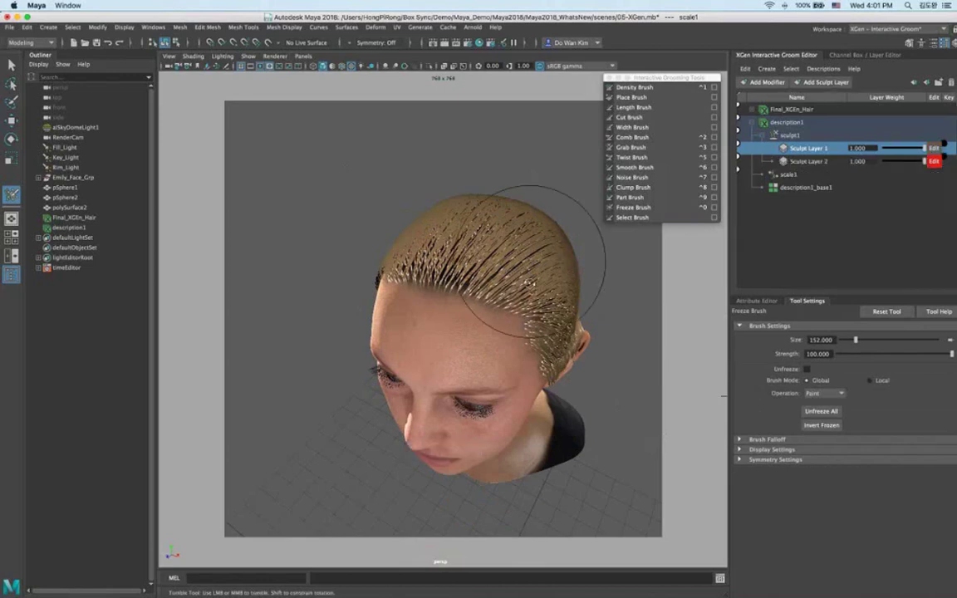
Freeze the hair on the character's right half of the head, up to the parting line.
mouse_move(533, 261)
left_mouse_down("alt")
mouse_move(522, 275)
mouse_move(532, 286)
mouse_move(457, 332)
left_mouse_up("alt")
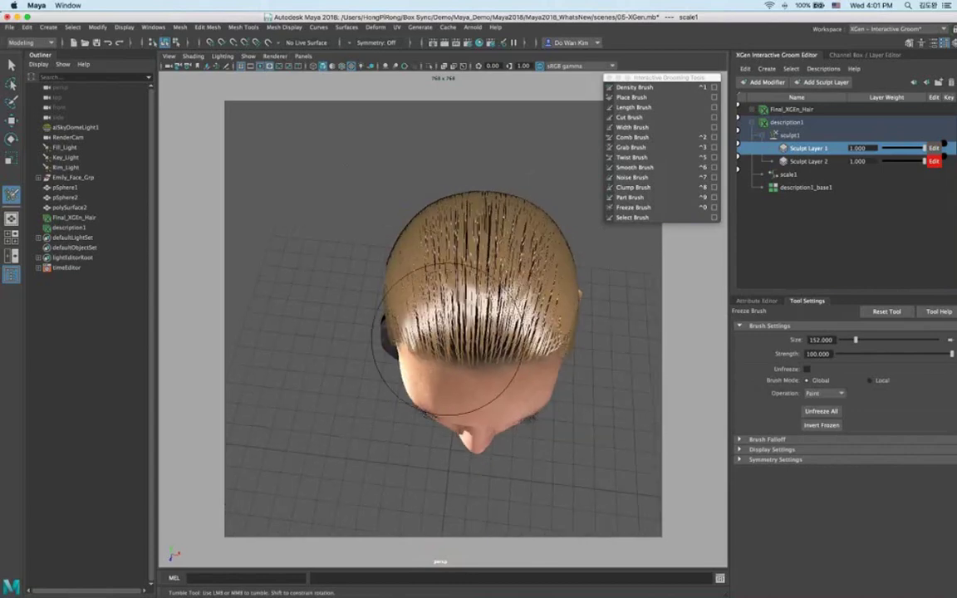
mouse_move(449, 339)
left_mouse_down()
mouse_move(450, 209)
mouse_move(434, 288)
left_mouse_up()
mouse_move(516, 335)
left_mouse_down("alt")
mouse_move(441, 314)
mouse_move(465, 354)
mouse_move(451, 342)
left_mouse_up("alt")
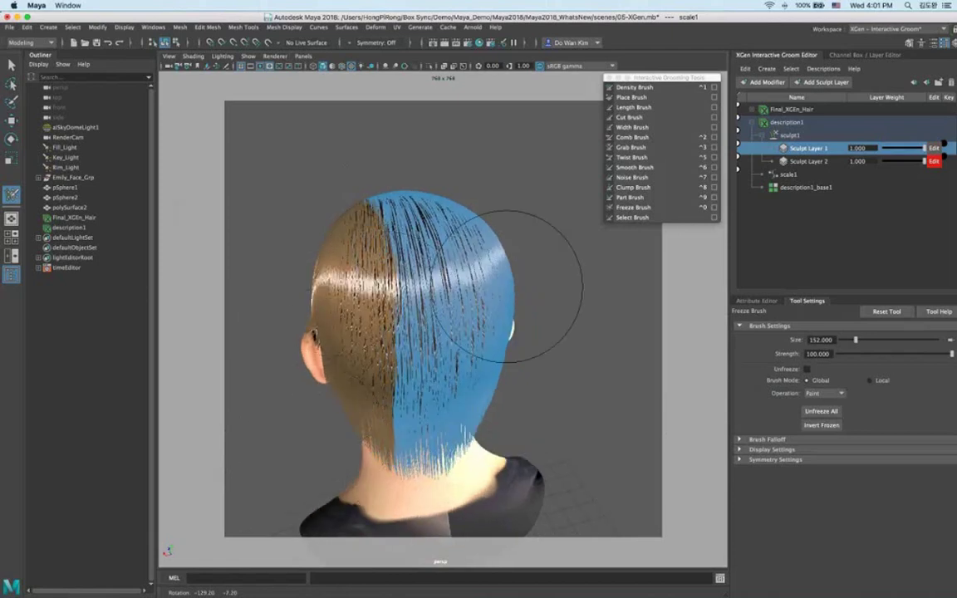
Switch back to the Comb brush and set its symmetry to Off.
left_click_drag(545, 303, 623, 226, "alt")
key("ctrl+2")
left_click(830, 463)
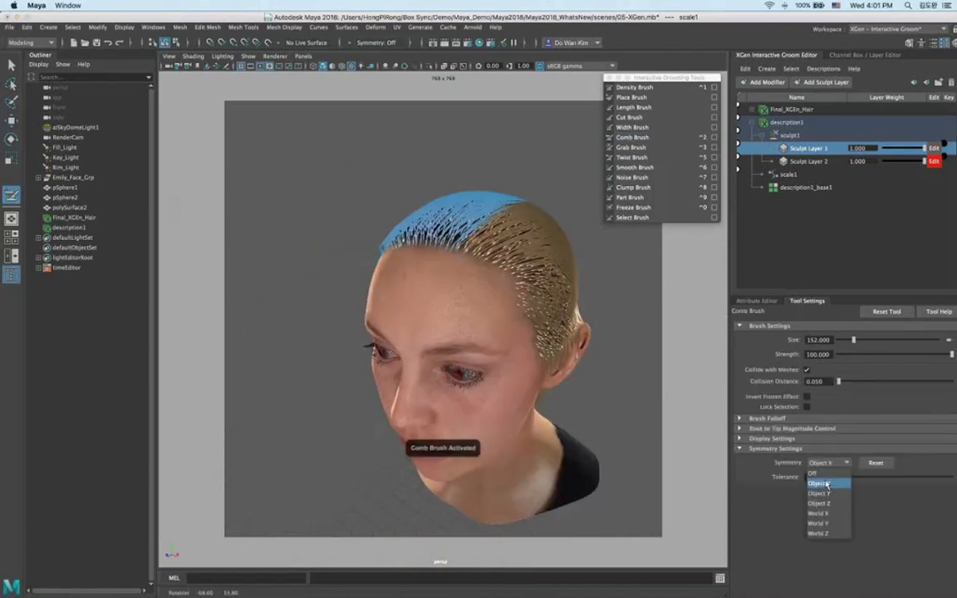
left_click(830, 487)
Comb the unfrozen hair on the character's left half downward from the parting, over the side and back of the head.
mouse_move(658, 431)
left_mouse_down("alt")
mouse_move(482, 316)
mouse_move(475, 329)
left_mouse_up("alt")
left_click_drag(454, 281, 483, 322)
mouse_move(506, 220)
left_mouse_down()
mouse_move(544, 304)
mouse_move(482, 401)
left_mouse_up()
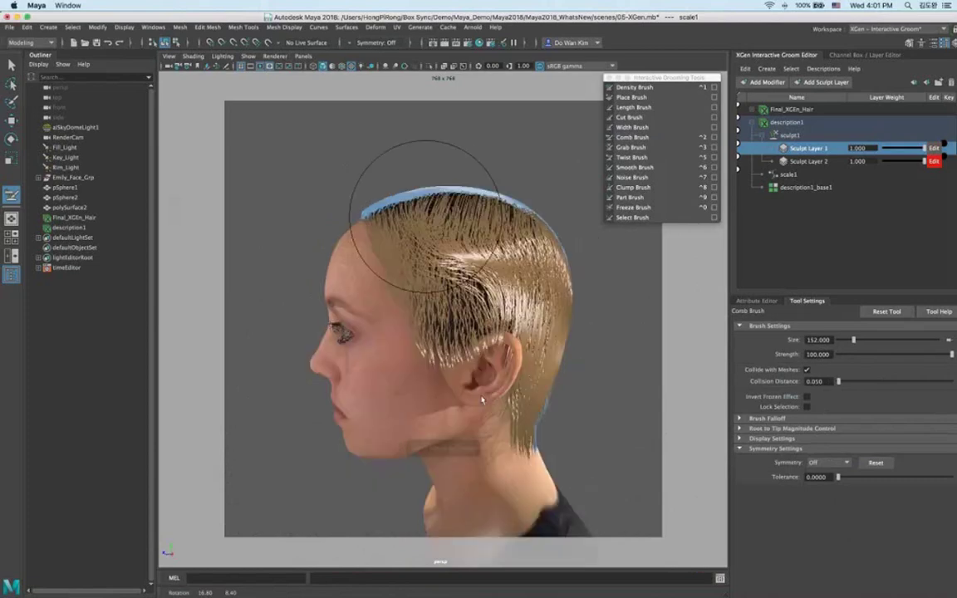
mouse_move(425, 216)
left_mouse_down()
mouse_move(407, 393)
mouse_move(353, 216)
left_mouse_up()
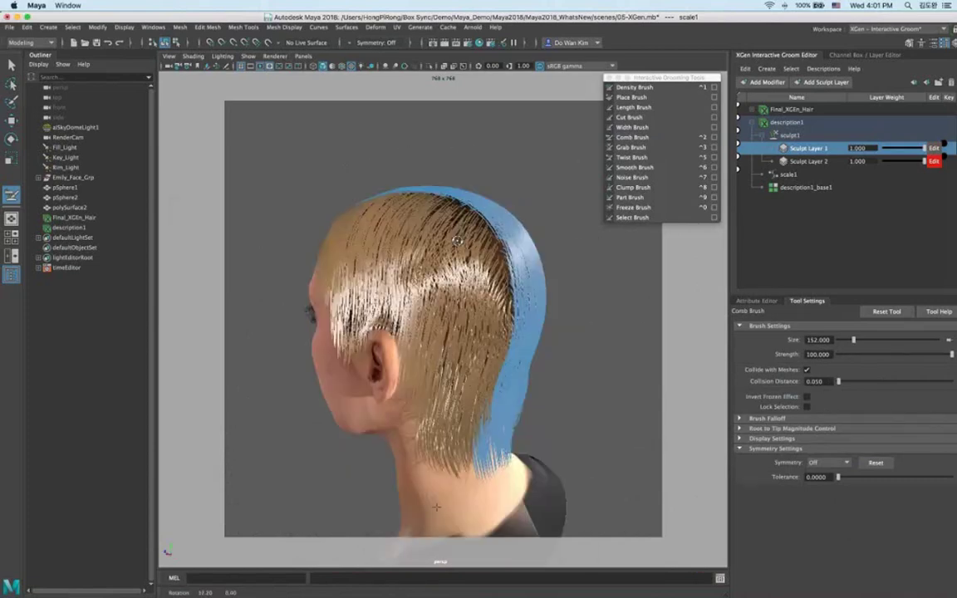
left_click_drag(415, 249, 411, 359)
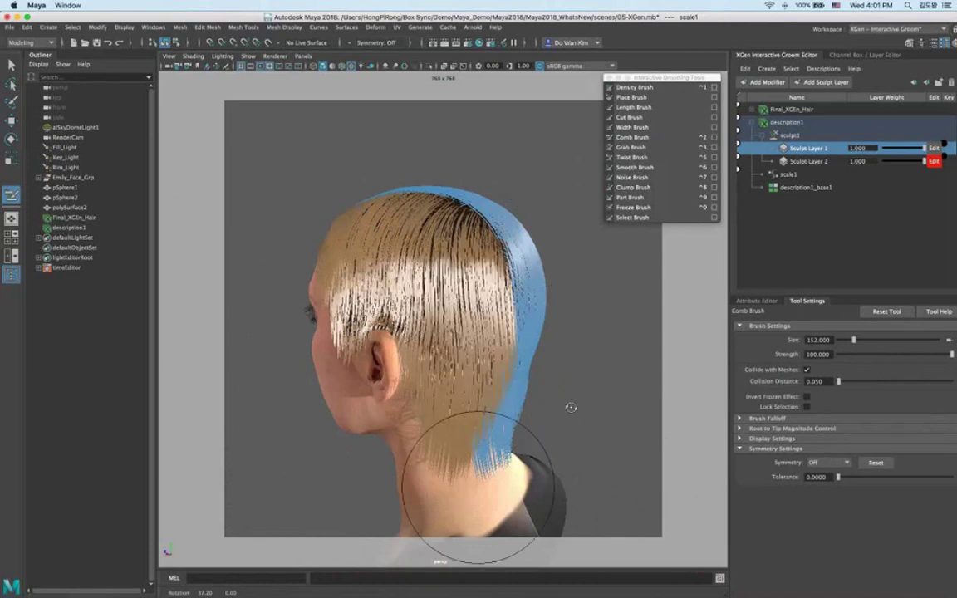
Invert the frozen area and comb the hair on the character's right half away from the parting and down the back.
mouse_move(571, 406)
left_mouse_down("alt")
mouse_move(401, 403)
mouse_move(532, 361)
mouse_move(556, 213)
left_mouse_up("alt")
left_click(664, 207)
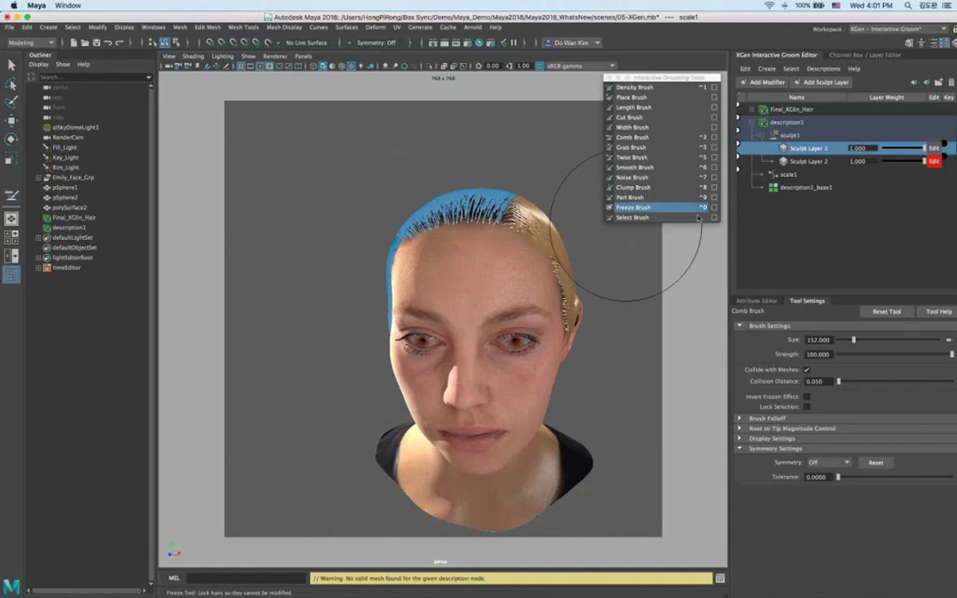
left_click(821, 425)
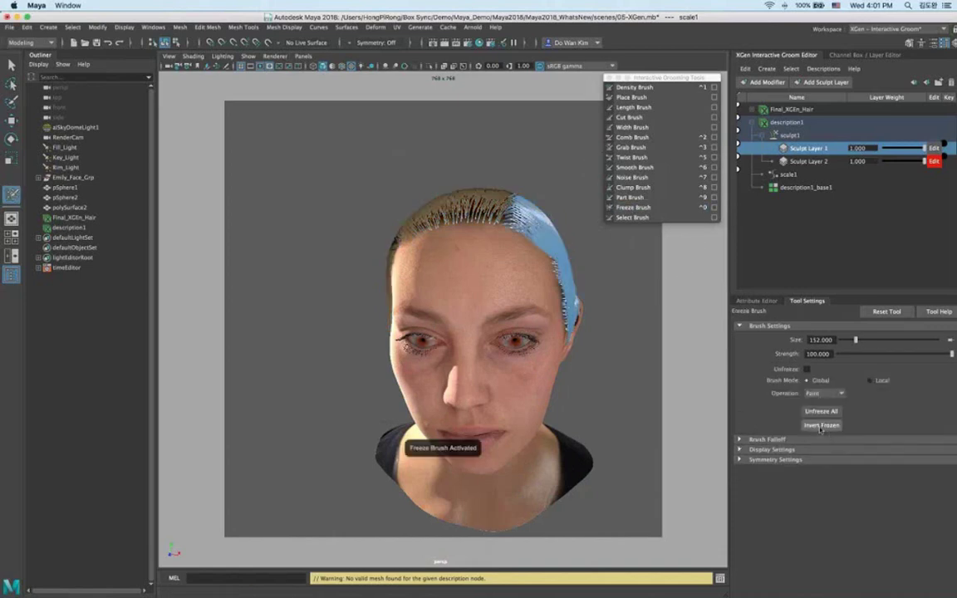
left_click(635, 137)
mouse_move(544, 241)
left_mouse_down("alt")
mouse_move(533, 303)
mouse_move(516, 330)
left_mouse_up("alt")
mouse_move(503, 281)
left_mouse_down()
mouse_move(449, 291)
mouse_move(407, 273)
left_mouse_up()
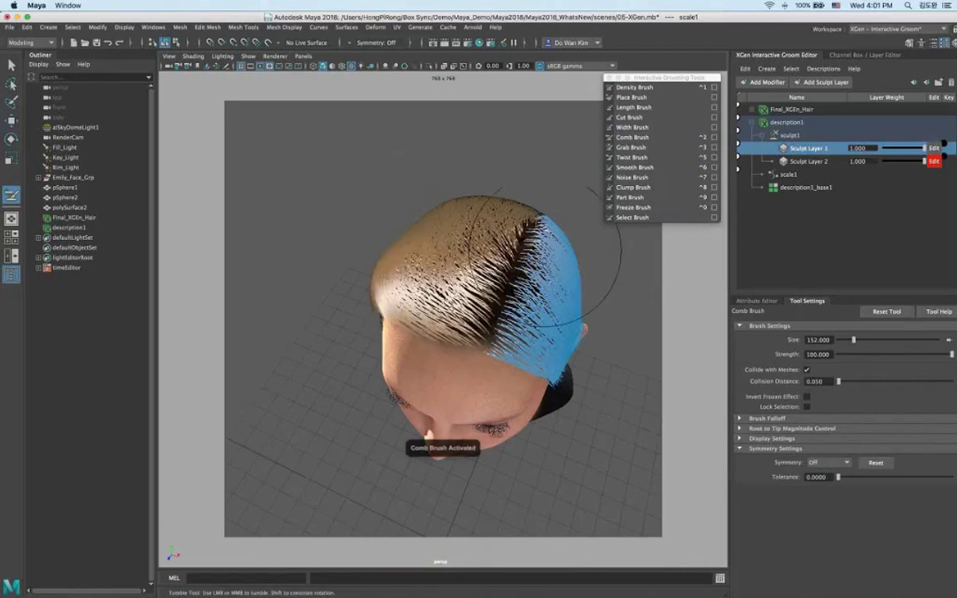
left_click_drag(540, 258, 538, 264, "alt")
mouse_move(438, 299)
left_mouse_down("alt")
mouse_move(533, 249)
mouse_move(525, 235)
mouse_move(481, 292)
mouse_move(505, 128)
mouse_move(405, 369)
mouse_move(501, 182)
mouse_move(374, 139)
mouse_move(341, 416)
mouse_move(452, 381)
mouse_move(548, 378)
left_mouse_up("alt")
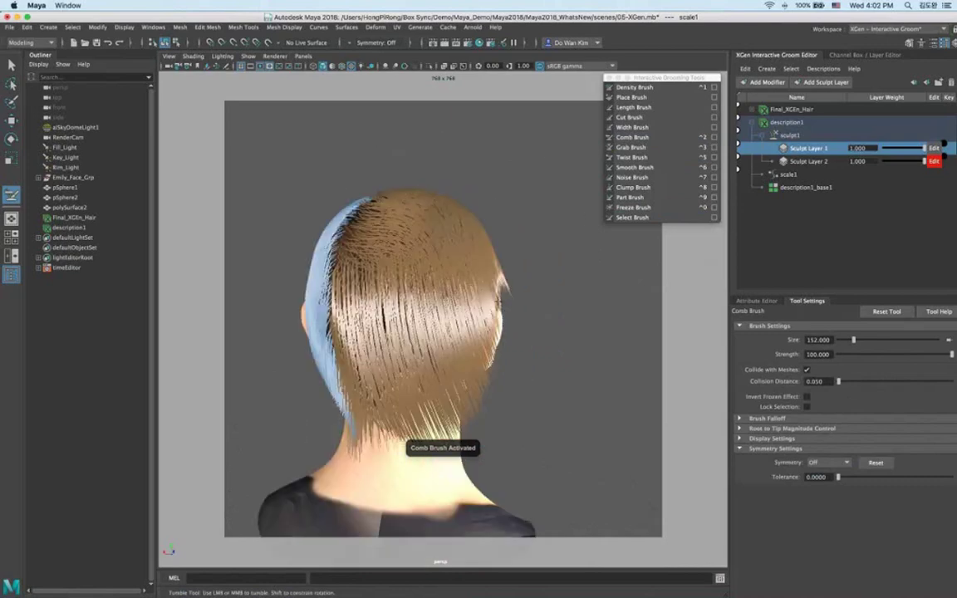
left_click_drag(496, 309, 451, 407)
Unfreeze all the hair and set the Comb brush's Collision Distance to 0.1.
left_click(639, 208)
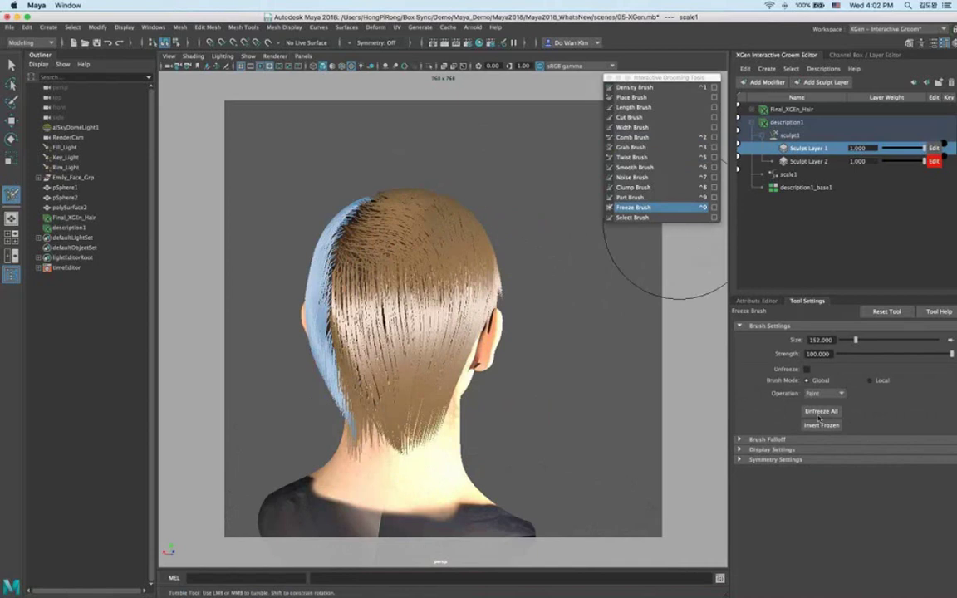
left_click(820, 411)
mouse_move(498, 325)
left_mouse_down("alt")
mouse_move(308, 325)
mouse_move(334, 334)
mouse_move(423, 251)
mouse_move(449, 249)
mouse_move(470, 215)
left_mouse_up("alt")
left_click(648, 137)
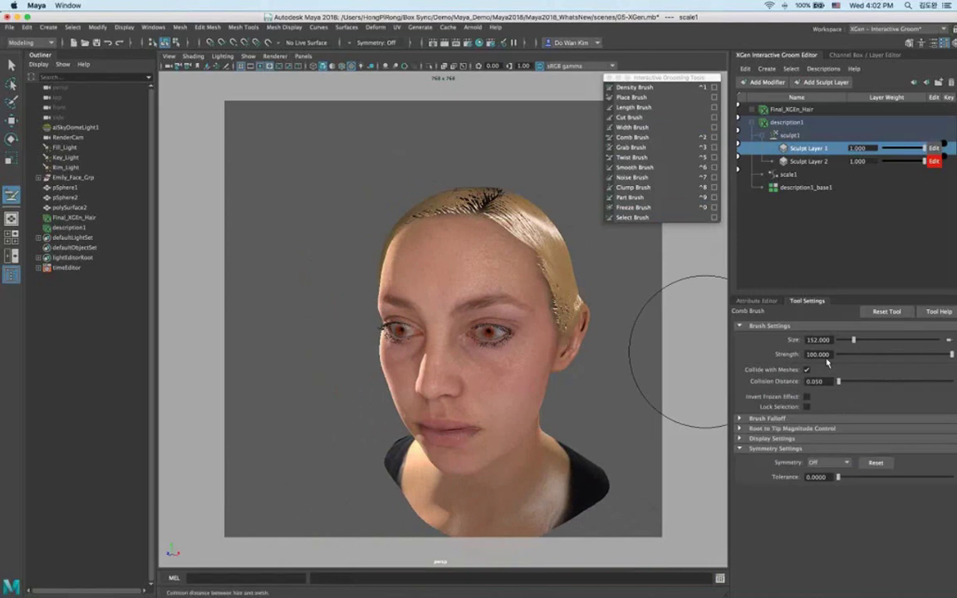
left_click(814, 381)
type("0.1")
key("Return")
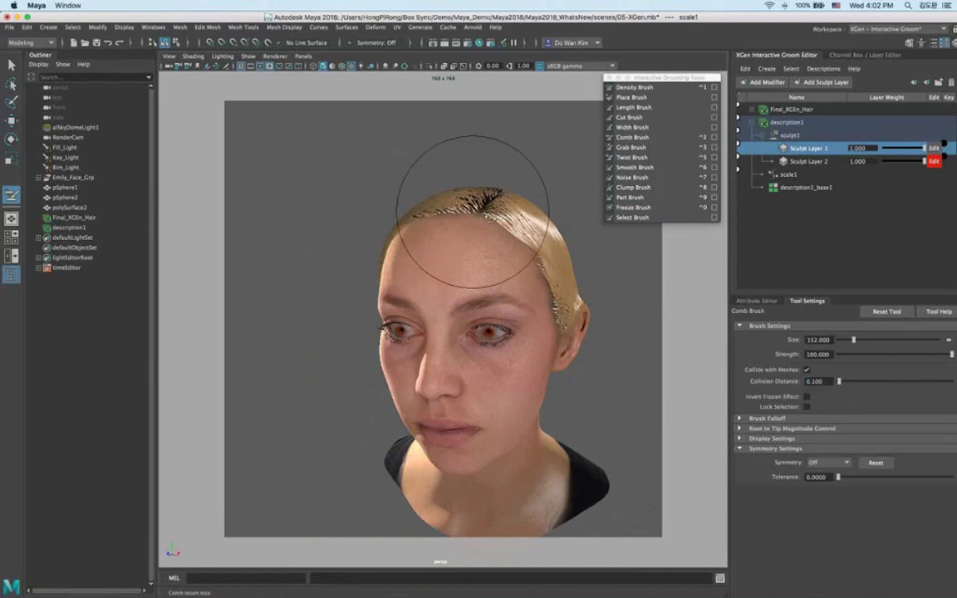
Add a third sculpt layer to sculpt1, make it the edited layer, and comb the hair around the parting and front hairline.
left_click_drag(473, 212, 440, 228, "alt")
left_click(821, 82)
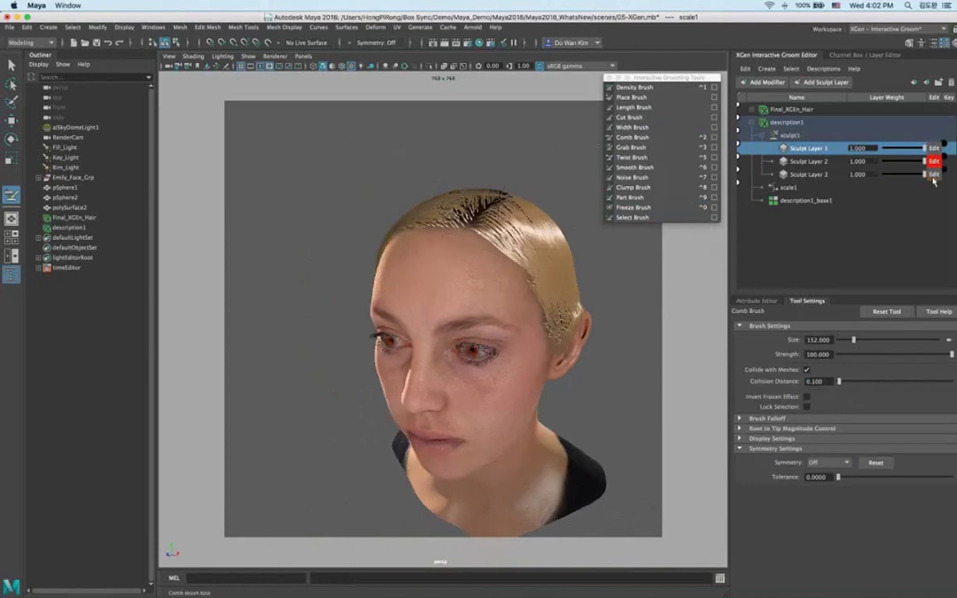
left_click(934, 174)
left_click_drag(496, 229, 341, 234, "alt")
mouse_move(498, 236)
left_mouse_down("alt")
mouse_move(423, 249)
mouse_move(490, 278)
mouse_move(578, 273)
mouse_move(572, 280)
left_mouse_up("alt")
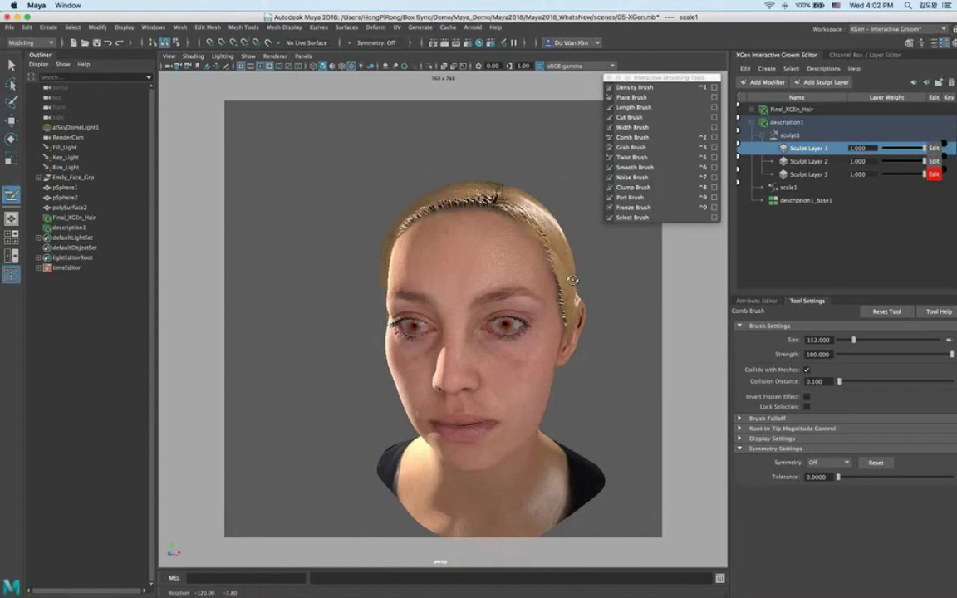
left_click_drag(573, 280, 503, 218, "alt")
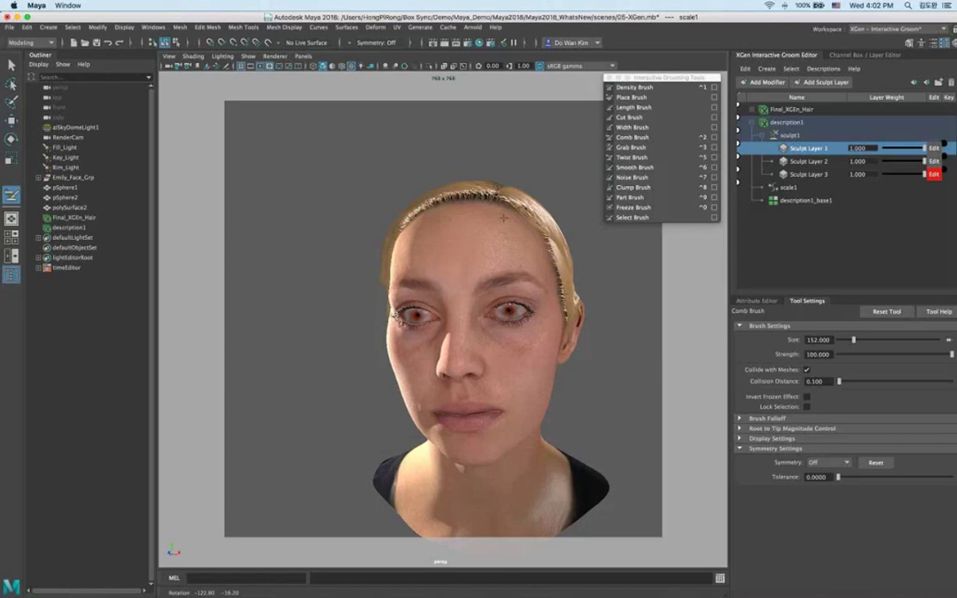
left_click_drag(503, 217, 493, 198, "alt")
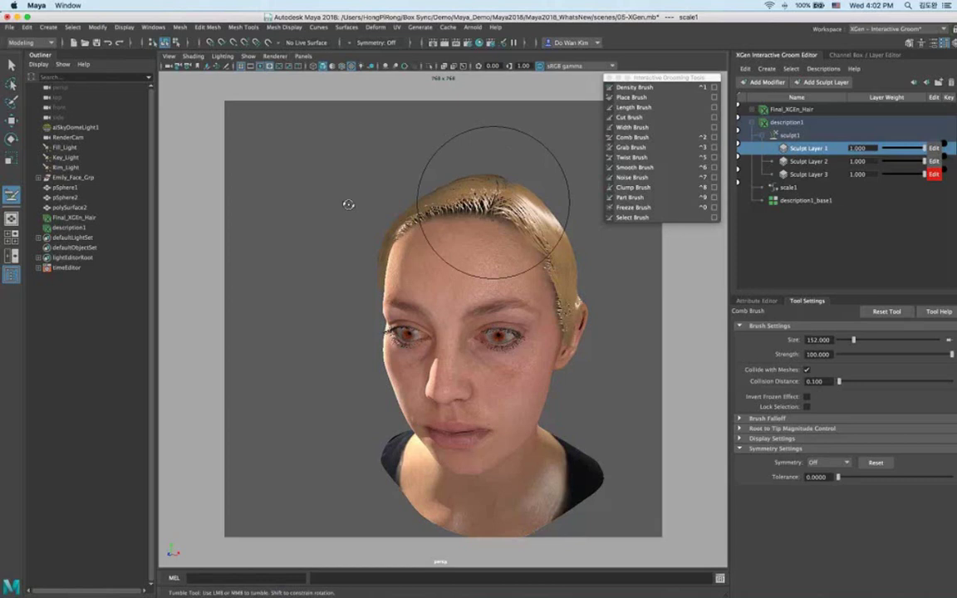
Merge the three sculpt layers of sculpt1 into a single layer.
left_click_drag(348, 205, 366, 209, "alt")
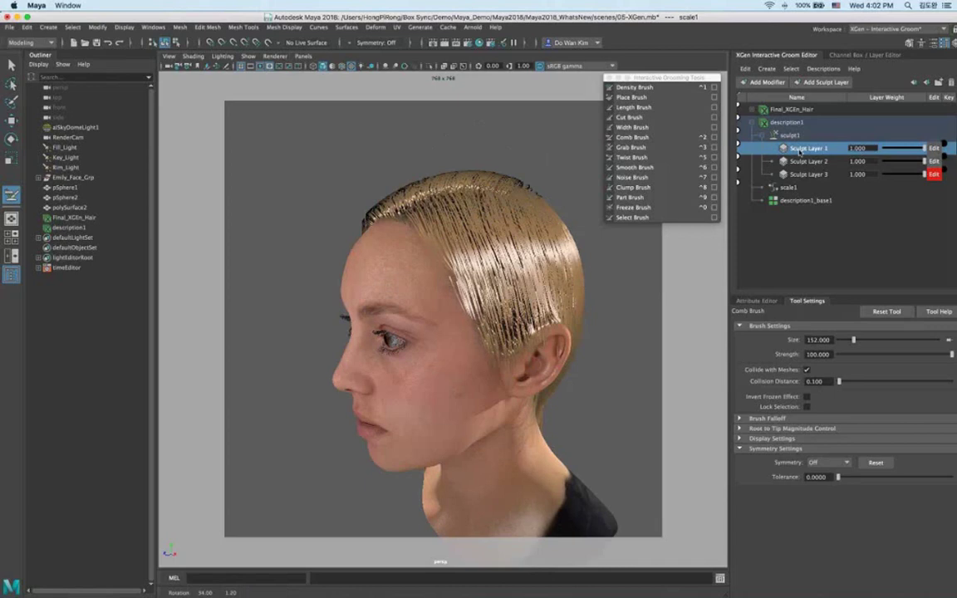
left_click(806, 161)
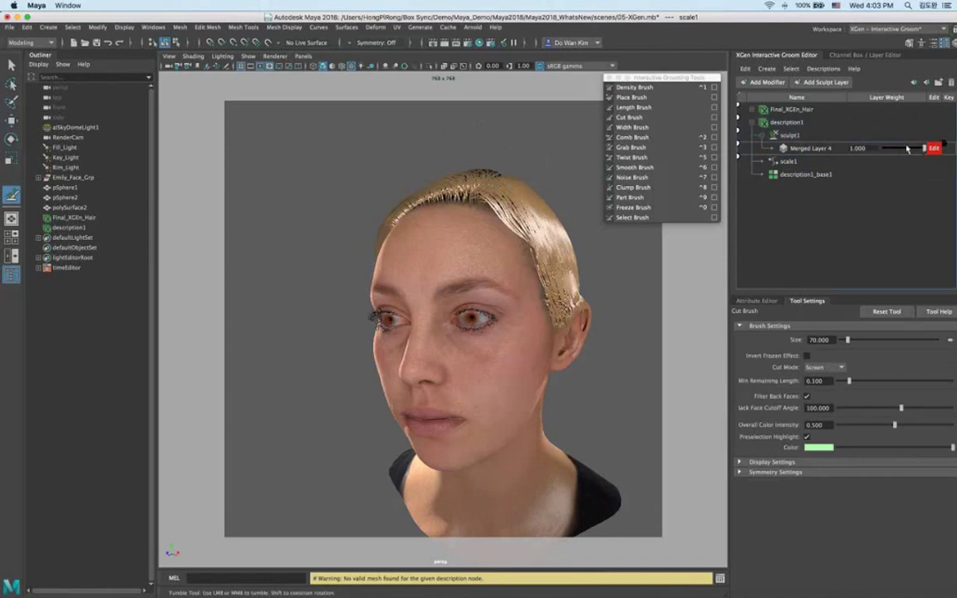
Add a Noise modifier to description1 and set its Mask to about 0.338.
left_click(785, 123)
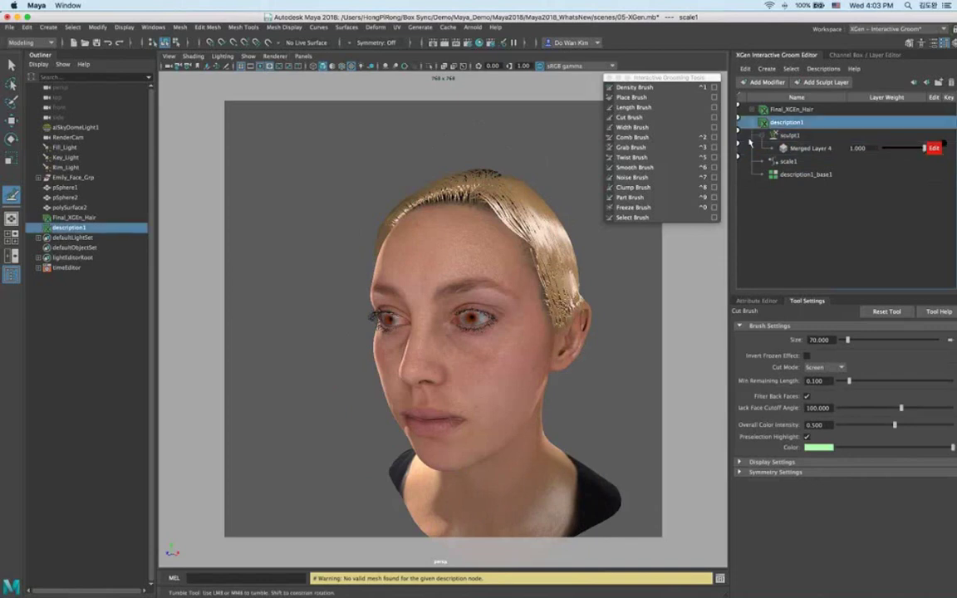
left_click(763, 83)
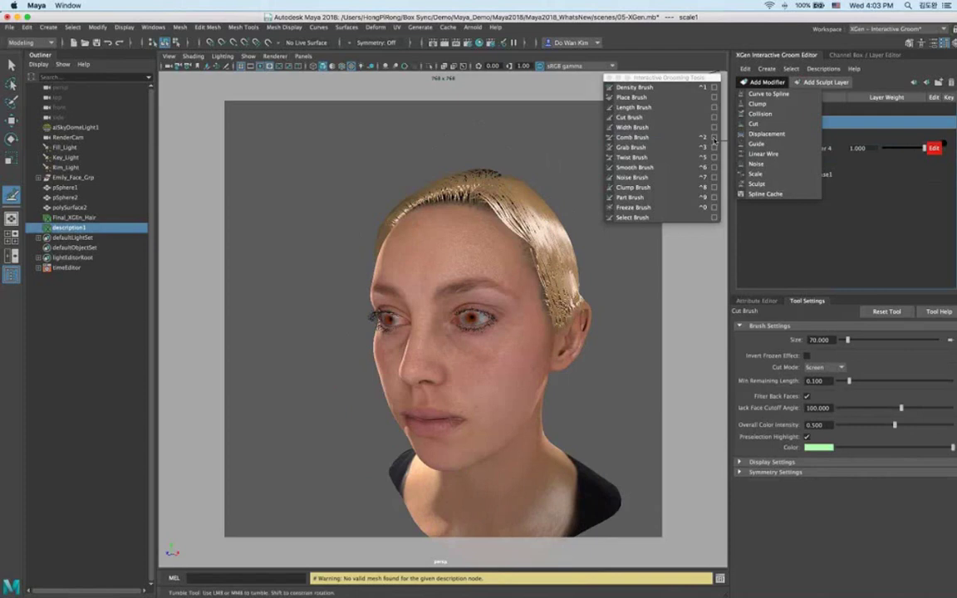
left_click(756, 164)
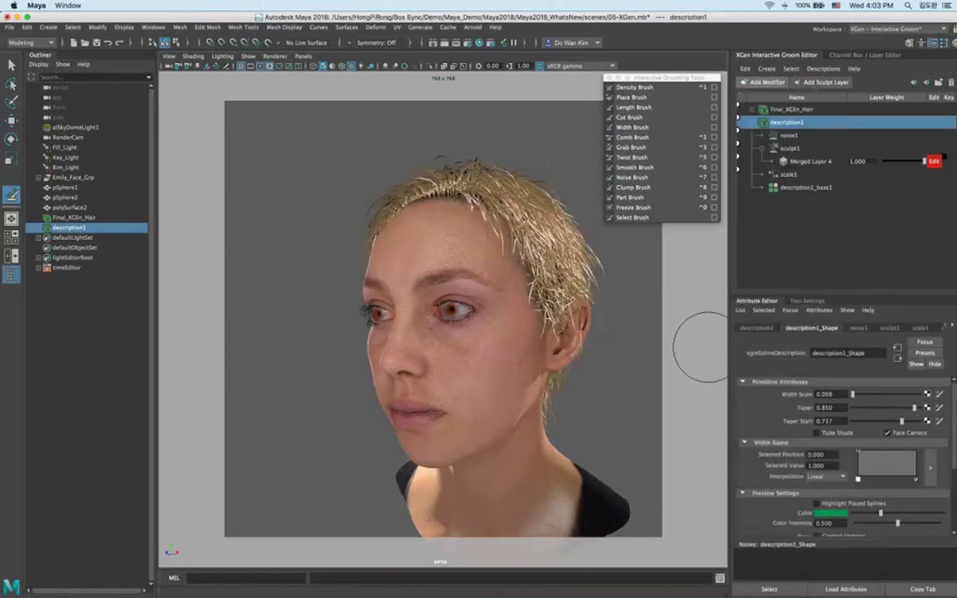
left_click(788, 135)
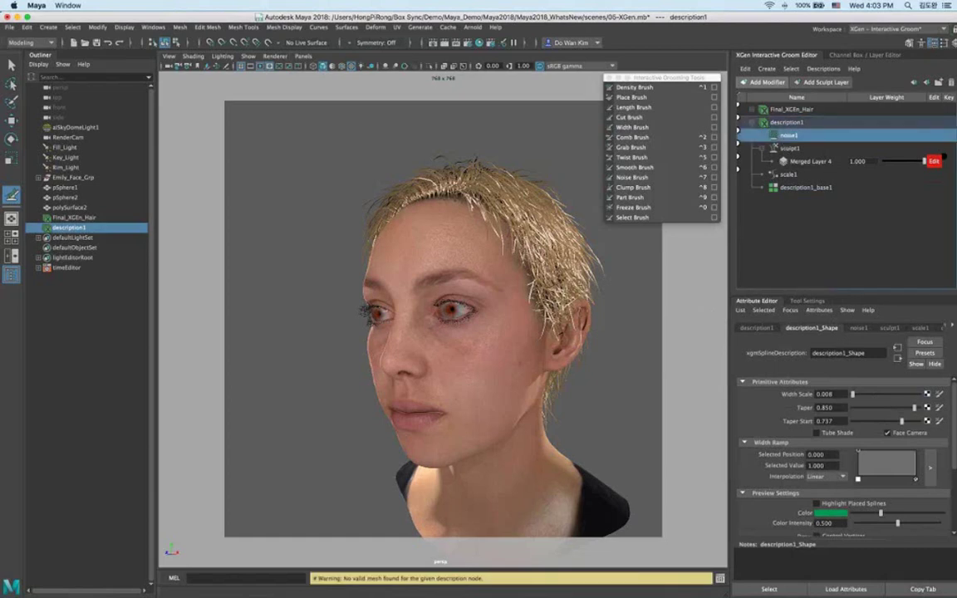
left_click_drag(905, 405, 875, 407)
Render the current view with Arnold and move the Render View window away from the XGen editor.
left_click_drag(506, 265, 512, 256, "alt")
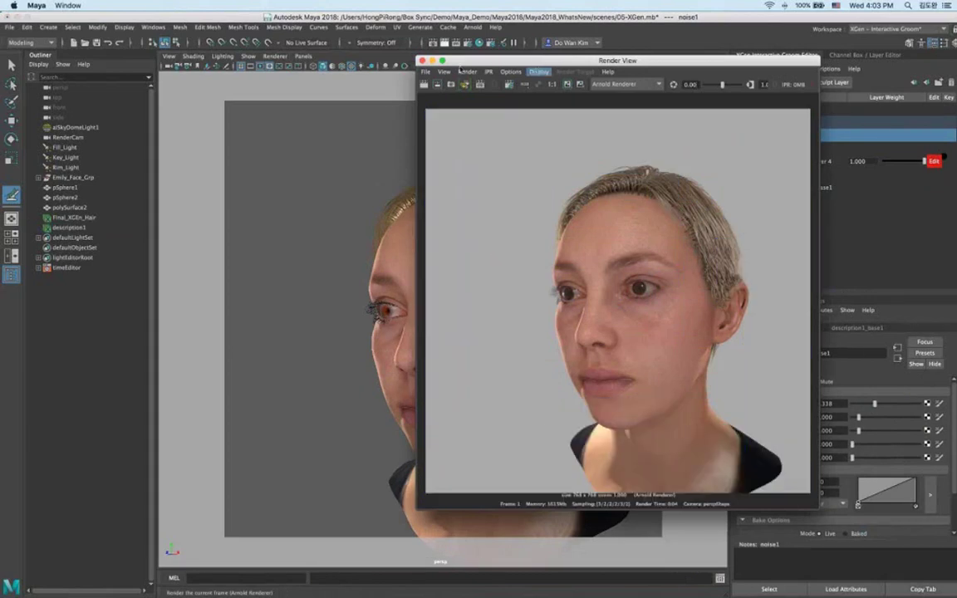
left_click_drag(460, 63, 223, 70)
left_click_drag(431, 64, 116, 69)
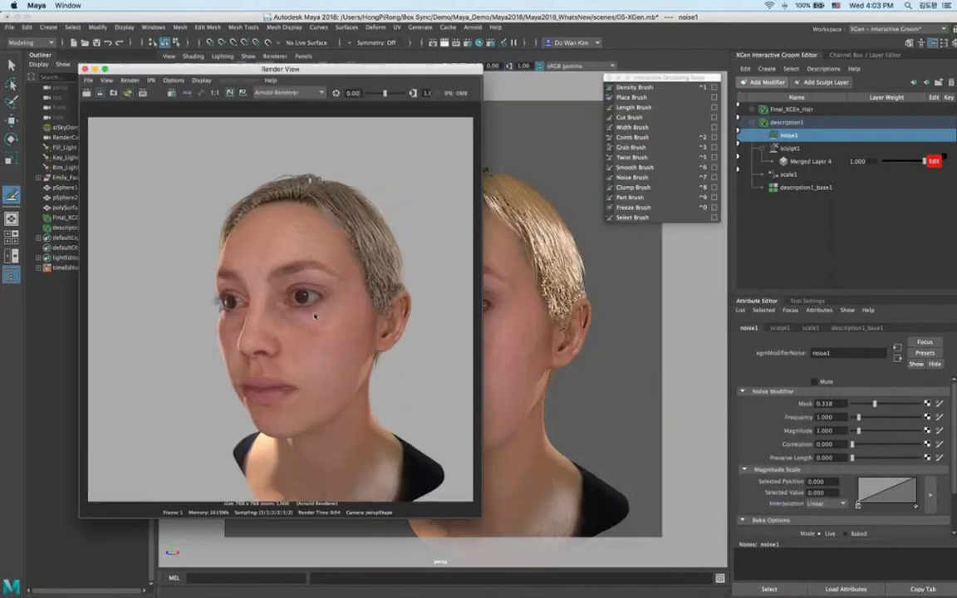
Set description1's Width Scale to 0.002 and the Density Multiplier of description1_base to 1000.
left_click(802, 191)
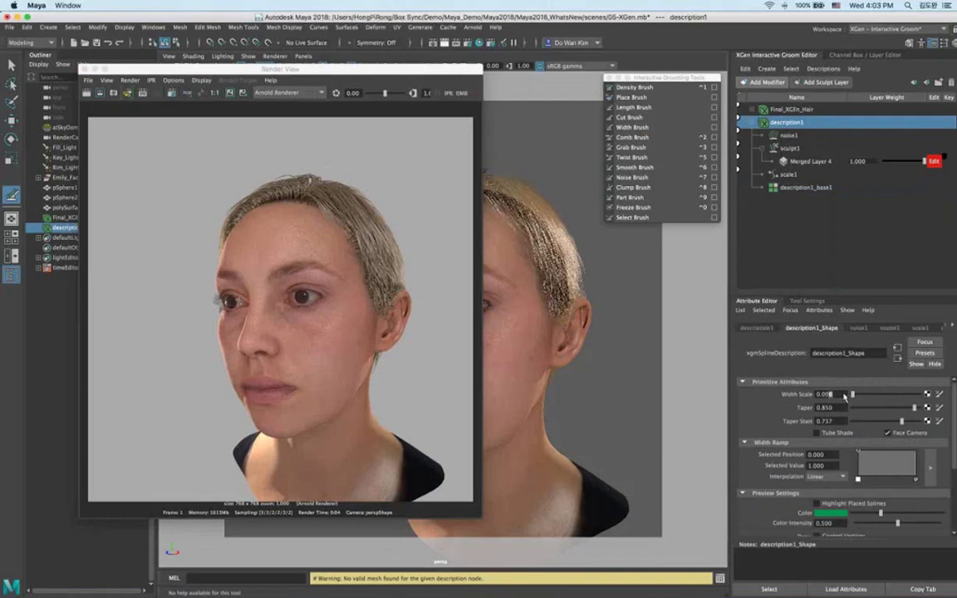
left_click(799, 188)
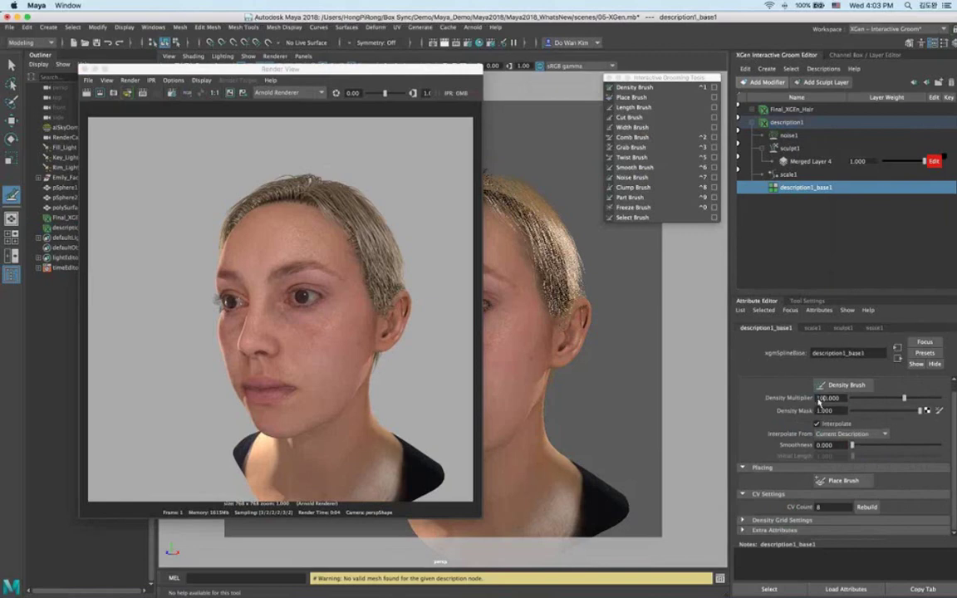
type("0")
key("Return")
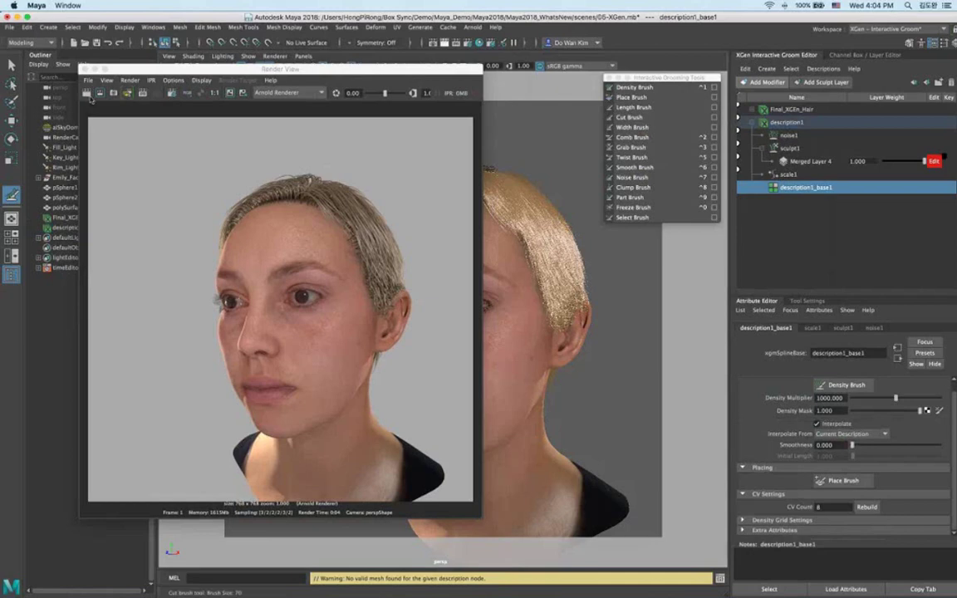
Render the head again with the thinner, denser hair and undo the Density Multiplier change.
left_click(91, 98)
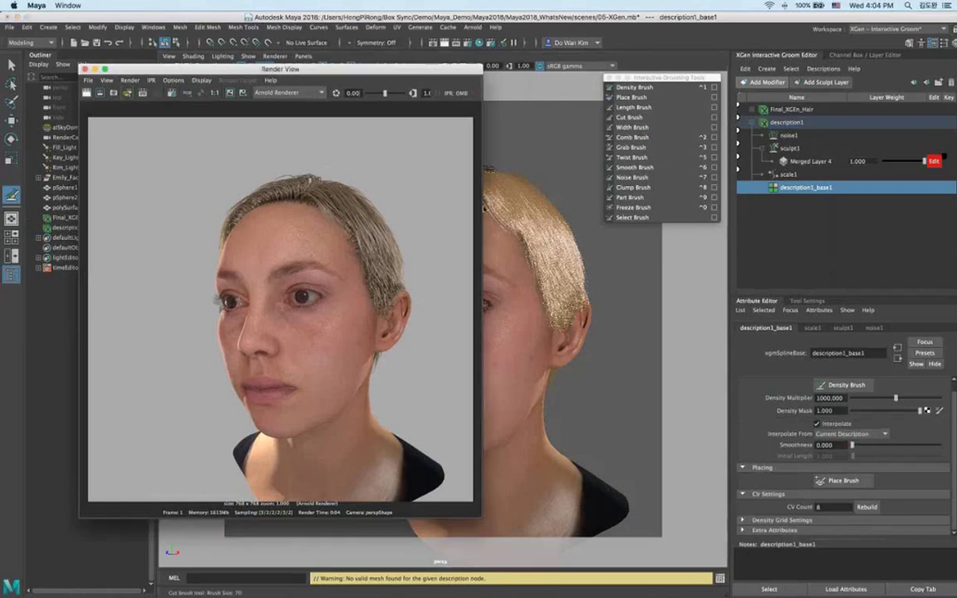
left_click(86, 92)
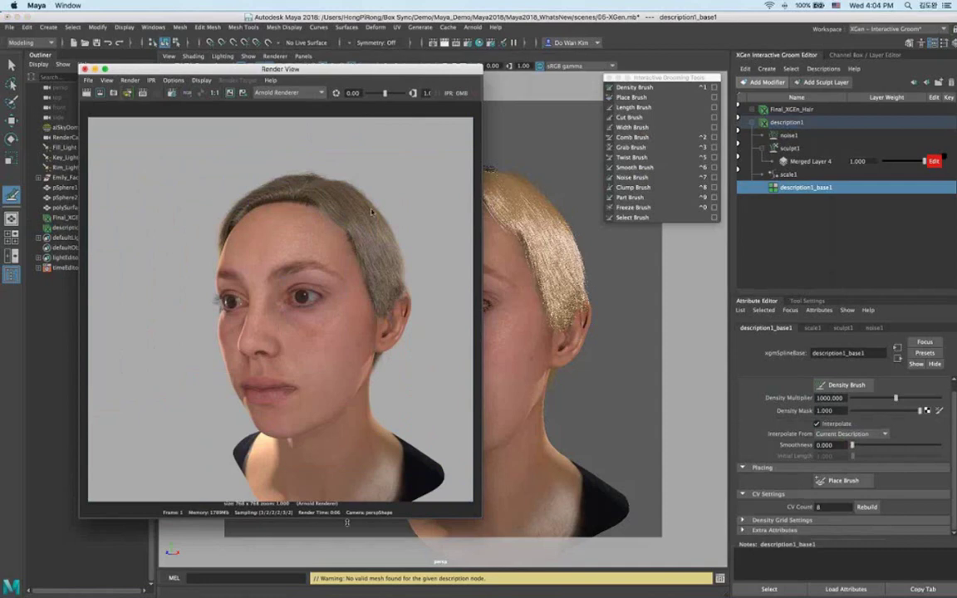
left_click(499, 250)
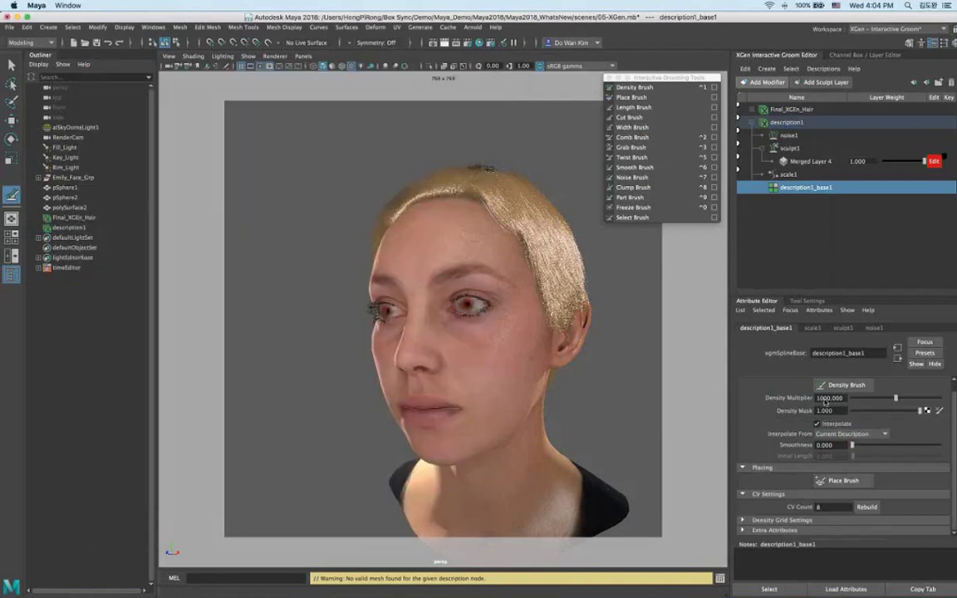
key("super+z")
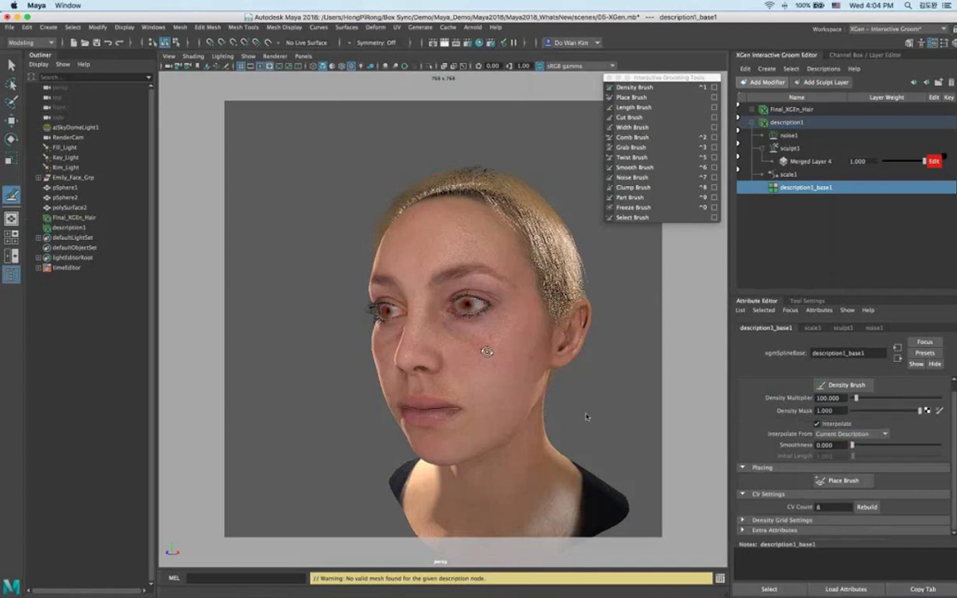
Add a Linear Wire modifier to description1 and create its input wires.
left_click_drag(585, 417, 449, 415, "alt")
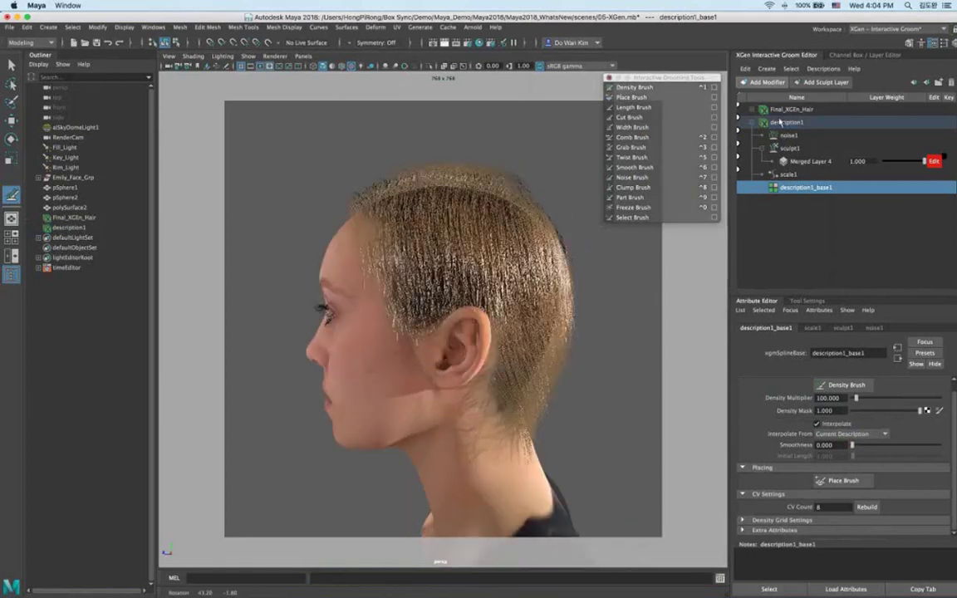
left_click(779, 123)
left_click(764, 82)
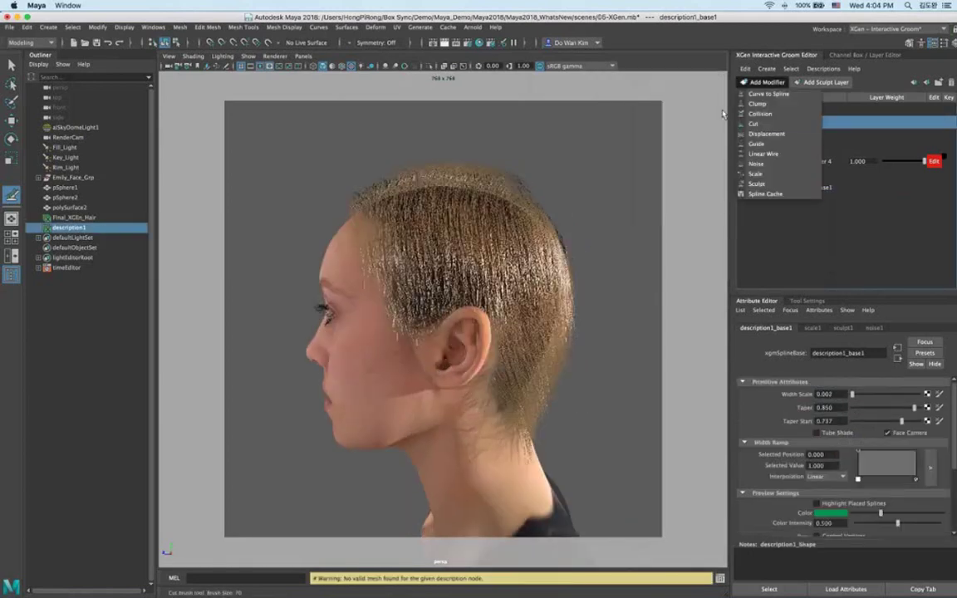
left_click(774, 156)
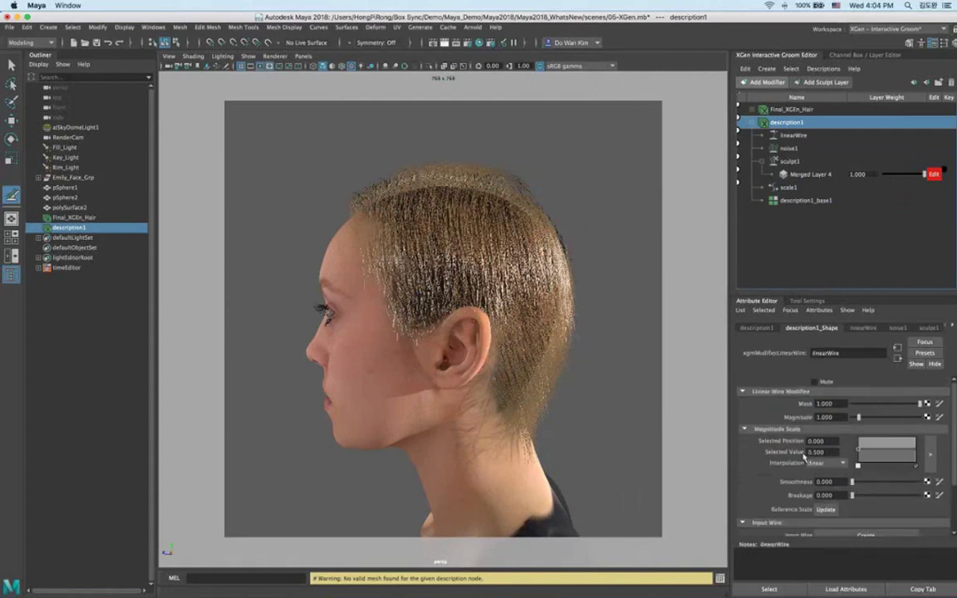
scroll(804, 454, "down", 5)
left_click(866, 467)
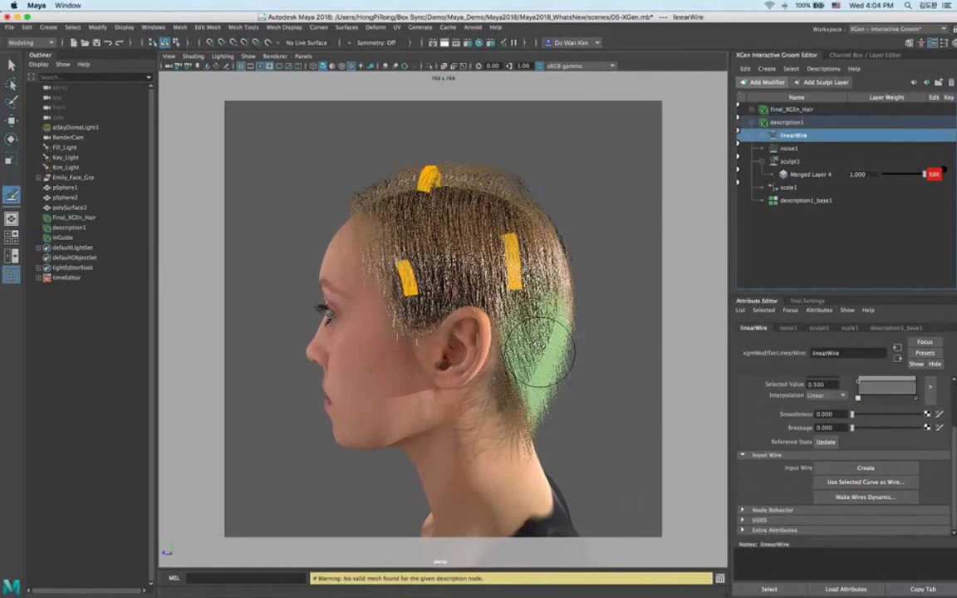
Hide the description1 hair, leaving only the guide wires on the head.
left_click_drag(539, 344, 588, 216, "alt")
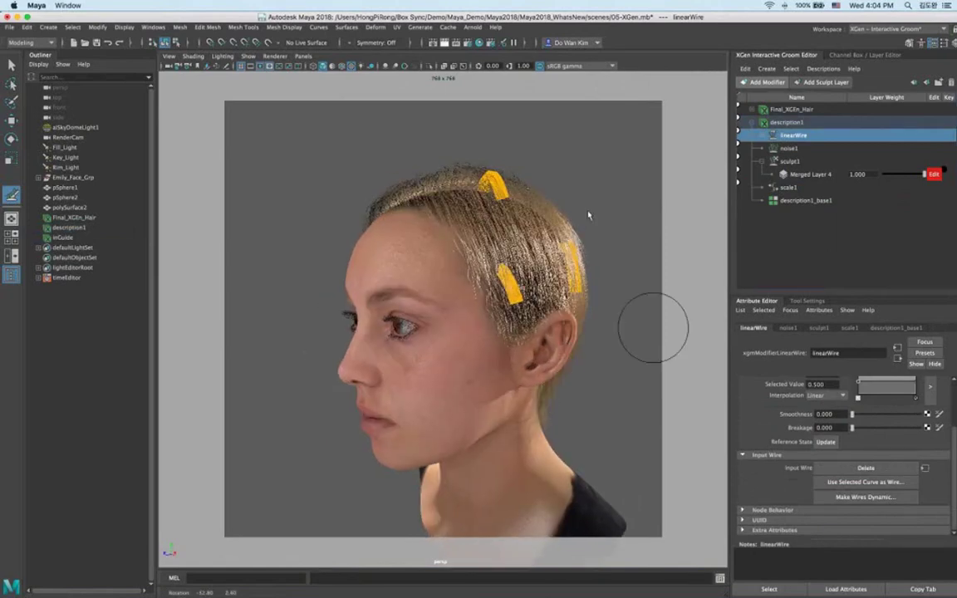
left_click(786, 122)
key("ctrl+h")
left_click_drag(466, 213, 688, 214, "alt")
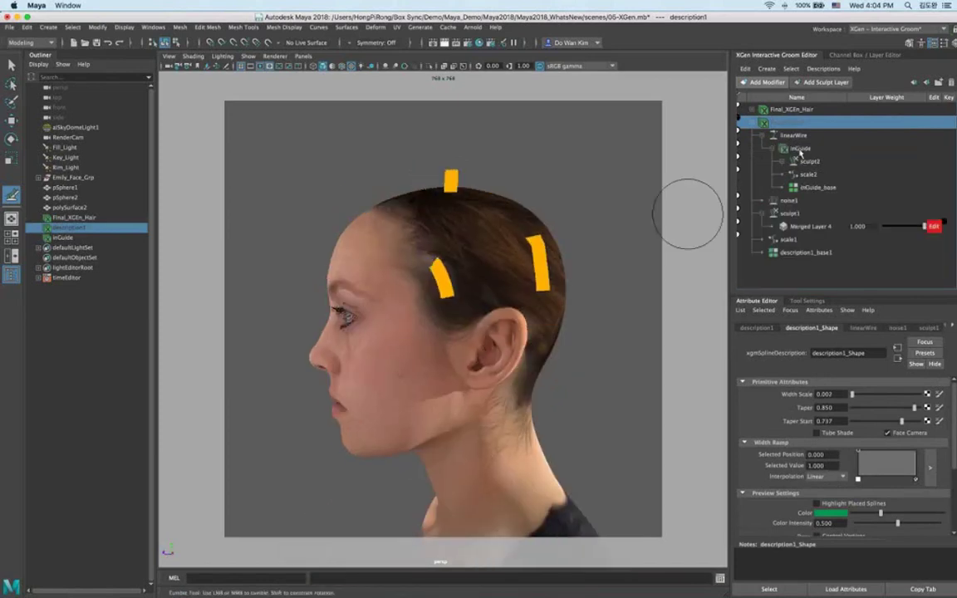
Set inGuide's Width Scale to about 0.241, Taper to 0.669 and Taper Start to 0.421.
key("Down")
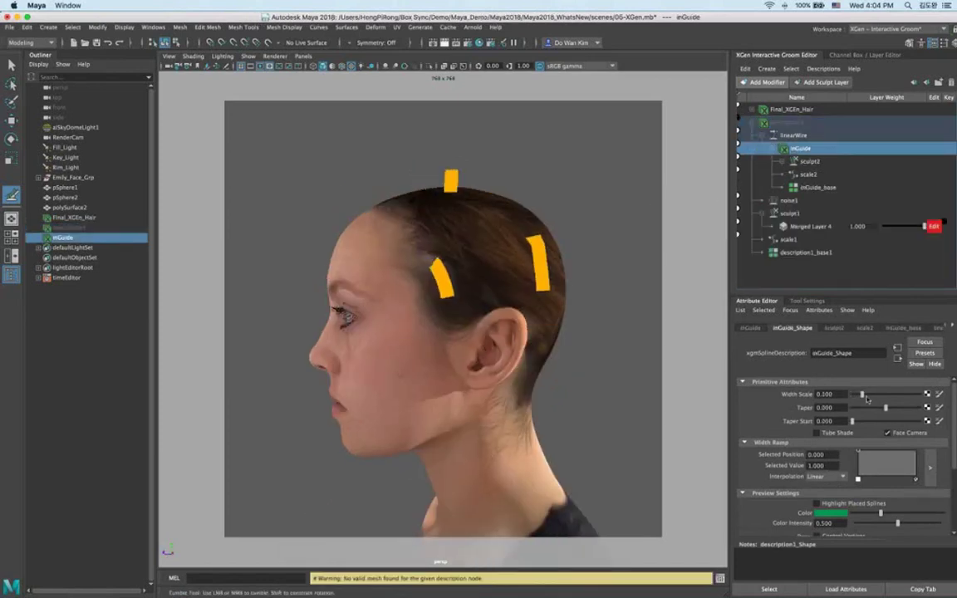
left_click(868, 395)
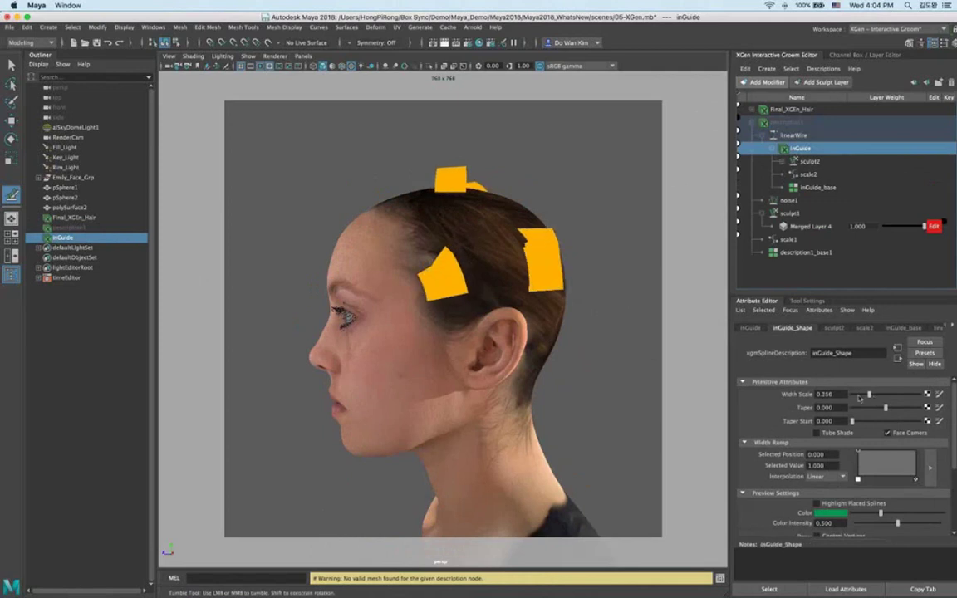
left_click_drag(860, 398, 868, 396)
left_click_drag(886, 408, 908, 410)
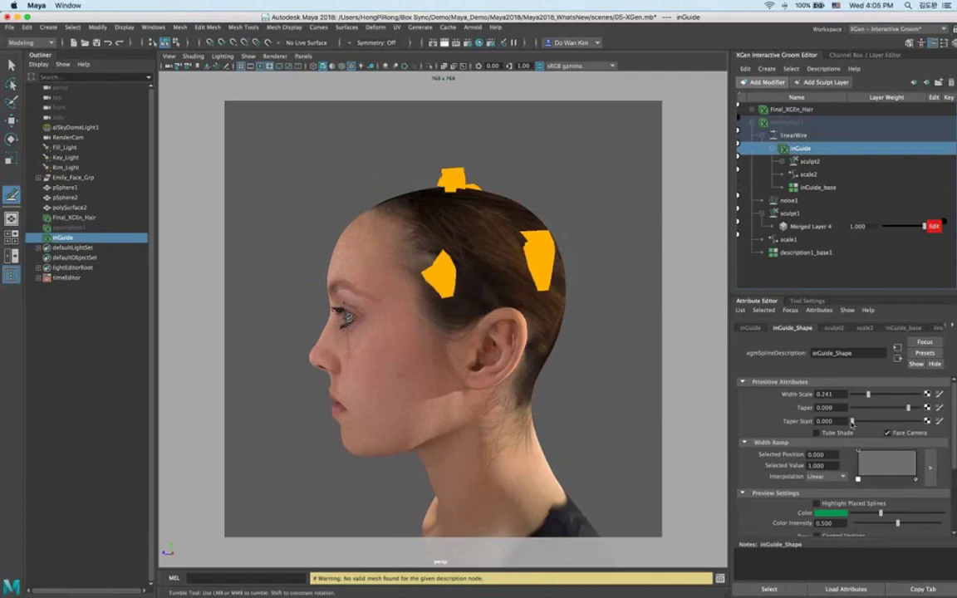
Raise the Density Multiplier of inGuide_base to about 115.6 so guide strips cover the whole scalp.
left_click(816, 188)
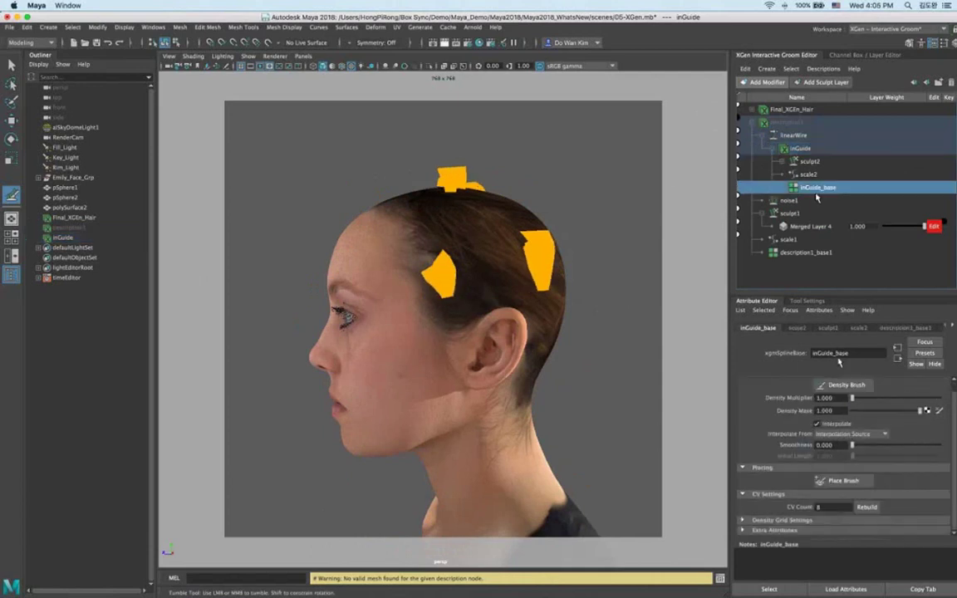
left_click_drag(853, 399, 856, 399)
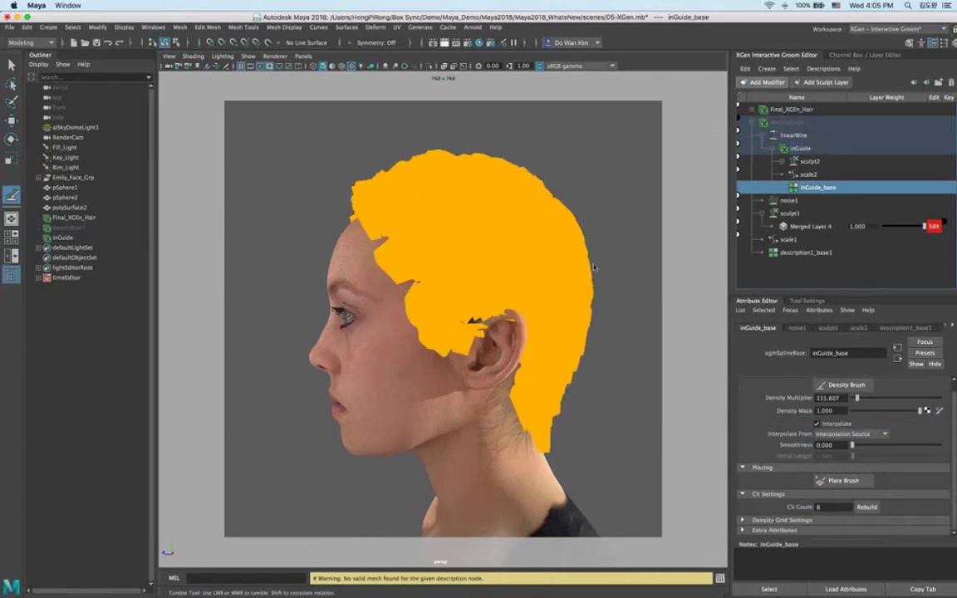
left_click_drag(534, 238, 617, 267, "alt")
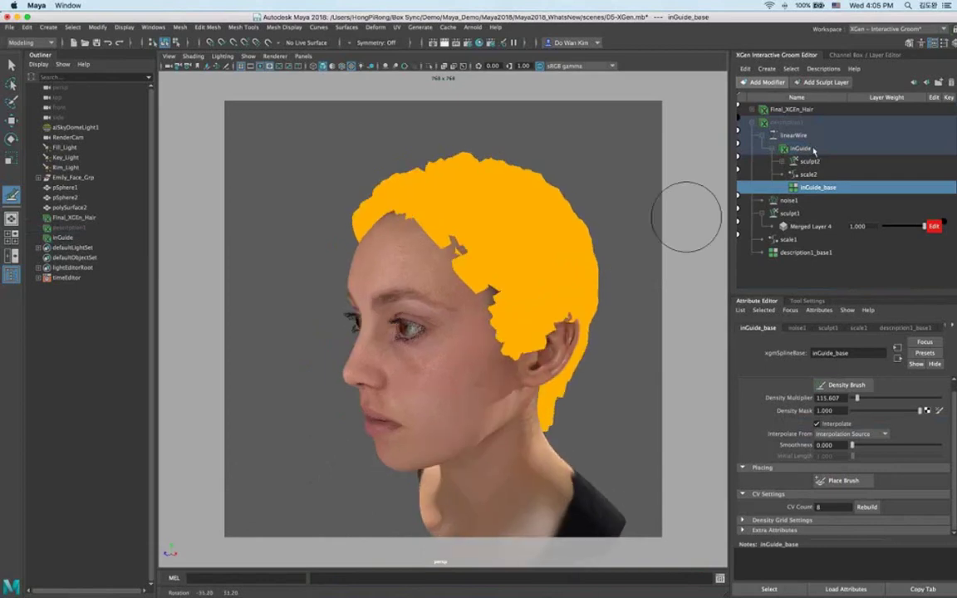
Assign the existing default material (initialShadingGroup) to the inGuide strips.
left_click(812, 150)
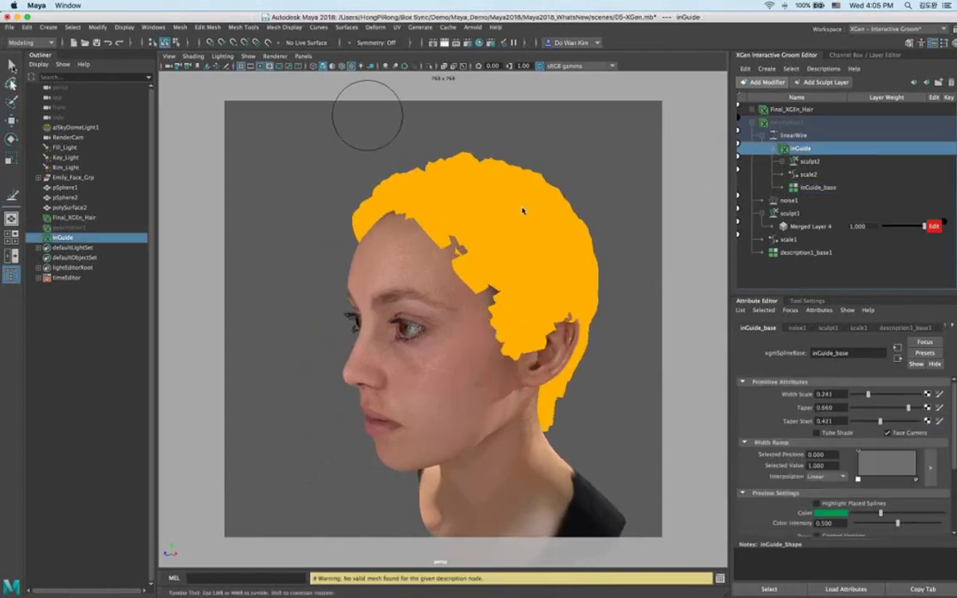
key("q")
right_click(617, 236)
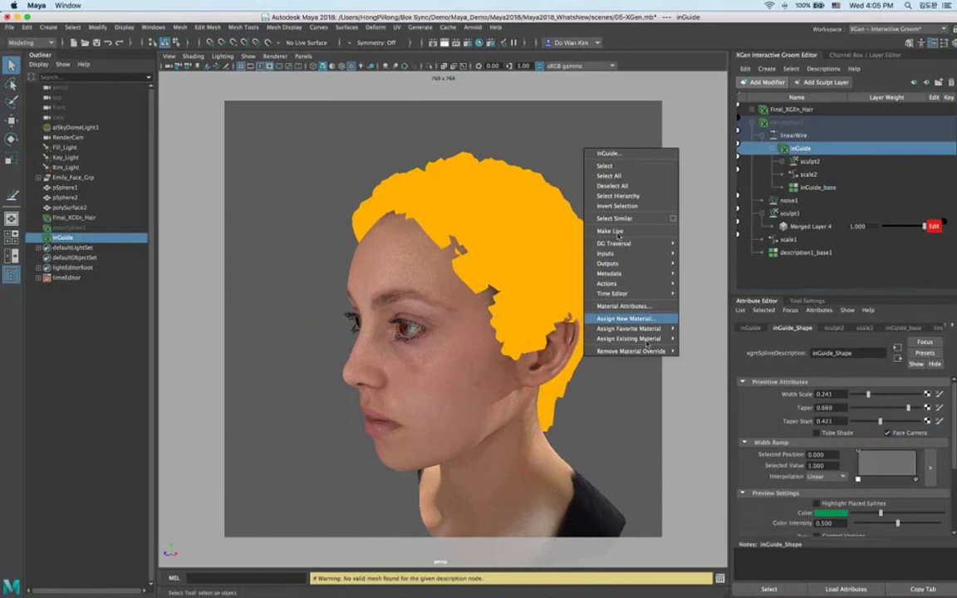
mouse_move(651, 339)
right_click_drag(716, 399, 716, 400)
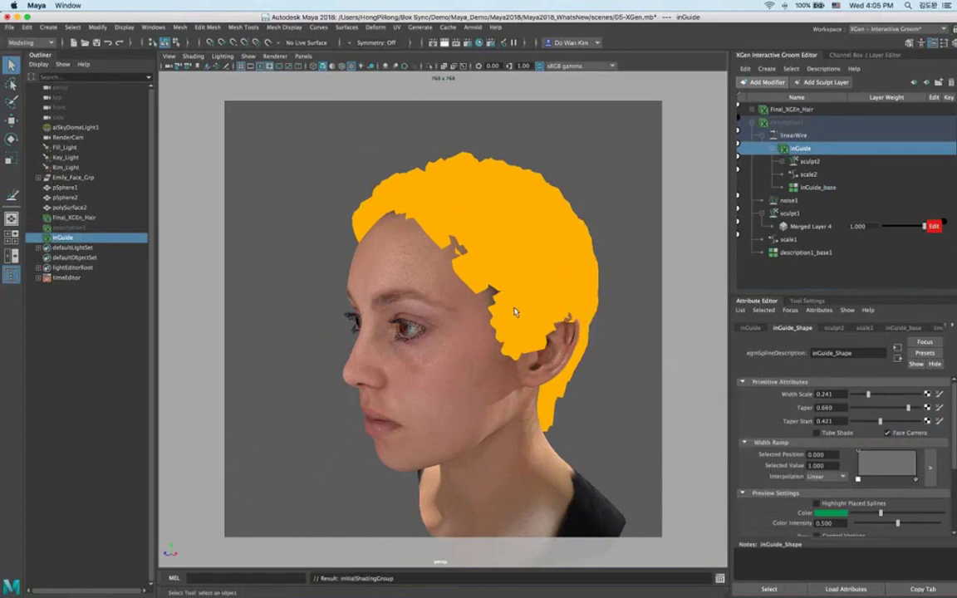
left_click_drag(514, 338, 389, 237, "alt")
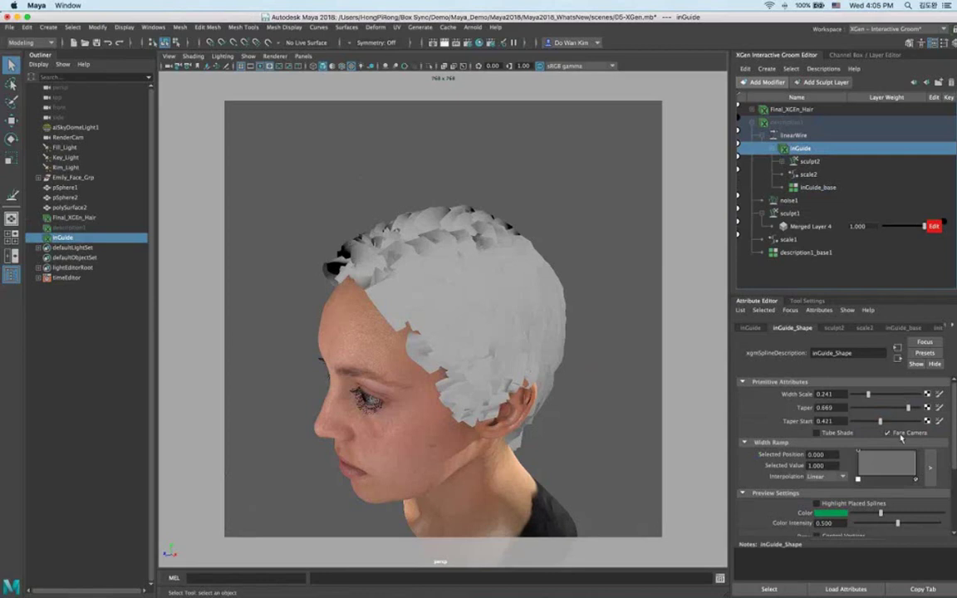
Turn off Face Camera for inGuide and make the sculpt layer under sculpt2 editable.
left_click(888, 433)
mouse_move(523, 388)
left_mouse_down("alt")
mouse_move(506, 336)
mouse_move(598, 295)
mouse_move(544, 289)
left_mouse_up("alt")
left_click(782, 162)
left_click_drag(519, 225, 509, 230, "alt")
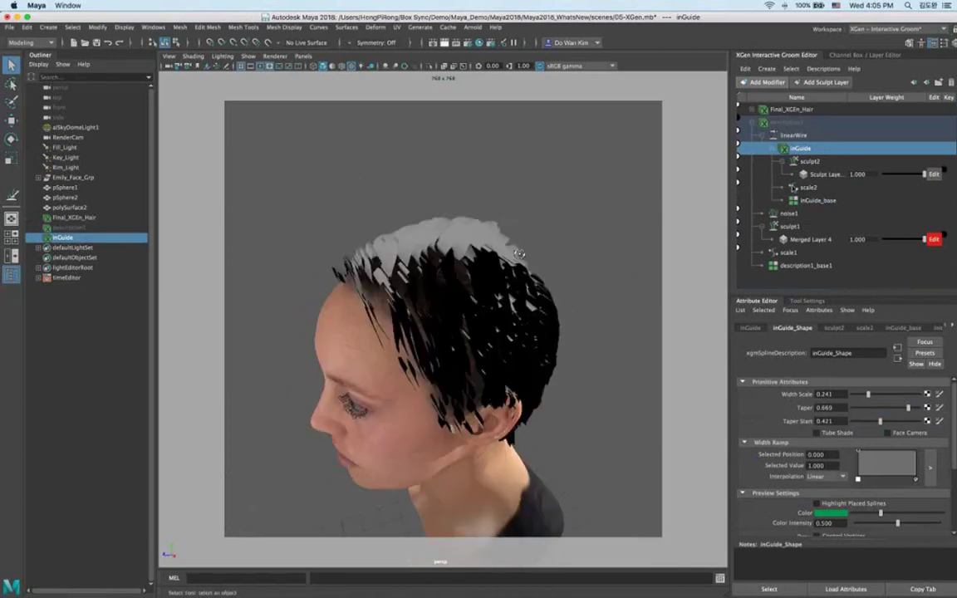
left_click(934, 174)
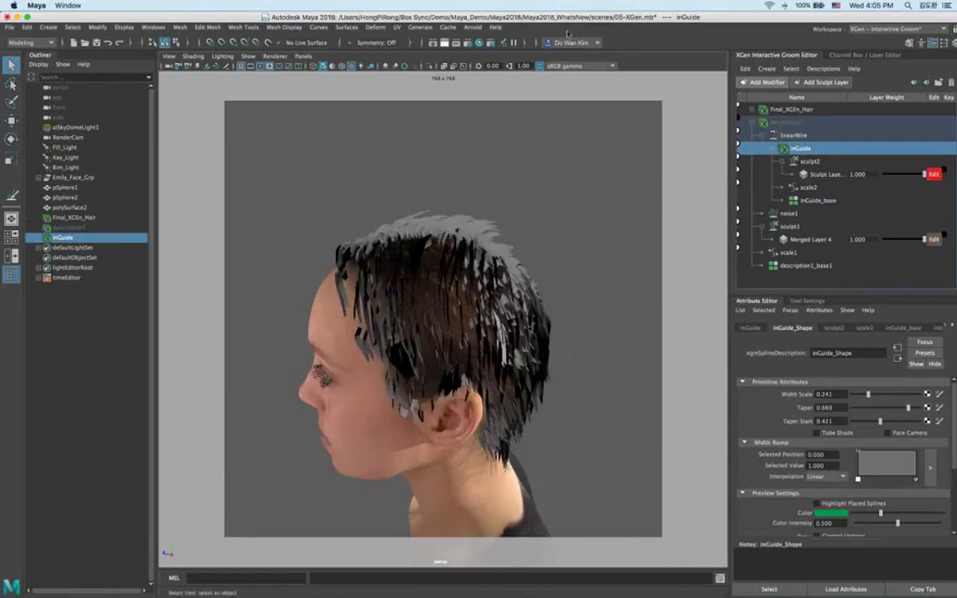
Open the Interactive Grooming Tools as a floating window and activate the Twist Brush.
left_click(420, 26)
mouse_move(498, 182)
left_click(608, 181)
left_click_drag(608, 175, 648, 89)
left_click(650, 170)
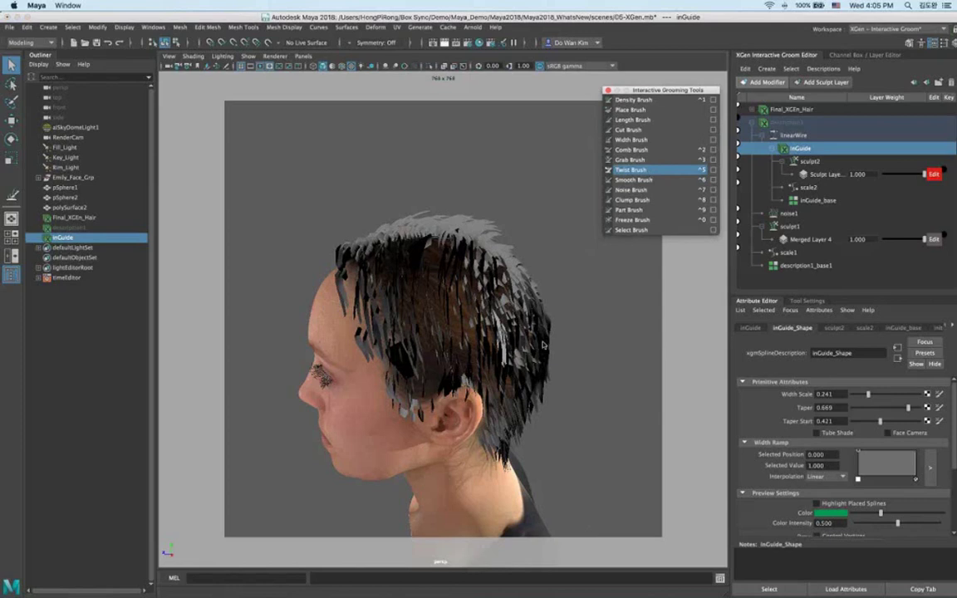
Twist the guide strips around the head flat against the scalp, using the Twist Brush with Align to Surface enabled.
left_click_drag(536, 348, 639, 365, "alt")
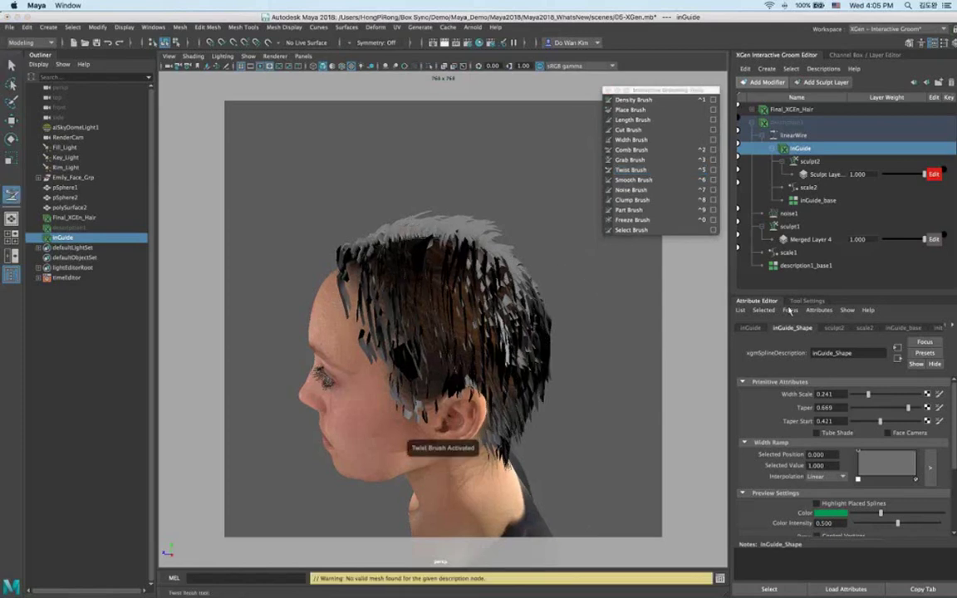
left_click(801, 302)
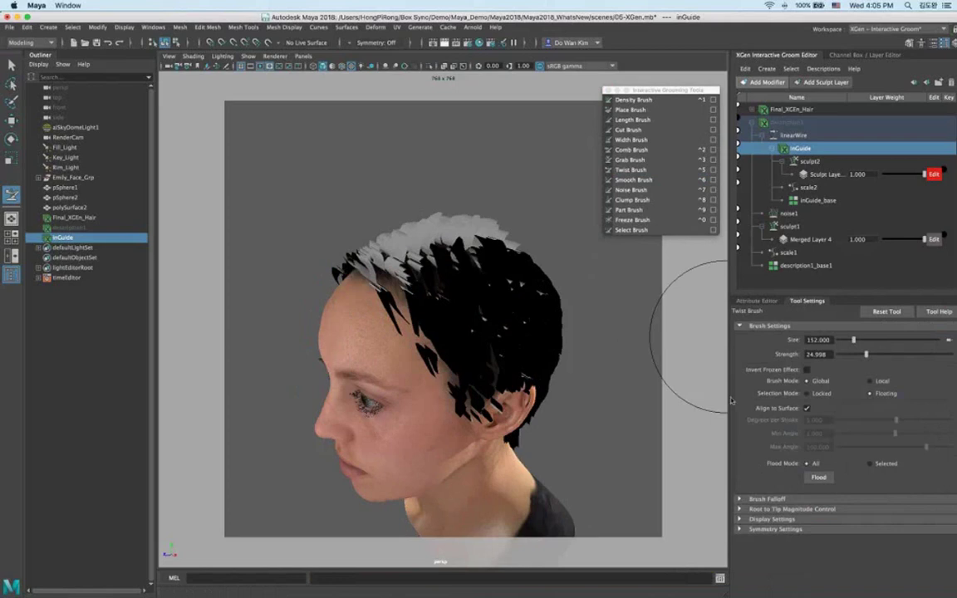
left_click_drag(531, 300, 502, 337, "alt")
mouse_move(425, 333)
left_mouse_down()
mouse_move(424, 308)
mouse_move(444, 410)
mouse_move(486, 427)
mouse_move(373, 303)
mouse_move(446, 468)
mouse_move(532, 297)
left_mouse_up()
mouse_move(424, 274)
left_mouse_down("alt")
mouse_move(390, 291)
mouse_move(282, 300)
mouse_move(458, 237)
left_mouse_up("alt")
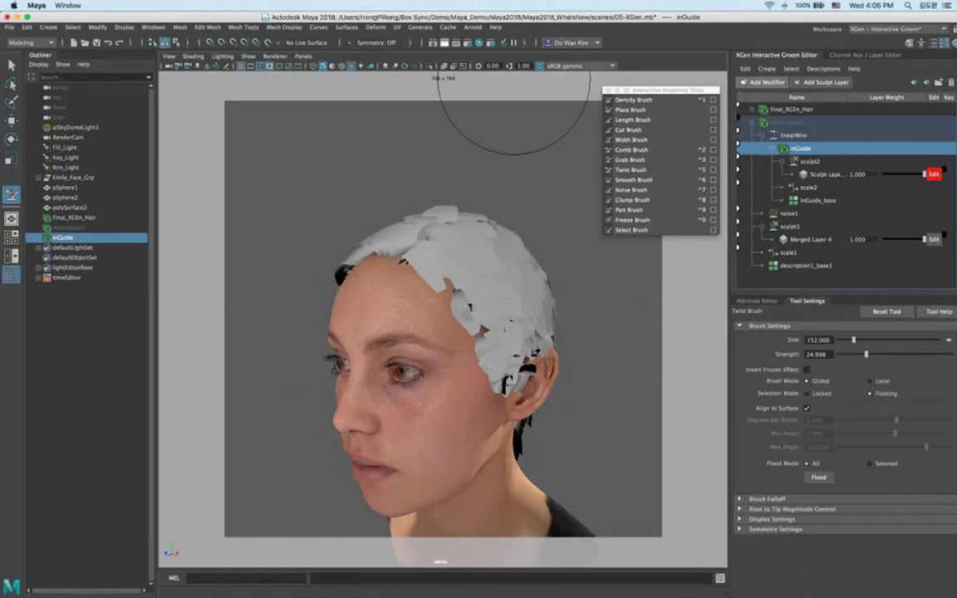
Convert inGuide to polygons using the width ramp and 2x2 UV tiles, and switch off the linearWire modifier and inGuide.
left_click(421, 28)
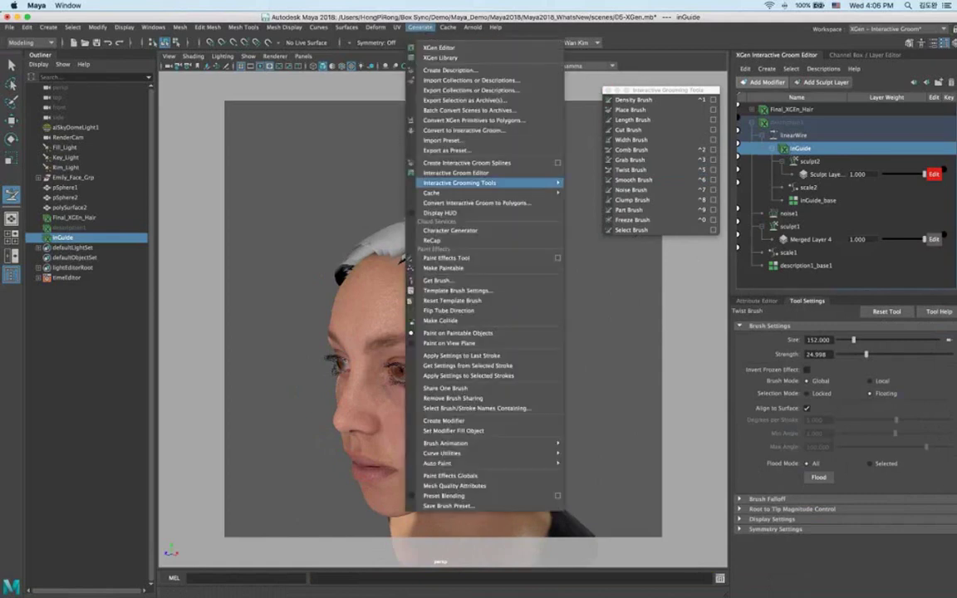
left_click(439, 204)
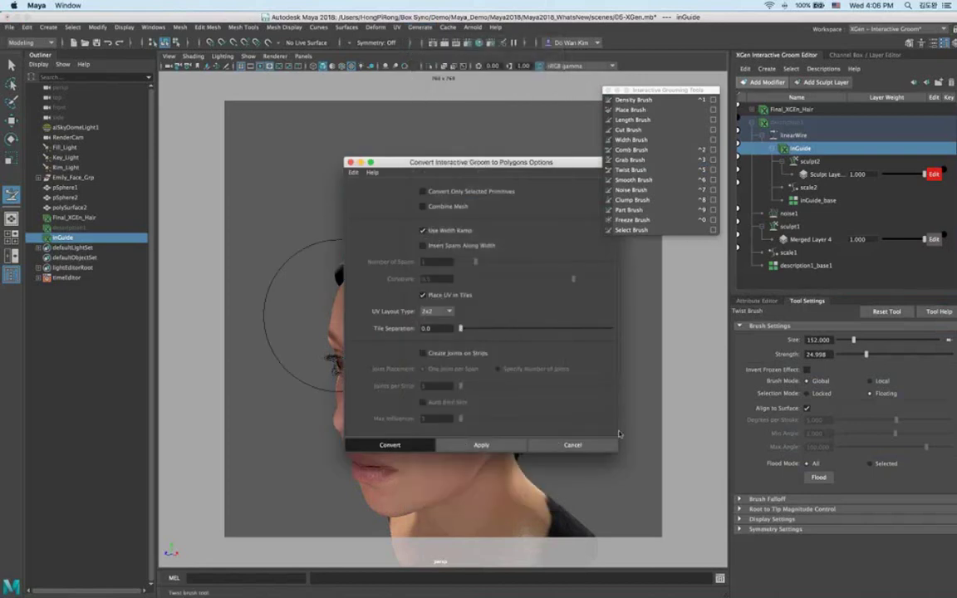
left_click(389, 444)
left_click(738, 138)
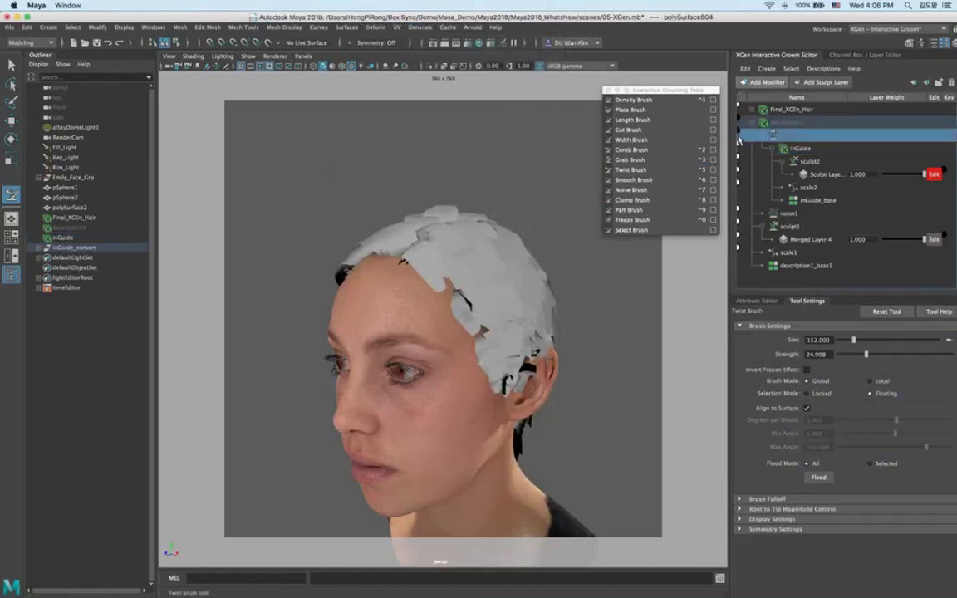
left_click(738, 147)
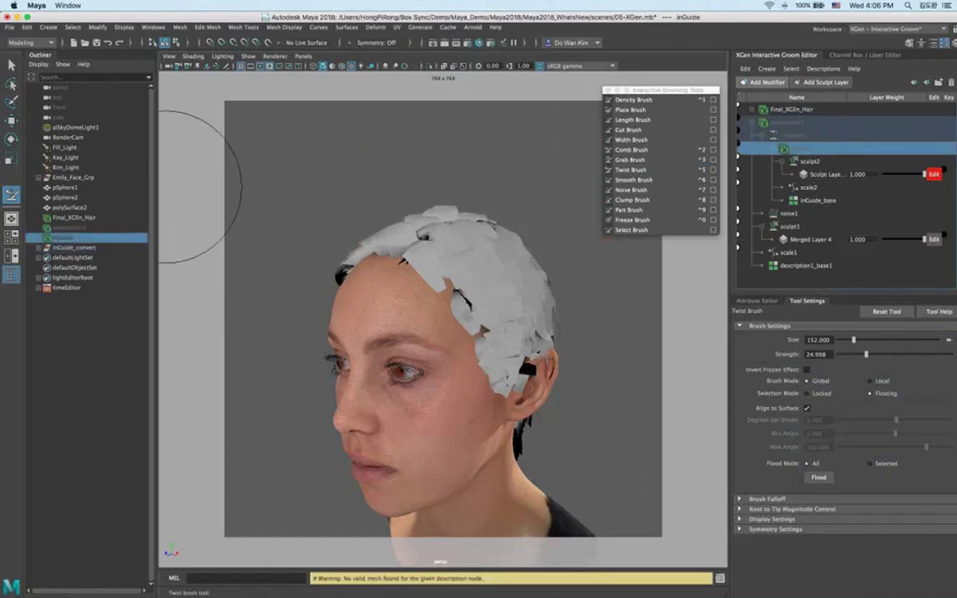
Hide the whole inGuide_convert polygon group and show the description1 hair again.
key("q")
left_click(441, 266)
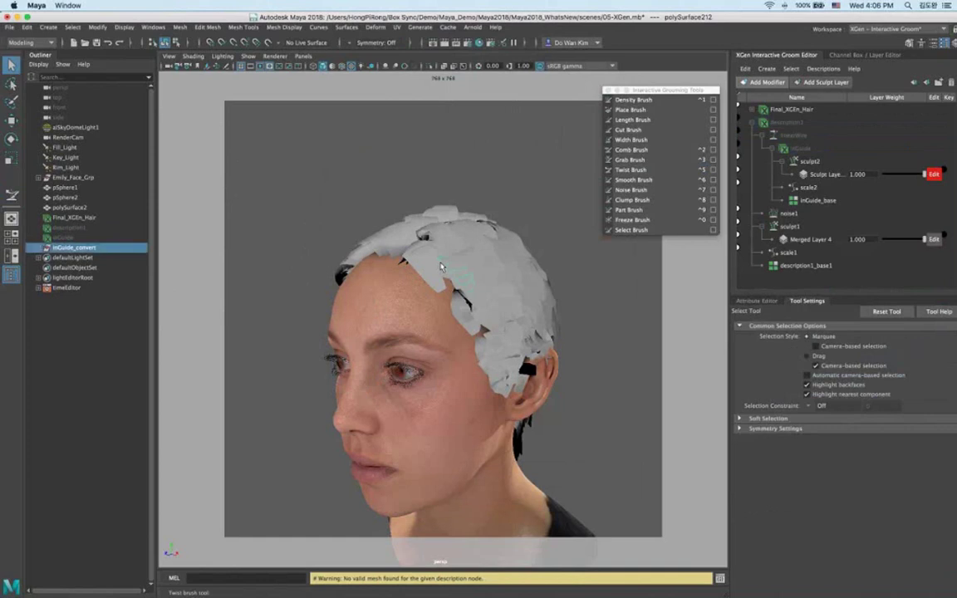
key("Up")
left_click_drag(581, 280, 517, 302, "alt")
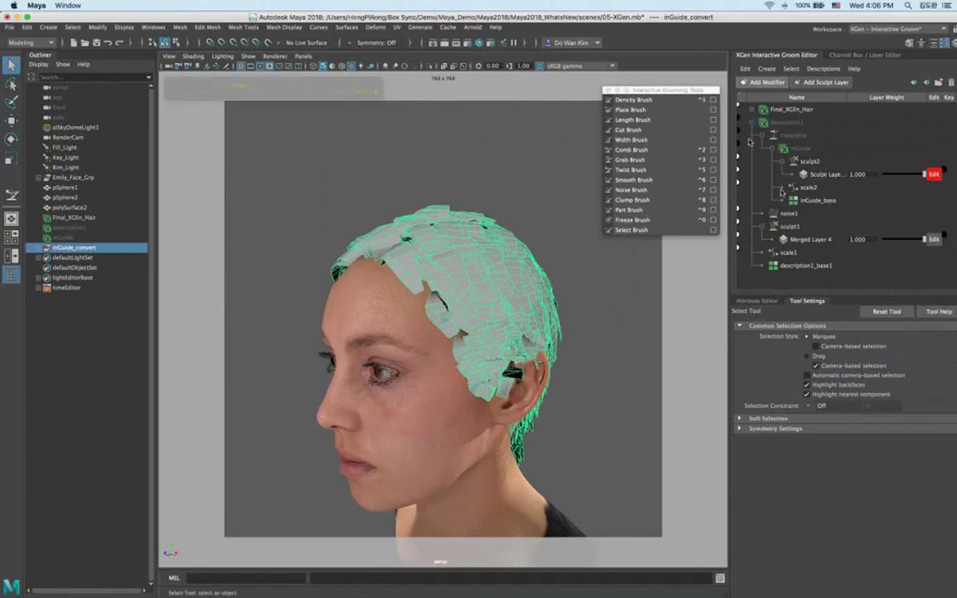
key("ctrl+h")
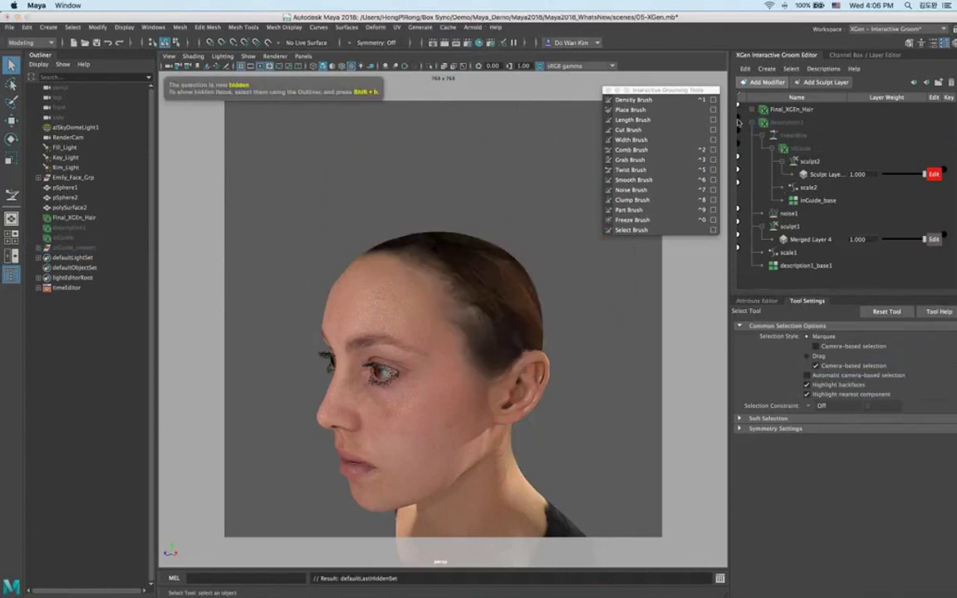
left_click(749, 124)
scroll(415, 357, "up", 3)
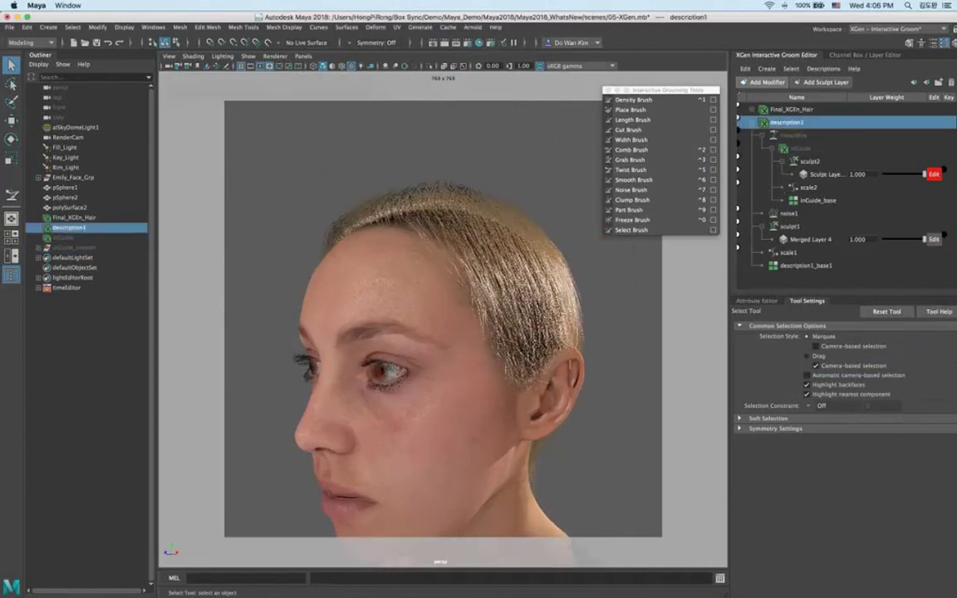
scroll(443, 318, "up", 1)
Create a polygon sphere.
left_click(49, 27)
mouse_move(80, 63)
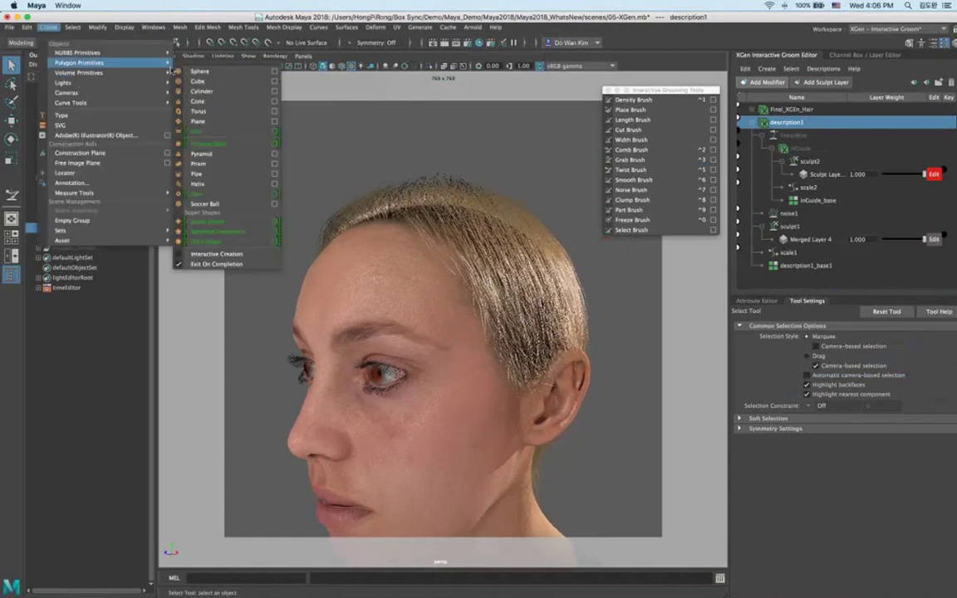
left_click(200, 72)
Move the new sphere up to the head and resize it to cover the face from forehead to mouth.
scroll(408, 386, "down", 10)
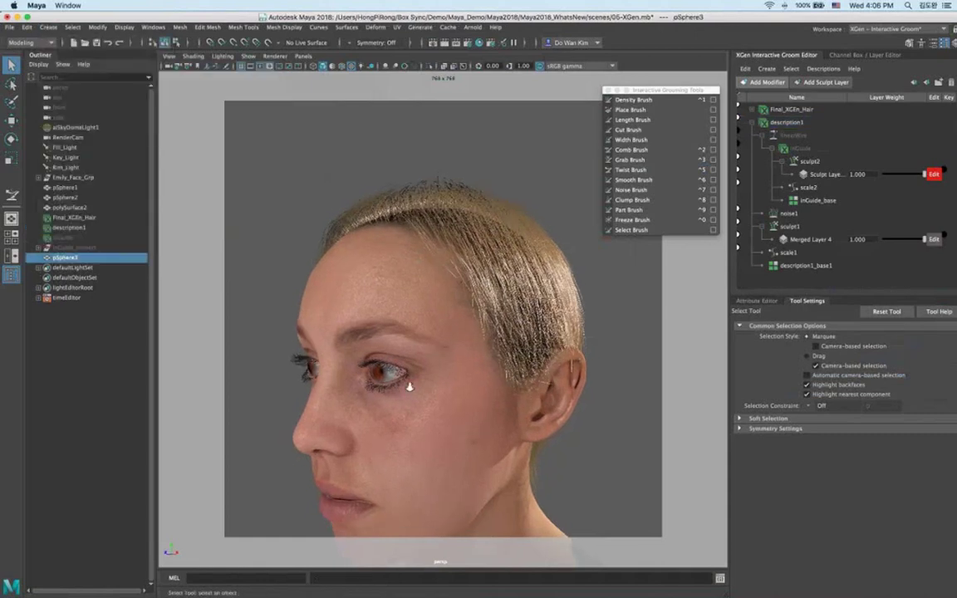
left_click_drag(431, 406, 409, 407, "alt")
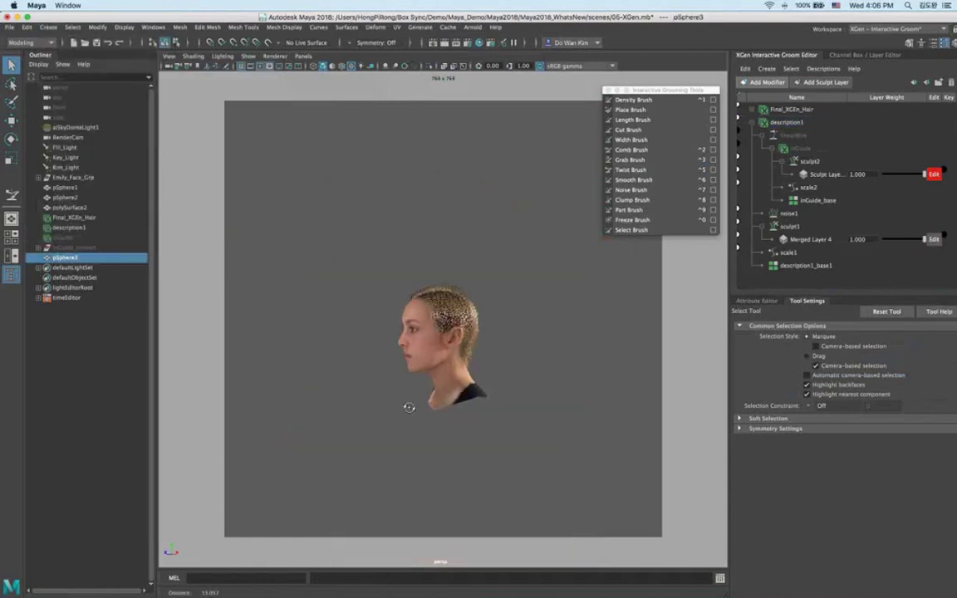
scroll(464, 386, "down", 5)
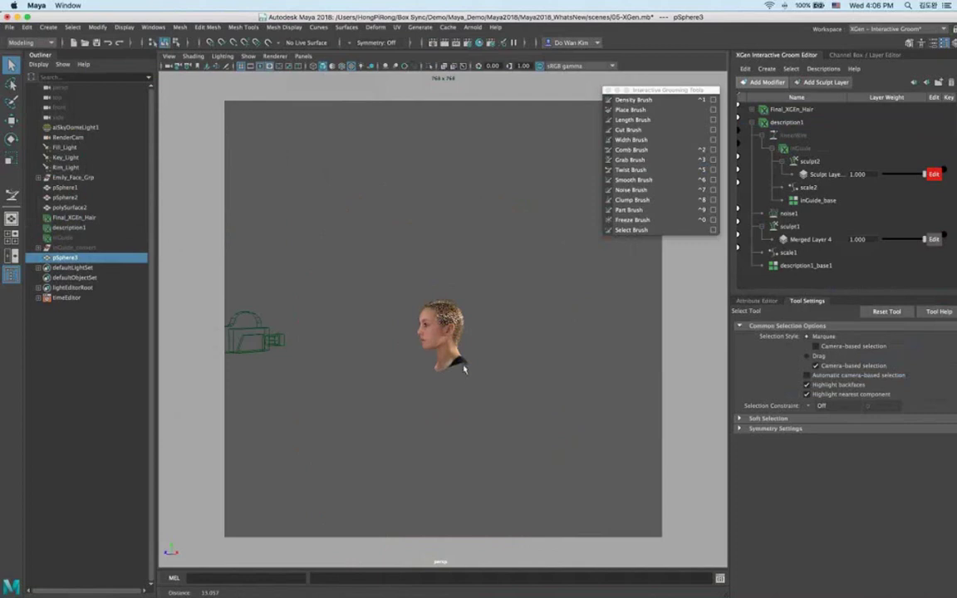
middle_click_drag(463, 370, 468, 300, "alt")
left_click_drag(557, 421, 548, 452, "alt")
key("w")
left_click_drag(433, 471, 433, 221)
key("f")
left_click_drag(504, 299, 436, 321, "alt")
key("r")
left_click_drag(529, 348, 643, 347, "alt")
key("w")
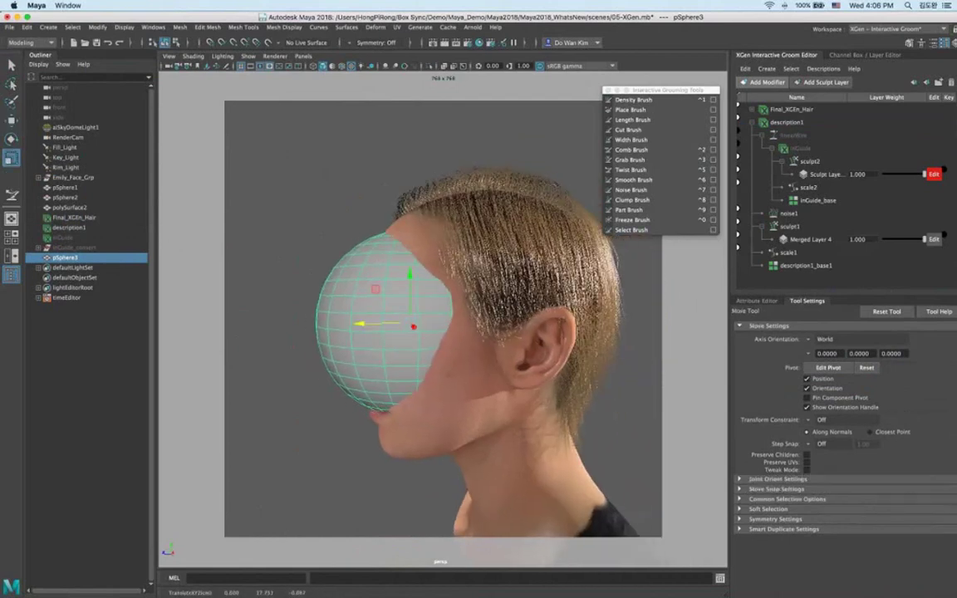
Add a Collision modifier to description1.
left_click(786, 122)
left_click(761, 83)
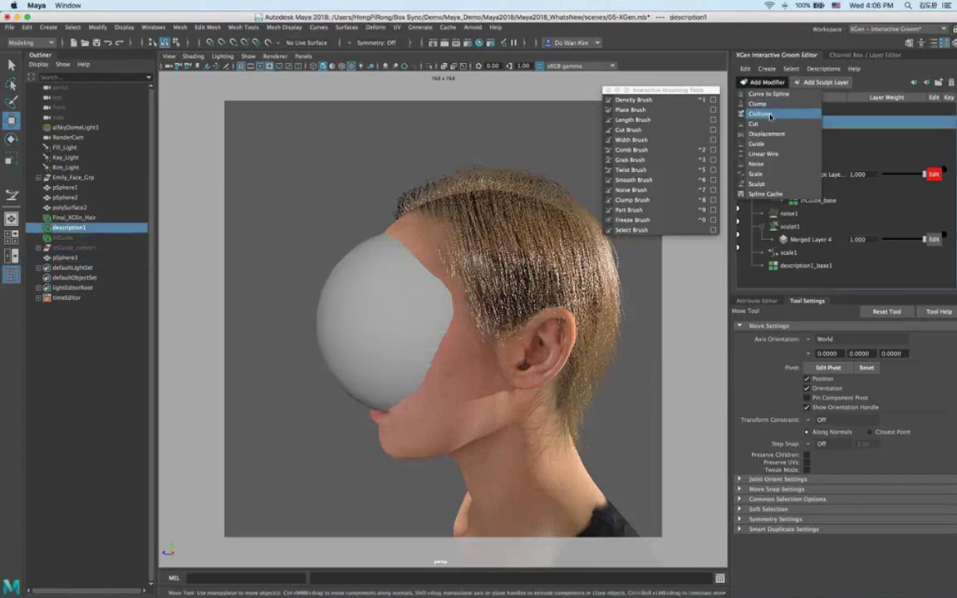
left_click(771, 114)
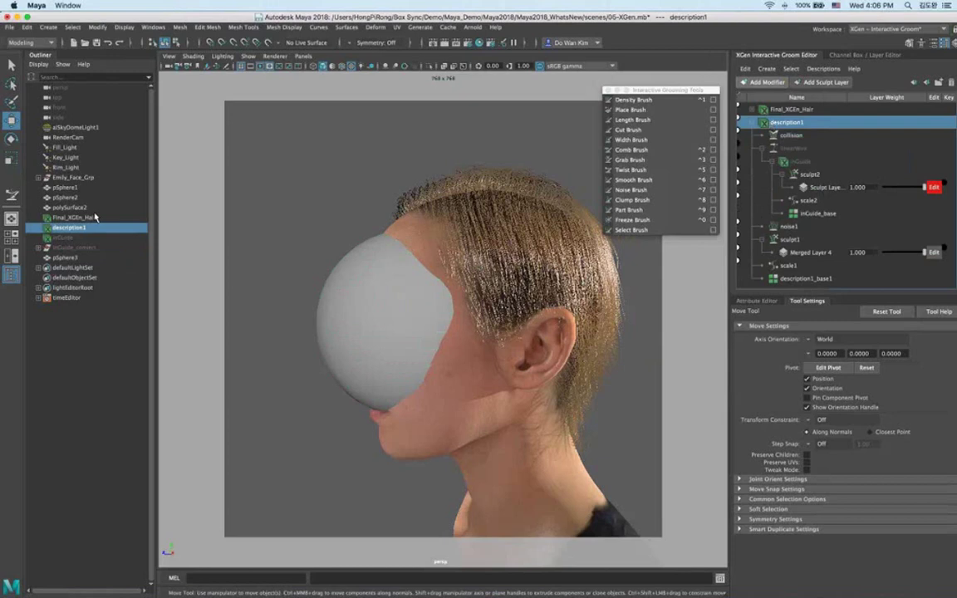
Open the collision modifier's attributes and add pSphere3 to its collision objects.
left_click(351, 335)
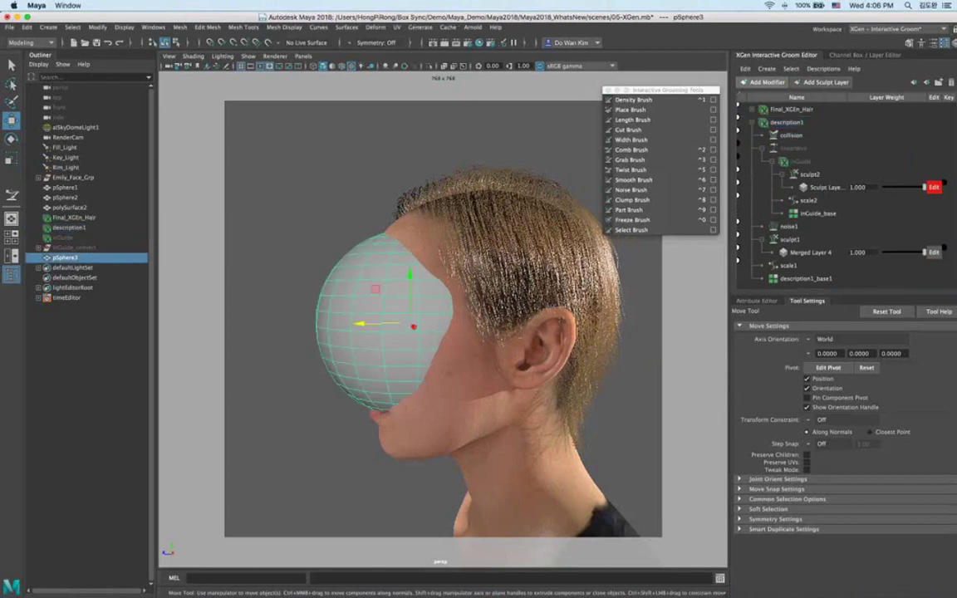
left_click(798, 139)
left_click(795, 136)
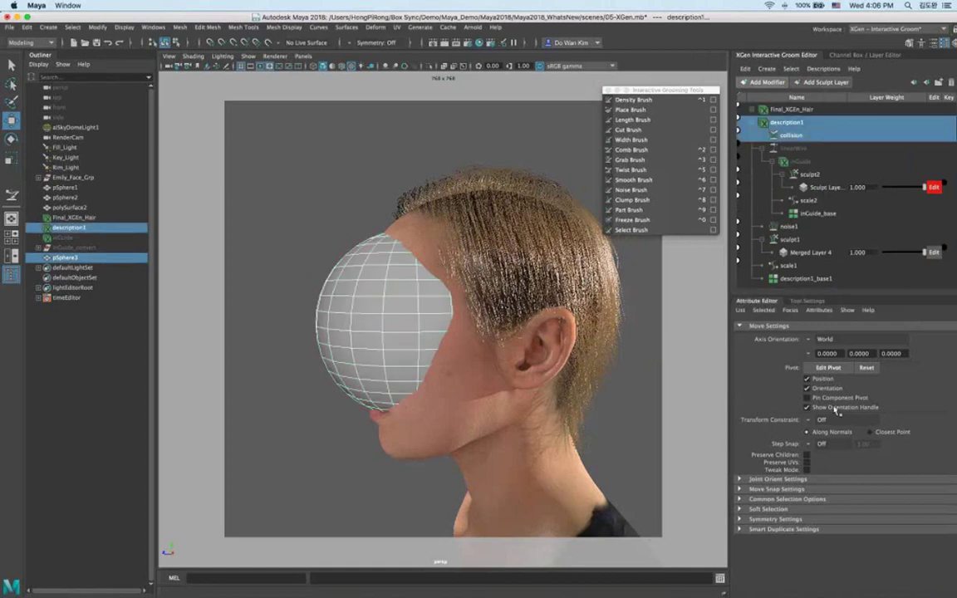
key("ctrl+a")
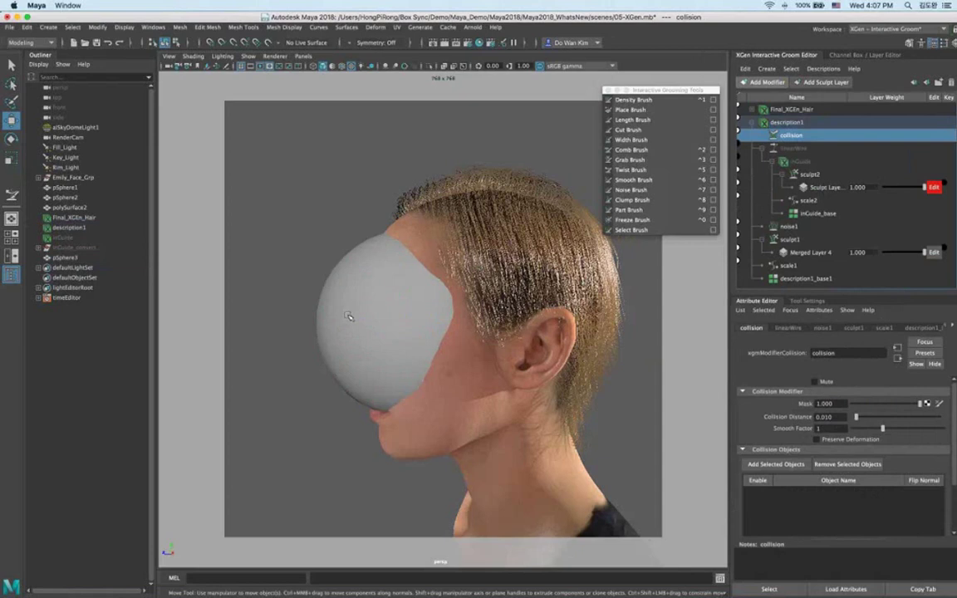
left_click(334, 314)
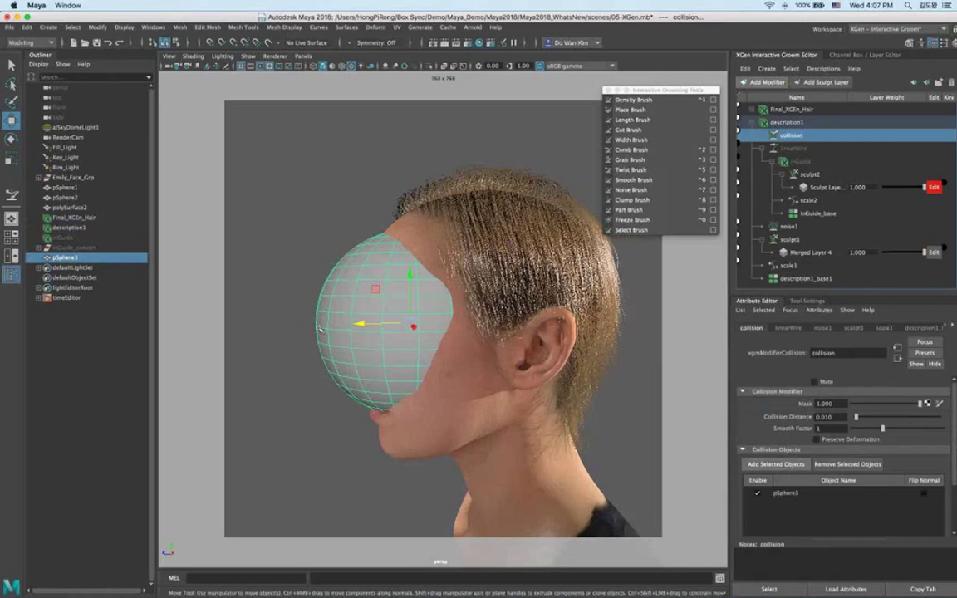
left_click(347, 336)
left_click_drag(413, 326, 573, 322)
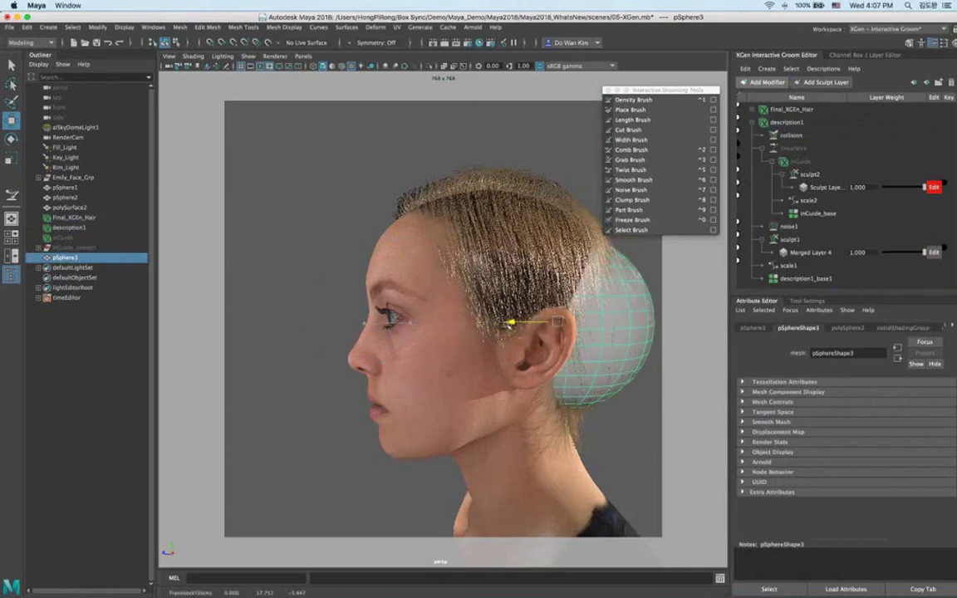
key("z")
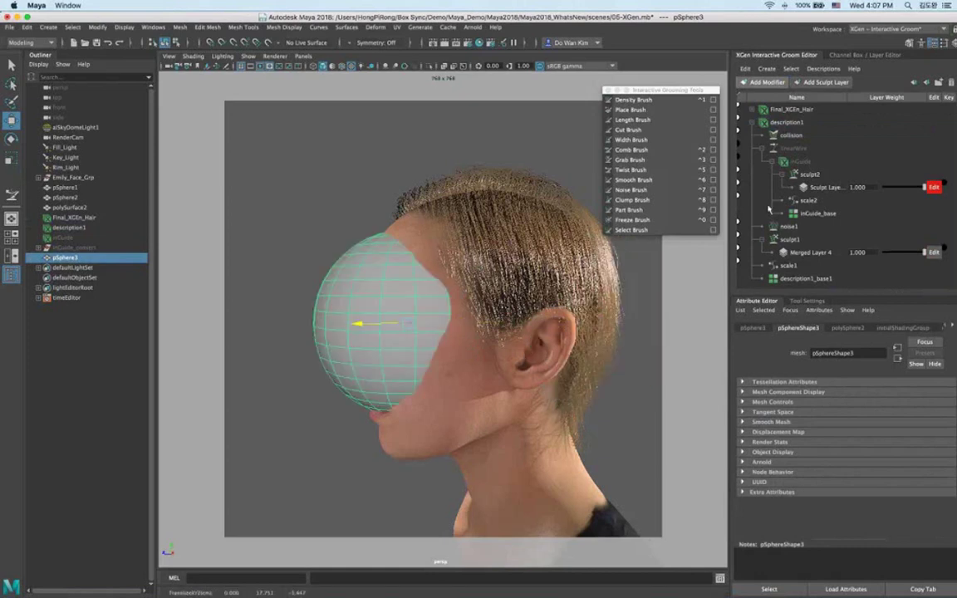
key("z")
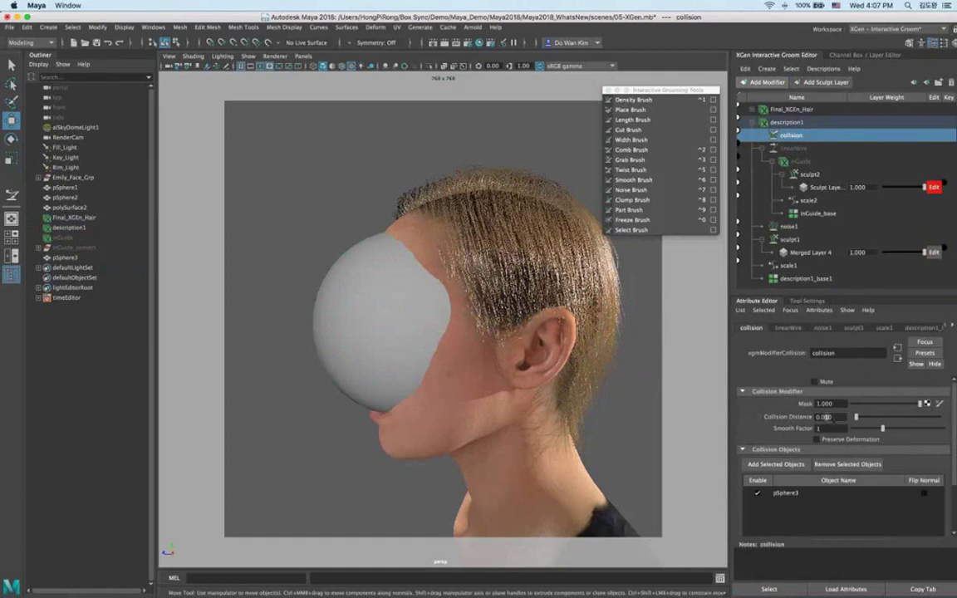
Move pSphere3 from the face into the hair at the back of the head.
left_click(366, 328)
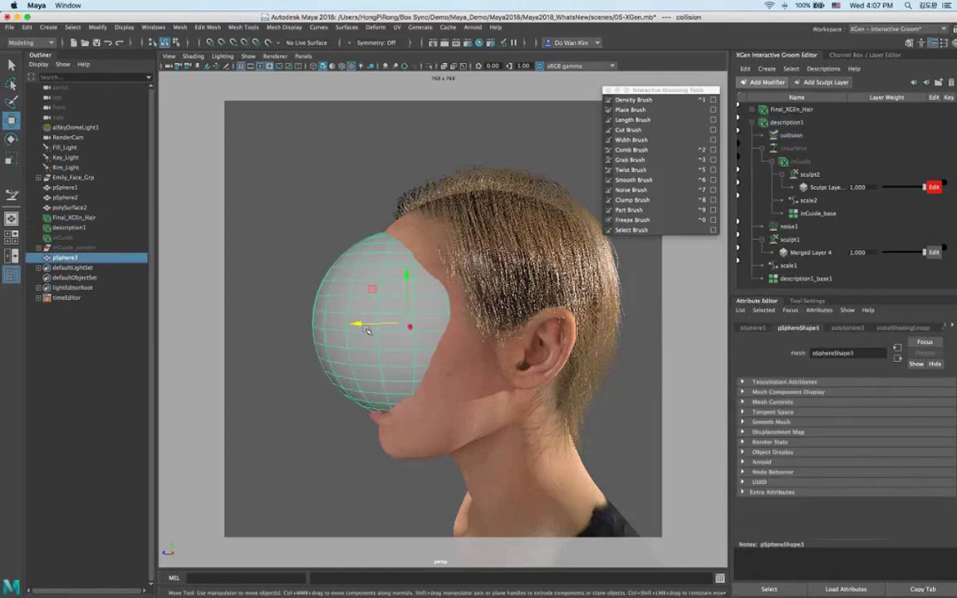
left_click_drag(368, 331, 401, 329)
left_click_drag(490, 334, 505, 328)
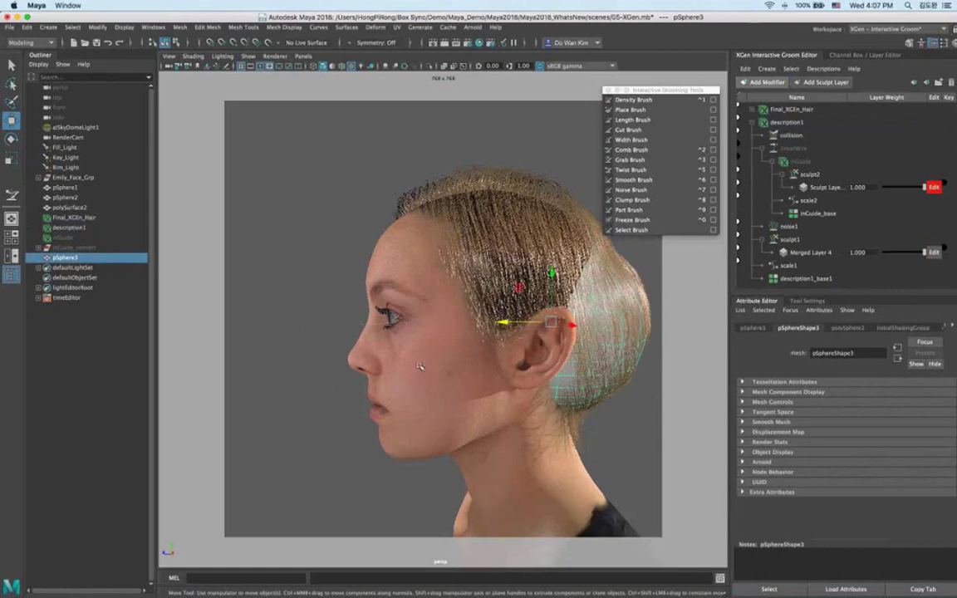
left_click_drag(416, 366, 327, 364, "alt")
left_click_drag(473, 303, 475, 342)
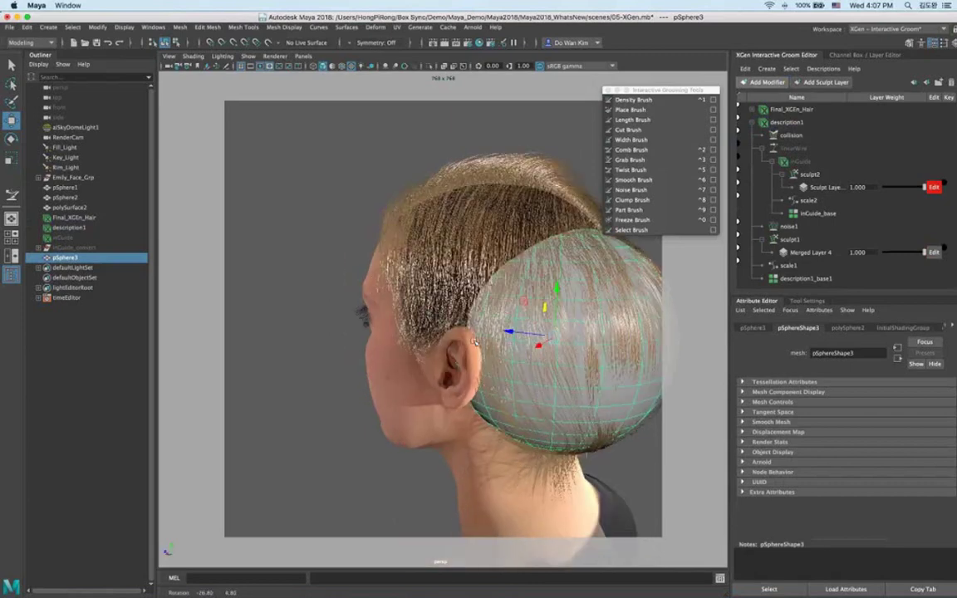
Open the scene 06_Stage.mb.
key("super+o")
left_click(635, 382)
left_click(477, 314)
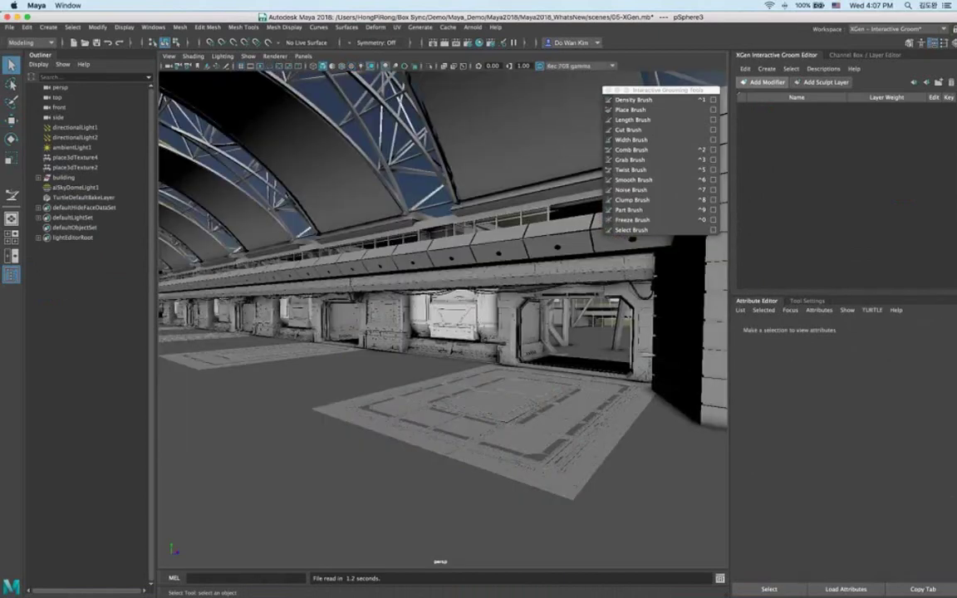
Switch to the Demo Rendering workspace and display the viewport with textures and scene lighting.
left_click(864, 30)
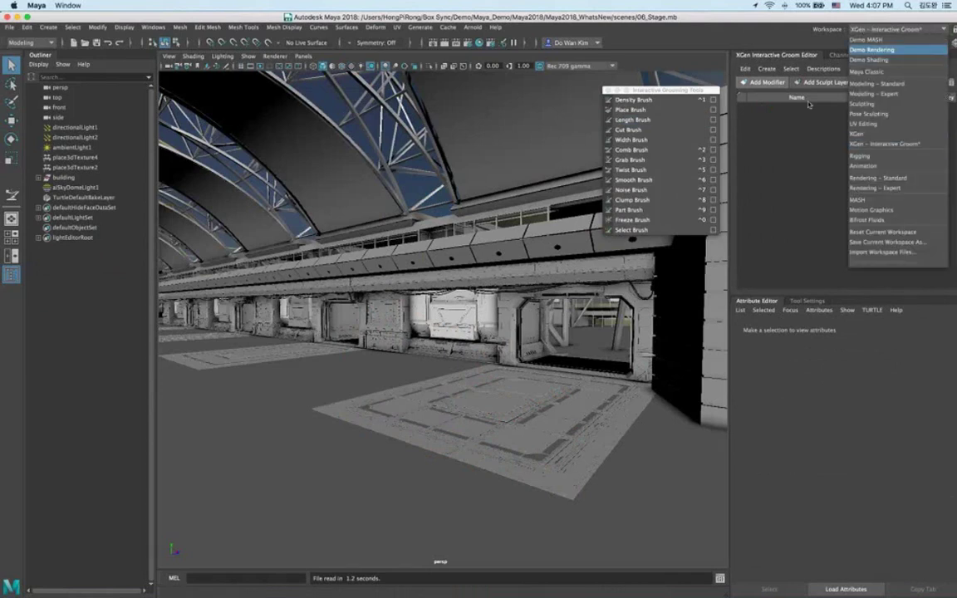
key("Return")
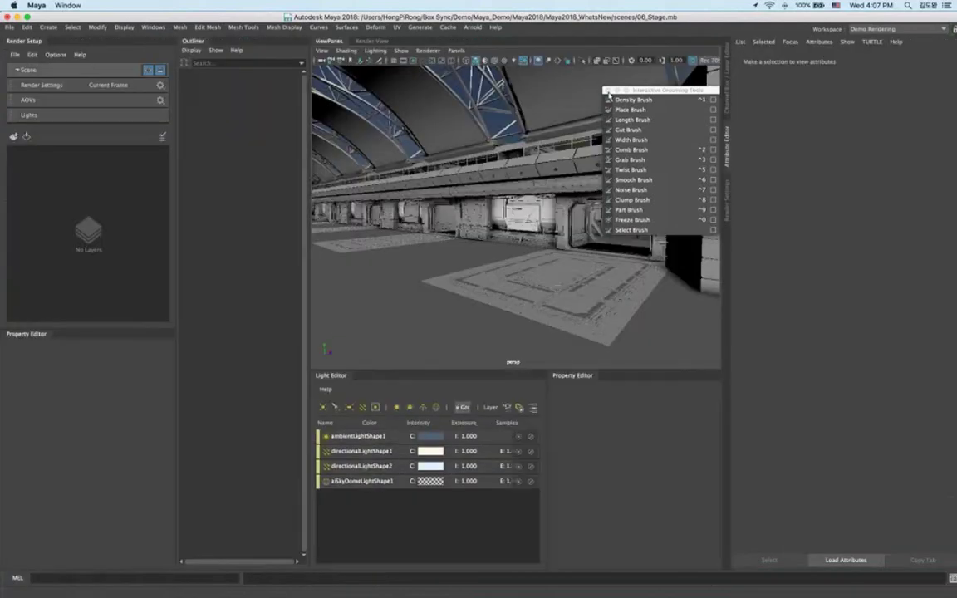
key("6")
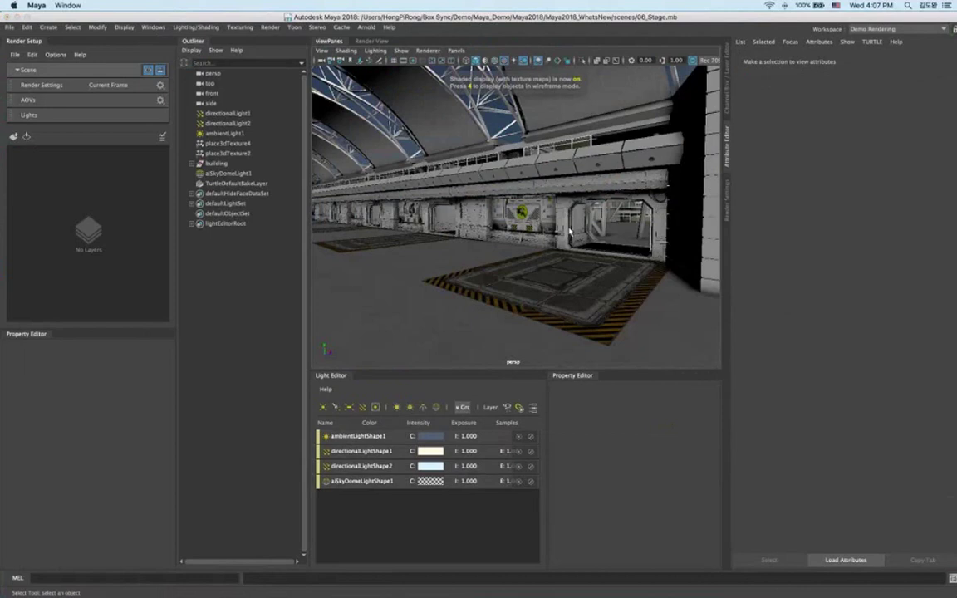
key("7")
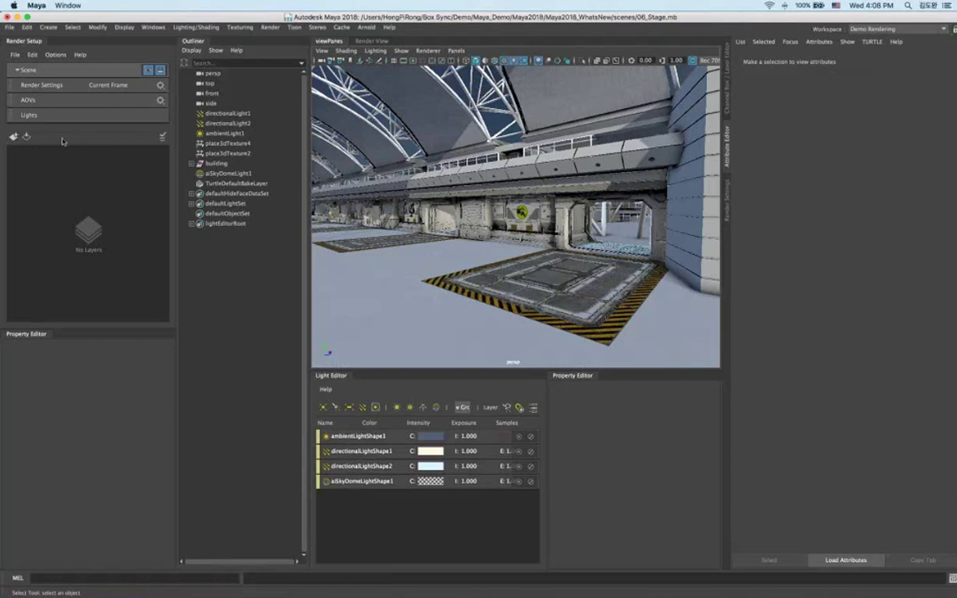
Create a render setup layer with a first collection, and add the building group to that collection.
left_click(13, 137)
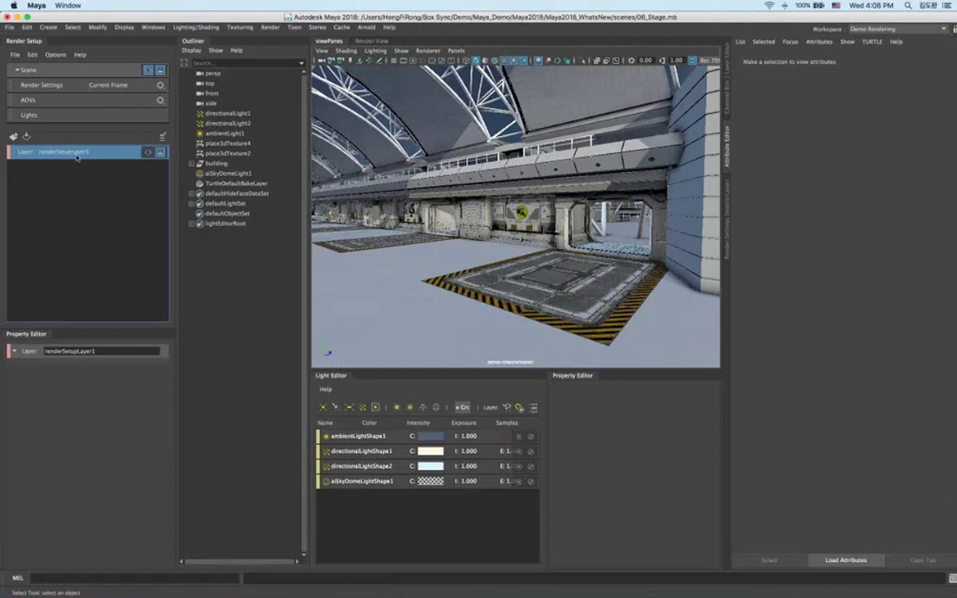
right_click(76, 157)
left_click(91, 179)
key("Return")
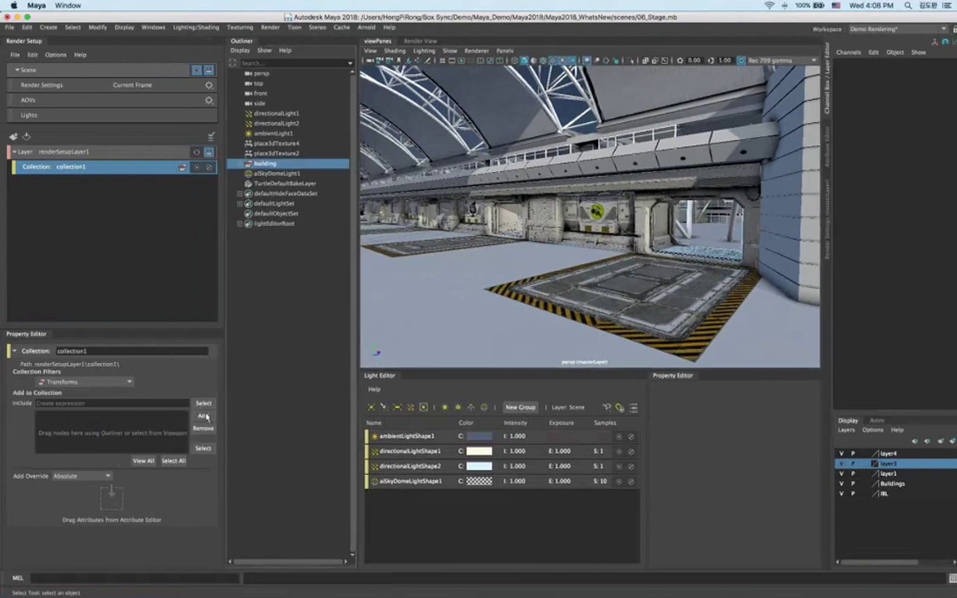
left_click(204, 416)
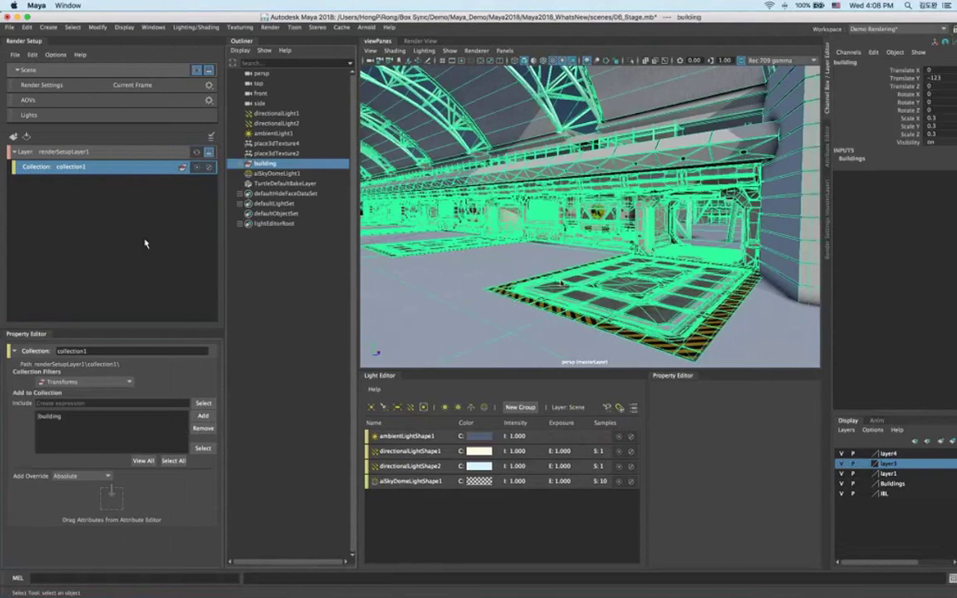
Create a second collection in the render setup layer and add the striped floor panel polySurface3018 to it.
left_click(561, 283)
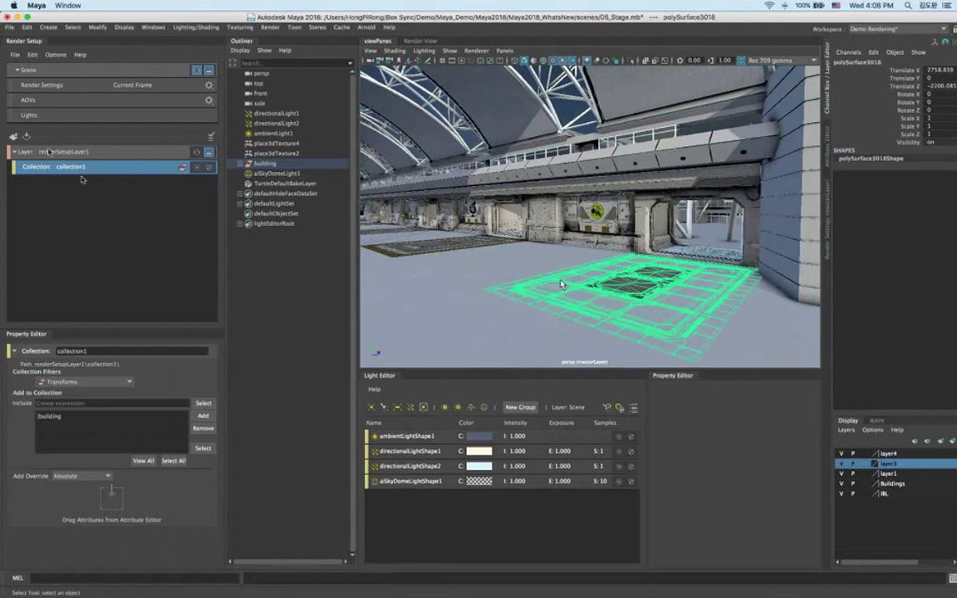
right_click(61, 153)
left_click(83, 179)
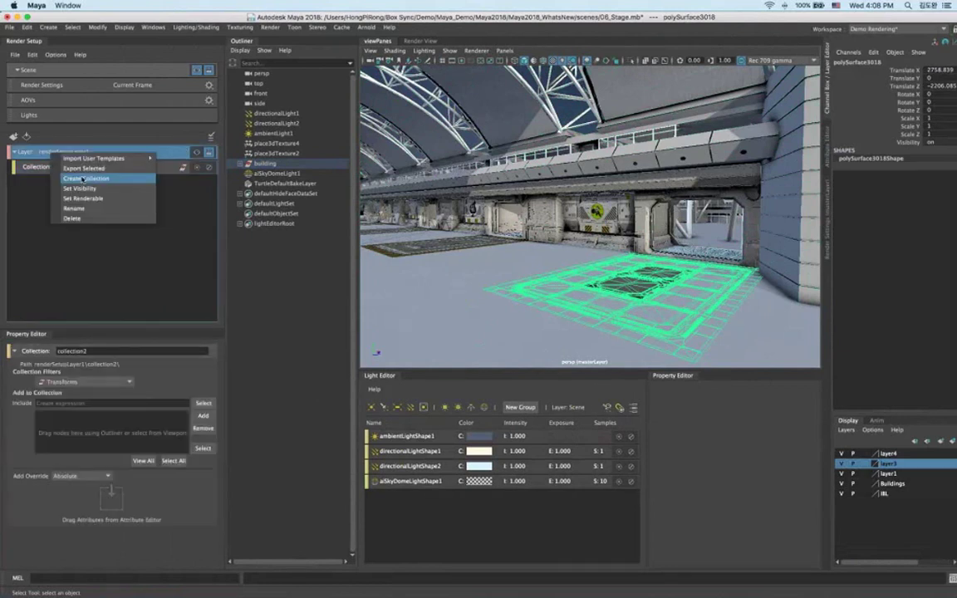
key("Return")
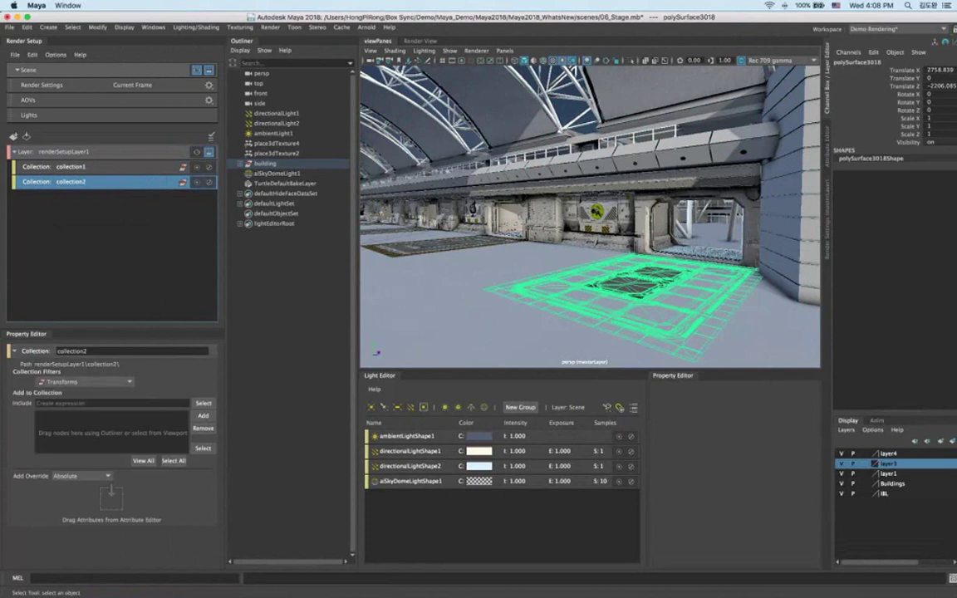
left_click(209, 417)
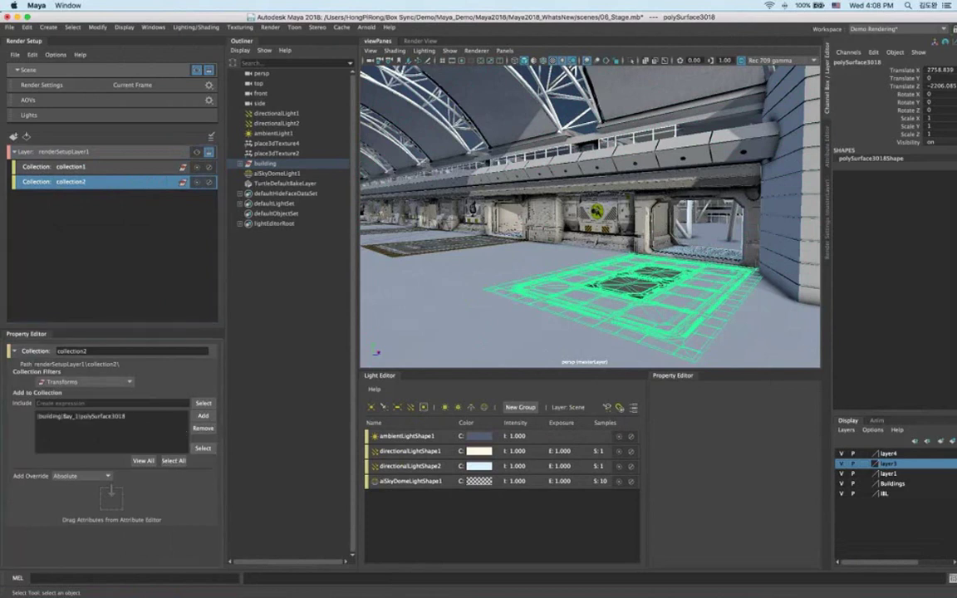
Add an absolute override to collection2 for the Translate attribute of polySurface3018.
left_click(102, 167)
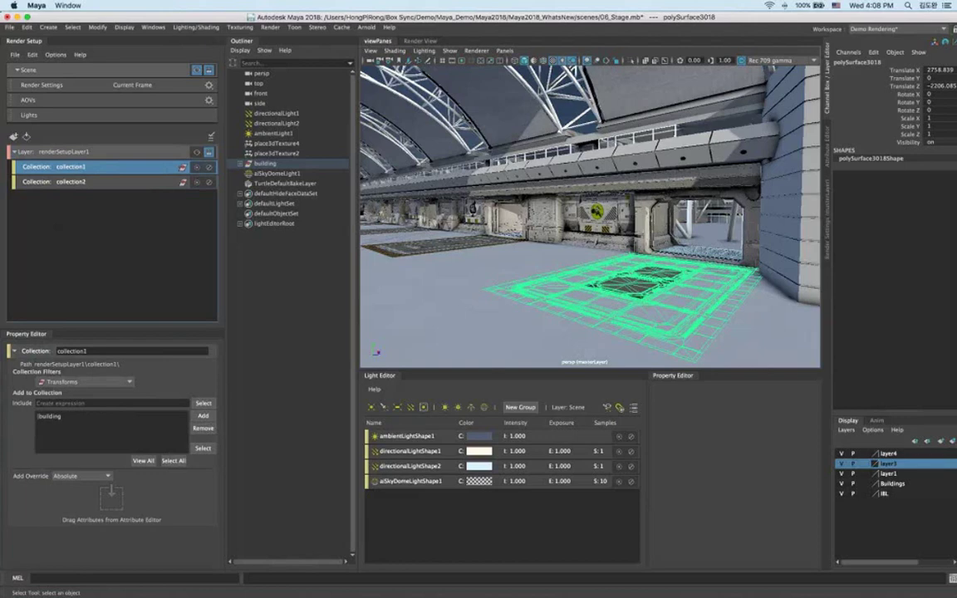
left_click(202, 415)
left_click(104, 181)
left_click(320, 162)
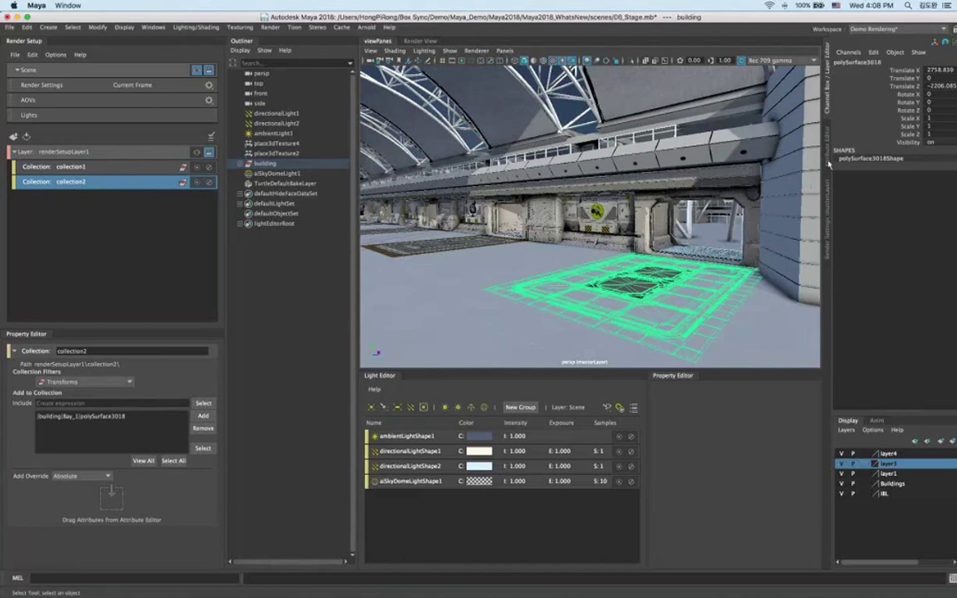
left_click(828, 164)
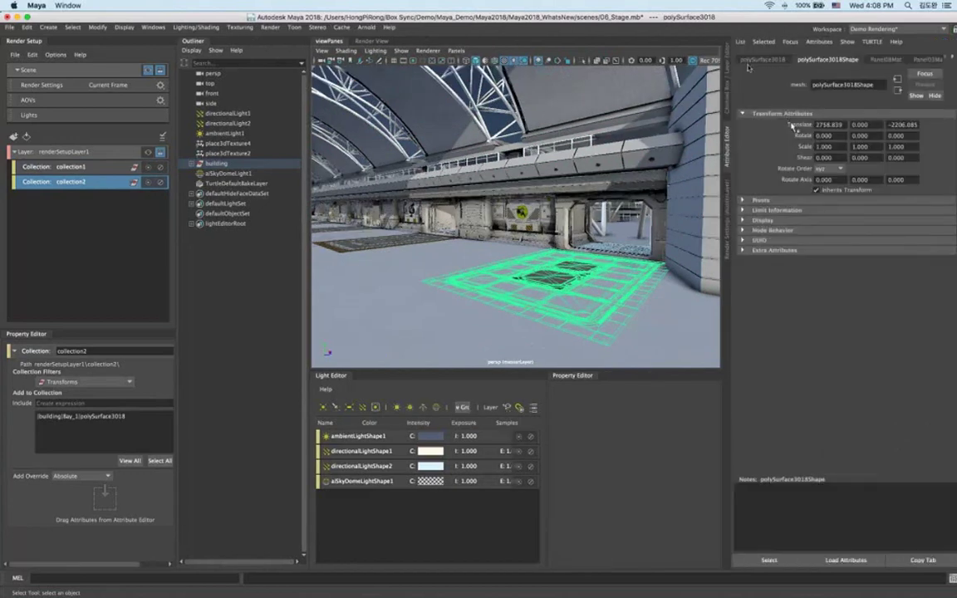
left_click(749, 61)
left_click_drag(693, 127, 113, 505)
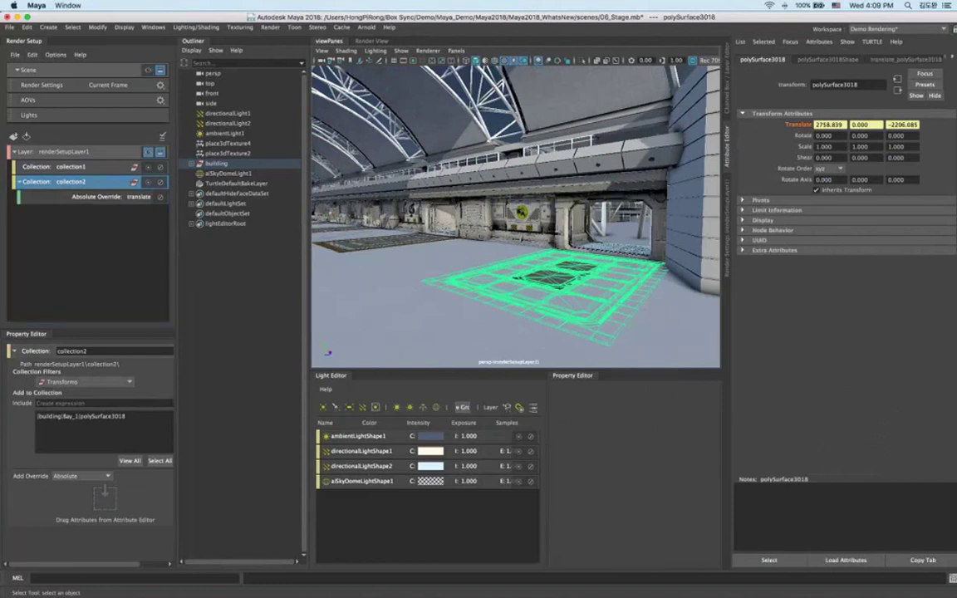
Move the floor panel along the floor away from the doorway, and toggle renderSetupLayer1's visibility to compare its positions.
key("w")
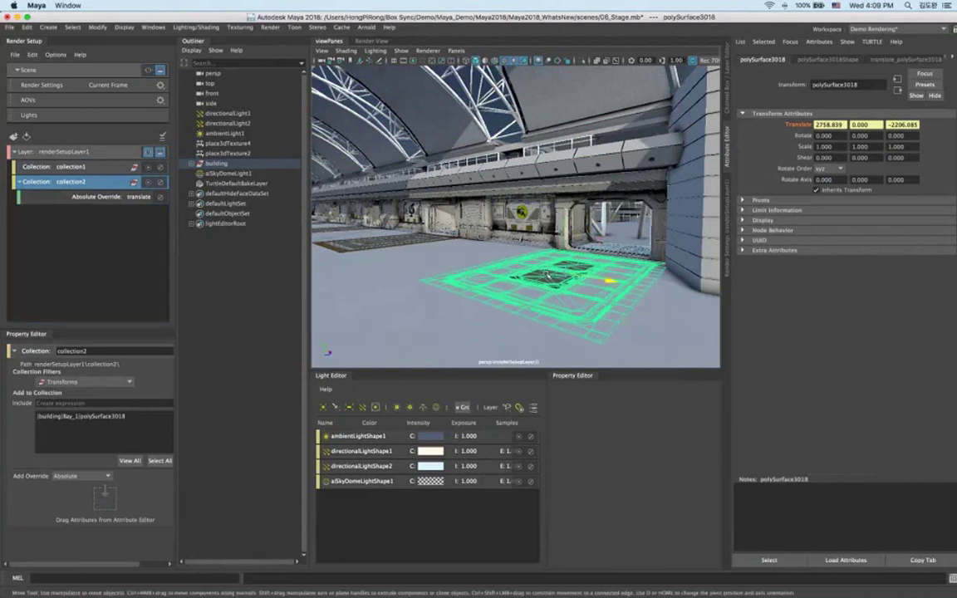
left_click_drag(550, 273, 478, 270)
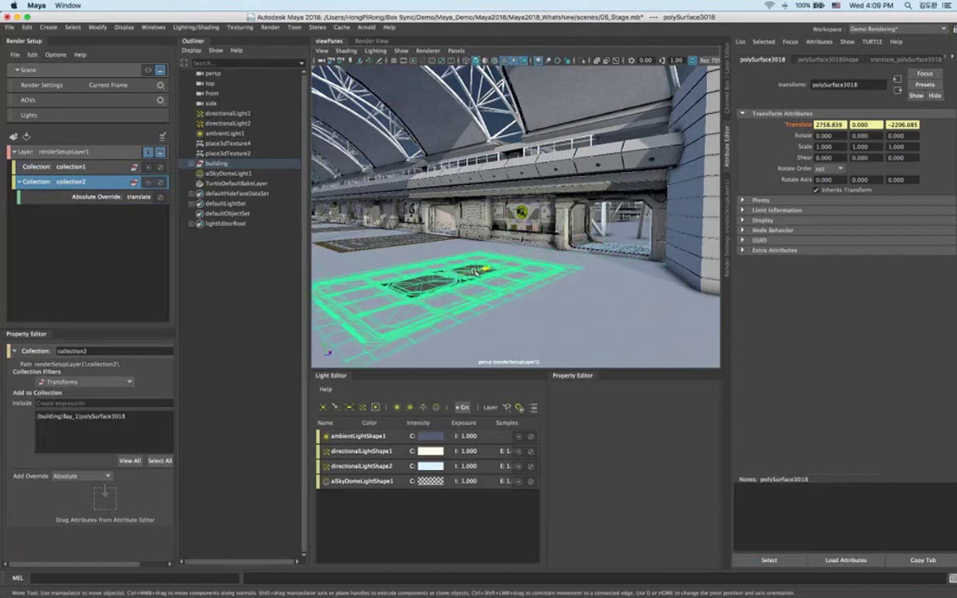
left_click(148, 152)
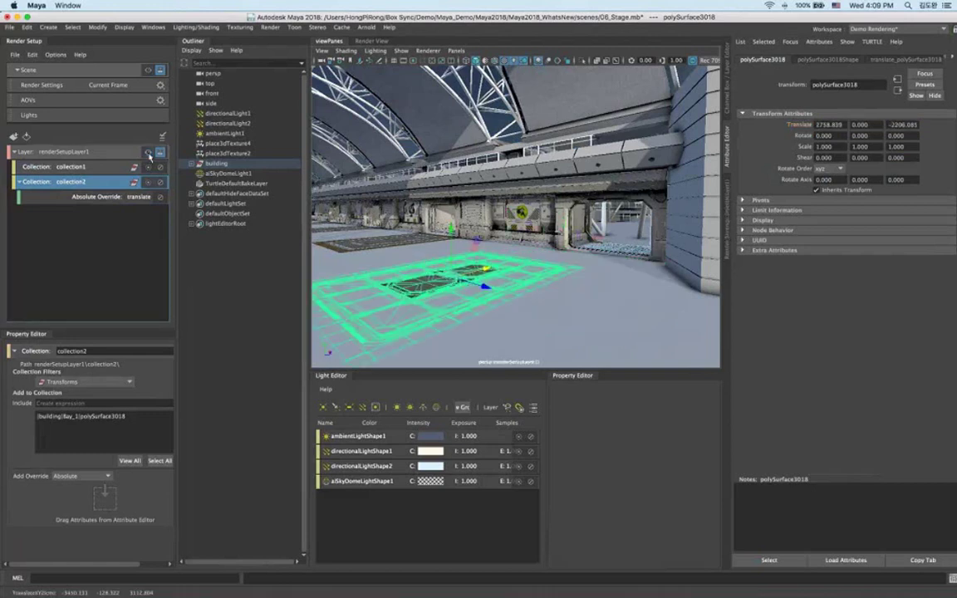
left_click(149, 154)
left_click(149, 155)
left_click(148, 154)
left_click(148, 153)
left_click(148, 153)
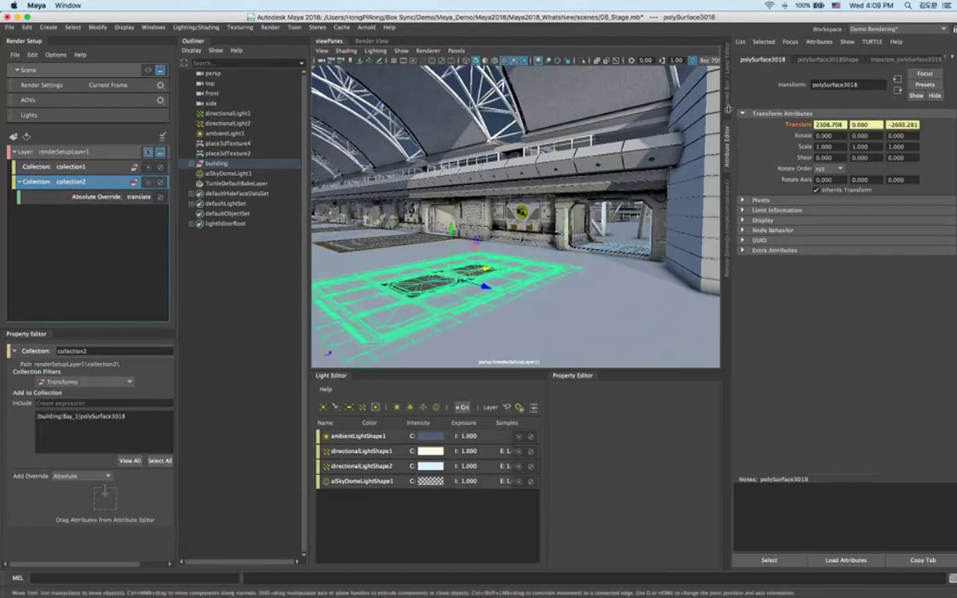
Add the scene's Render Settings to renderSetupLayer1 and select the new Render Settings entry.
key("ctrl+a")
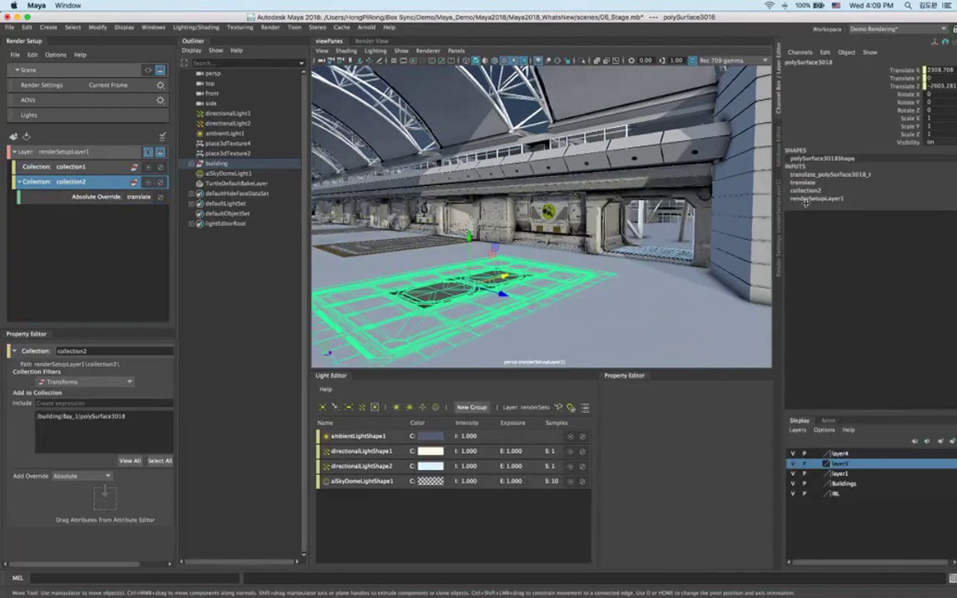
left_click_drag(821, 203, 829, 203)
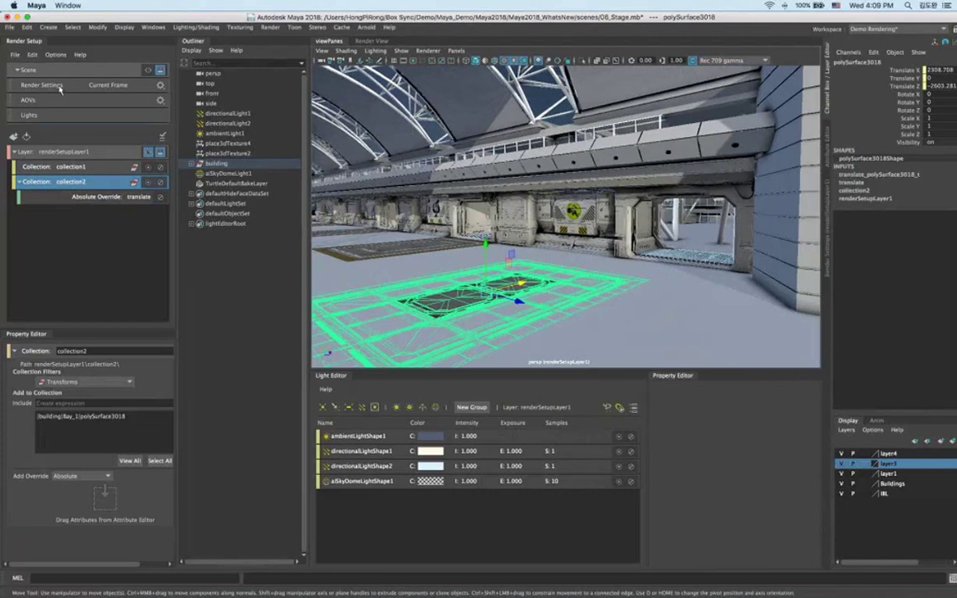
left_click_drag(59, 89, 60, 153)
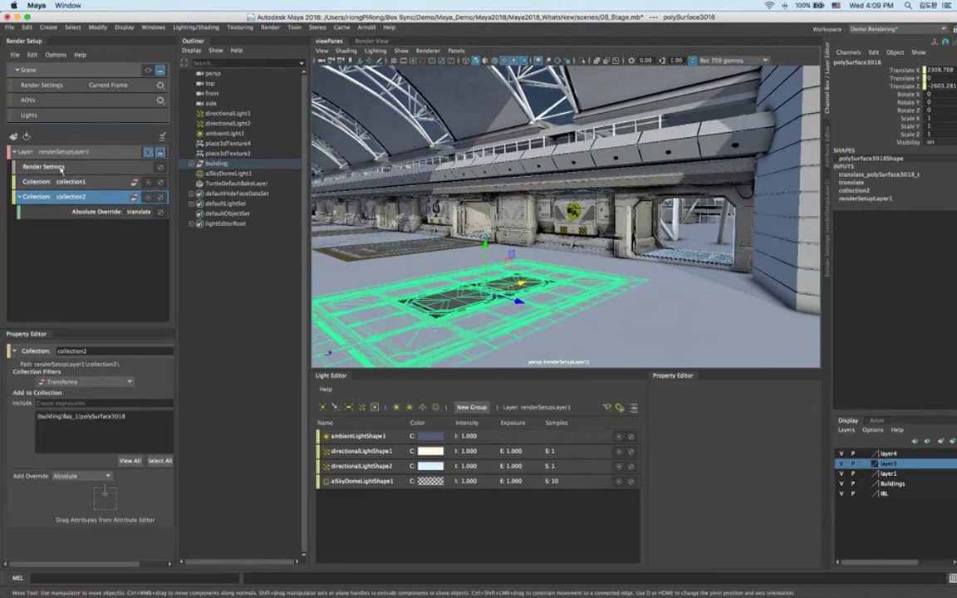
left_click(61, 168)
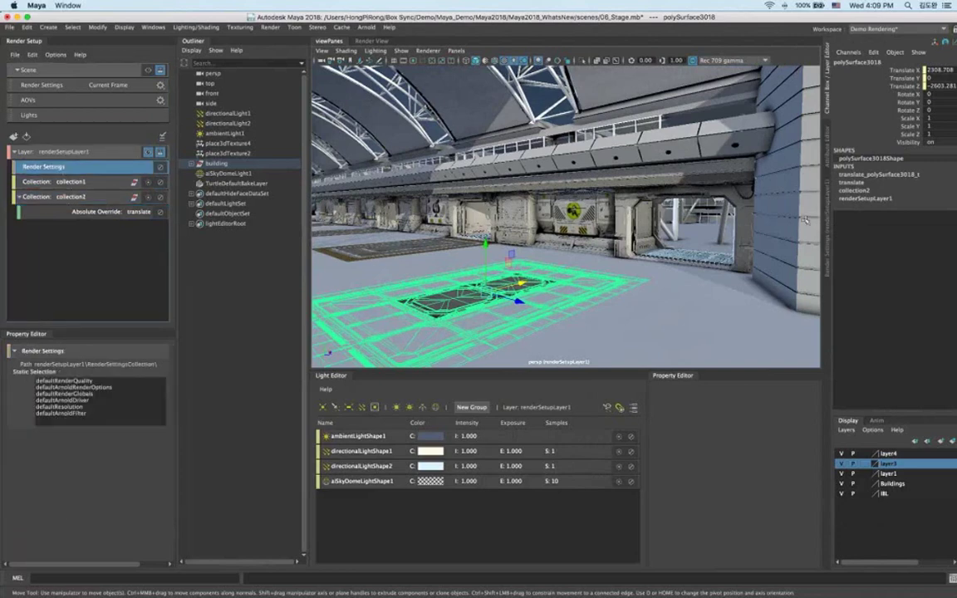
Create absolute overrides in renderSetupLayer1 for the Arnold Renderer's Camera (AA), Diffuse and Specular sampling settings.
key("ctrl+a")
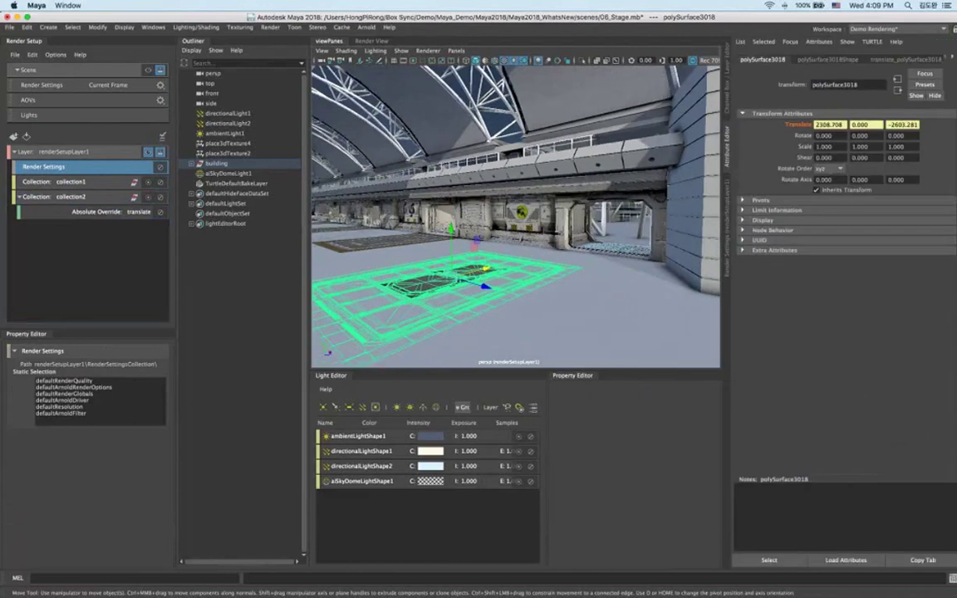
left_click(727, 197)
left_click(845, 85)
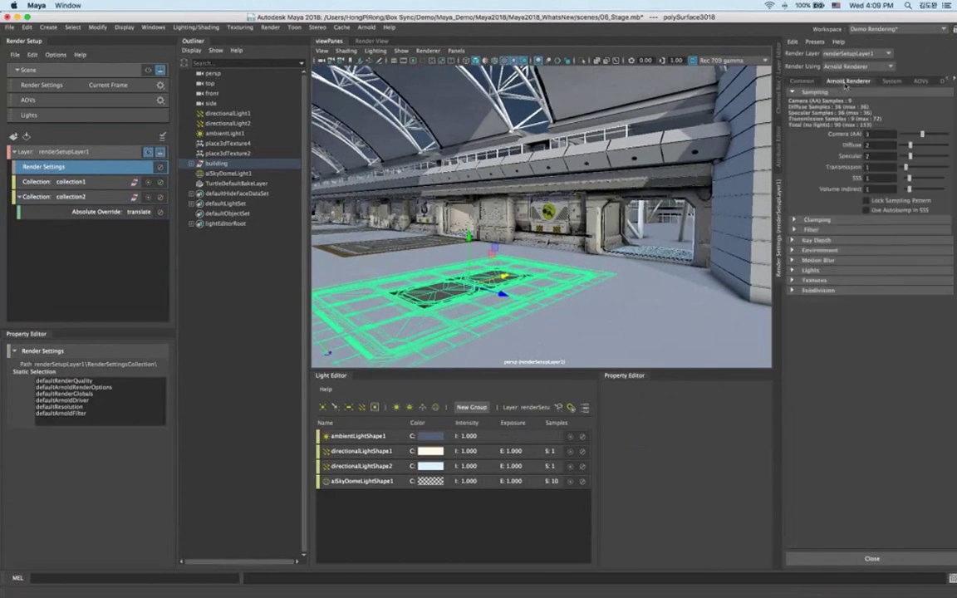
right_click(841, 135)
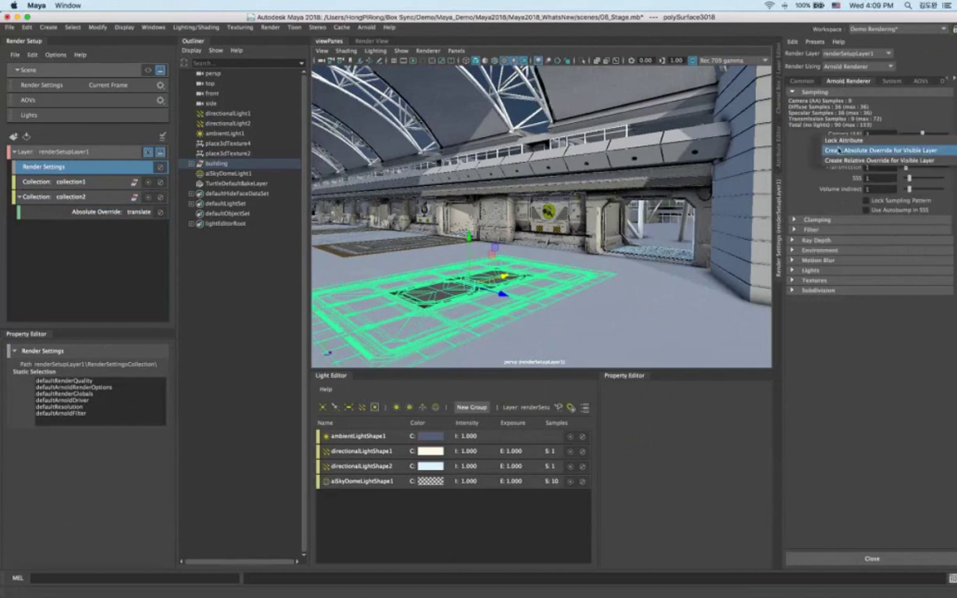
left_click(838, 149)
right_click(838, 156)
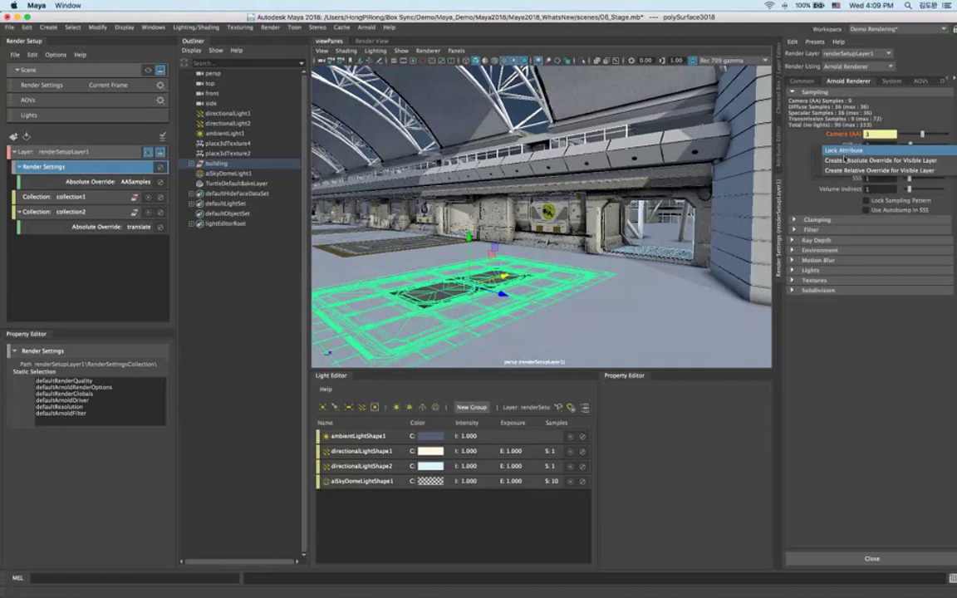
left_click(845, 160)
right_click(849, 156)
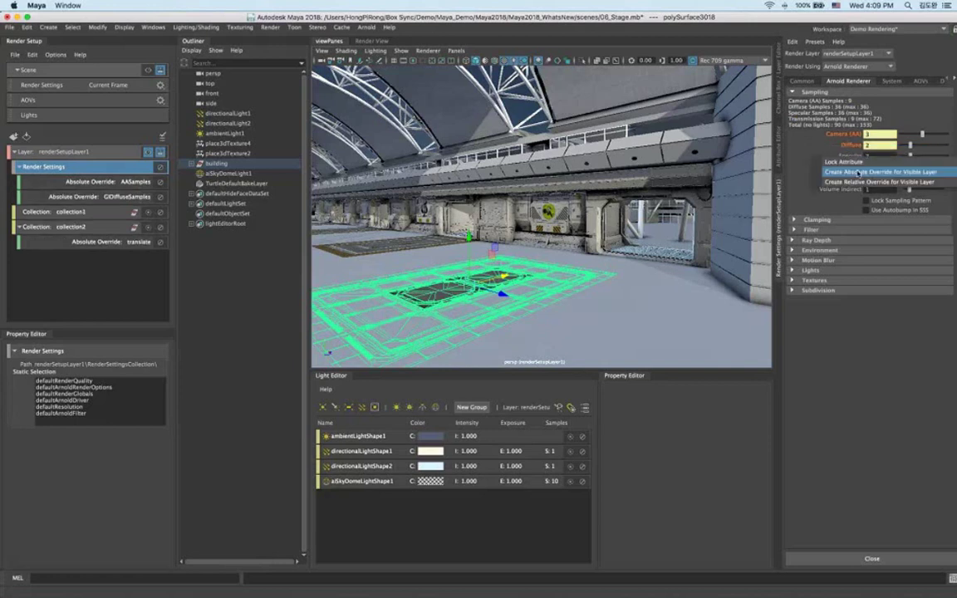
left_click(858, 172)
Create absolute overrides for the Transmission, SSS and Volume Indirect samples, and set the Camera (AA), Diffuse and Specular samples to 1.
right_click(851, 176)
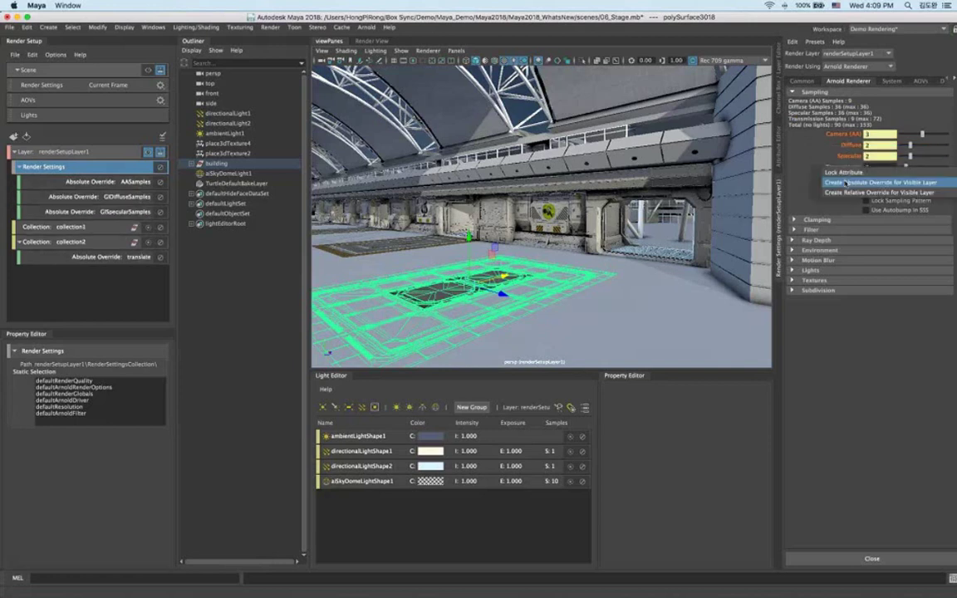
left_click(845, 182)
right_click(846, 178)
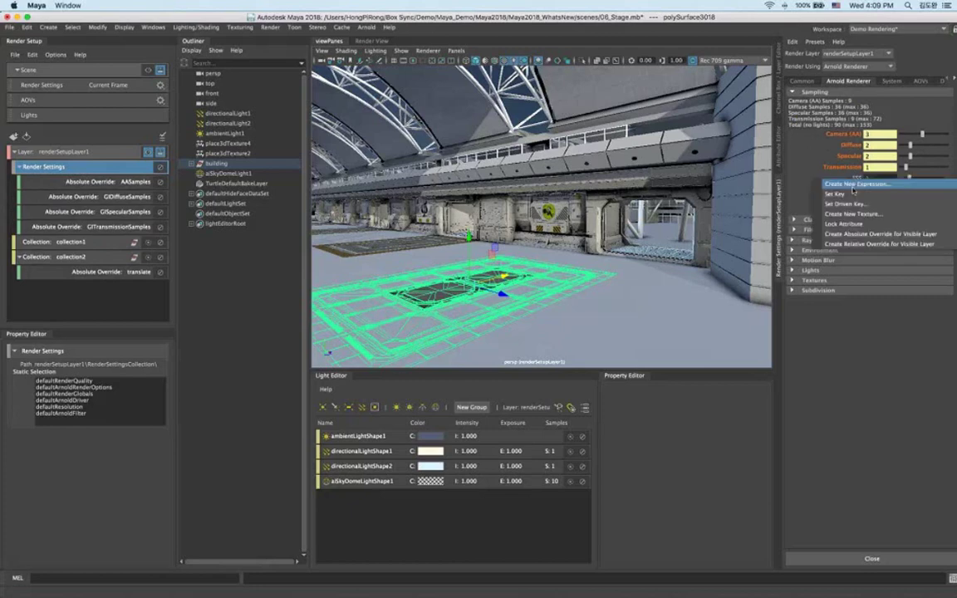
left_click(858, 235)
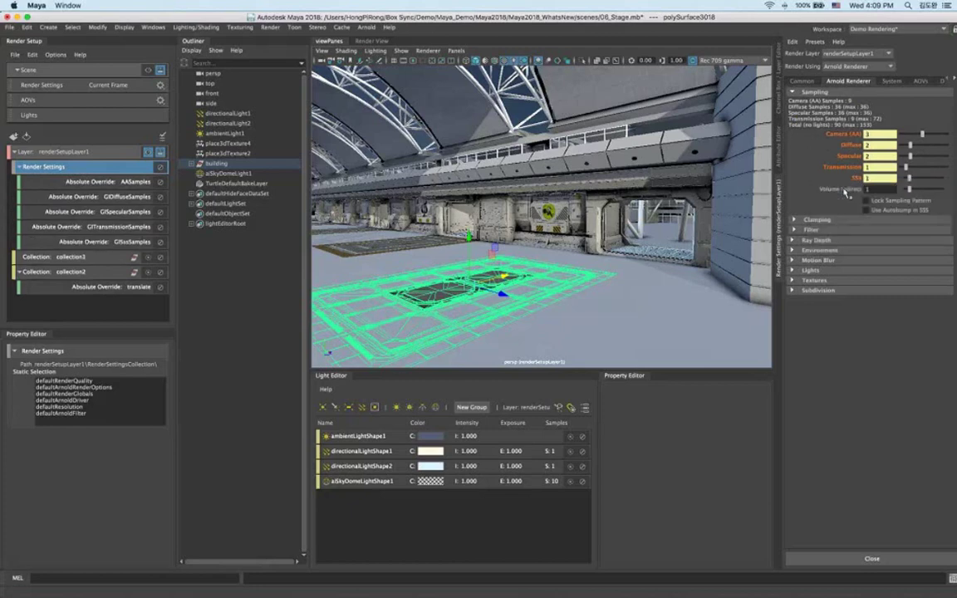
right_click(846, 191)
left_click(797, 221)
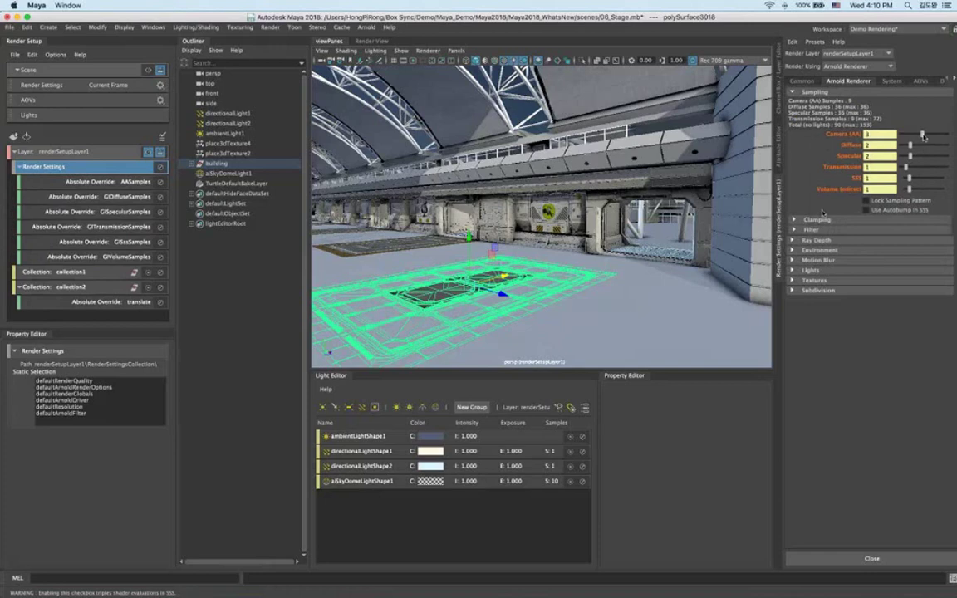
left_click_drag(923, 135, 906, 147)
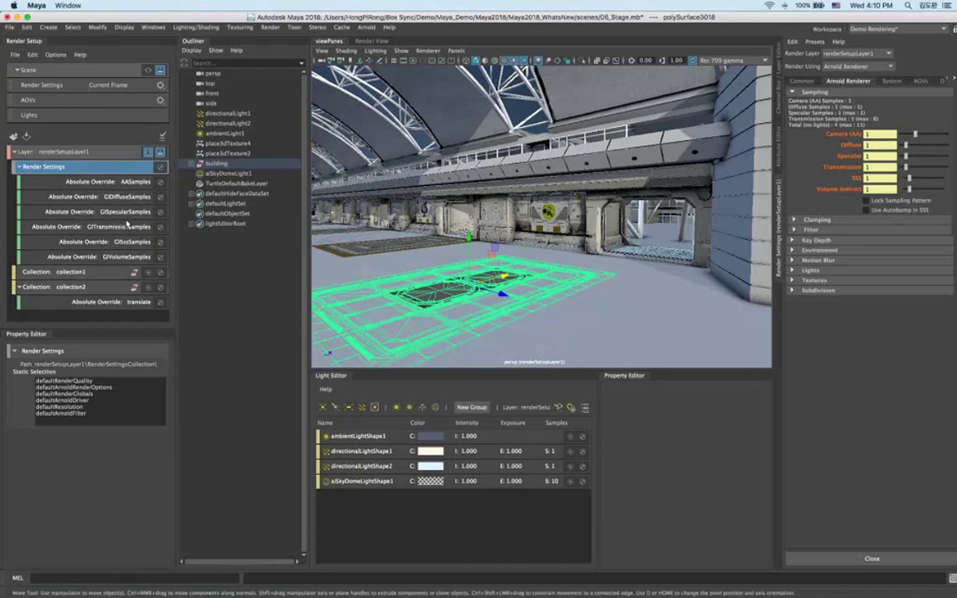
Convert the AASamples absolute override under the layer's Render Settings to a local render override.
left_click(54, 181)
right_click(53, 182)
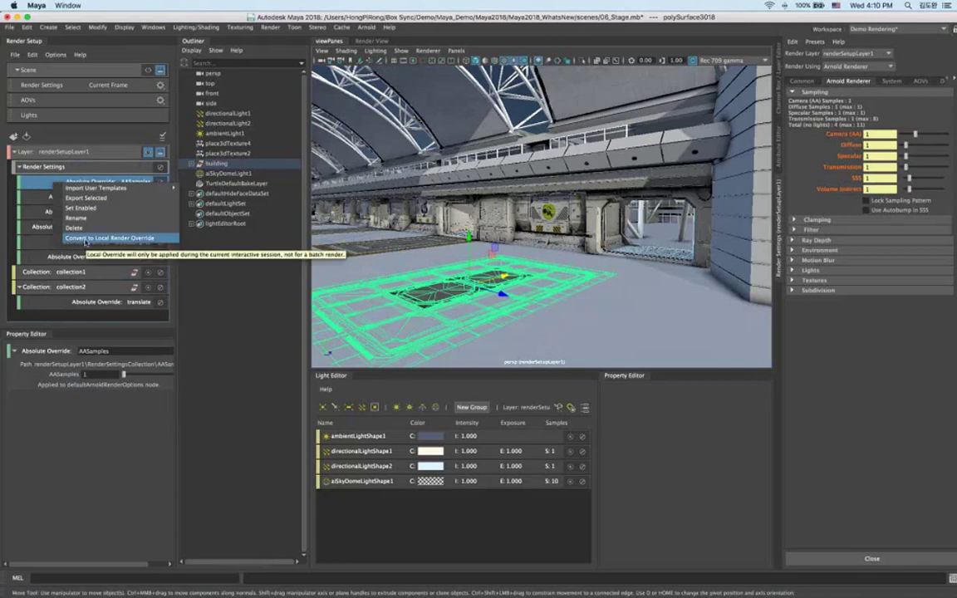
left_click(85, 238)
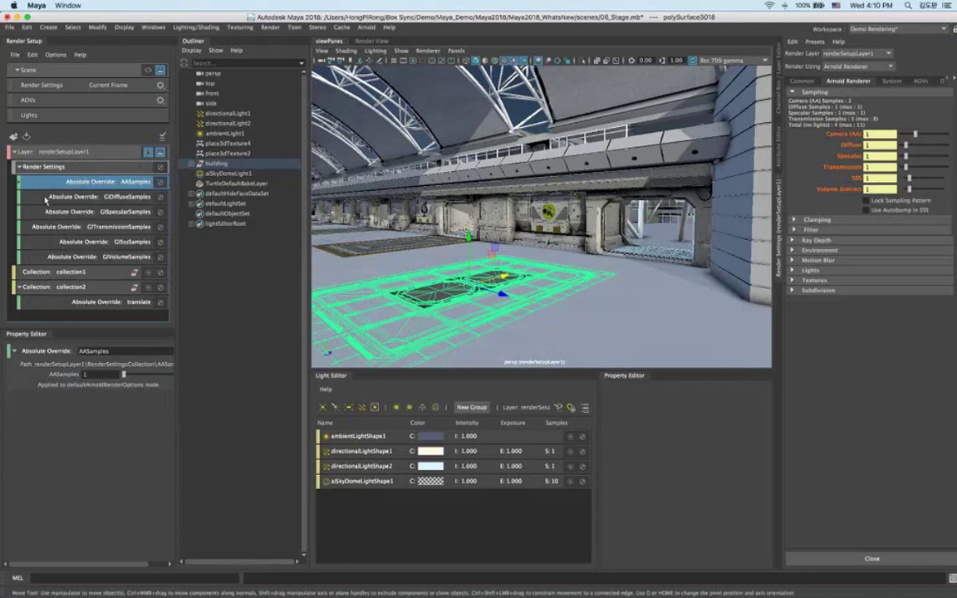
Examine the Ignore Local Overrides option in the Render Sequence options, leaving the settings as they are.
left_click(270, 26)
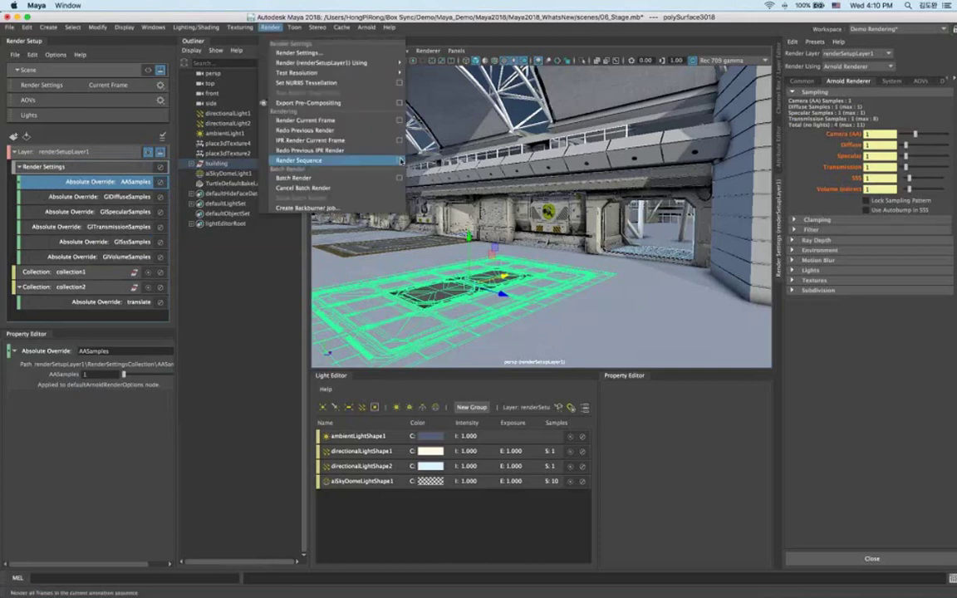
left_click(400, 160)
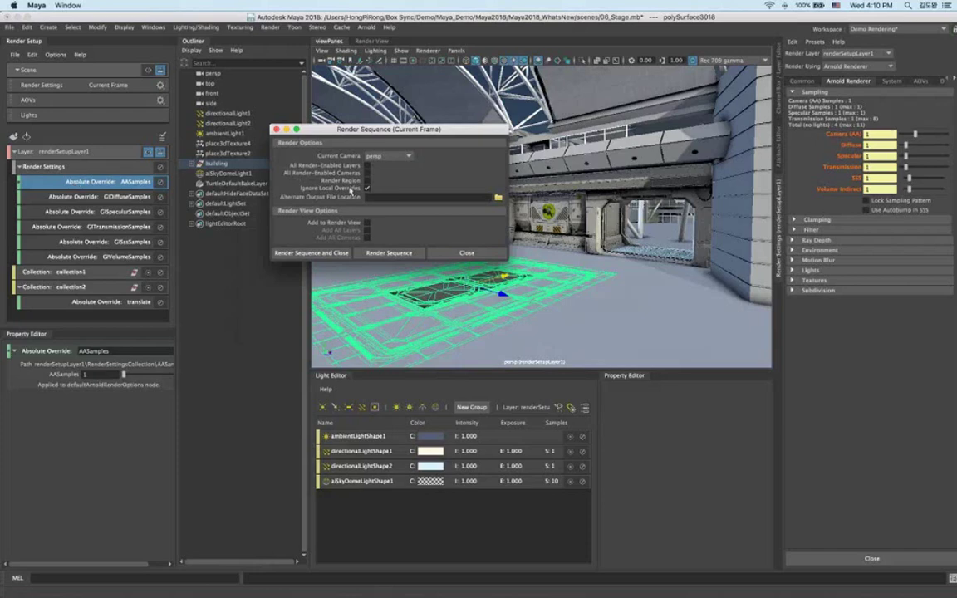
left_click(466, 253)
Convert the five remaining sampling overrides, GIDiffuseSamples through GIVolumeSamples, to local render overrides together.
left_click(91, 197)
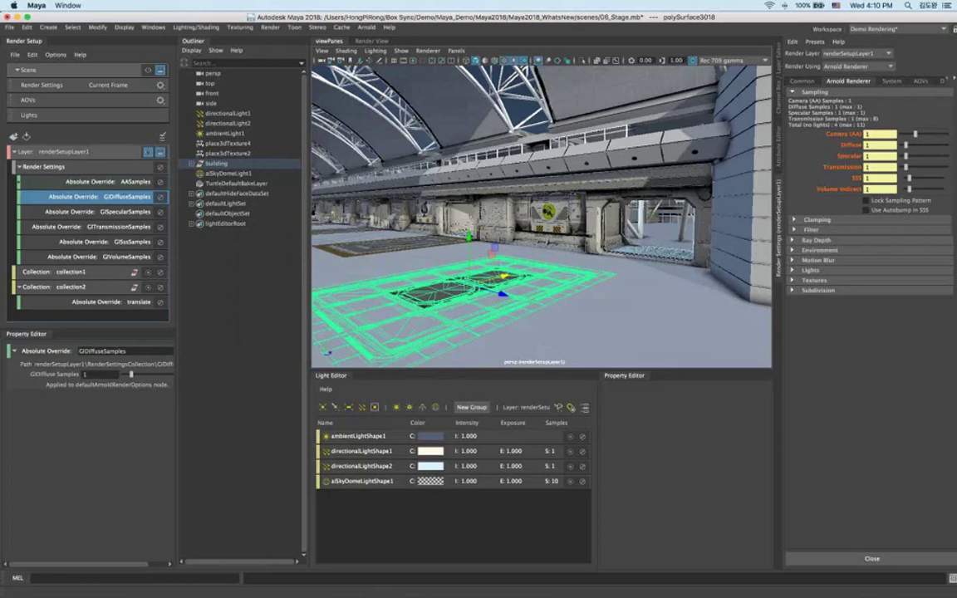
left_click(100, 257, "shift")
right_click(45, 196)
left_click(75, 202)
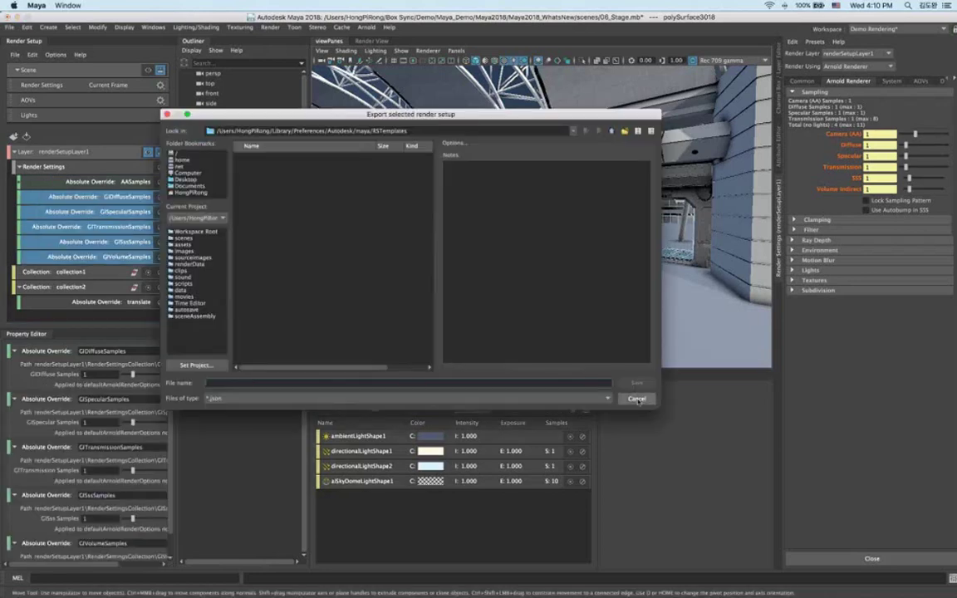
left_click(636, 399)
right_click(73, 201)
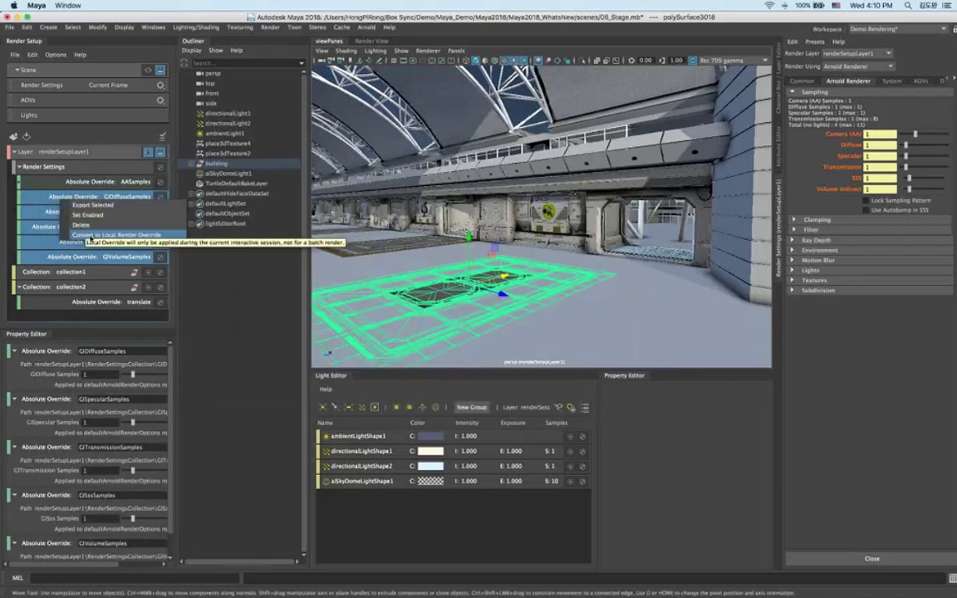
left_click(87, 225)
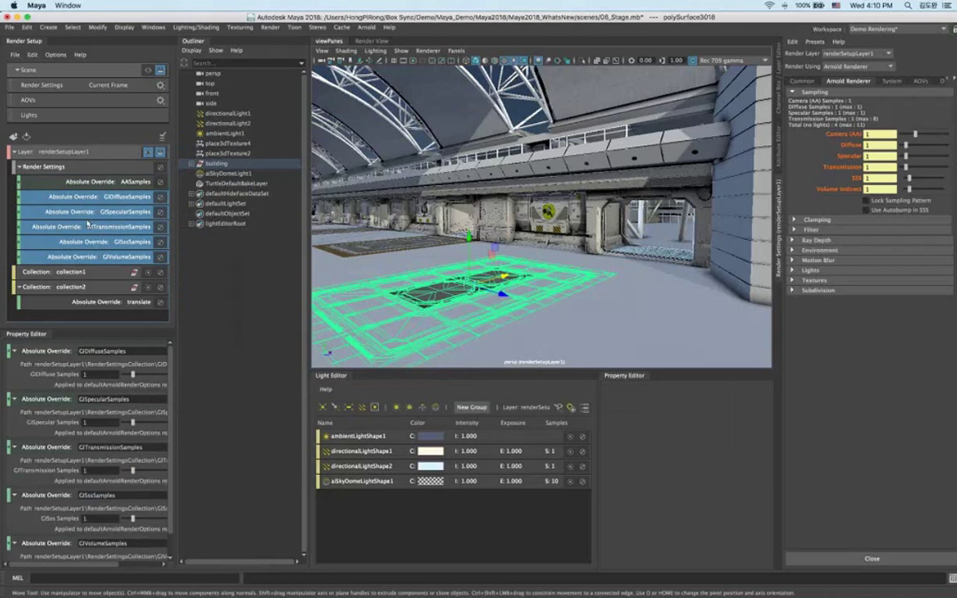